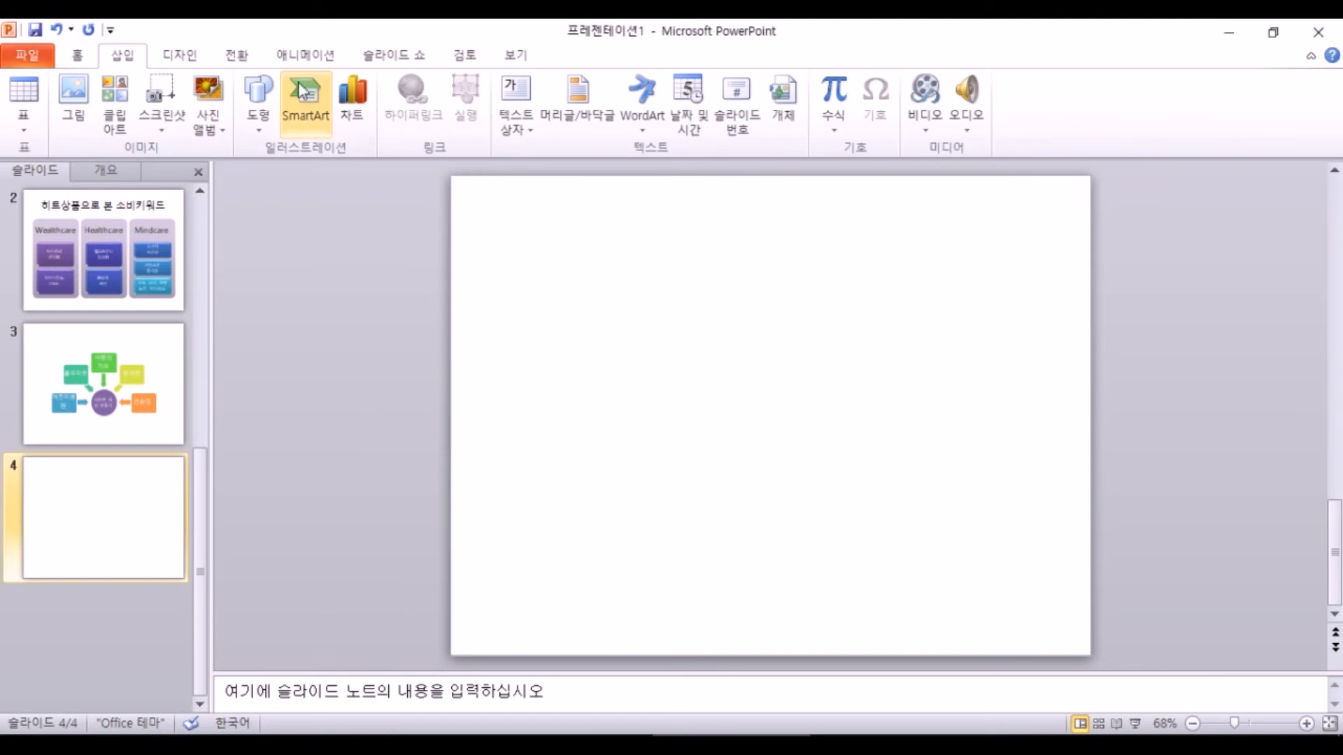
- Open the SmartArt graphic chooser for slide 4 and preview the 수렴 방사형 layout in the 관계형 category
{"action": "left_click", "coordinate": [298, 102]}
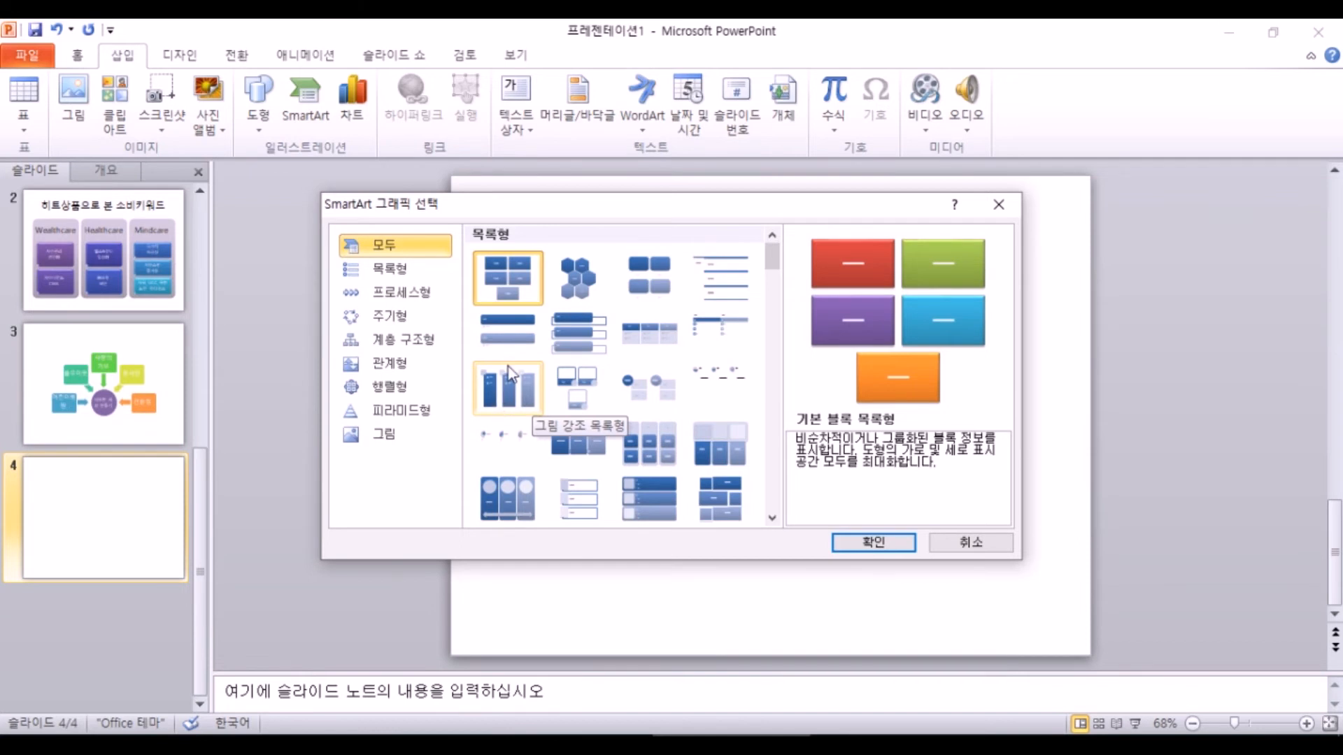
{"action": "left_click", "coordinate": [437, 363]}
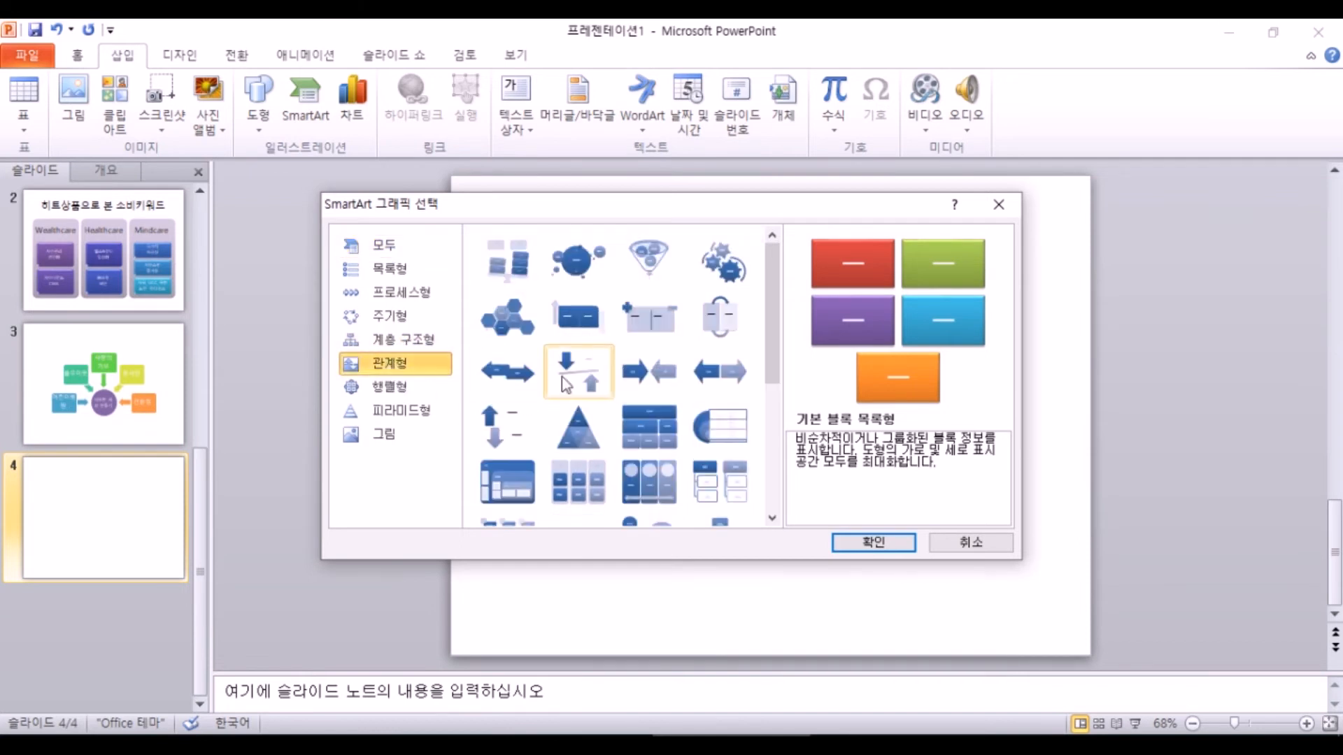
{"action": "scroll", "coordinate": [728, 481], "scroll_direction": "down", "scroll_amount": 3}
{"action": "scroll", "coordinate": [702, 400], "scroll_direction": "up", "scroll_amount": 3}
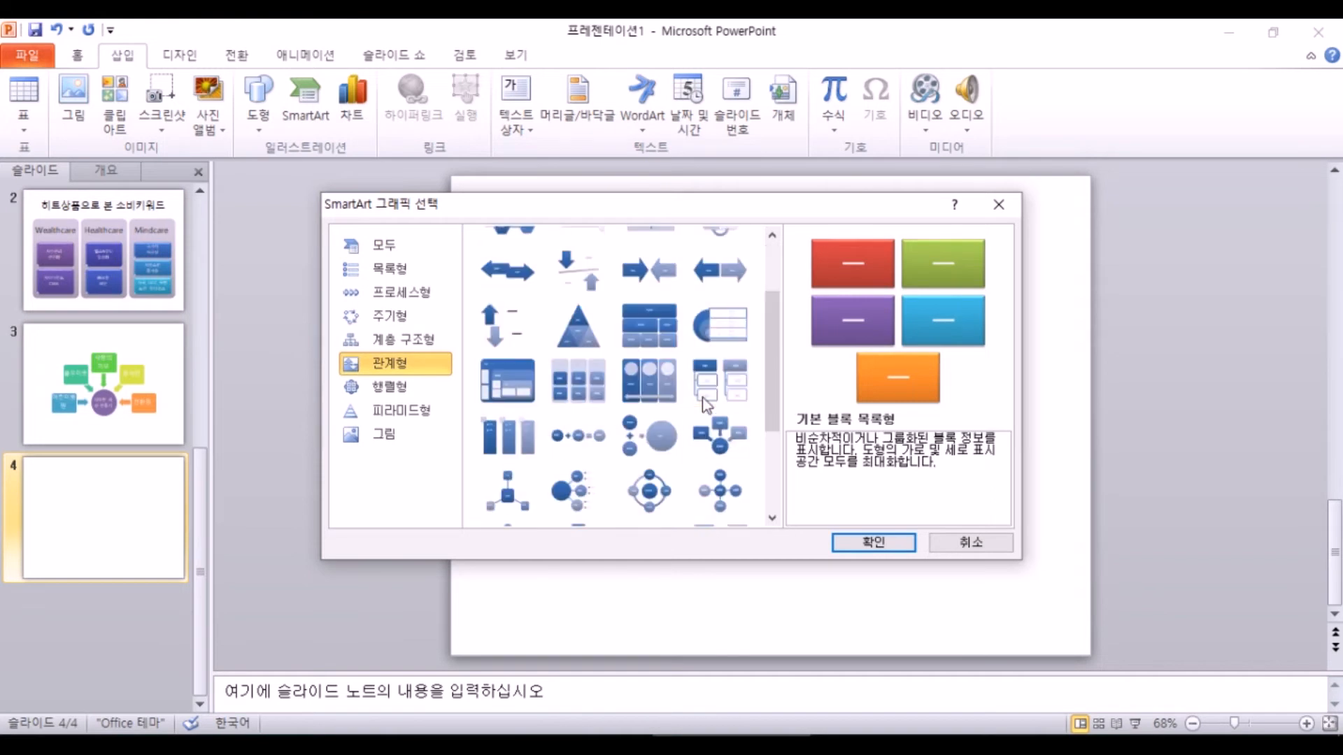
{"action": "left_click", "coordinate": [720, 445]}
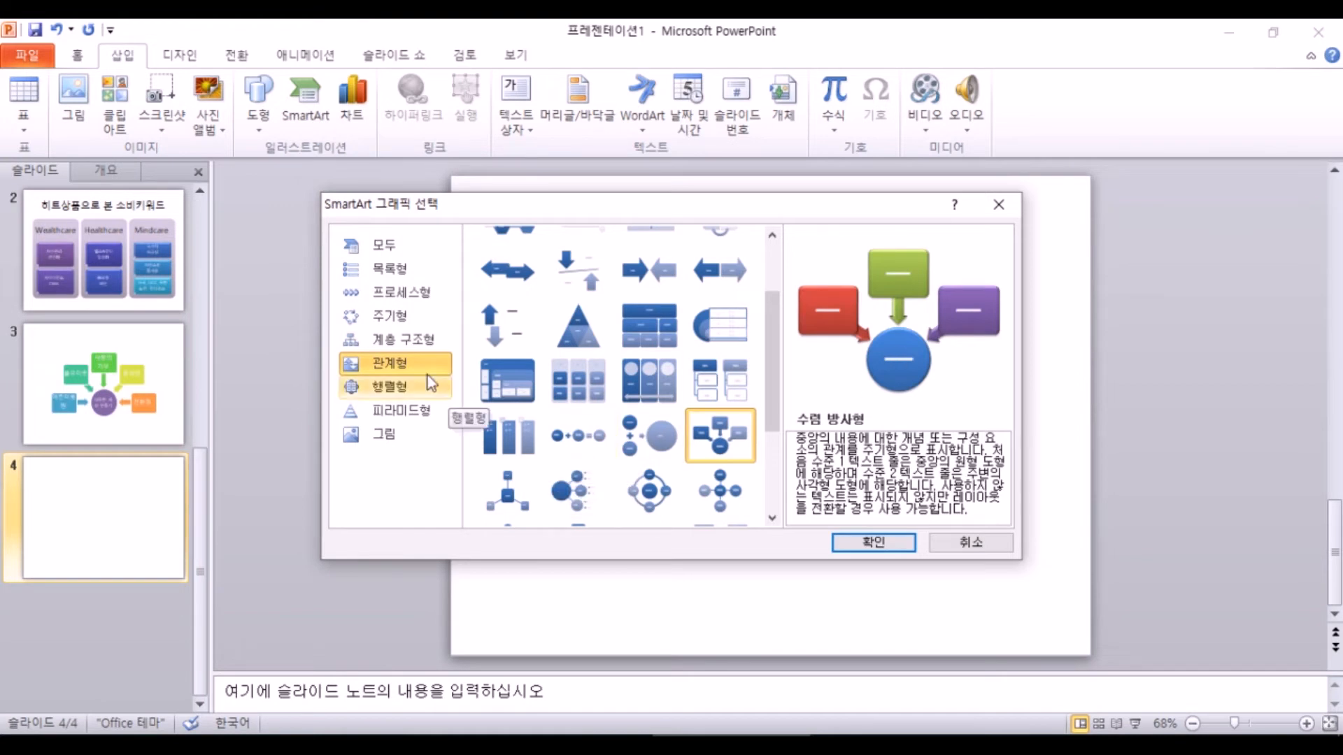
- Insert the 연속 그림 목록형 SmartArt graphic from the 프로세스형 category on slide 4
{"action": "left_click", "coordinate": [388, 268]}
{"action": "left_click", "coordinate": [399, 294]}
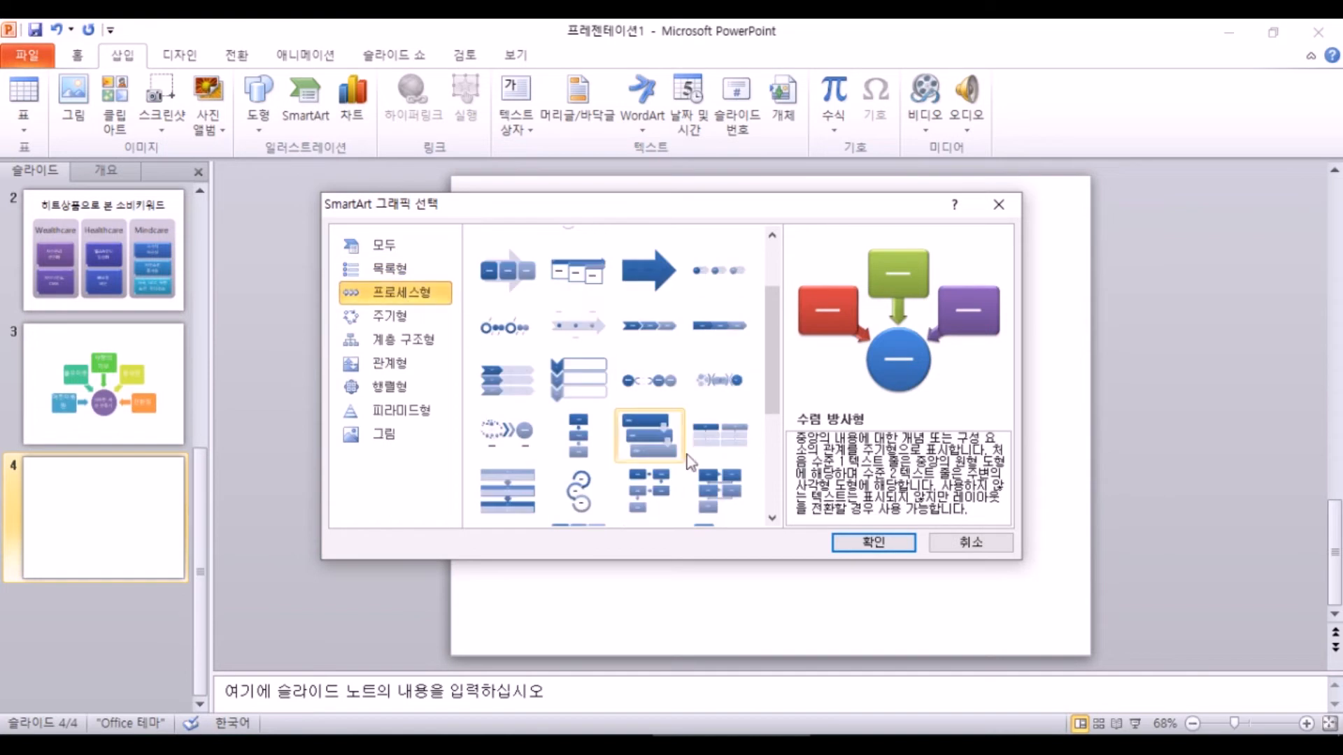
{"action": "scroll", "coordinate": [688, 436], "scroll_direction": "down", "scroll_amount": 3}
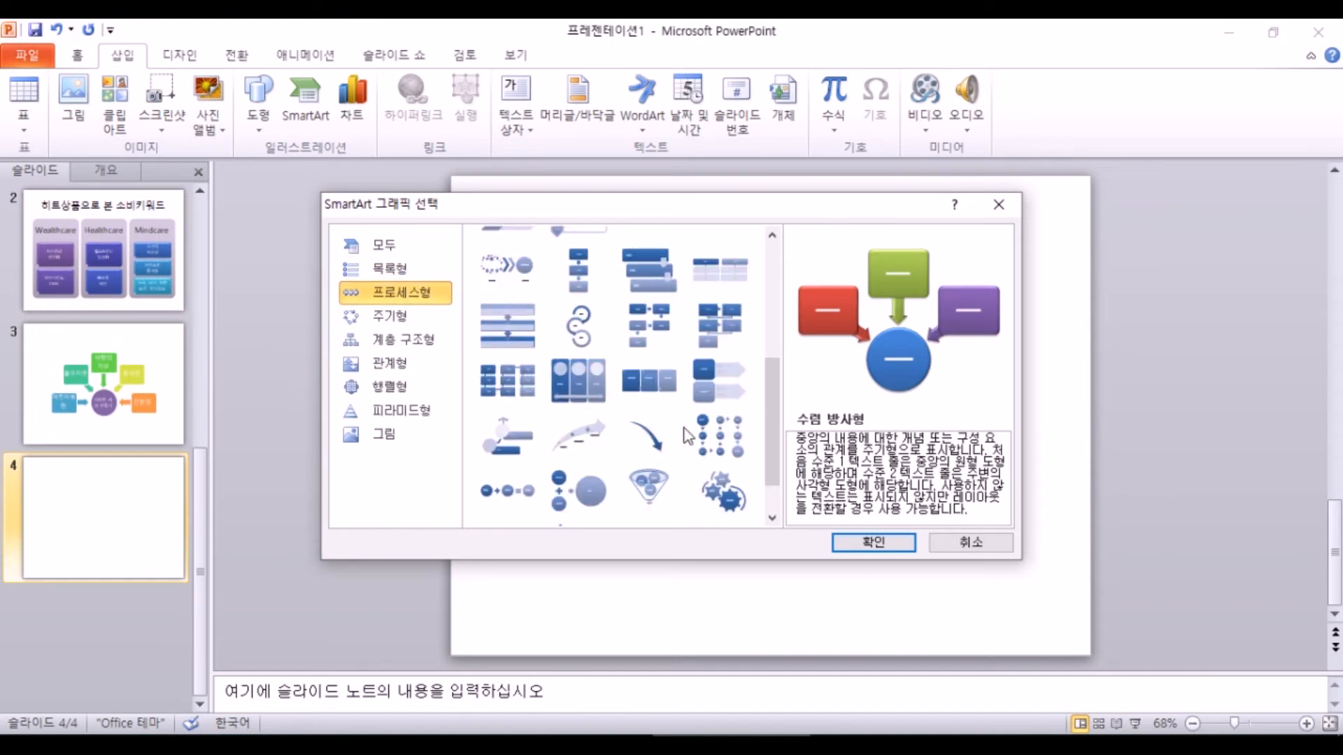
{"action": "scroll", "coordinate": [687, 435], "scroll_direction": "down", "scroll_amount": 1}
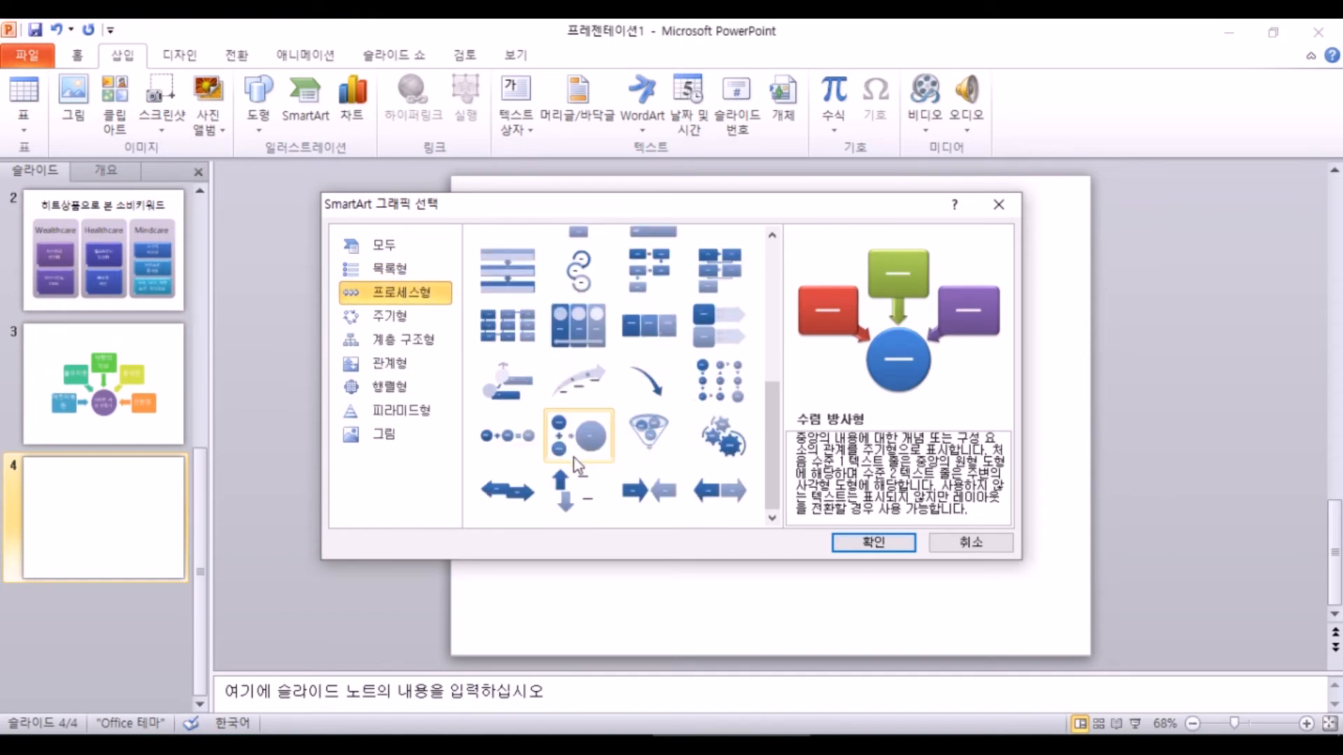
{"action": "scroll", "coordinate": [574, 459], "scroll_direction": "up", "scroll_amount": 4}
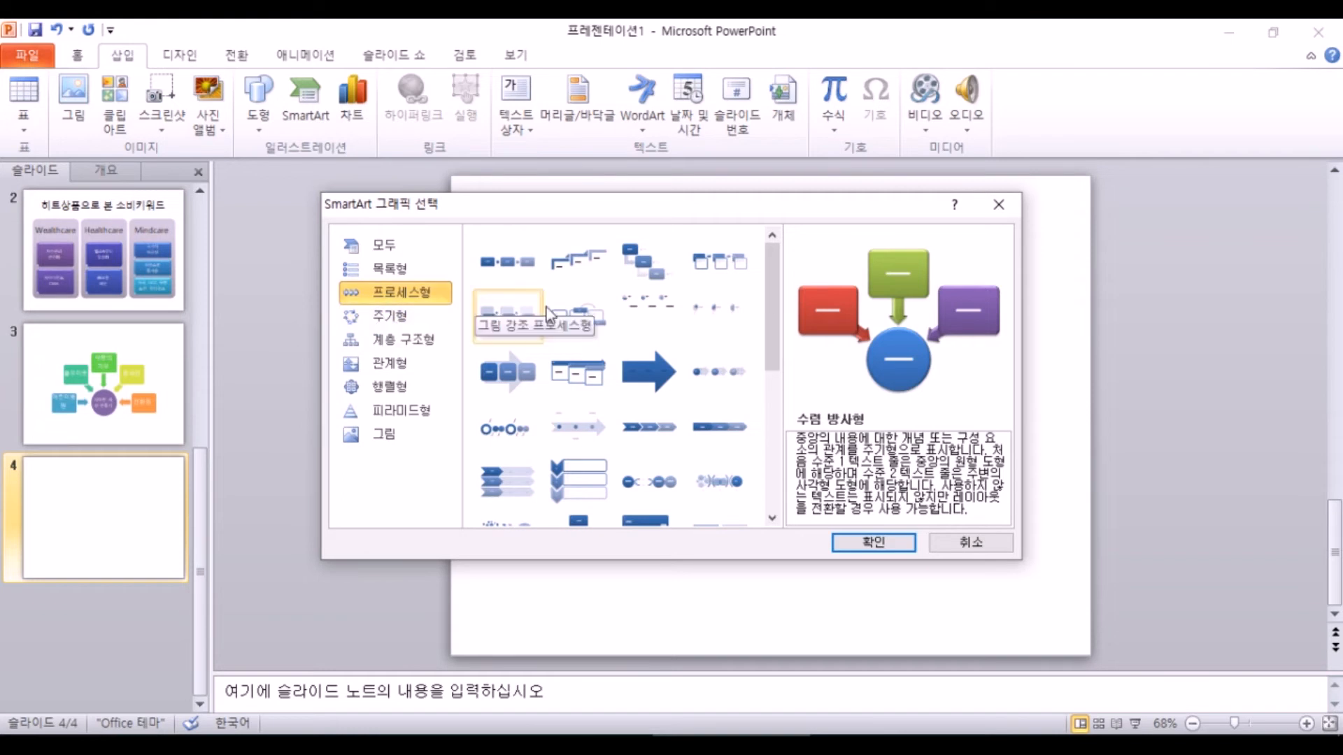
{"action": "left_click_drag", "start_coordinate": [775, 325], "coordinate": [768, 422]}
{"action": "left_click", "coordinate": [597, 398]}
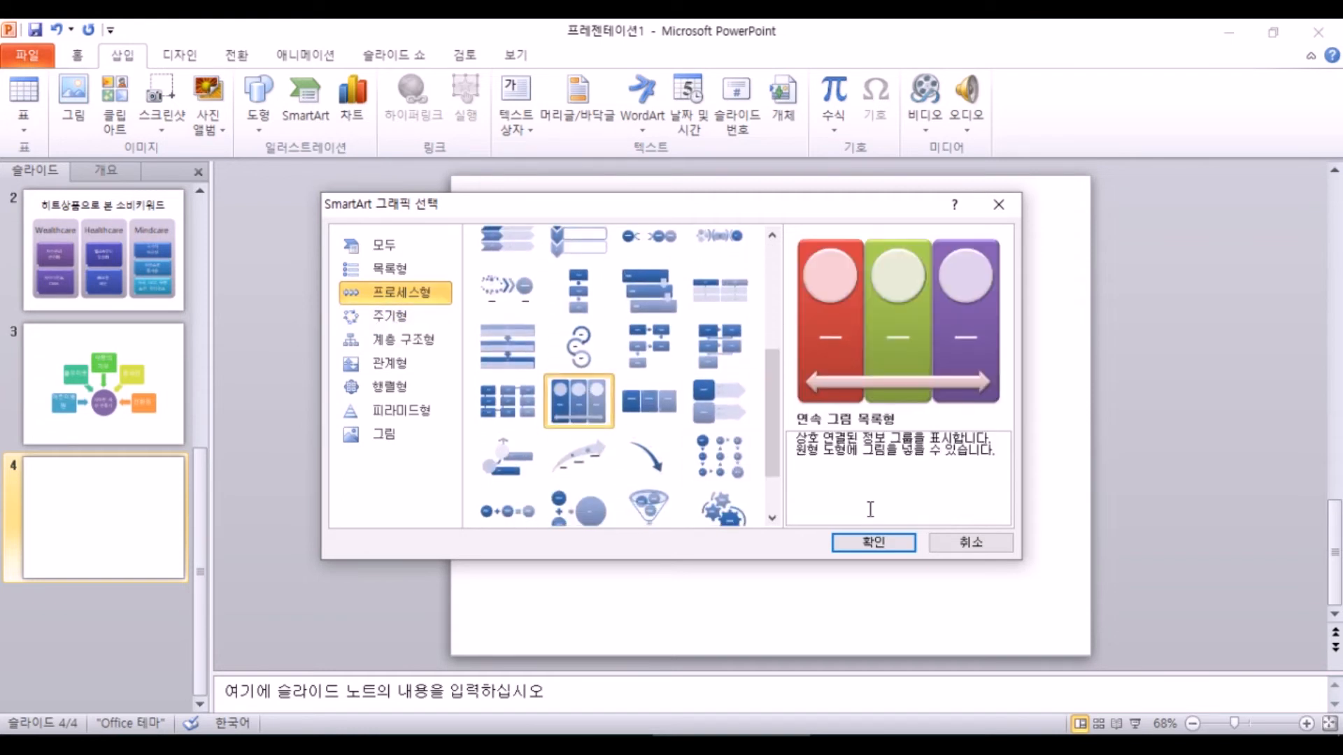
{"action": "left_click", "coordinate": [872, 544]}
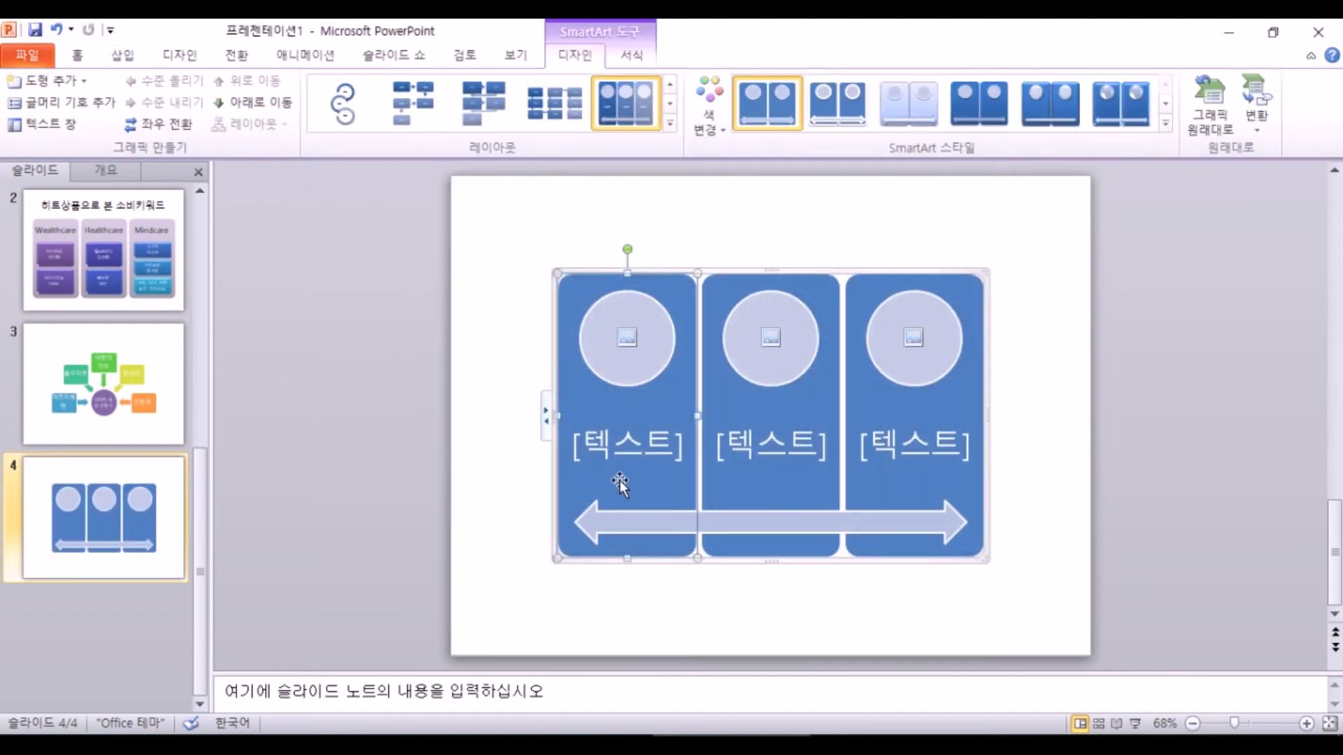
- Label the three SmartArt columns 녹색경영, 지속경영 and 내부통제 in order and deselect the graphic
{"action": "left_click", "coordinate": [676, 448]}
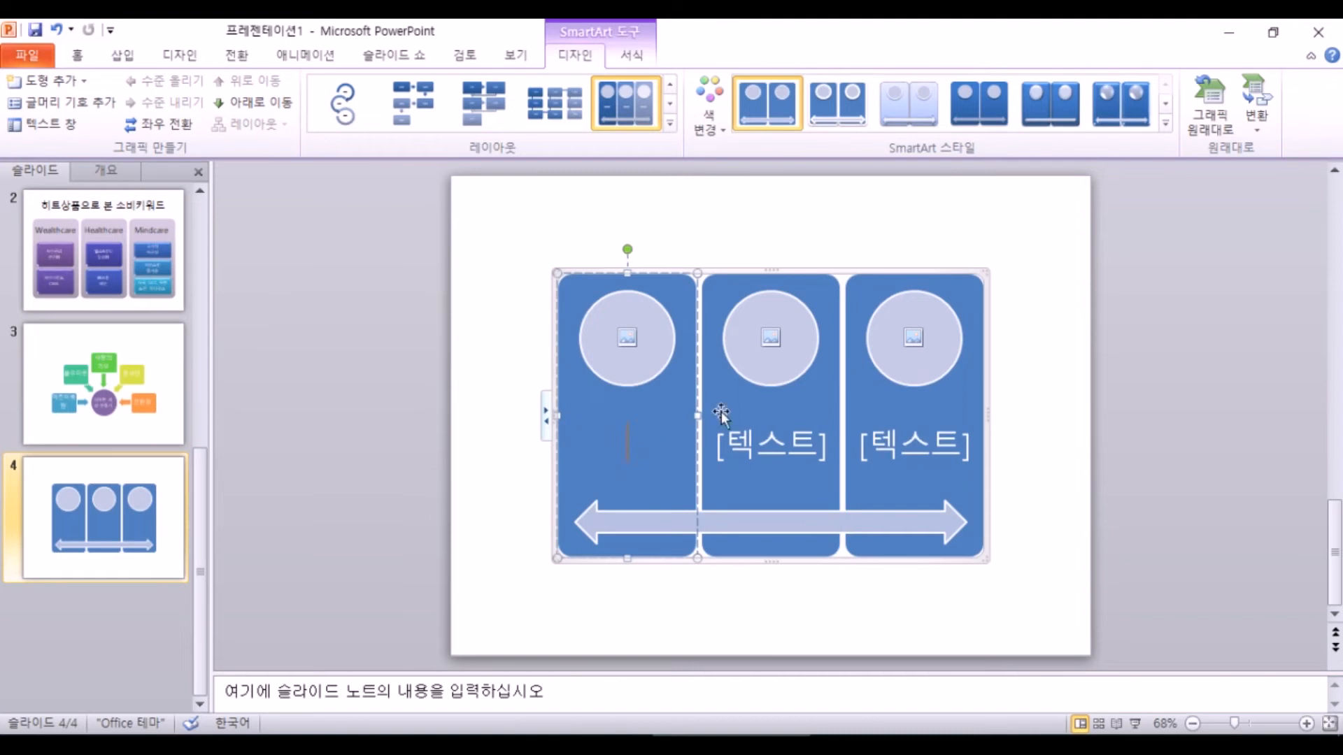
{"action": "type", "text": "녹색"}
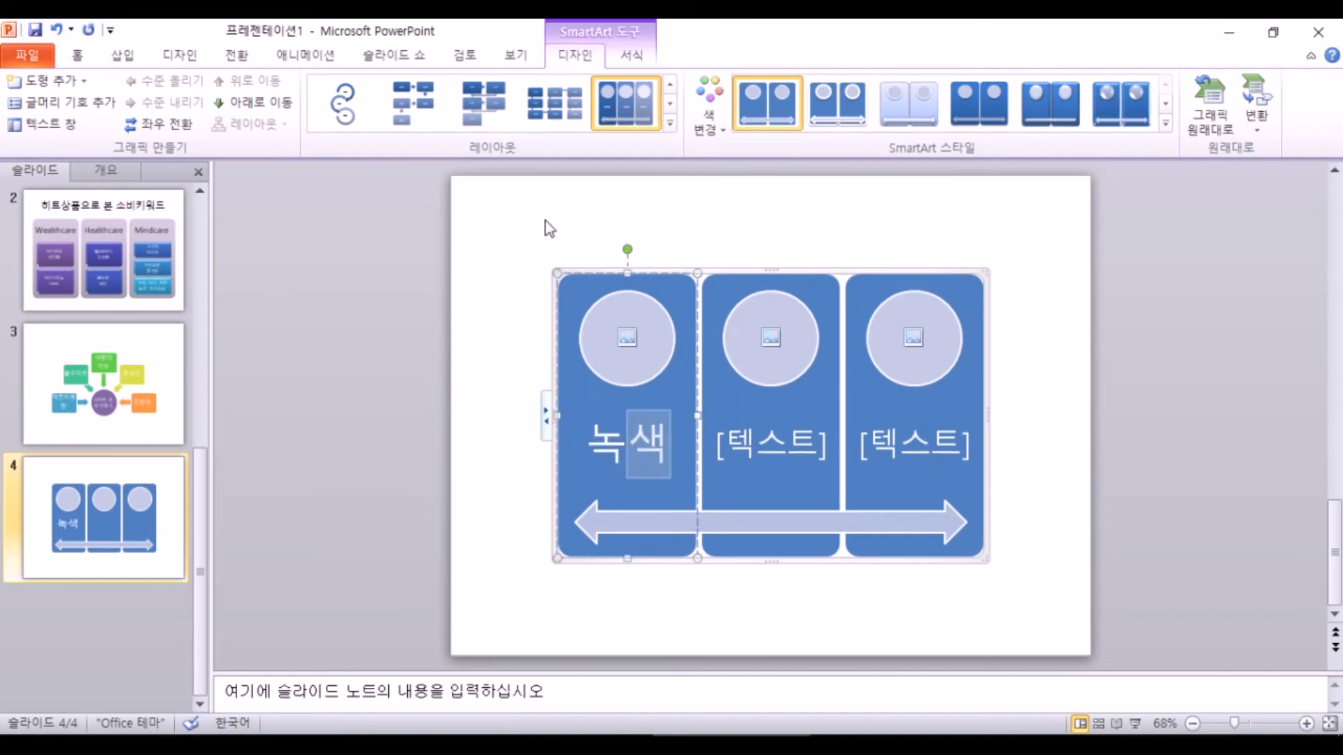
{"action": "type", "text": "경영"}
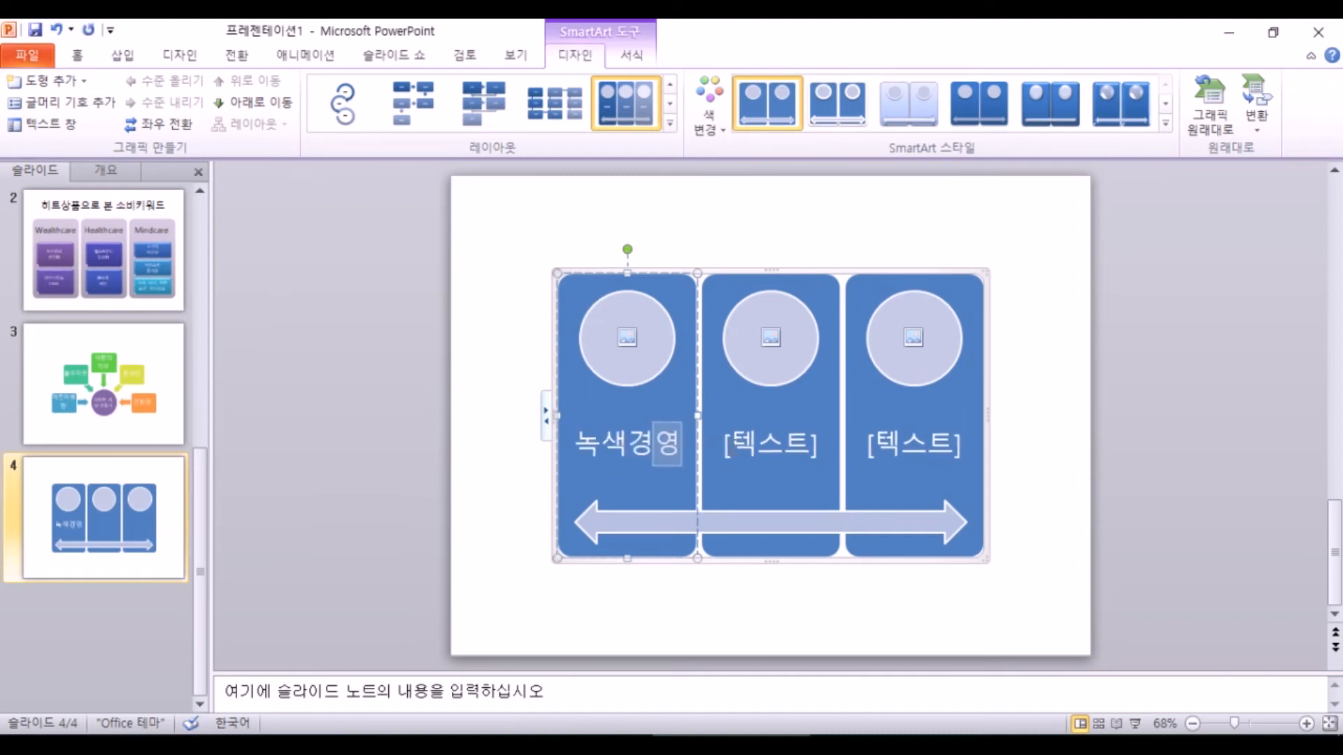
{"action": "left_click", "coordinate": [773, 444]}
{"action": "type", "text": "지속경영"}
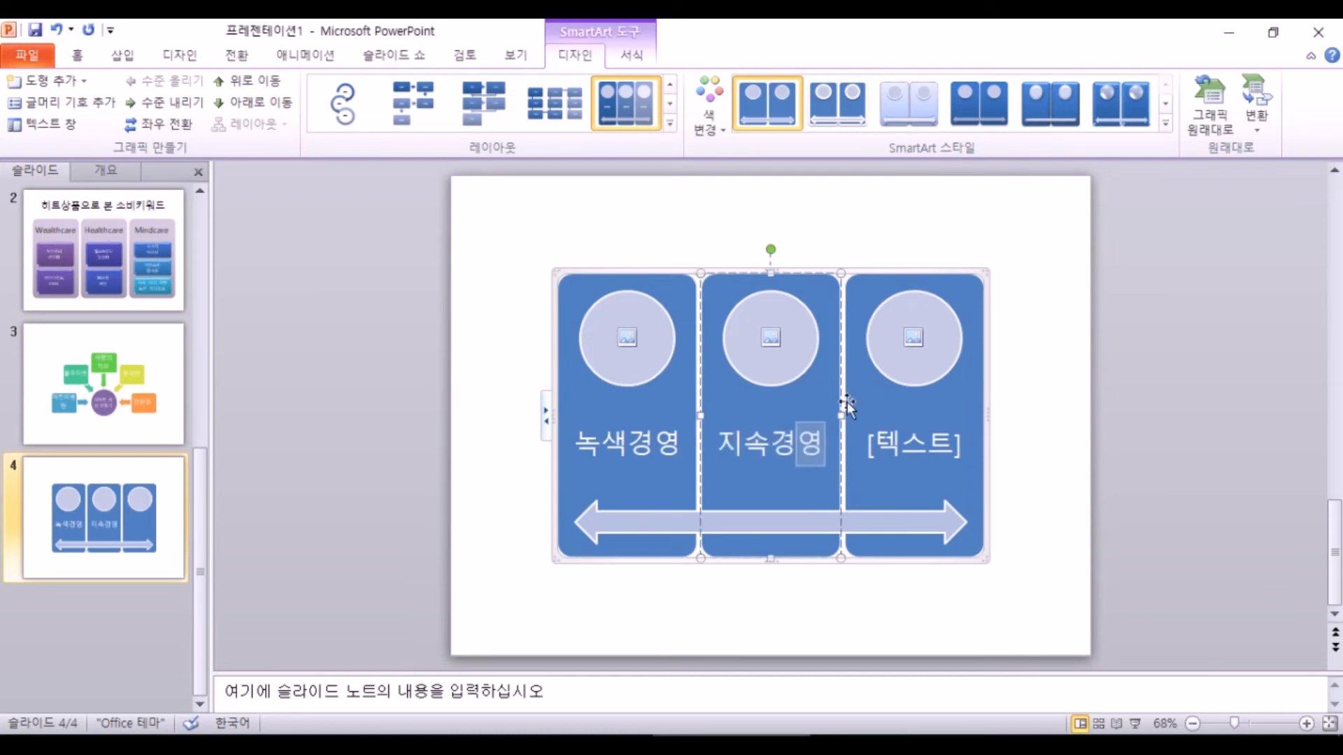
{"action": "left_click", "coordinate": [905, 443]}
{"action": "type", "text": "냅부통제"}
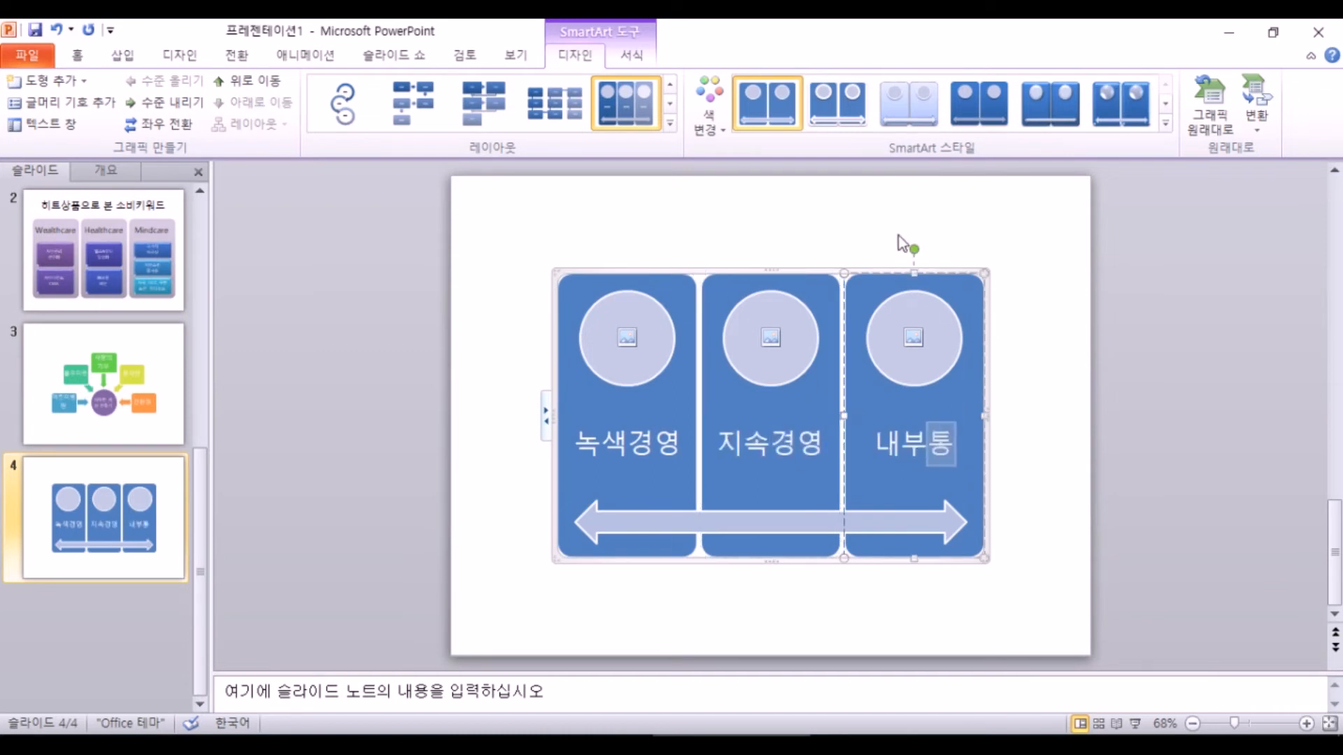
{"action": "left_click", "coordinate": [1018, 279]}
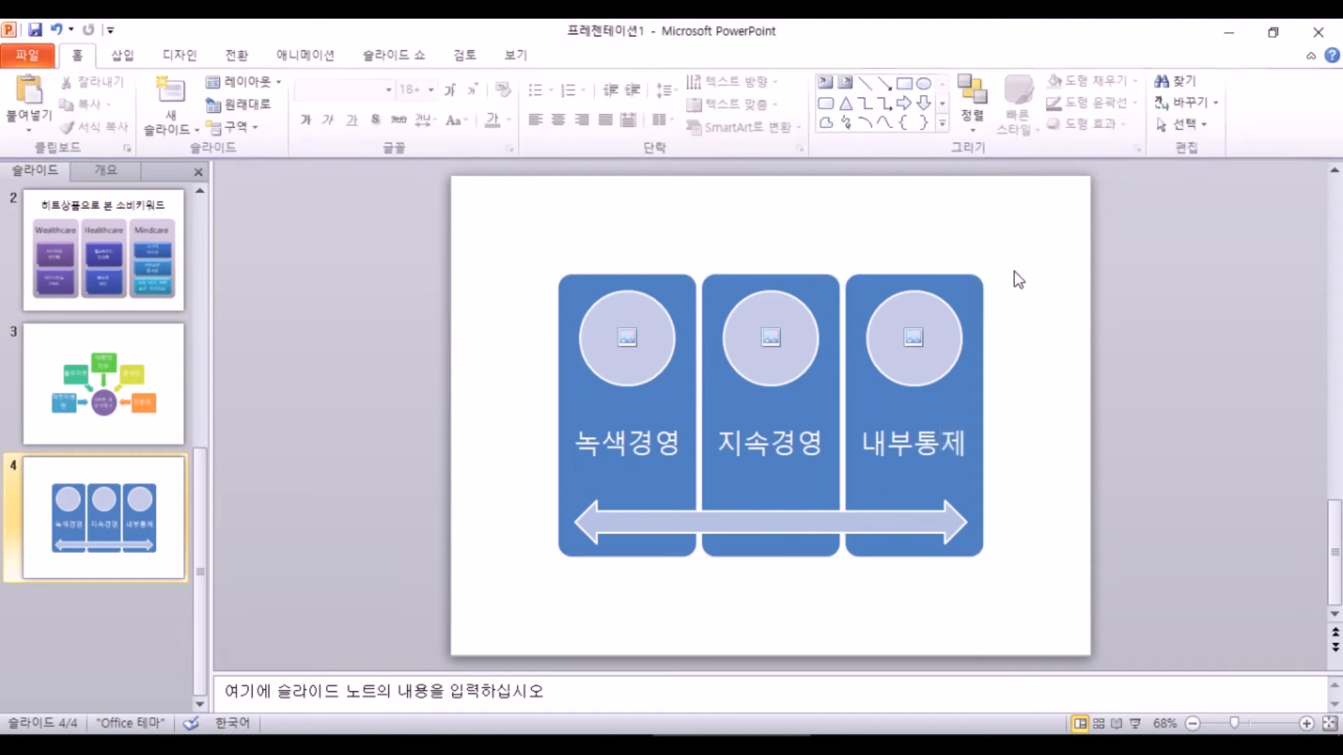
- Add two empty entries after 내부통제 using the SmartArt graphic's text pane
{"action": "left_click", "coordinate": [593, 408]}
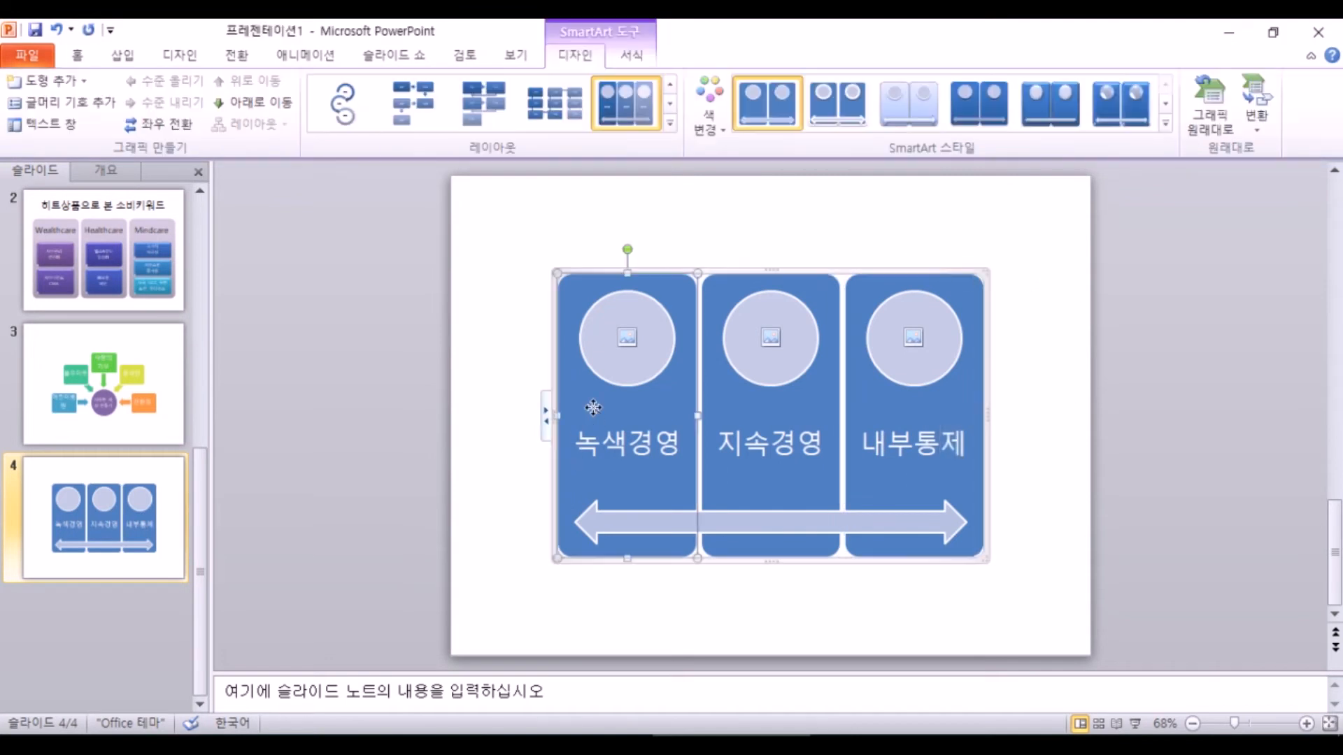
{"action": "left_click", "coordinate": [545, 416]}
{"action": "left_click", "coordinate": [485, 441]}
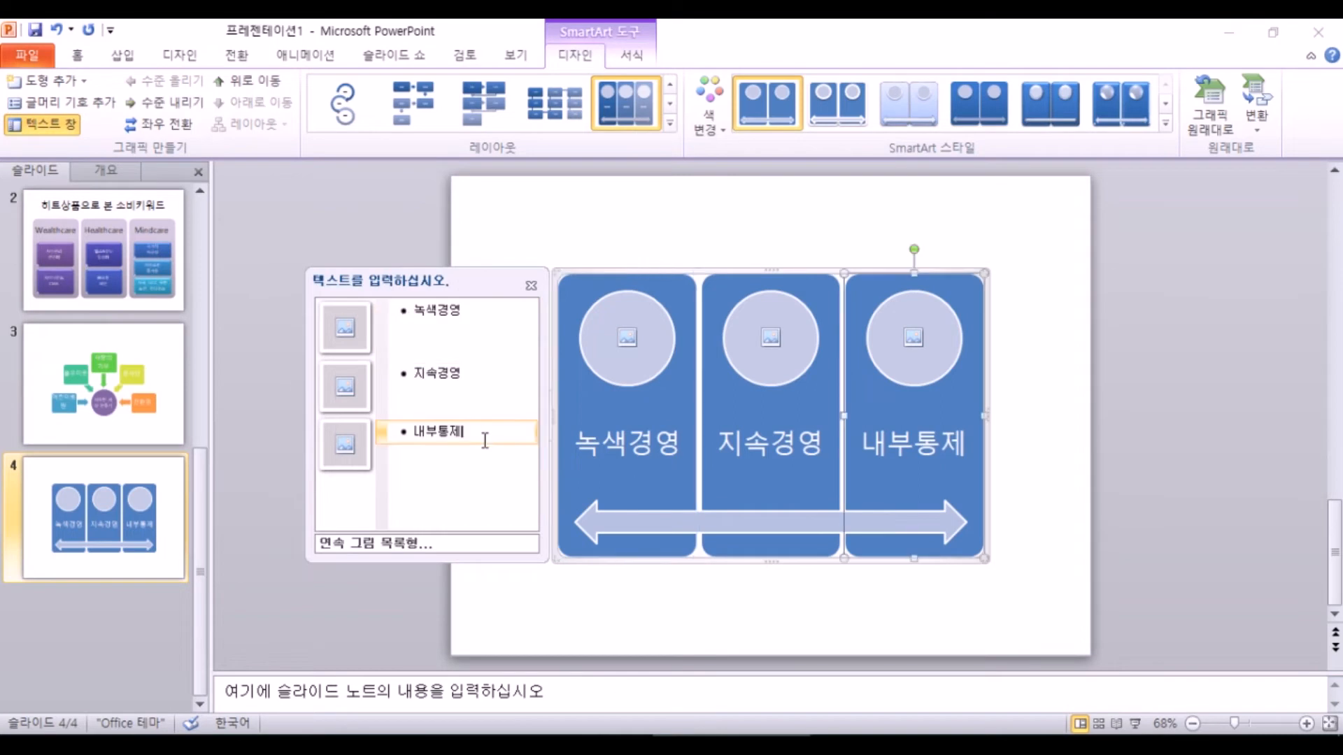
{"action": "key", "text": "Return"}
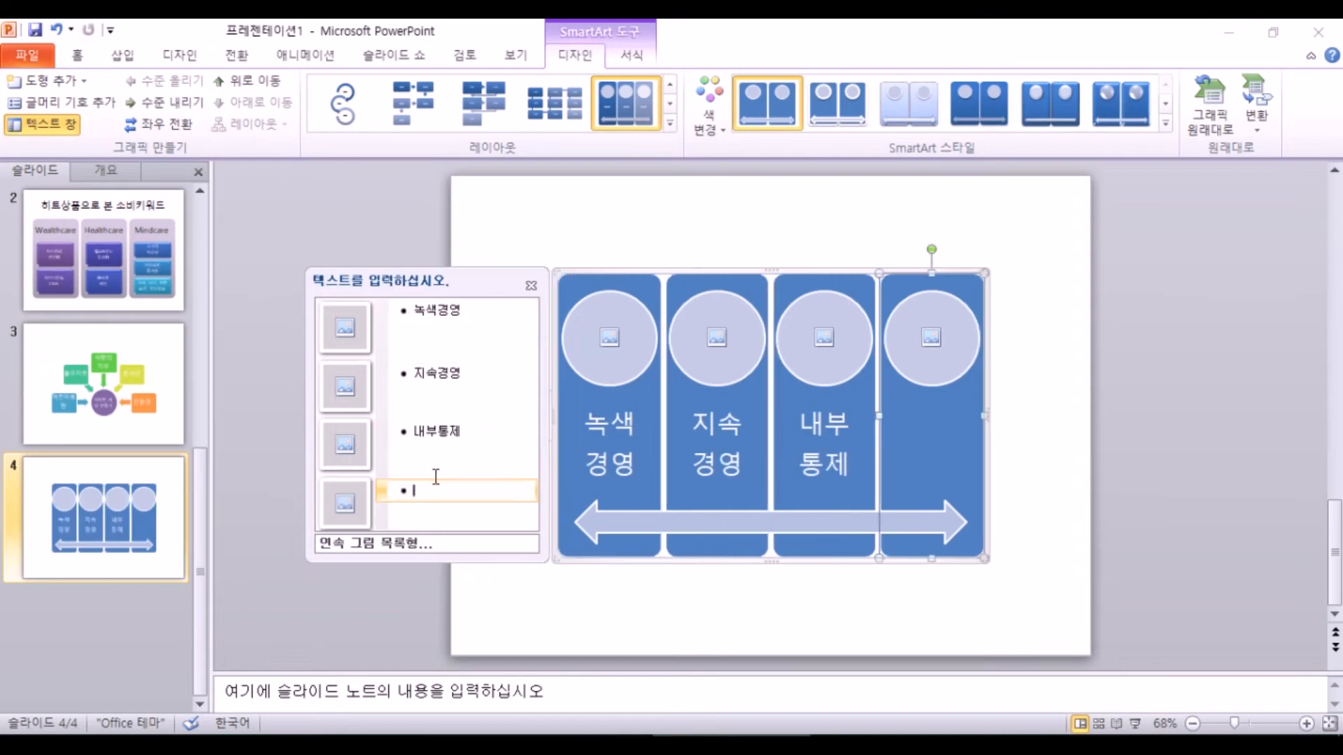
{"action": "key", "text": "Return"}
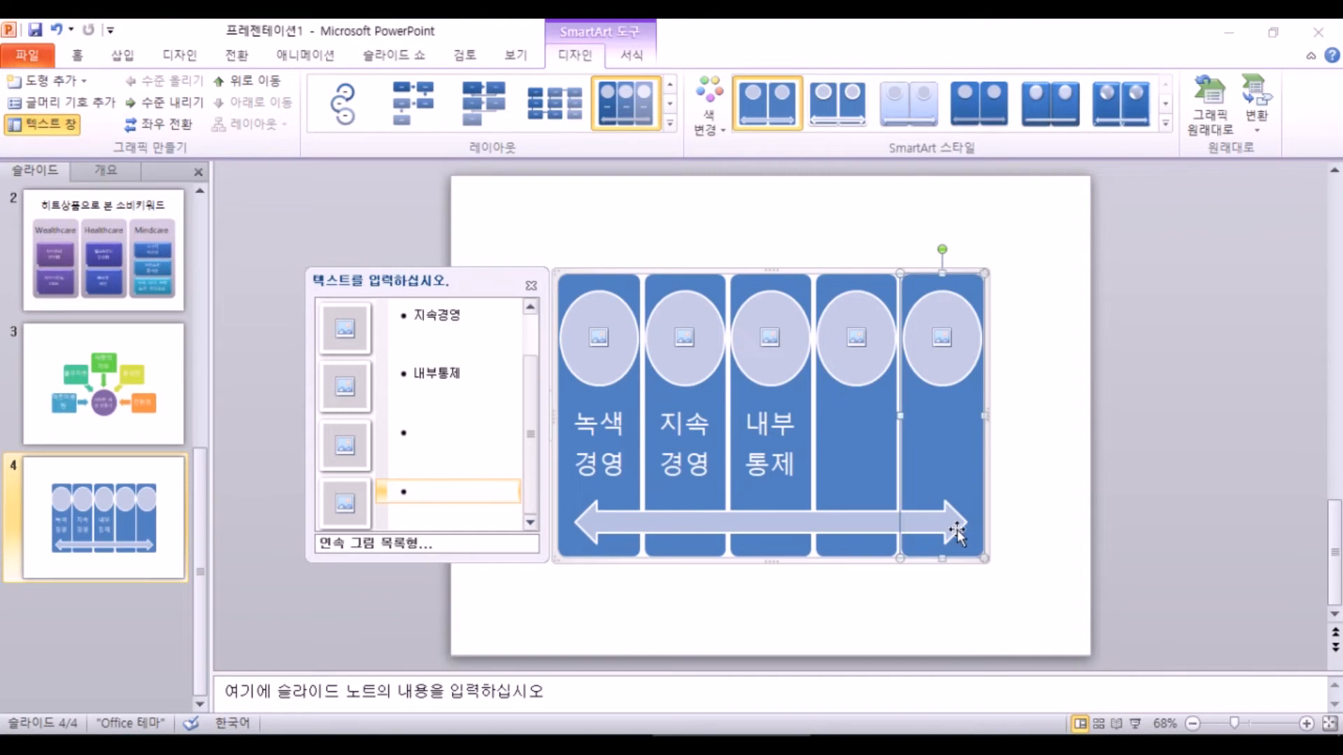
- Remove the two empty entries after 내부통제, close the text pane and deselect the graphic
{"action": "type", "text": "₩"}
{"action": "key", "text": "BackSpace"}
{"action": "key", "text": "BackSpace"}
{"action": "key", "text": "BackSpace"}
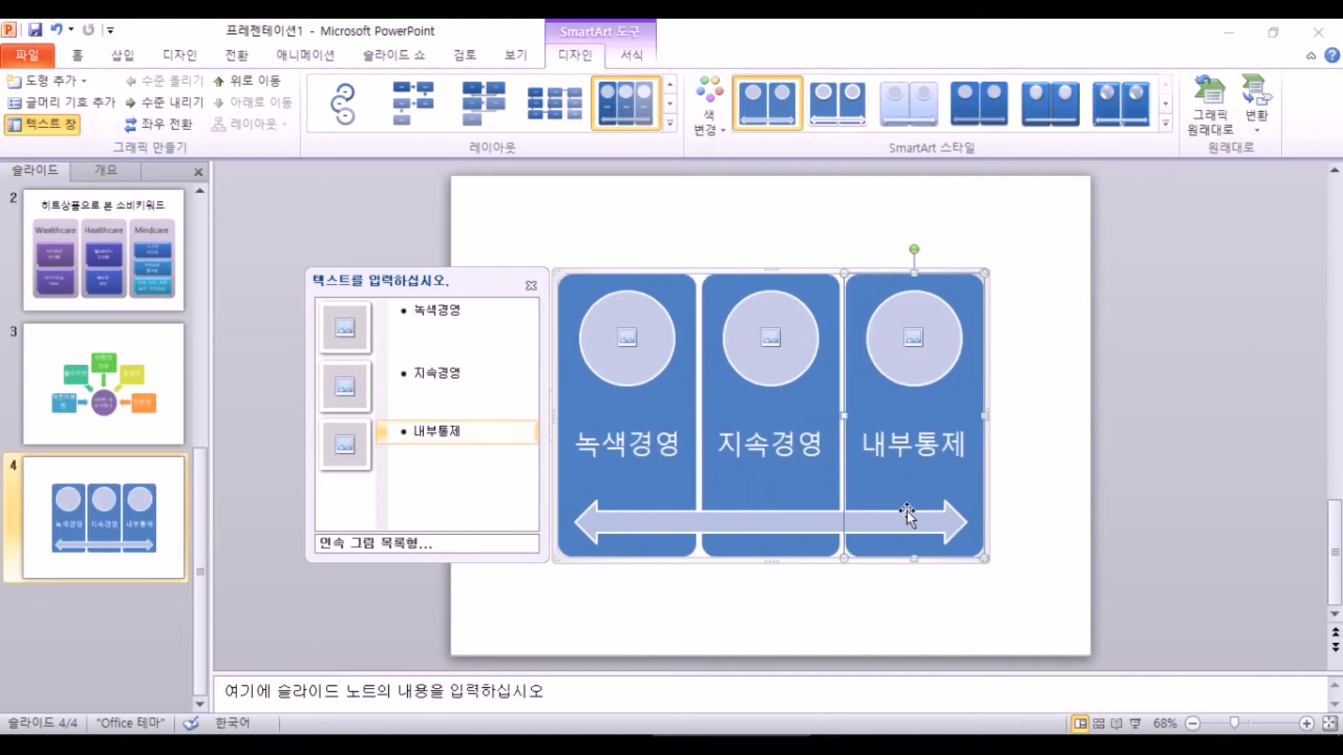
{"action": "left_click", "coordinate": [531, 285]}
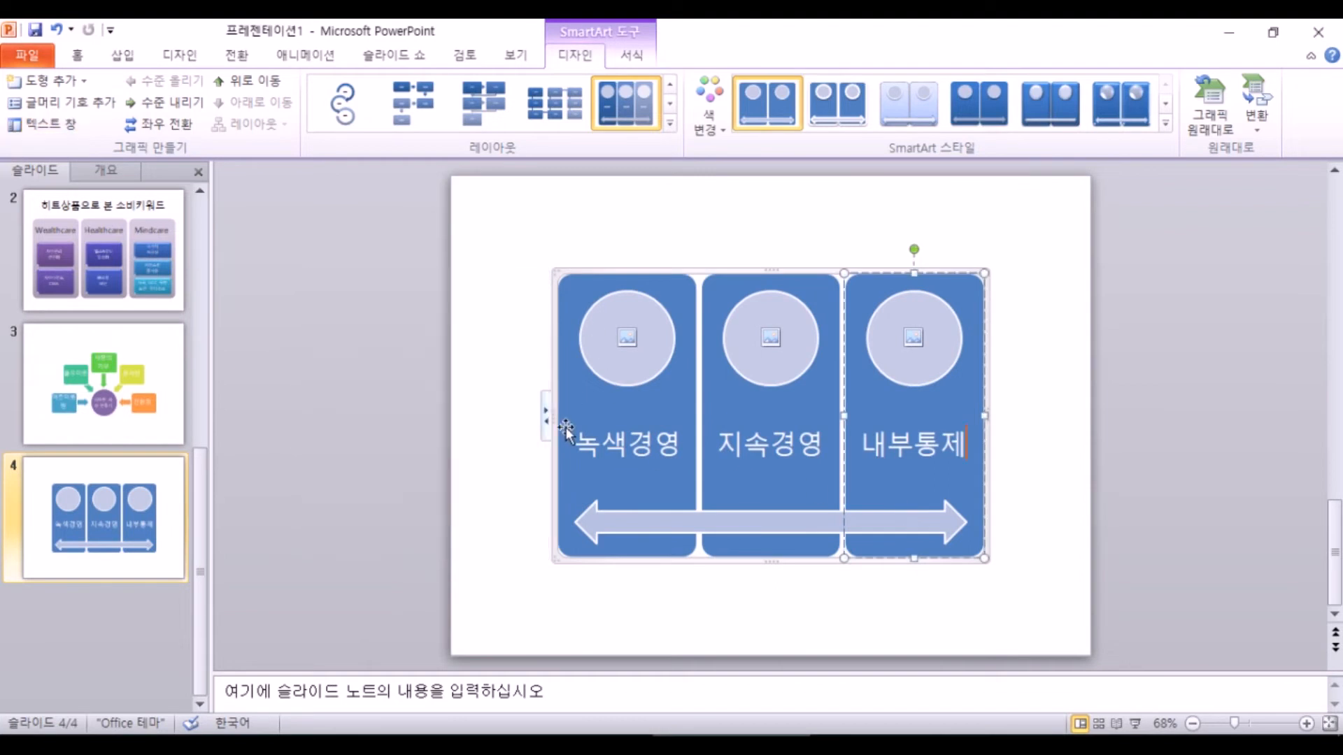
{"action": "left_click", "coordinate": [313, 334]}
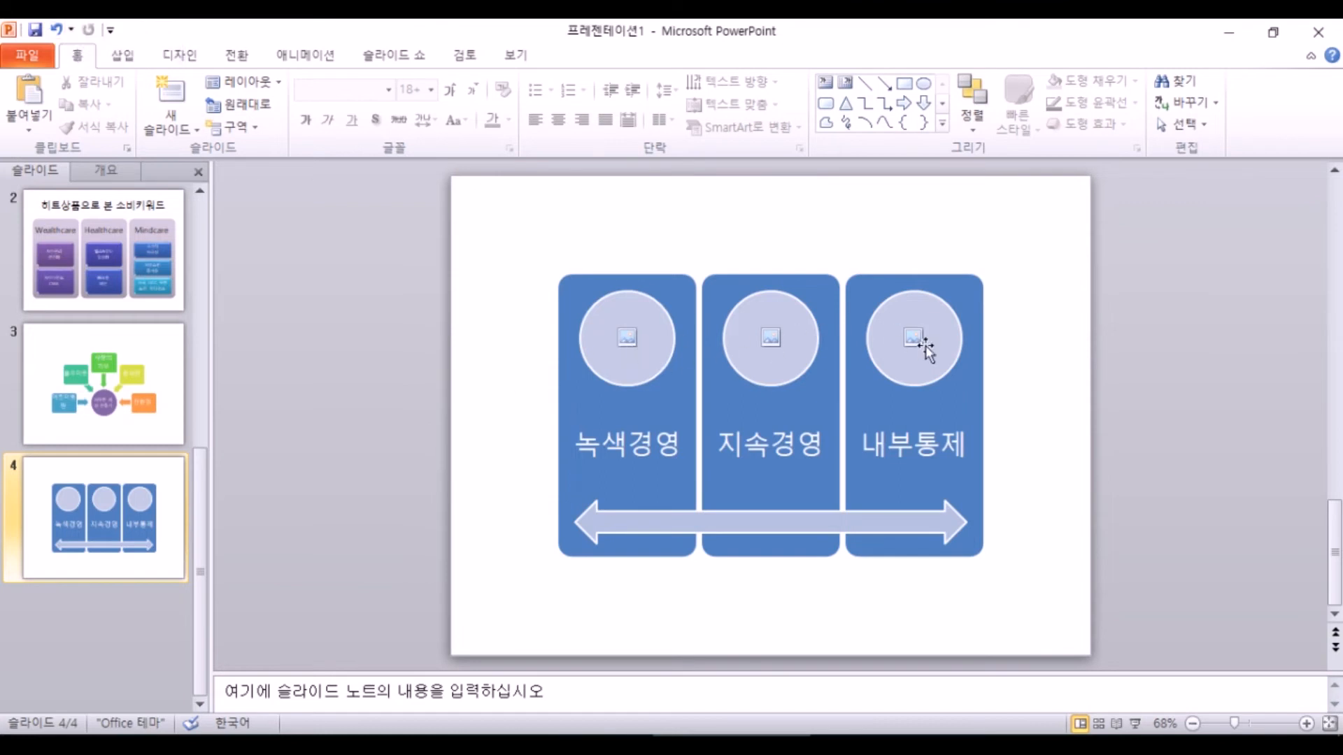
- Insert Tulips.jpg from the 실습파일 folder on drive D: into the circular picture placeholder above 녹색경영
{"action": "left_click", "coordinate": [627, 343]}
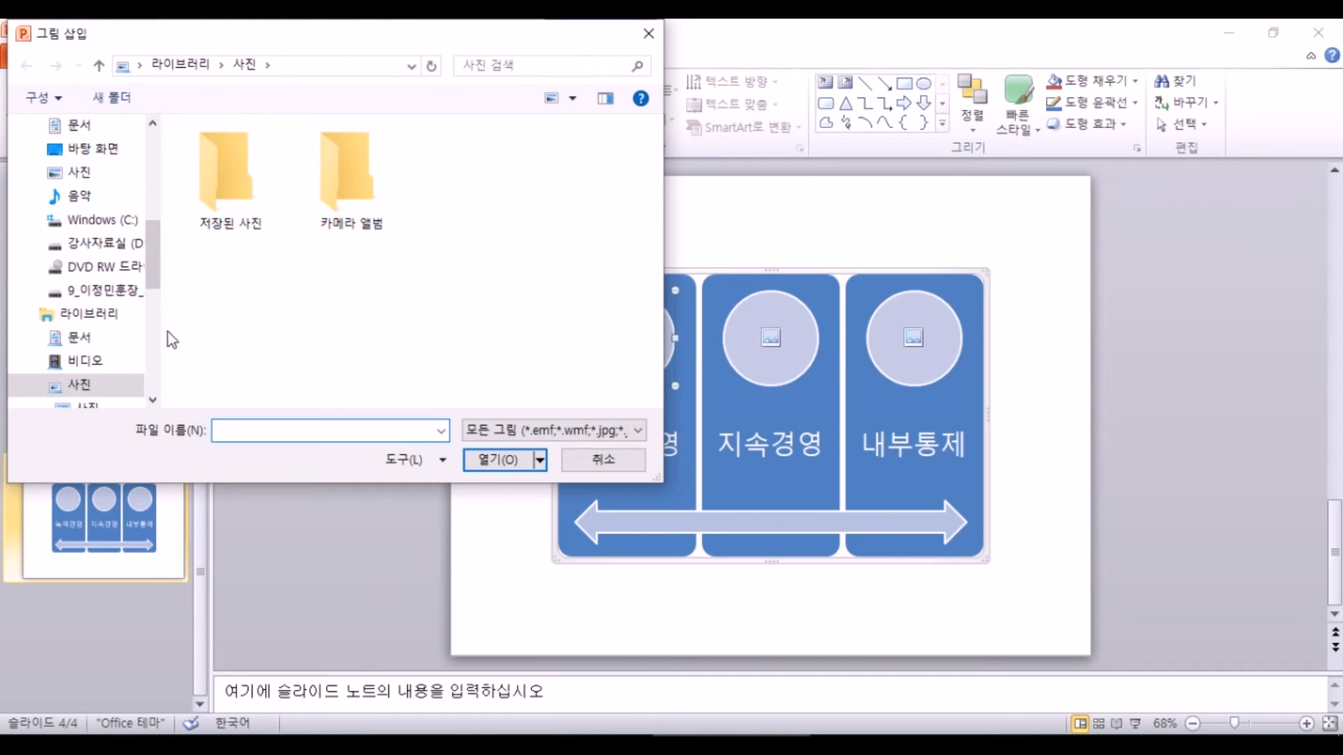
{"action": "left_click_drag", "start_coordinate": [160, 329], "coordinate": [286, 329]}
{"action": "left_click", "coordinate": [105, 243]}
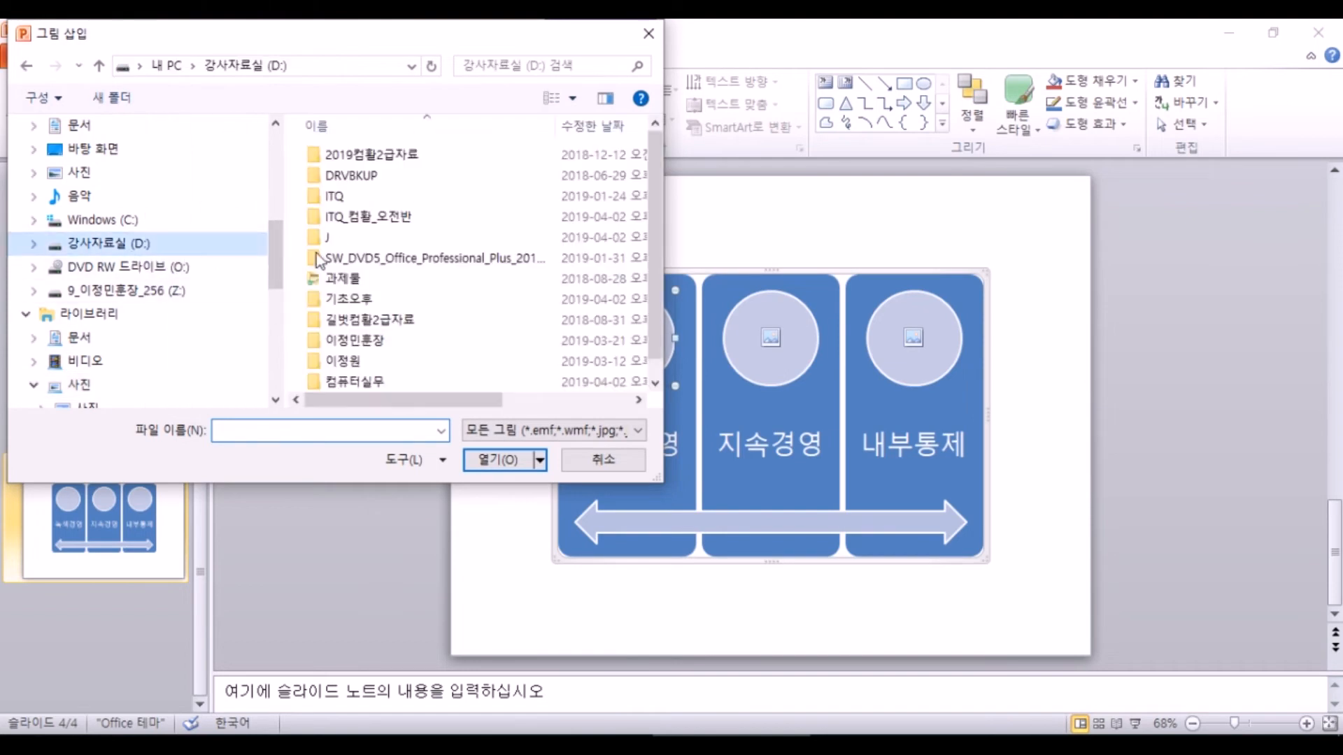
{"action": "double_click", "coordinate": [383, 343]}
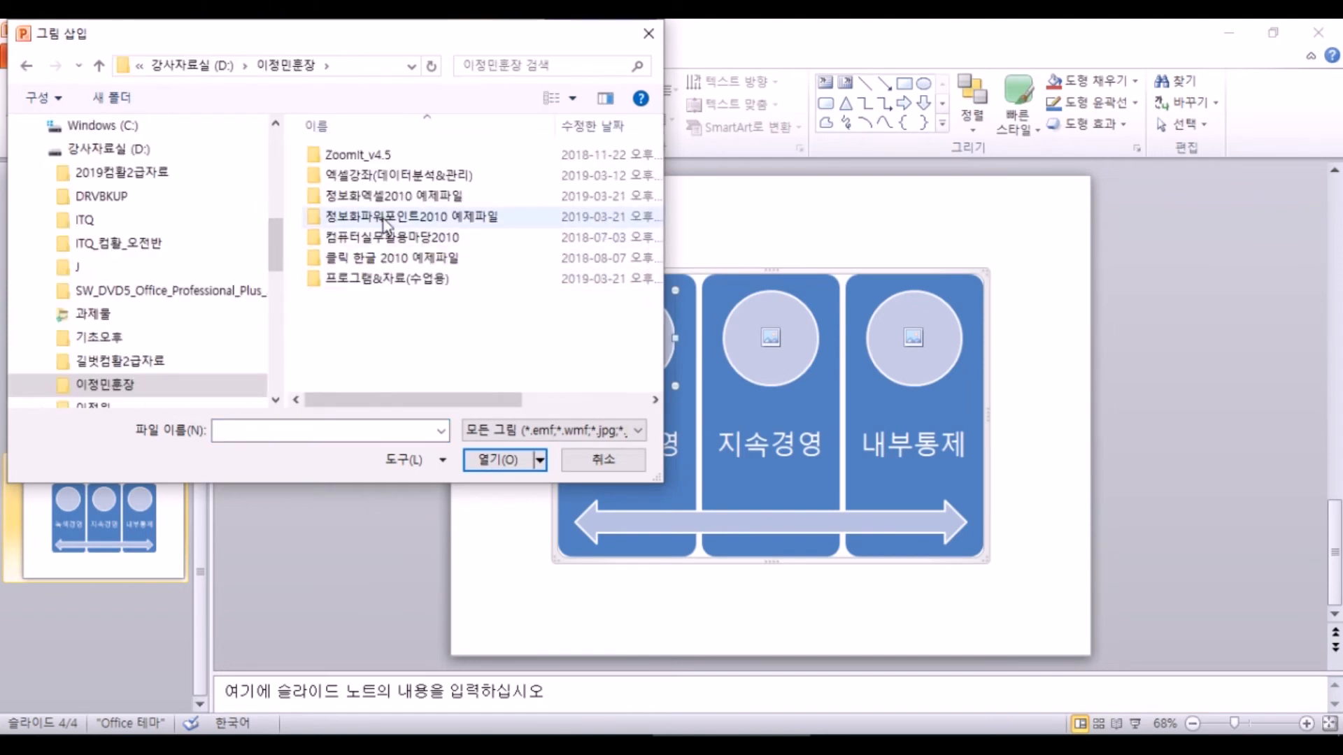
{"action": "double_click", "coordinate": [383, 219]}
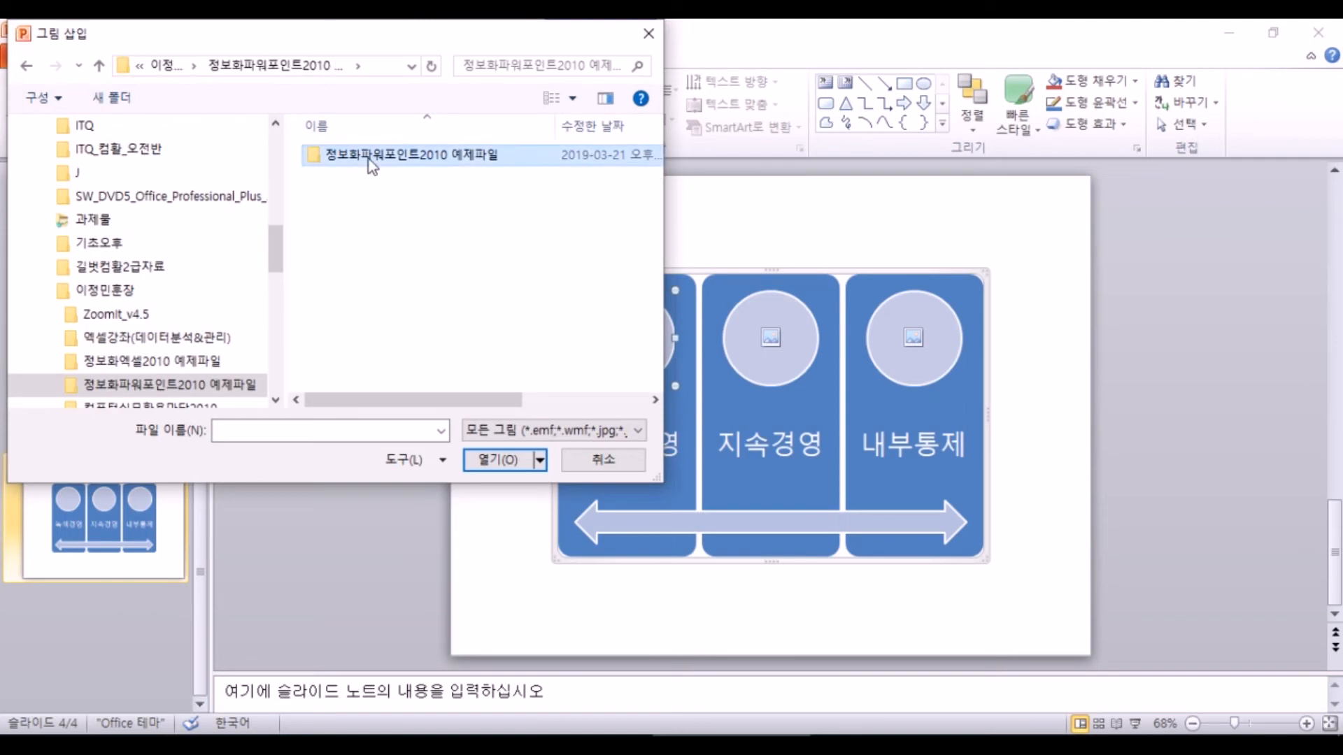
{"action": "double_click", "coordinate": [349, 158]}
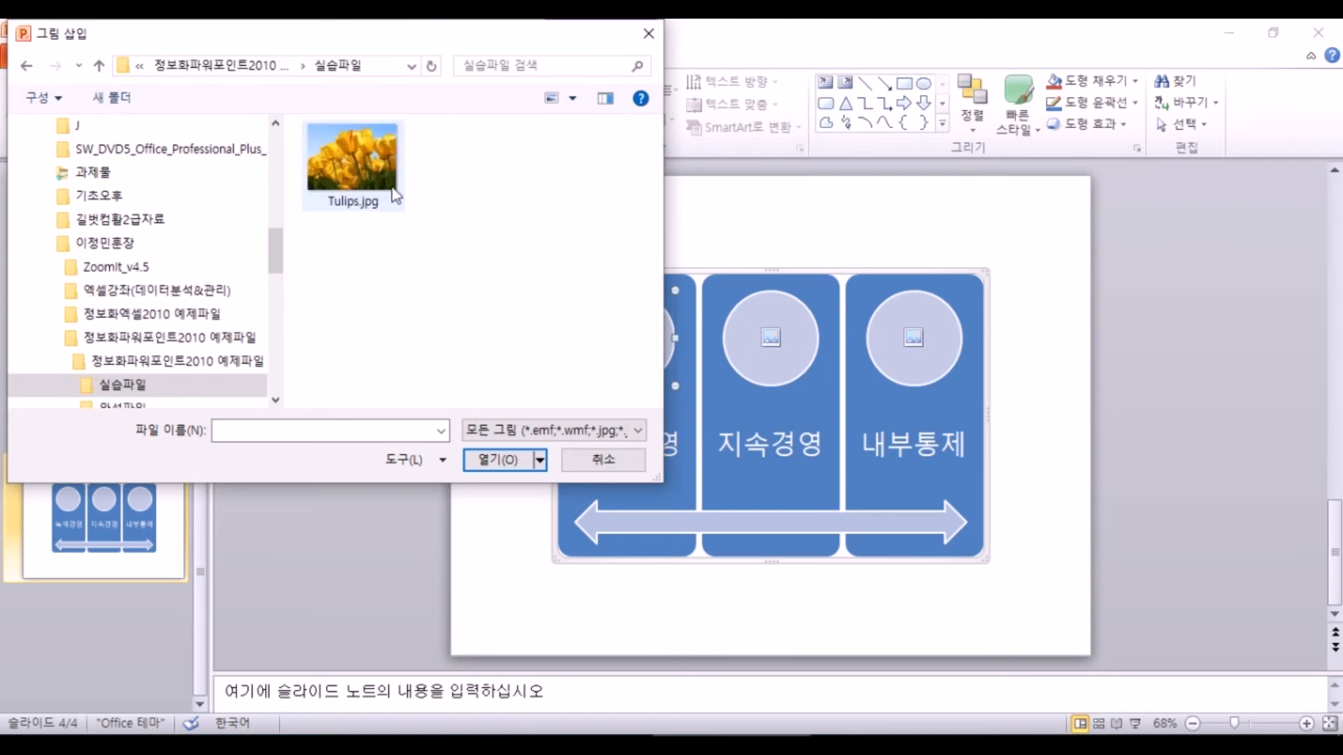
{"action": "left_click", "coordinate": [164, 403]}
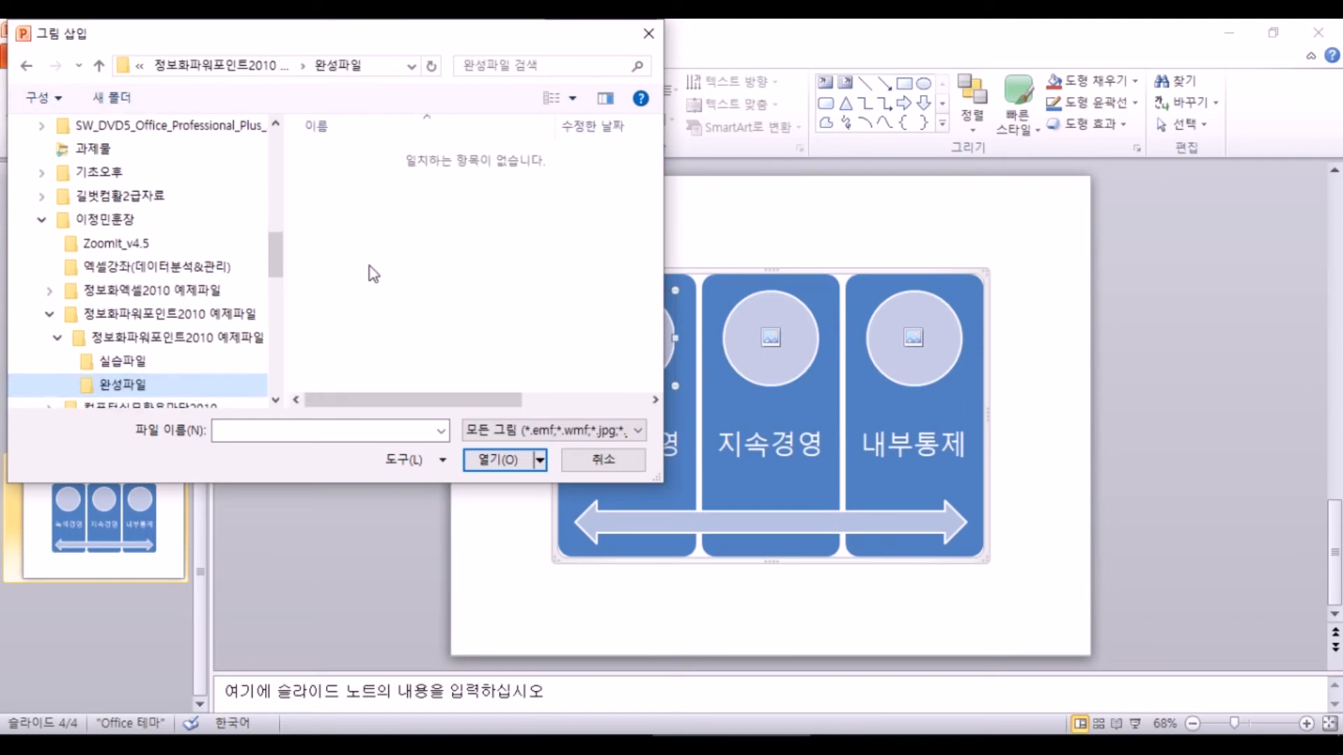
{"action": "left_click", "coordinate": [126, 362]}
{"action": "left_click", "coordinate": [349, 158]}
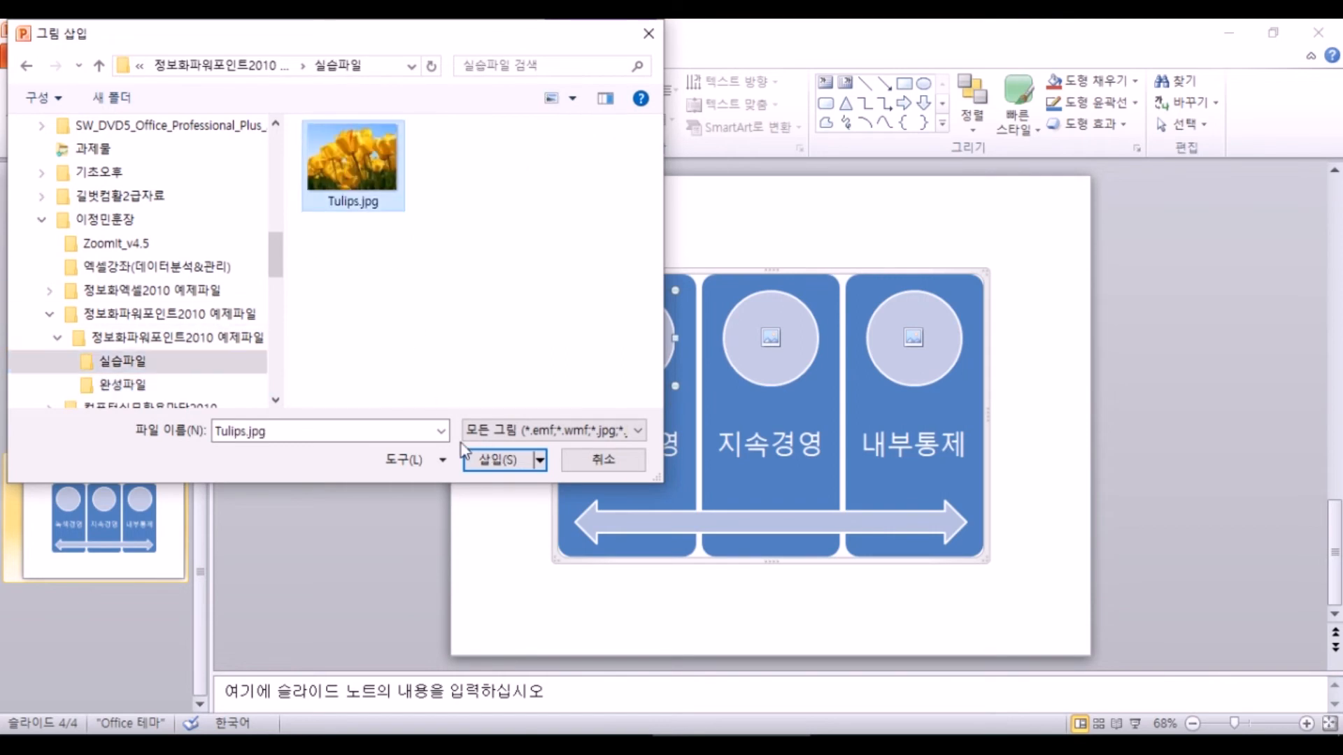
{"action": "left_click", "coordinate": [489, 462]}
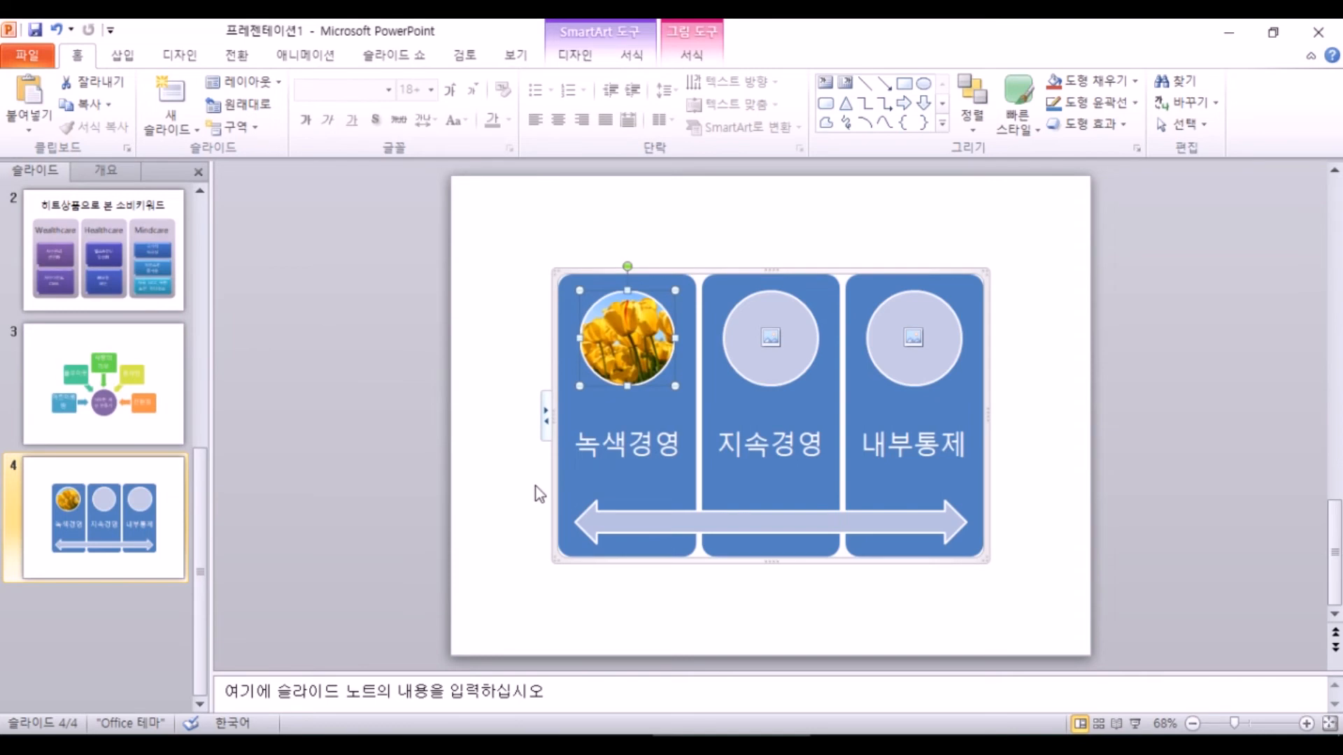
- Insert 571U5896(편집)_반명함.jpg from the 가족 folder inside 개인서류모음 on drive Z: into the circle above 지속경영, browsing with large thumbnails
{"action": "left_click", "coordinate": [770, 338]}
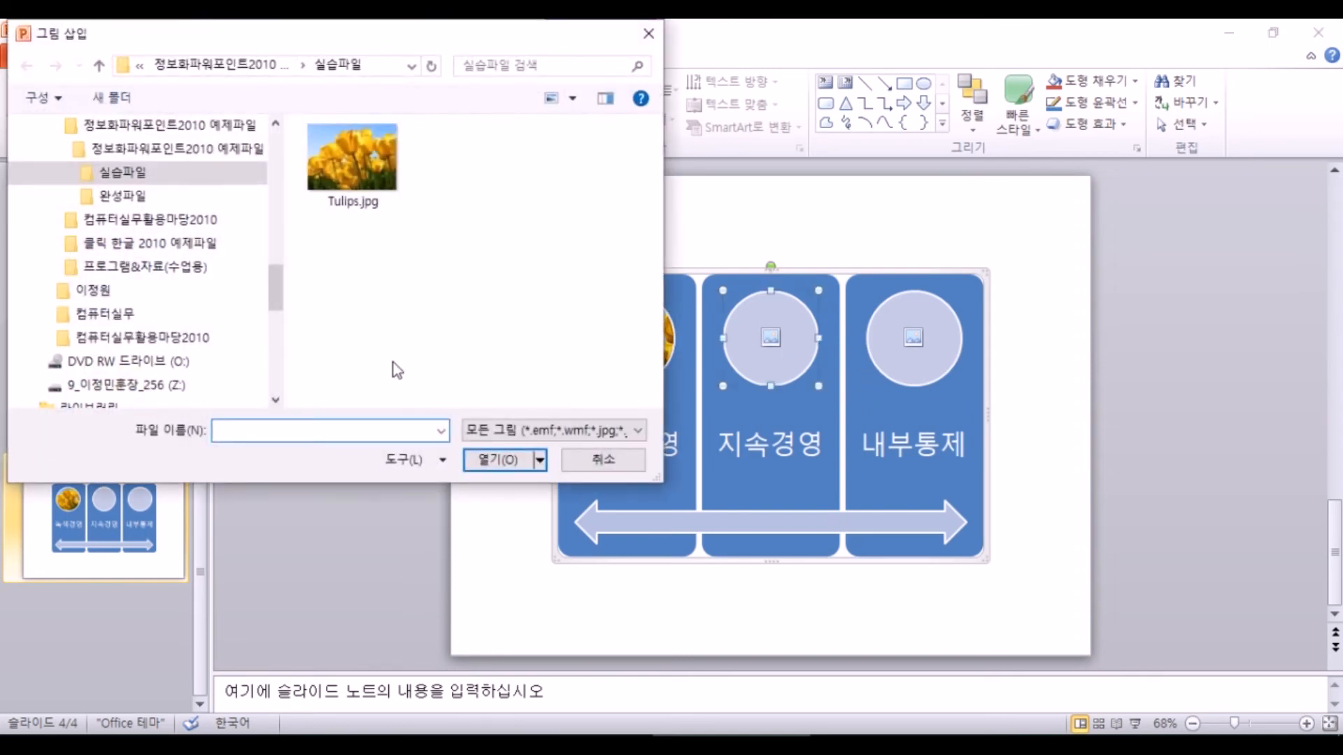
{"action": "left_click", "coordinate": [174, 385]}
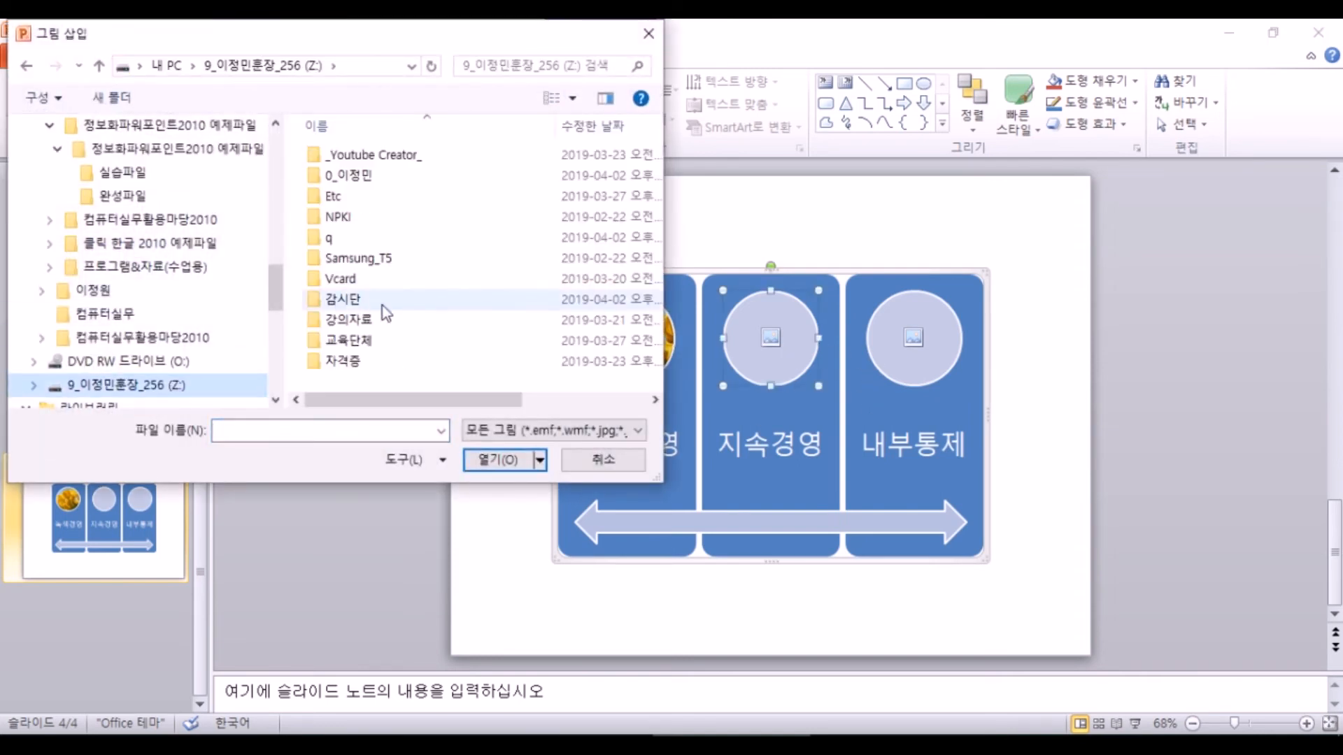
{"action": "double_click", "coordinate": [359, 176]}
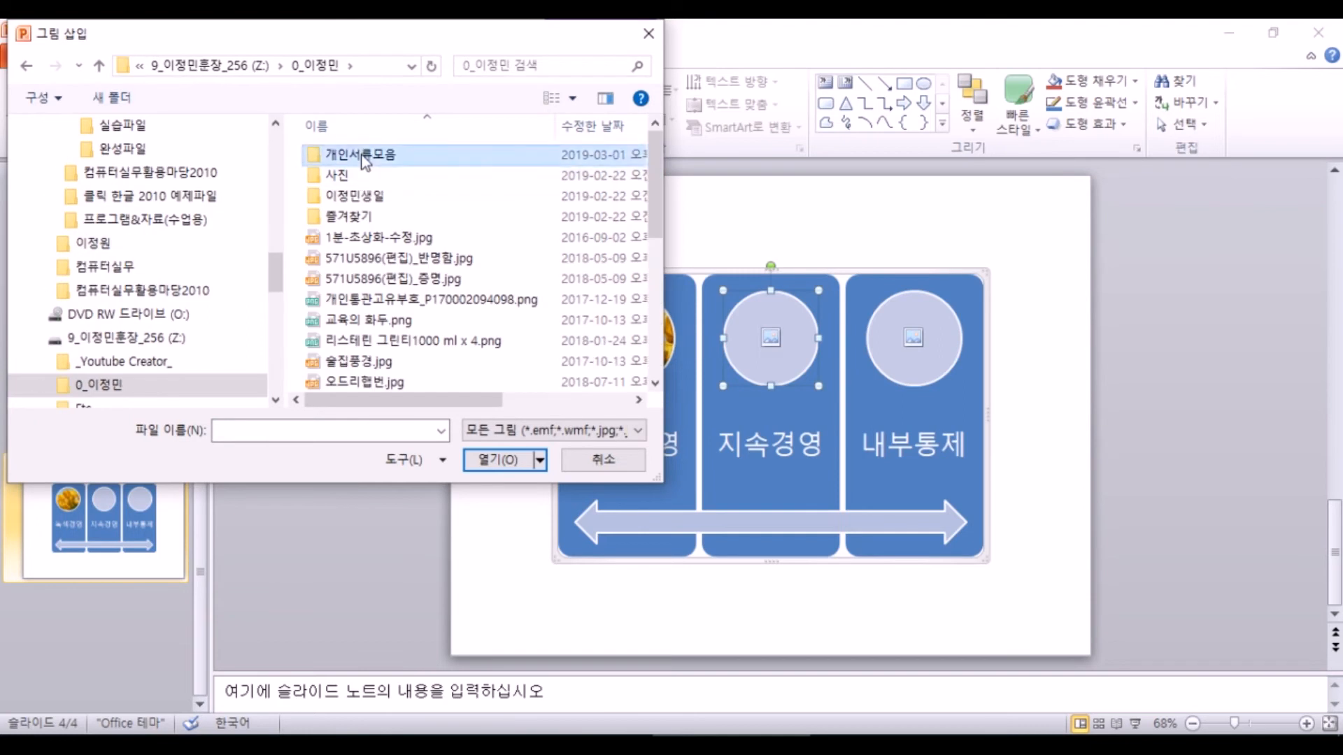
{"action": "double_click", "coordinate": [363, 158]}
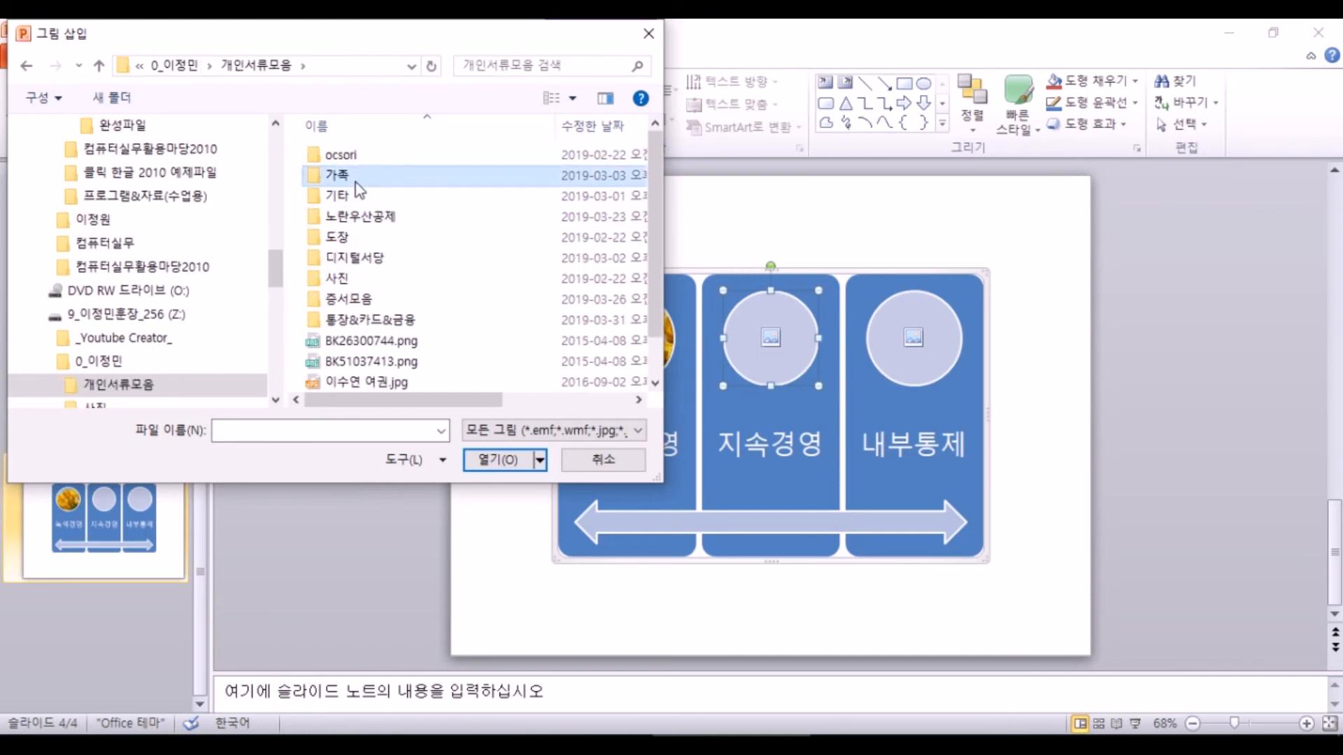
{"action": "double_click", "coordinate": [357, 180]}
{"action": "left_click", "coordinate": [574, 98]}
{"action": "left_click", "coordinate": [630, 68]}
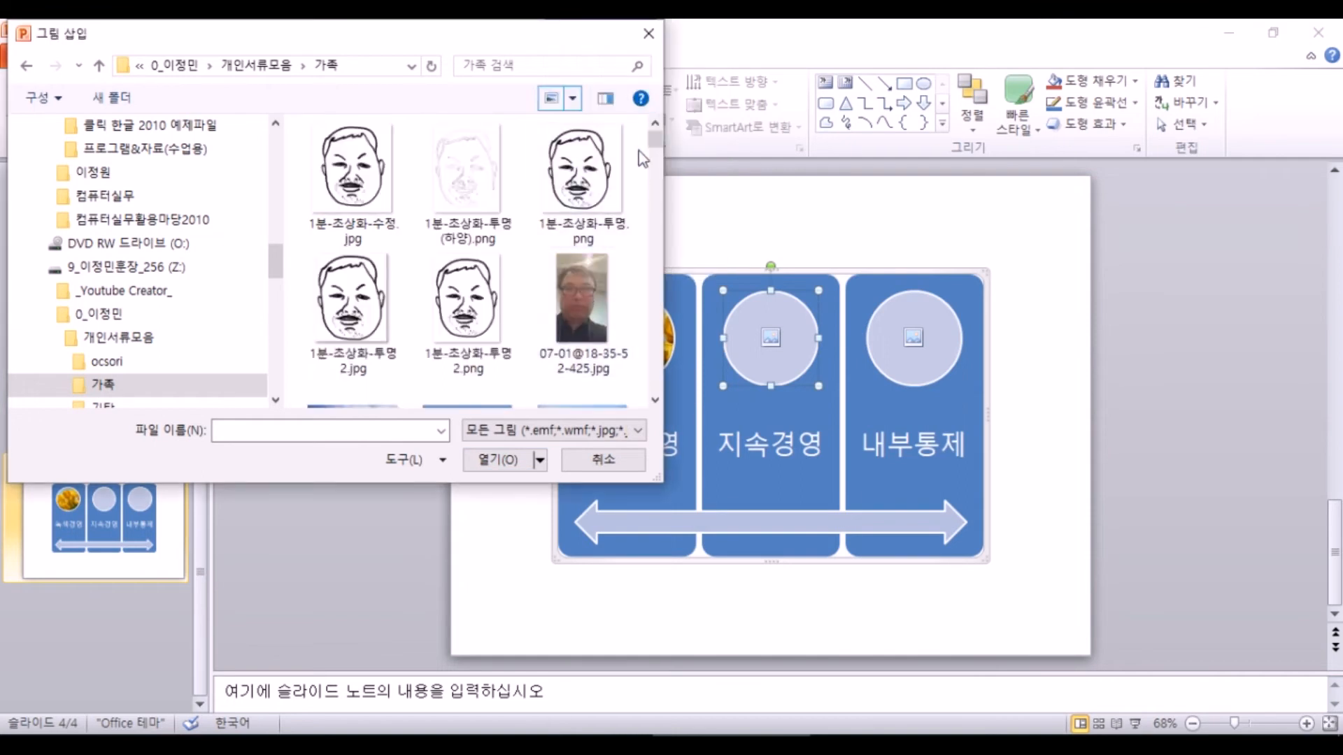
{"action": "left_click_drag", "start_coordinate": [655, 140], "coordinate": [669, 180]}
{"action": "left_click", "coordinate": [581, 322]}
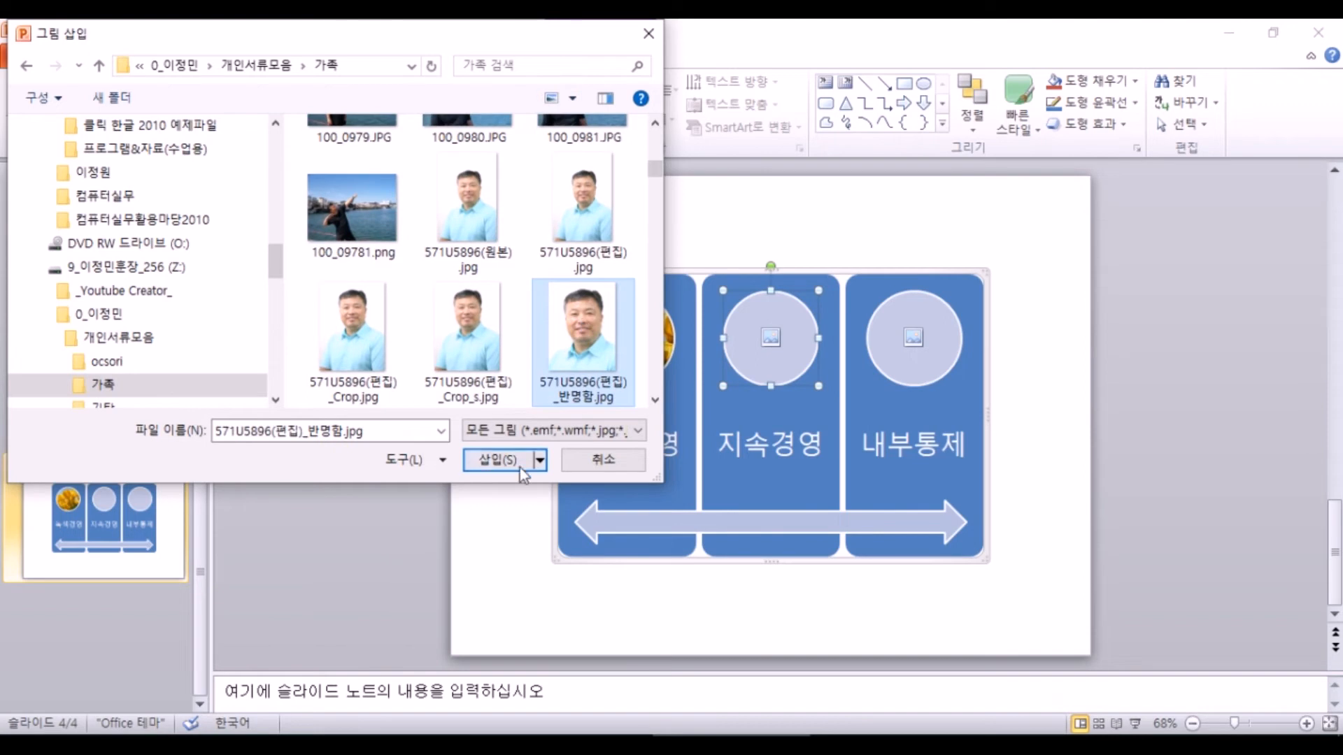
{"action": "left_click", "coordinate": [527, 467]}
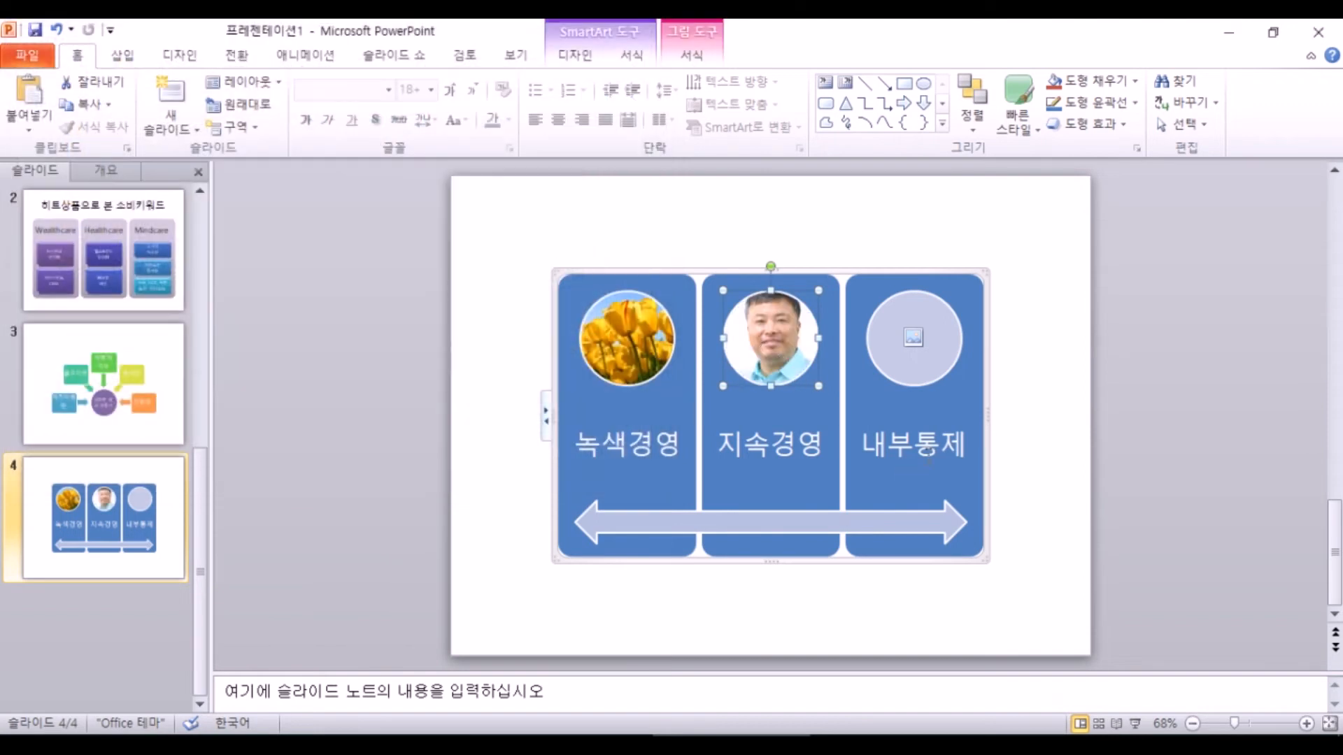
- Insert oemlogo.bmp from the 가족 folder into the circular picture placeholder above 내부통제
{"action": "left_click", "coordinate": [912, 337]}
{"action": "left_click_drag", "start_coordinate": [655, 139], "coordinate": [652, 310]}
{"action": "left_click", "coordinate": [582, 234]}
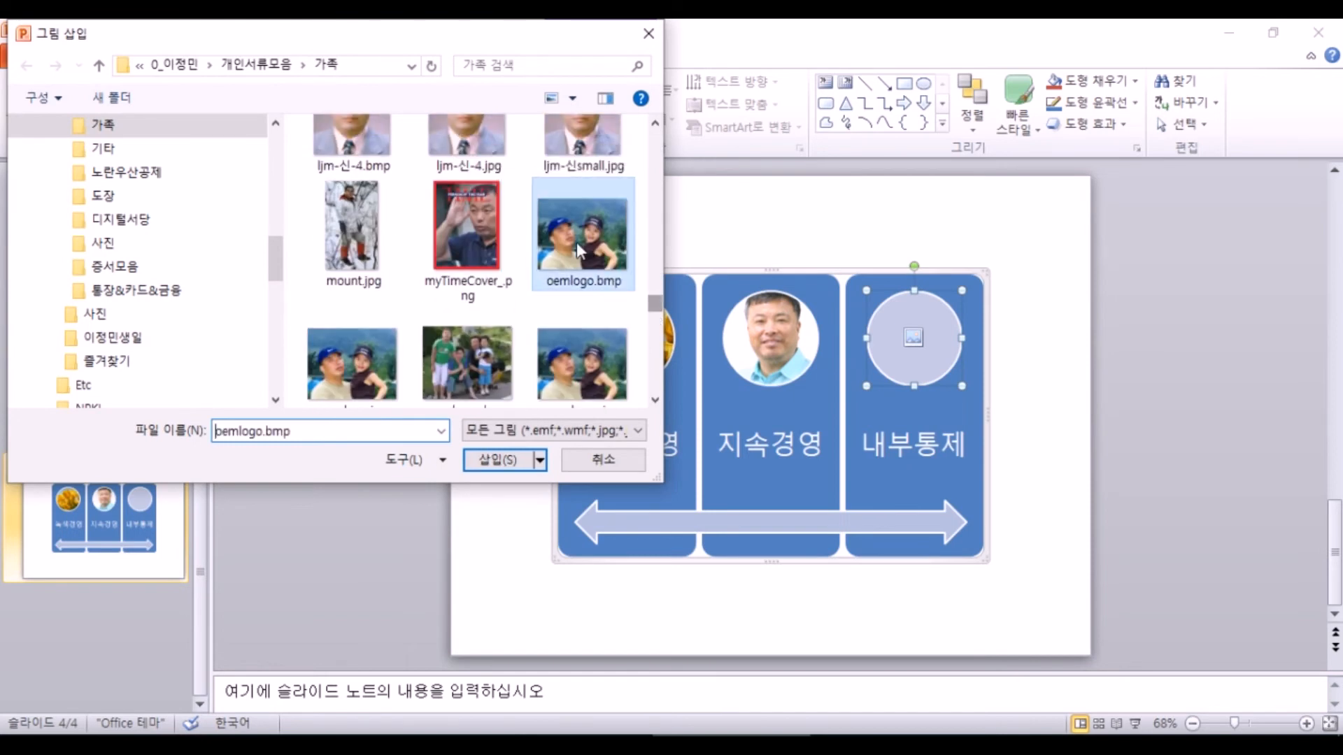
{"action": "left_click", "coordinate": [500, 460]}
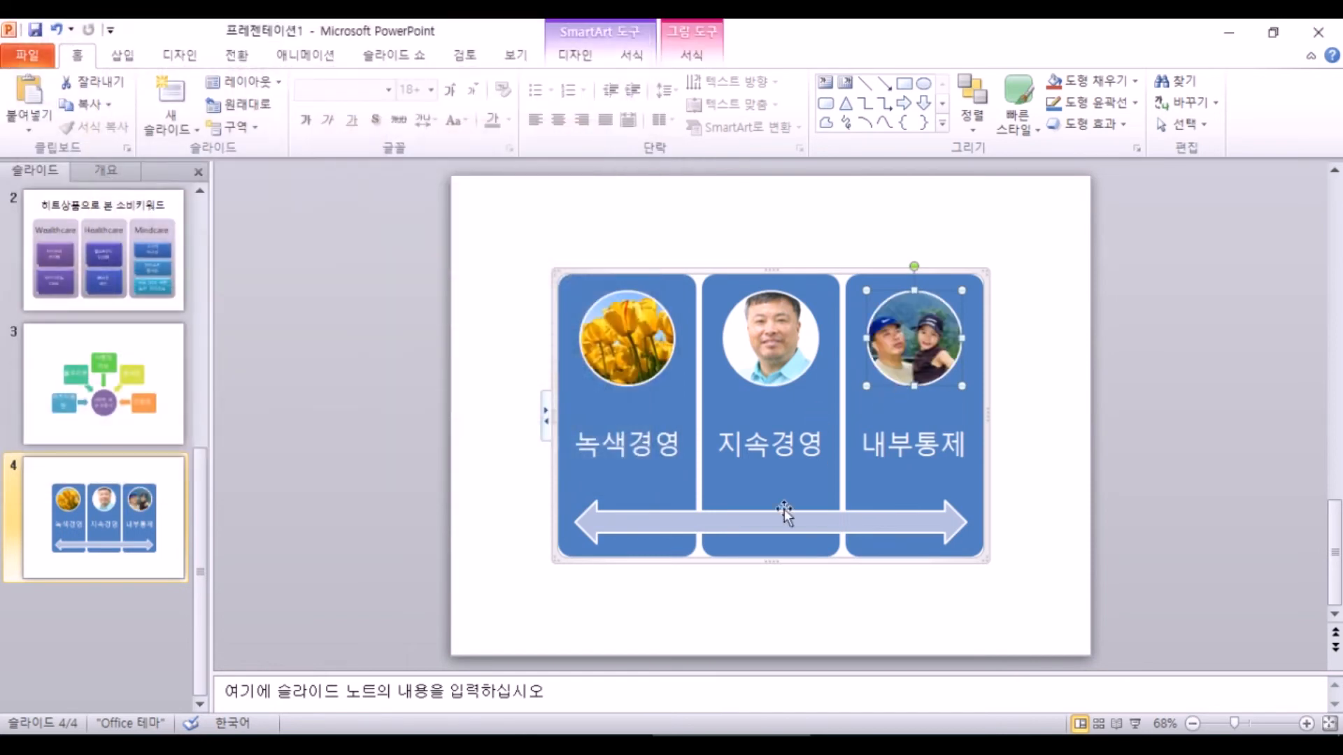
- Replace the tulip picture above 녹색경영 with a black-and-white portrait photo from the 가족 folder and deselect the graphic
{"action": "left_click", "coordinate": [627, 337]}
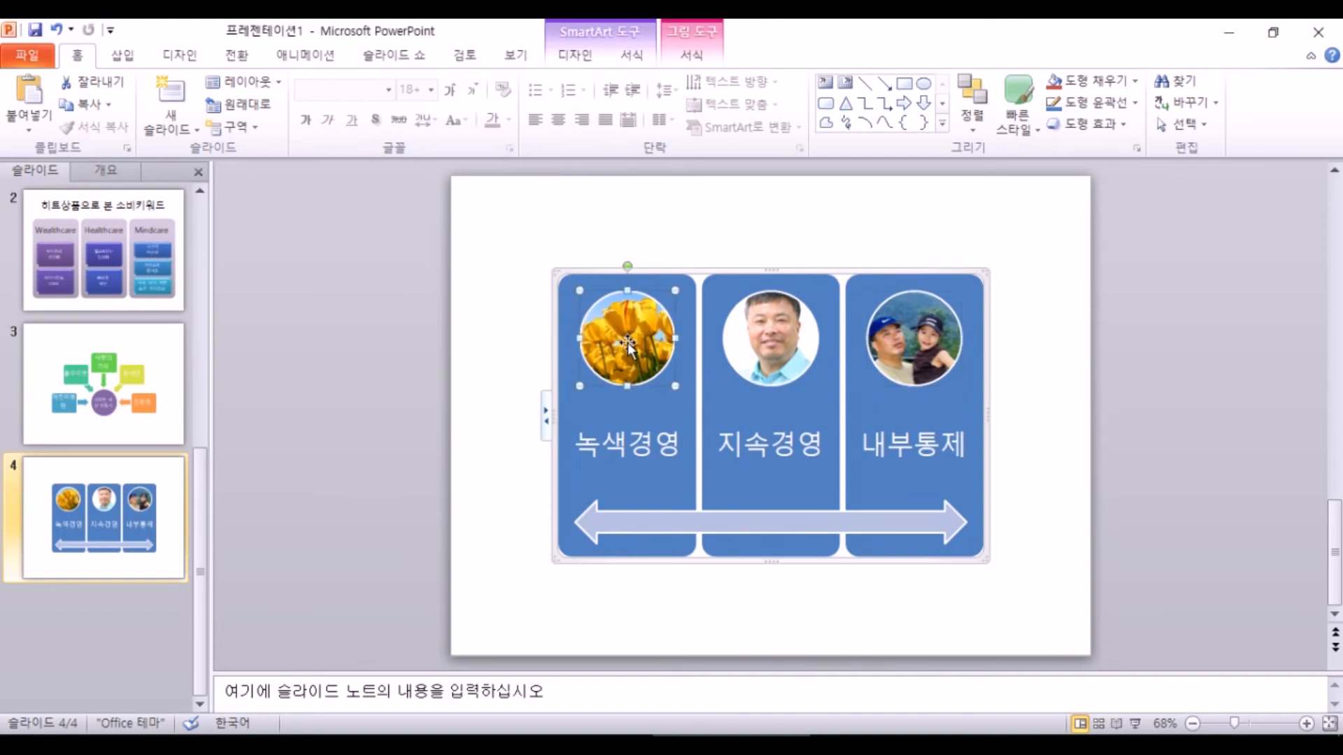
{"action": "key", "text": "Delete"}
{"action": "left_click", "coordinate": [628, 340]}
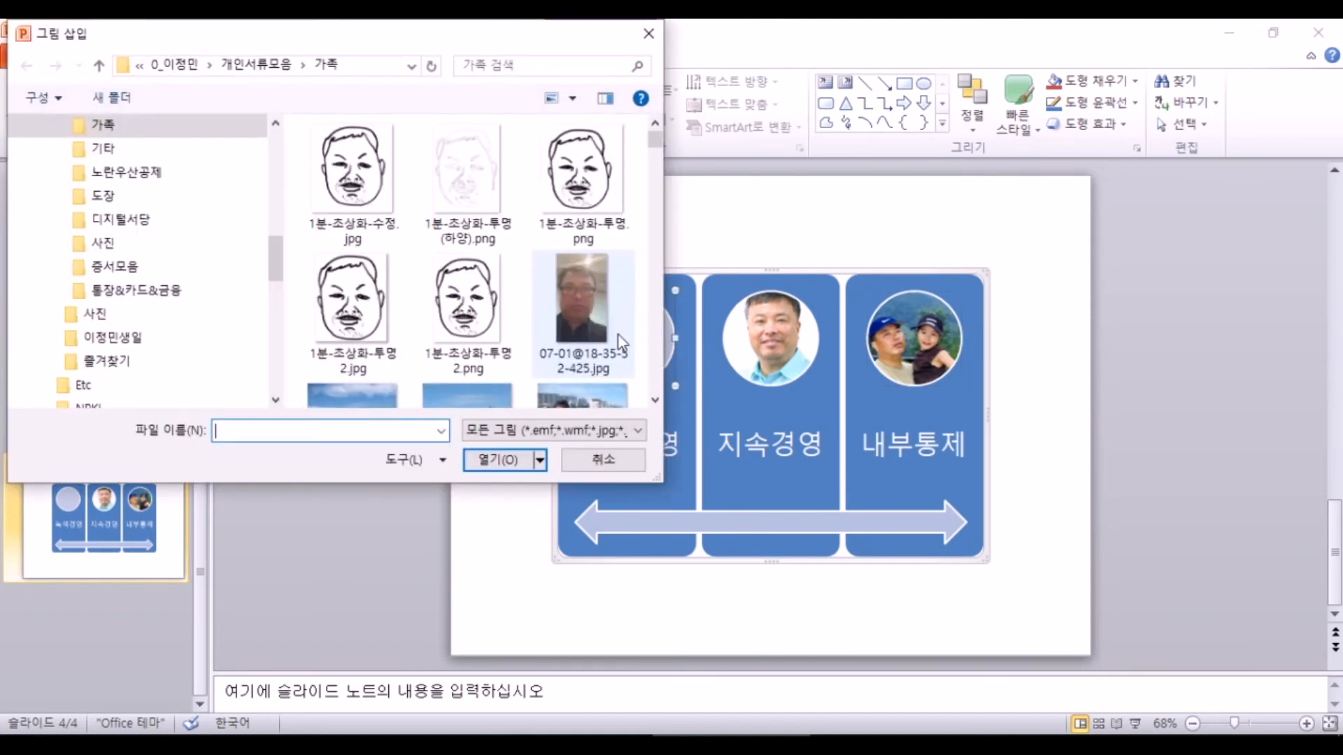
{"action": "left_click_drag", "start_coordinate": [656, 148], "coordinate": [672, 354]}
{"action": "left_click", "coordinate": [359, 250]}
{"action": "left_click", "coordinate": [505, 460]}
{"action": "left_click", "coordinate": [533, 423]}
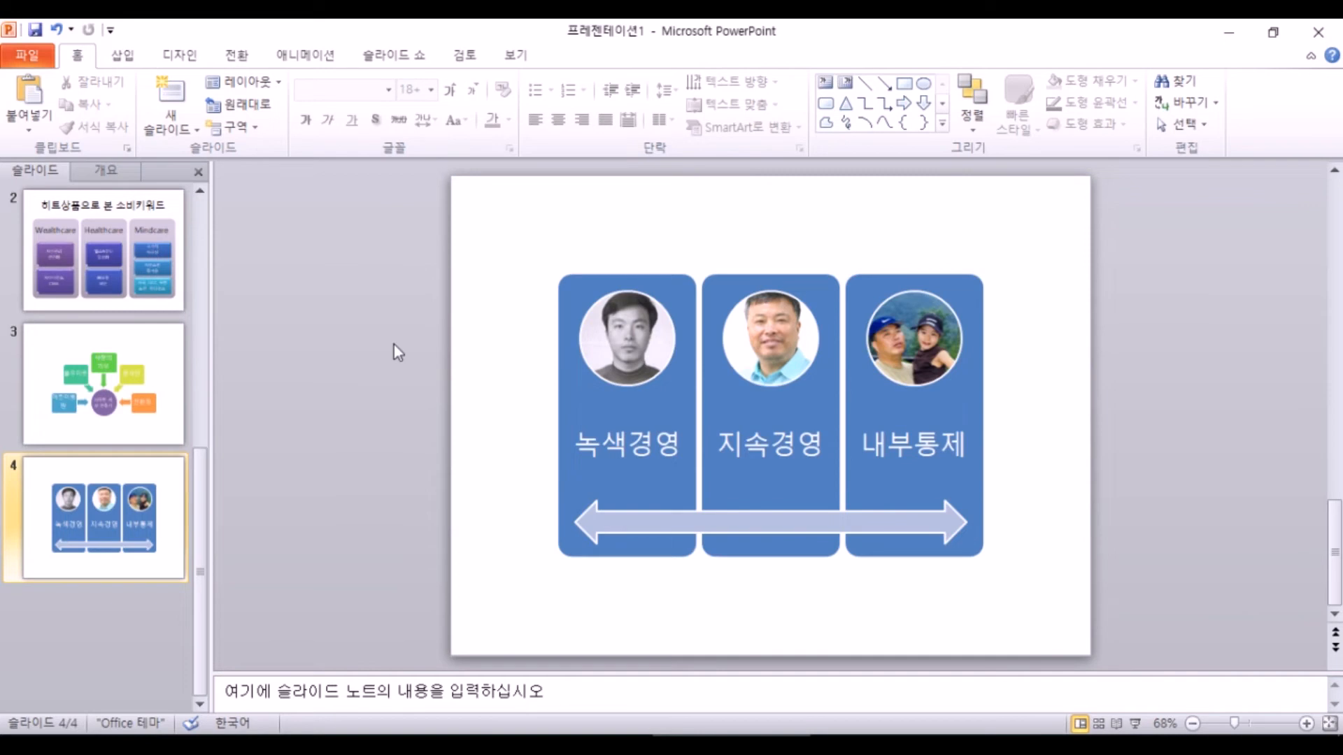
- Delete the pictures from all three circles of the SmartArt graphic, leaving the placeholders empty
{"action": "left_click", "coordinate": [615, 320]}
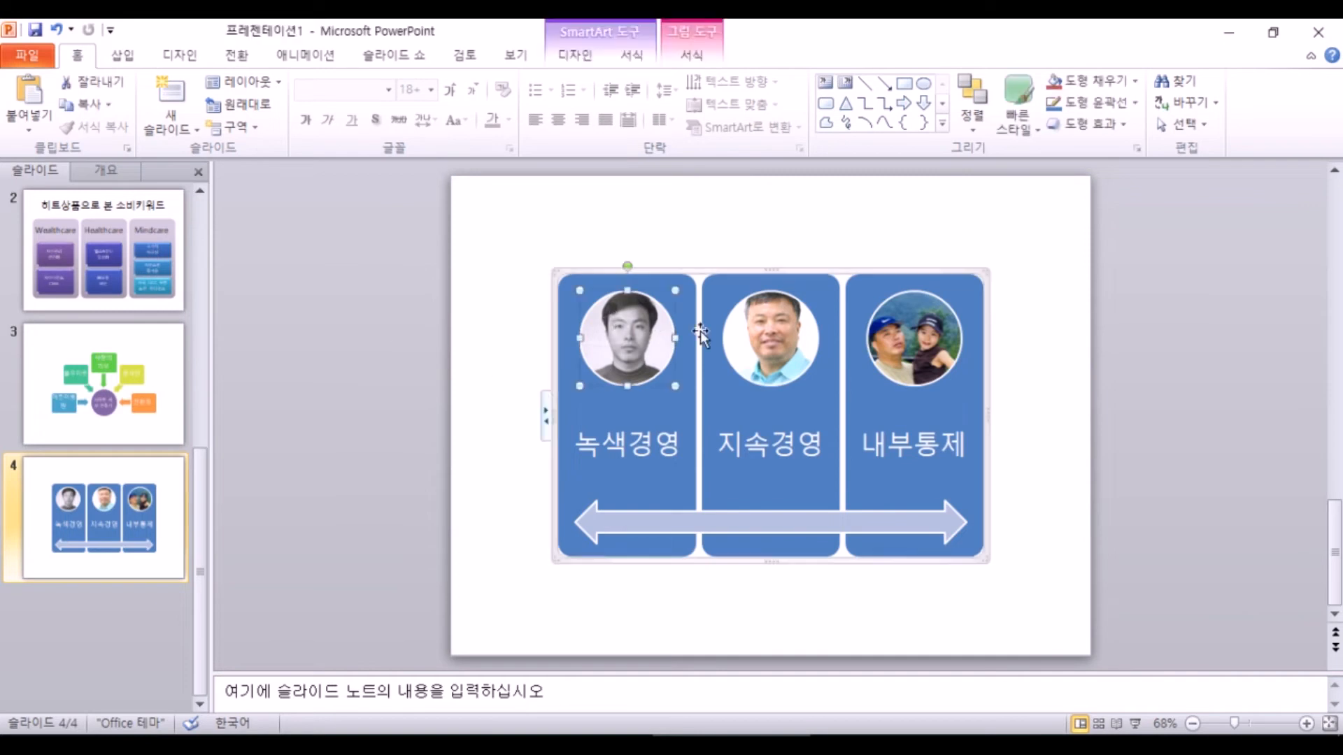
{"action": "key", "text": "Delete"}
{"action": "left_click", "coordinate": [756, 329]}
{"action": "key", "text": "Delete"}
{"action": "left_click", "coordinate": [909, 335]}
{"action": "key", "text": "Delete"}
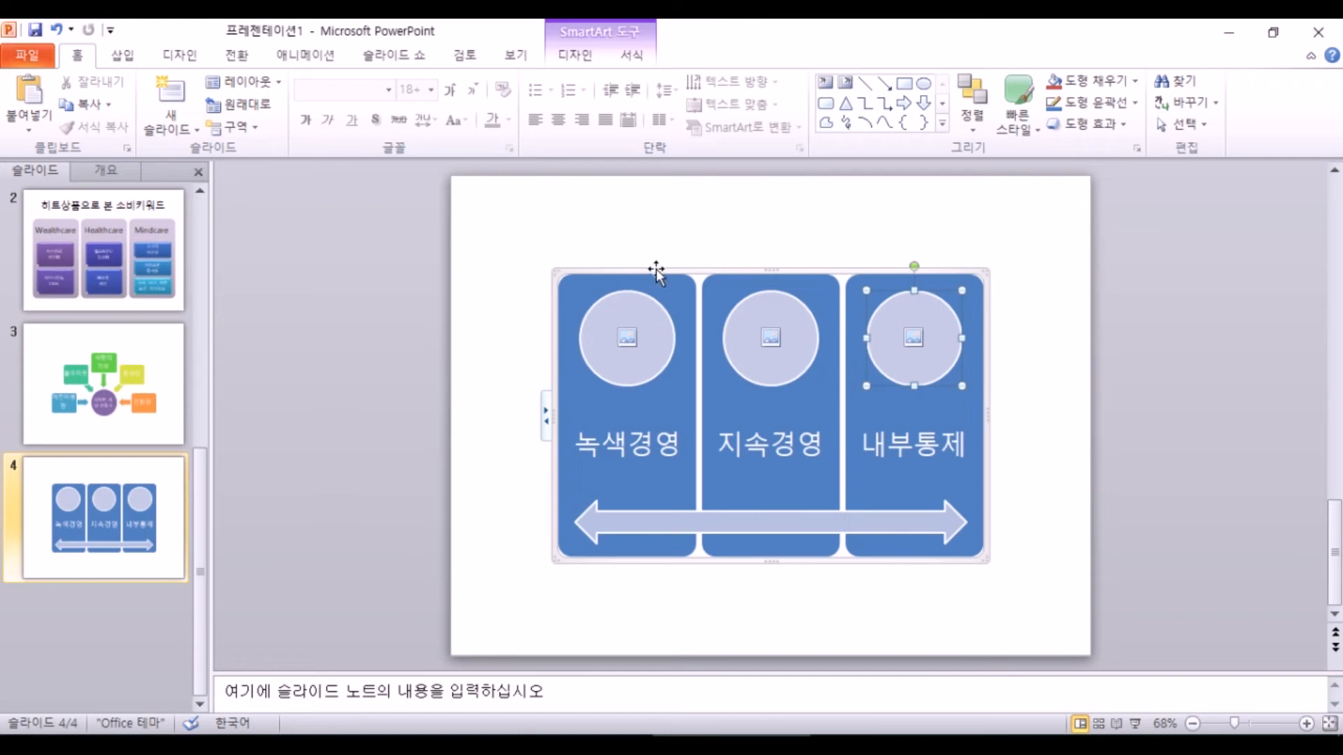
- Select the SmartArt graphic on slide 3 and examine its design and formatting options
{"action": "left_click", "coordinate": [599, 50]}
{"action": "left_click", "coordinate": [161, 394]}
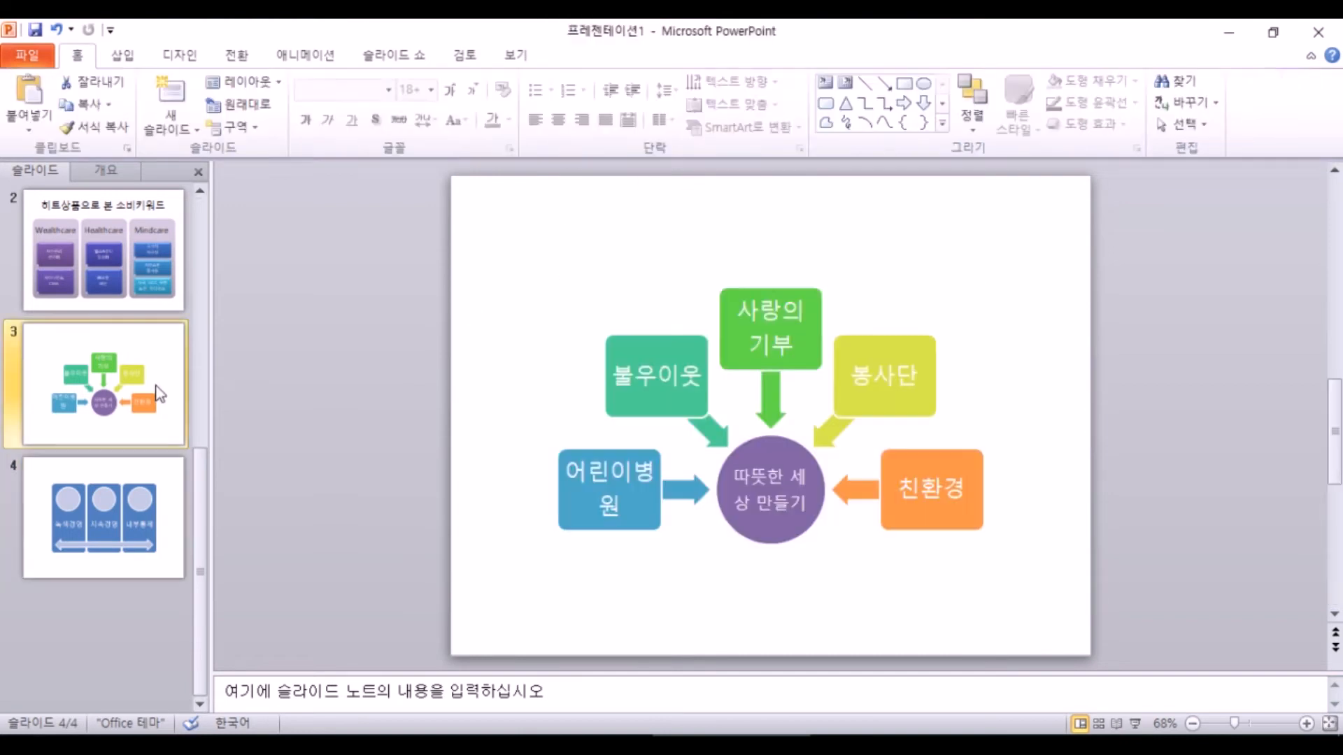
{"action": "left_click", "coordinate": [738, 290]}
{"action": "left_click", "coordinate": [660, 295]}
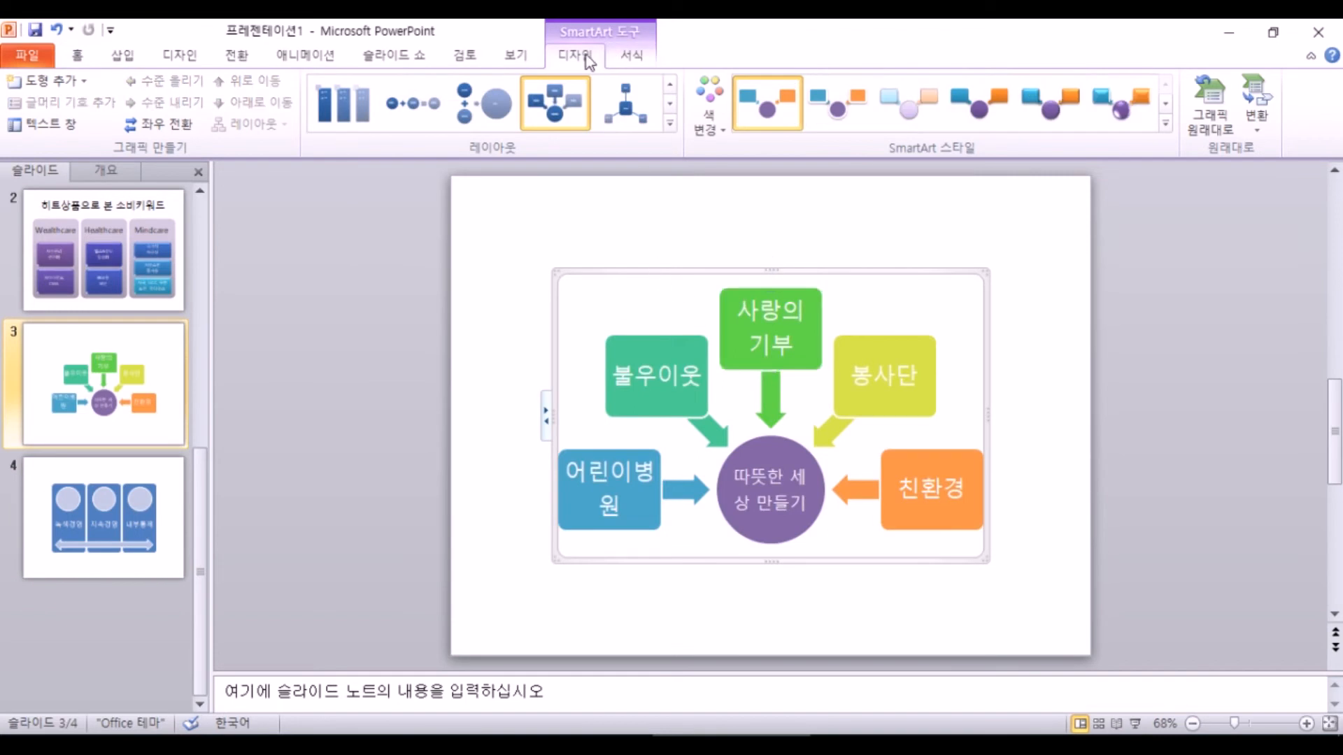
{"action": "left_click", "coordinate": [634, 56]}
{"action": "left_click", "coordinate": [593, 56]}
{"action": "left_click", "coordinate": [635, 57]}
- Recolour slide 4's SmartArt graphic with the blue, green and orange 색상형 variation and apply the glossy bevelled SmartArt style
{"action": "left_click", "coordinate": [175, 509]}
{"action": "left_click", "coordinate": [635, 278]}
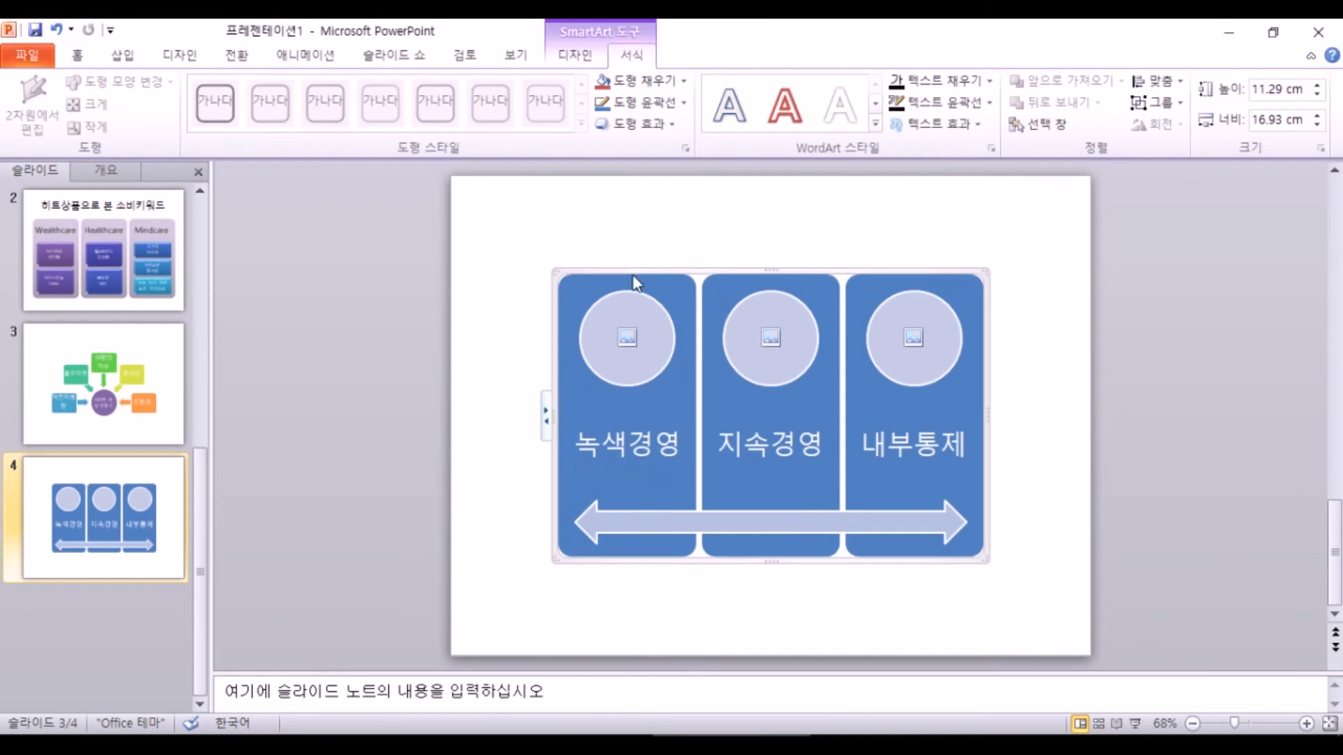
{"action": "left_click", "coordinate": [585, 55]}
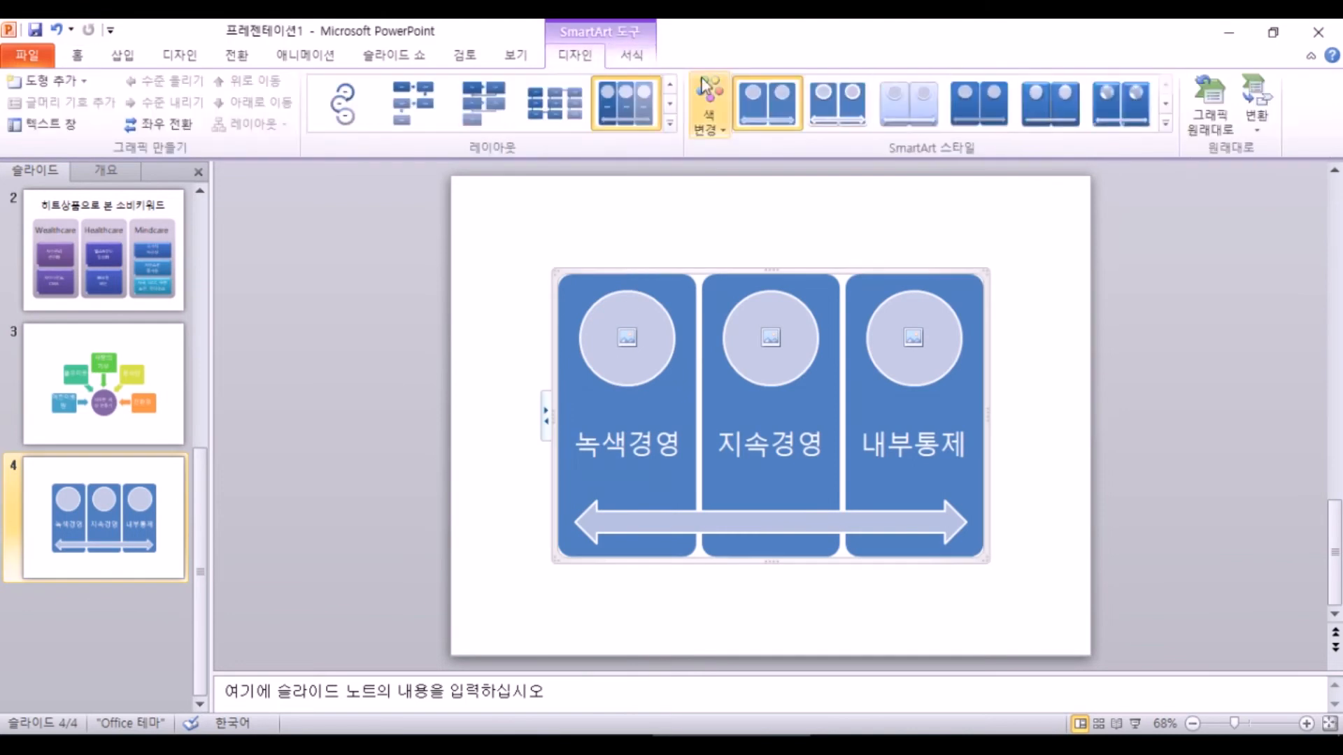
{"action": "left_click", "coordinate": [719, 93]}
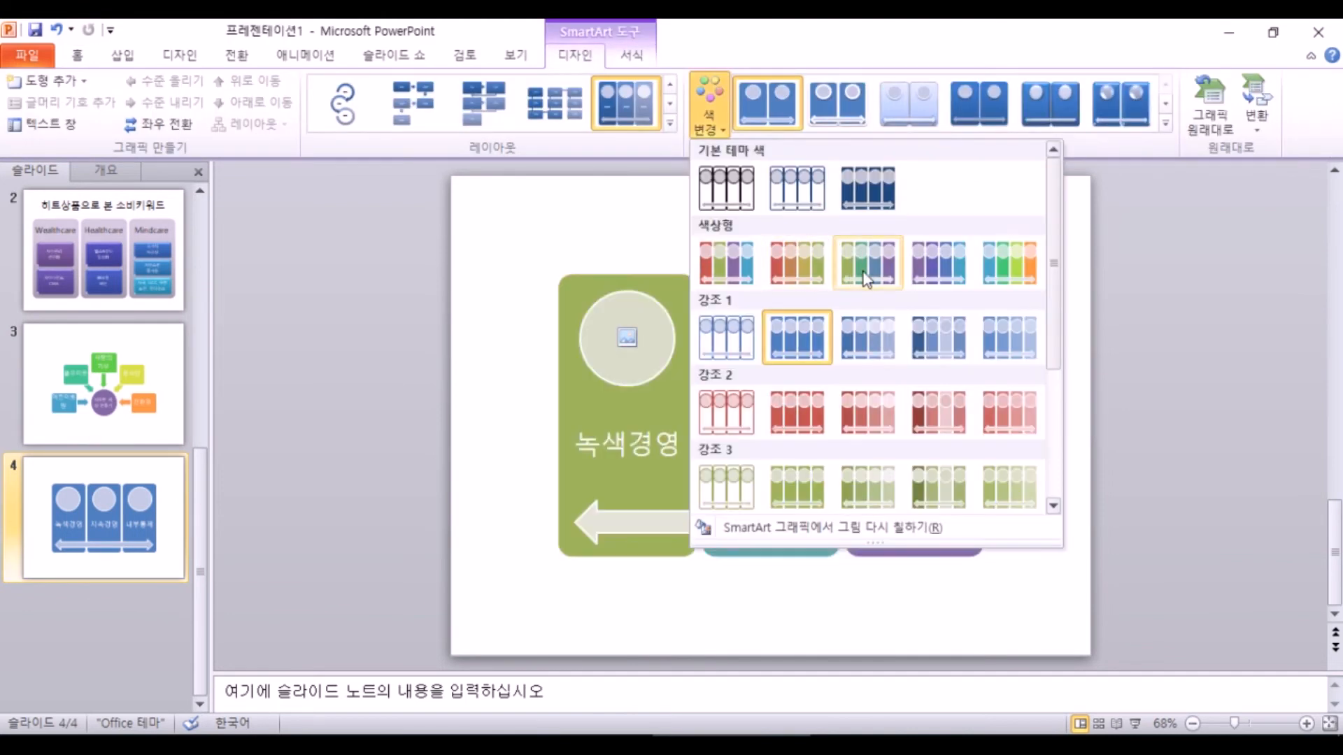
{"action": "left_click", "coordinate": [992, 256]}
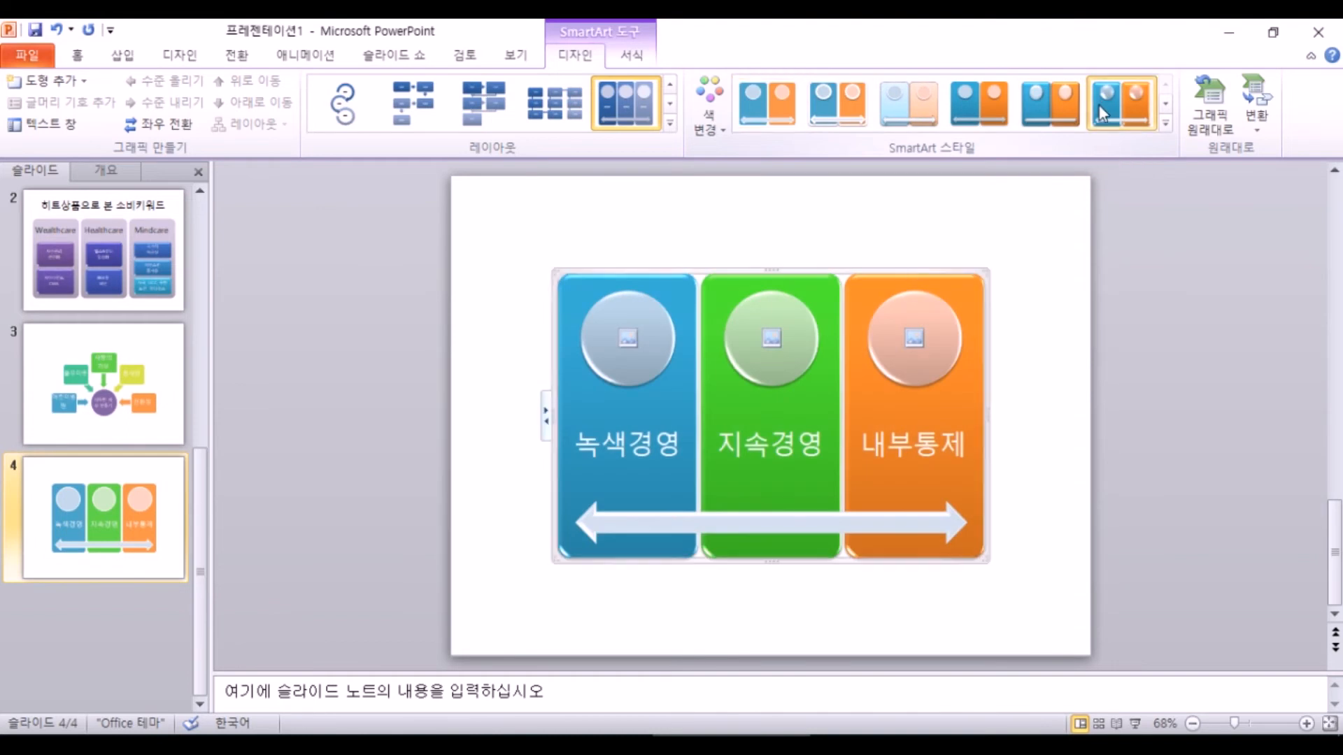
{"action": "left_click", "coordinate": [1100, 102]}
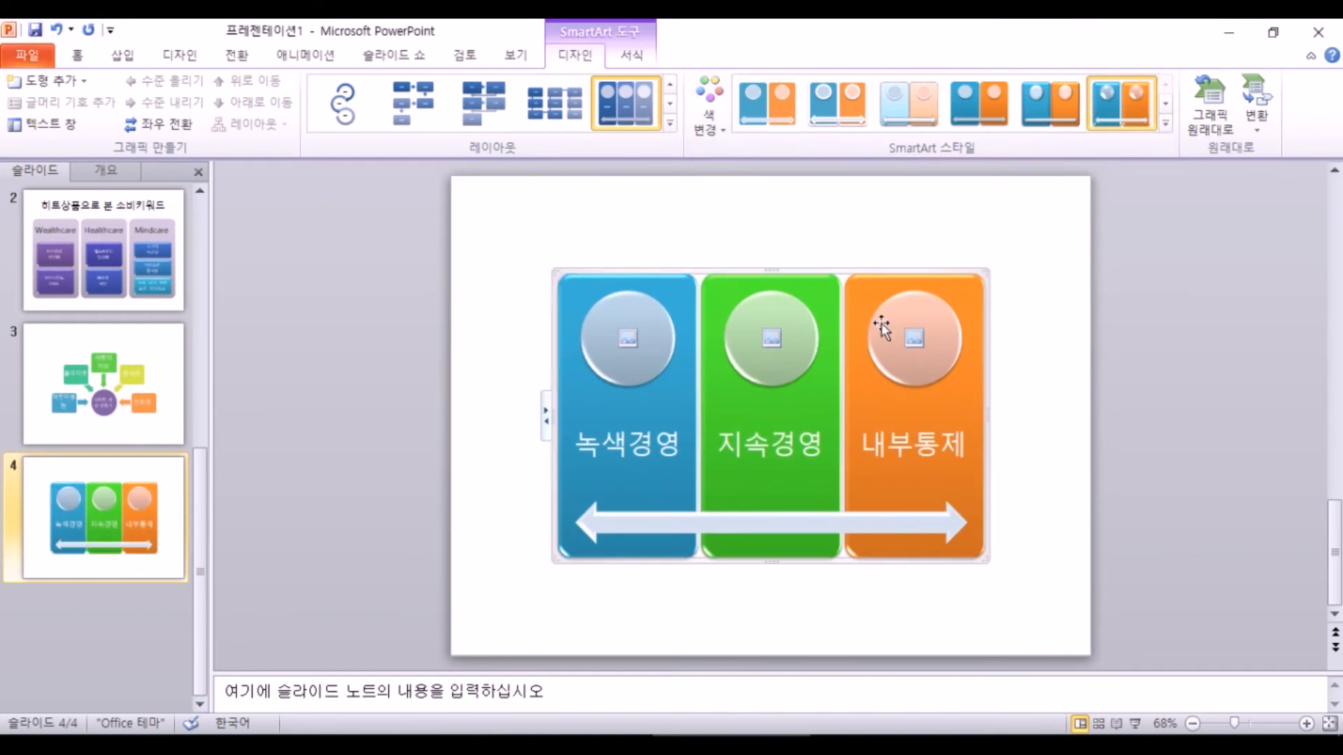
- Recolour the SmartArt graphic with the purple, blue and cyan 색상형 variation
{"action": "left_click", "coordinate": [714, 105]}
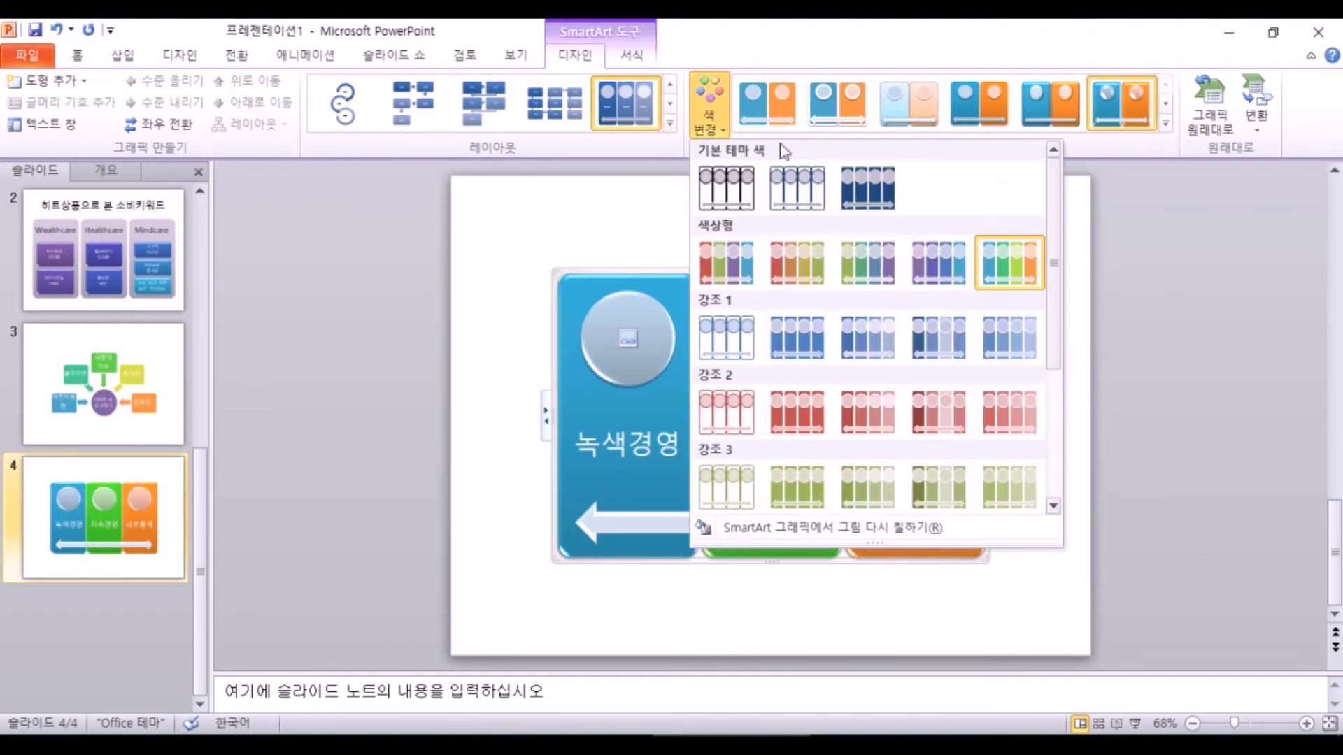
{"action": "left_click", "coordinate": [937, 278]}
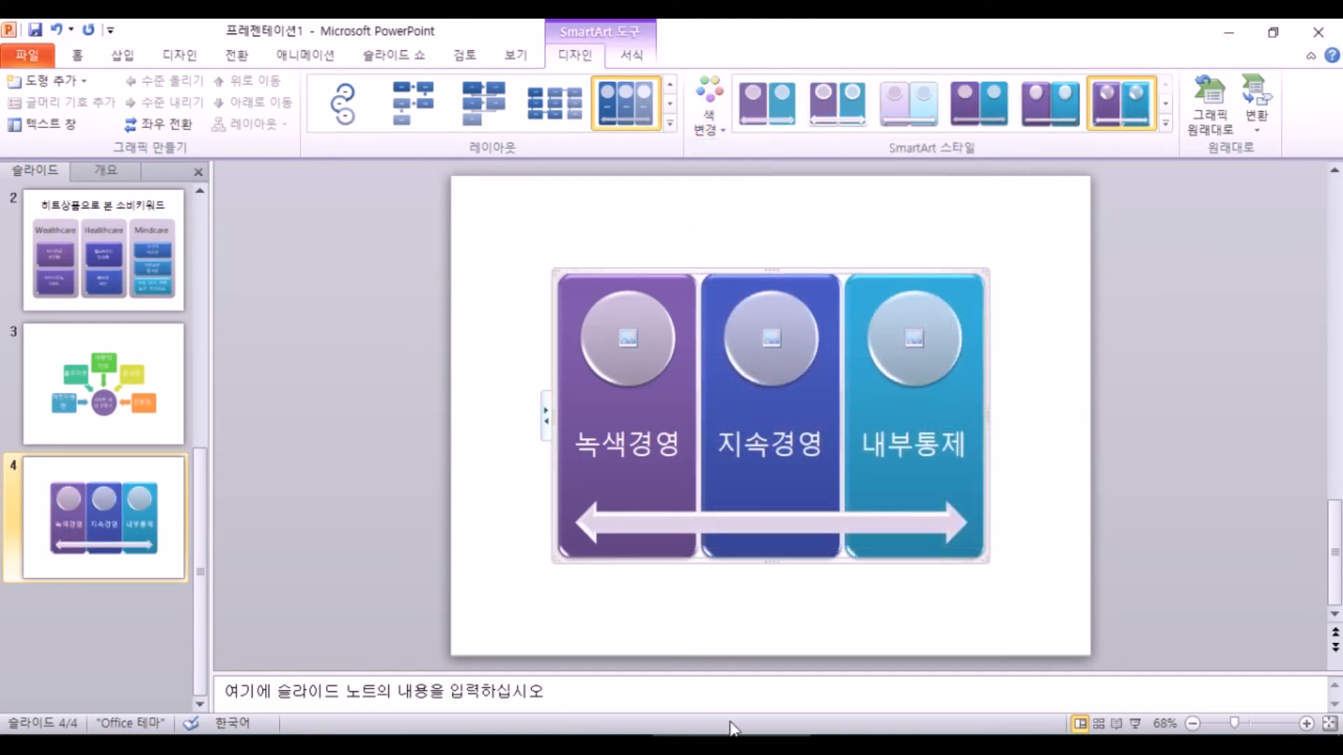
- Select the 녹색경영 column's background shape and fill it with the olive green theme colour
{"action": "left_click", "coordinate": [632, 56]}
{"action": "left_click", "coordinate": [685, 306]}
{"action": "left_click", "coordinate": [737, 290]}
{"action": "left_click", "coordinate": [872, 286]}
{"action": "left_click", "coordinate": [670, 288]}
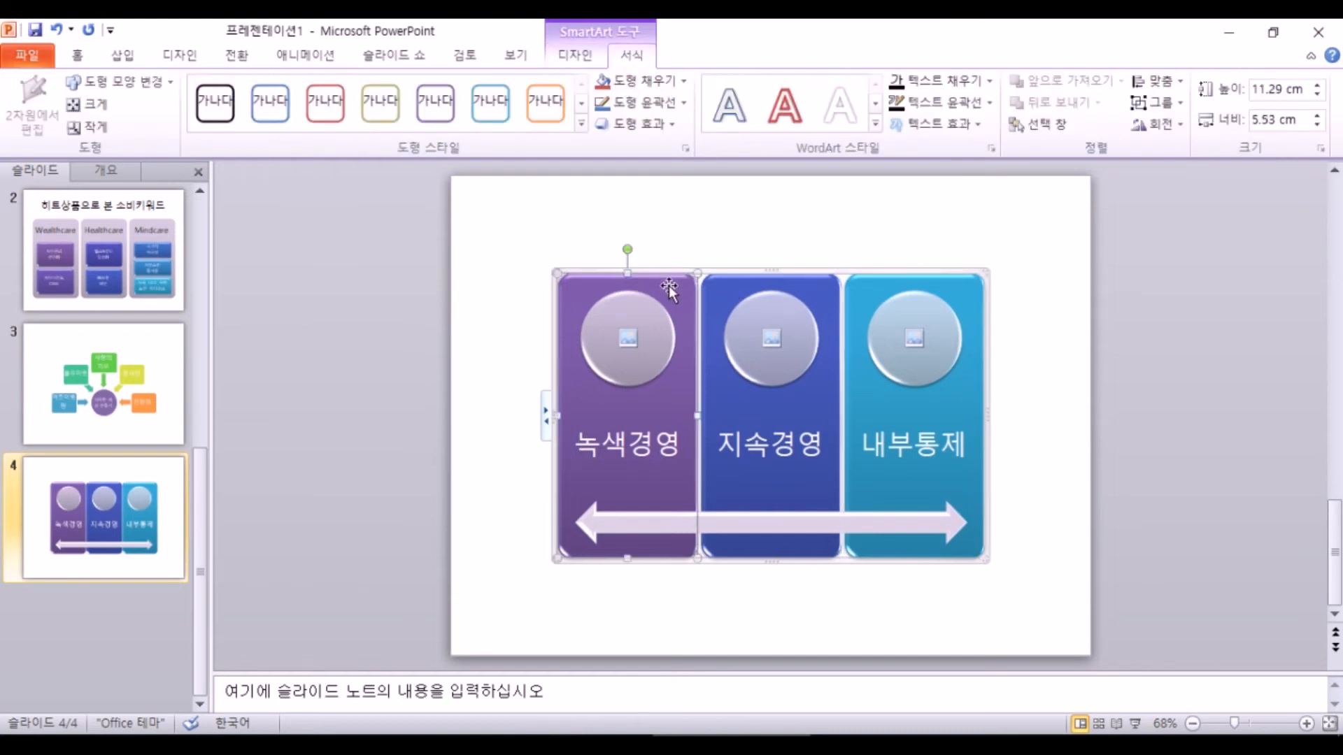
{"action": "left_click", "coordinate": [680, 81]}
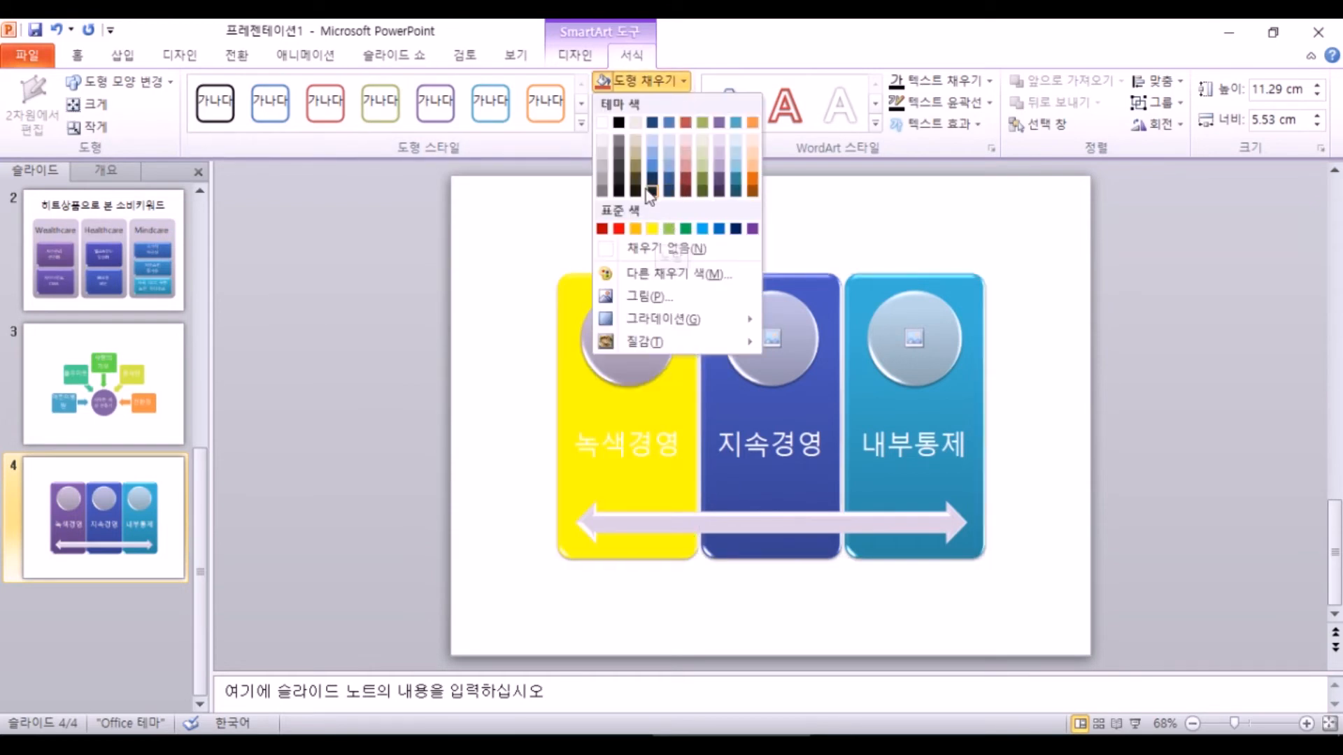
{"action": "left_click", "coordinate": [703, 135]}
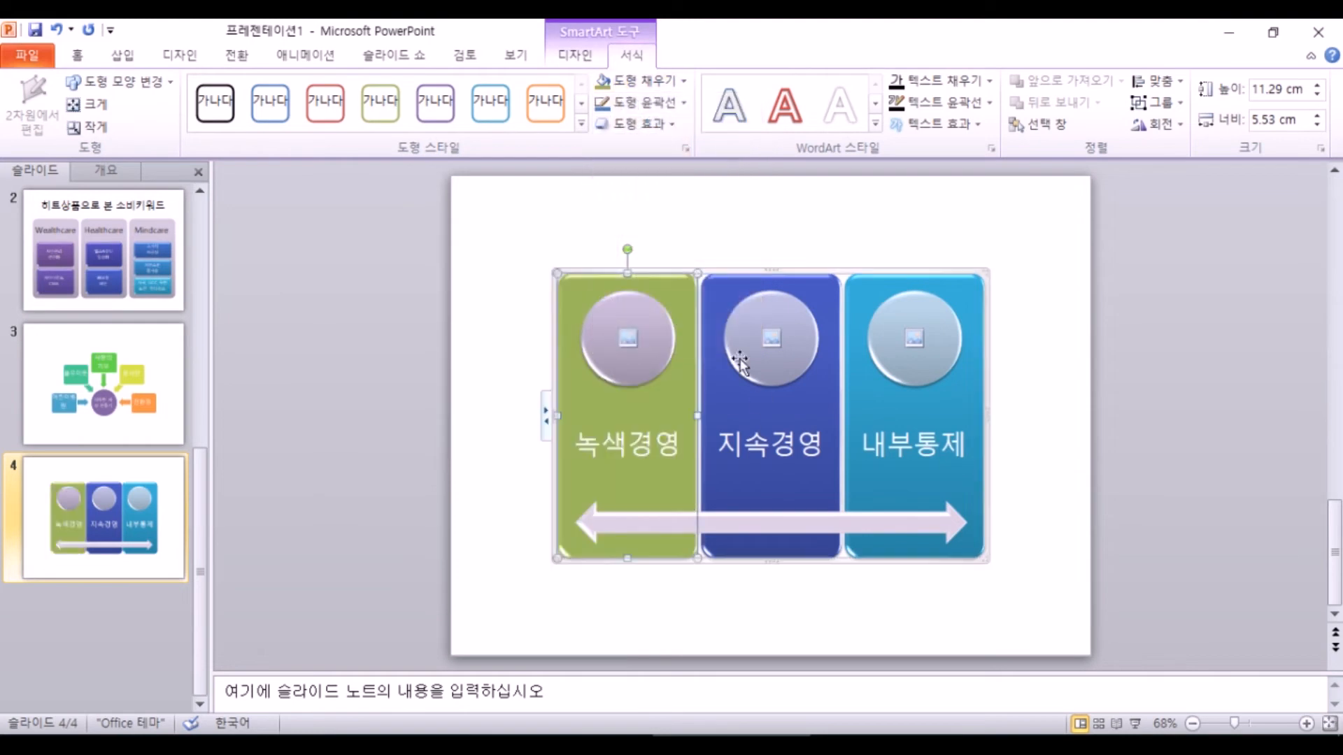
- Fill the 녹색경영 column with a dark blue theme shade and the 내부통제 column with a darker orange theme shade
{"action": "left_click", "coordinate": [684, 82]}
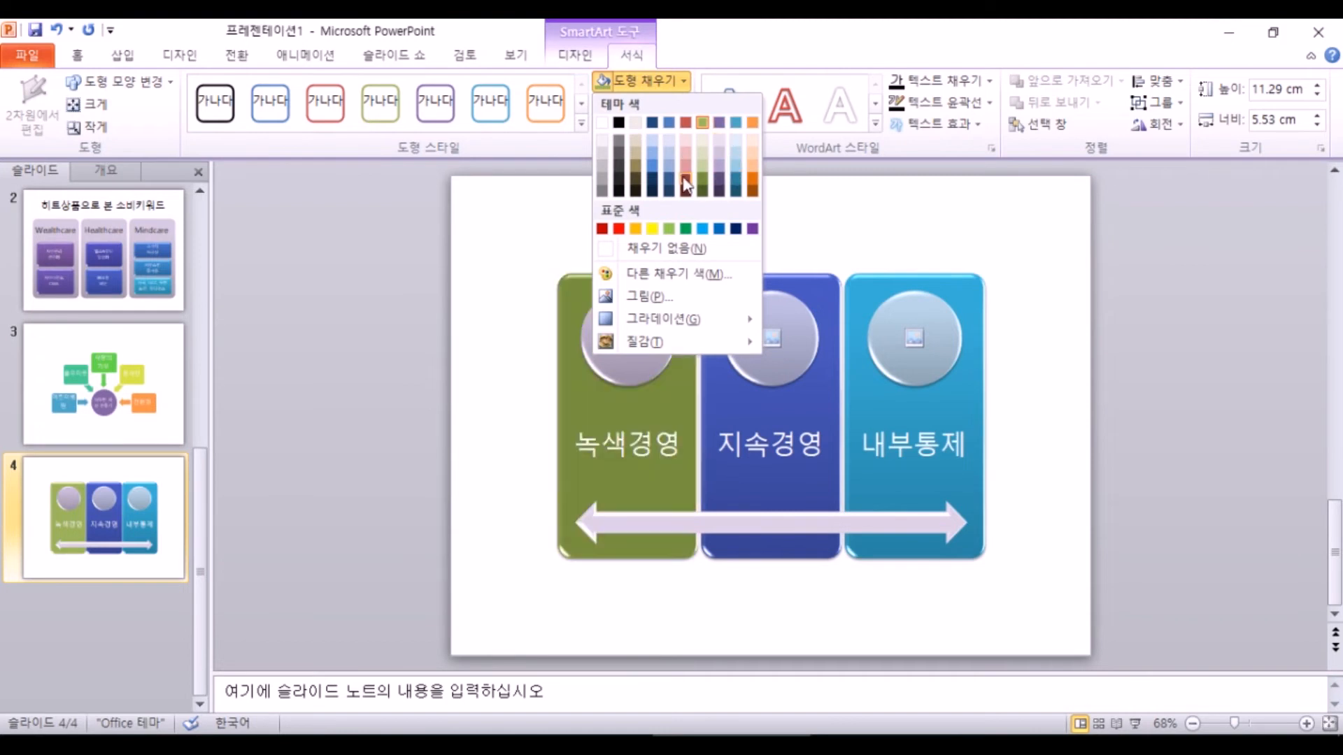
{"action": "left_click", "coordinate": [667, 186]}
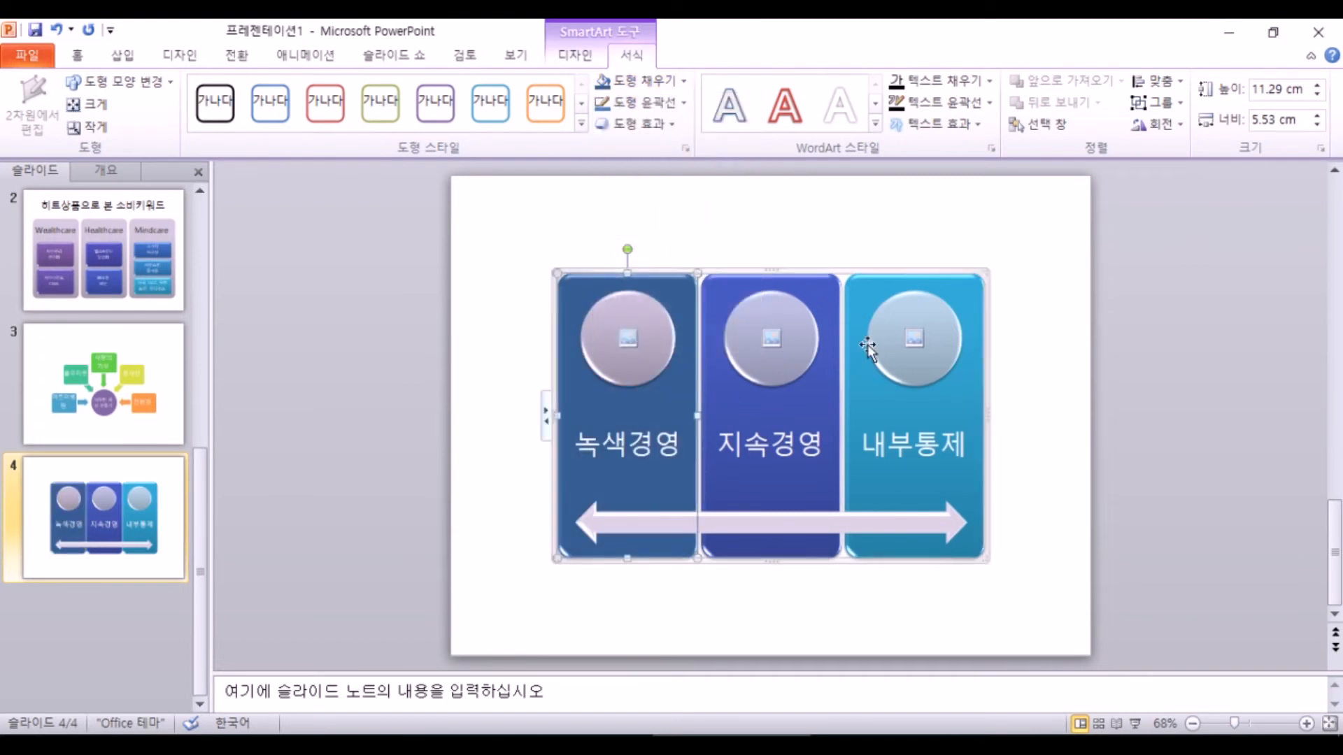
{"action": "left_click", "coordinate": [960, 292]}
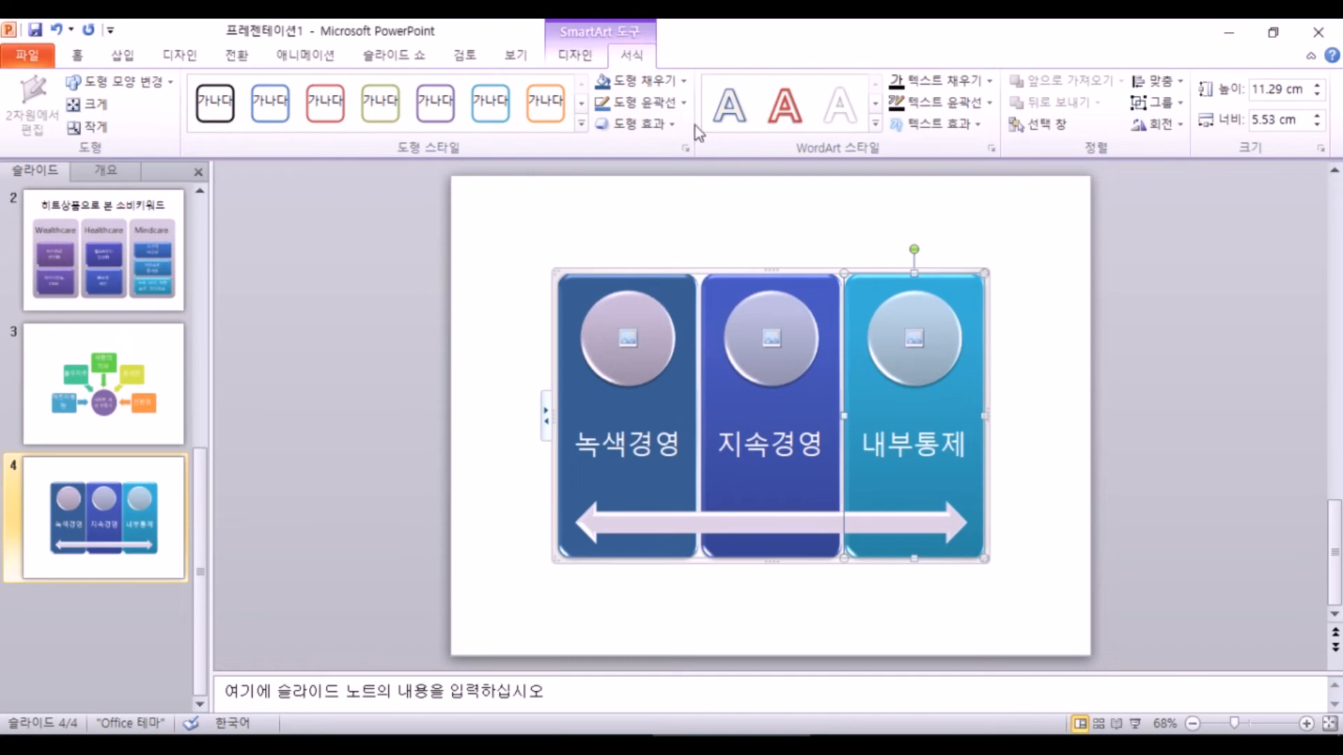
{"action": "left_click", "coordinate": [685, 81]}
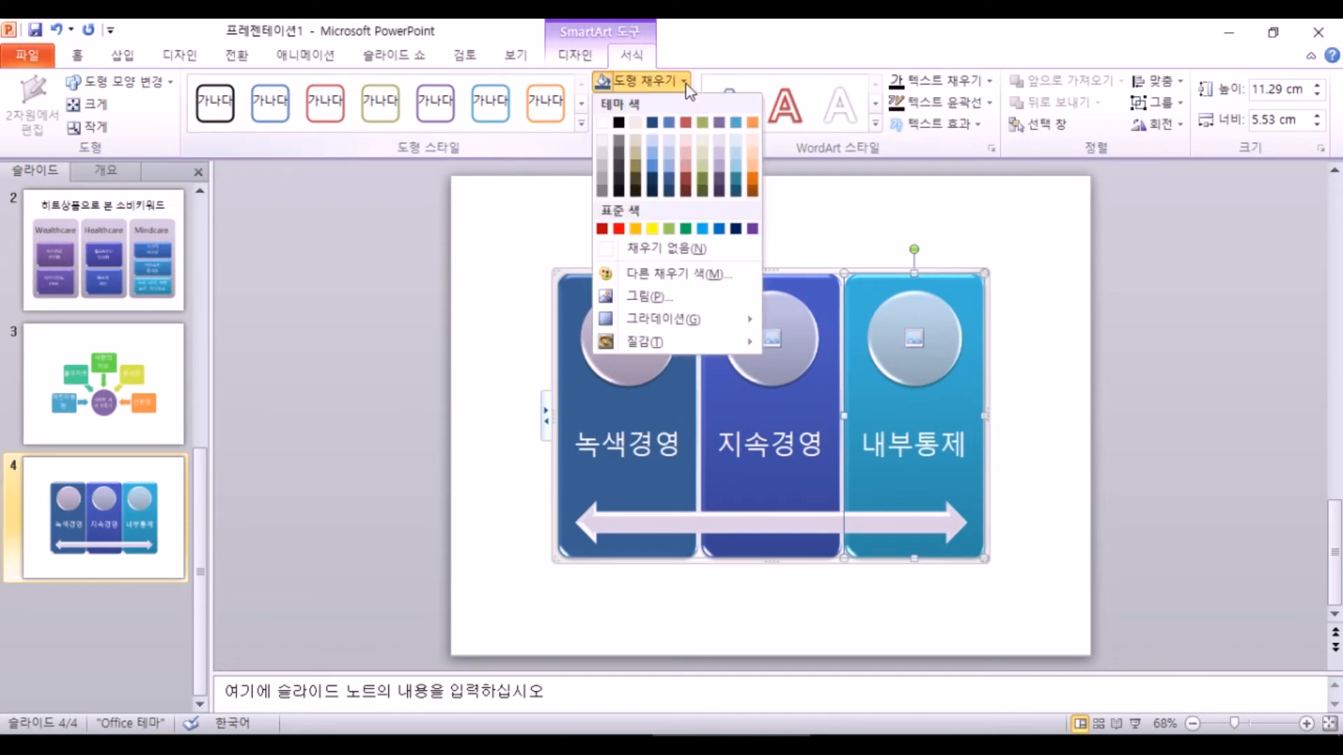
{"action": "left_click", "coordinate": [753, 182]}
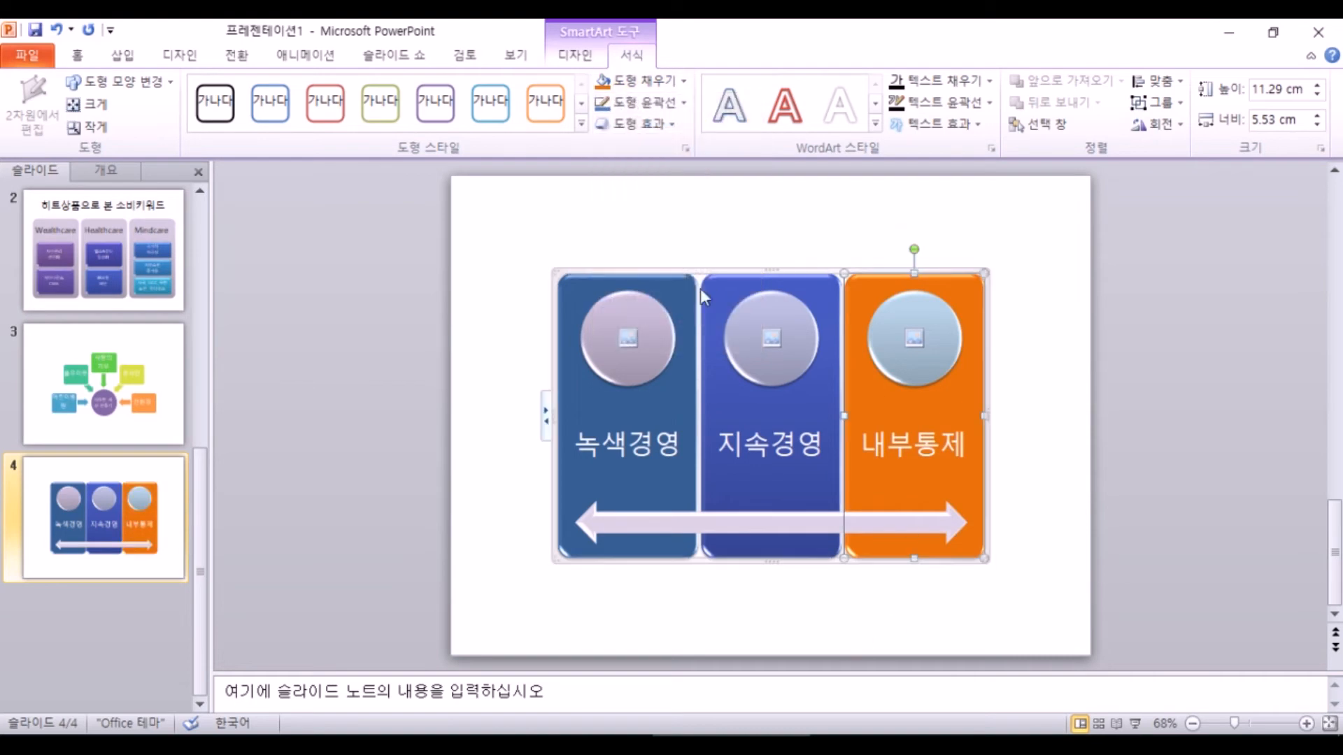
- Recolour the whole SmartArt graphic with the green, teal and purple 색상형 variation and deselect it
{"action": "left_click", "coordinate": [652, 281]}
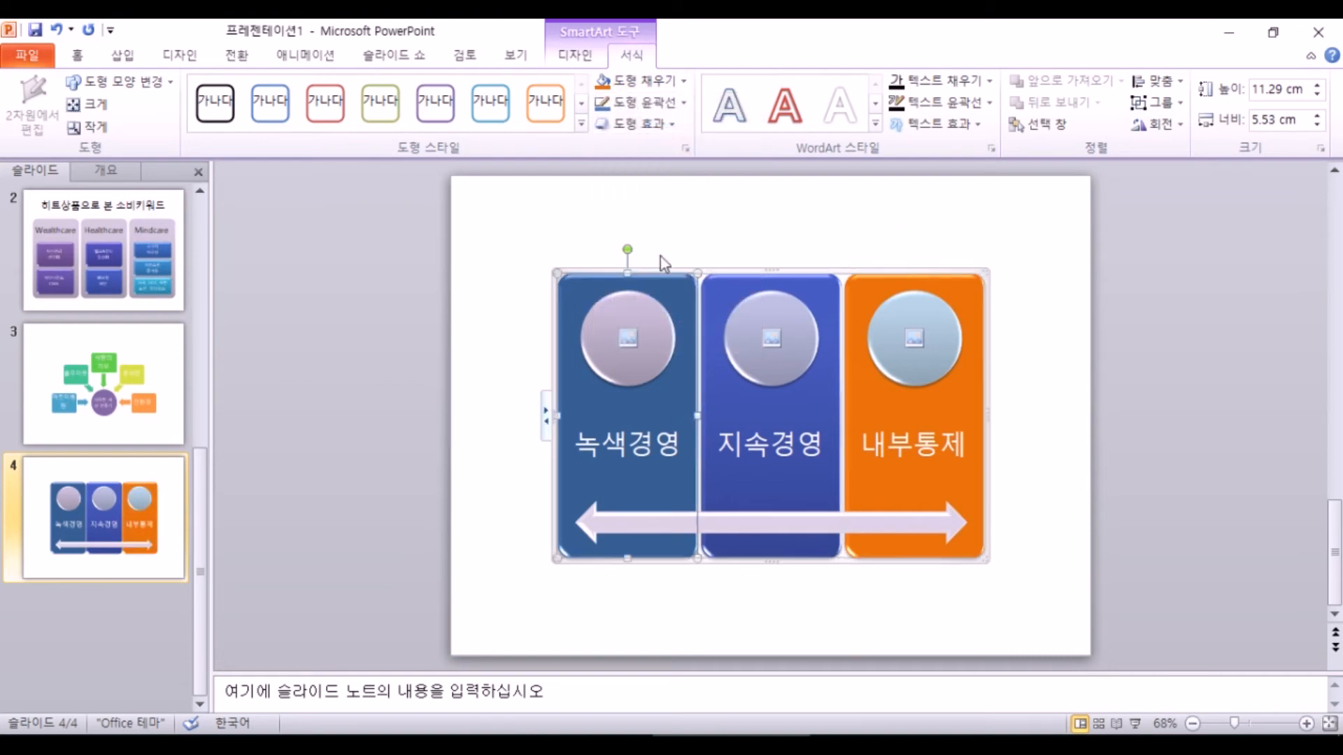
{"action": "left_click", "coordinate": [556, 60]}
{"action": "left_click", "coordinate": [710, 105]}
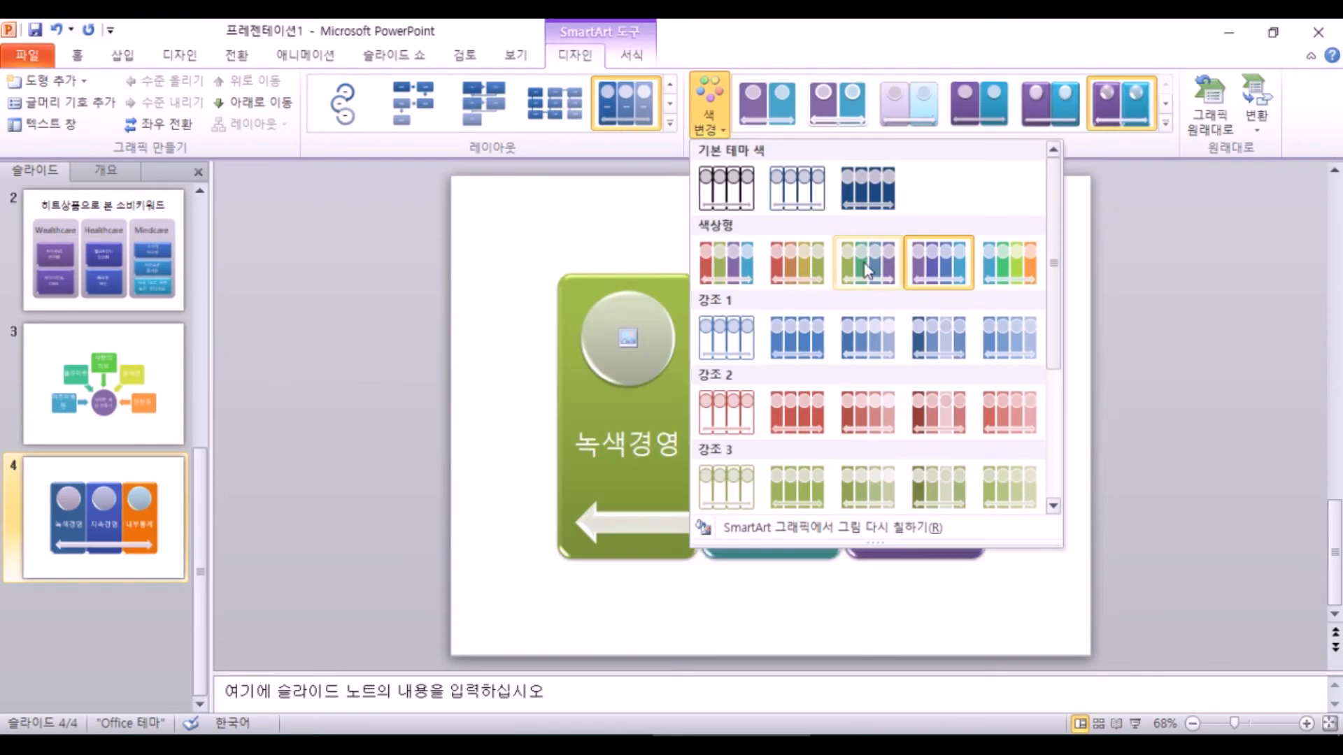
{"action": "left_click", "coordinate": [867, 269]}
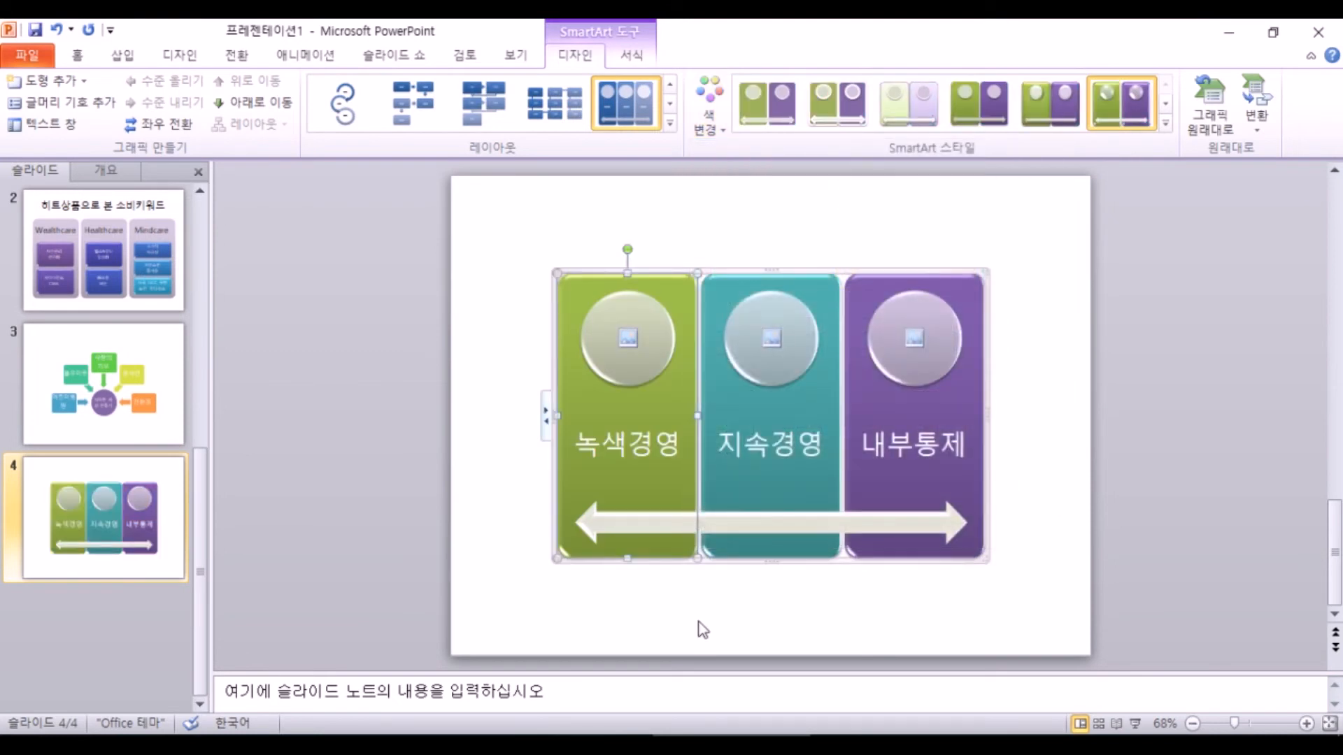
{"action": "left_click", "coordinate": [737, 231]}
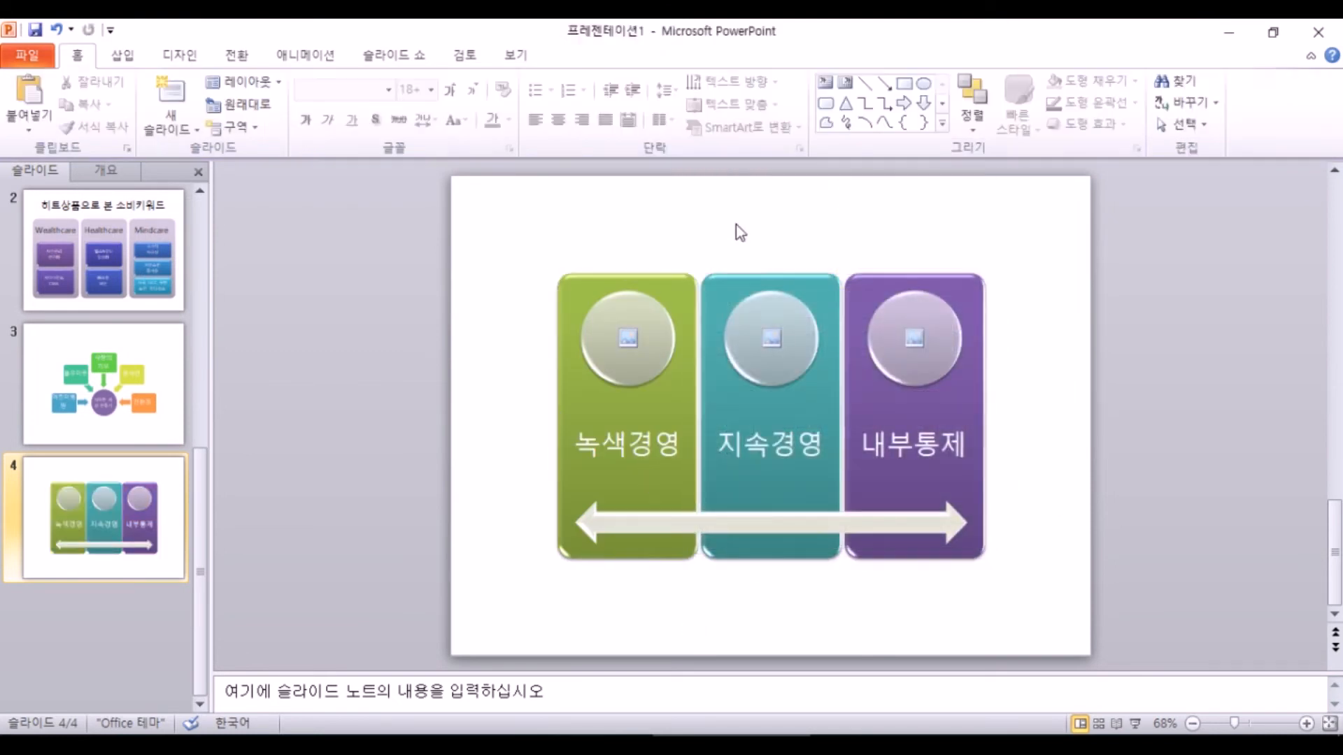
- Fill the 지속경영 column's background shape with the darkest red theme shade and deselect the graphic
{"action": "left_click", "coordinate": [725, 389]}
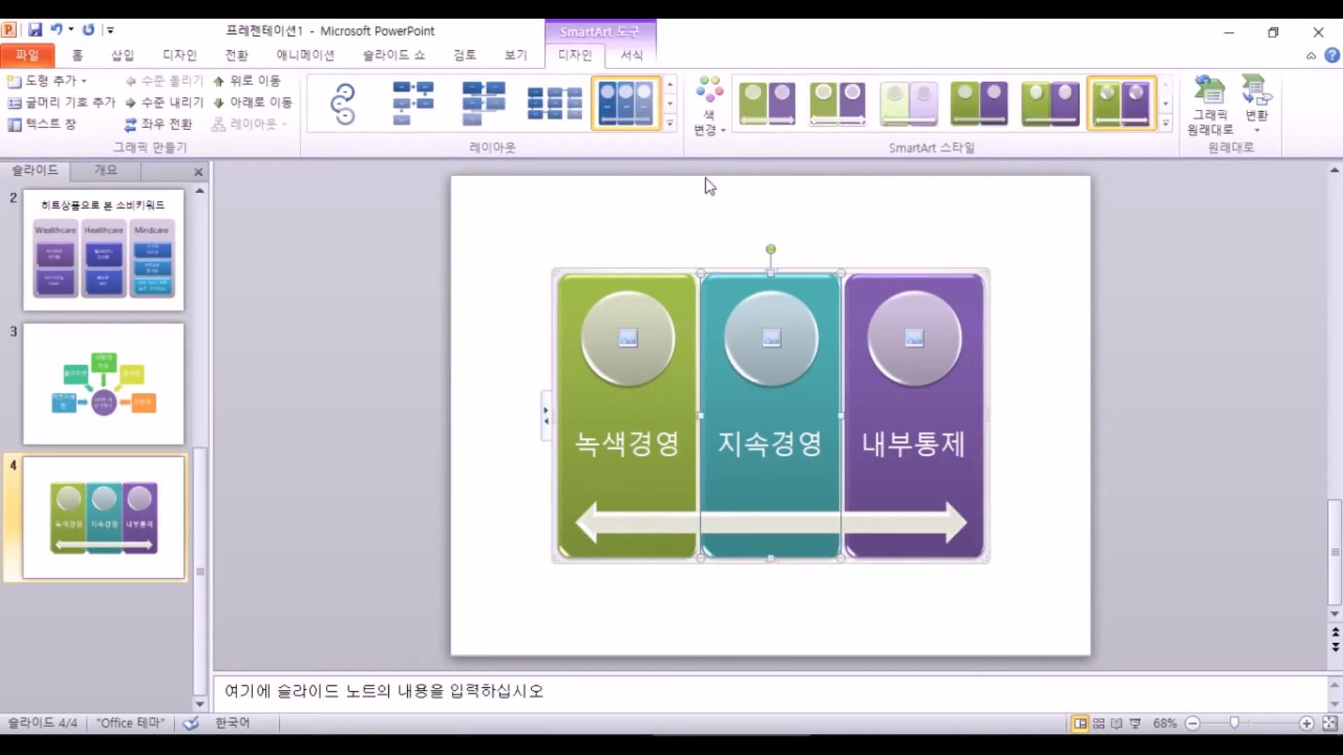
{"action": "left_click", "coordinate": [633, 56]}
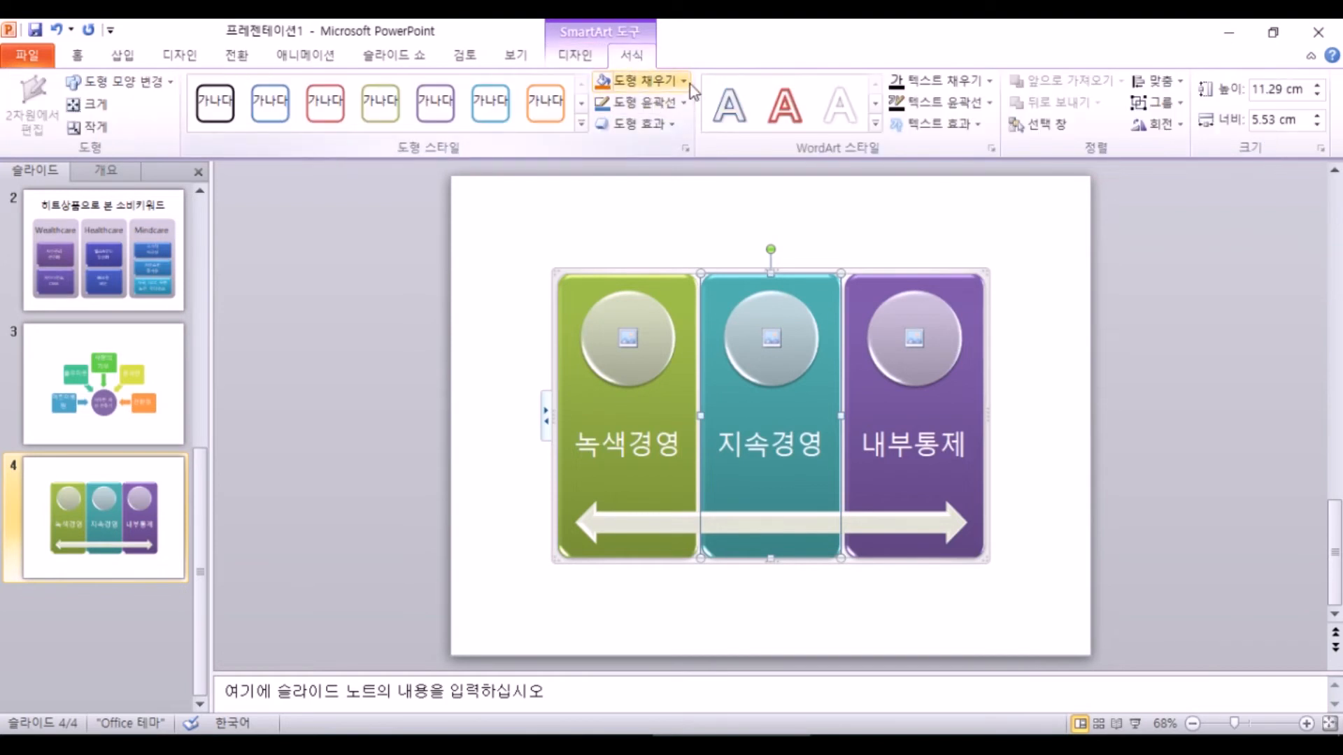
{"action": "left_click", "coordinate": [684, 81]}
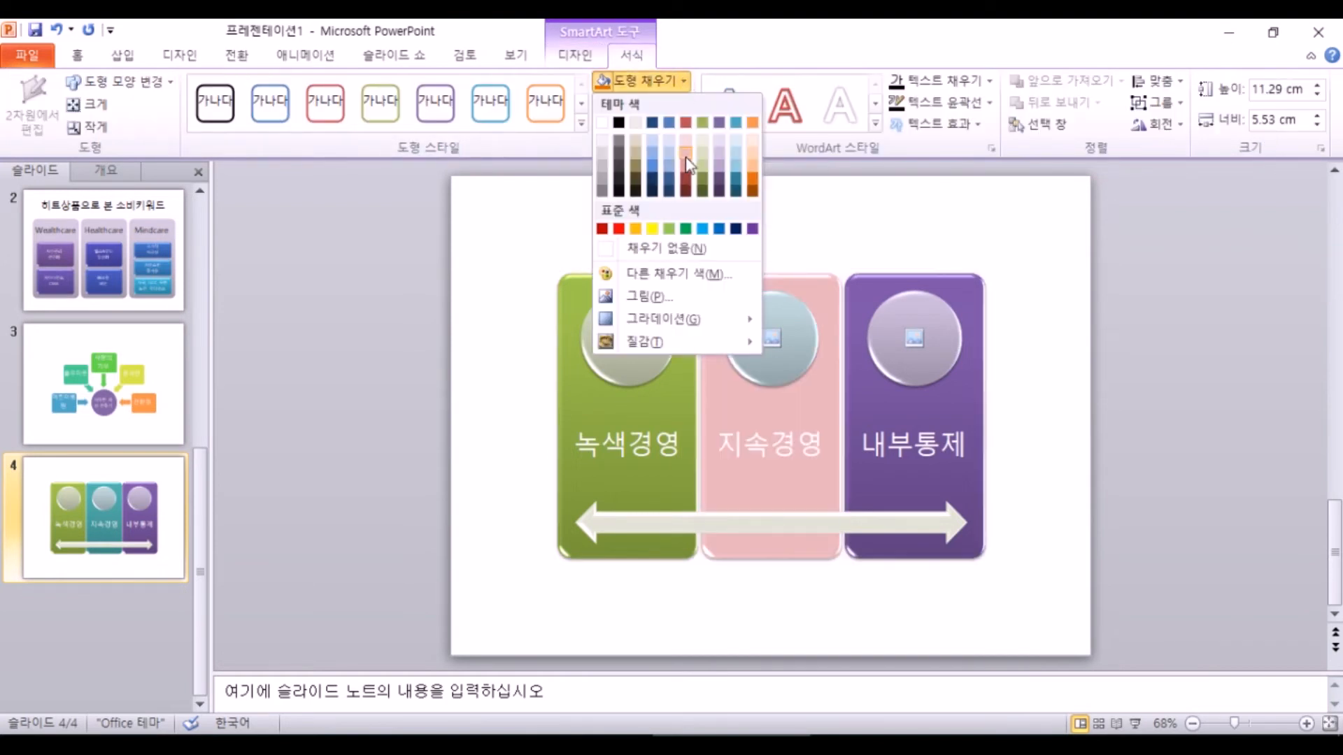
{"action": "left_click", "coordinate": [685, 187]}
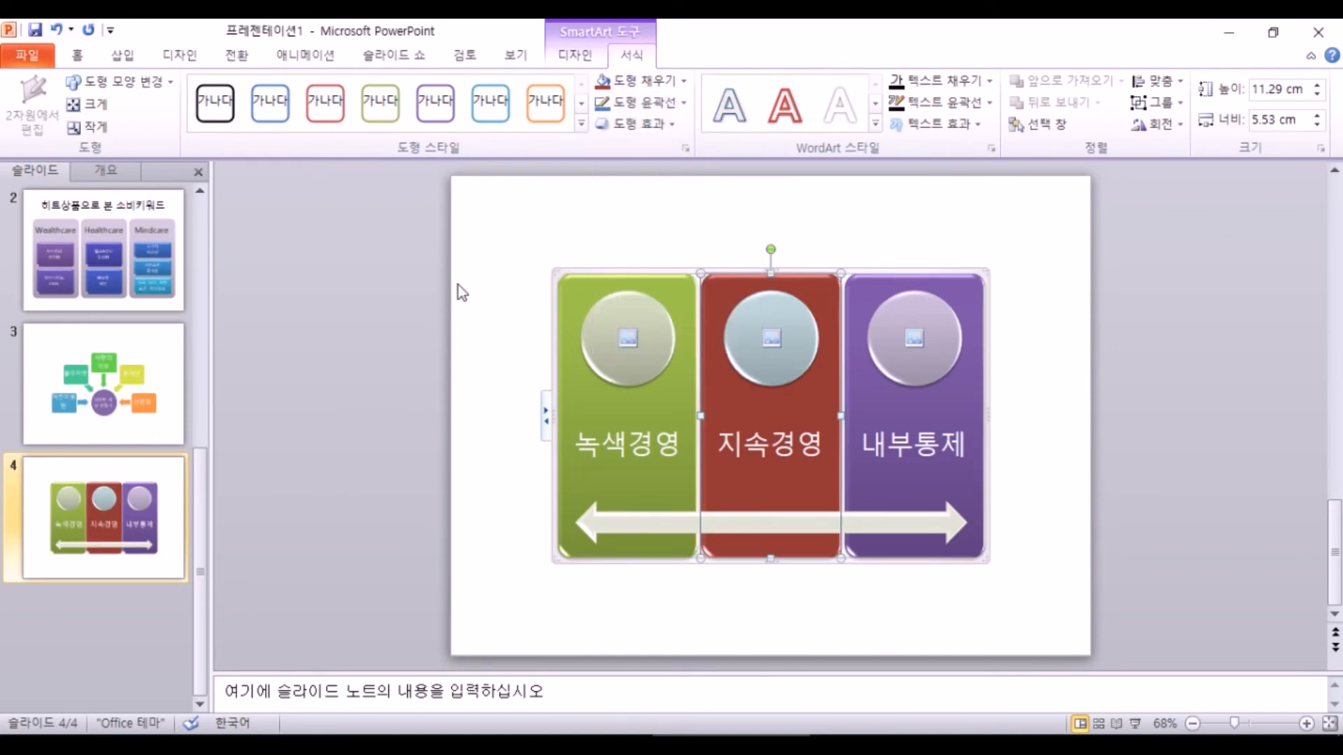
{"action": "left_click", "coordinate": [575, 60]}
{"action": "left_click", "coordinate": [632, 57]}
{"action": "left_click", "coordinate": [587, 57]}
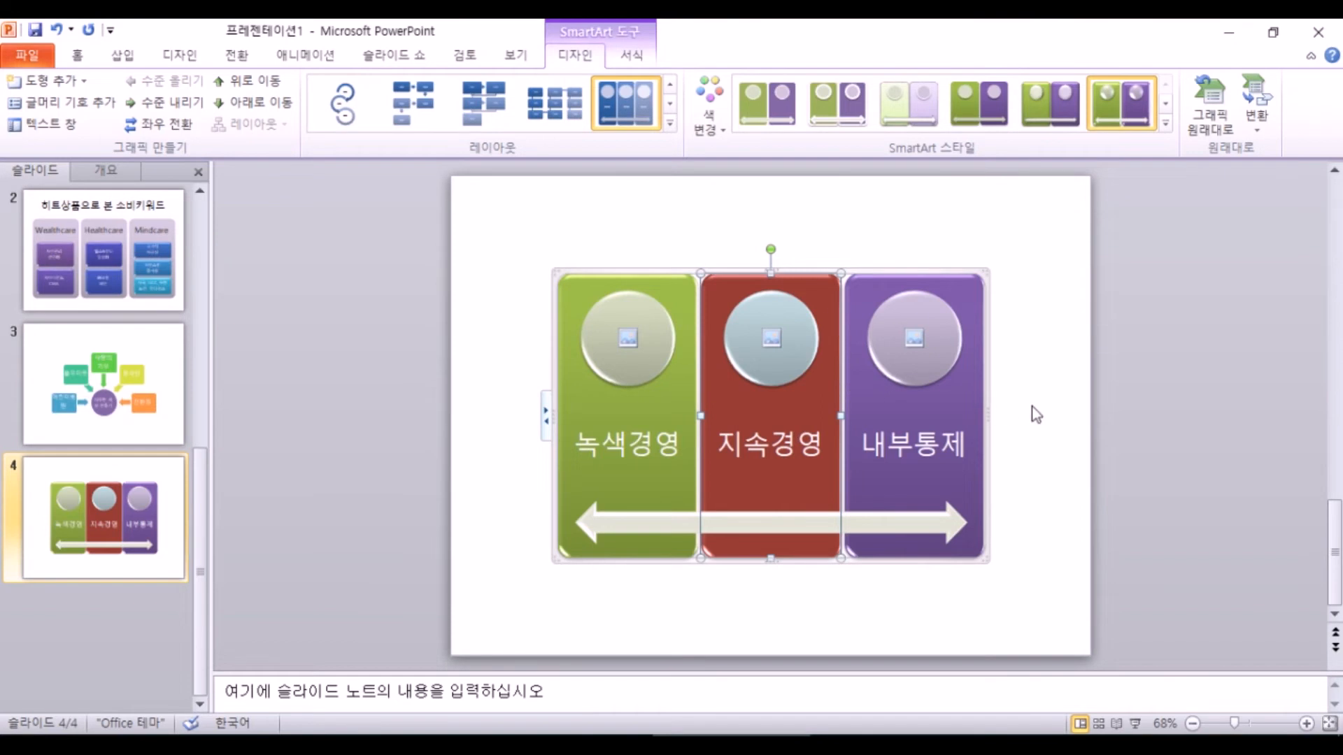
{"action": "left_click", "coordinate": [1065, 406]}
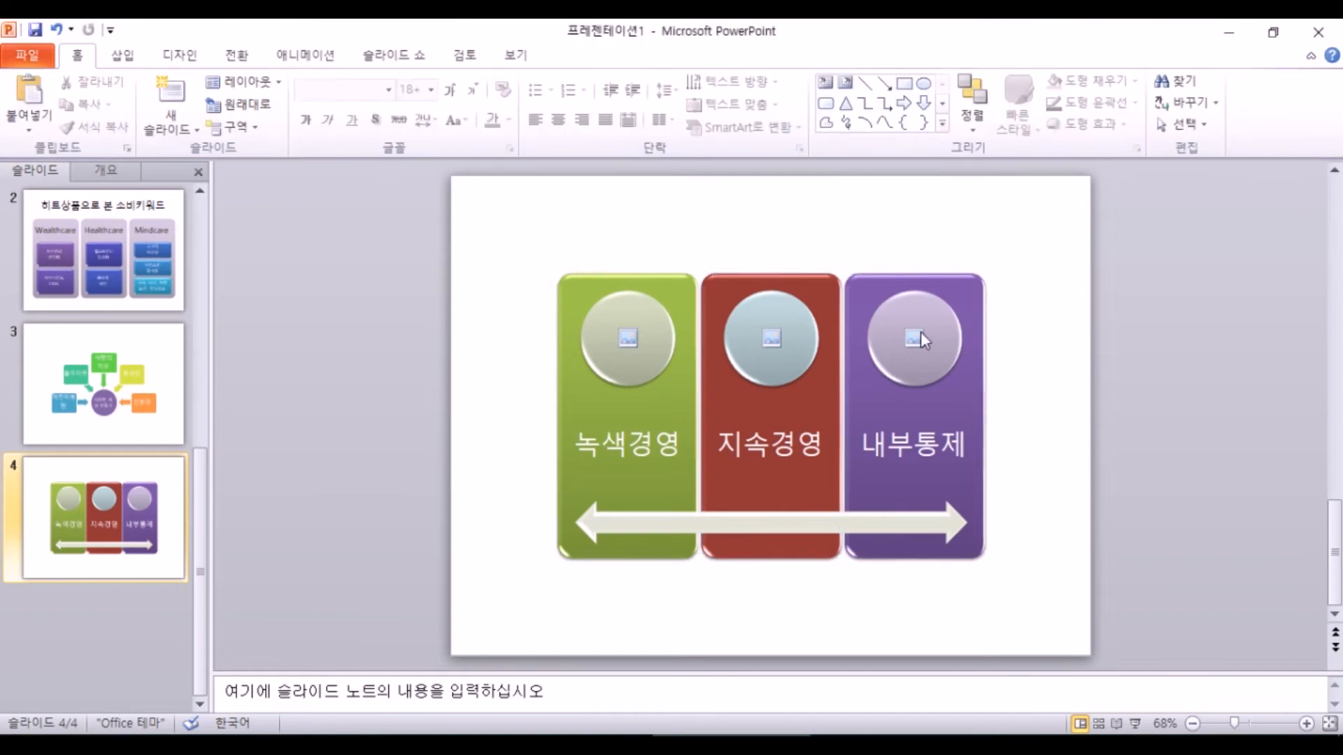
- Fill the double-headed arrow across the three columns with the standard red colour
{"action": "left_click", "coordinate": [778, 523]}
{"action": "left_click", "coordinate": [631, 54]}
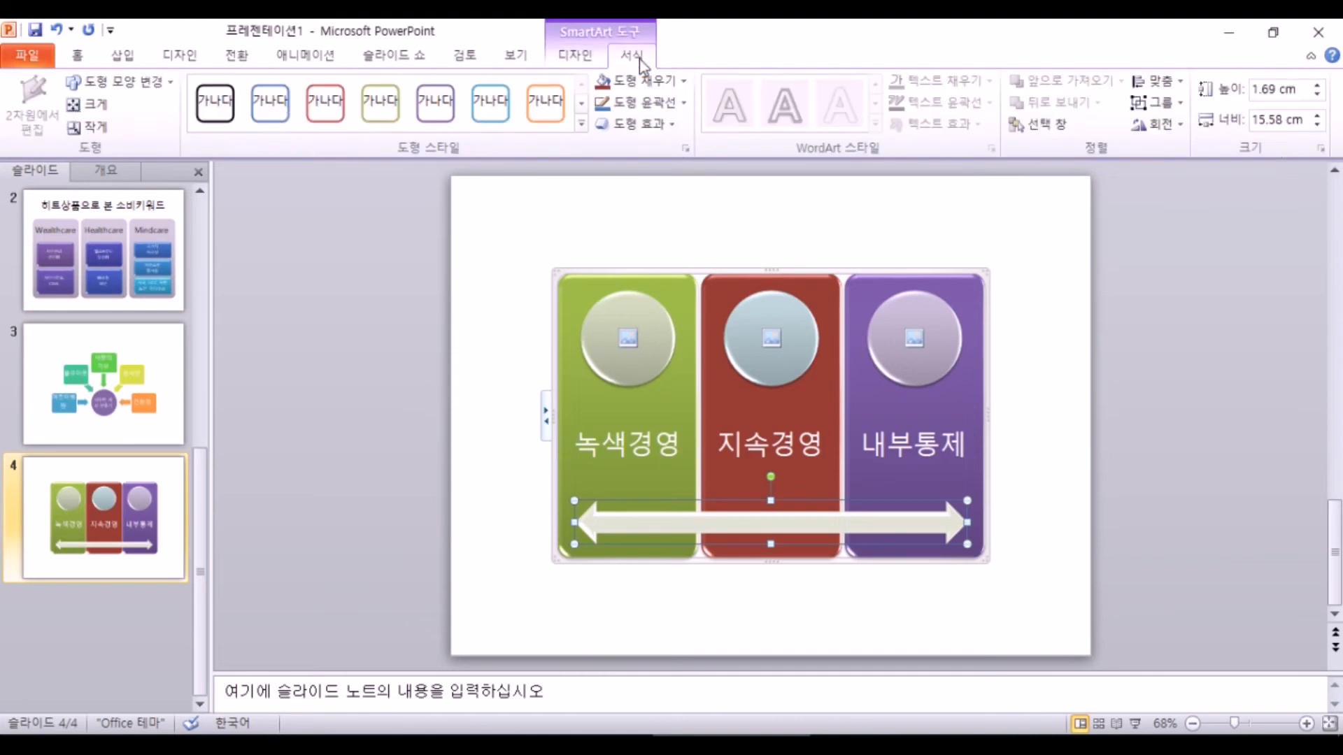
{"action": "left_click", "coordinate": [568, 56]}
{"action": "left_click", "coordinate": [710, 105]}
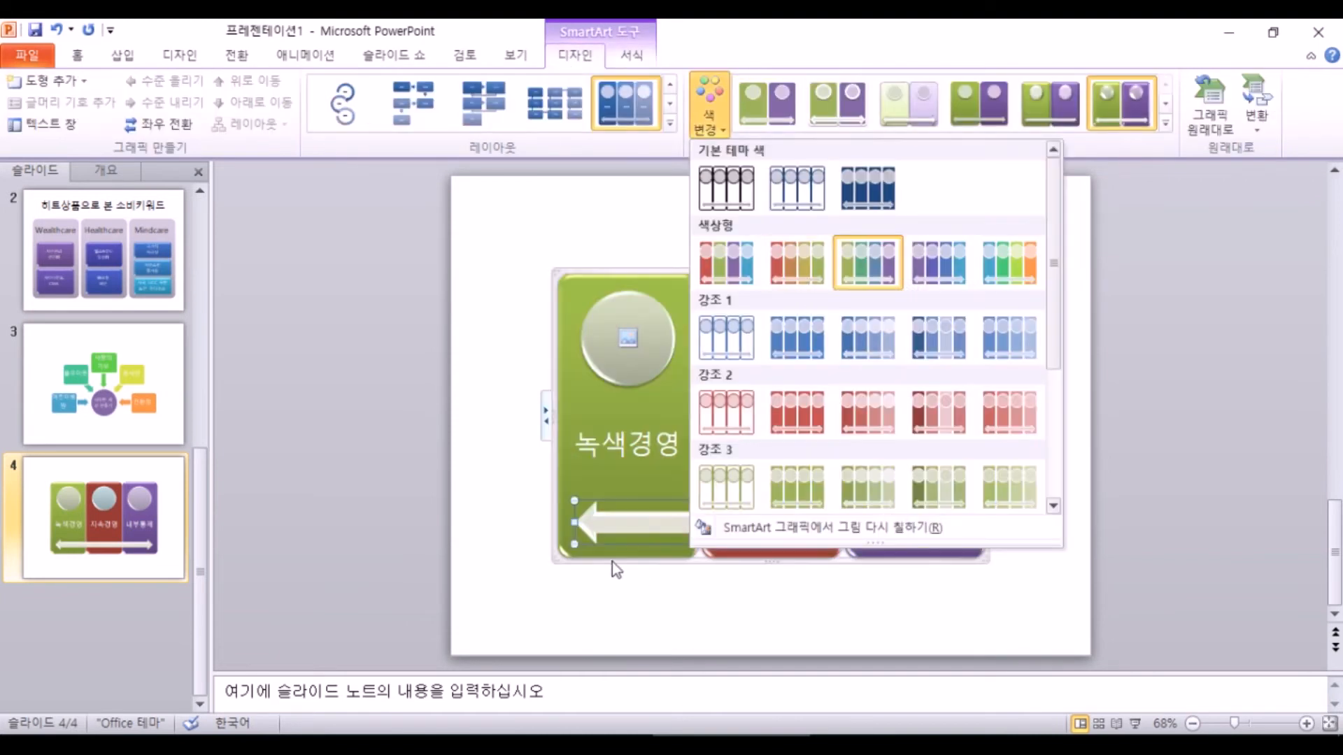
{"action": "left_click", "coordinate": [666, 82]}
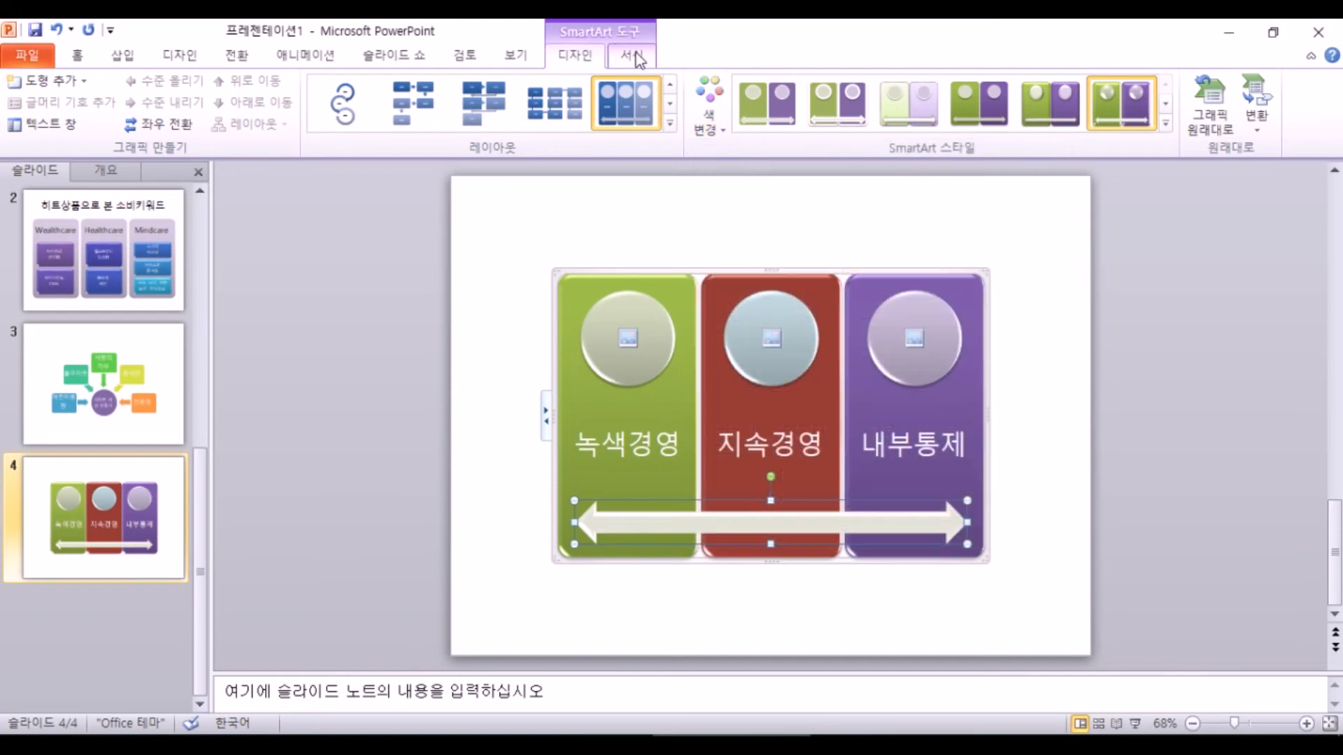
{"action": "left_click", "coordinate": [635, 55]}
{"action": "left_click", "coordinate": [683, 81]}
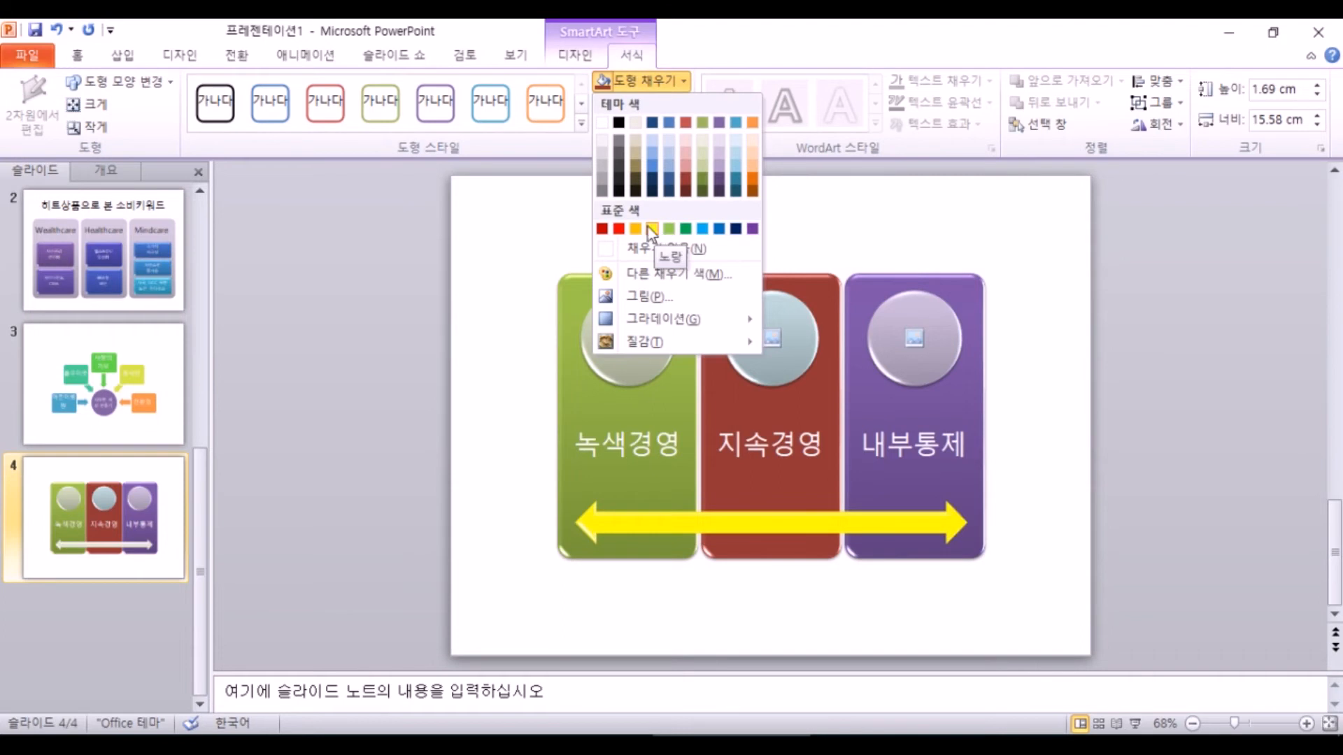
{"action": "left_click", "coordinate": [619, 228]}
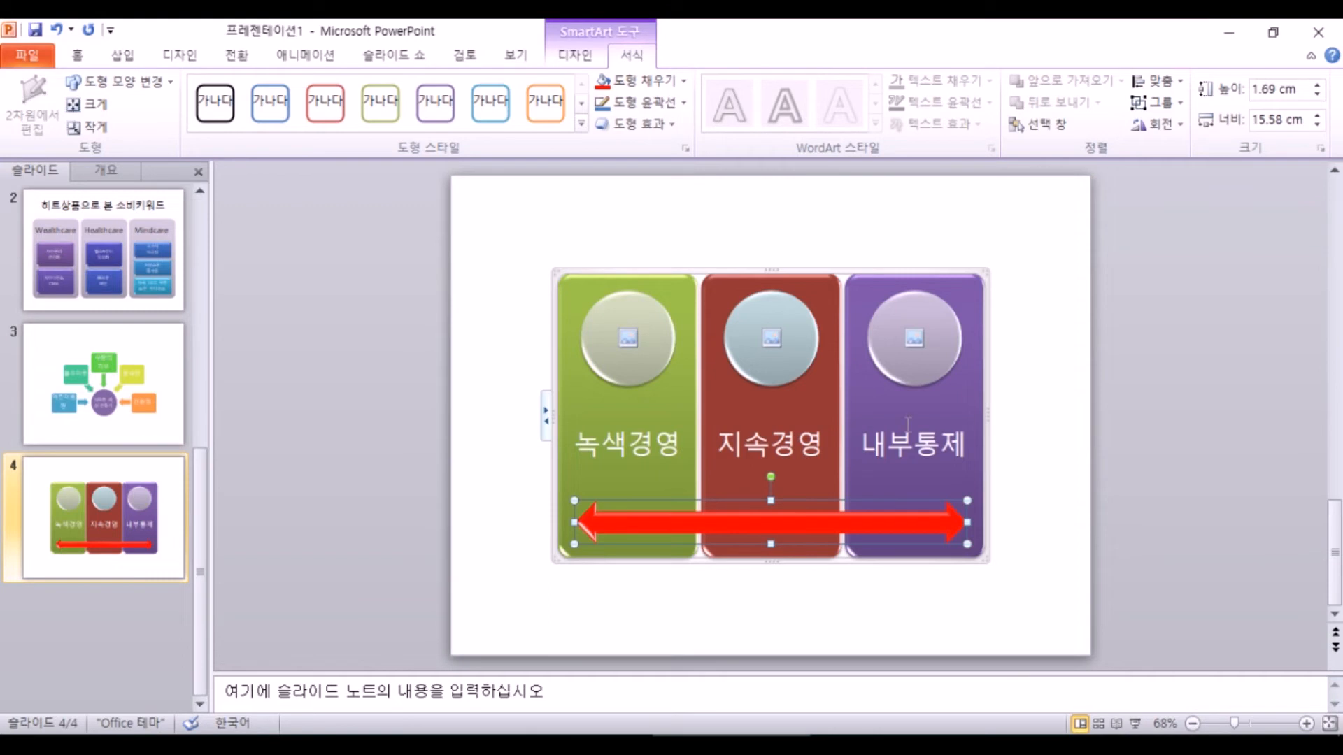
- Select the whole SmartArt graphic and set its text colour to black
{"action": "left_click", "coordinate": [585, 272]}
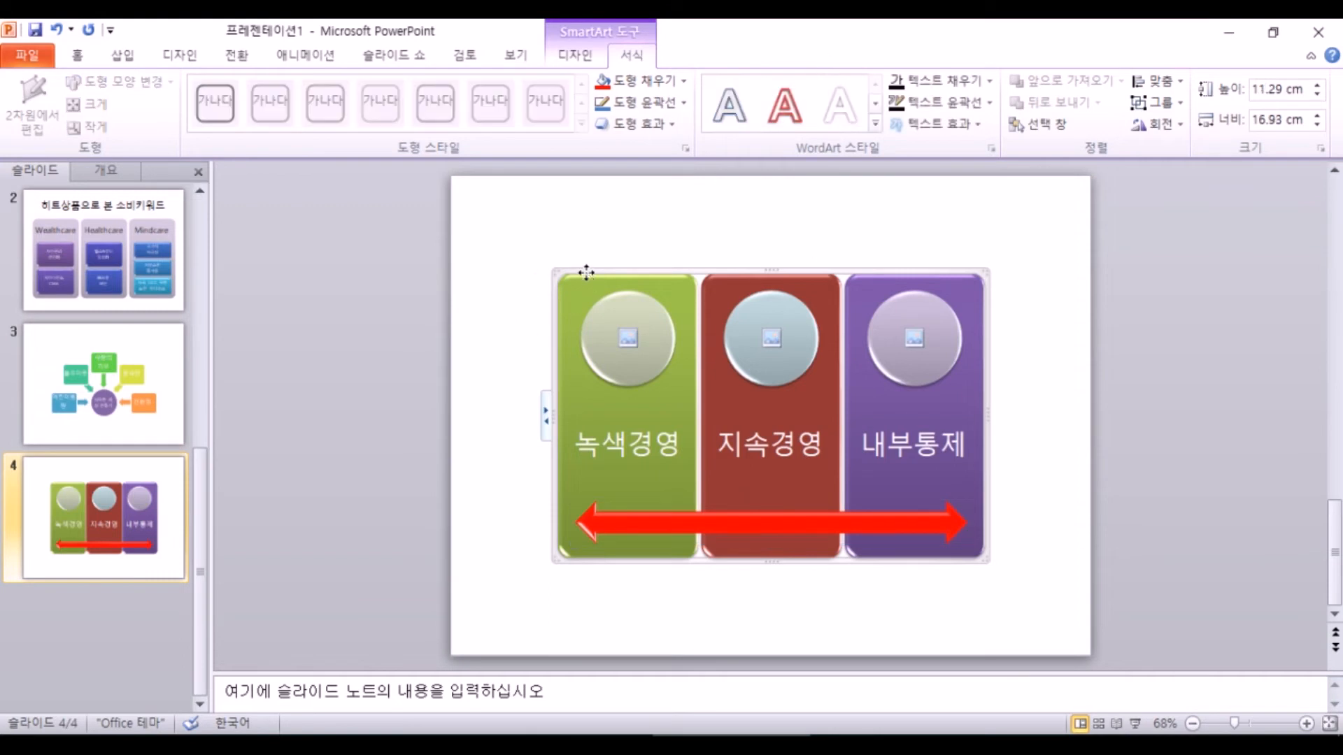
{"action": "left_click_drag", "start_coordinate": [459, 383], "coordinate": [1135, 513]}
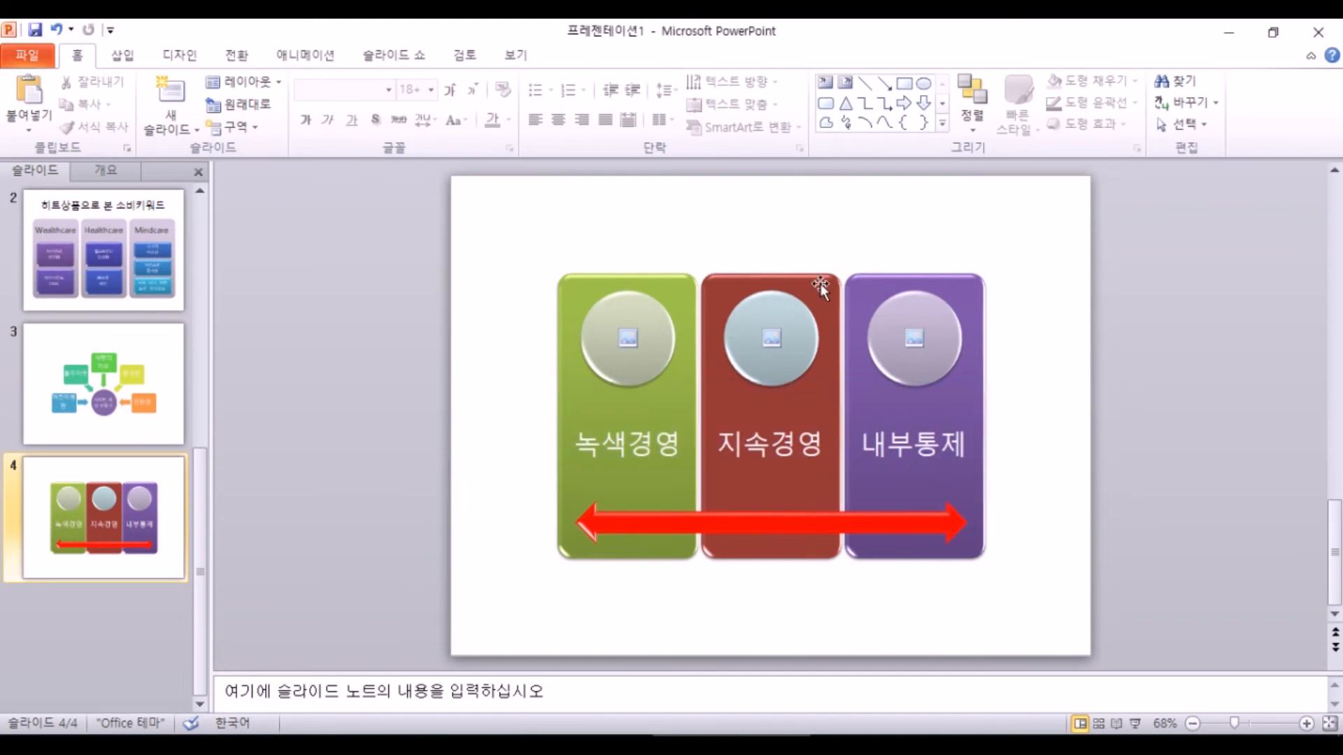
{"action": "left_click", "coordinate": [695, 283]}
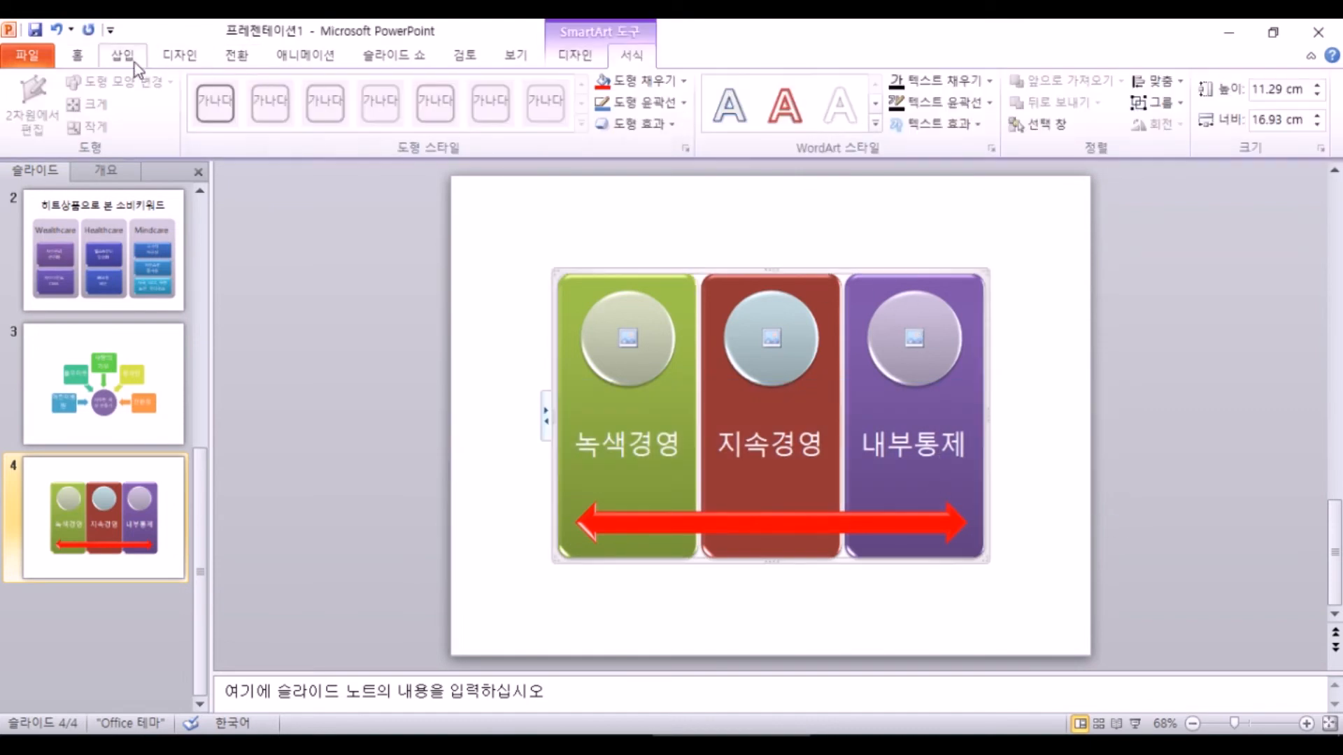
{"action": "left_click", "coordinate": [79, 58]}
{"action": "left_click", "coordinate": [508, 120]}
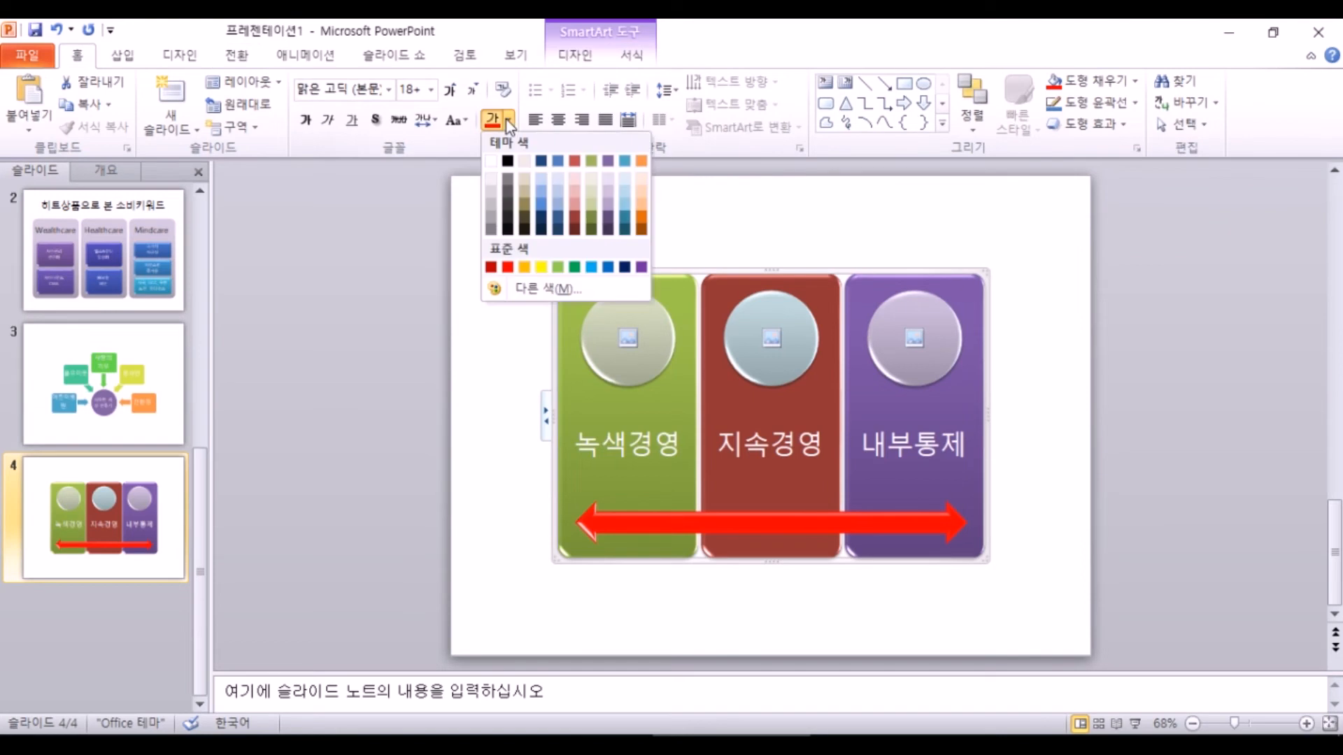
{"action": "left_click", "coordinate": [509, 162]}
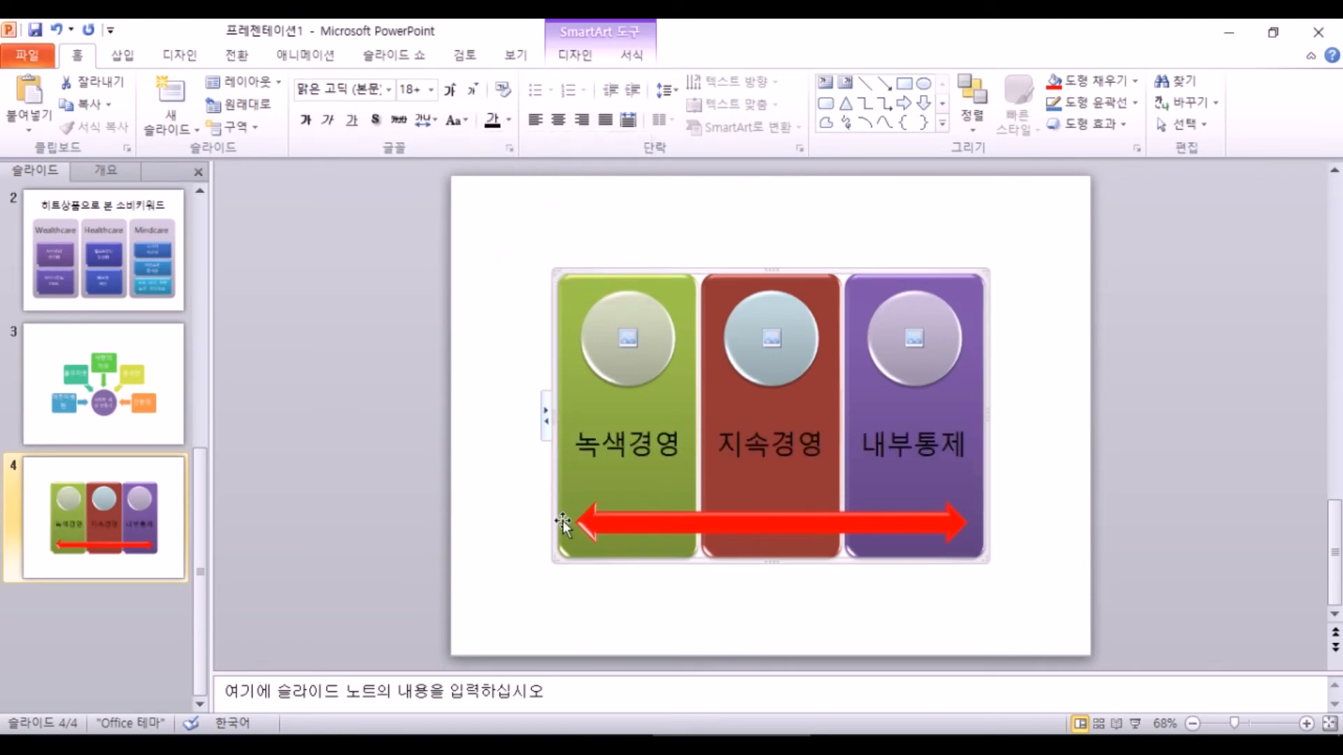
- Reselect the whole SmartArt graphic by its frame and set the text colour of all labels to white
{"action": "left_click", "coordinate": [636, 282]}
{"action": "left_click", "coordinate": [747, 293]}
{"action": "left_click", "coordinate": [899, 289]}
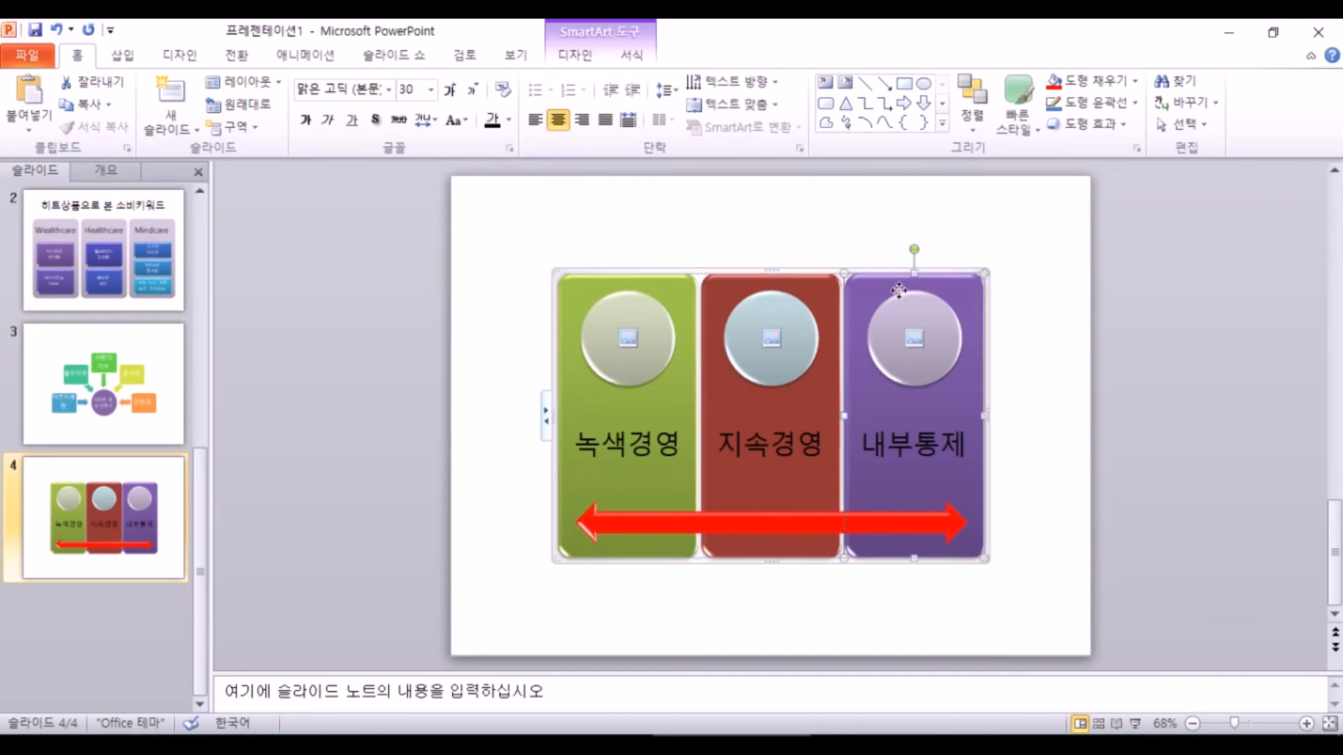
{"action": "left_click", "coordinate": [833, 272]}
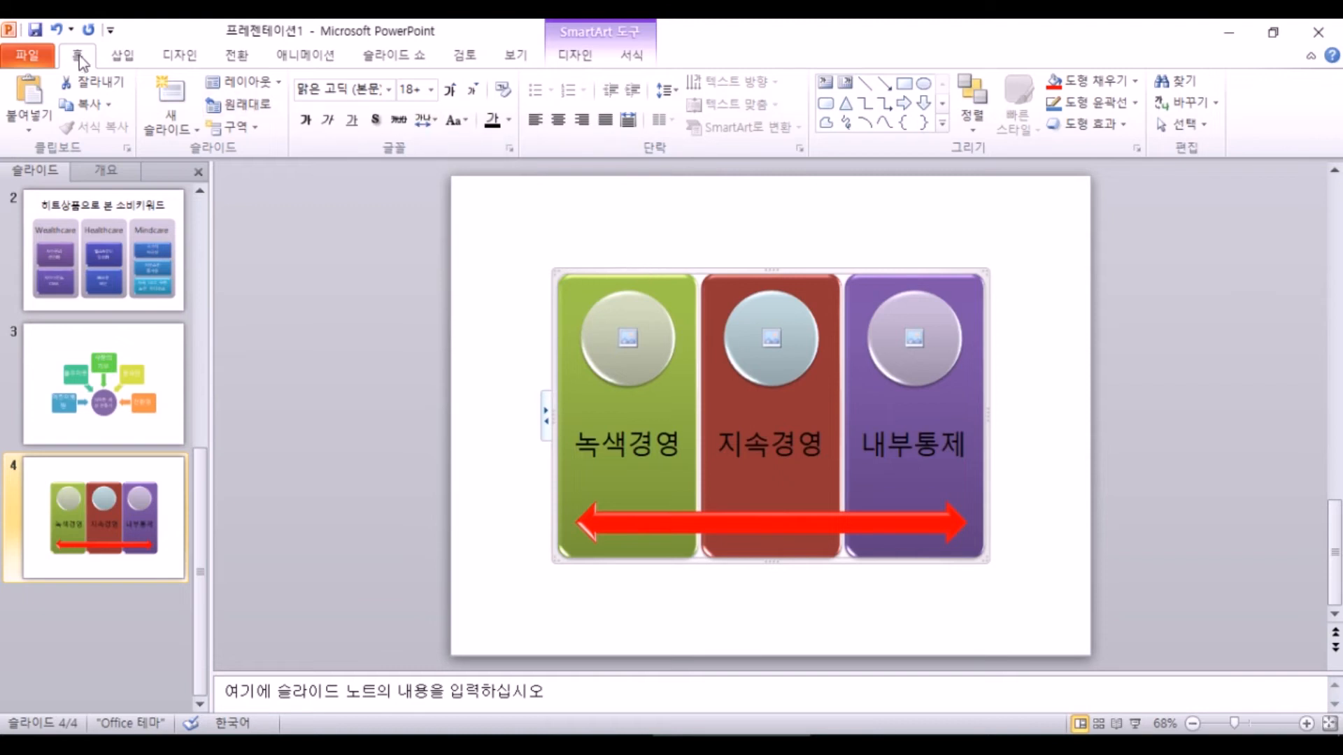
{"action": "left_click", "coordinate": [509, 120]}
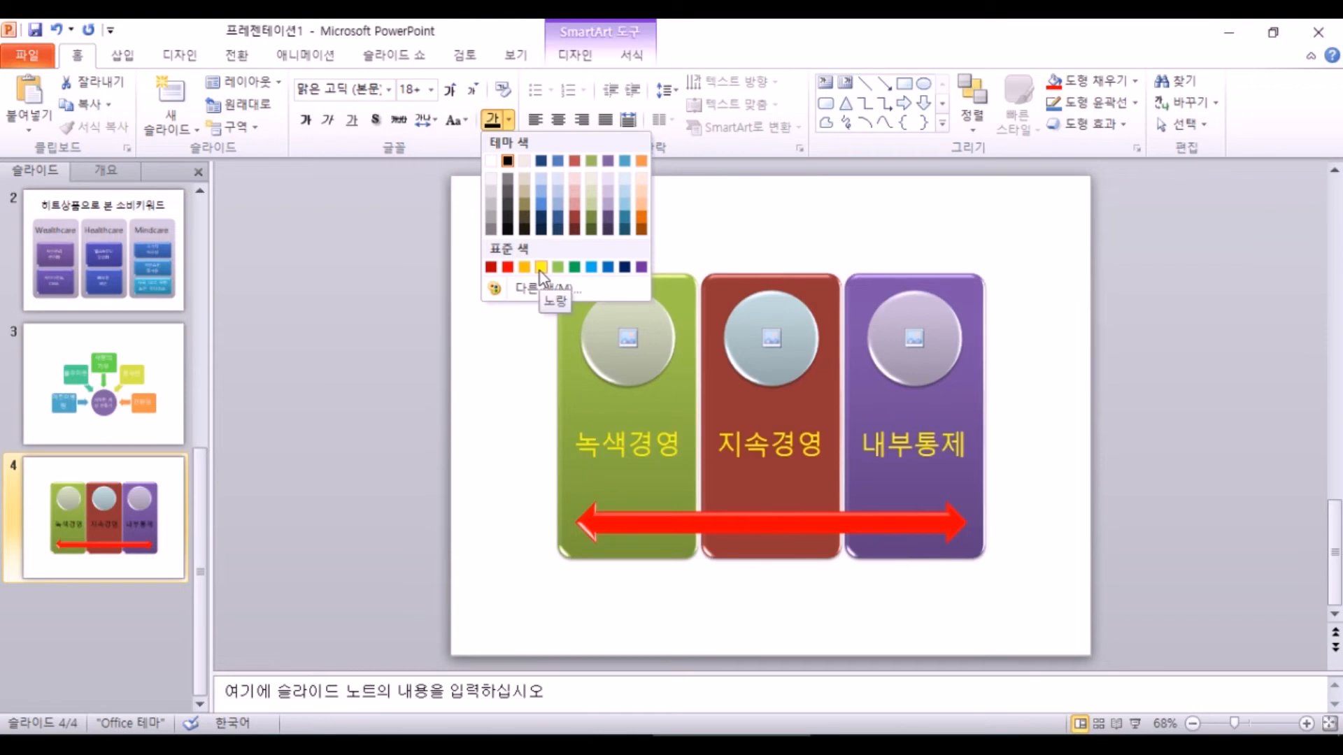
{"action": "left_click", "coordinate": [491, 161]}
- Try enlarging the labels of the whole SmartArt graphic to font size 32+ and shrink them again
{"action": "left_click", "coordinate": [451, 90]}
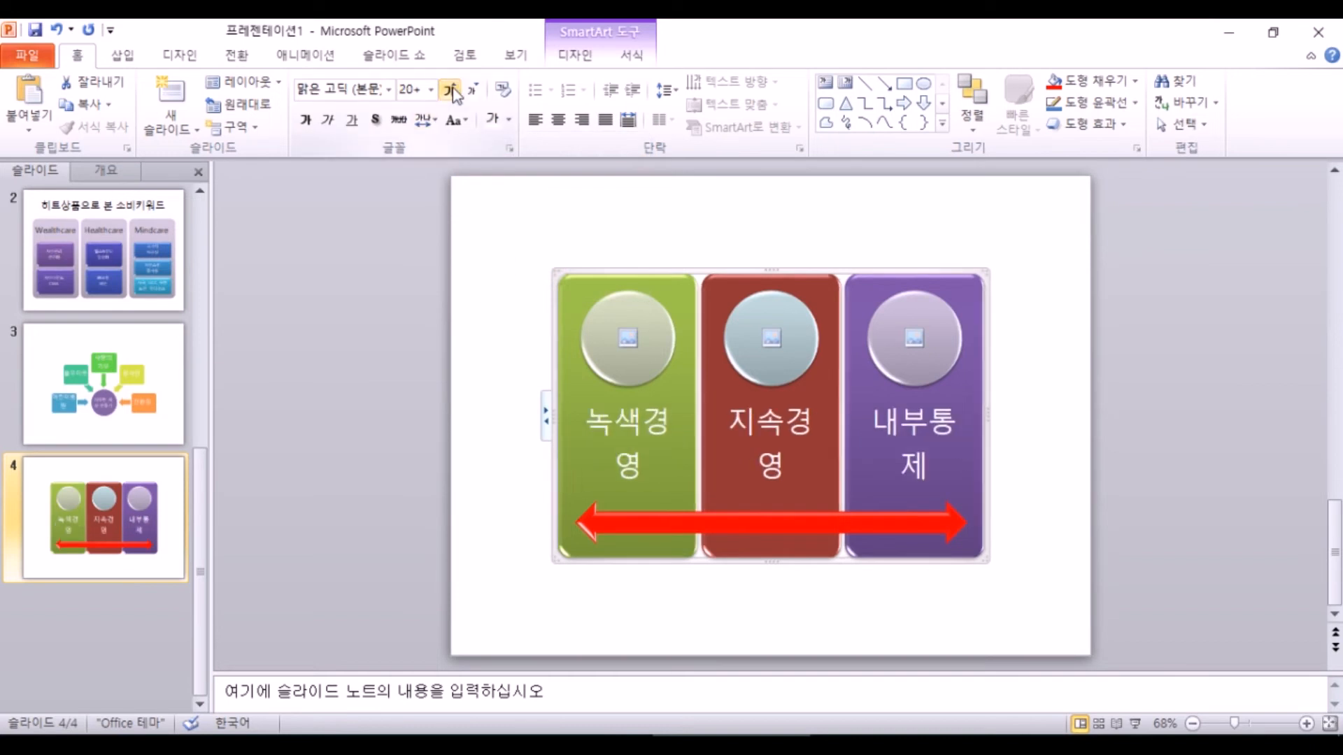
{"action": "left_click", "coordinate": [452, 91]}
{"action": "left_click", "coordinate": [451, 90]}
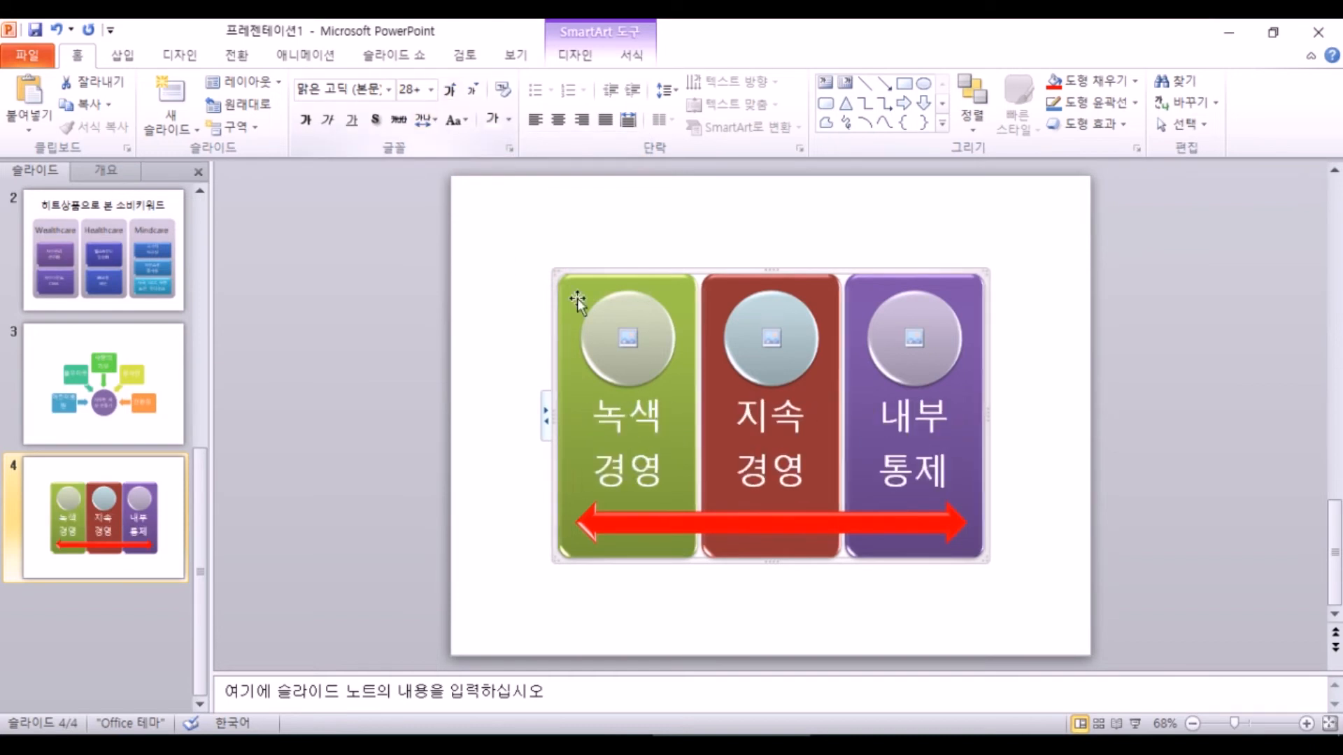
{"action": "left_click", "coordinate": [451, 91]}
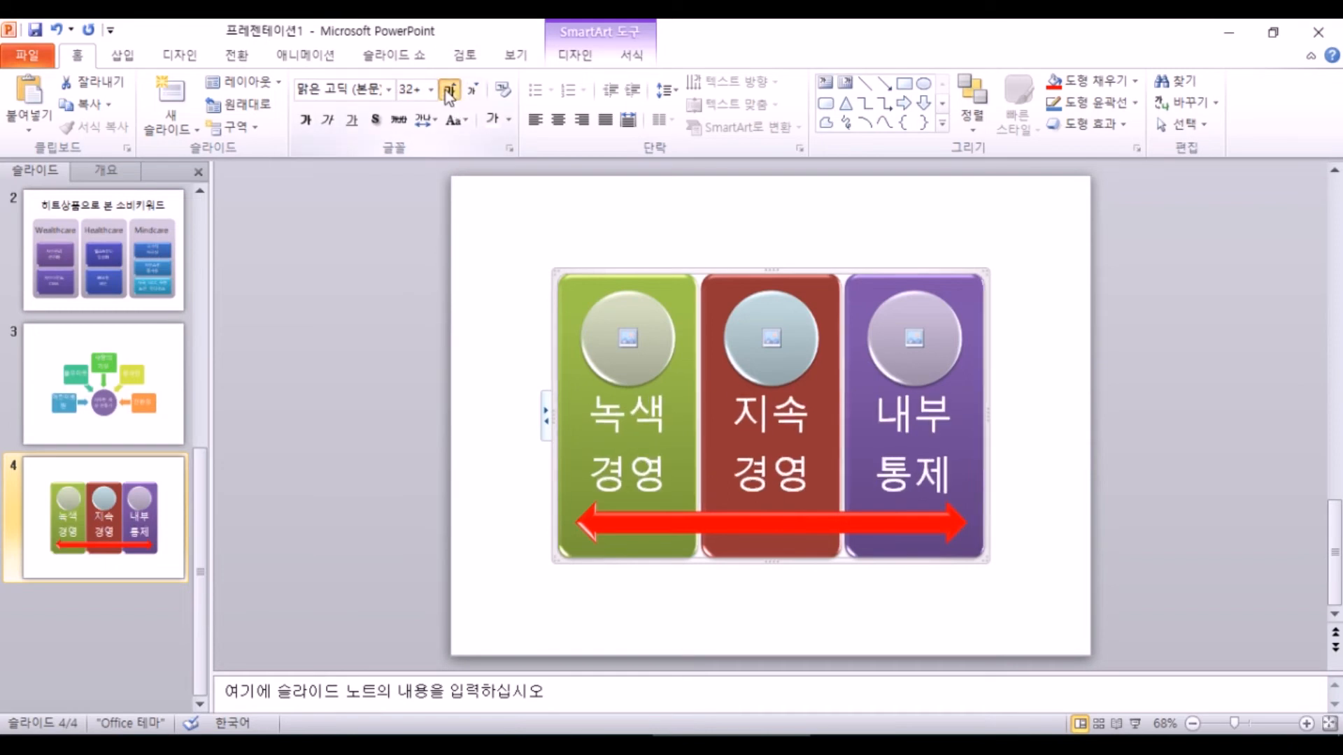
{"action": "left_click", "coordinate": [473, 89]}
{"action": "left_click", "coordinate": [473, 89]}
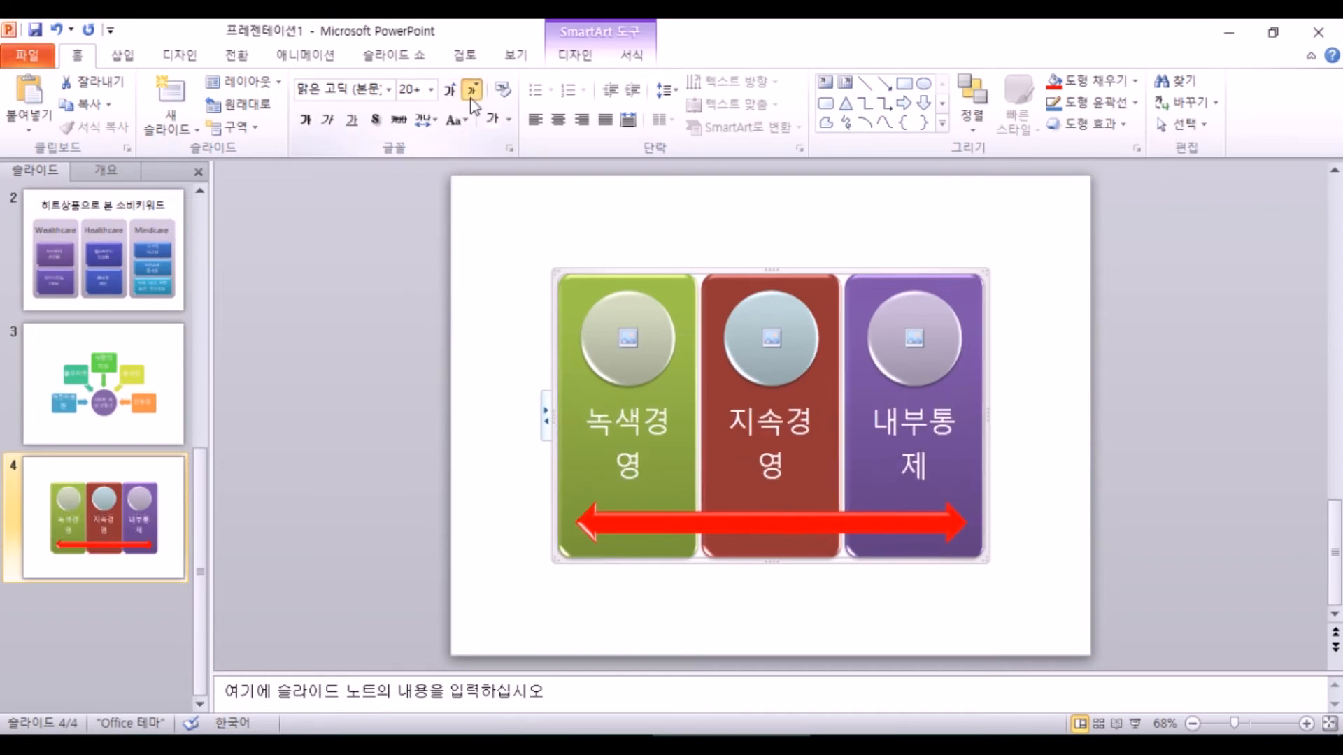
{"action": "left_click", "coordinate": [473, 91]}
- Set all three column labels to font size 32+ and the HY견고딕 font
{"action": "left_click", "coordinate": [450, 91]}
{"action": "left_click", "coordinate": [450, 90]}
{"action": "left_click", "coordinate": [450, 91]}
{"action": "left_click", "coordinate": [450, 91]}
{"action": "left_click", "coordinate": [449, 90]}
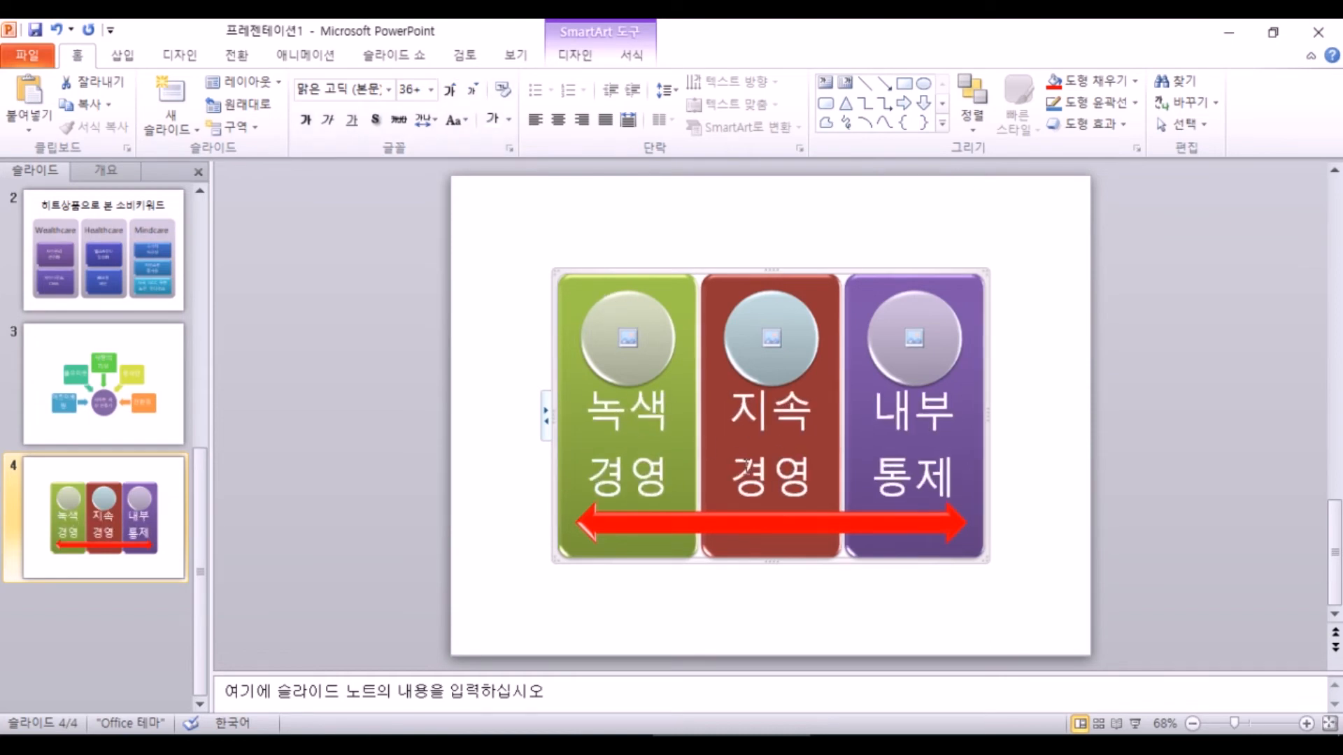
{"action": "left_click", "coordinate": [473, 90]}
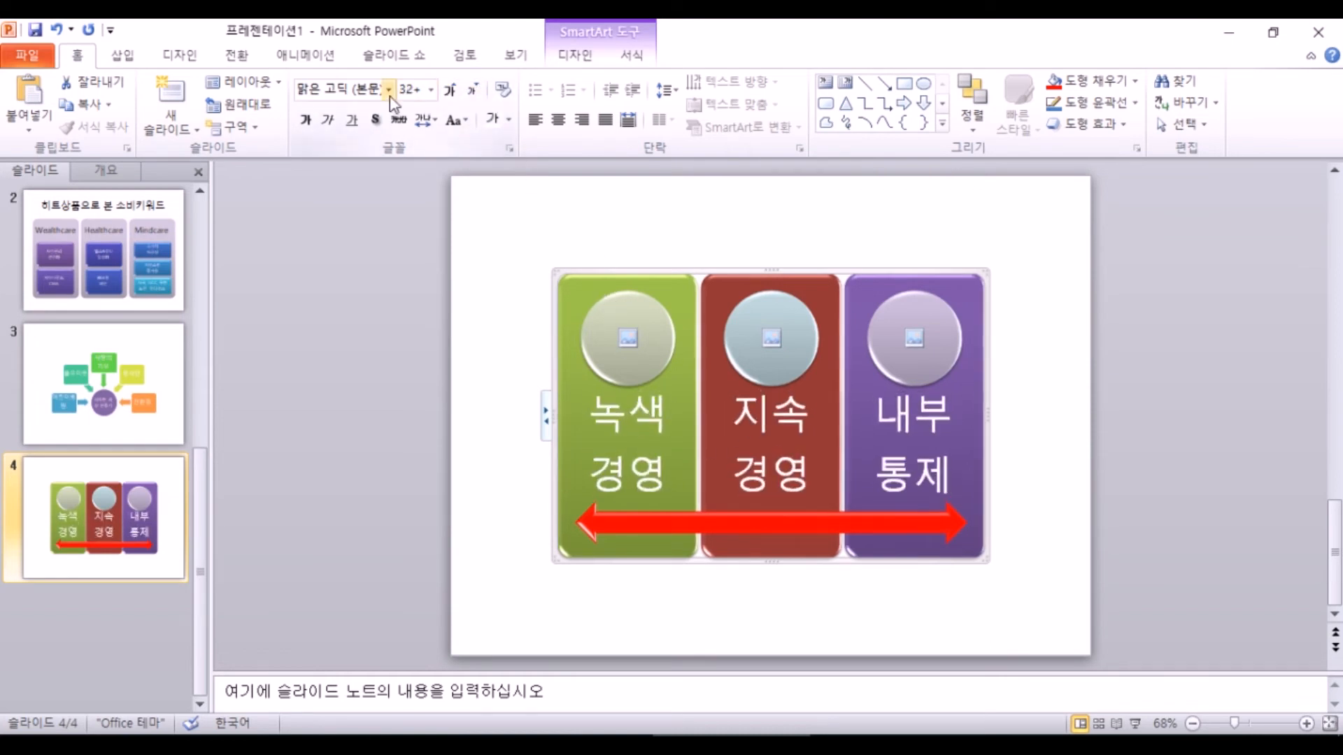
{"action": "left_click", "coordinate": [388, 91]}
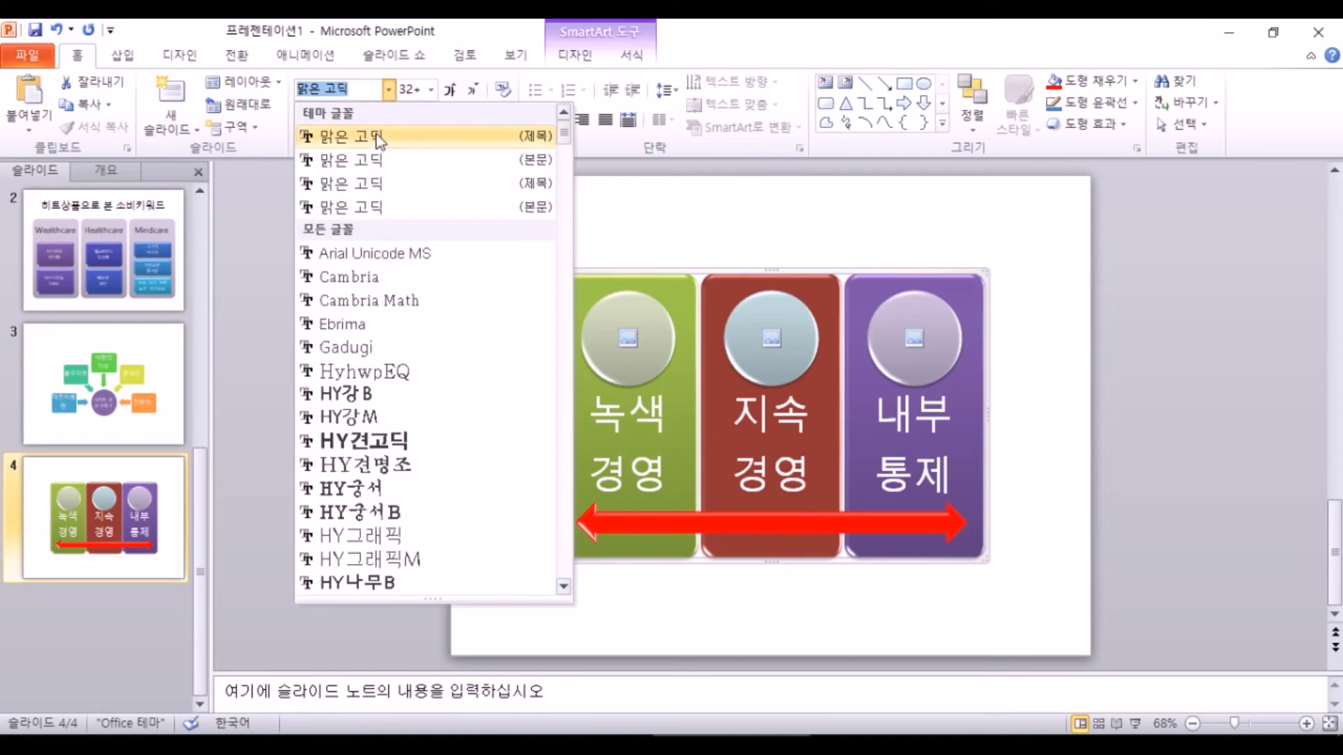
{"action": "left_click", "coordinate": [359, 443]}
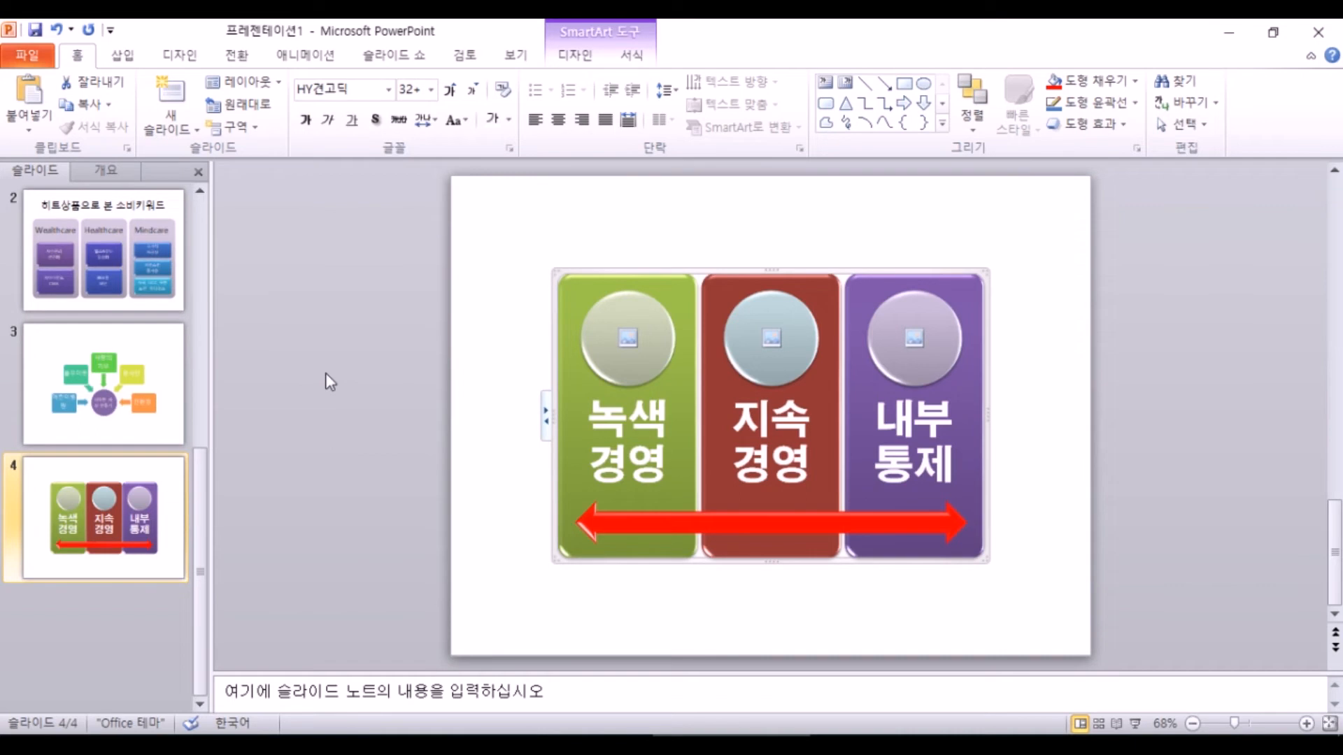
- Examine how other available fonts look on the column labels, keeping HY견고딕 as the font
{"action": "left_click", "coordinate": [388, 90]}
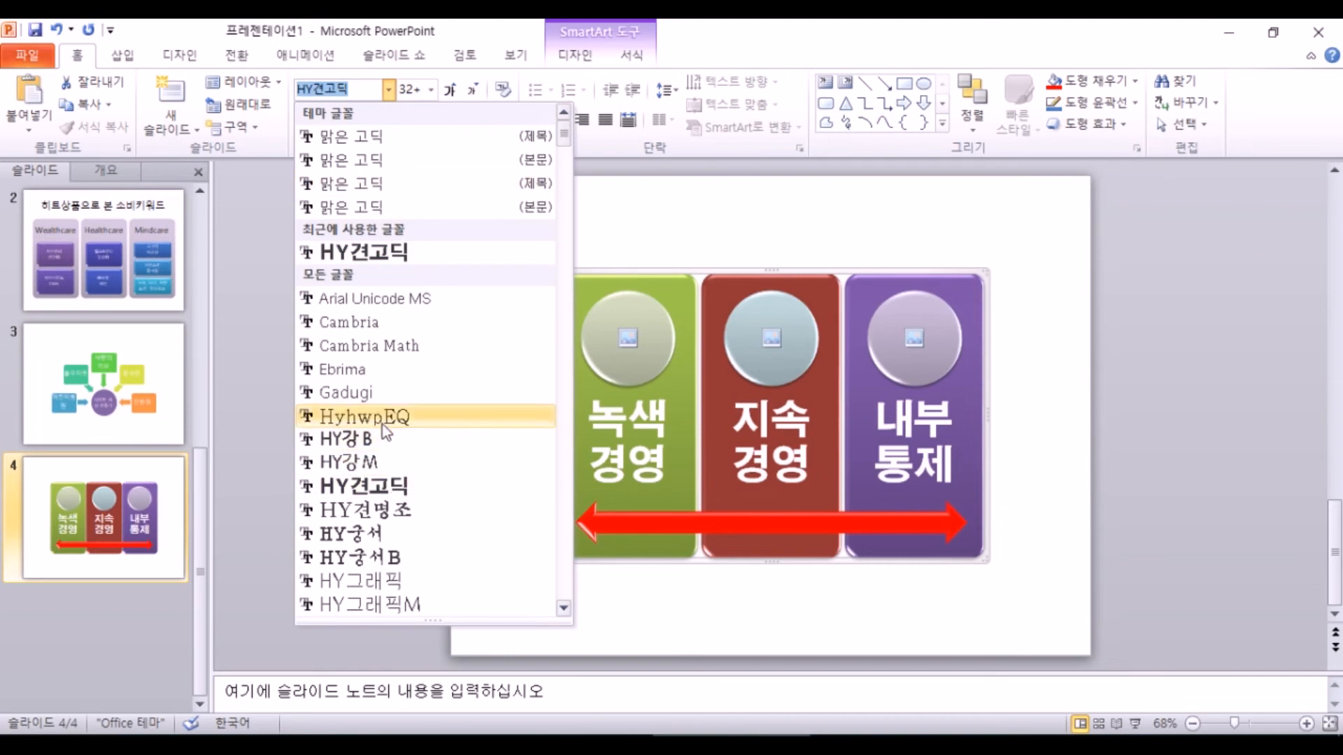
{"action": "scroll", "coordinate": [386, 434], "scroll_direction": "down", "scroll_amount": 5}
{"action": "scroll", "coordinate": [395, 454], "scroll_direction": "down", "scroll_amount": 13}
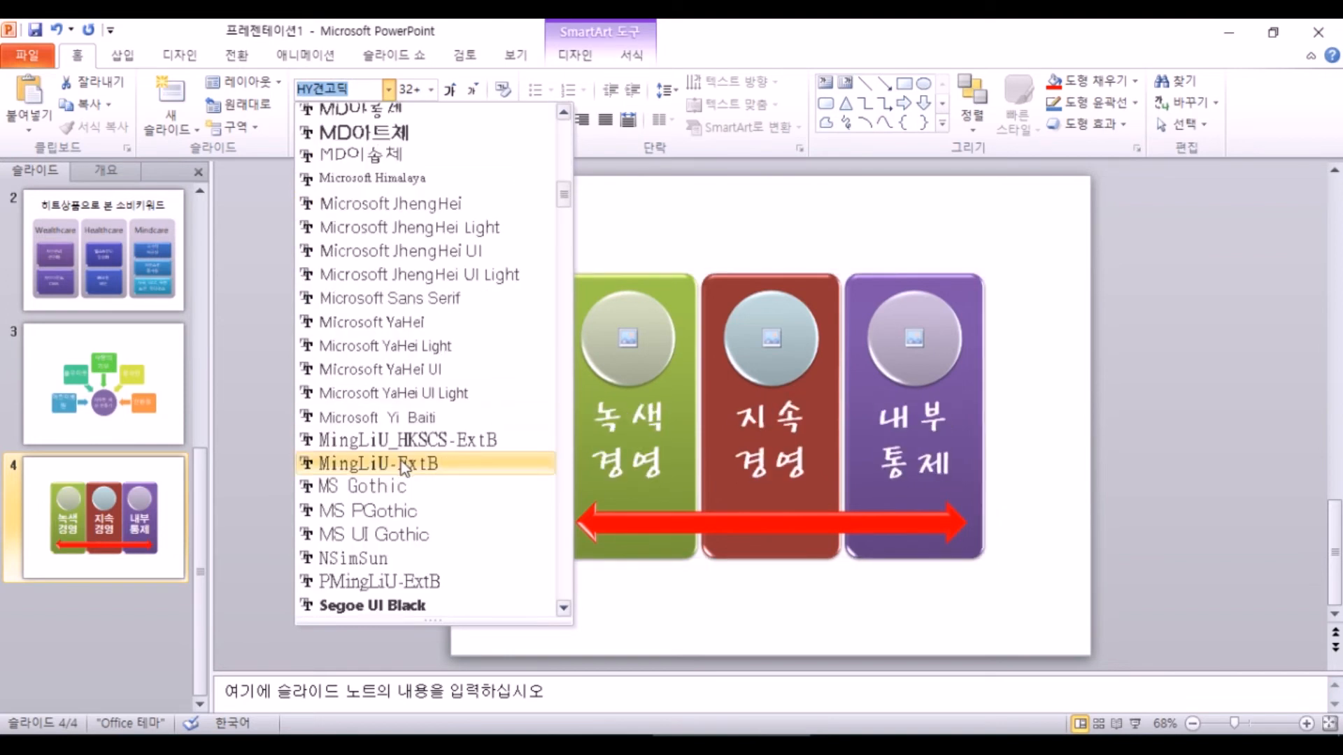
{"action": "scroll", "coordinate": [401, 461], "scroll_direction": "down", "scroll_amount": 15}
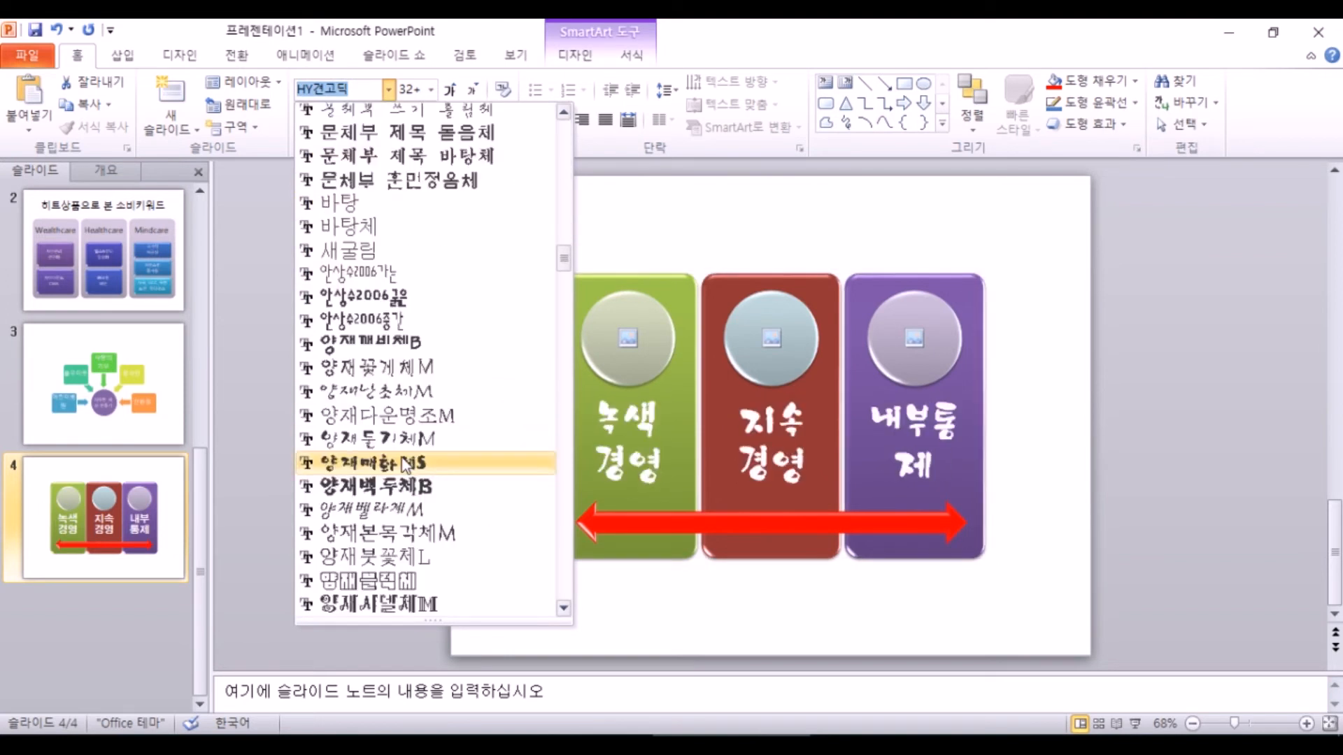
{"action": "scroll", "coordinate": [378, 395], "scroll_direction": "up", "scroll_amount": 2}
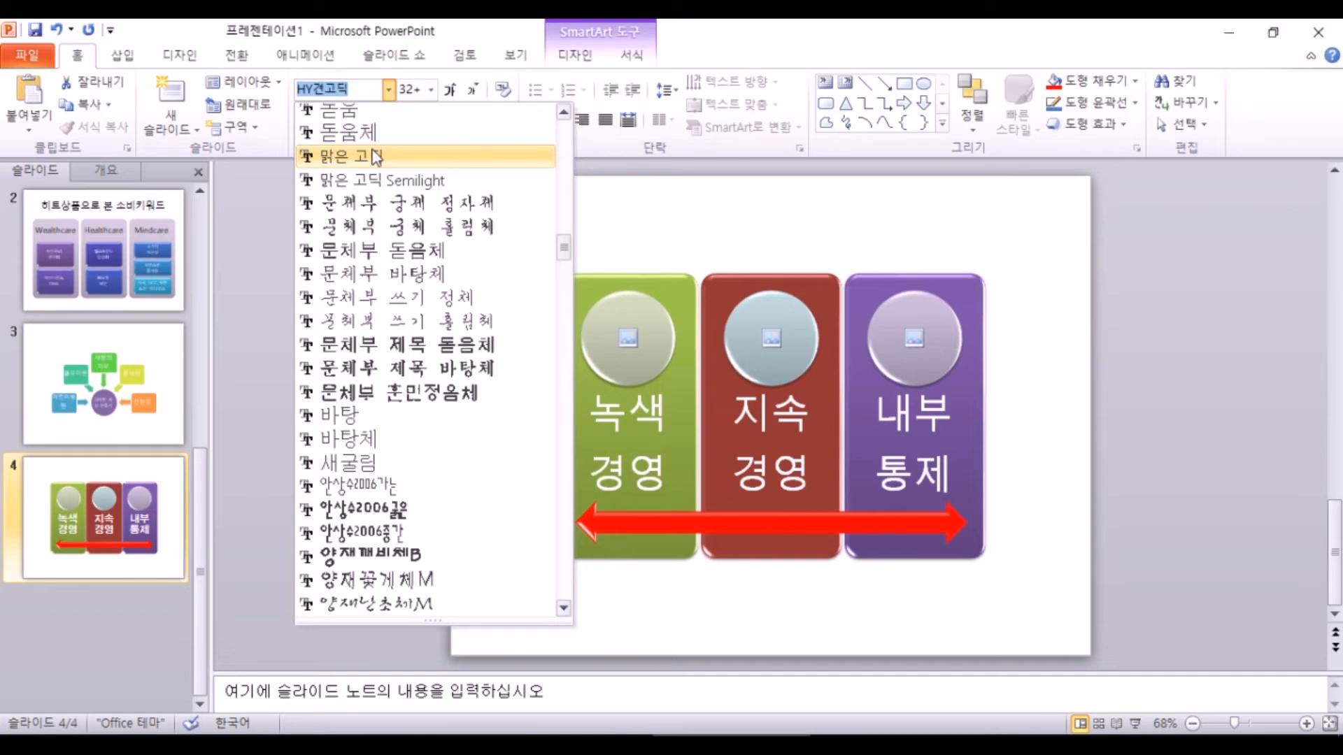
{"action": "scroll", "coordinate": [446, 371], "scroll_direction": "up", "scroll_amount": 12}
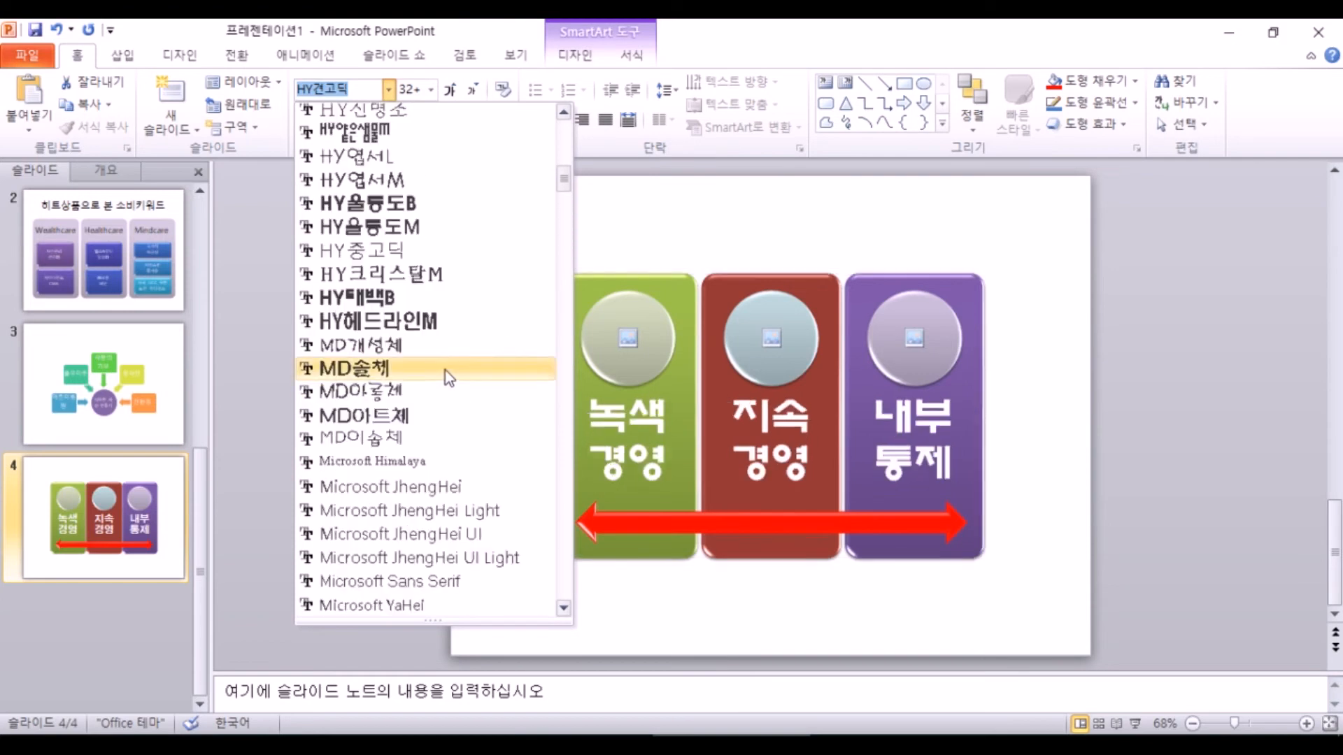
{"action": "scroll", "coordinate": [446, 370], "scroll_direction": "up", "scroll_amount": 10}
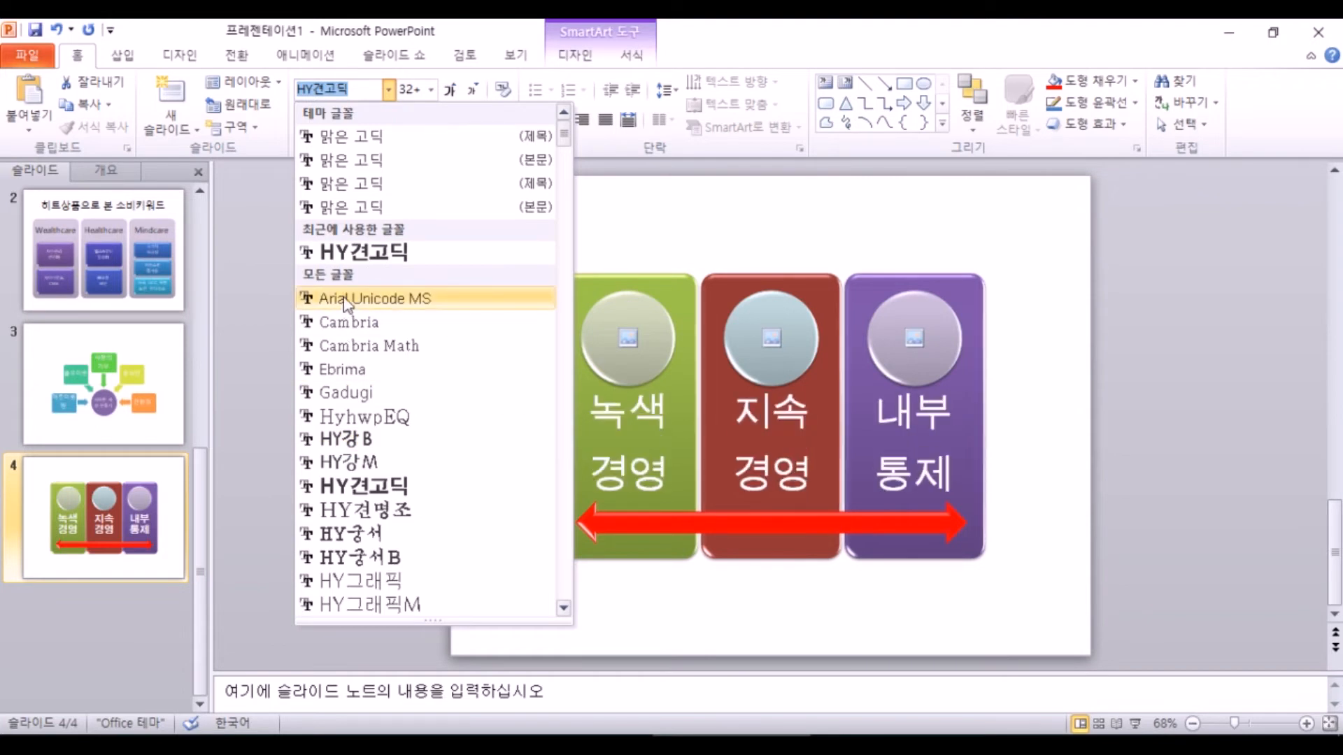
{"action": "left_click", "coordinate": [355, 253]}
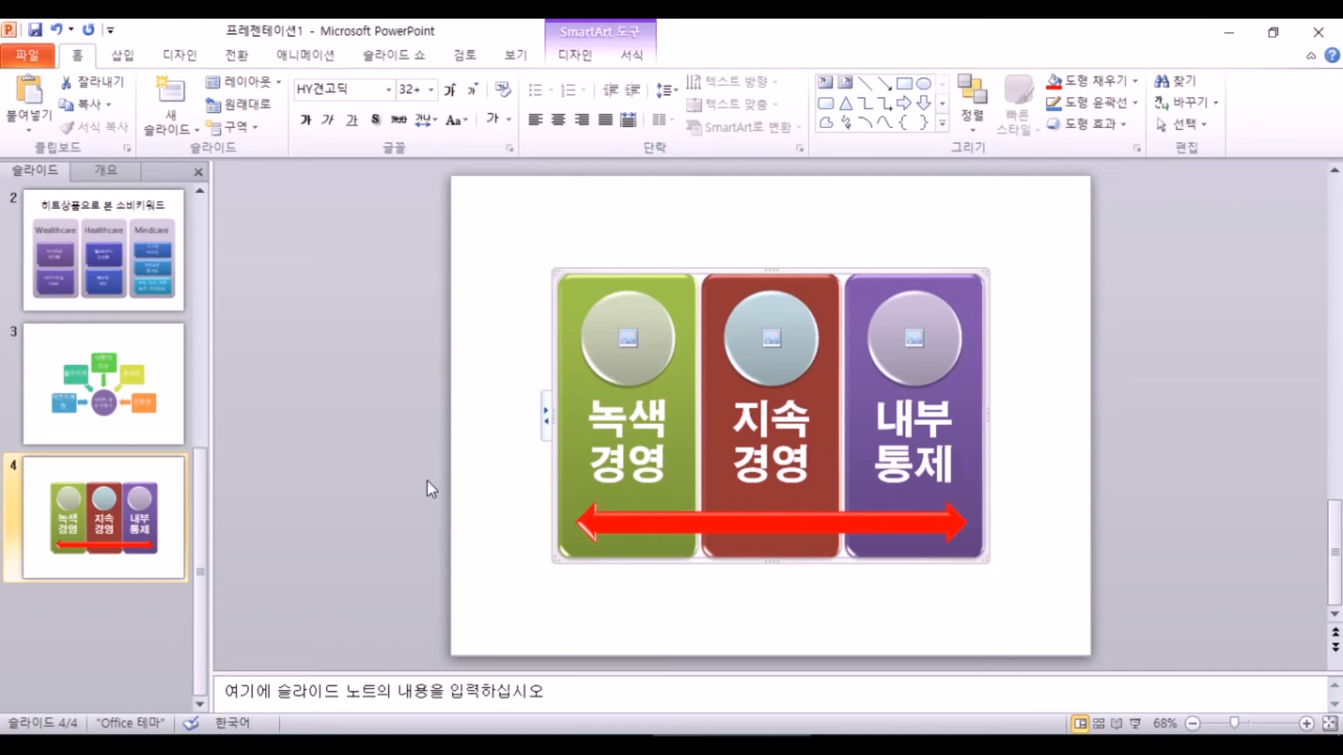
{"action": "left_click", "coordinate": [426, 481]}
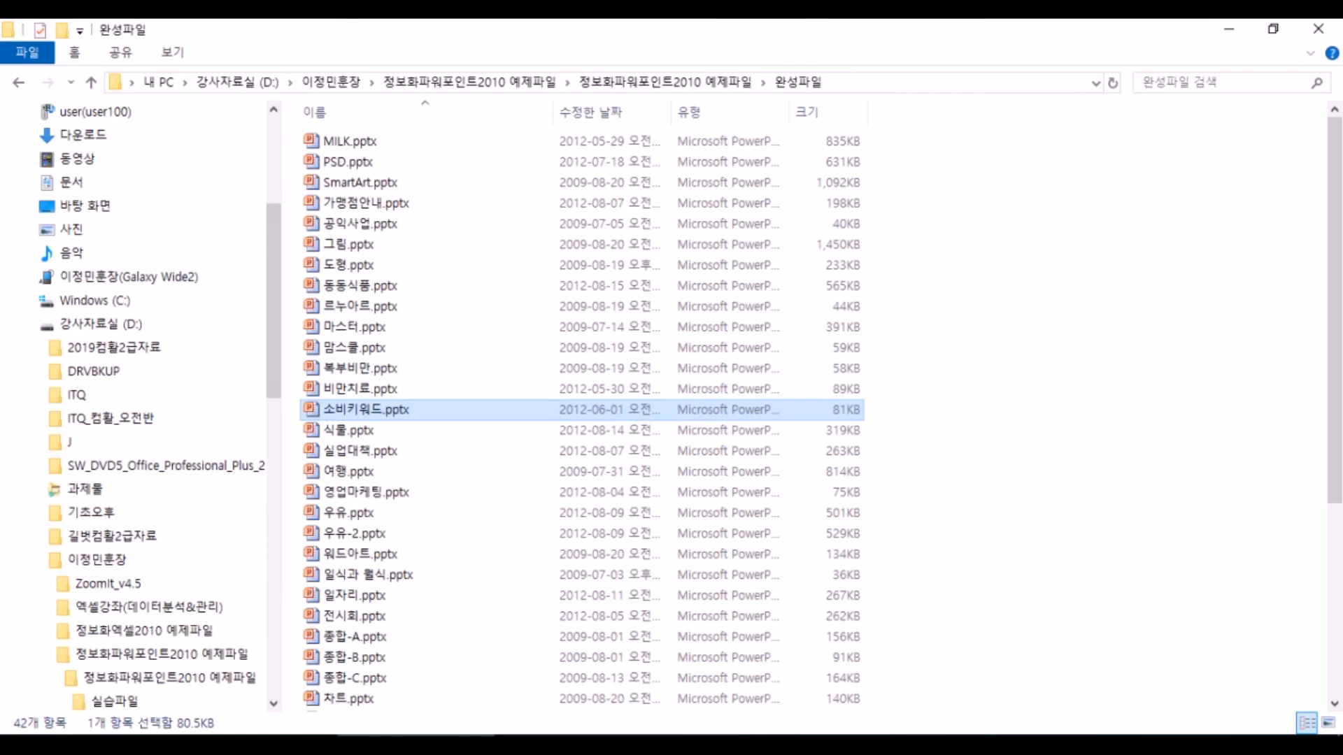
- Open the connected Galaxy Wide2 phone from 내 PC in File Explorer to view its storage drives
{"action": "left_click", "coordinate": [28, 326]}
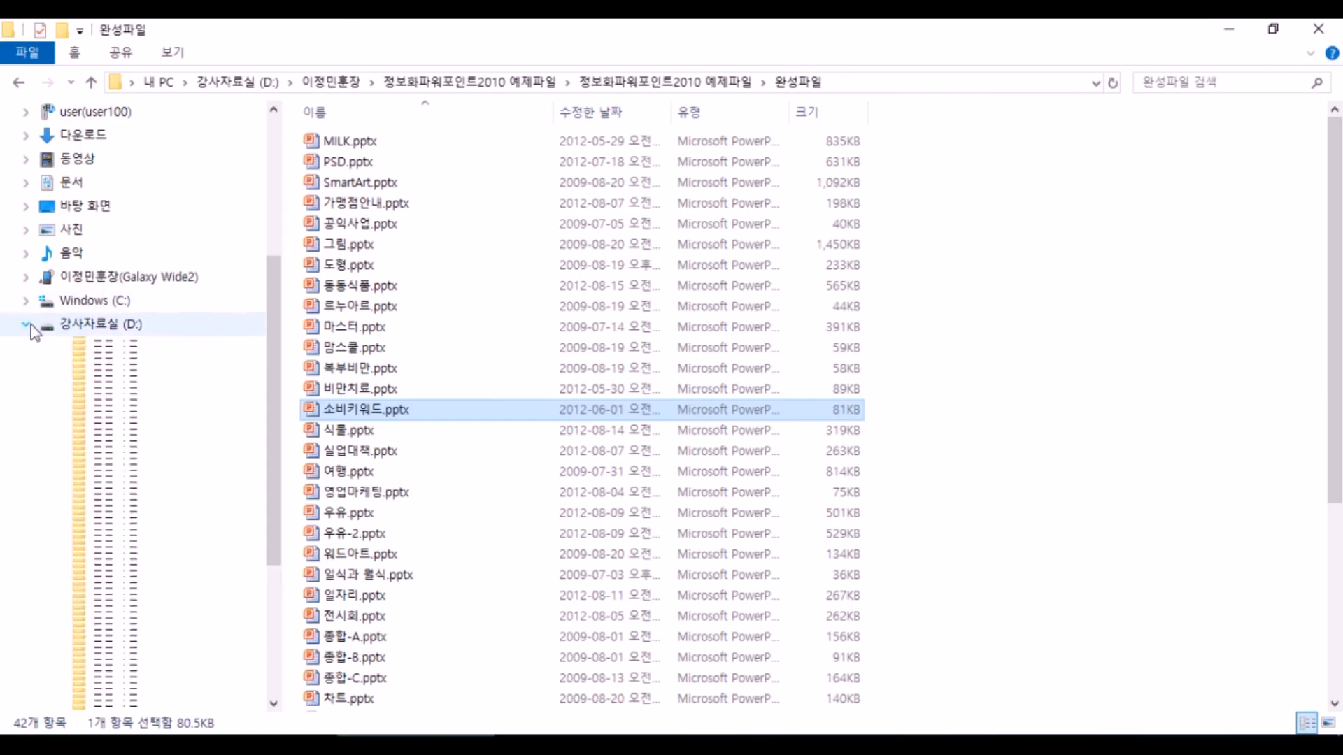
{"action": "scroll", "coordinate": [75, 336], "scroll_direction": "up", "scroll_amount": 4}
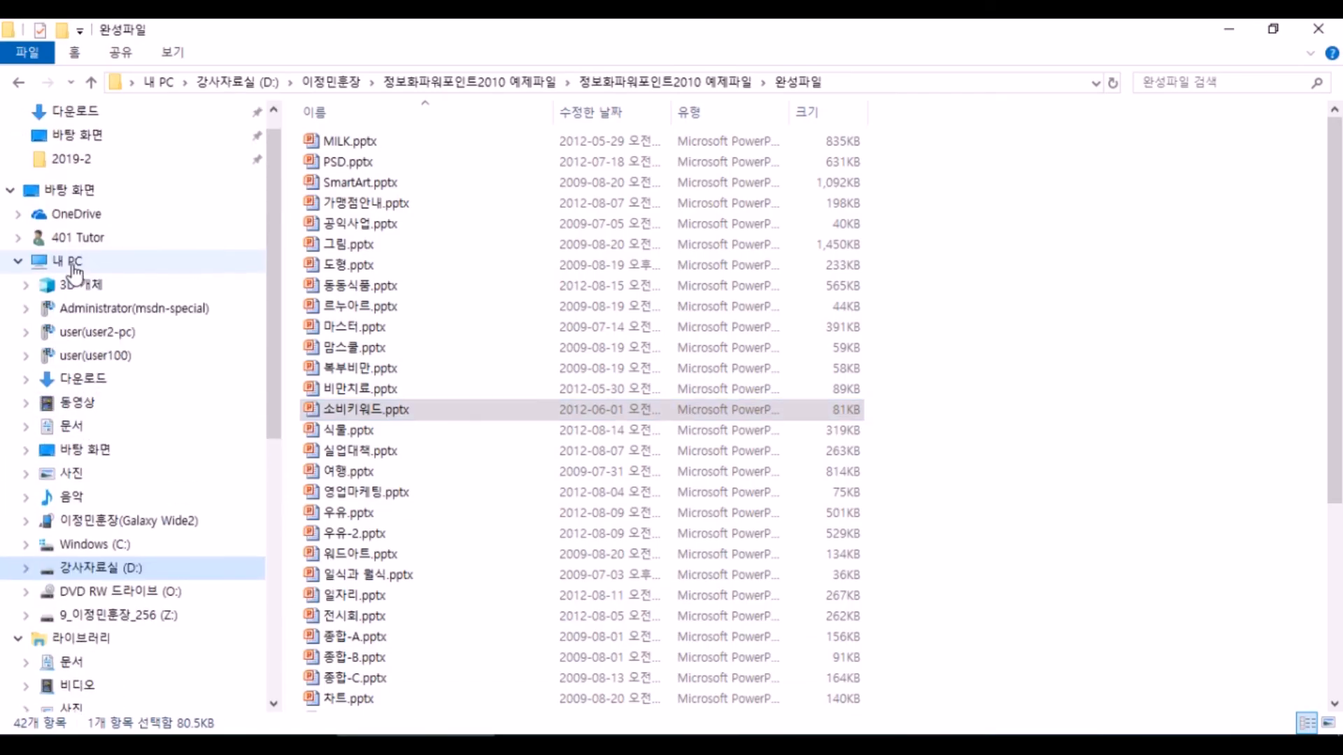
{"action": "left_click", "coordinate": [73, 263]}
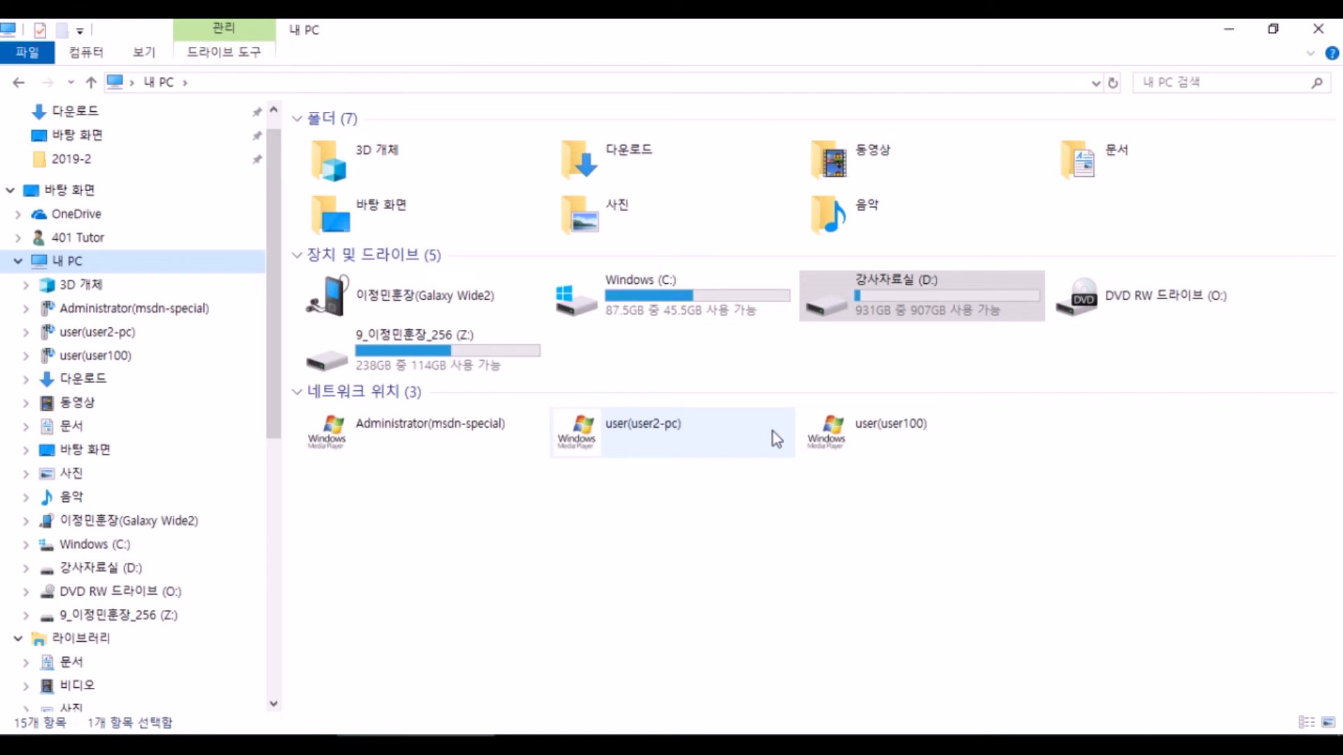
{"action": "double_click", "coordinate": [435, 313]}
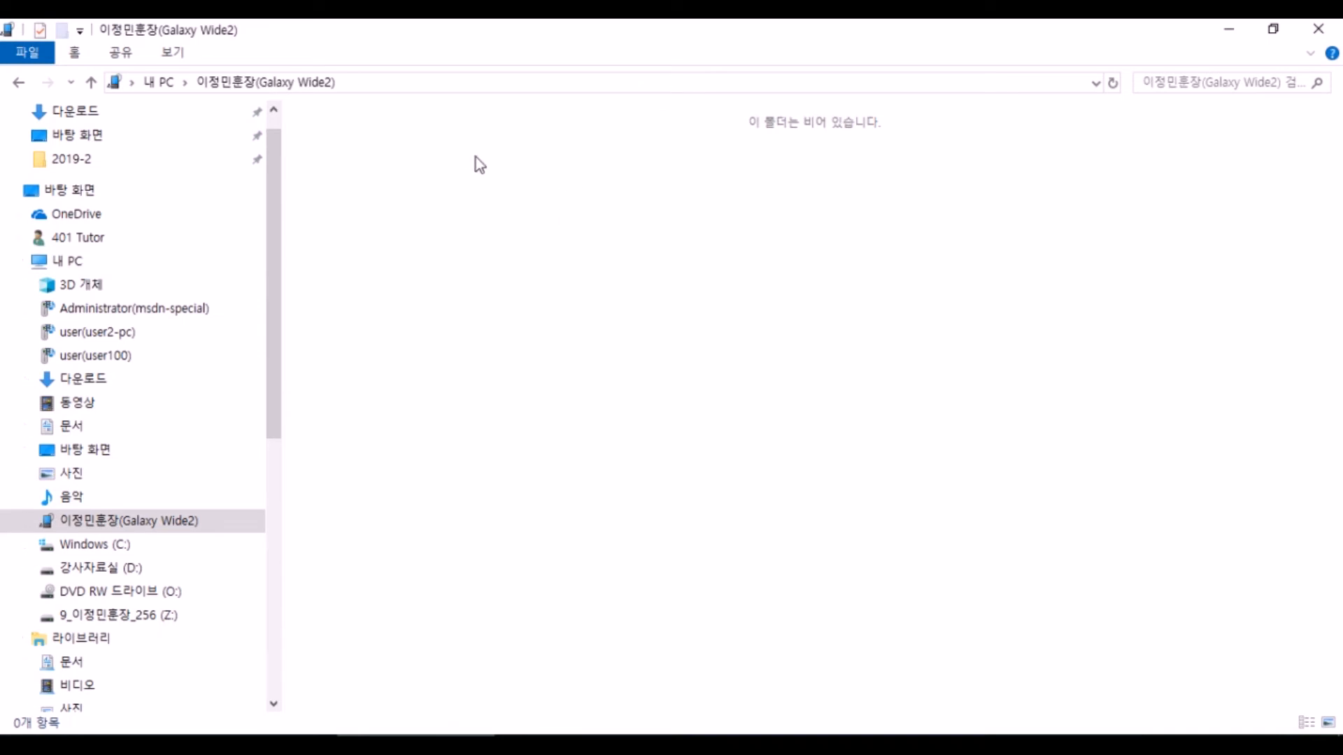
{"action": "left_click", "coordinate": [73, 270]}
{"action": "double_click", "coordinate": [404, 284]}
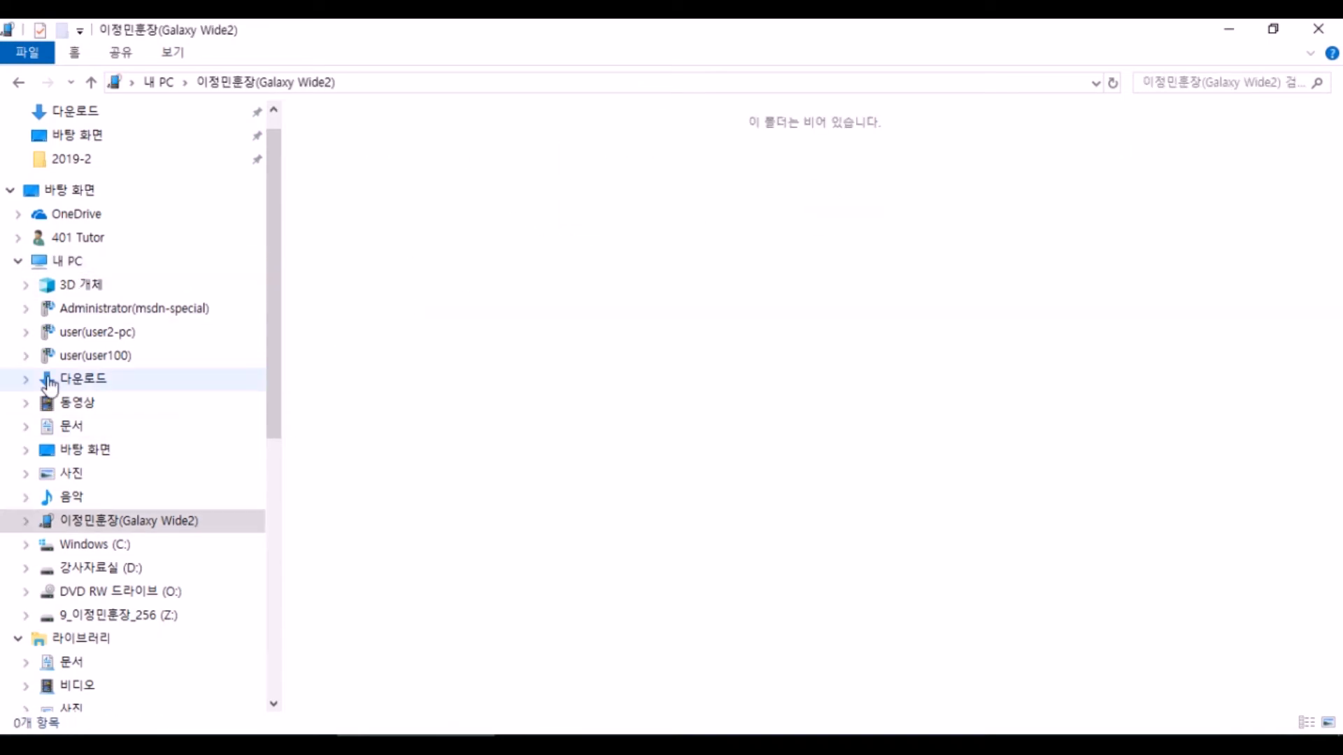
{"action": "left_click", "coordinate": [67, 261]}
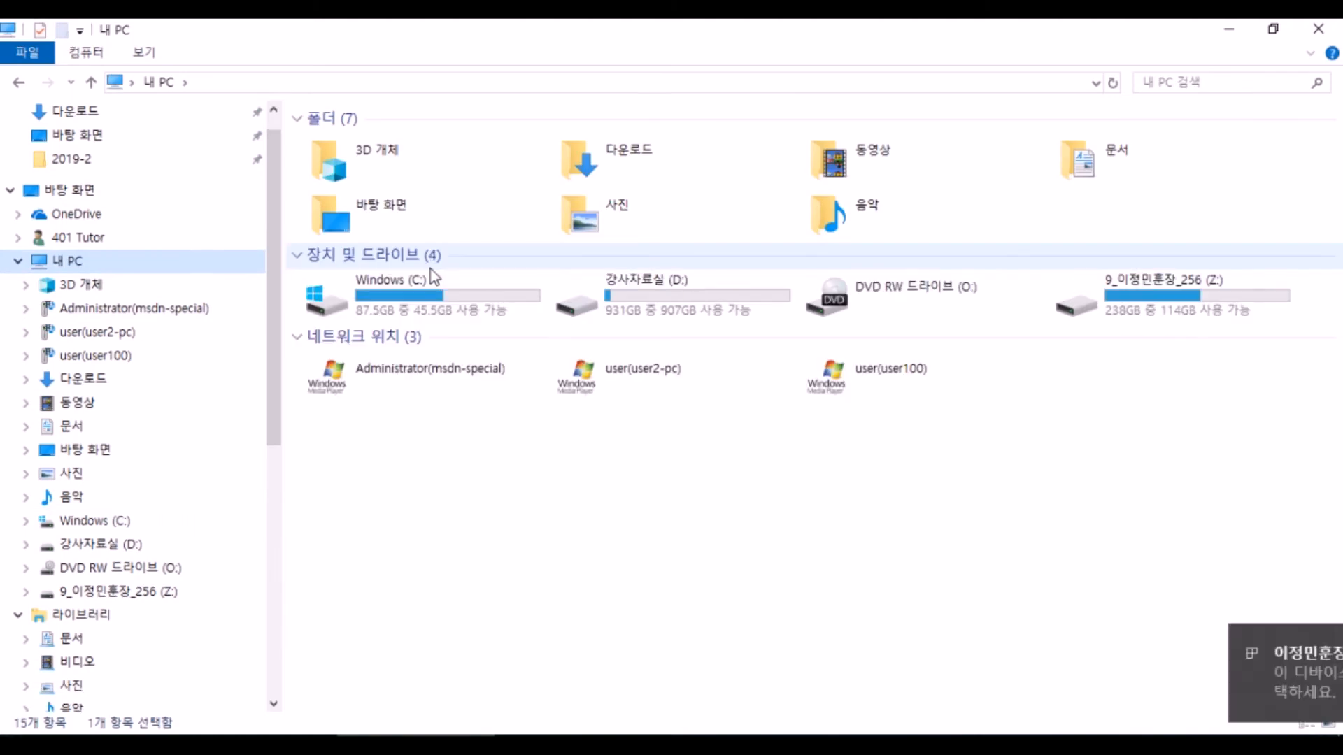
{"action": "double_click", "coordinate": [428, 302]}
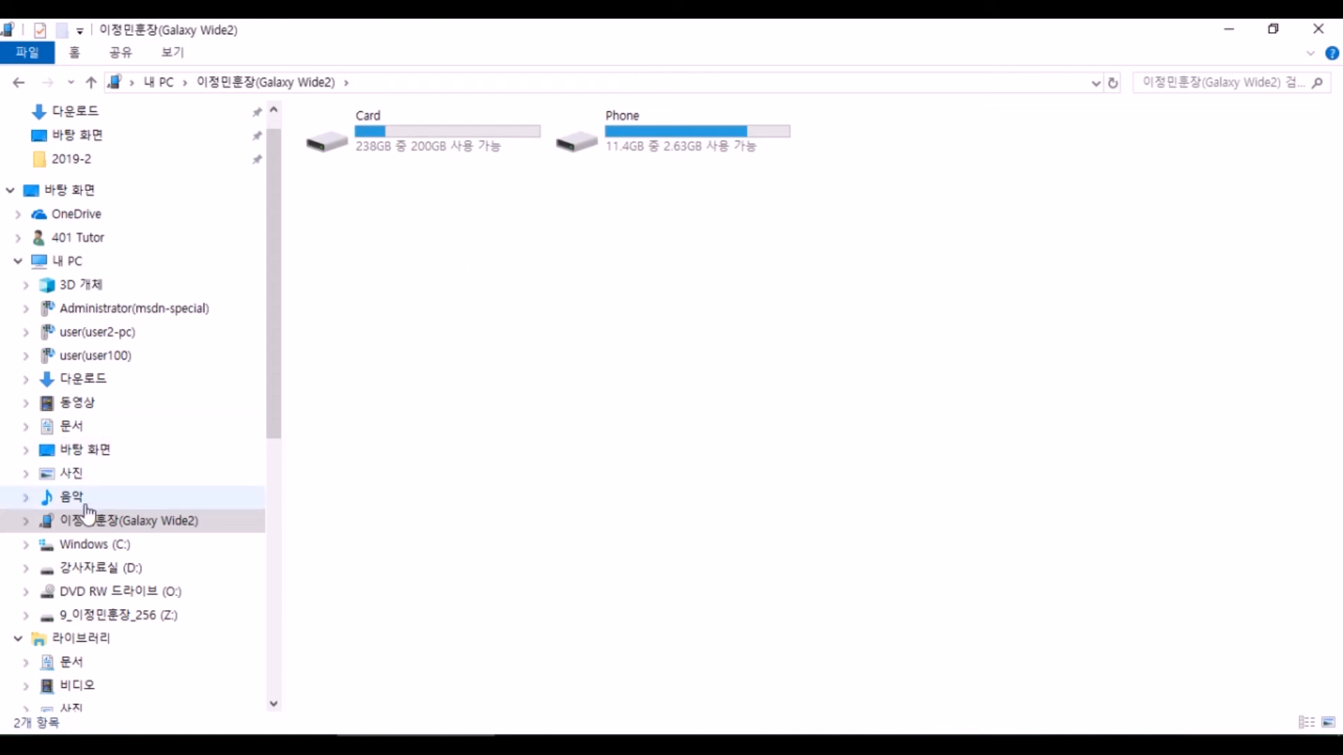
- Compare the phone's Card and Phone storage drives
{"action": "left_click", "coordinate": [677, 139]}
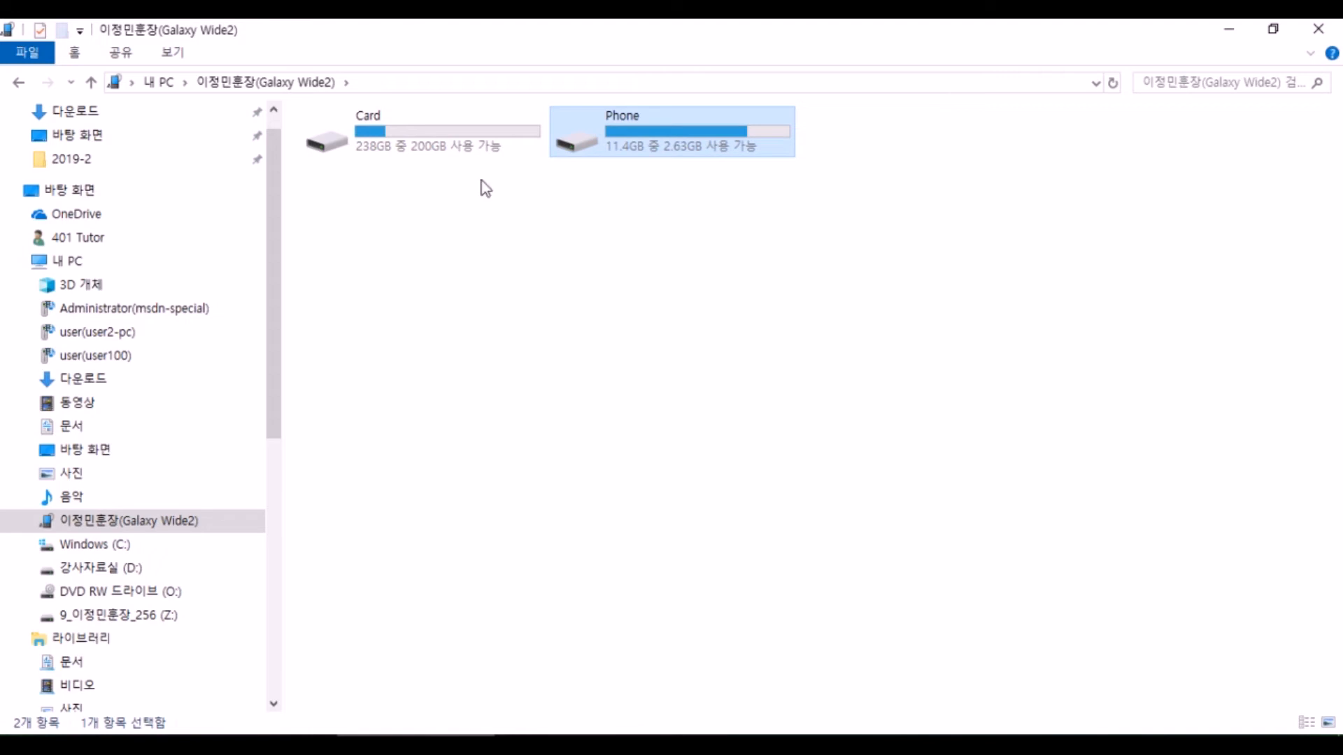
{"action": "left_click", "coordinate": [426, 154]}
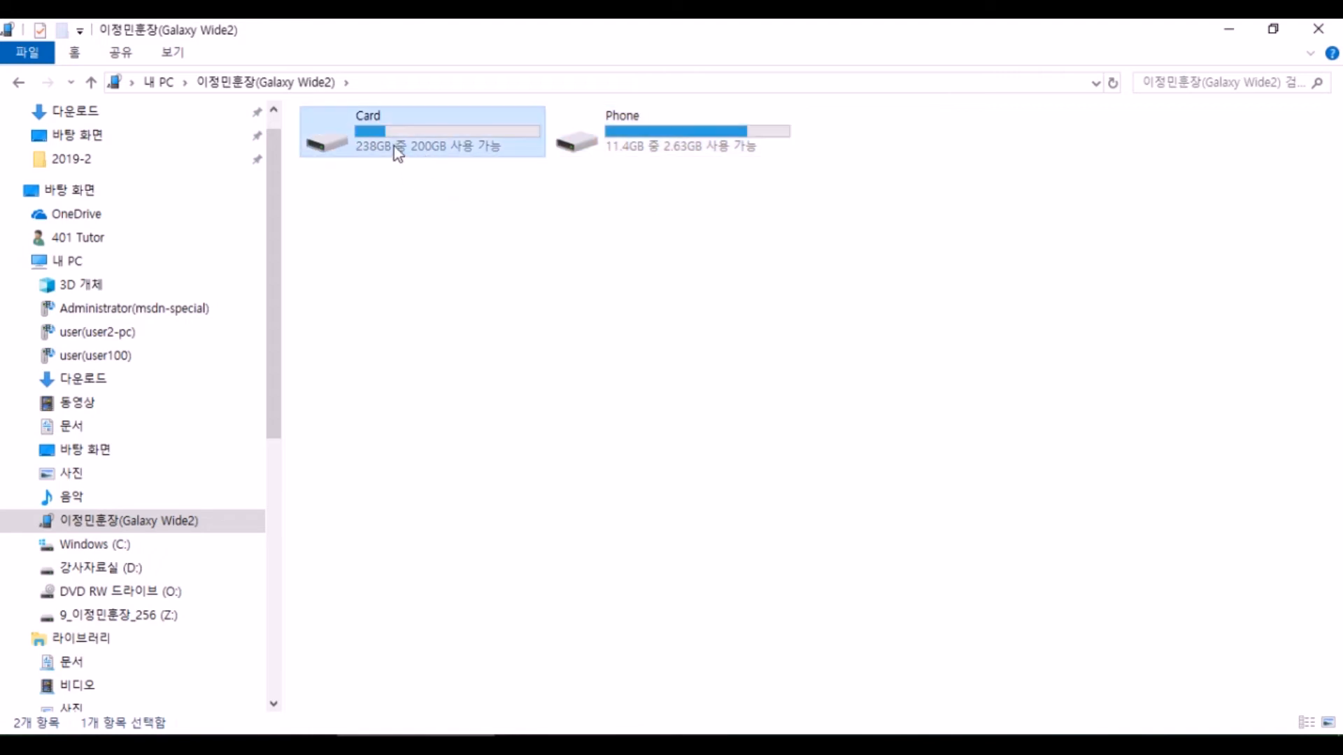
{"action": "mouse_move", "coordinate": [394, 147]}
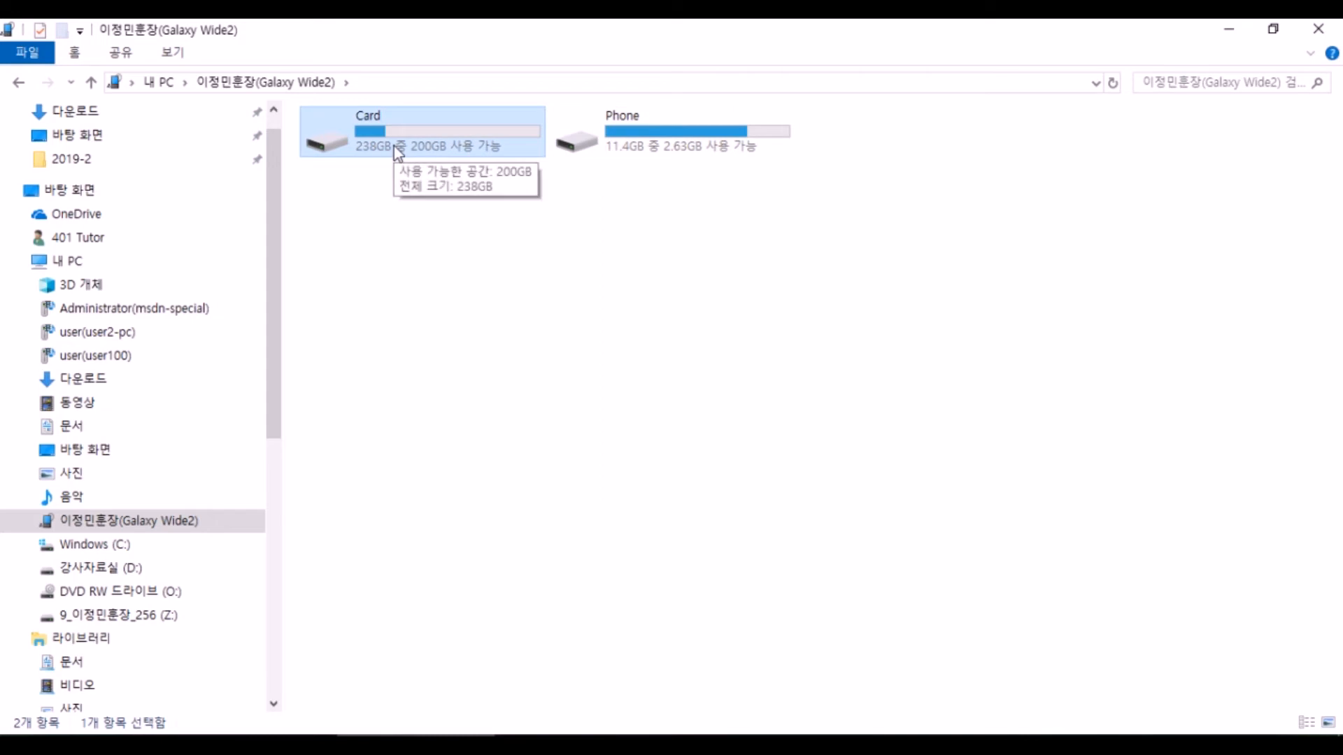
{"action": "left_click", "coordinate": [558, 140]}
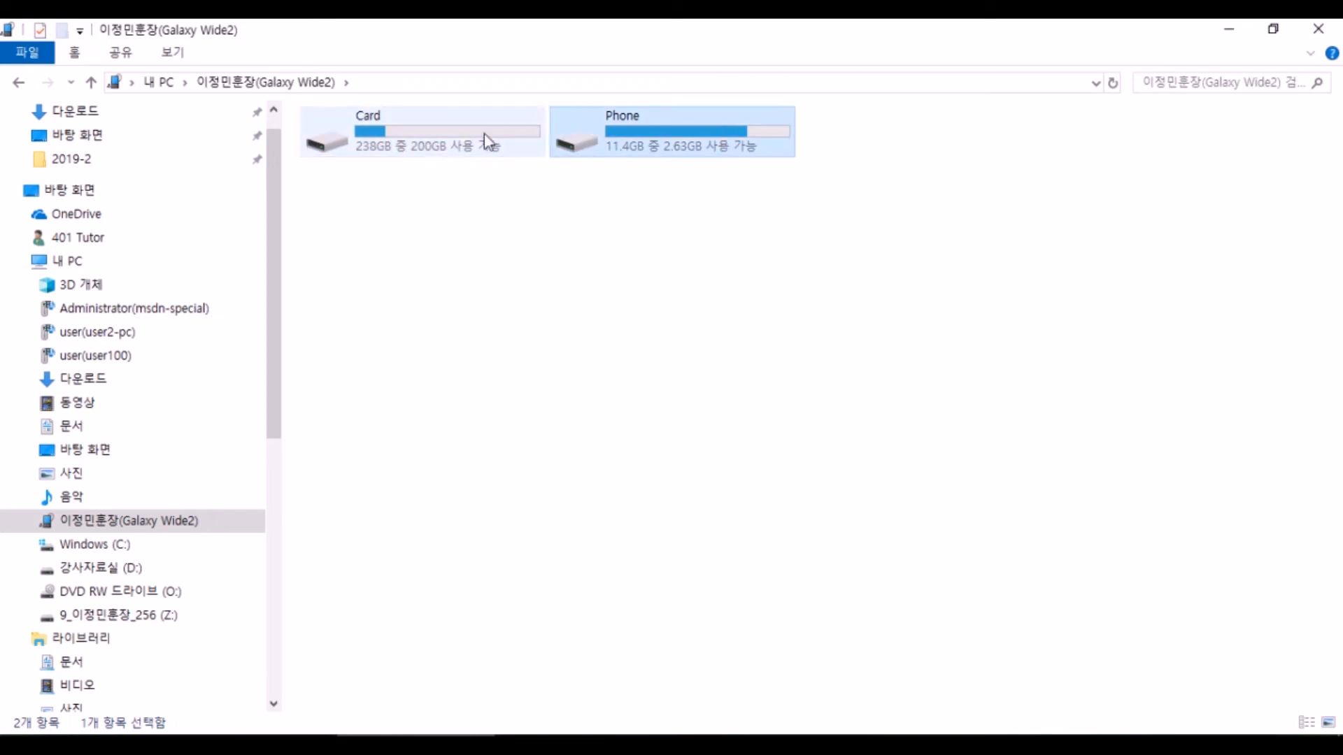
{"action": "left_click", "coordinate": [435, 145]}
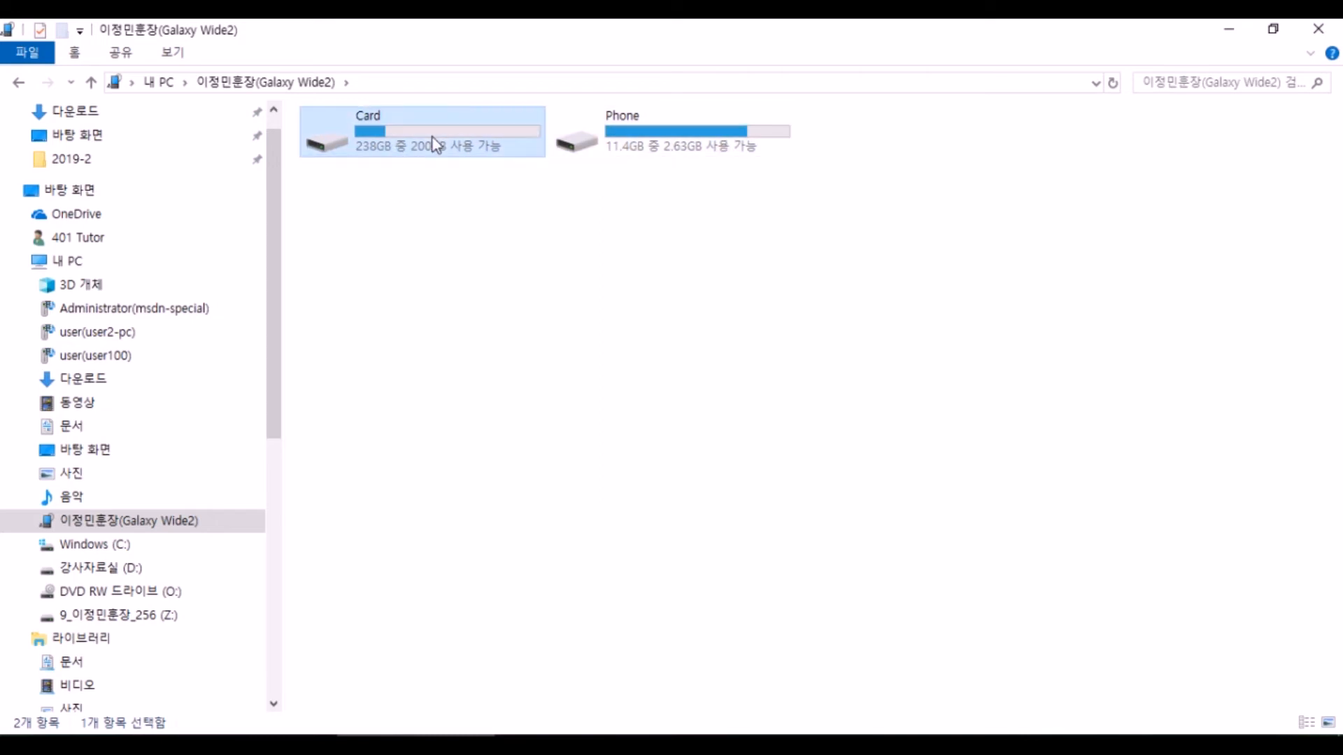
{"action": "left_click", "coordinate": [617, 146]}
{"action": "left_click", "coordinate": [467, 134]}
- Look inside the DCIM folder of the phone's Phone storage and return to the device's storage overview
{"action": "double_click", "coordinate": [615, 133]}
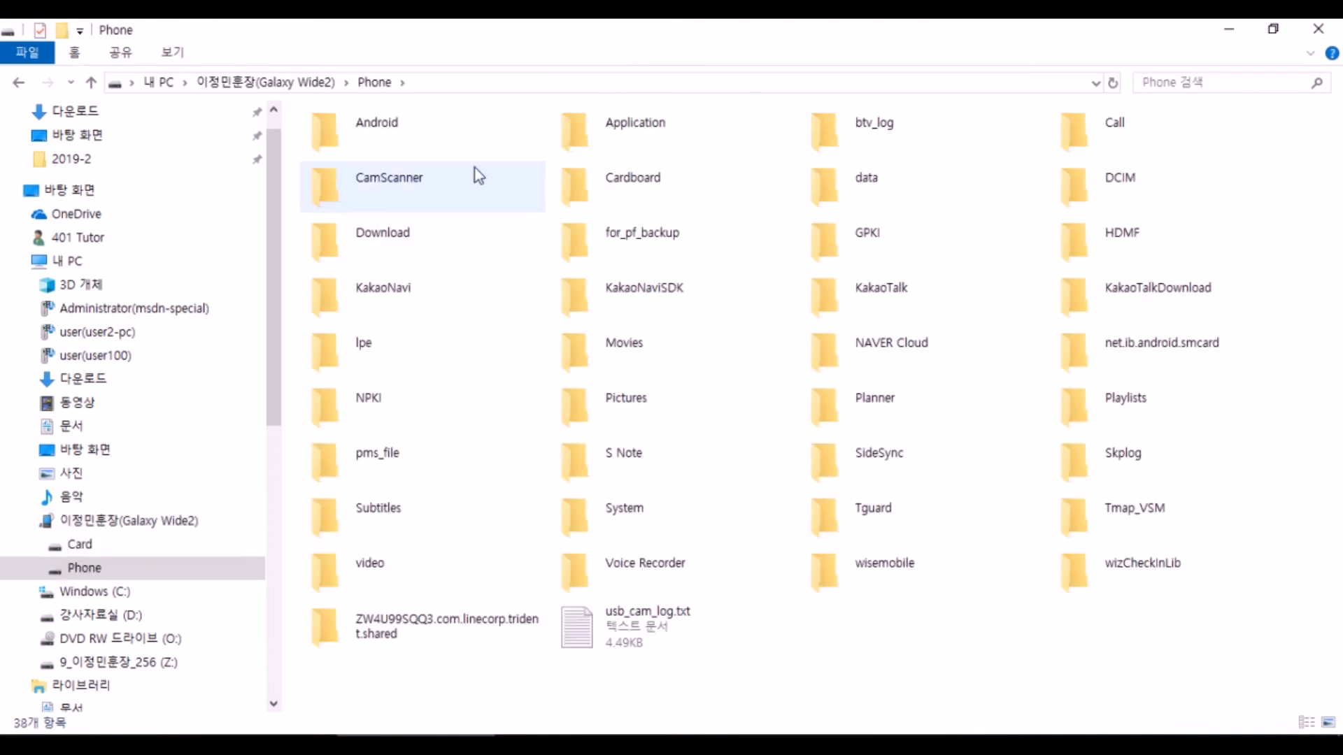
{"action": "key", "text": "alt+Left"}
{"action": "double_click", "coordinate": [624, 126]}
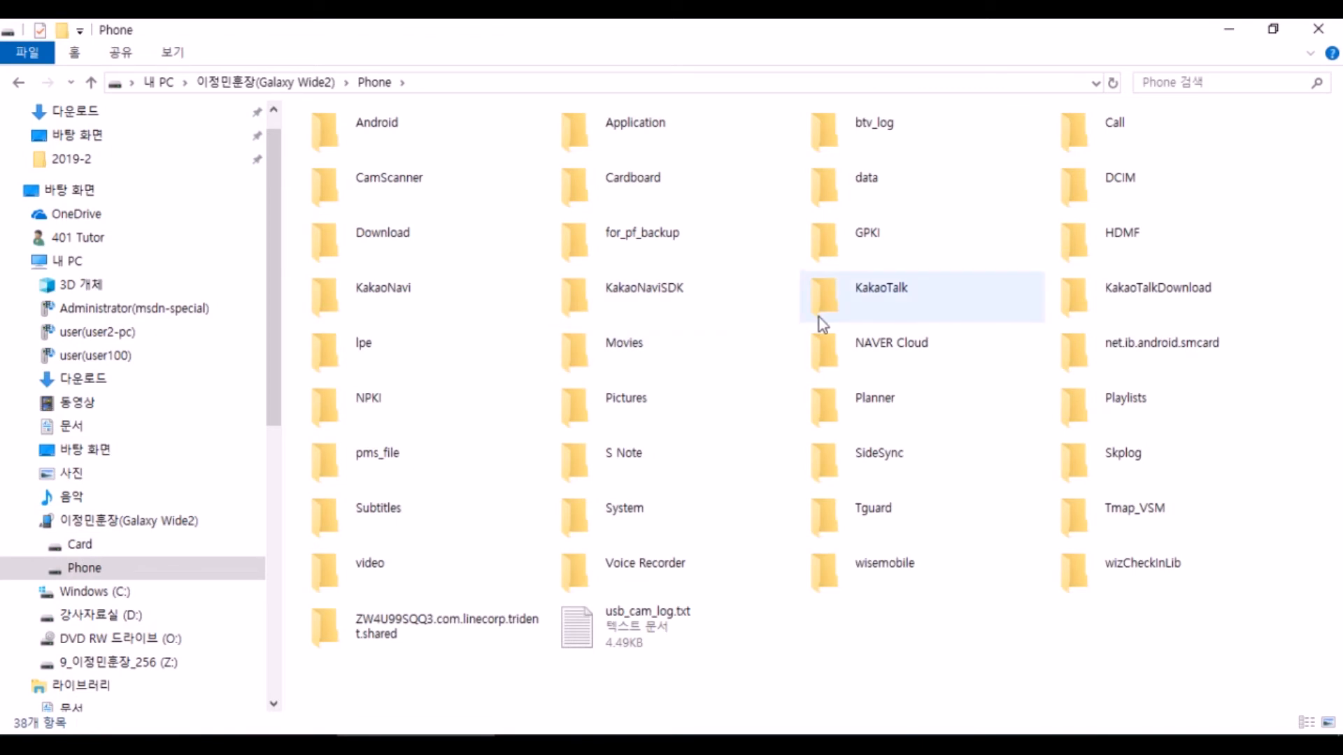
{"action": "left_click", "coordinate": [1119, 195]}
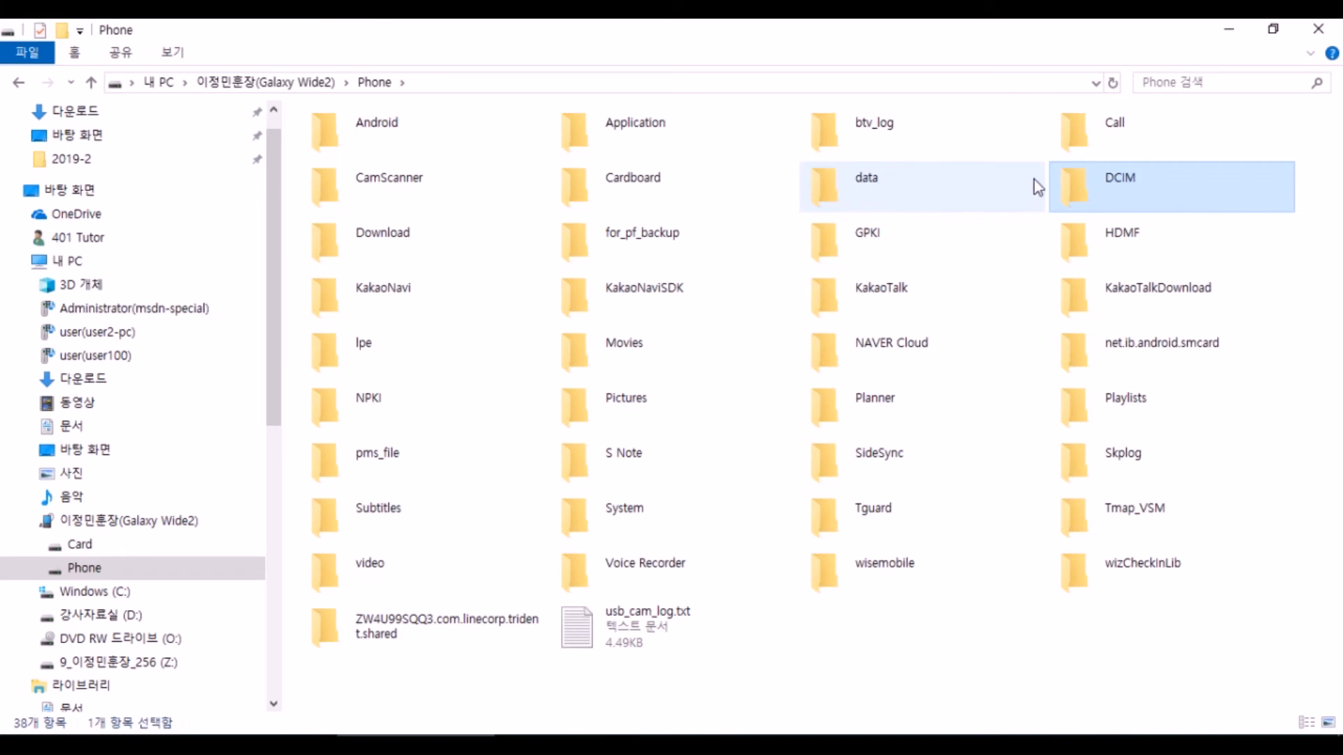
{"action": "double_click", "coordinate": [1067, 186]}
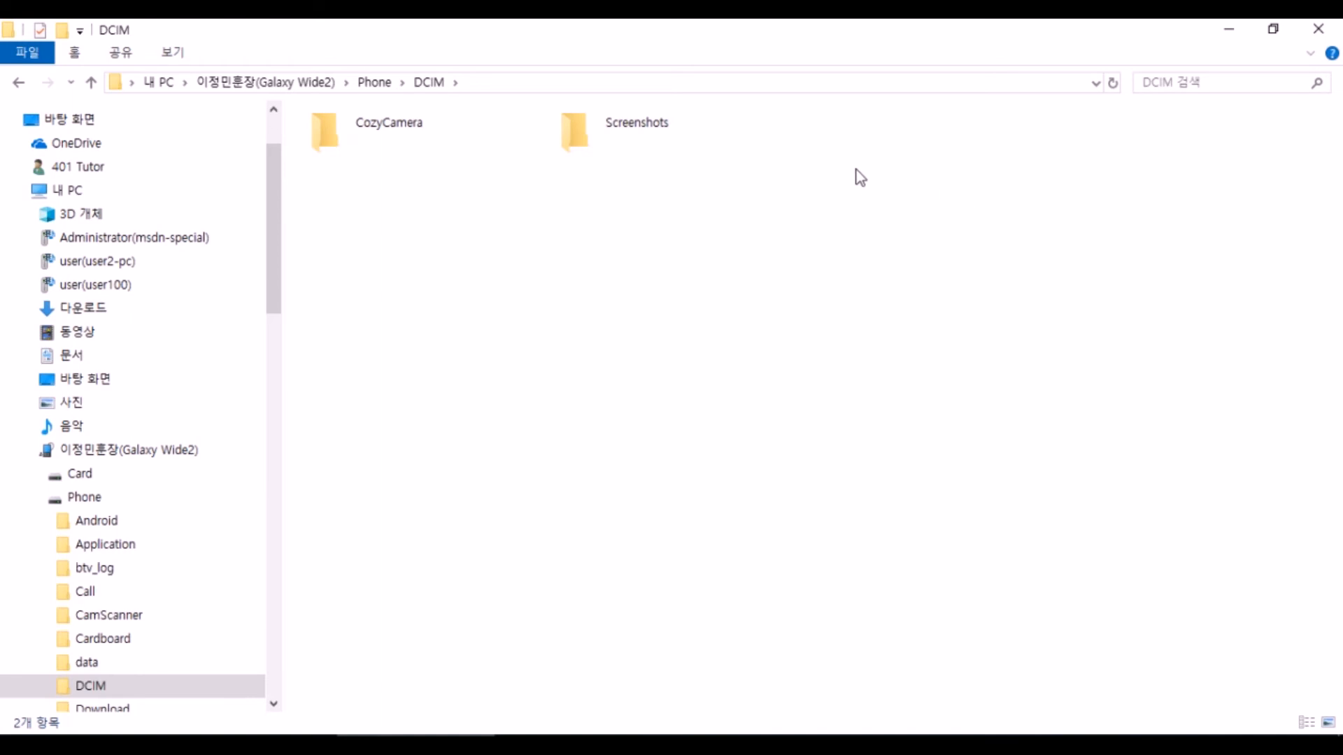
{"action": "key", "text": "BackSpace"}
{"action": "key", "text": "BackSpace"}
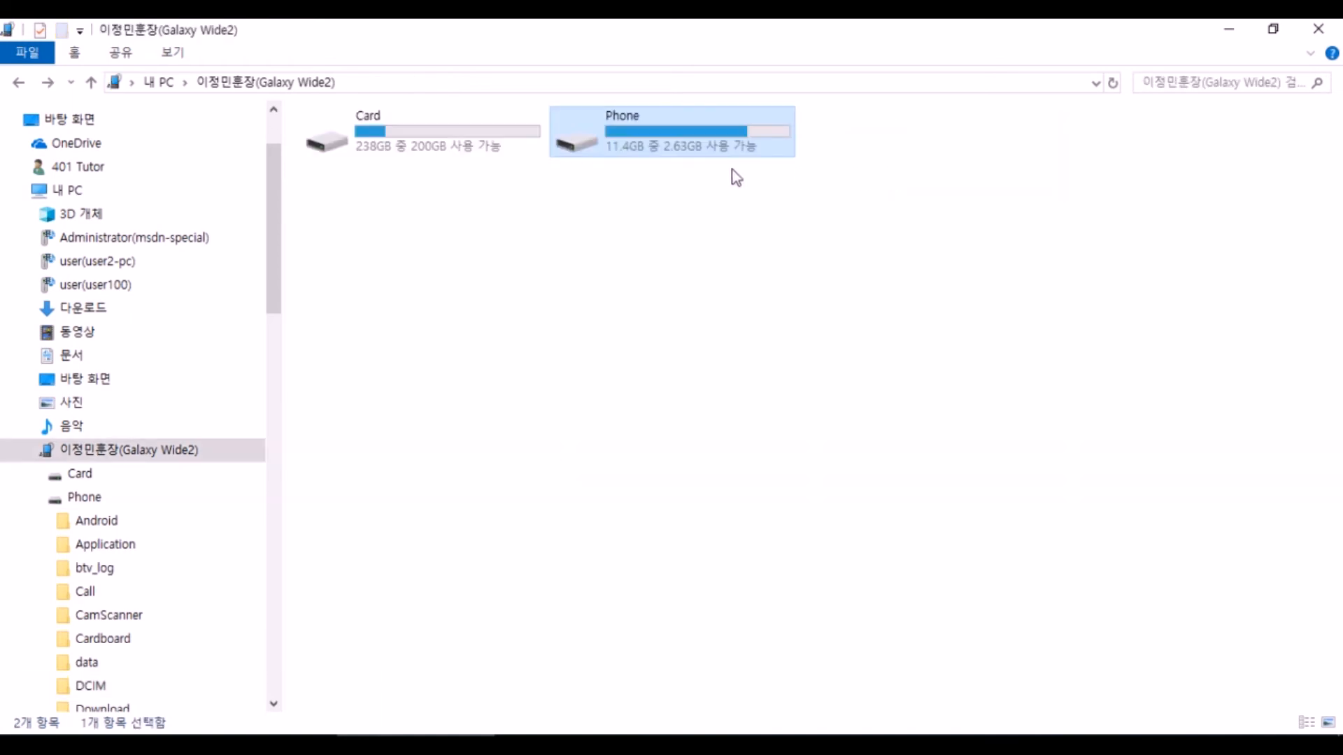
- Open the Camera folder inside DCIM on the phone's Card storage and look through its photos and videos
{"action": "double_click", "coordinate": [427, 122]}
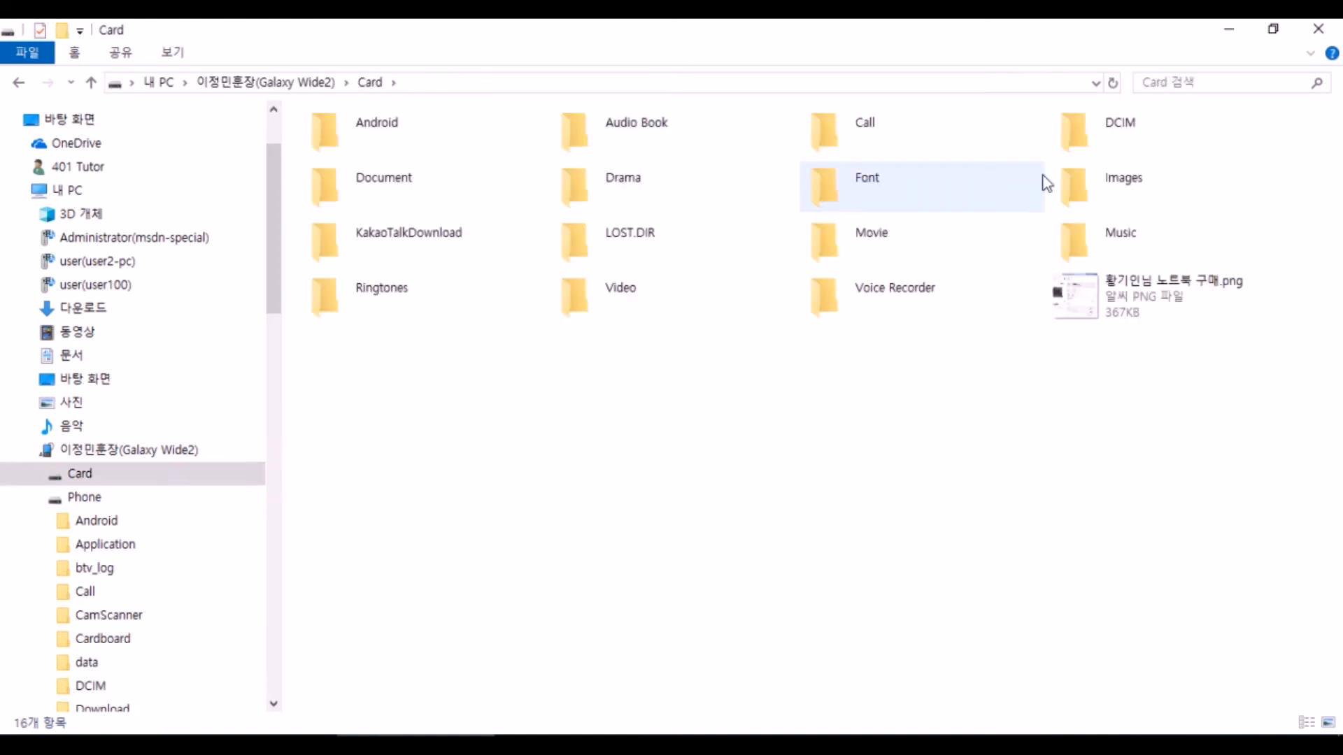
{"action": "left_click", "coordinate": [1102, 133]}
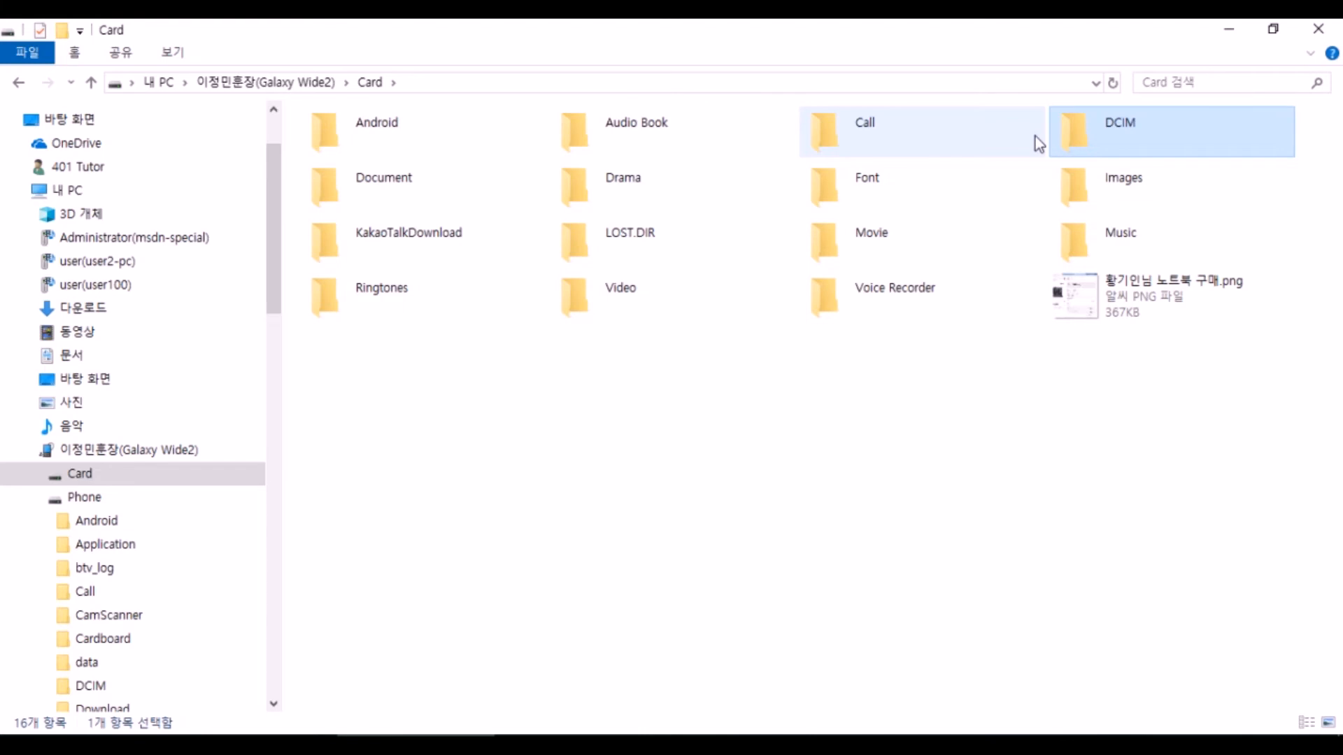
{"action": "double_click", "coordinate": [1069, 138]}
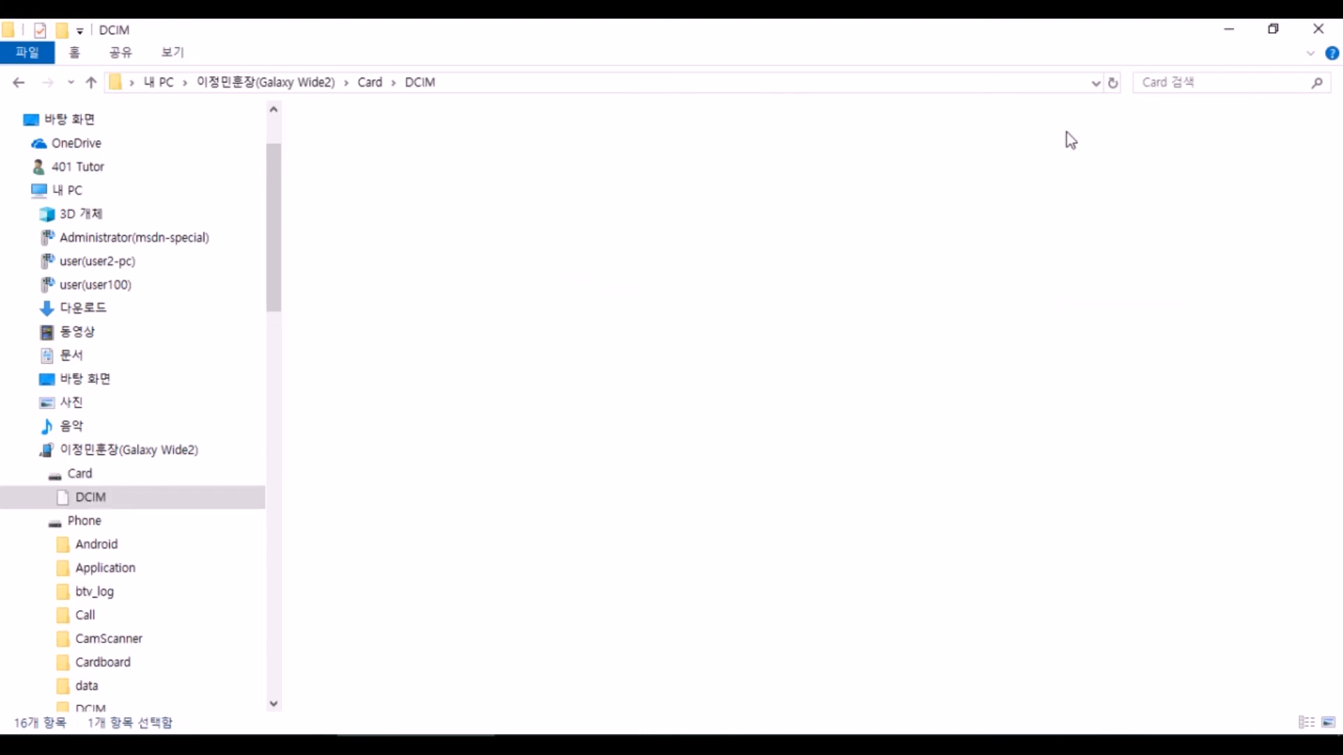
{"action": "left_click", "coordinate": [598, 130]}
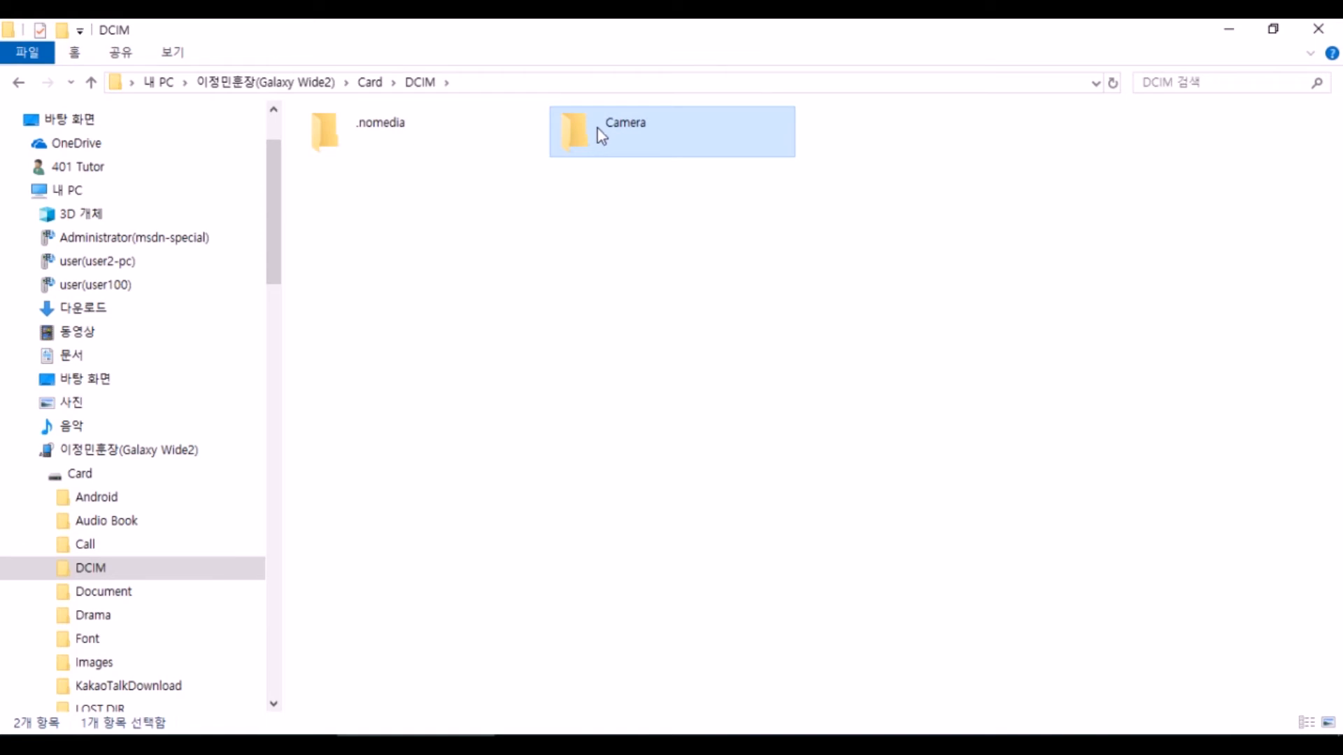
{"action": "double_click", "coordinate": [597, 128]}
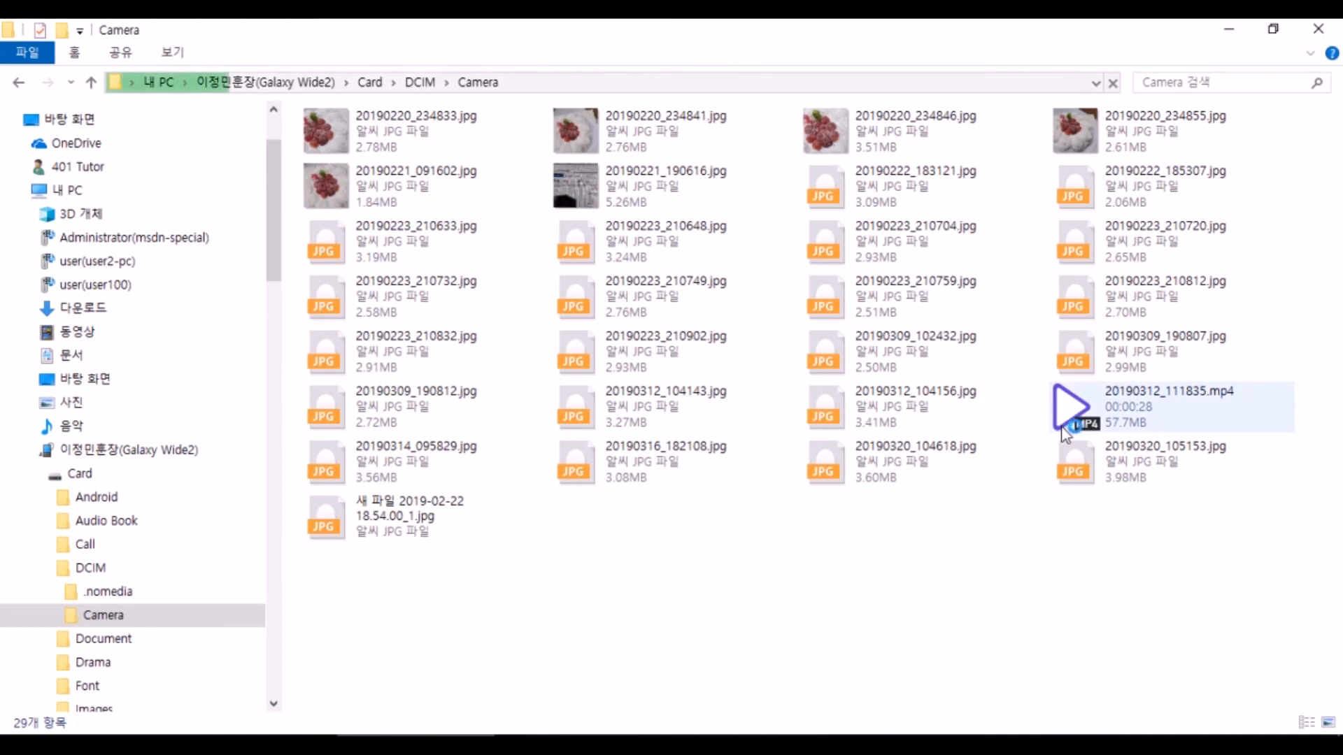
{"action": "left_click", "coordinate": [1089, 431]}
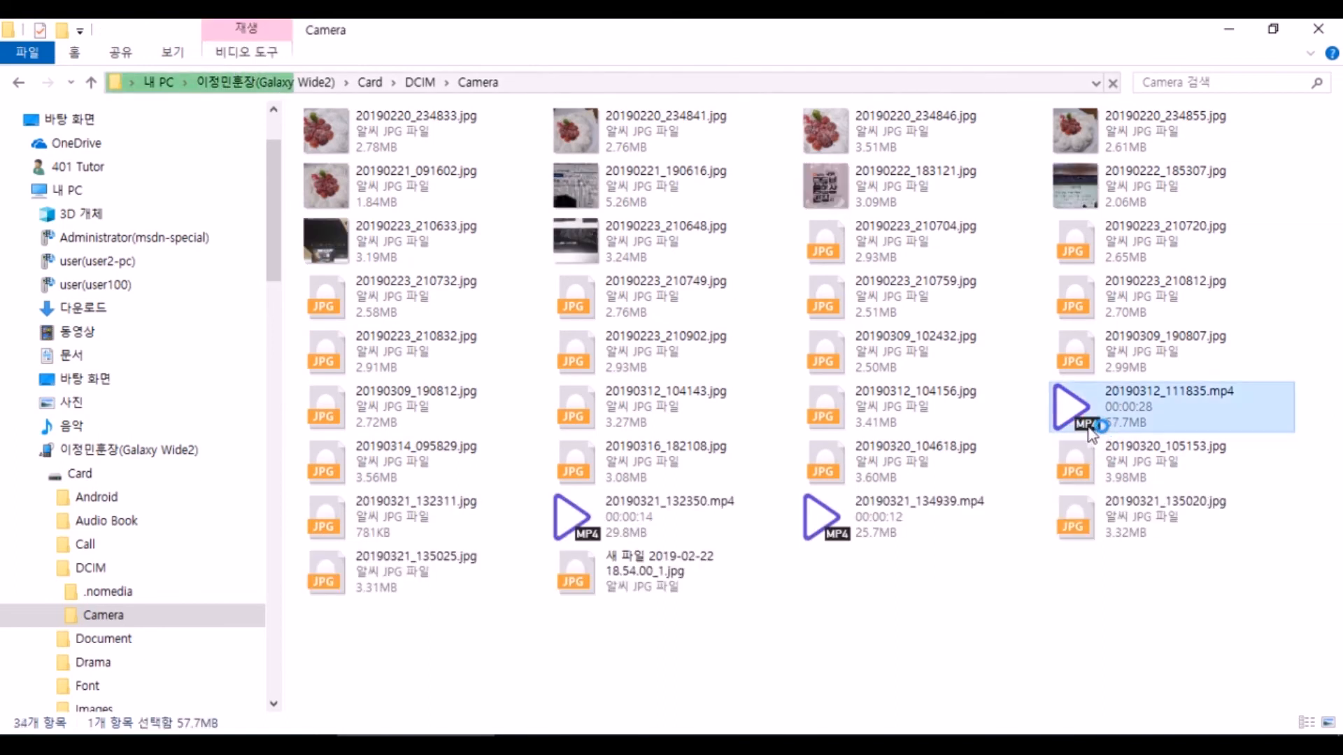
{"action": "left_click", "coordinate": [883, 201]}
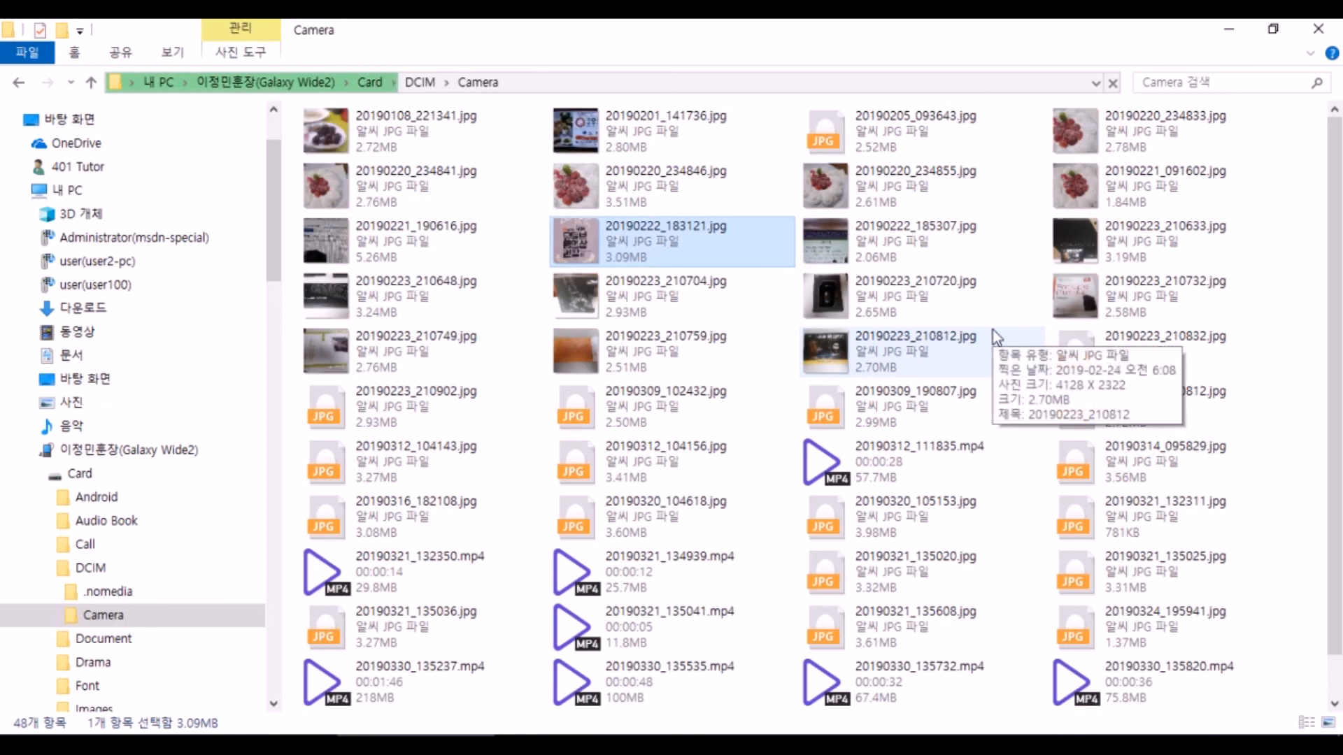
- Switch to PowerPoint, try filling the 녹색경영 column's circle with a photo from the phone's Card storage, and delete that picture
{"action": "left_click", "coordinate": [721, 746]}
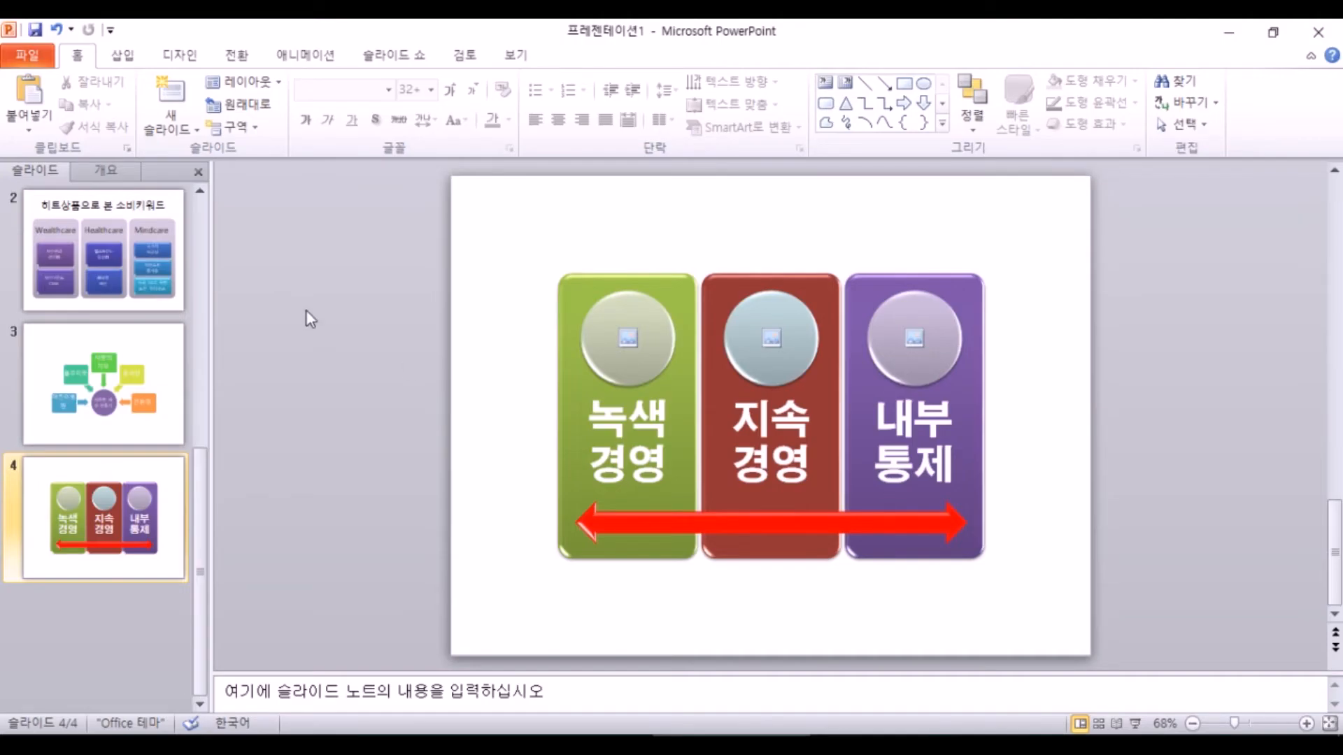
{"action": "left_click", "coordinate": [626, 339]}
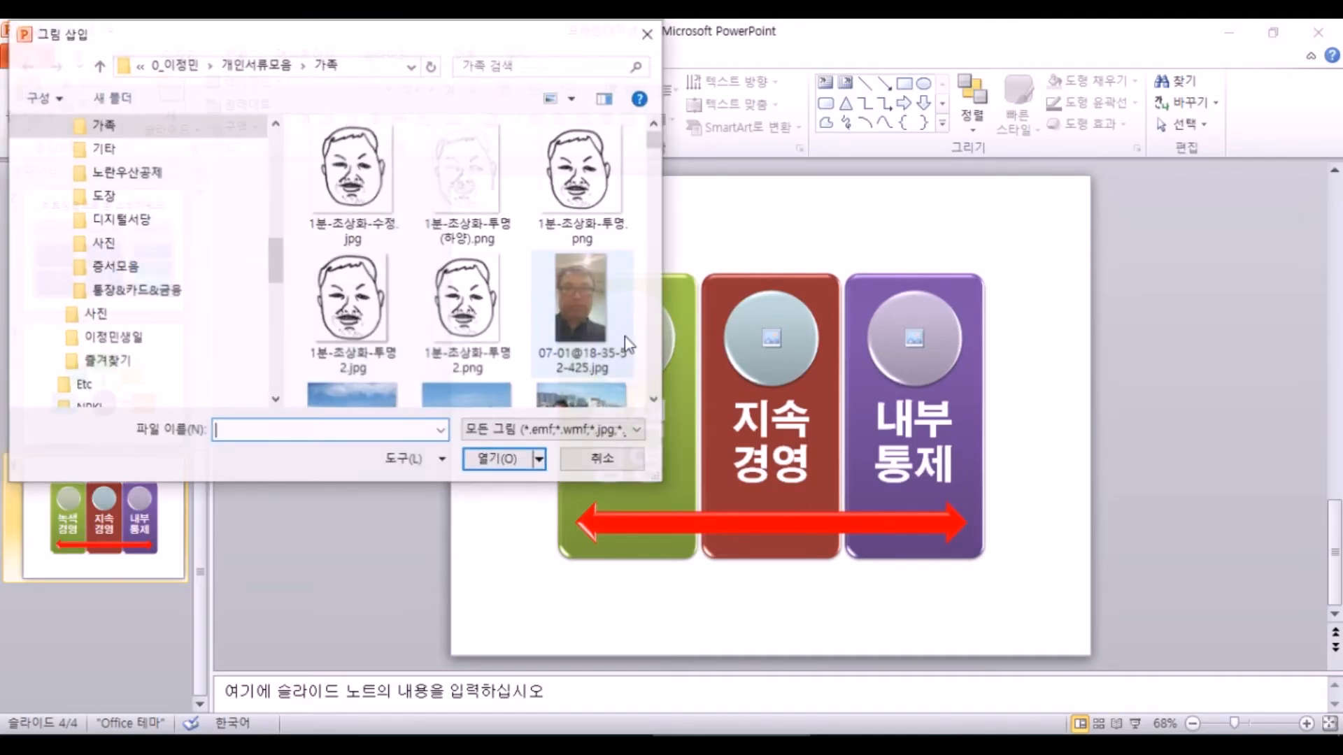
{"action": "scroll", "coordinate": [280, 282], "scroll_direction": "up", "scroll_amount": 5}
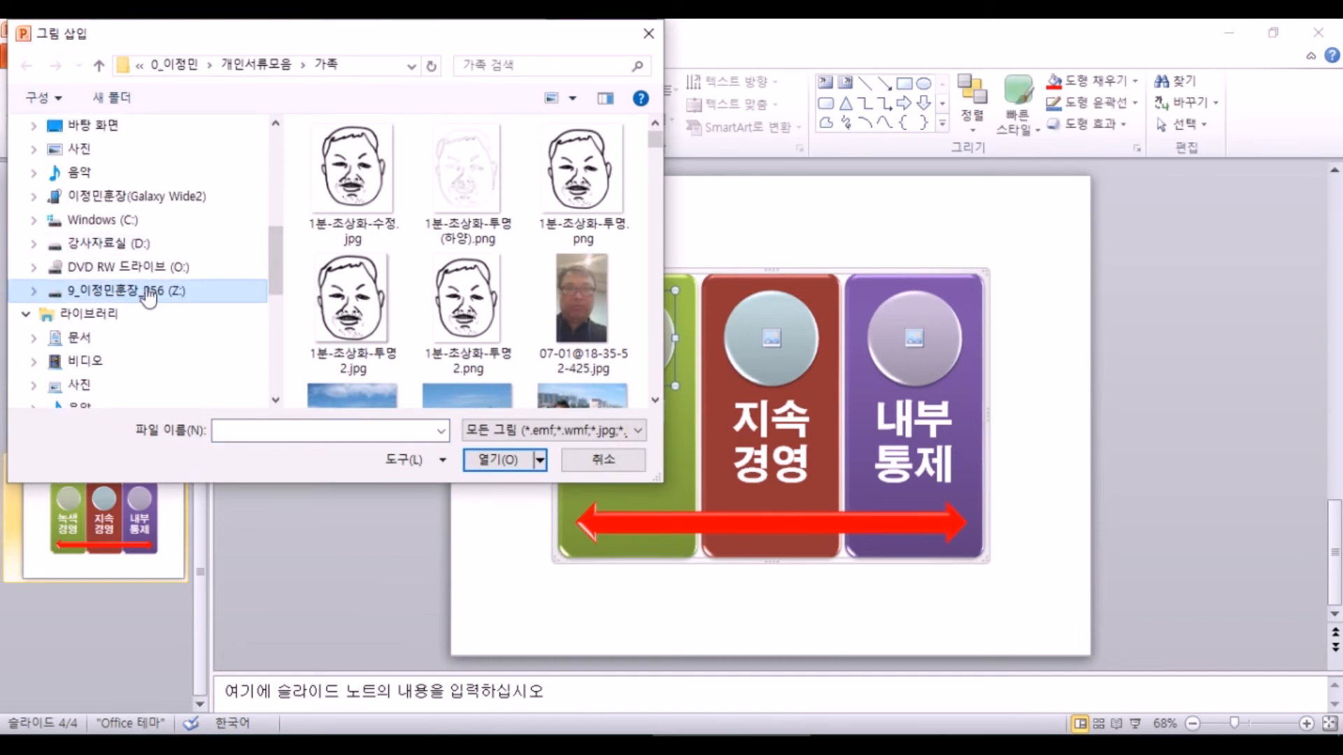
{"action": "left_click", "coordinate": [137, 203]}
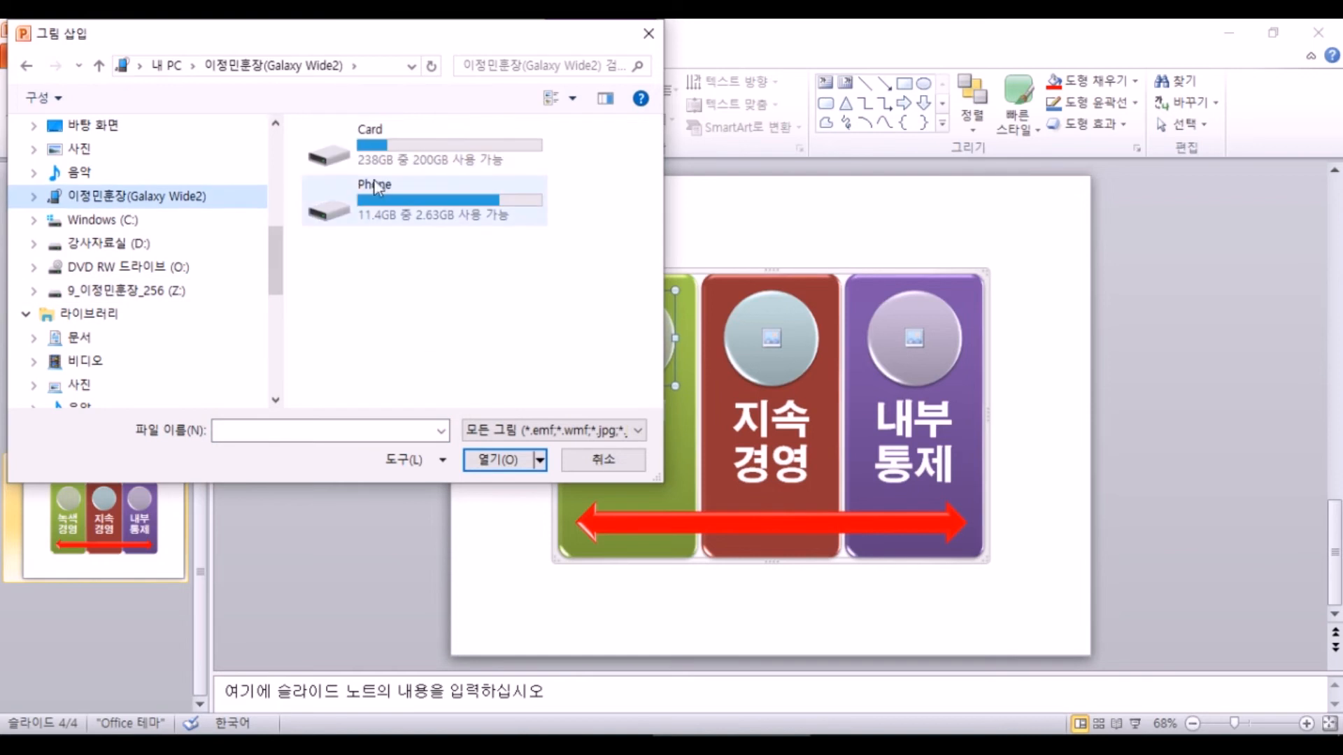
{"action": "double_click", "coordinate": [397, 144]}
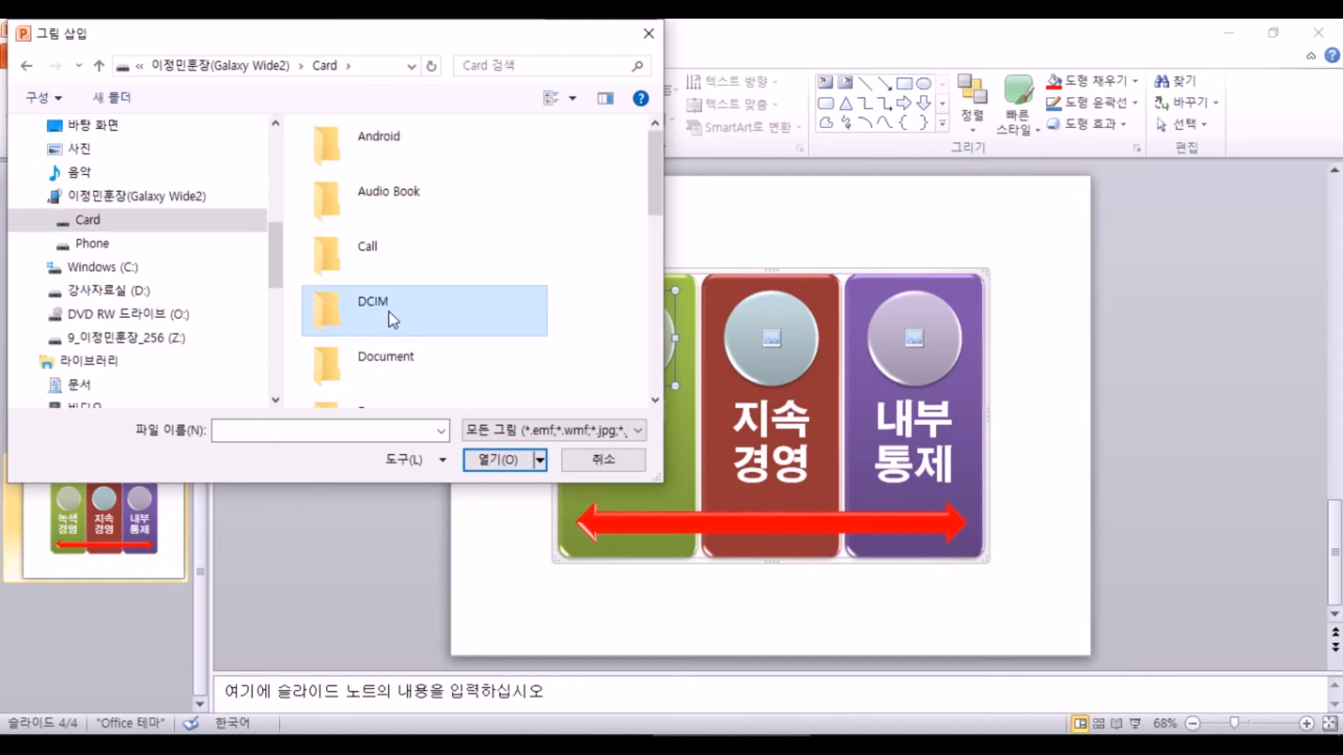
{"action": "double_click", "coordinate": [390, 307]}
{"action": "double_click", "coordinate": [376, 193]}
{"action": "left_click", "coordinate": [383, 151]}
{"action": "left_click", "coordinate": [498, 462]}
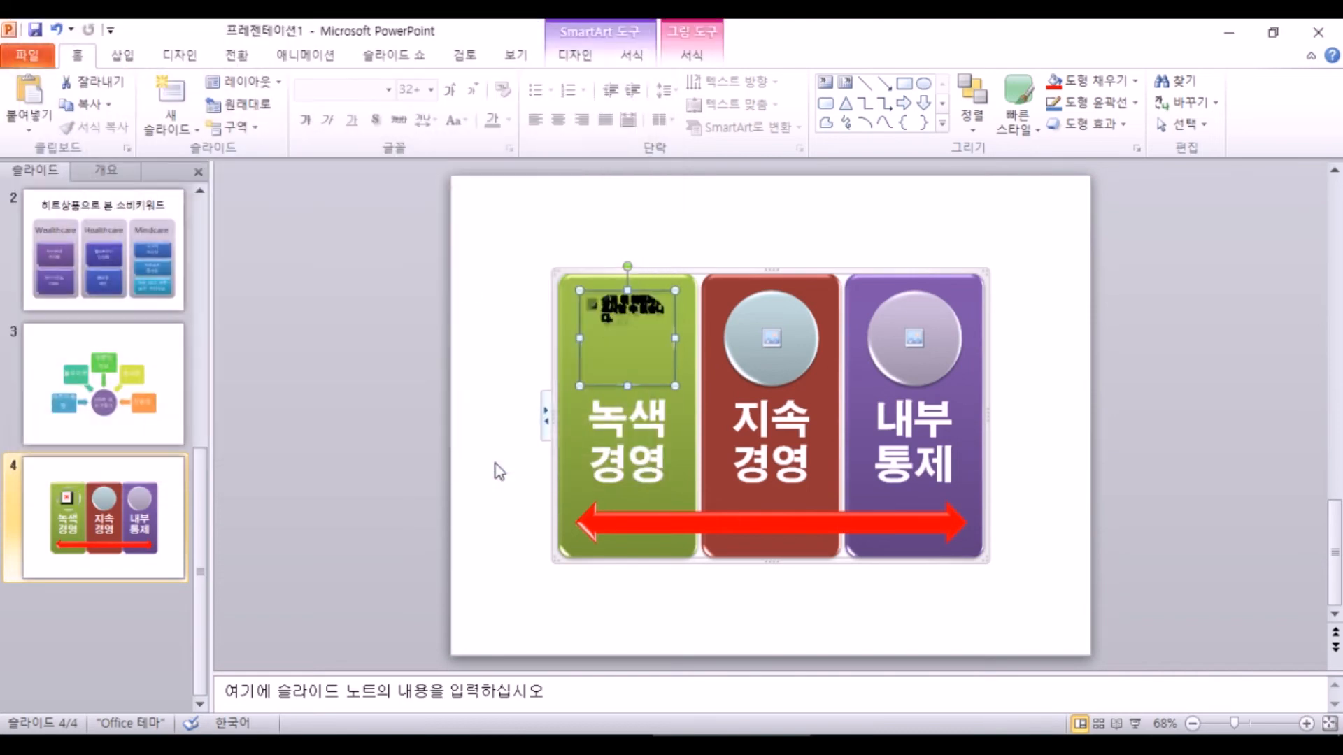
{"action": "key", "text": "Delete"}
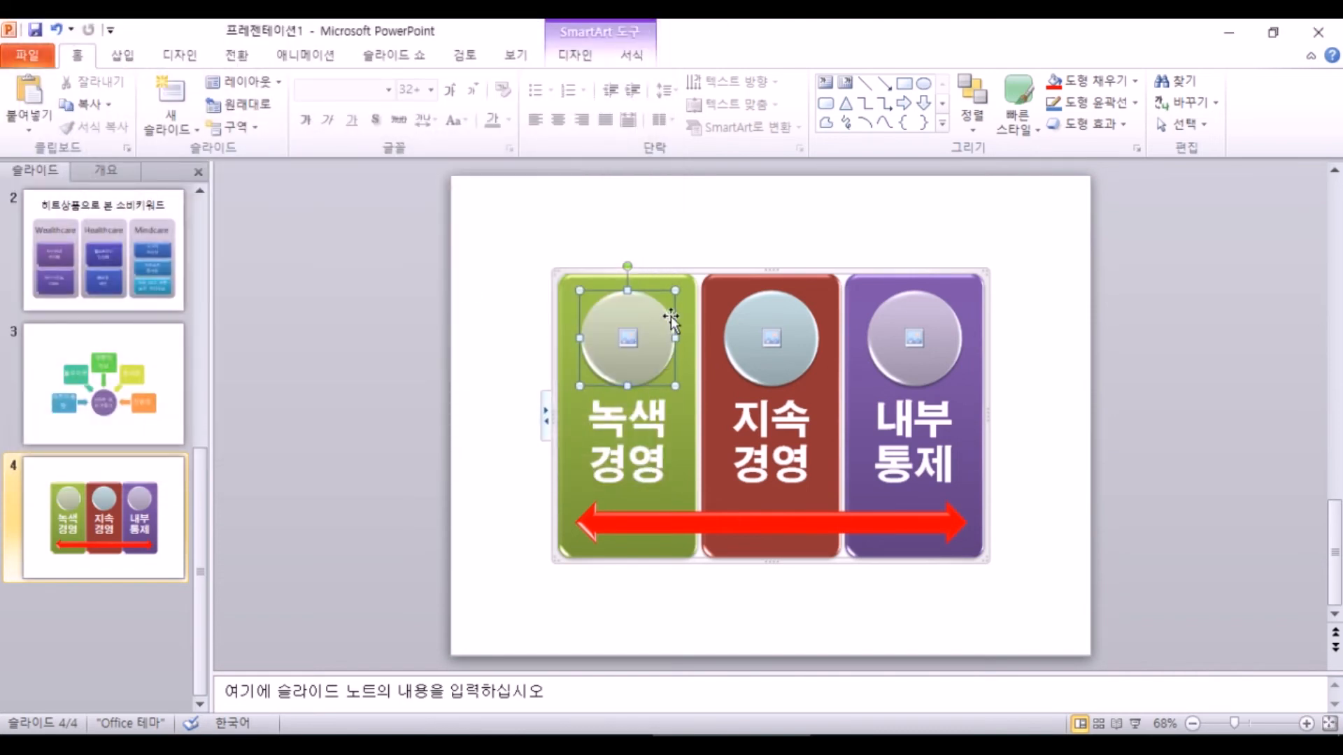
- Insert the picture 571U5896(편집)_반명함.jpg from the 가족 folder into the 지속경영 column's circle
{"action": "left_click", "coordinate": [771, 341]}
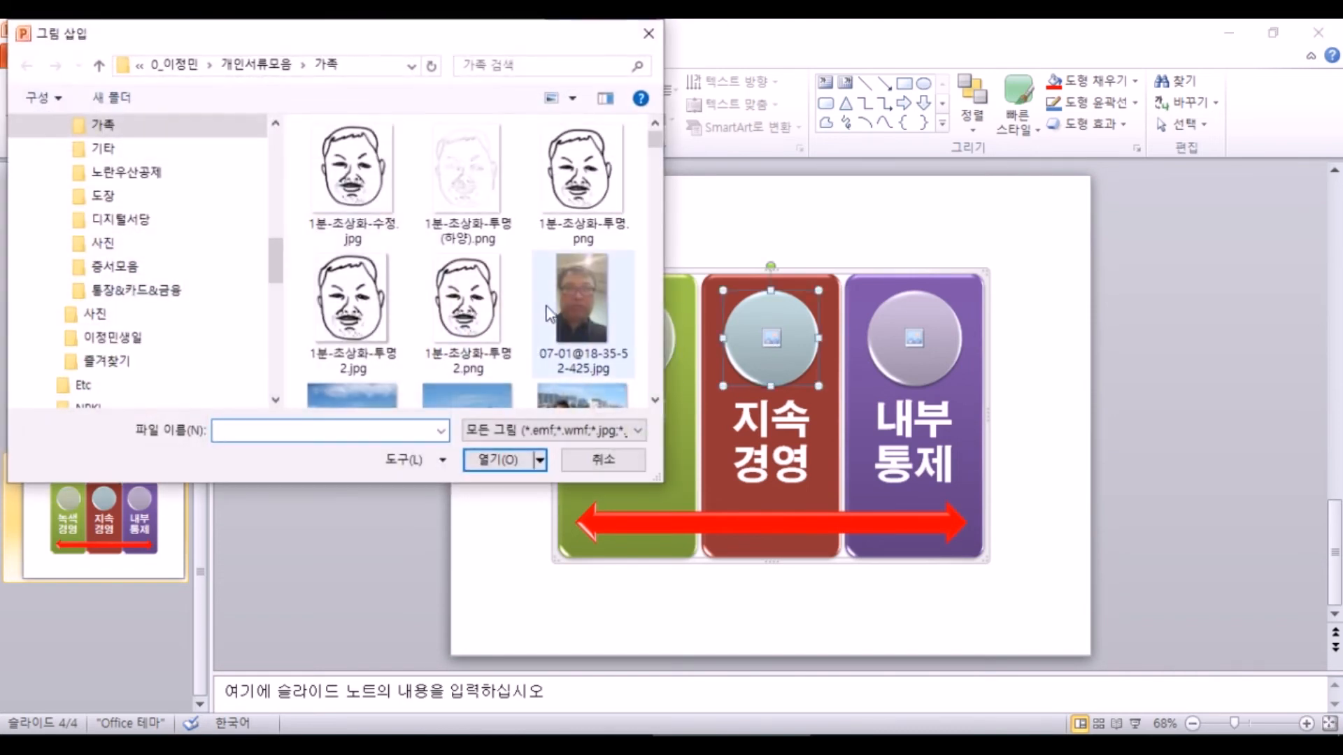
{"action": "left_click_drag", "start_coordinate": [655, 143], "coordinate": [662, 173]}
{"action": "scroll", "coordinate": [661, 172], "scroll_direction": "down", "scroll_amount": 1}
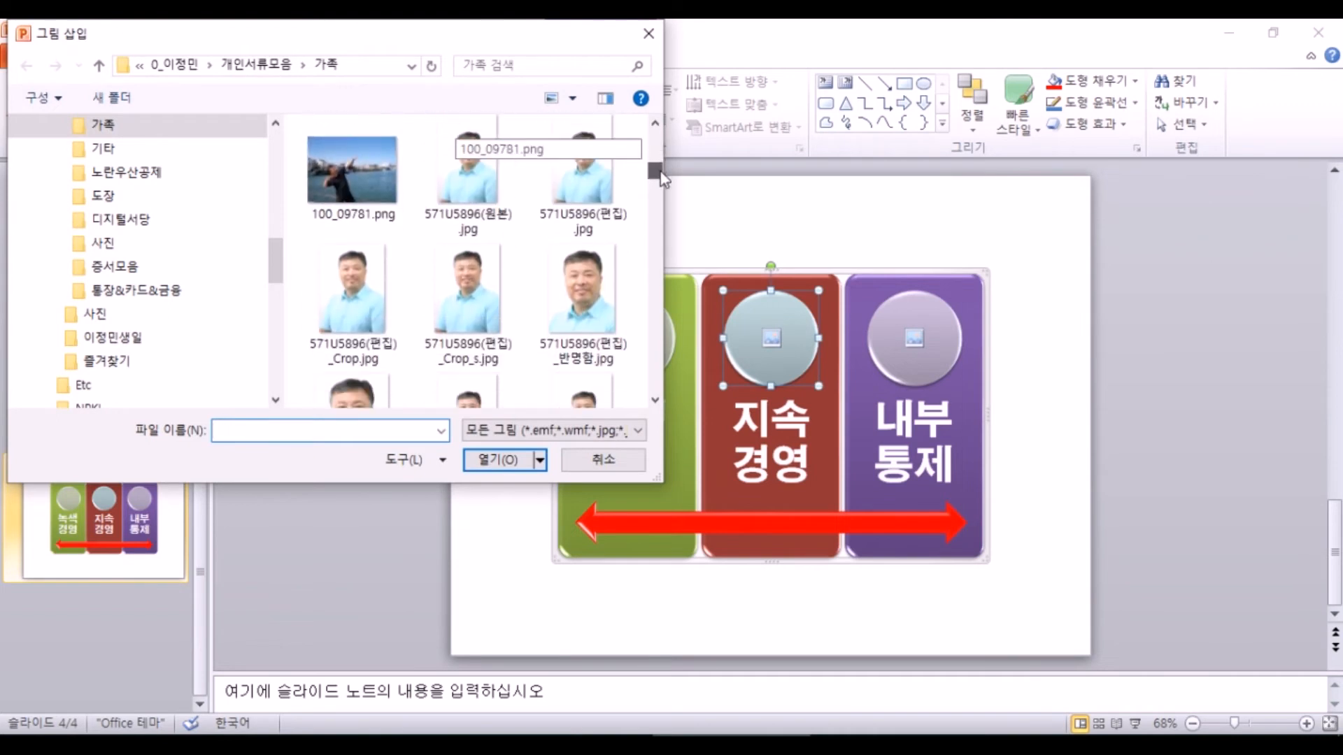
{"action": "left_click", "coordinate": [599, 284]}
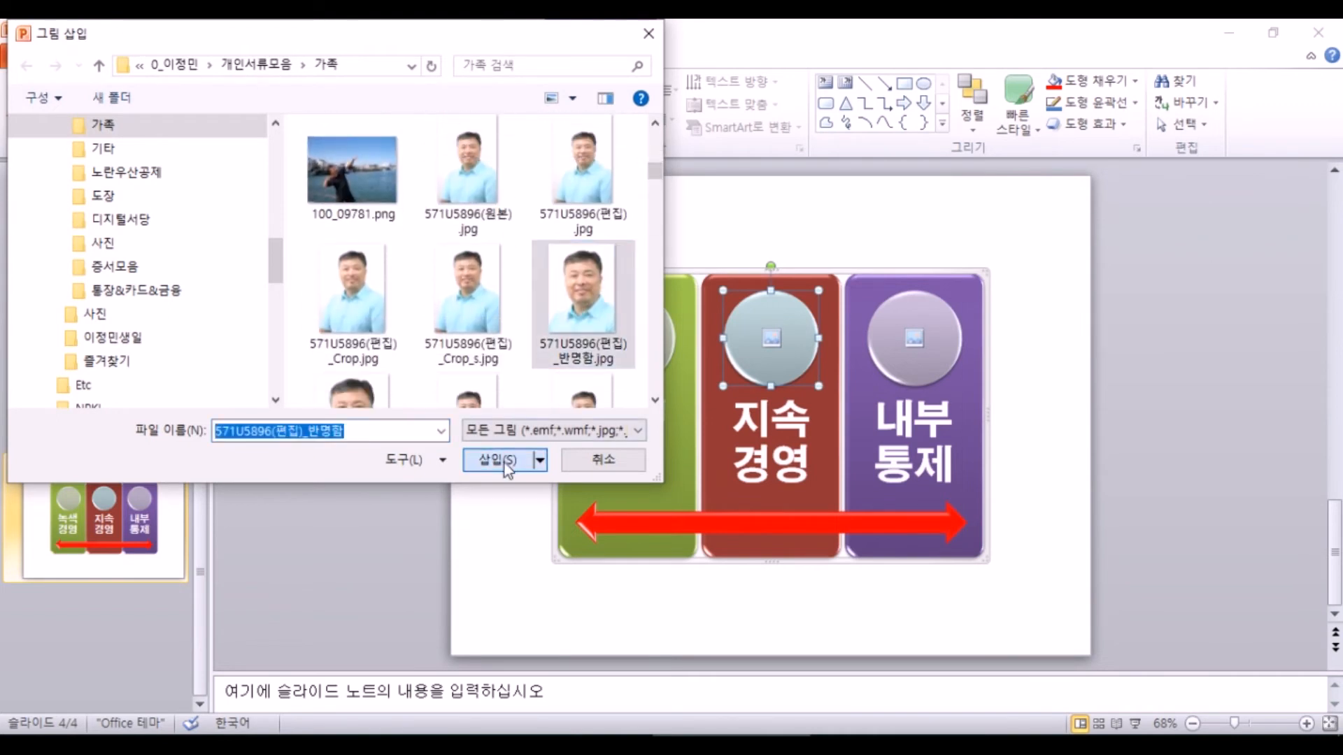
{"action": "left_click", "coordinate": [498, 460]}
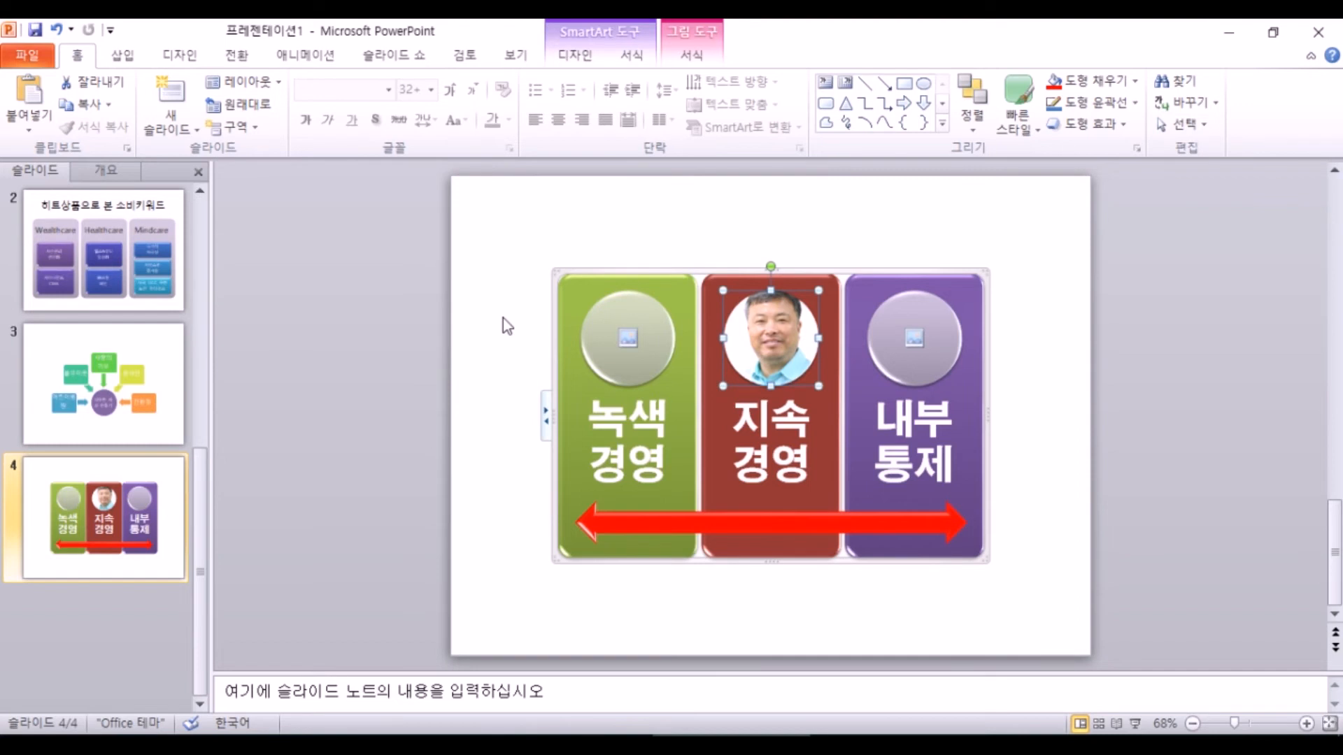
{"action": "left_click", "coordinate": [914, 339]}
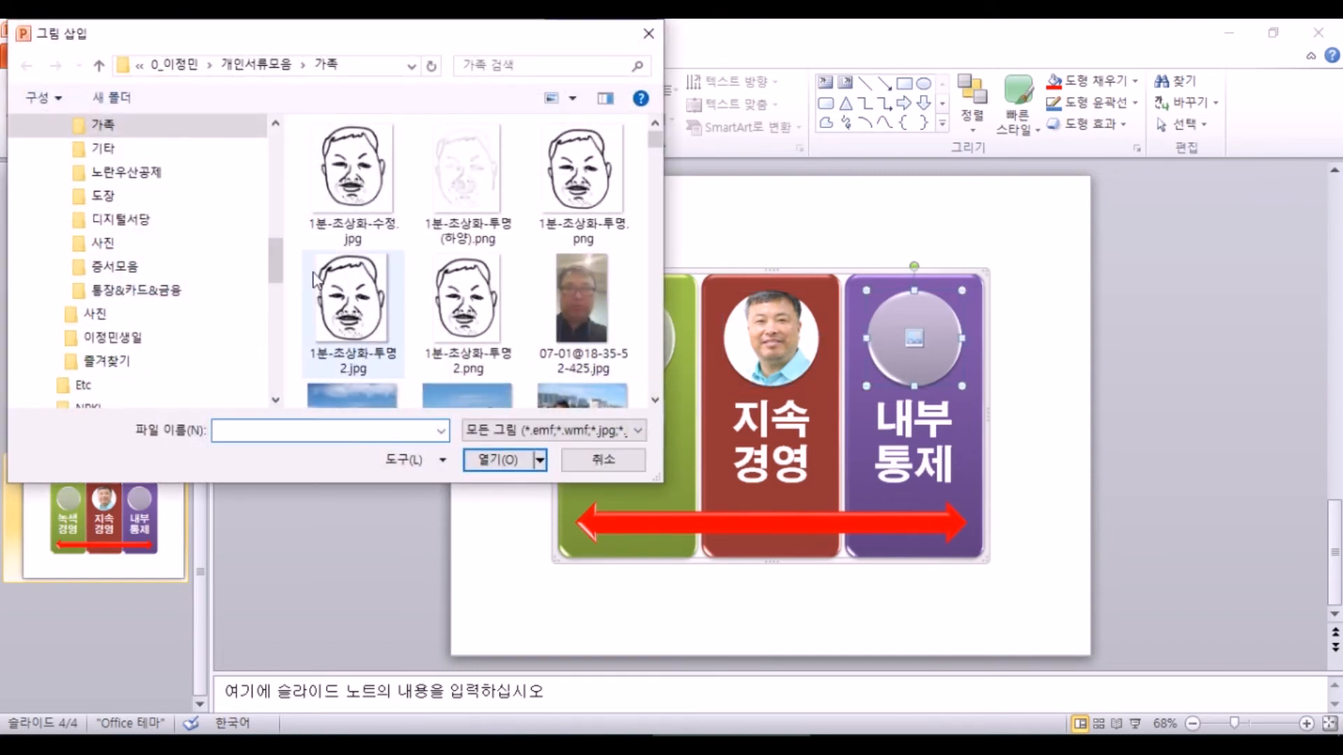
{"action": "left_click", "coordinate": [648, 33]}
{"action": "left_click", "coordinate": [530, 292]}
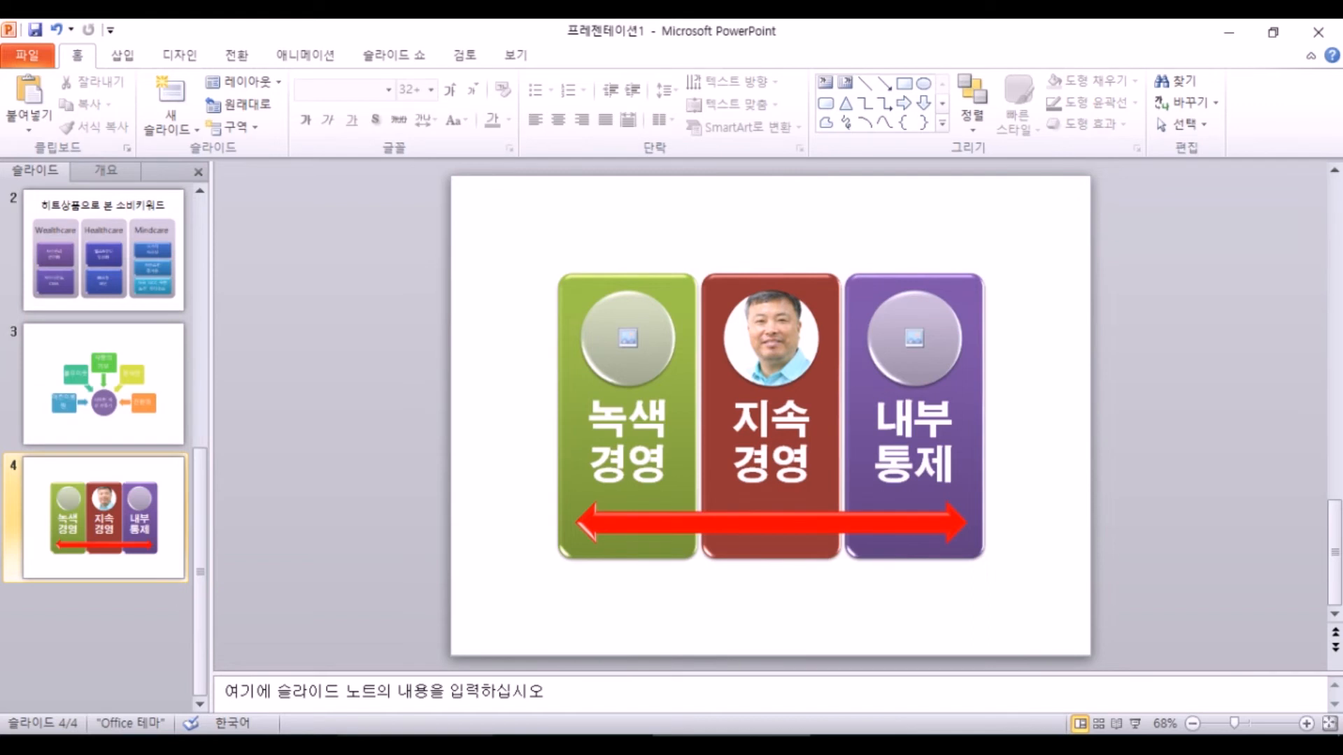
- Switch to File Explorer and copy 20190220_234846, 20190220_234855, 20190221_091602, 20190222_183121, 20190223_210704, 20190223_210749 and 20190316_182108 from the phone's Camera folder
{"action": "left_click", "coordinate": [416, 744]}
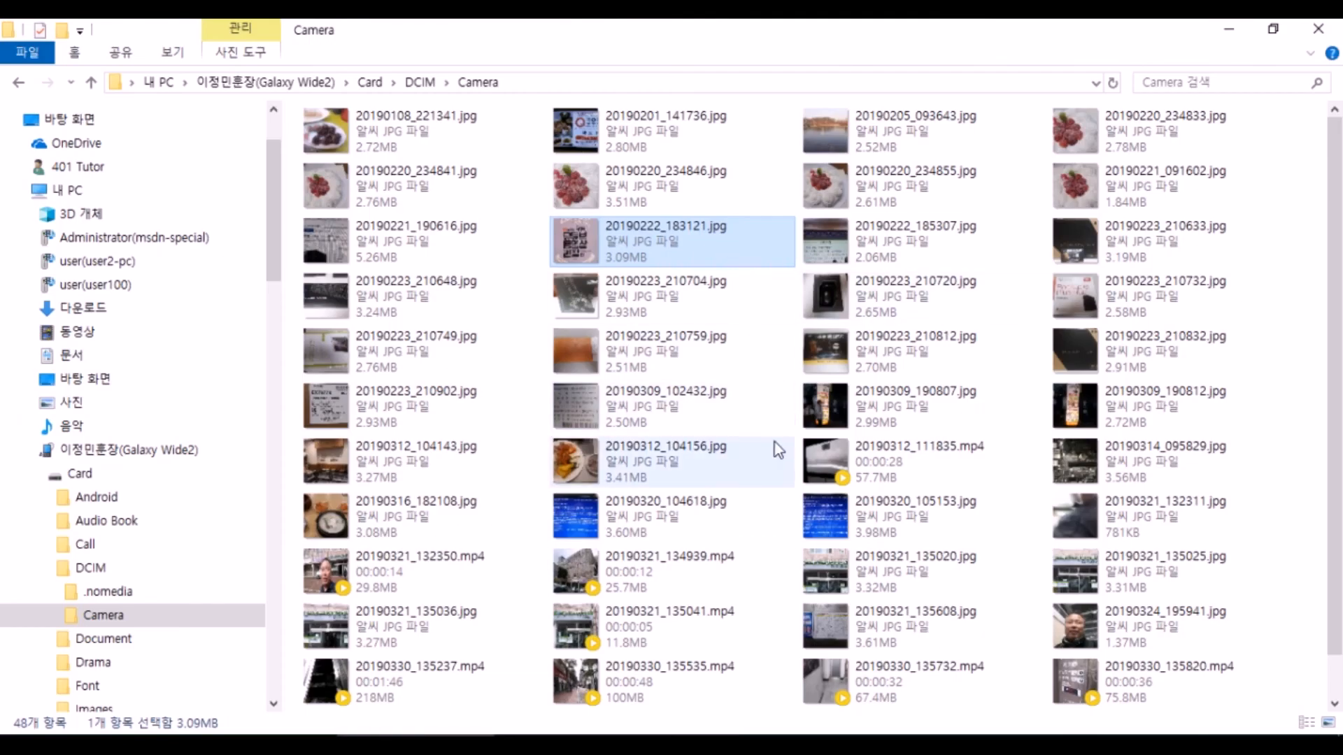
{"action": "scroll", "coordinate": [774, 445], "scroll_direction": "down", "scroll_amount": 1}
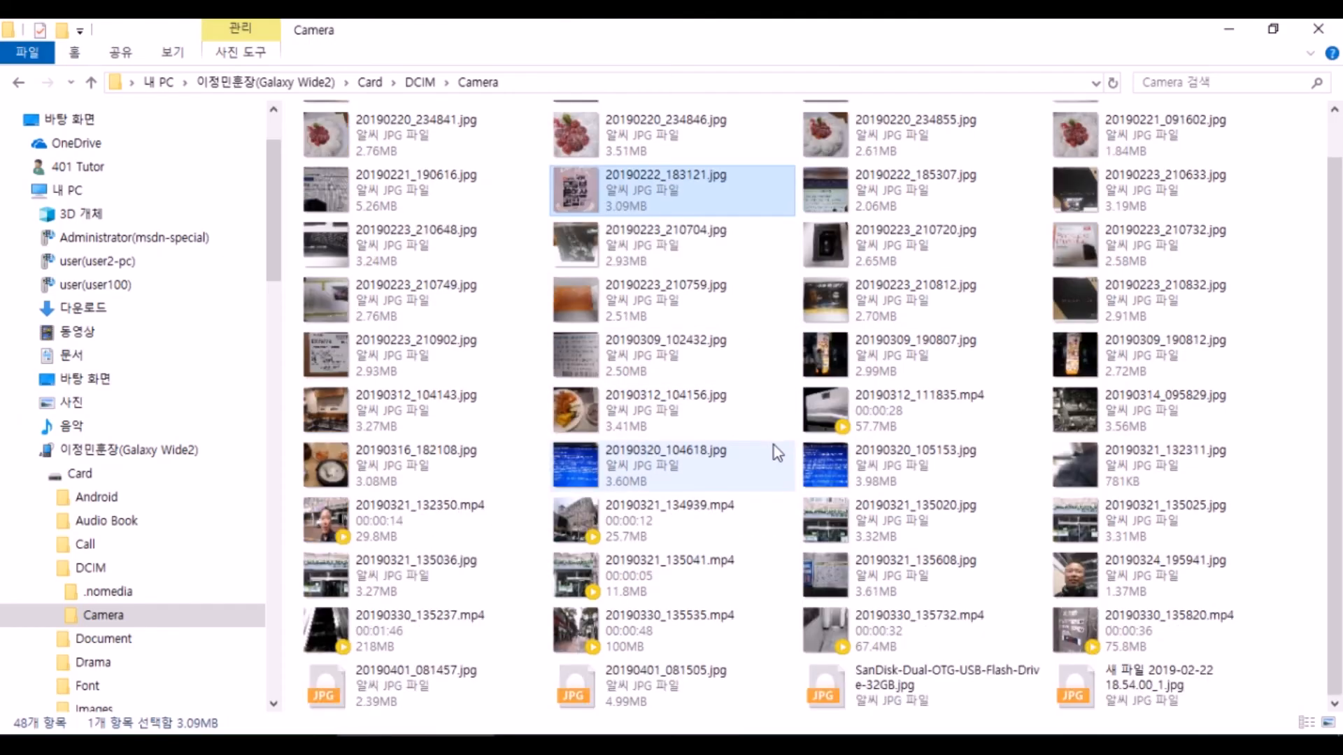
{"action": "left_click", "coordinate": [1081, 577]}
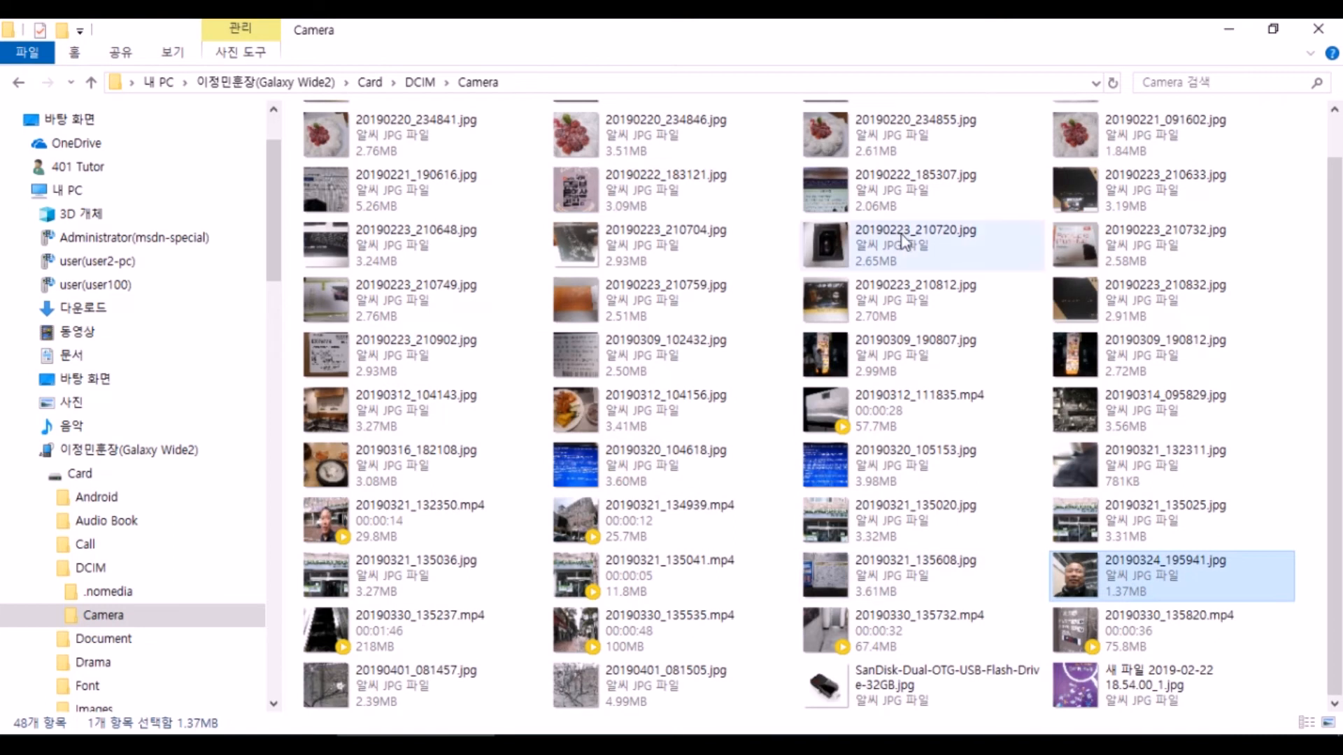
{"action": "left_click", "coordinate": [1098, 125]}
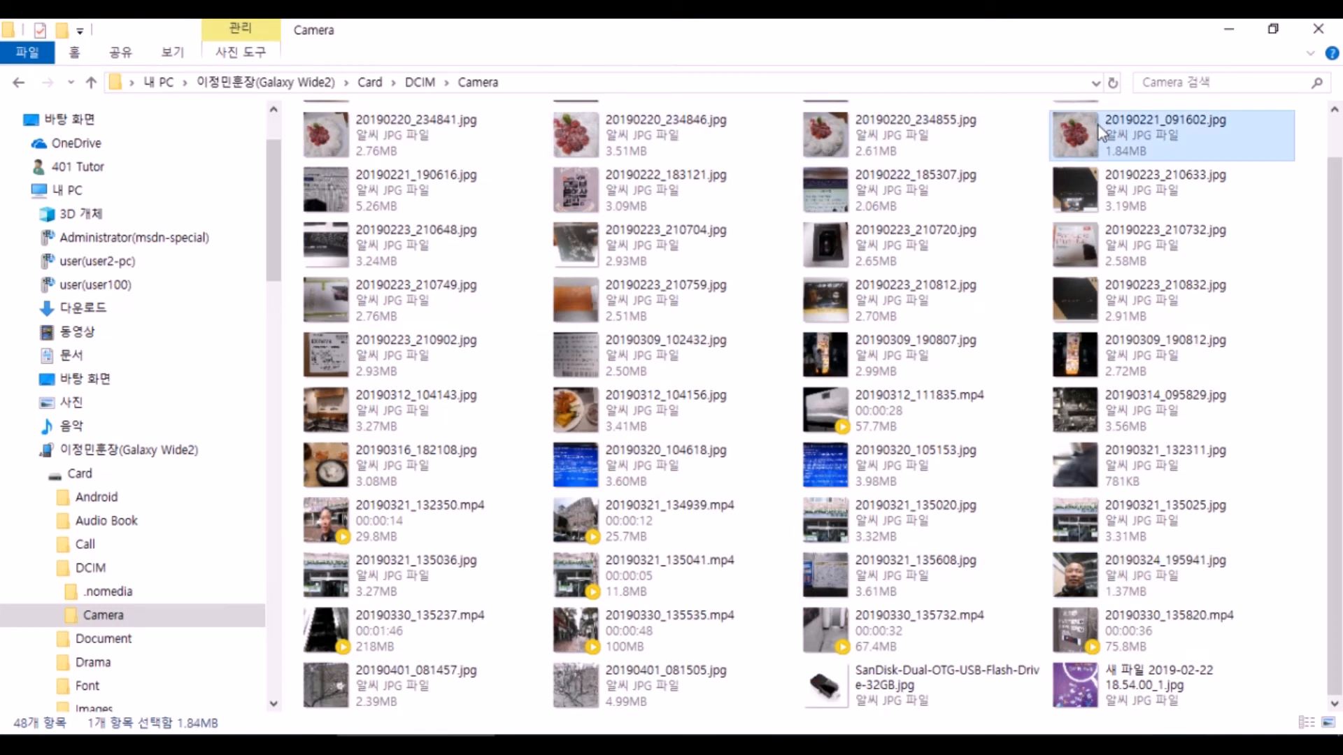
{"action": "right_click", "coordinate": [1098, 125]}
{"action": "left_click", "coordinate": [1089, 131]}
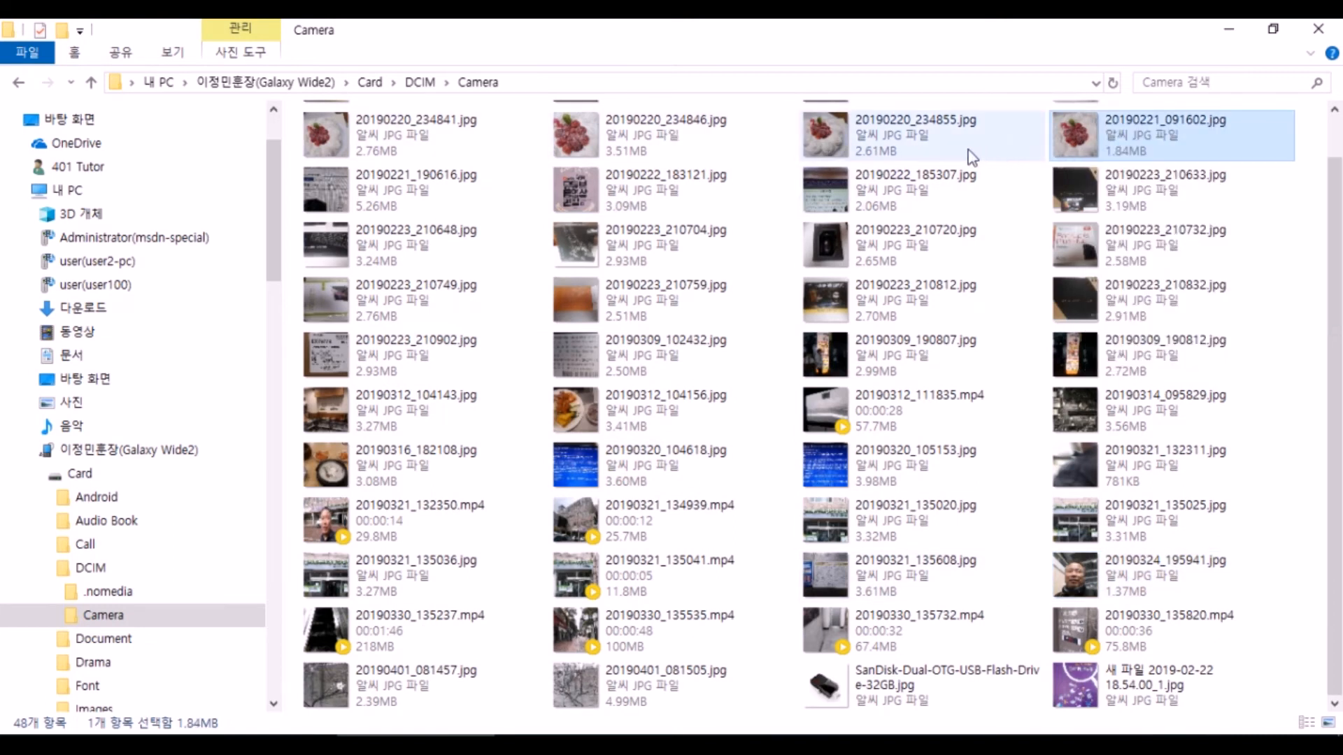
{"action": "left_click", "coordinate": [691, 189], "text": "ctrl"}
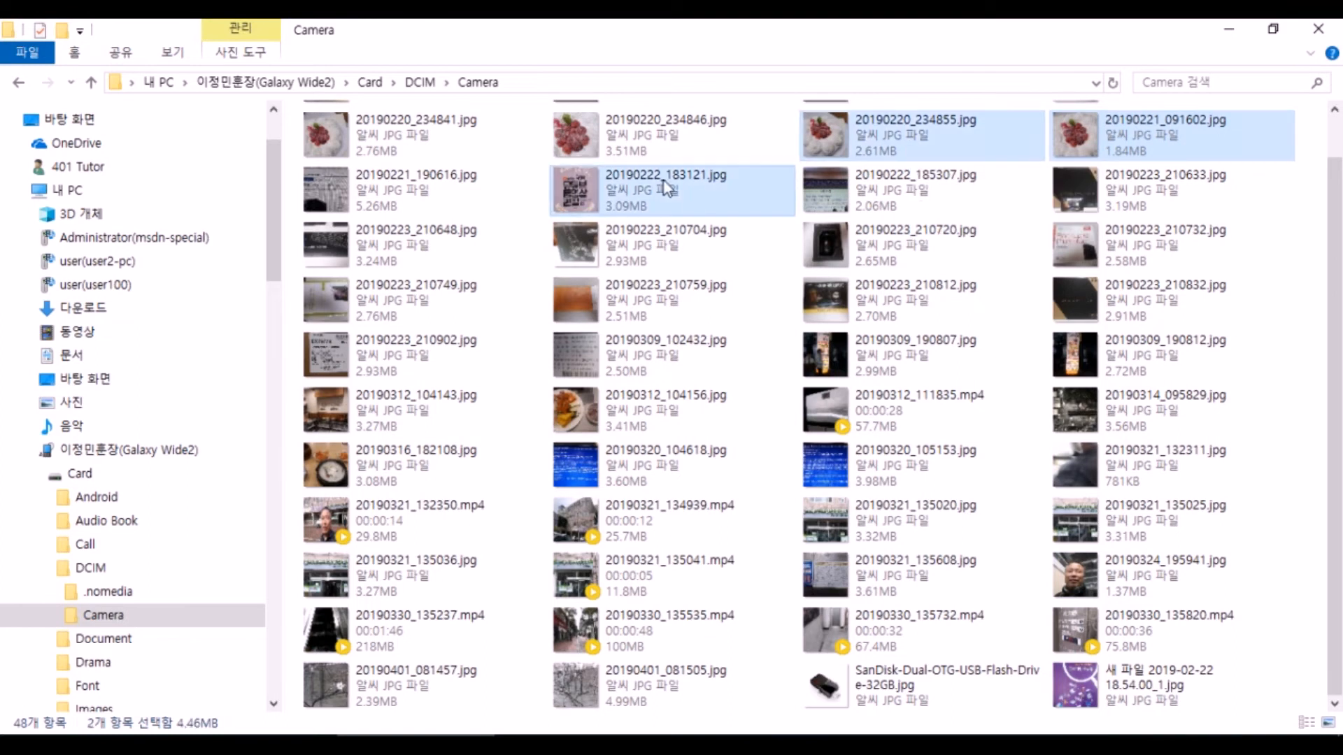
{"action": "left_click", "coordinate": [692, 134], "text": "ctrl"}
{"action": "left_click", "coordinate": [686, 245], "text": "ctrl"}
{"action": "left_click", "coordinate": [395, 302], "text": "ctrl"}
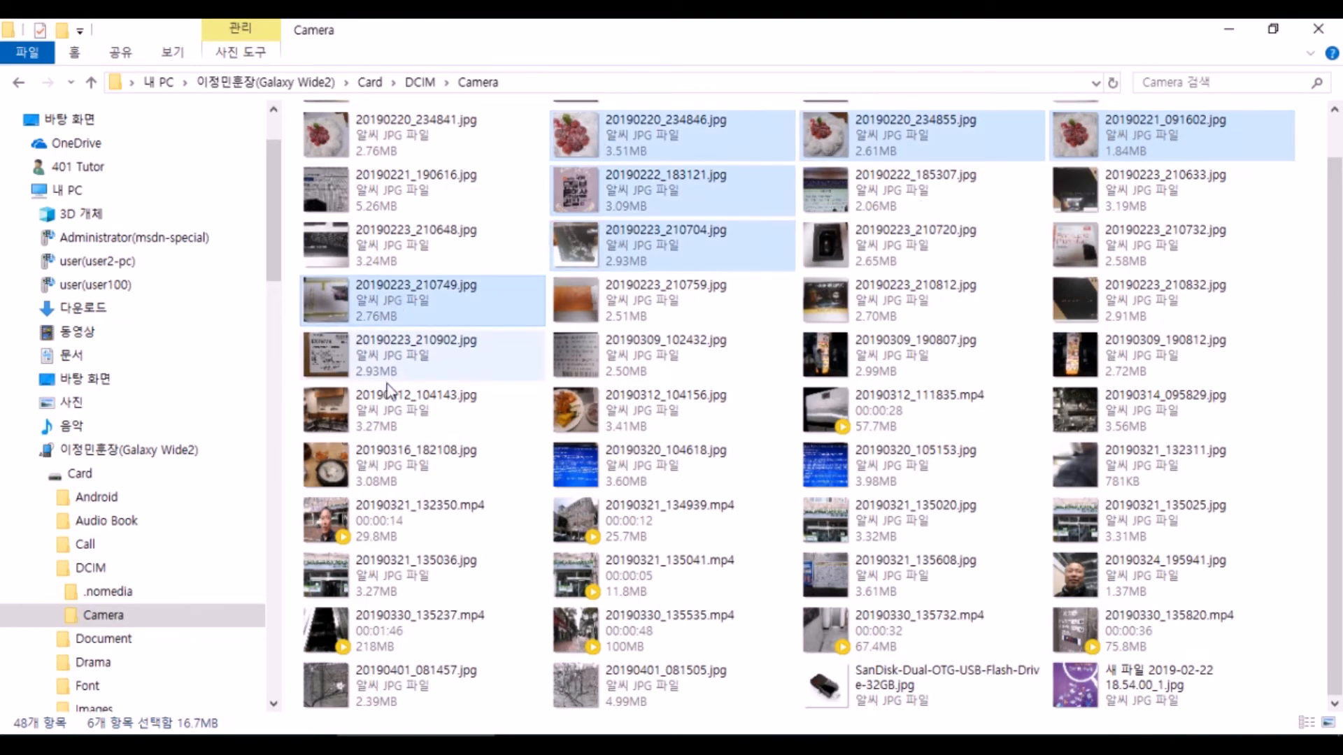
{"action": "left_click", "coordinate": [402, 463], "text": "ctrl"}
{"action": "right_click", "coordinate": [1085, 137]}
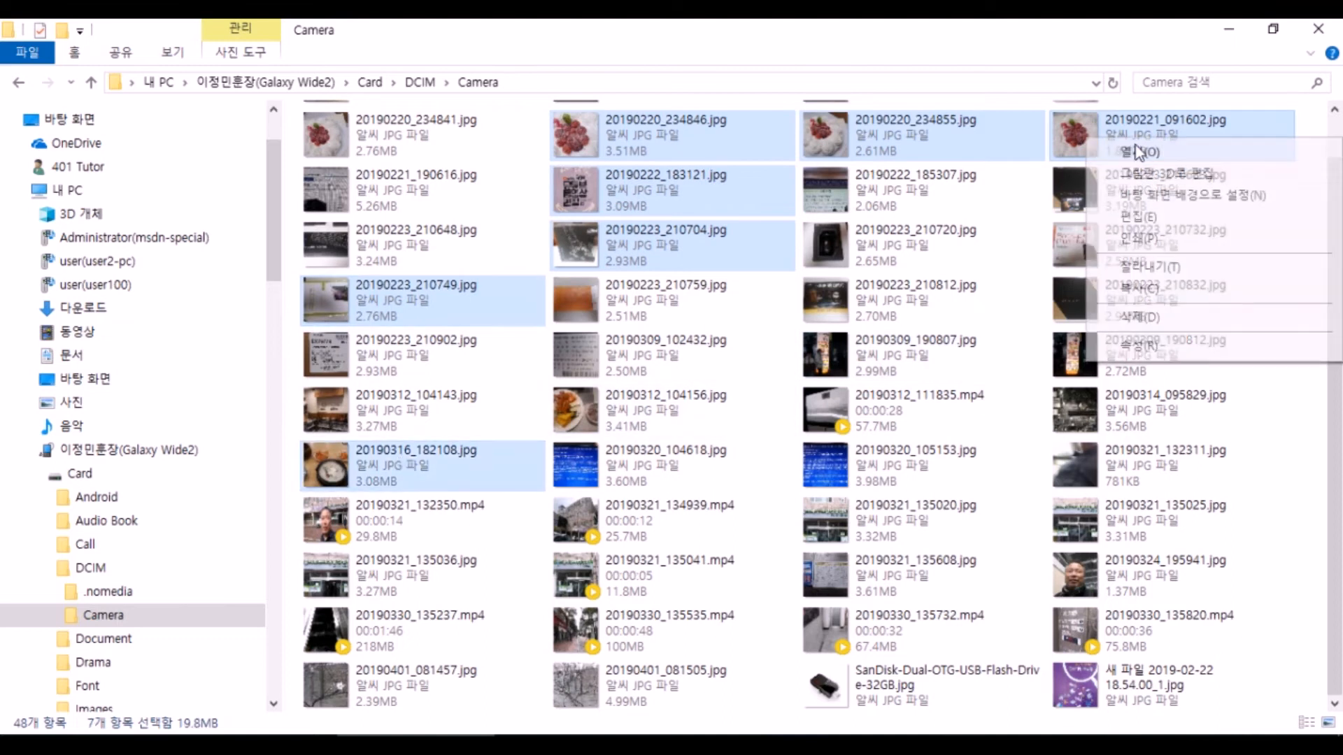
{"action": "left_click", "coordinate": [1141, 290]}
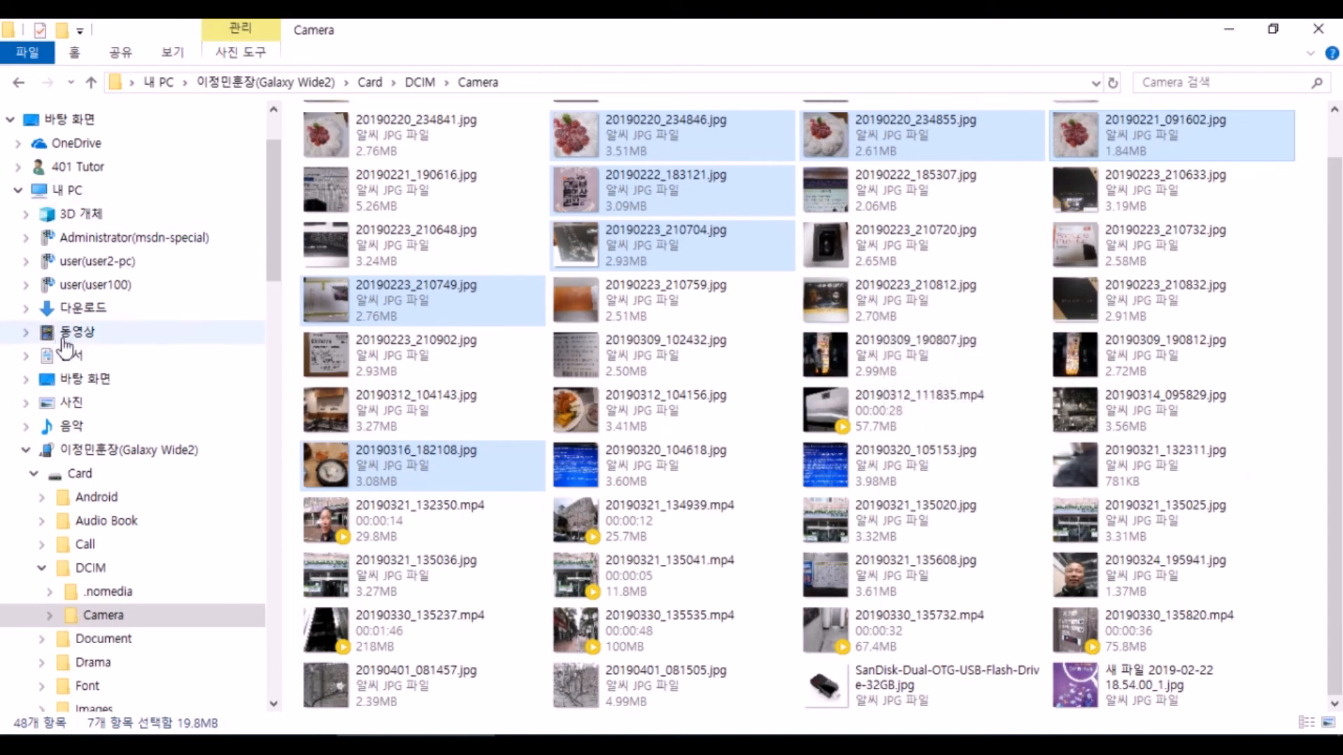
- Paste the copied phone photos into the PC's 사진 folder and clear the selection
{"action": "left_click", "coordinate": [156, 401]}
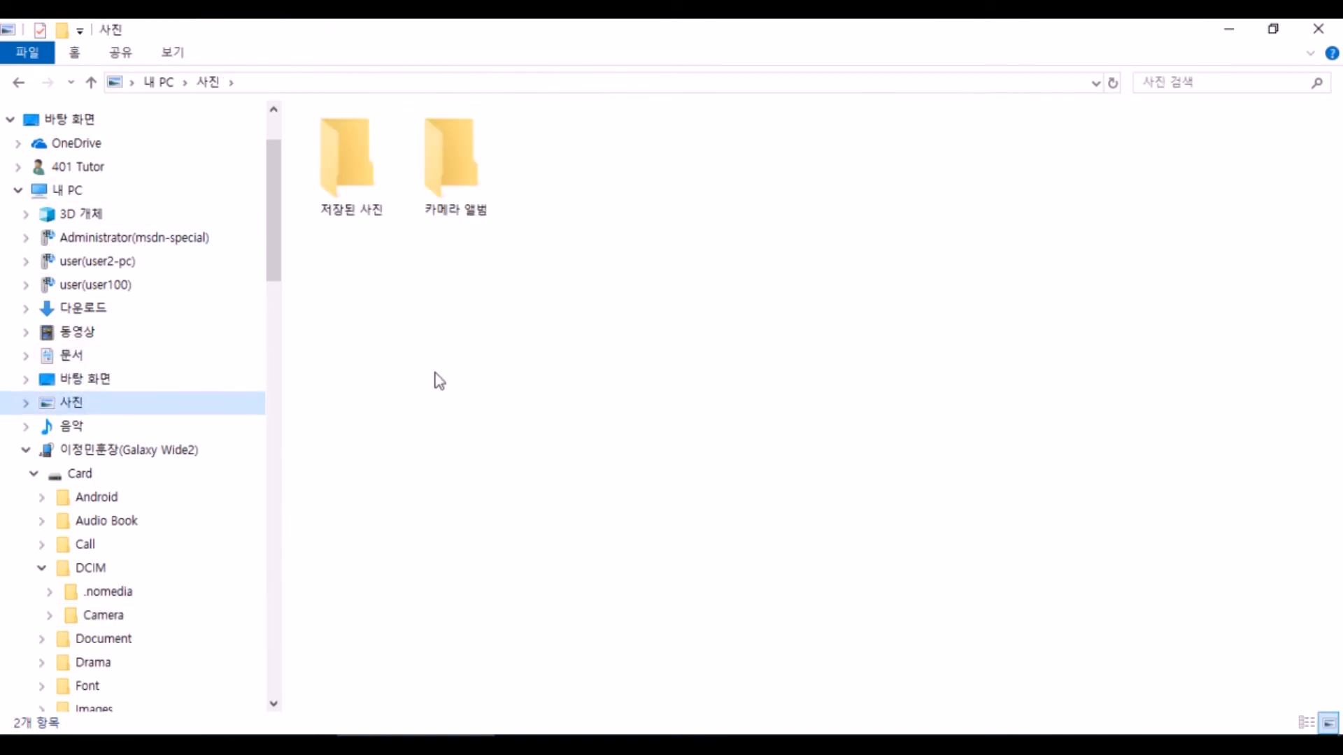
{"action": "right_click", "coordinate": [530, 325]}
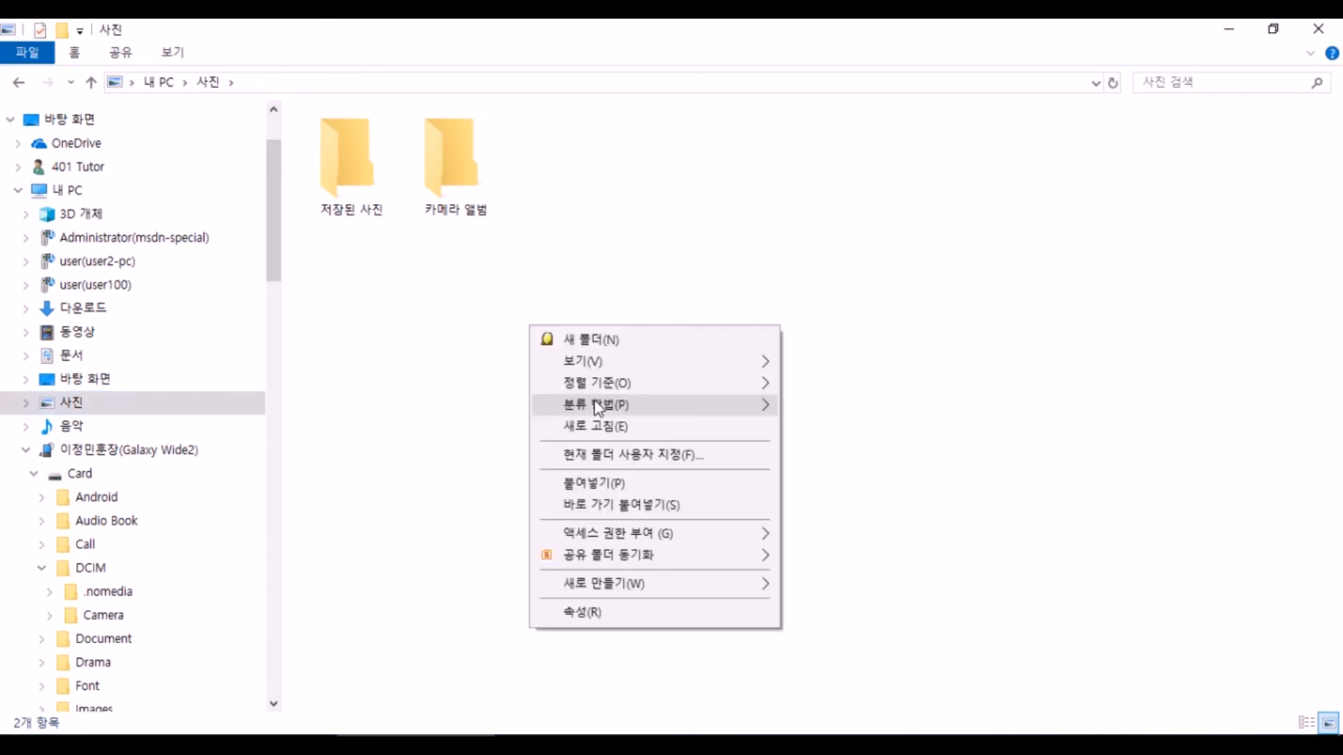
{"action": "left_click", "coordinate": [600, 482]}
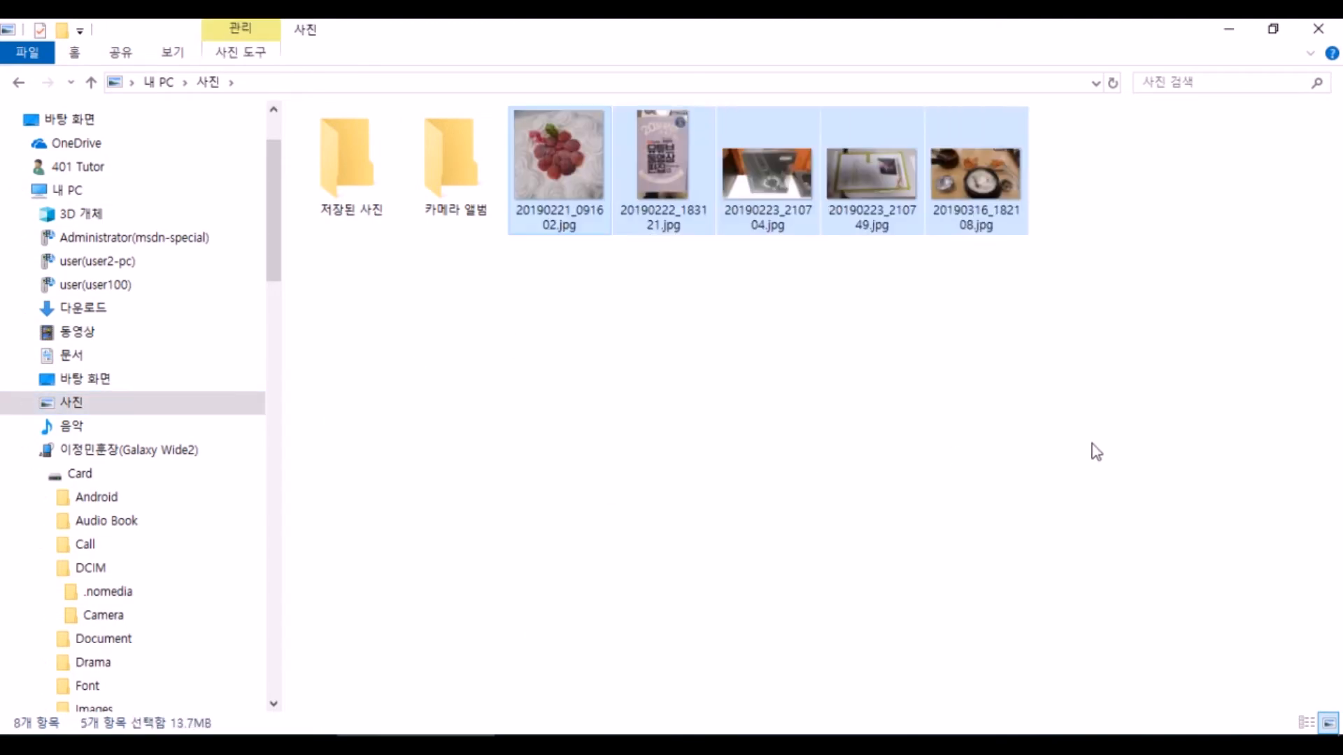
{"action": "left_click", "coordinate": [735, 303]}
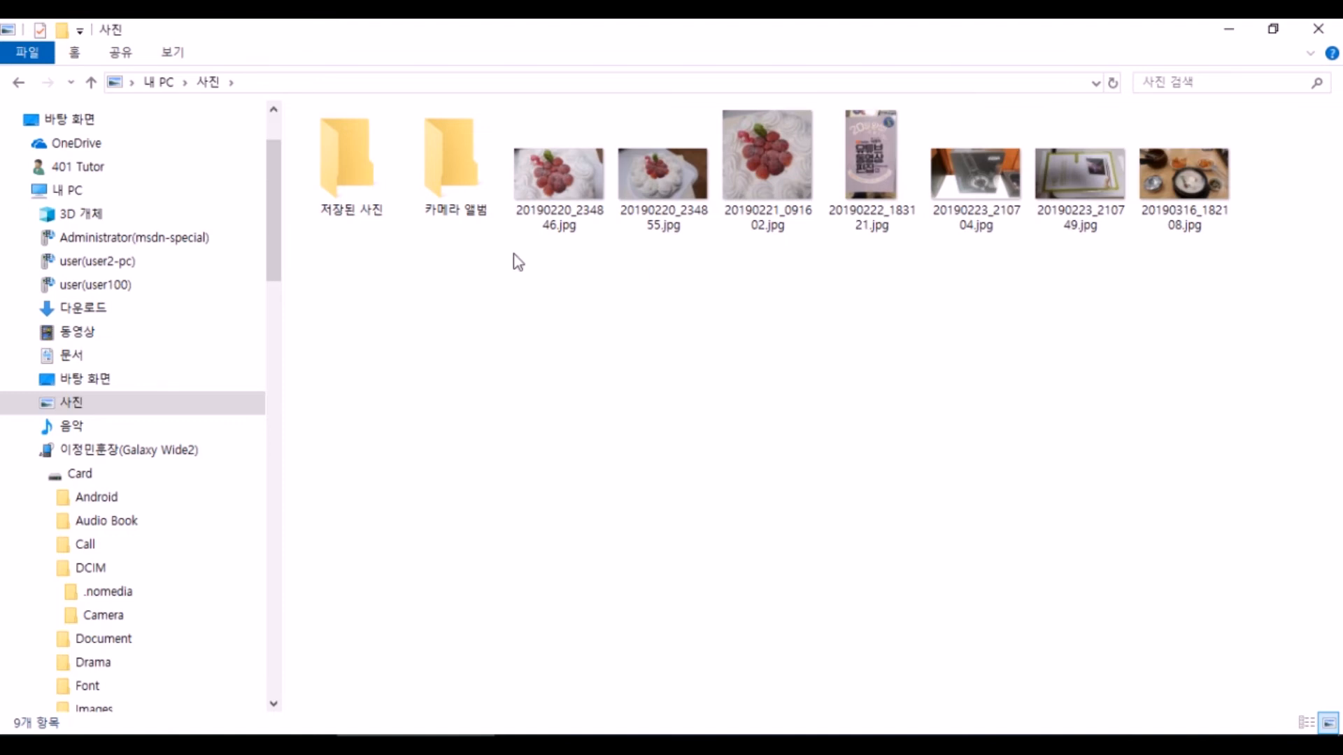
- Reopen the Camera folder on the phone's Card storage and select all of its files
{"action": "left_click_drag", "start_coordinate": [276, 217], "coordinate": [291, 389]}
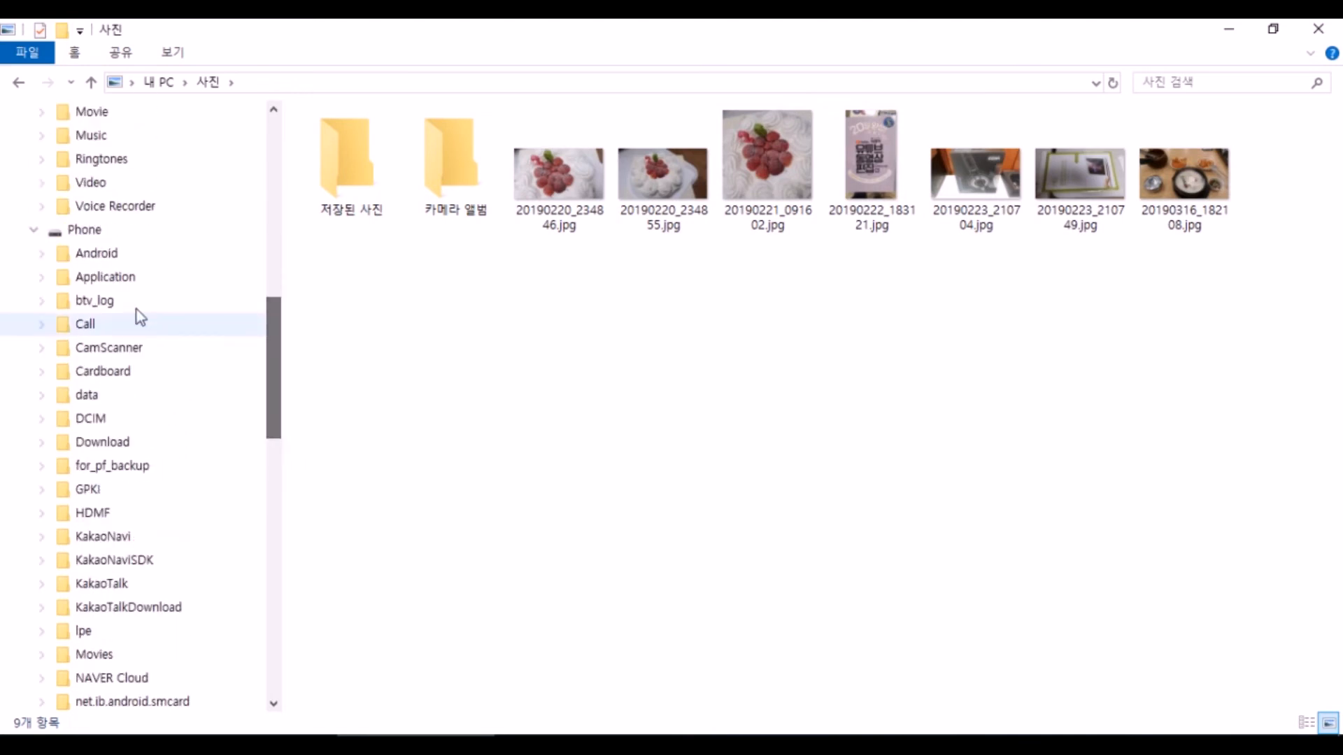
{"action": "left_click", "coordinate": [29, 231]}
{"action": "scroll", "coordinate": [115, 272], "scroll_direction": "up", "scroll_amount": 5}
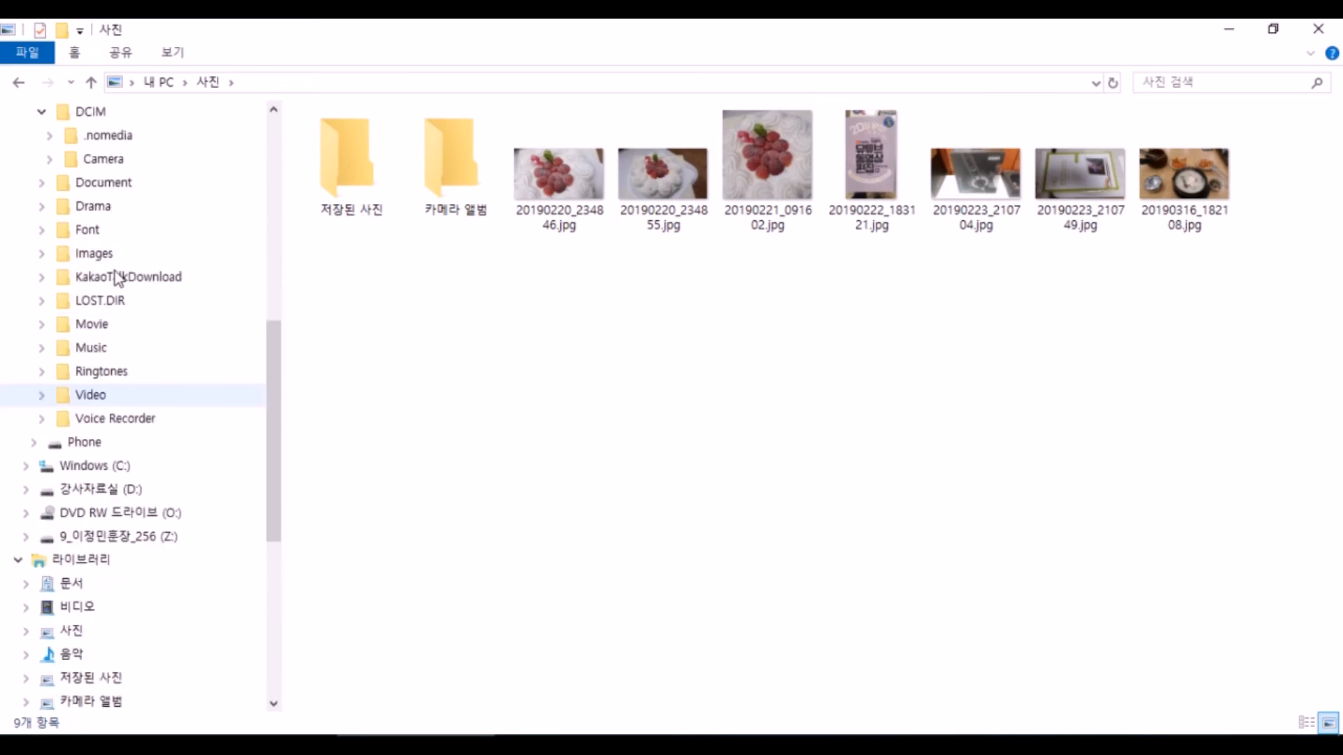
{"action": "left_click", "coordinate": [117, 259]}
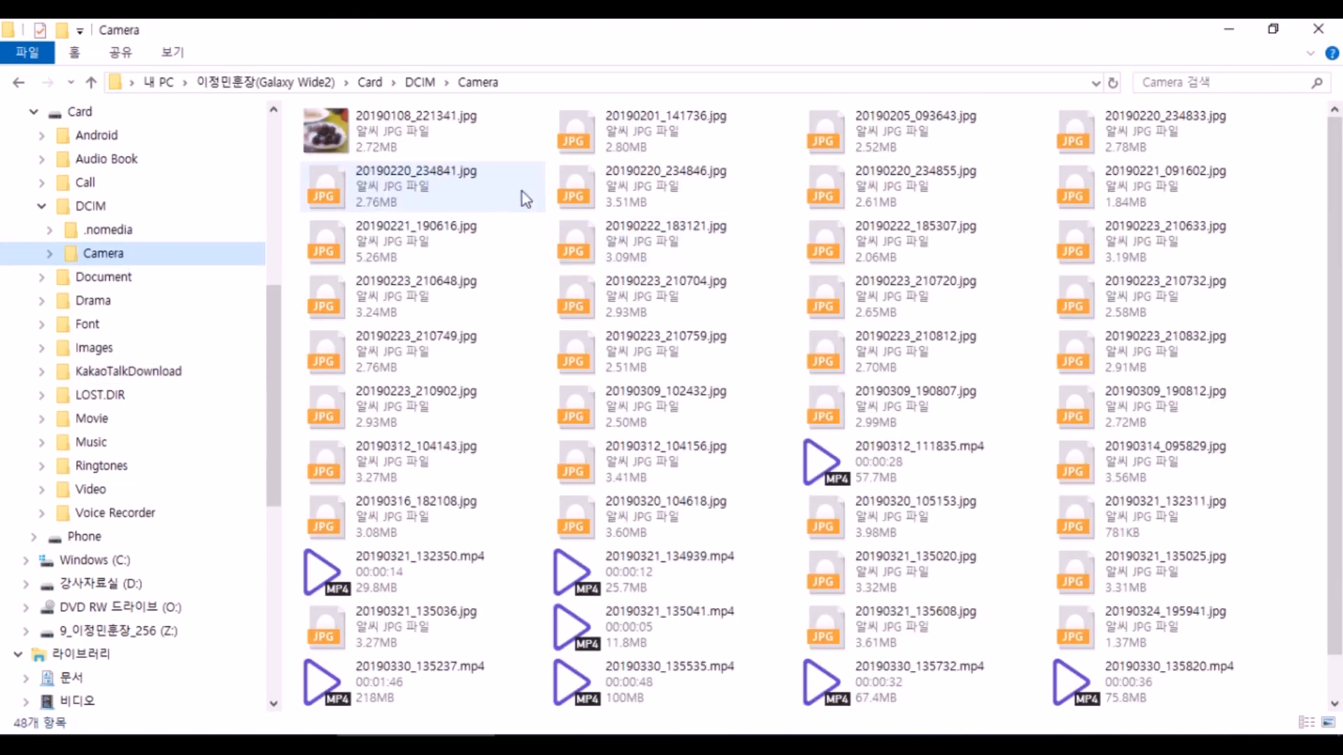
{"action": "left_click", "coordinate": [517, 151]}
{"action": "key", "text": "ctrl+a"}
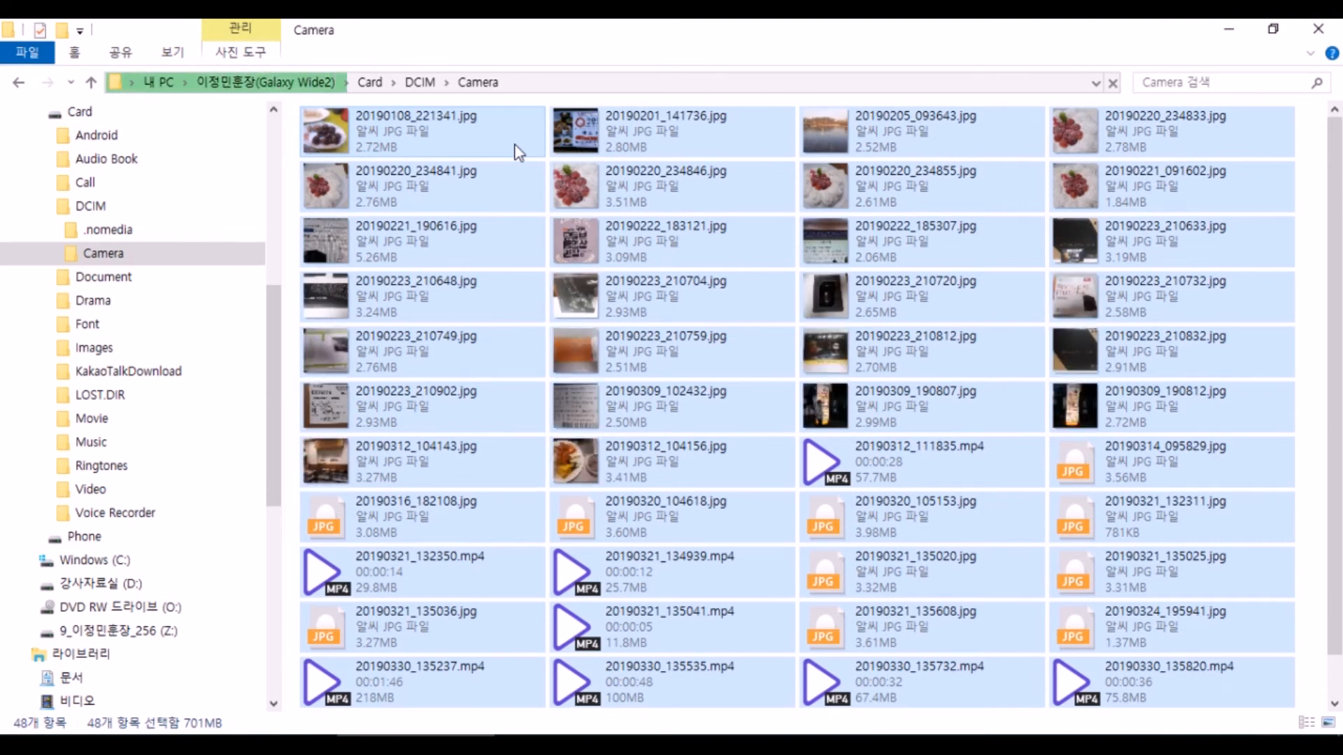
{"action": "right_click", "coordinate": [480, 142]}
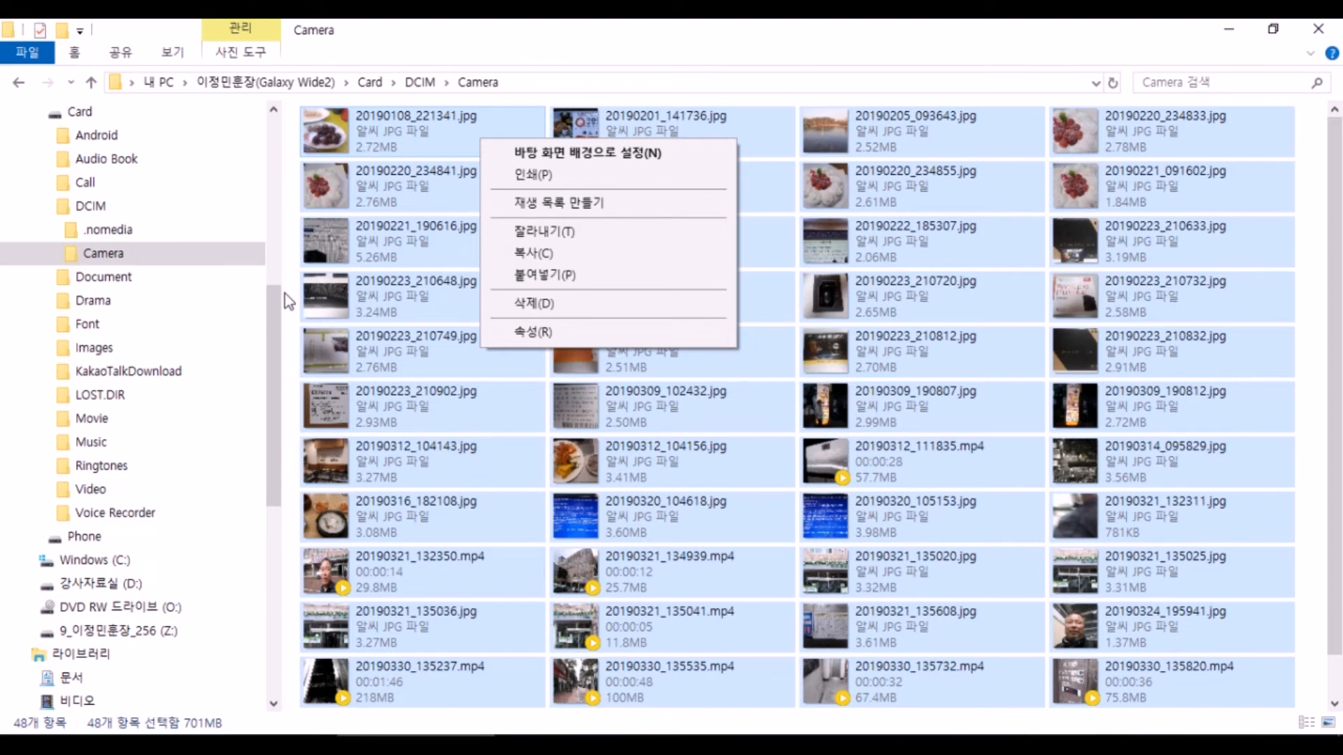
{"action": "left_click", "coordinate": [264, 406]}
- Check the free space of the phone's Phone storage in the device overview and look at the folders it contains
{"action": "scroll", "coordinate": [283, 266], "scroll_direction": "up", "scroll_amount": 5}
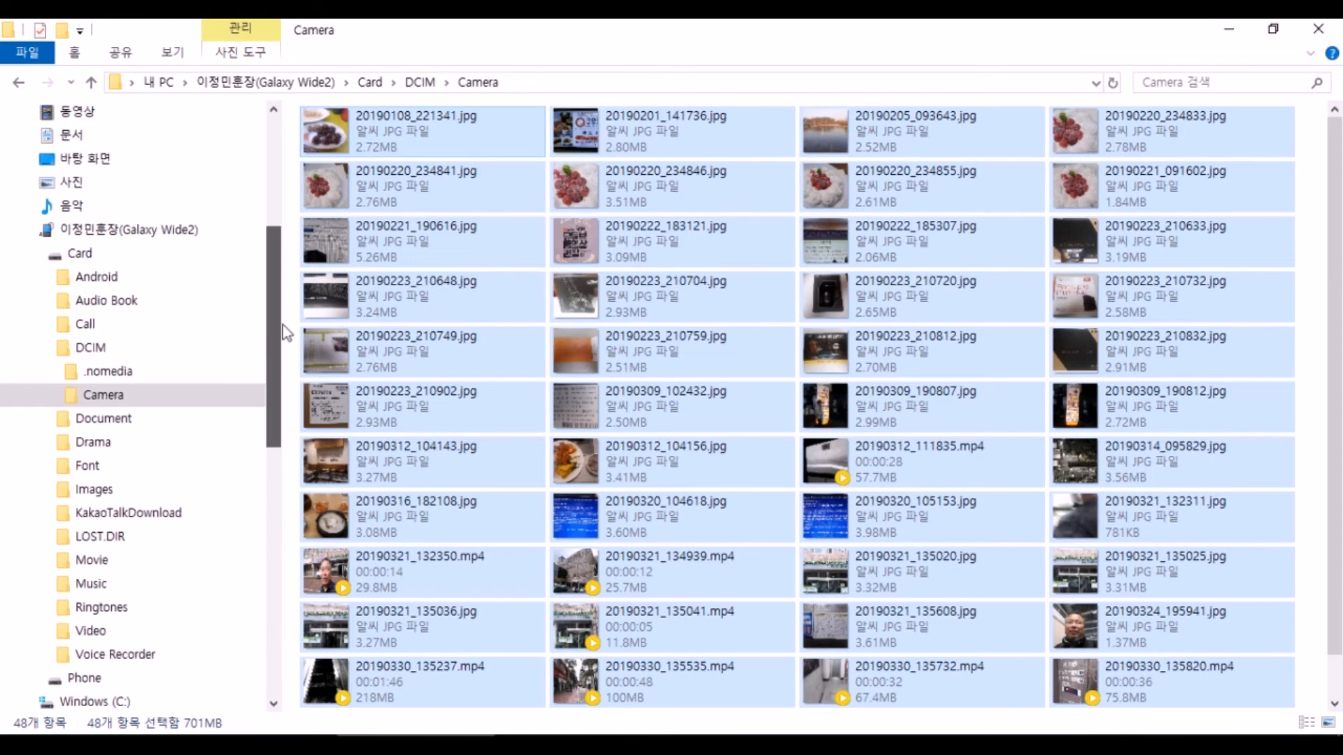
{"action": "left_click", "coordinate": [103, 422]}
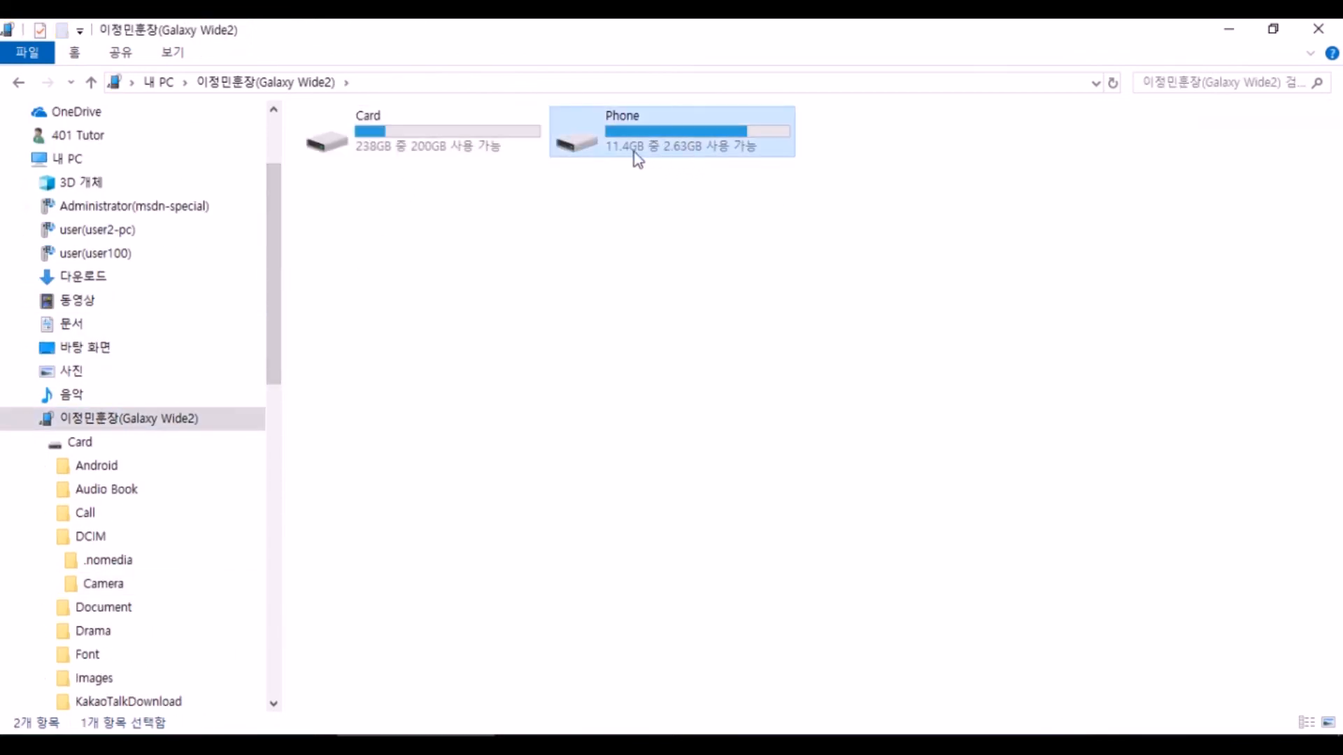
{"action": "mouse_move", "coordinate": [675, 153]}
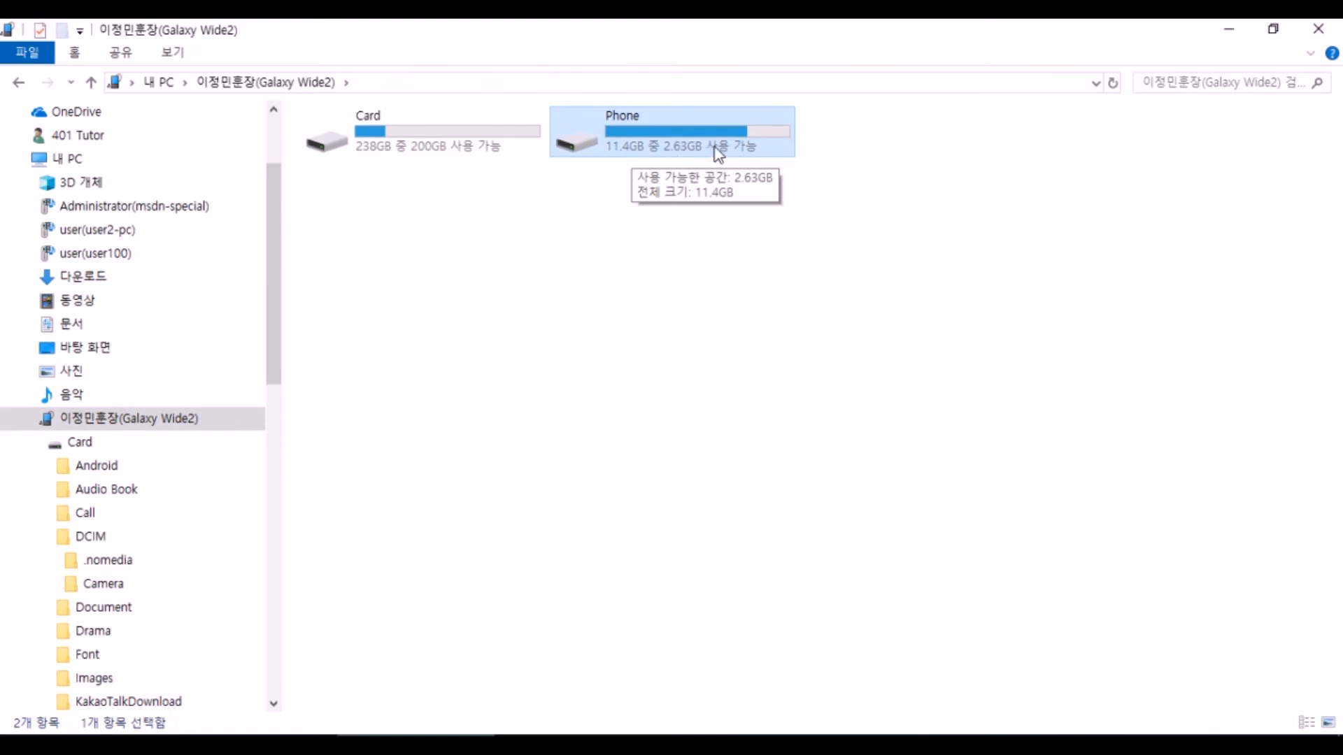
{"action": "double_click", "coordinate": [627, 143]}
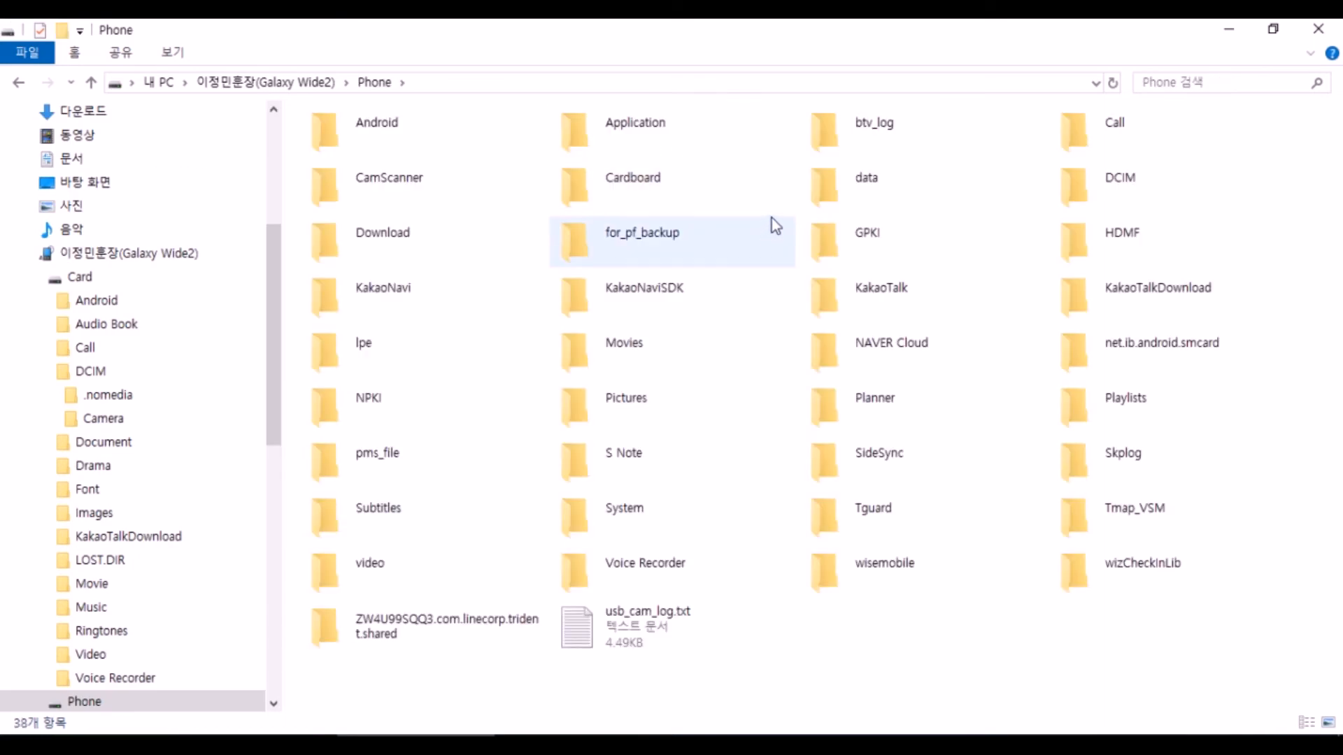
{"action": "key", "text": "alt+Left"}
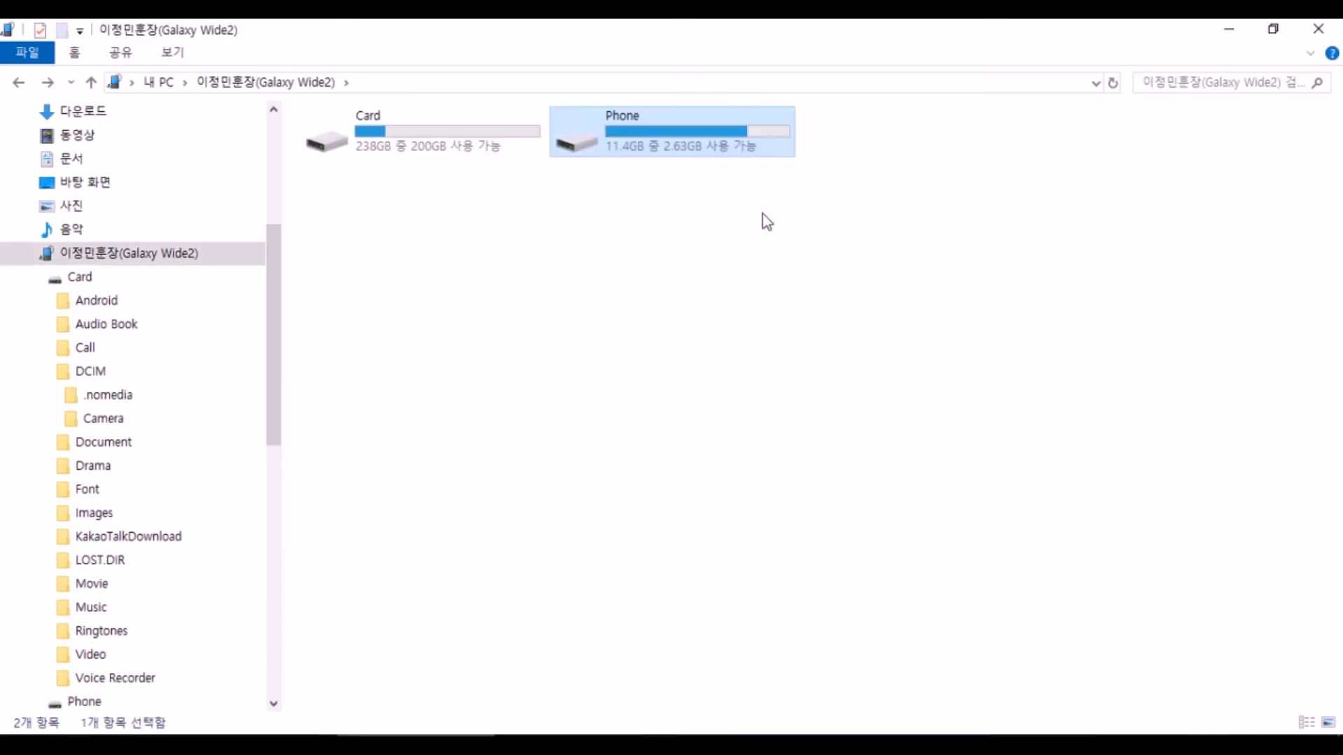
{"action": "double_click", "coordinate": [631, 134]}
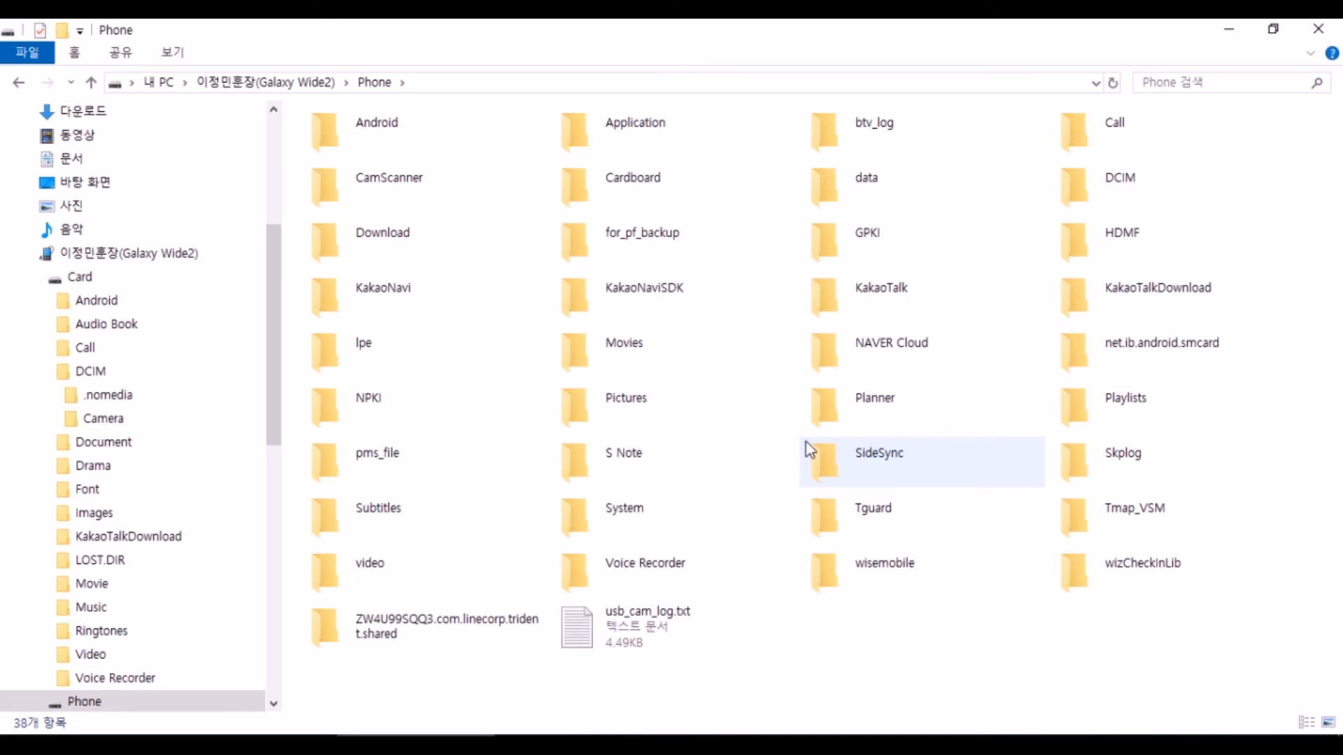
- Look inside the KakaoTalkDownload, KakaoTalk and Download folders of the phone's Phone storage
{"action": "double_click", "coordinate": [1140, 306]}
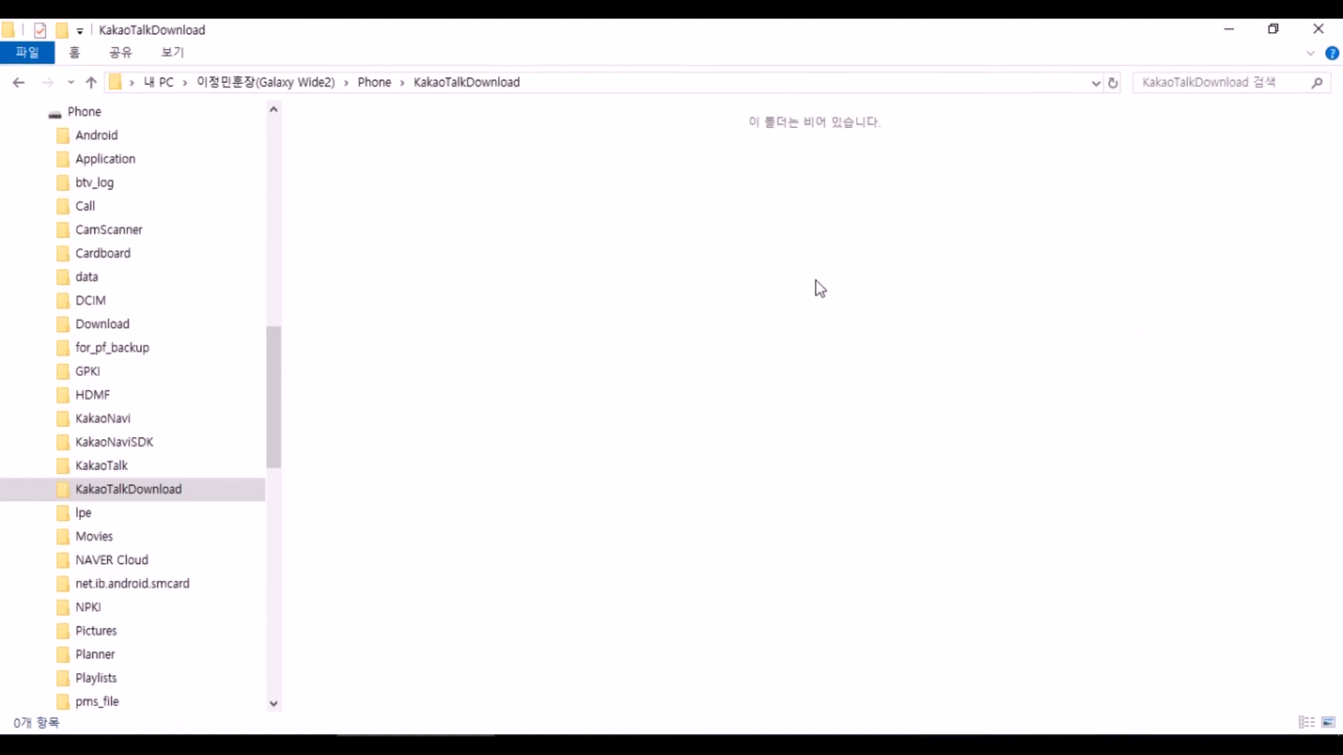
{"action": "key", "text": "BackSpace"}
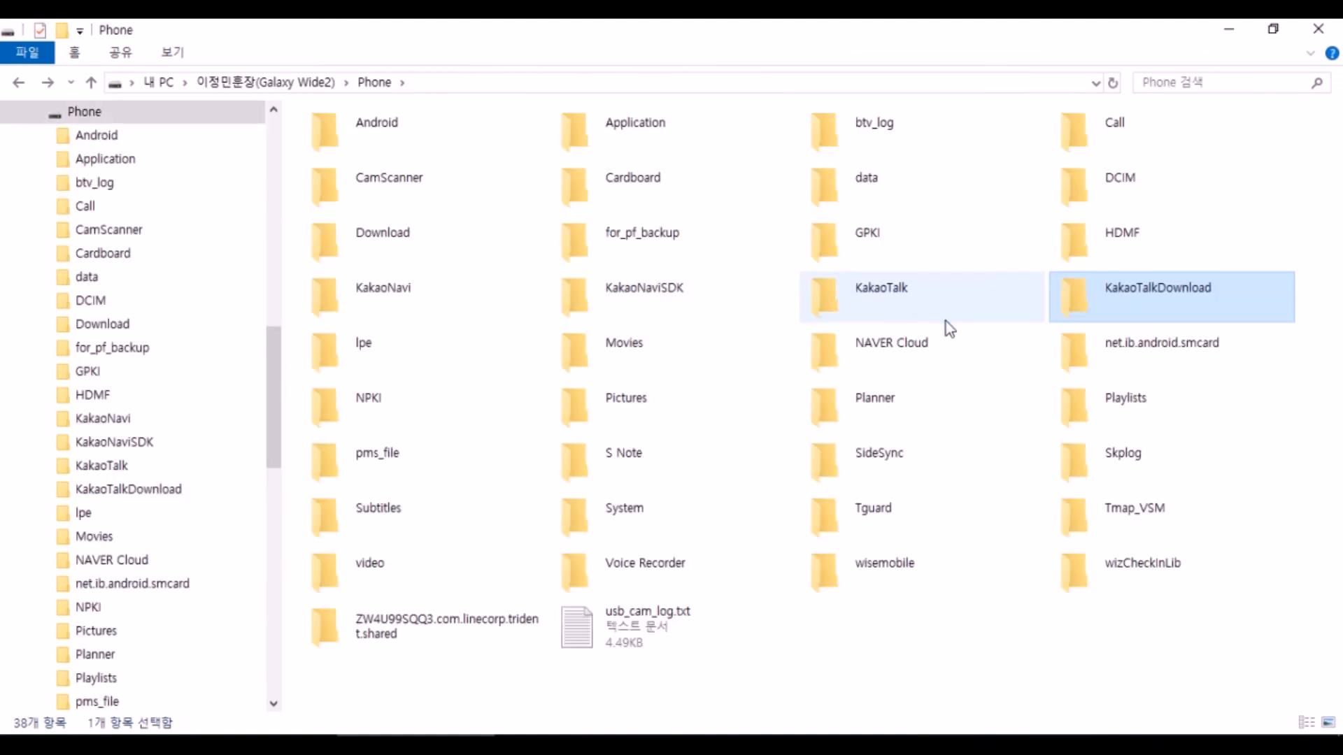
{"action": "double_click", "coordinate": [883, 304]}
{"action": "key", "text": "BackSpace"}
{"action": "double_click", "coordinate": [1134, 305]}
{"action": "key", "text": "BackSpace"}
{"action": "double_click", "coordinate": [387, 237]}
{"action": "key", "text": "BackSpace"}
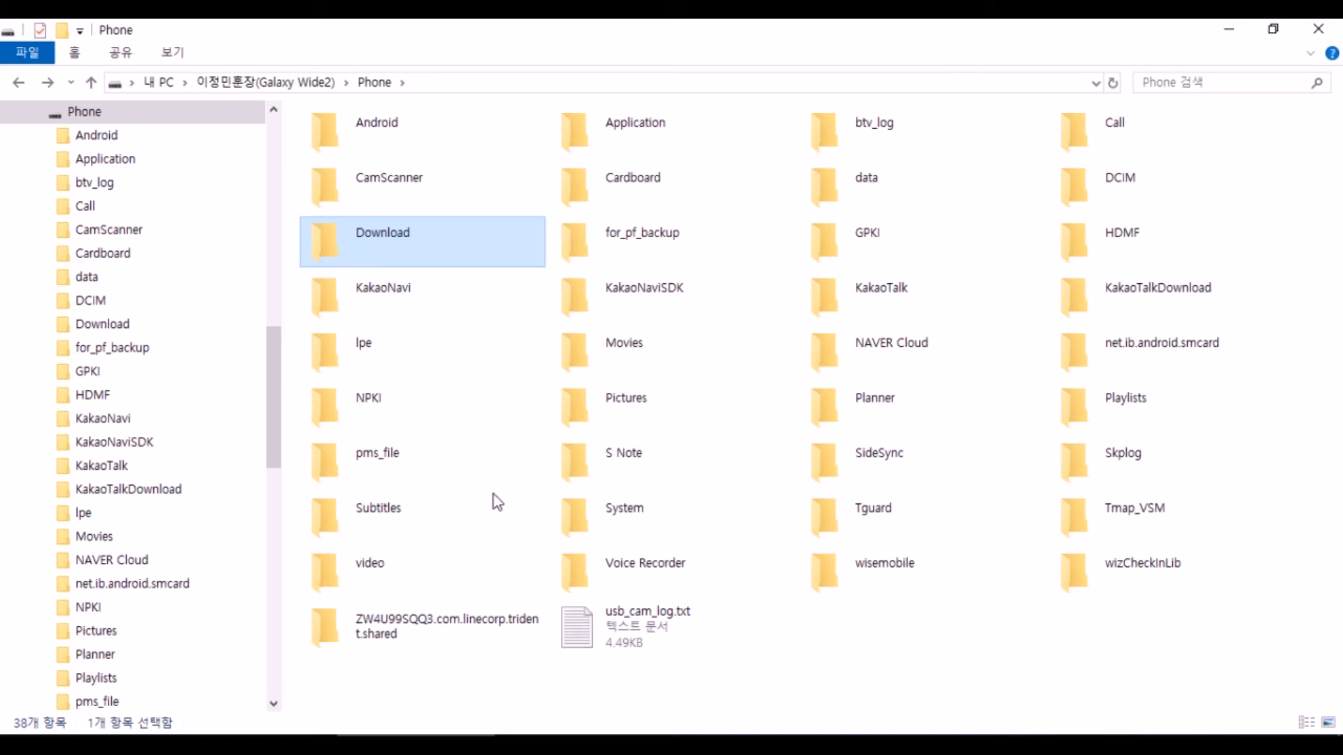
- Collapse the phone's folders in the folder tree and return to the device's storage overview
{"action": "left_click", "coordinate": [35, 113]}
{"action": "scroll", "coordinate": [125, 360], "scroll_direction": "up", "scroll_amount": 8}
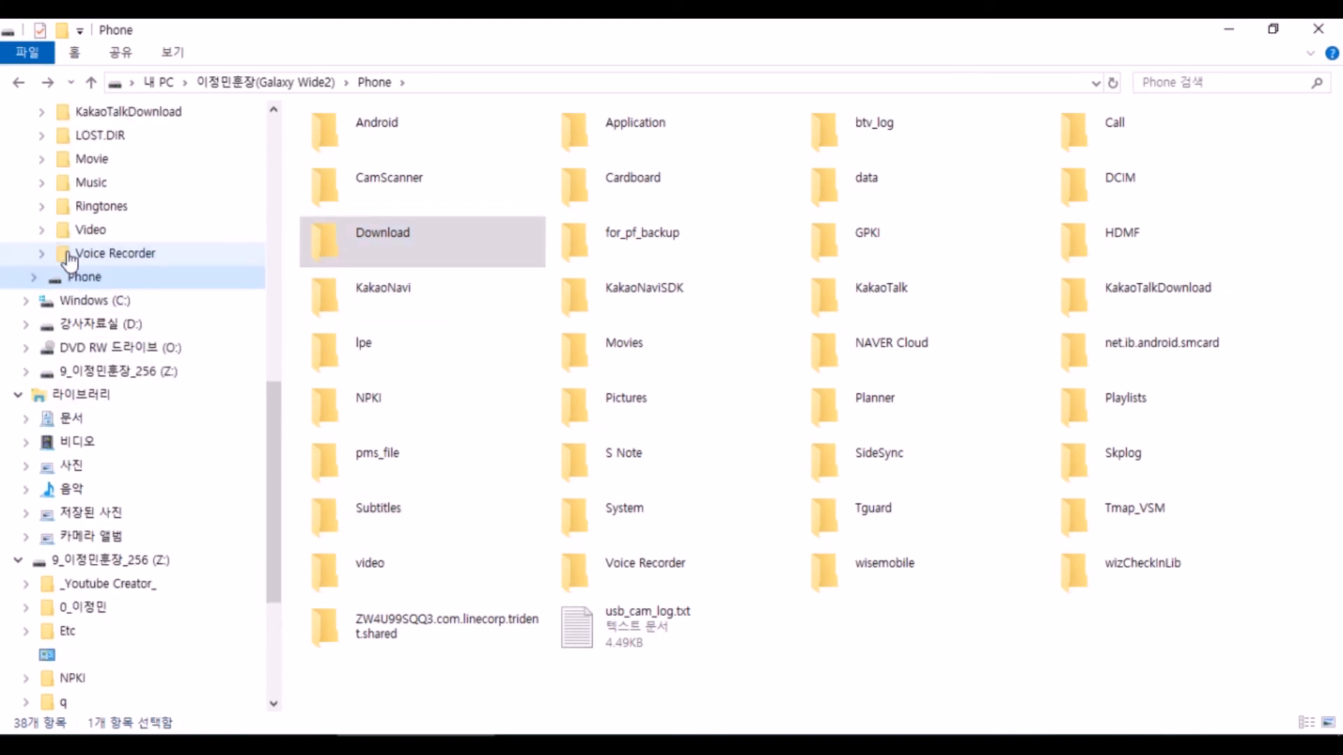
{"action": "left_click", "coordinate": [26, 253]}
{"action": "scroll", "coordinate": [95, 261], "scroll_direction": "up", "scroll_amount": 1}
{"action": "left_click", "coordinate": [117, 326]}
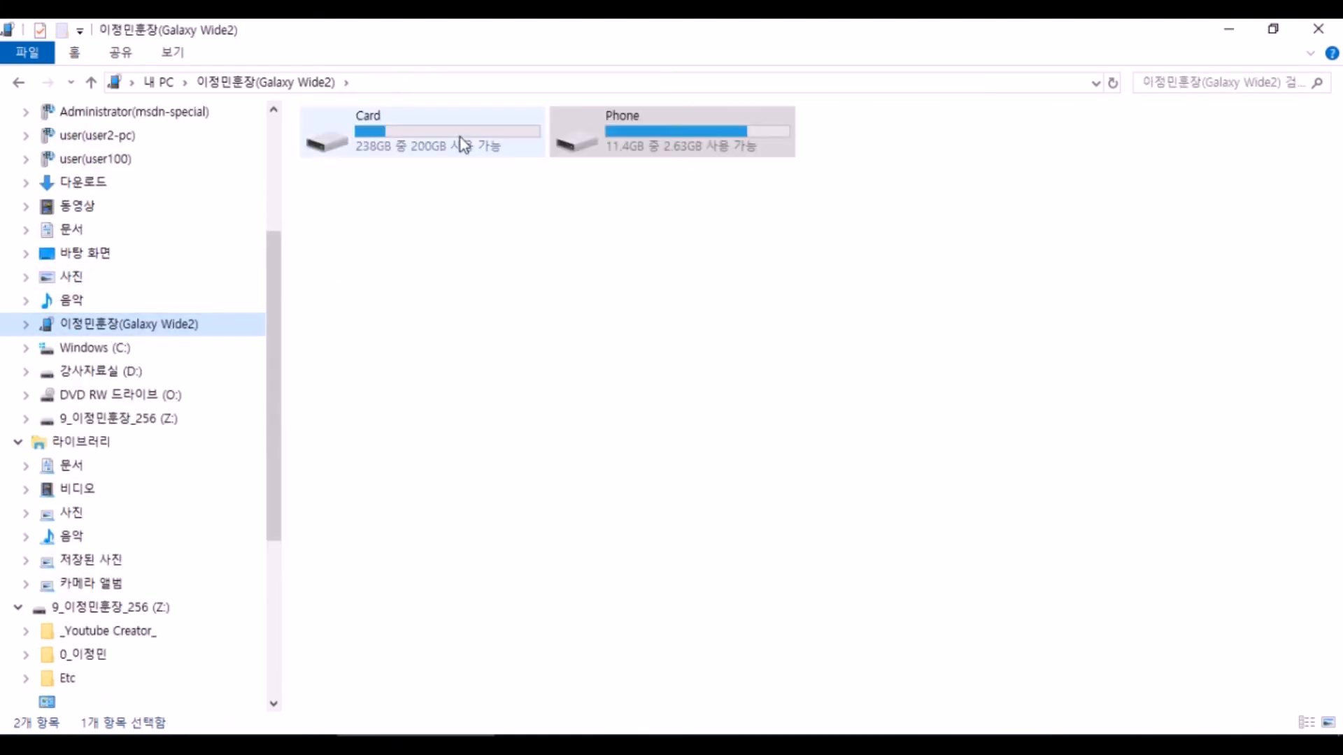
- Check the photos in the PC's 사진 folder and switch to PowerPoint
{"action": "left_click", "coordinate": [72, 278]}
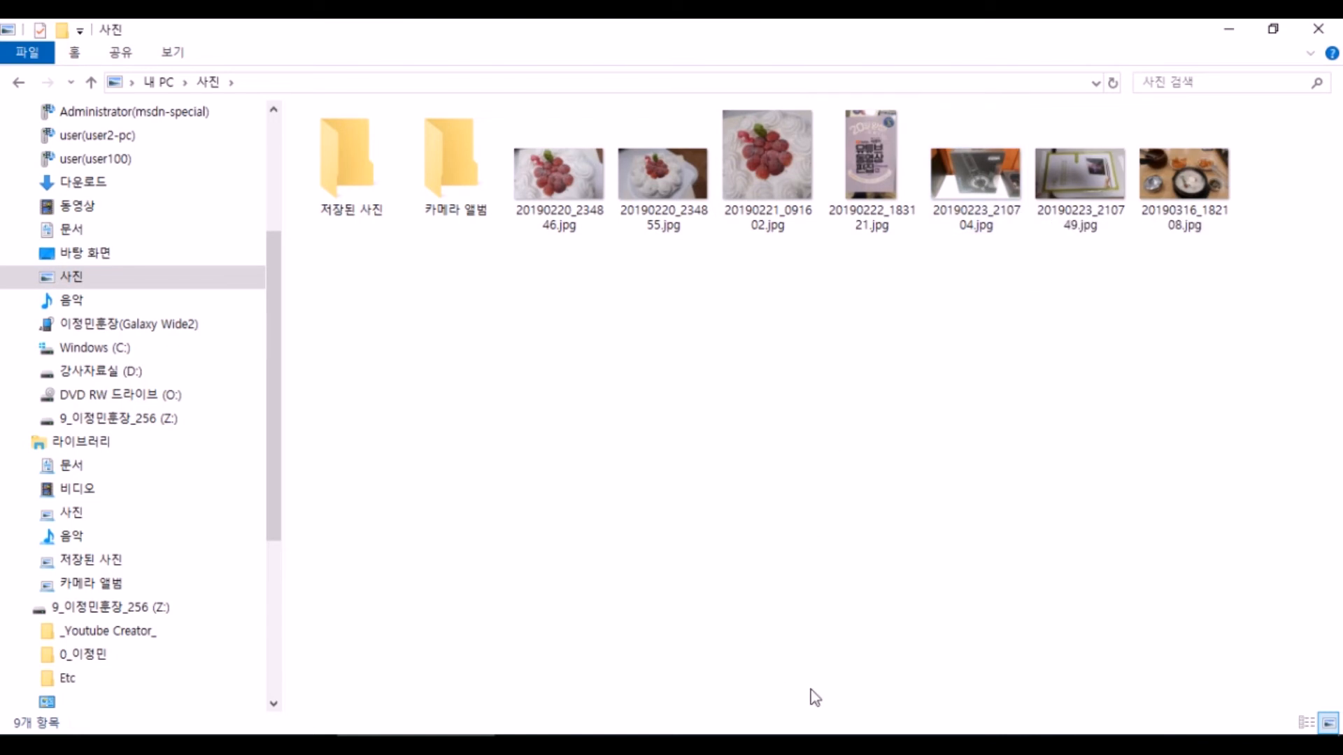
{"action": "left_click", "coordinate": [720, 745]}
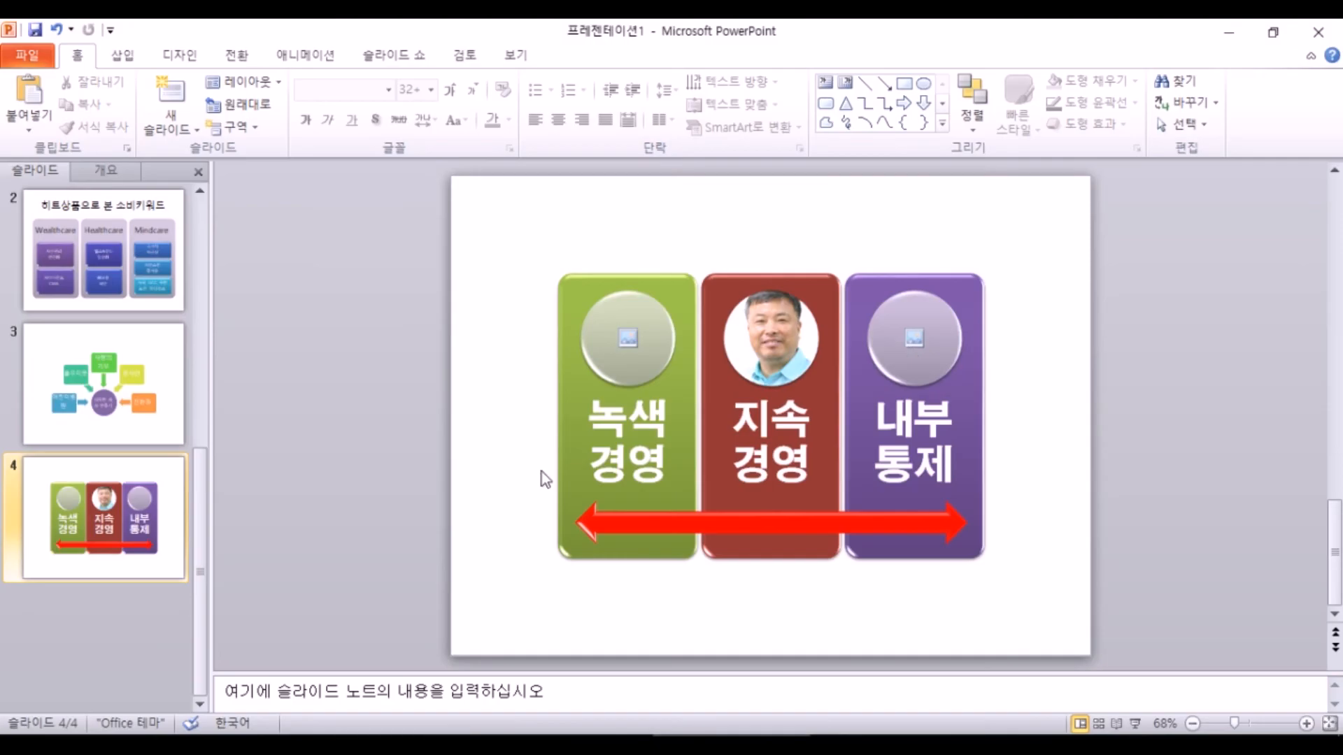
{"action": "left_click", "coordinate": [913, 339]}
{"action": "key", "text": "Escape"}
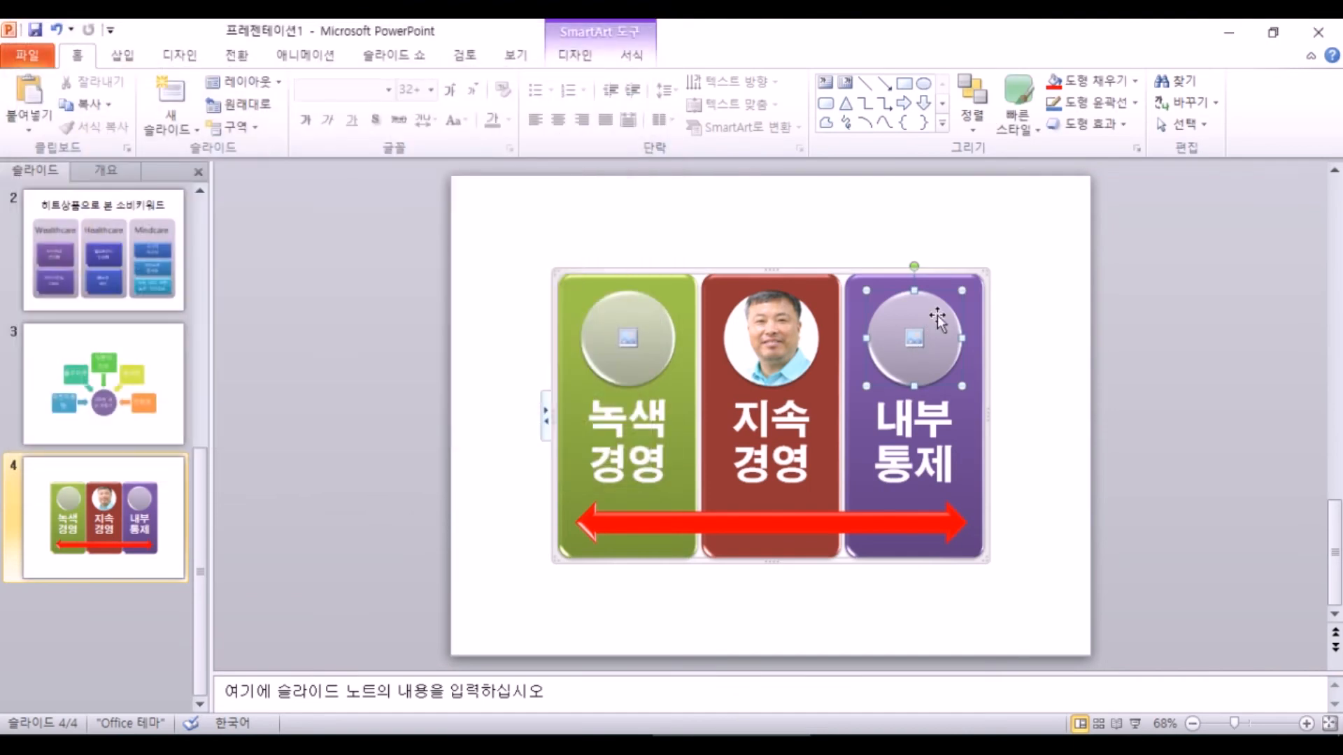
{"action": "left_click", "coordinate": [1038, 357]}
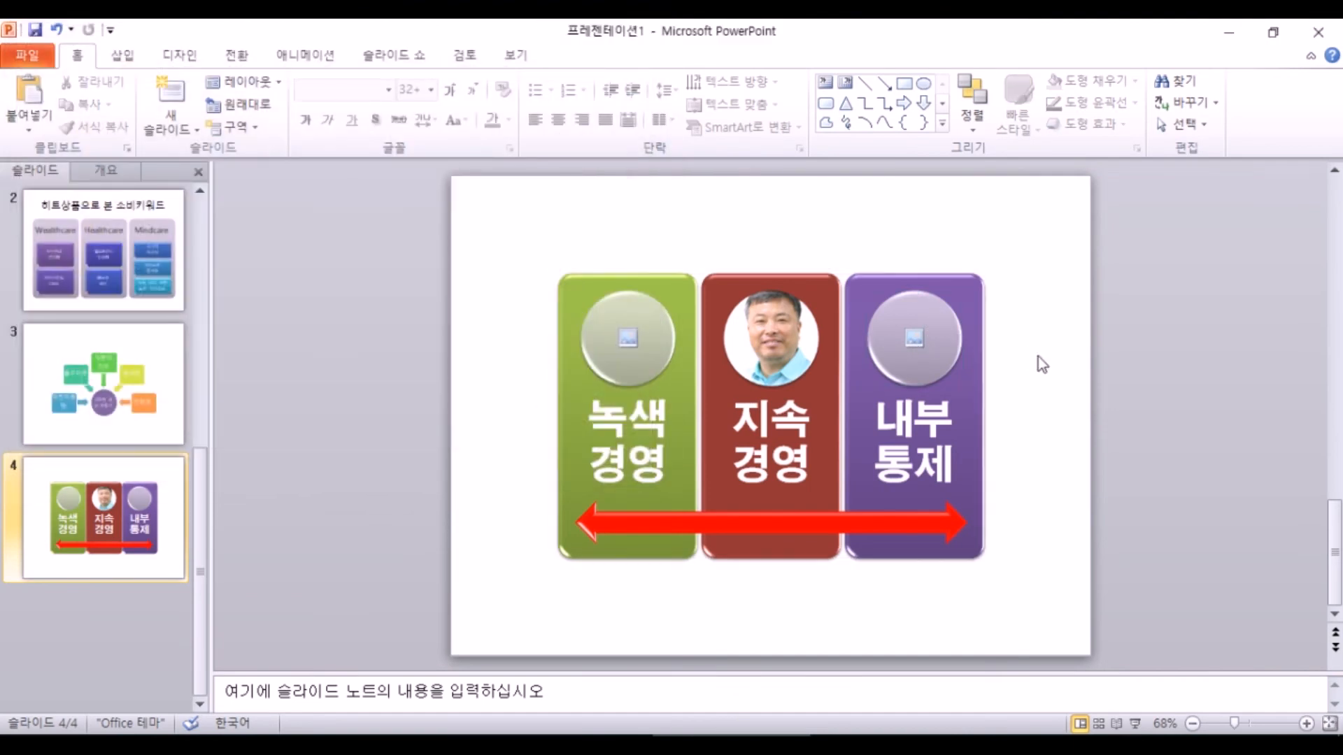
- Insert 20190221_091602.jpg from the PC's 사진 folder into the picture circle of the 녹색 경영 column
{"action": "left_click", "coordinate": [628, 338]}
{"action": "scroll", "coordinate": [210, 283], "scroll_direction": "up", "scroll_amount": 10}
{"action": "left_click", "coordinate": [82, 401]}
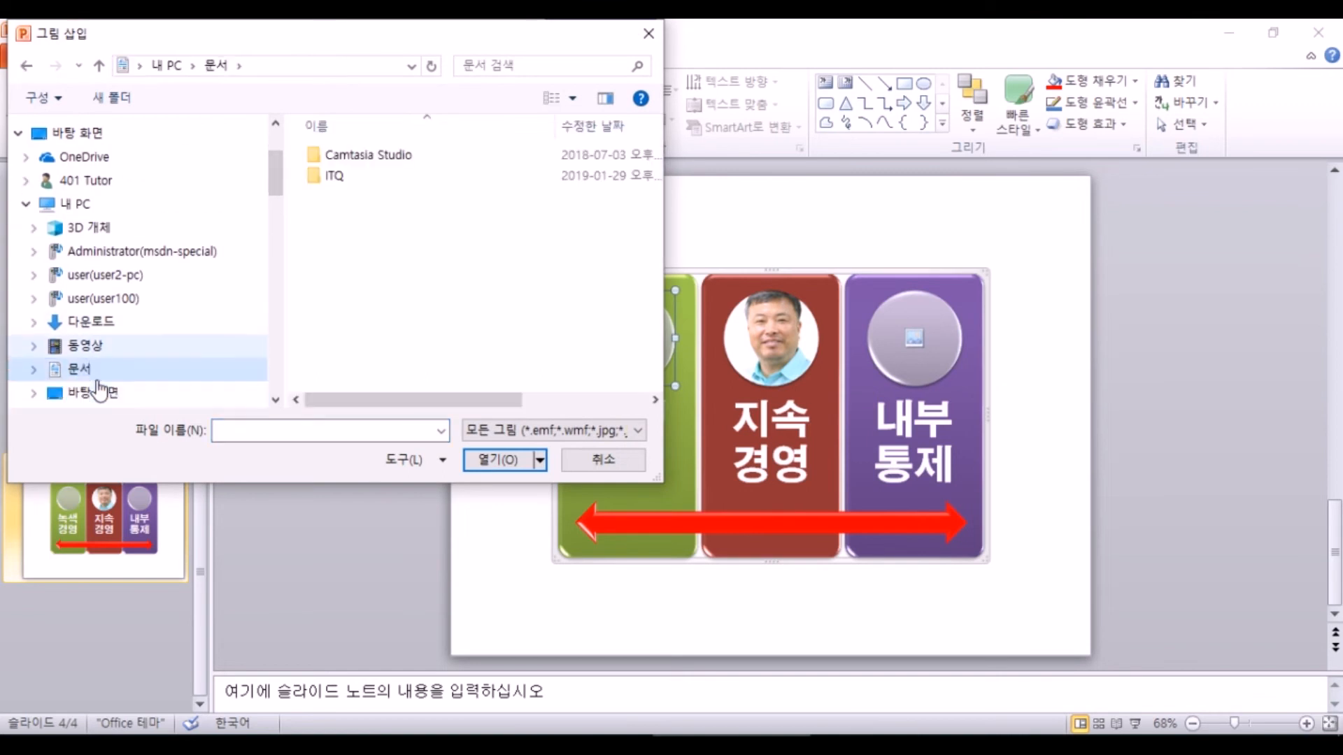
{"action": "scroll", "coordinate": [87, 385], "scroll_direction": "down", "scroll_amount": 2}
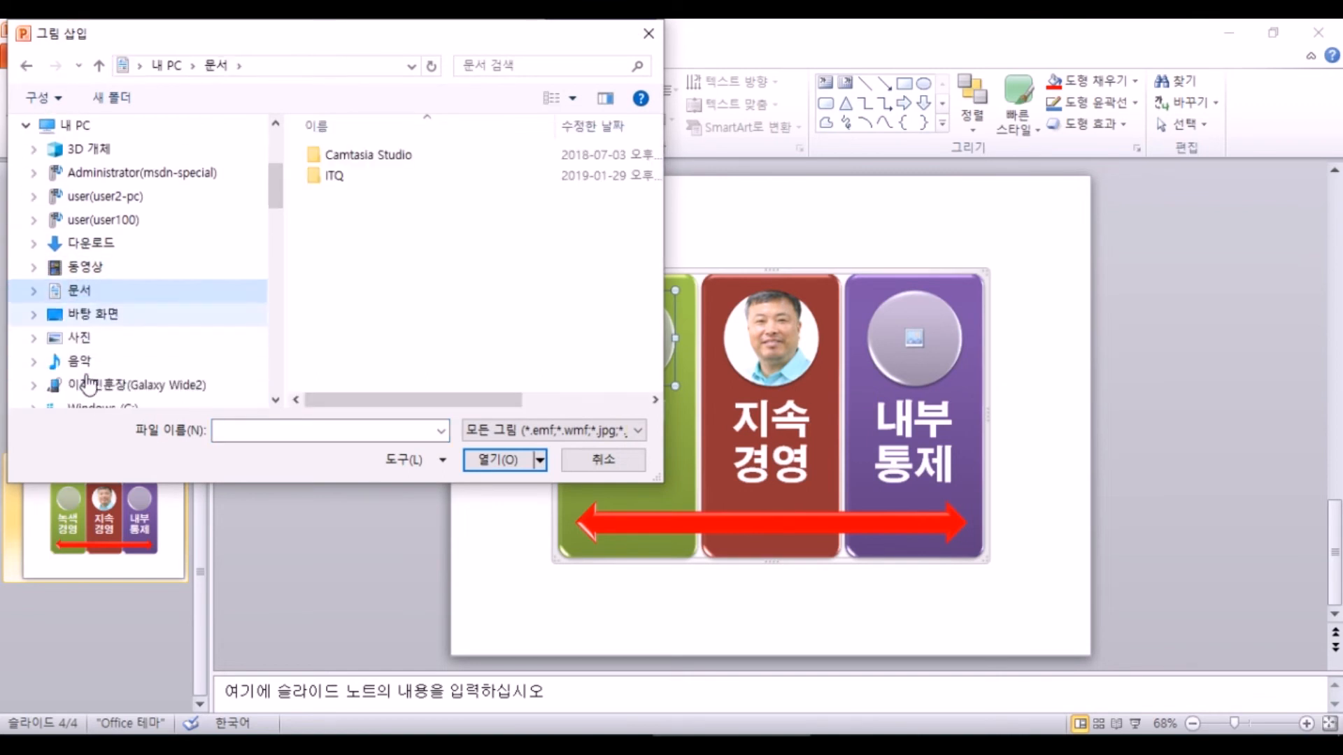
{"action": "left_click", "coordinate": [79, 338]}
{"action": "left_click", "coordinate": [453, 296]}
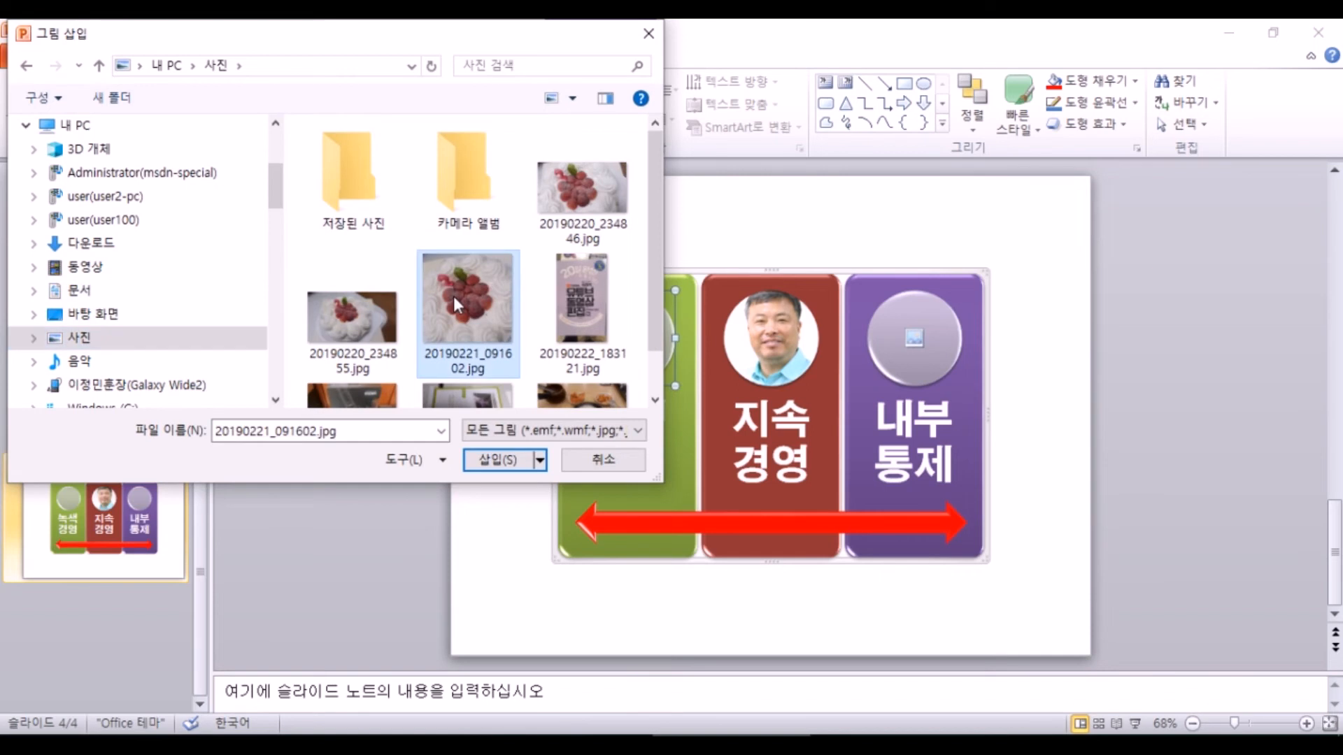
{"action": "left_click", "coordinate": [495, 460]}
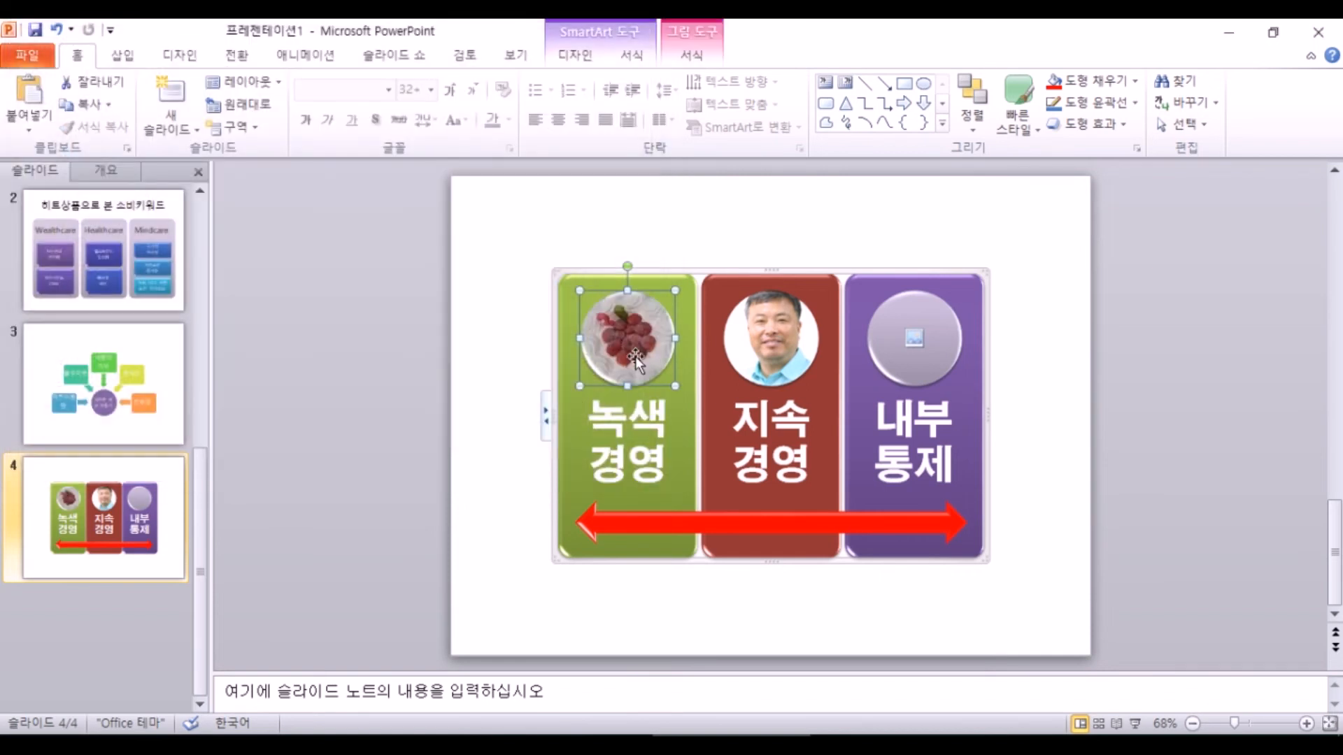
- Insert the food photo 20190316_182108.jpg into the picture circle of the 내부 통제 column and deselect the SmartArt
{"action": "left_click", "coordinate": [917, 338]}
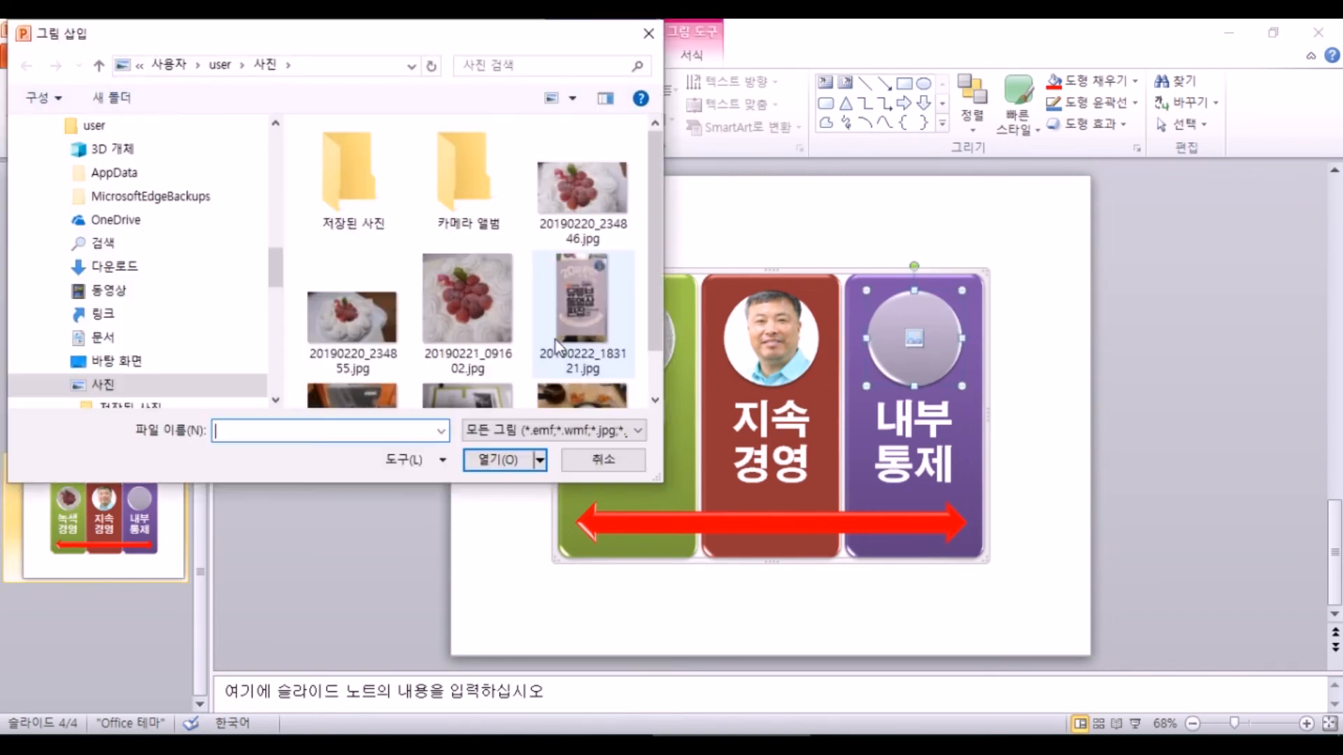
{"action": "left_click", "coordinate": [591, 377]}
{"action": "left_click", "coordinate": [501, 462]}
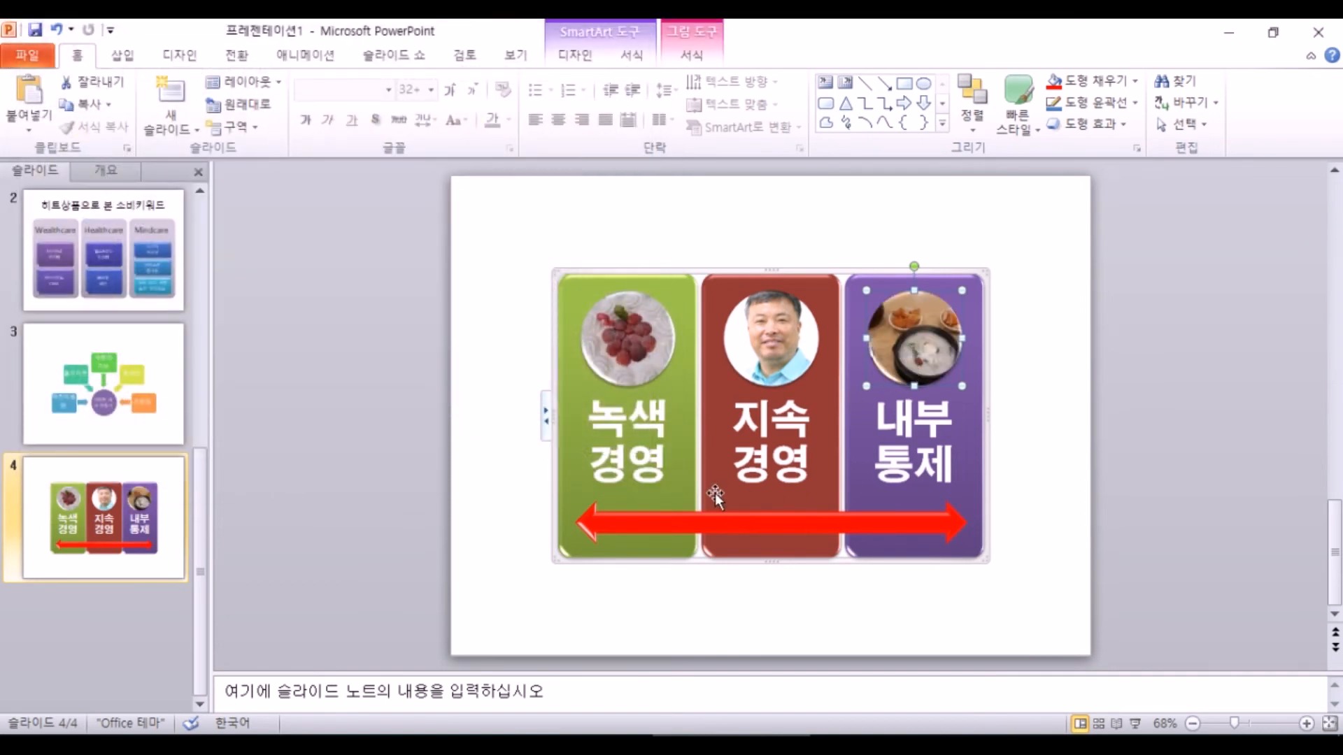
{"action": "left_click", "coordinate": [409, 347]}
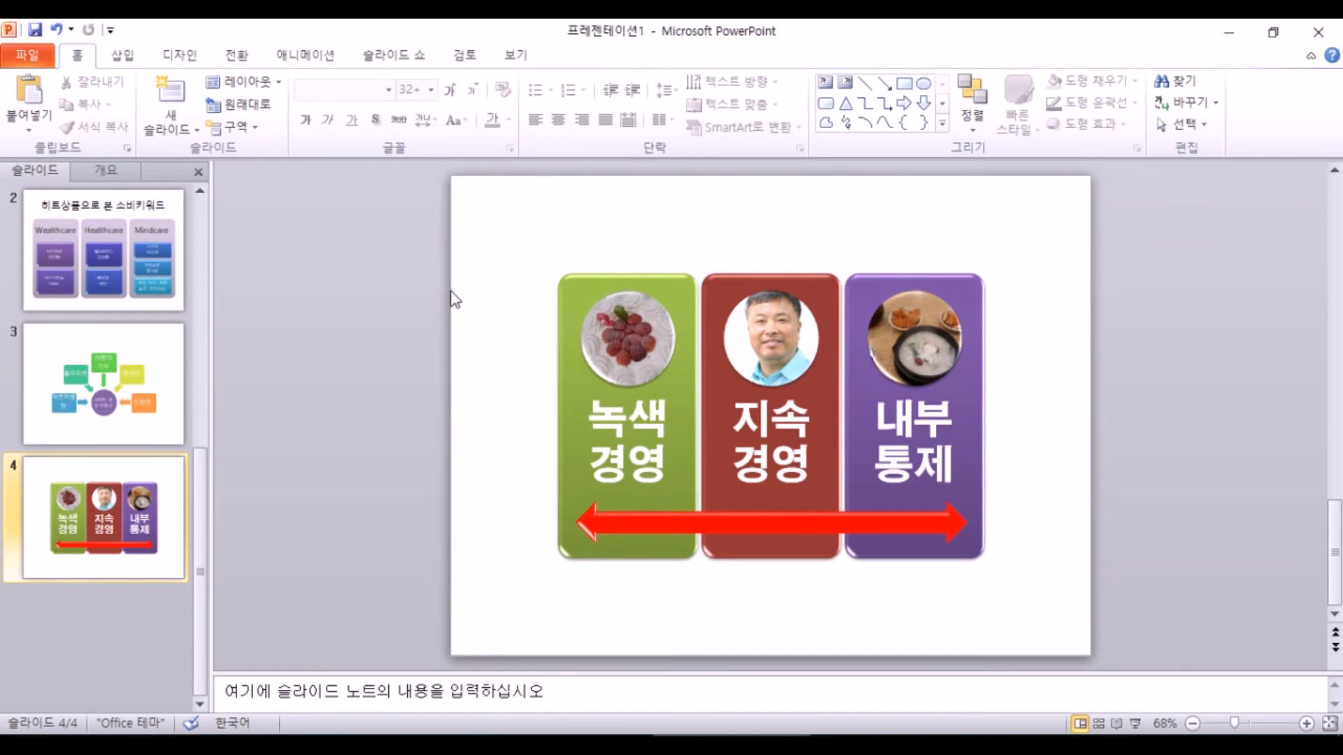
- Switch to the Notepad notes and insert 'PC를' before 'USB케이블을' in item 1
{"action": "key", "text": "alt+Tab"}
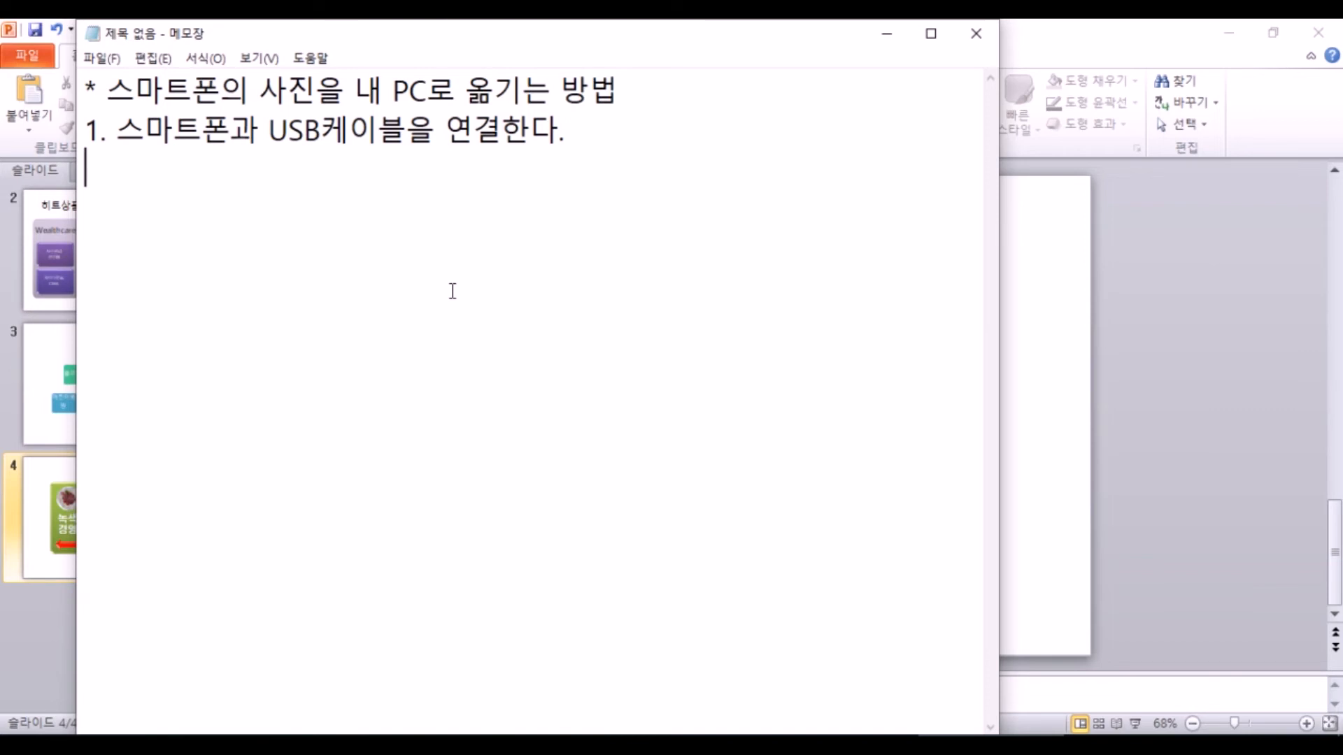
{"action": "key", "text": "Up"}
{"action": "key", "text": "Right"}
{"action": "key", "text": "Right"}
{"action": "key", "text": "Right"}
{"action": "key", "text": "Right"}
{"action": "key", "text": "Right"}
{"action": "key", "text": "Right"}
{"action": "key", "text": "Right"}
{"action": "key", "text": "Right"}
{"action": "key", "text": "Right"}
{"action": "type", "text": "PC를"}
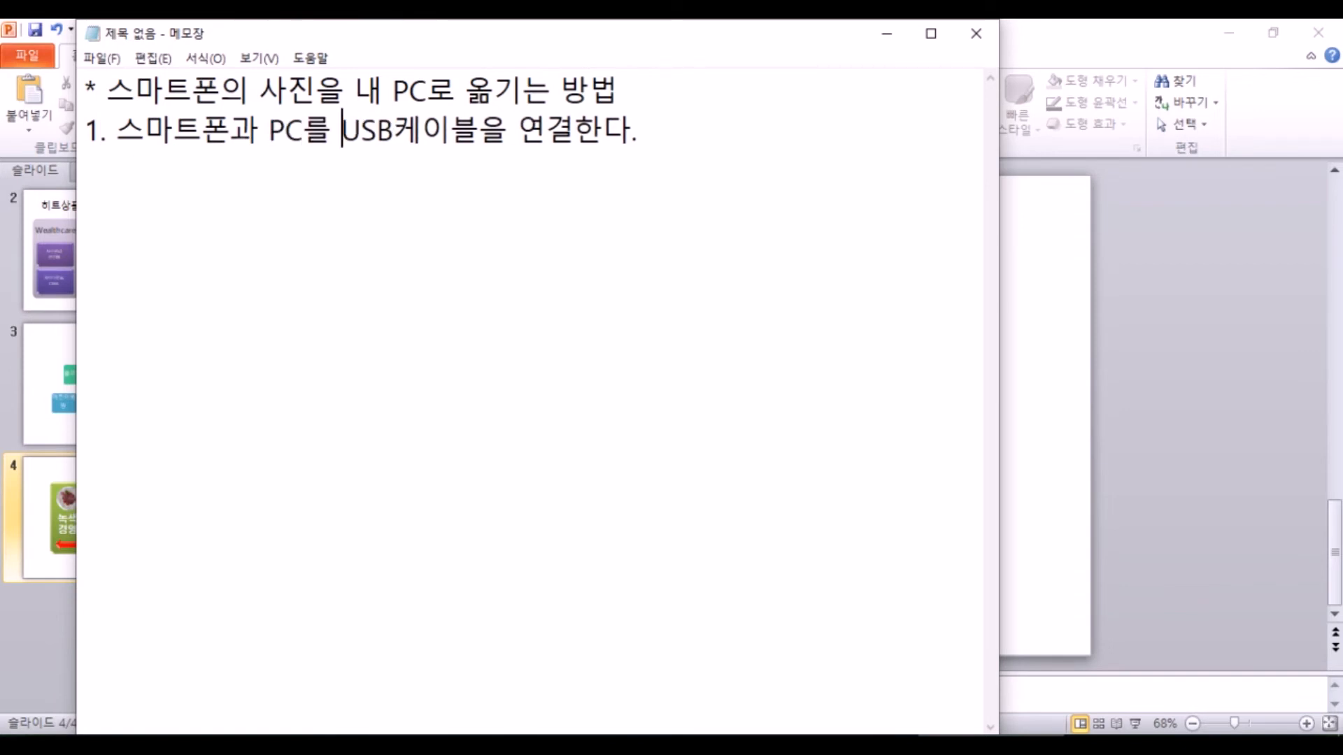
- Add the line '(암호 패턴은 반드시 해제)' below item 1 of the notes
{"action": "key", "text": "End"}
{"action": "key", "text": "Return"}
{"action": "type", "text": "(아ㅁ호 패턴"}
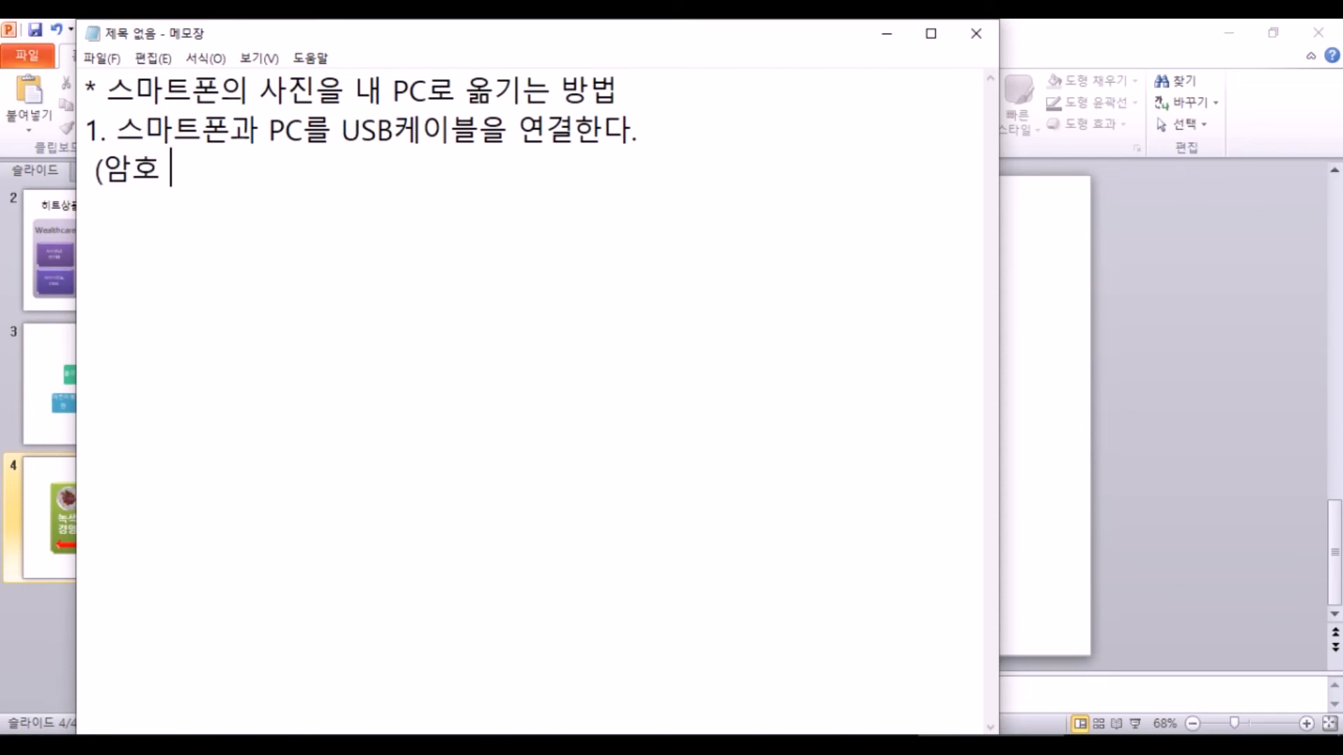
{"action": "type", "text": "은 "}
{"action": "type", "text": "반드시"}
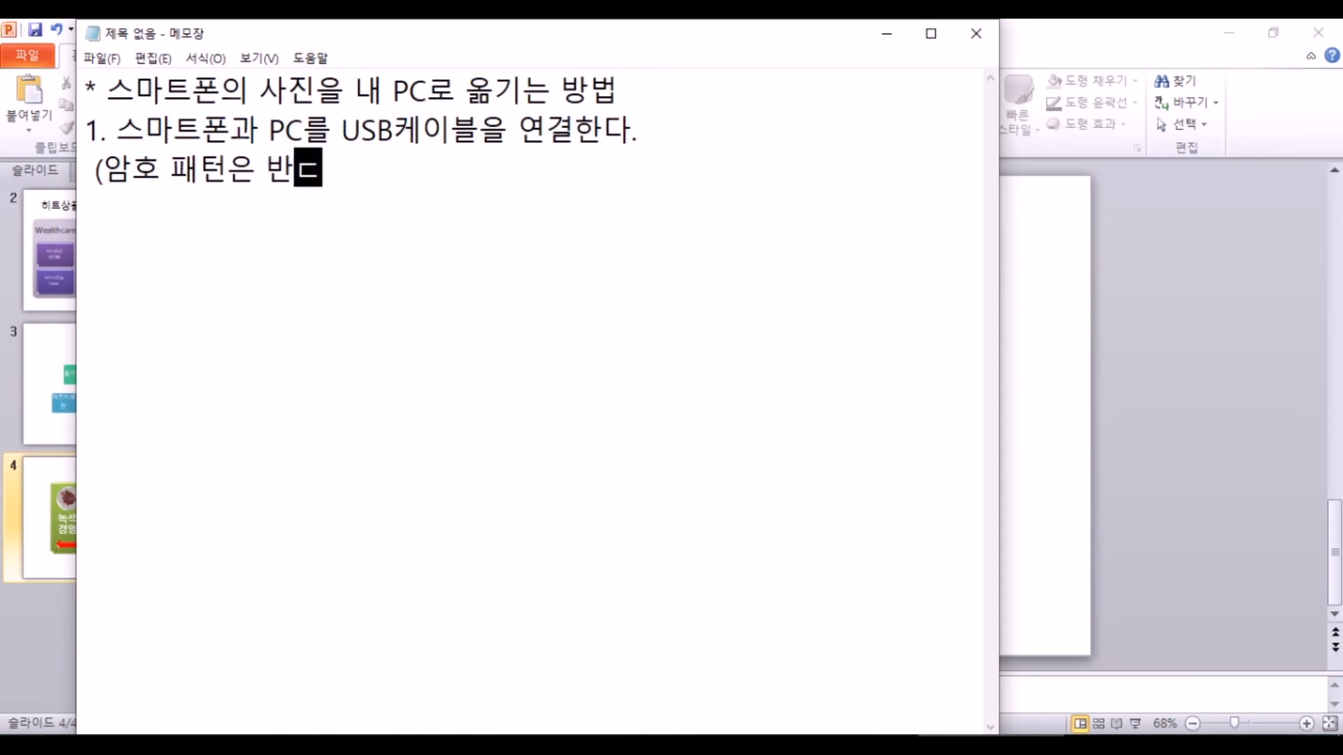
{"action": "type", "text": ", "}
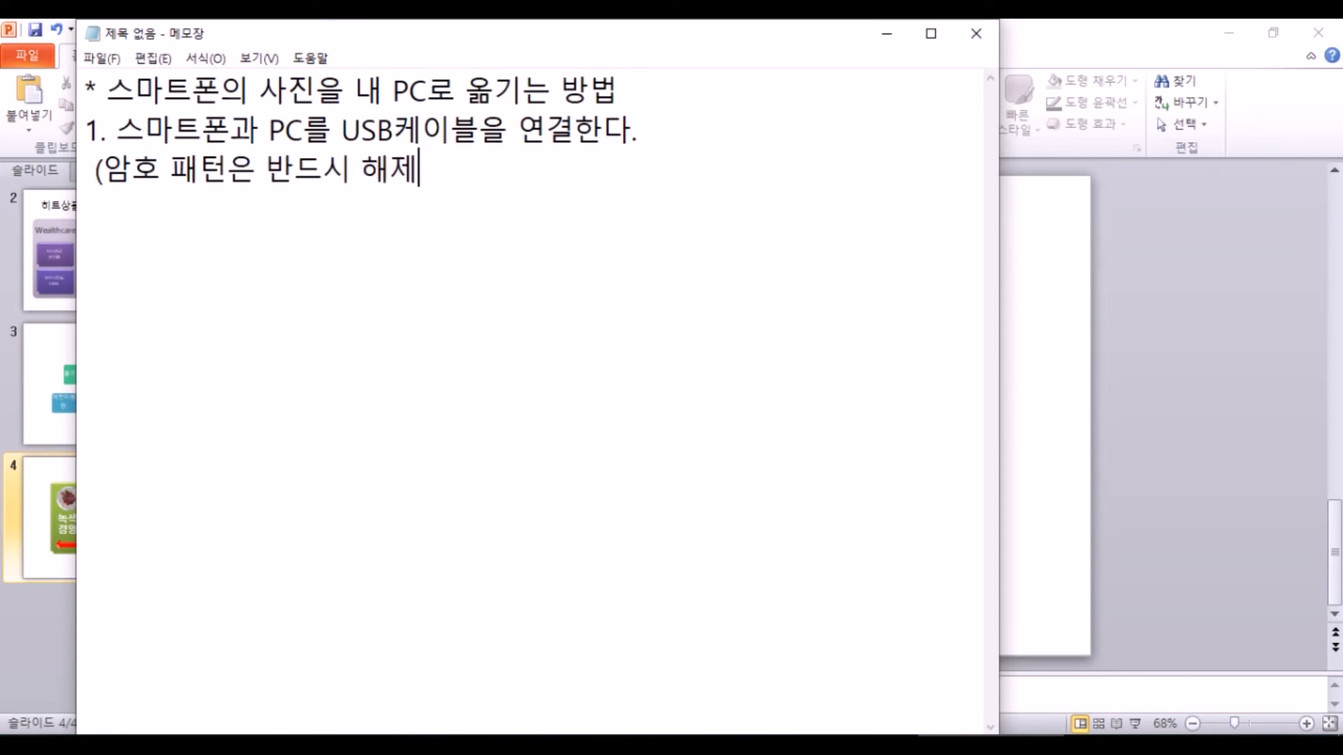
{"action": "type", "text": ")"}
- Add item 2 '데이터 접근 권한 요구 > 허용' to the notes and start a new line numbered 3
{"action": "key", "text": "Return"}
{"action": "type", "text": "2. "}
{"action": "type", "text": "데이터 접"}
{"action": "type", "text": "근 권하"}
{"action": "type", "text": "ㄴ 요구 >"}
{"action": "type", "text": " 허용"}
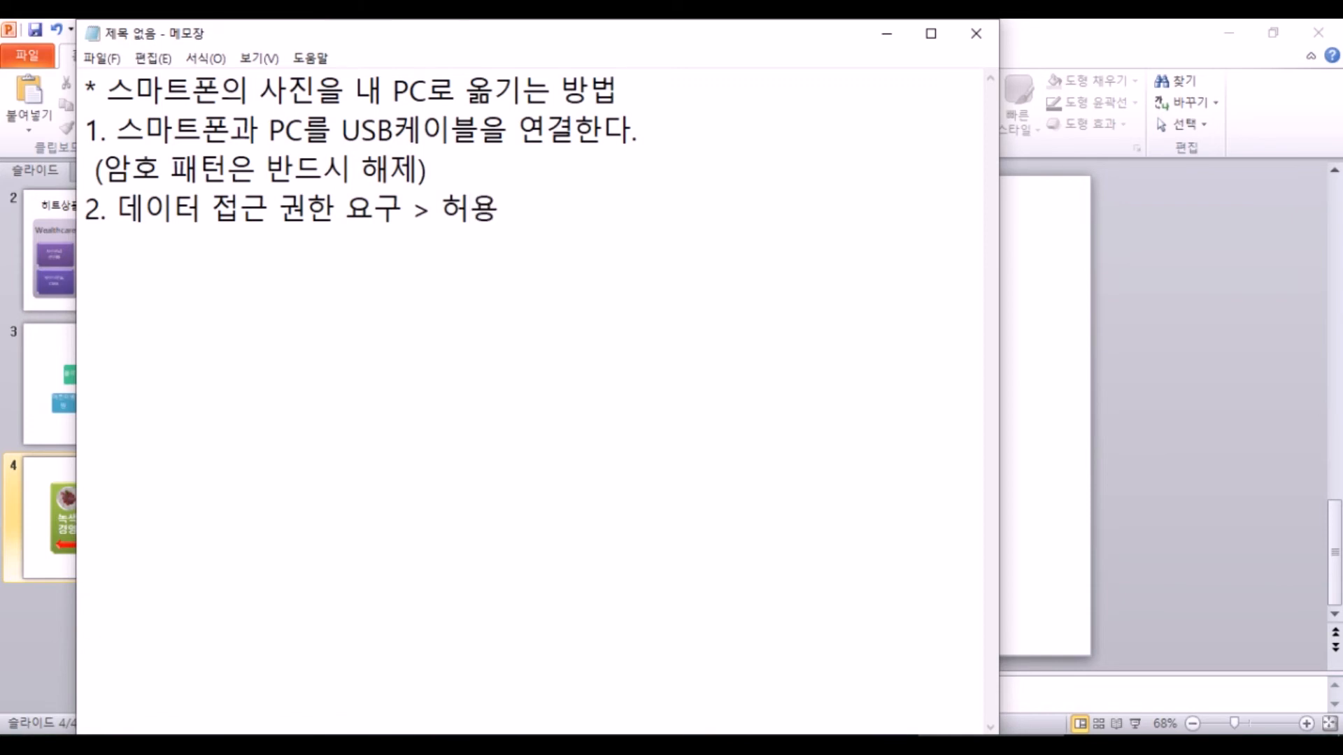
{"action": "key", "text": "Return"}
{"action": "type", "text": "3."}
{"action": "left_click", "coordinate": [24, 727]}
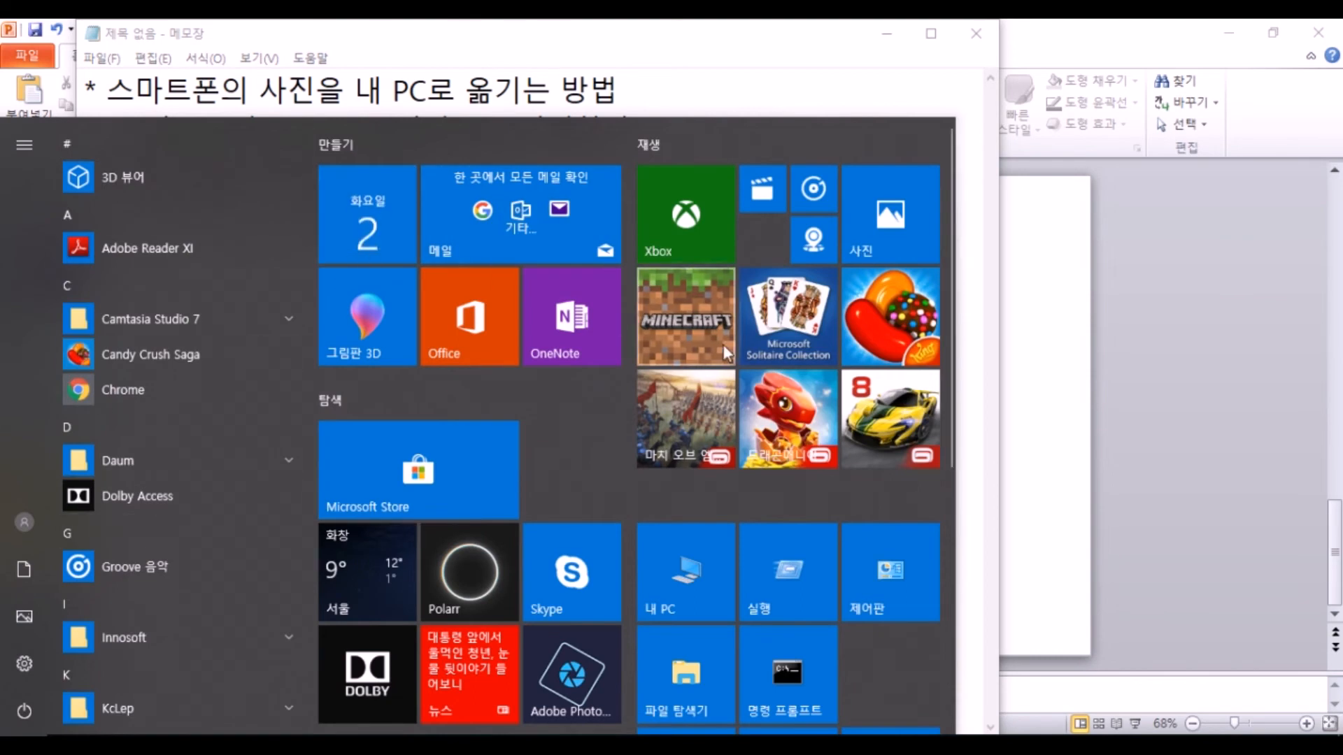
{"action": "scroll", "coordinate": [778, 480], "scroll_direction": "down", "scroll_amount": 3}
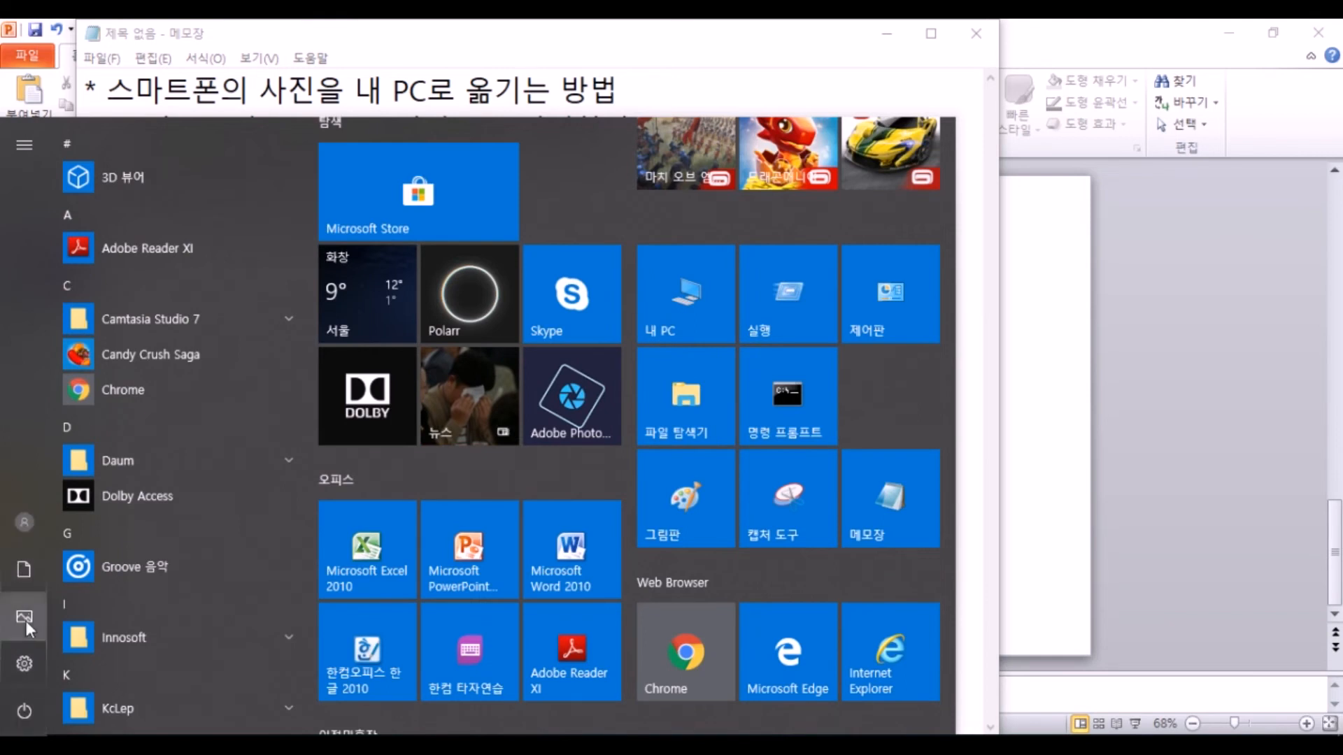
{"action": "left_click", "coordinate": [23, 746]}
{"action": "left_click", "coordinate": [23, 746]}
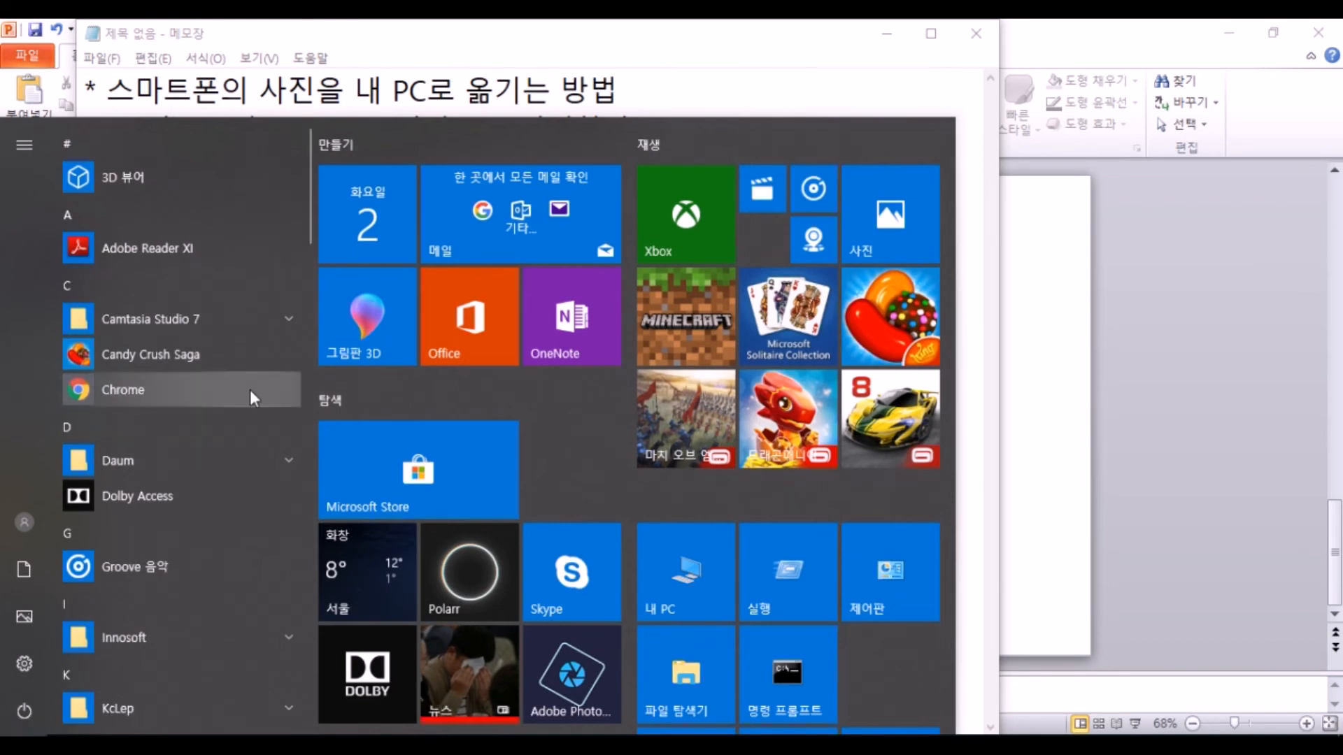
{"action": "key", "text": "Escape"}
- Write item 3 as '탐색기를 실행(윈도우 로고 키 + E)' in the notes, and briefly open and close File Explorer
{"action": "left_click", "coordinate": [187, 260]}
{"action": "type", "text": "탐색기를 실행(윈"}
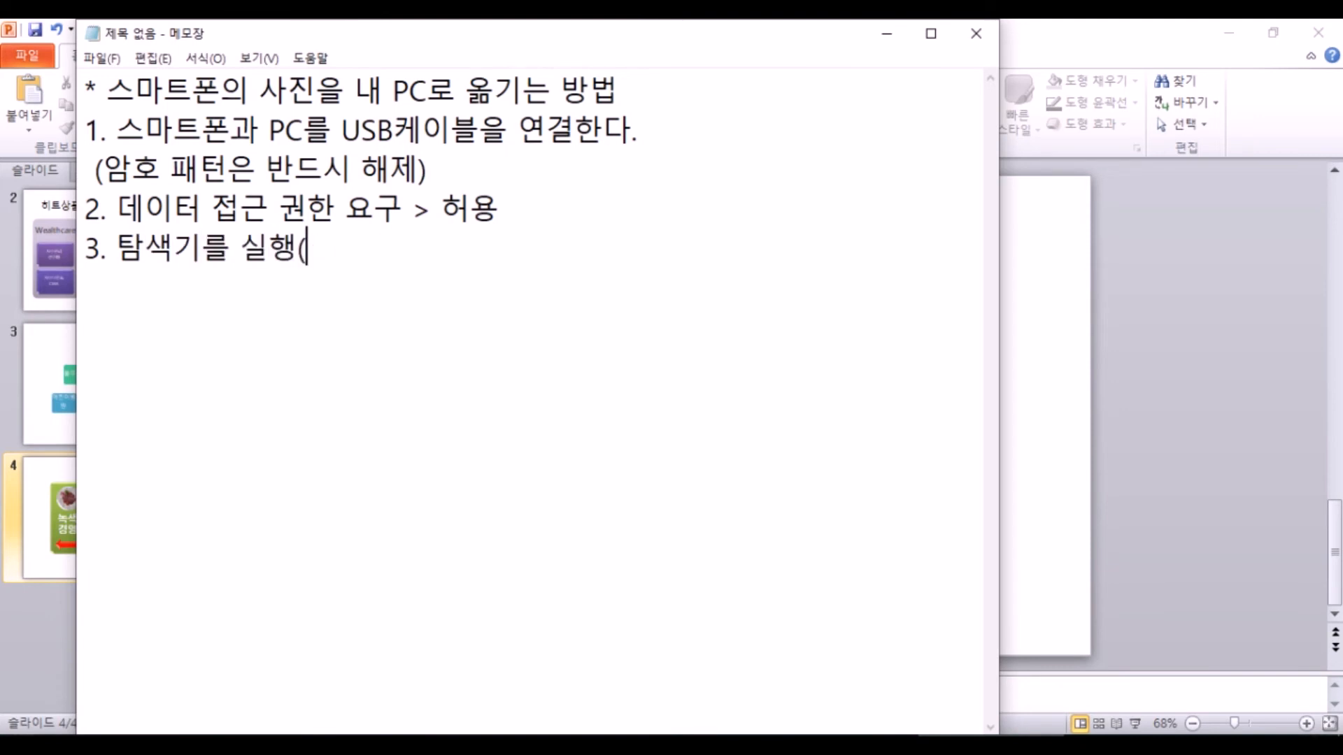
{"action": "type", "text": "도우 로고"}
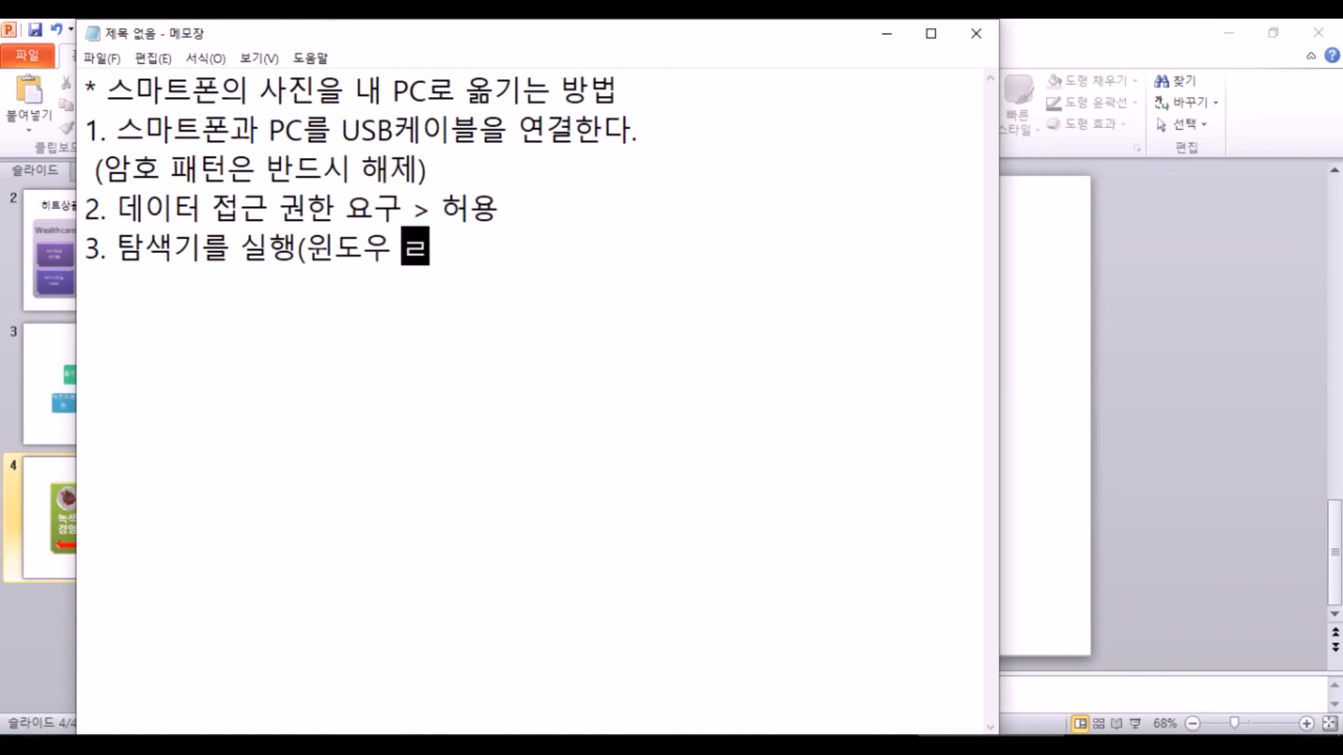
{"action": "type", "text": " 키"}
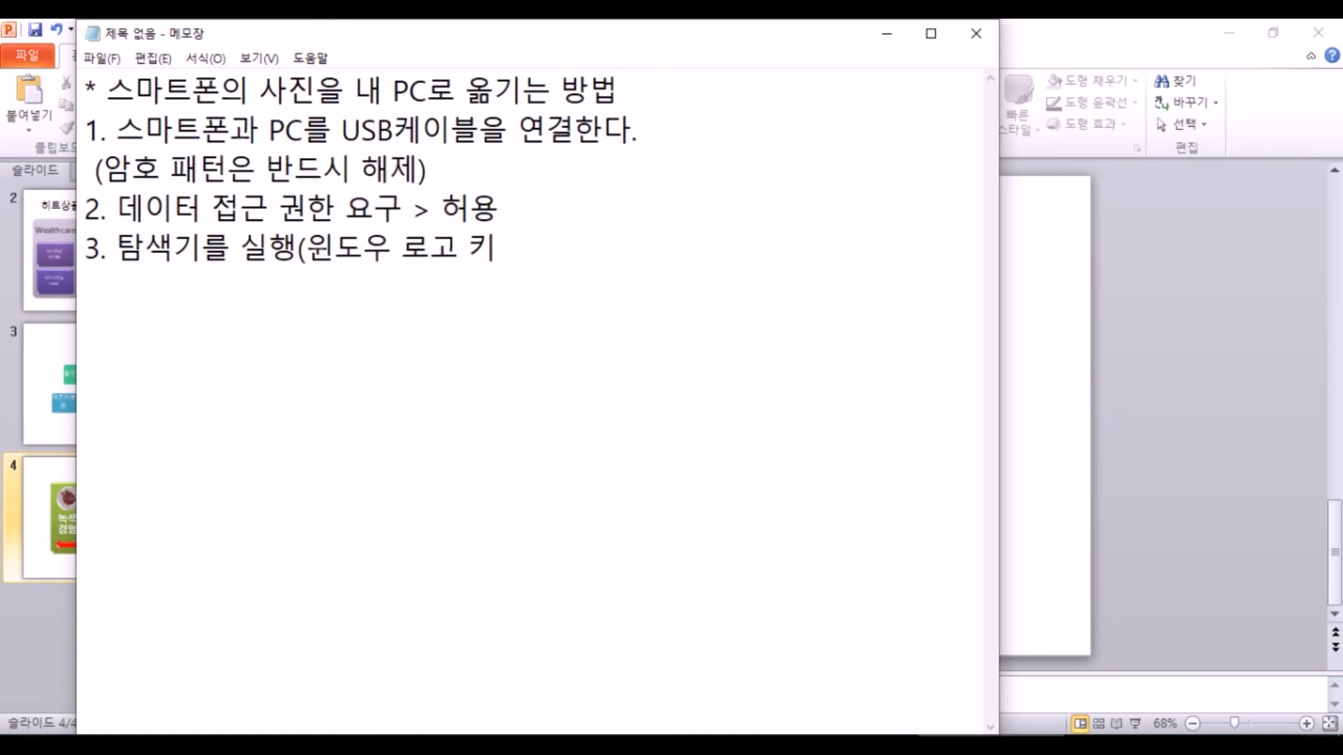
{"action": "type", "text": " + E)"}
{"action": "key", "text": "super+e"}
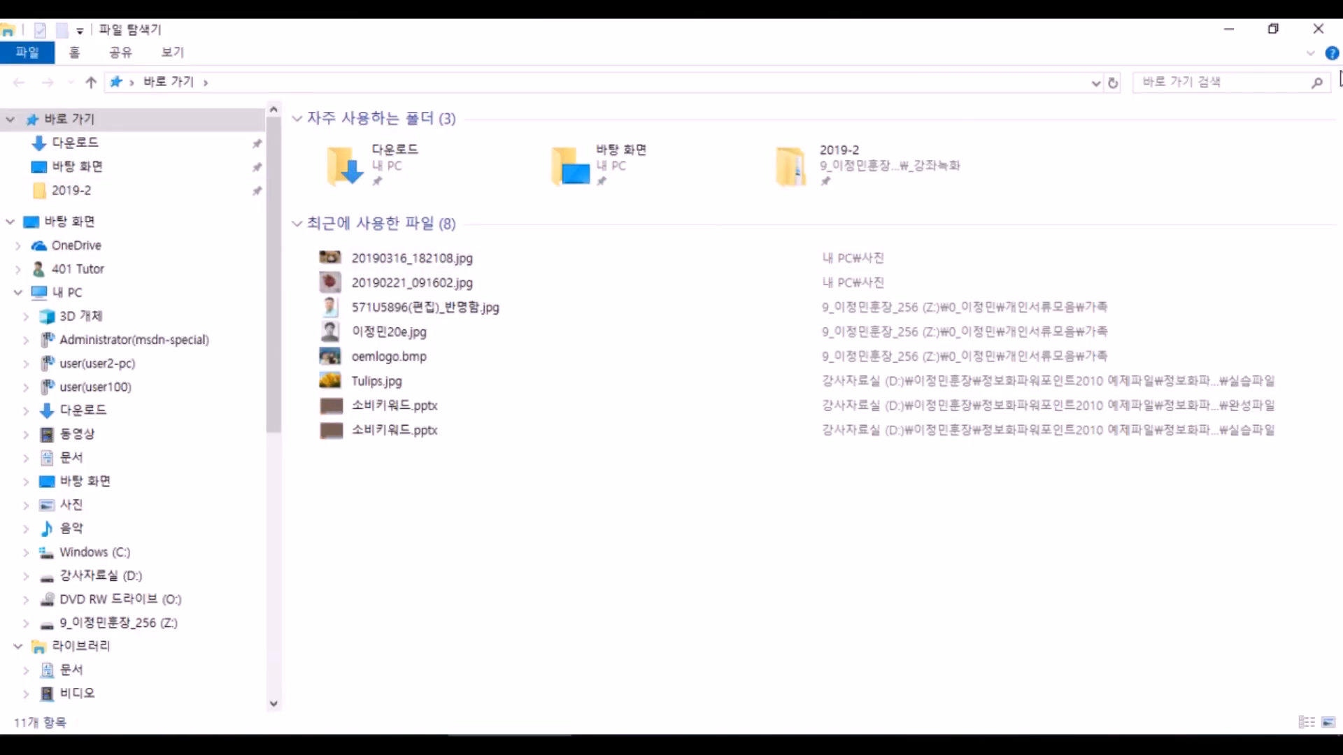
{"action": "left_click", "coordinate": [1318, 29]}
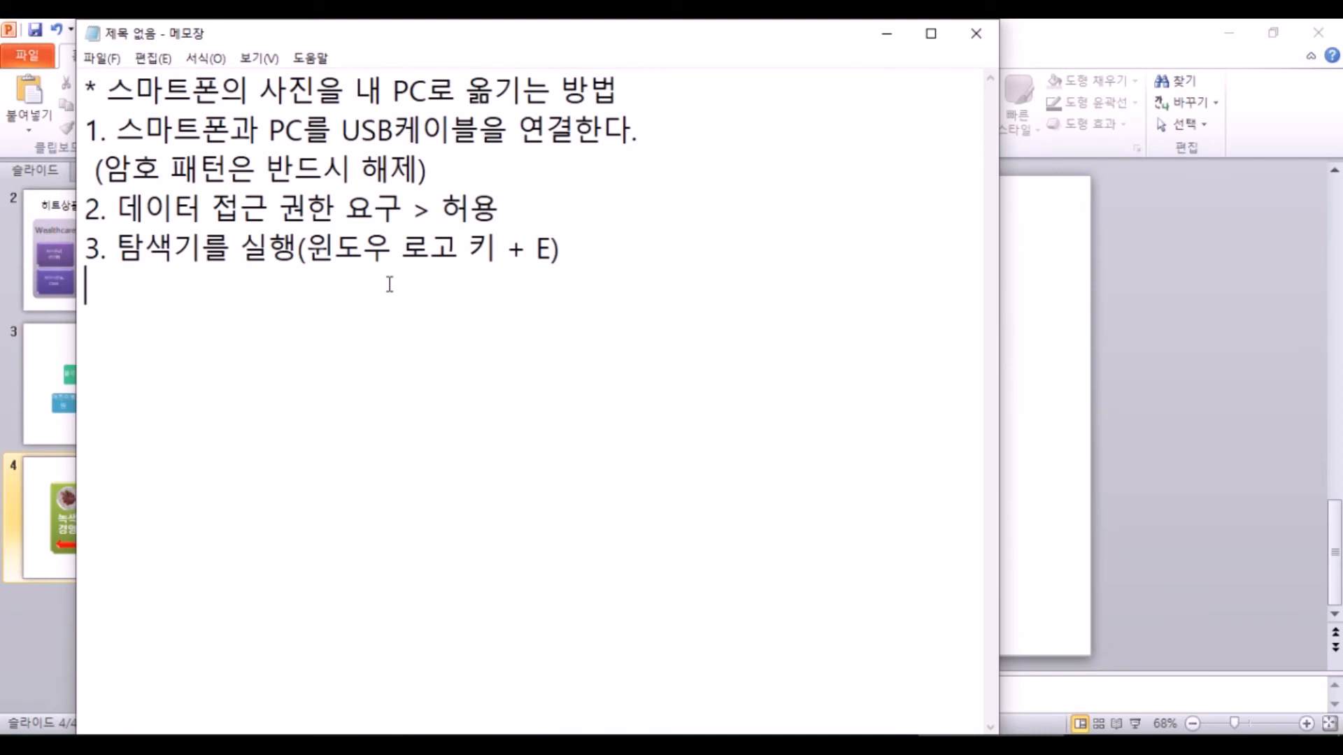
- Begin item 4 of the notes with the text '내 PC 또는', correcting mistyped characters
{"action": "type", "text": "4. "}
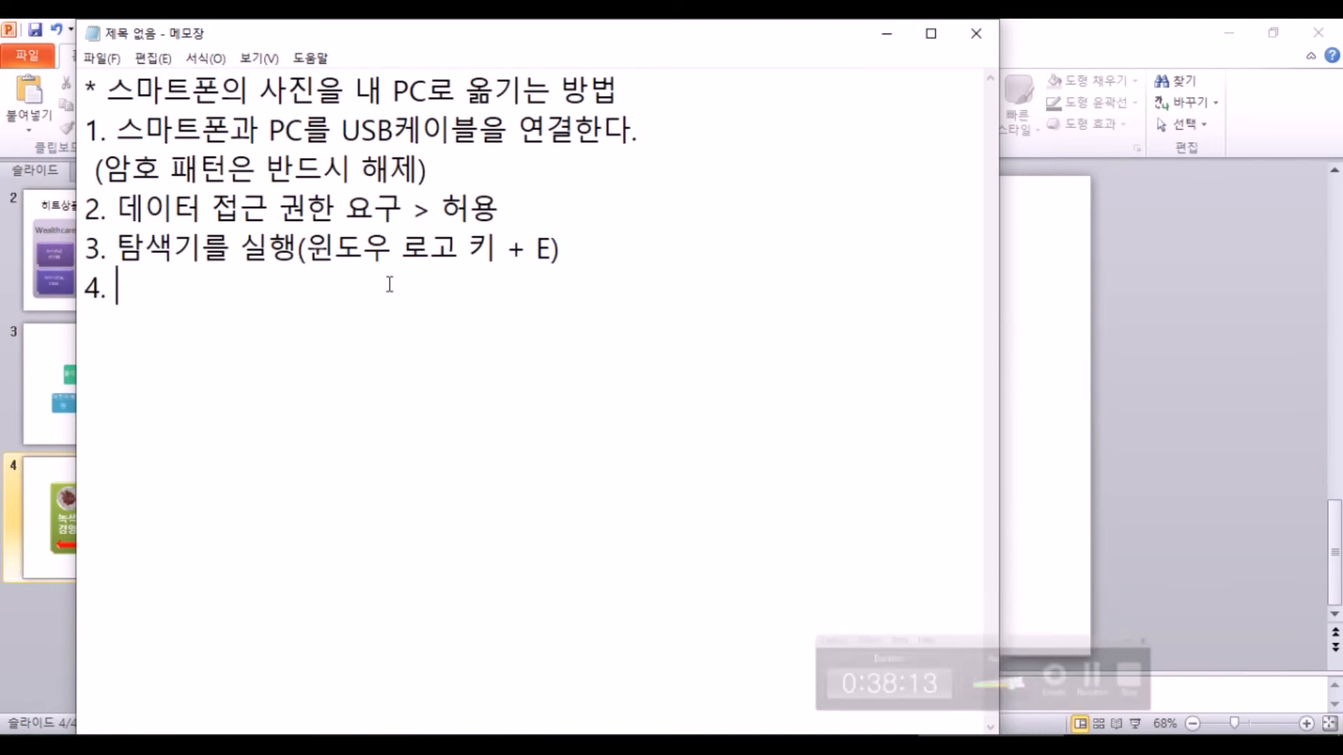
{"action": "type", "text": "sp"}
{"action": "key", "text": "BackSpace"}
{"action": "key", "text": "BackSpace"}
{"action": "type", "text": "네"}
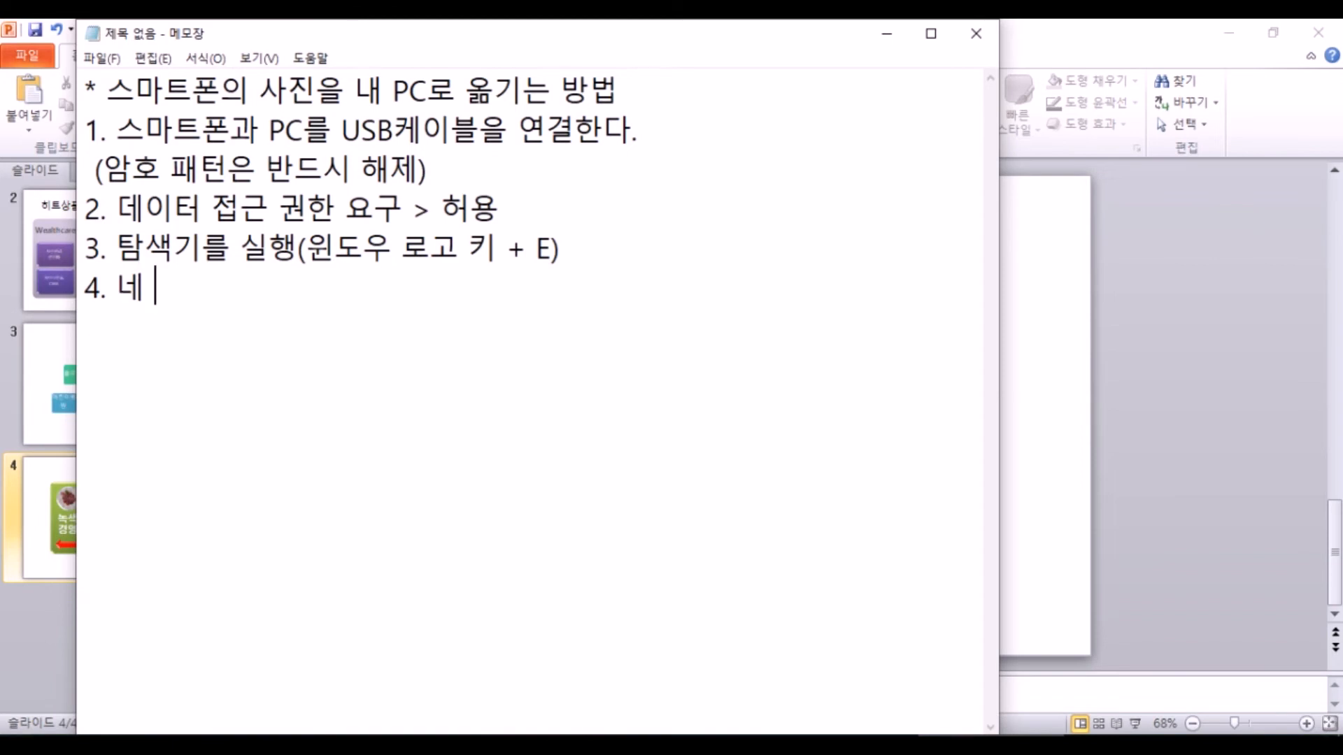
{"action": "key", "text": "BackSpace"}
{"action": "type", "text": "내 PC)("}
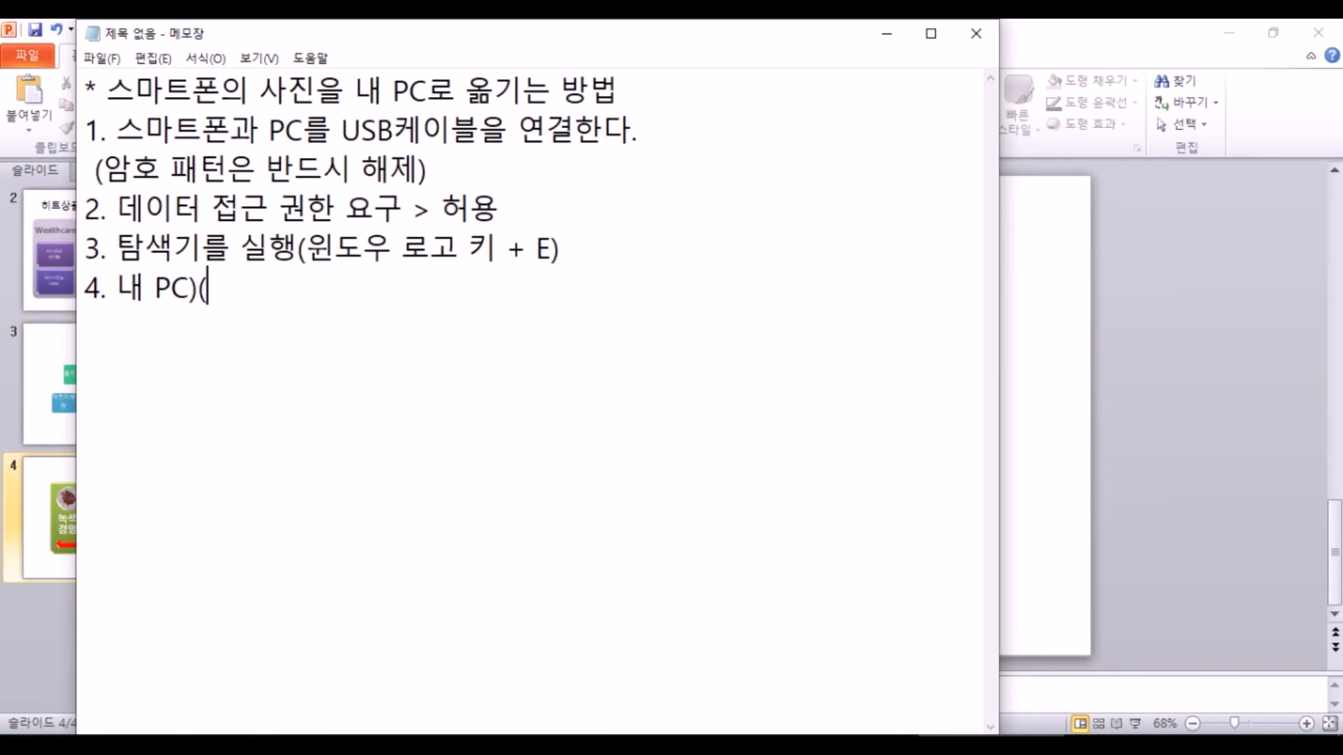
{"action": "type", "text": " Ehsms"}
{"action": "key", "text": "BackSpace"}
{"action": "key", "text": "BackSpace"}
{"action": "key", "text": "BackSpace"}
{"action": "key", "text": "BackSpace"}
{"action": "key", "text": "BackSpace"}
{"action": "key", "text": "BackSpace"}
{"action": "type", "text": "Eh"}
{"action": "key", "text": "BackSpace"}
{"action": "key", "text": "BackSpace"}
{"action": "key", "text": "Hangul"}
{"action": "type", "text": "ㄸㅗ는 "}
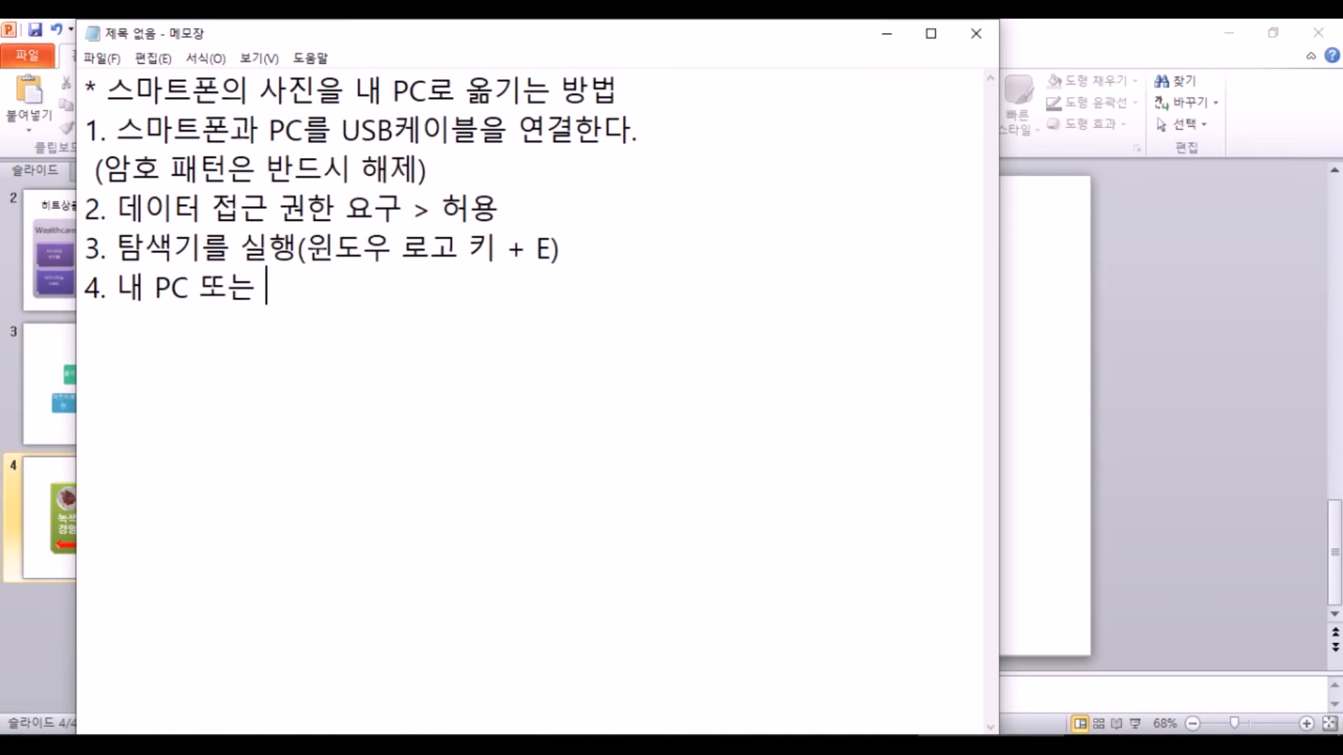
- Complete item 4 of the notes with '내 컴퓨터 항목을 클릭'
{"action": "type", "text": "so"}
{"action": "key", "text": "BackSpace"}
{"action": "key", "text": "BackSpace"}
{"action": "key", "text": "Hangul"}
{"action": "type", "text": "내 "}
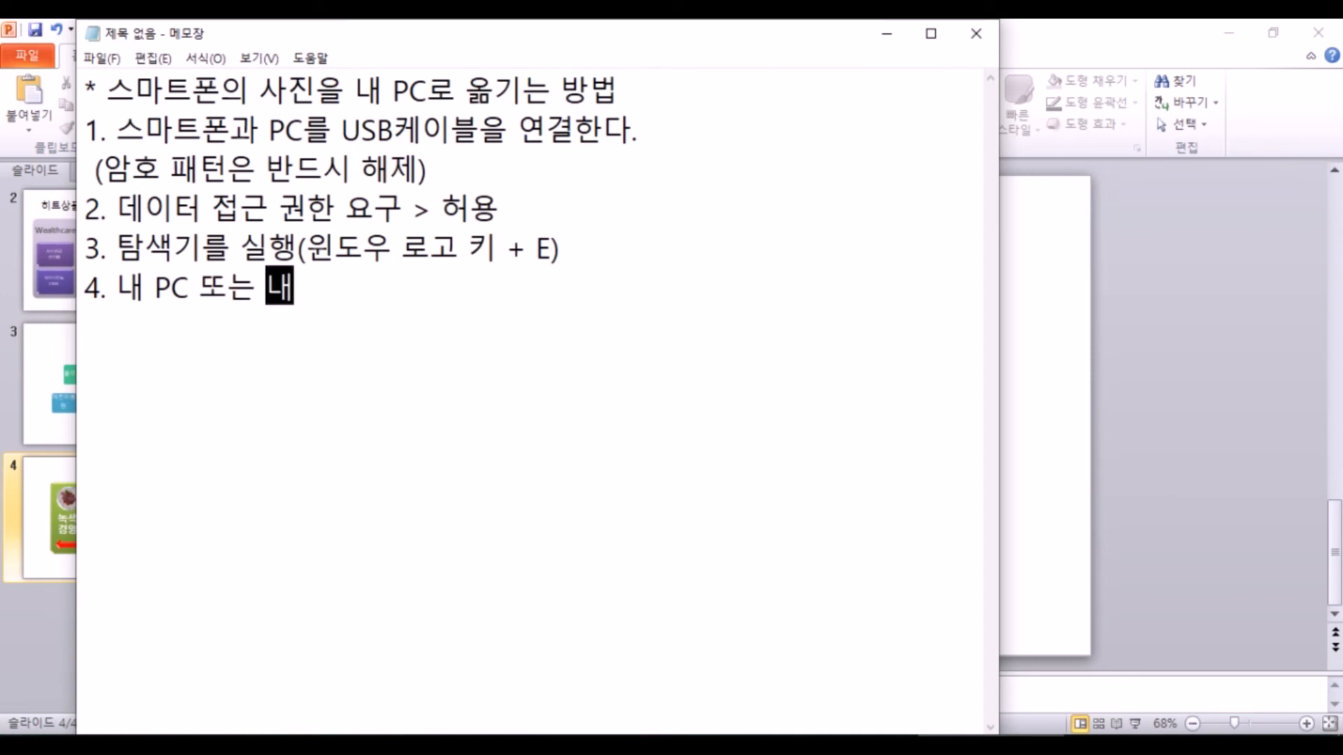
{"action": "type", "text": "컴퓨터"}
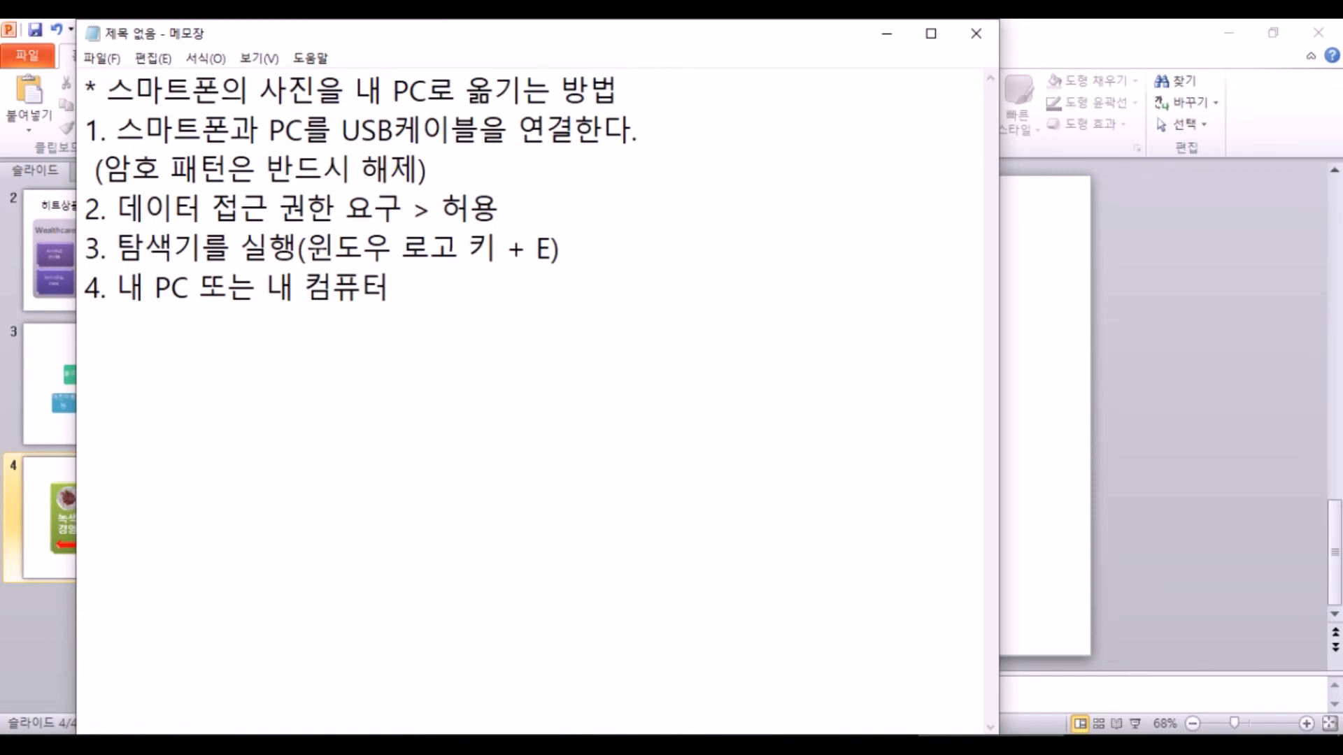
{"action": "type", "text": "항목을 클ㄹ"}
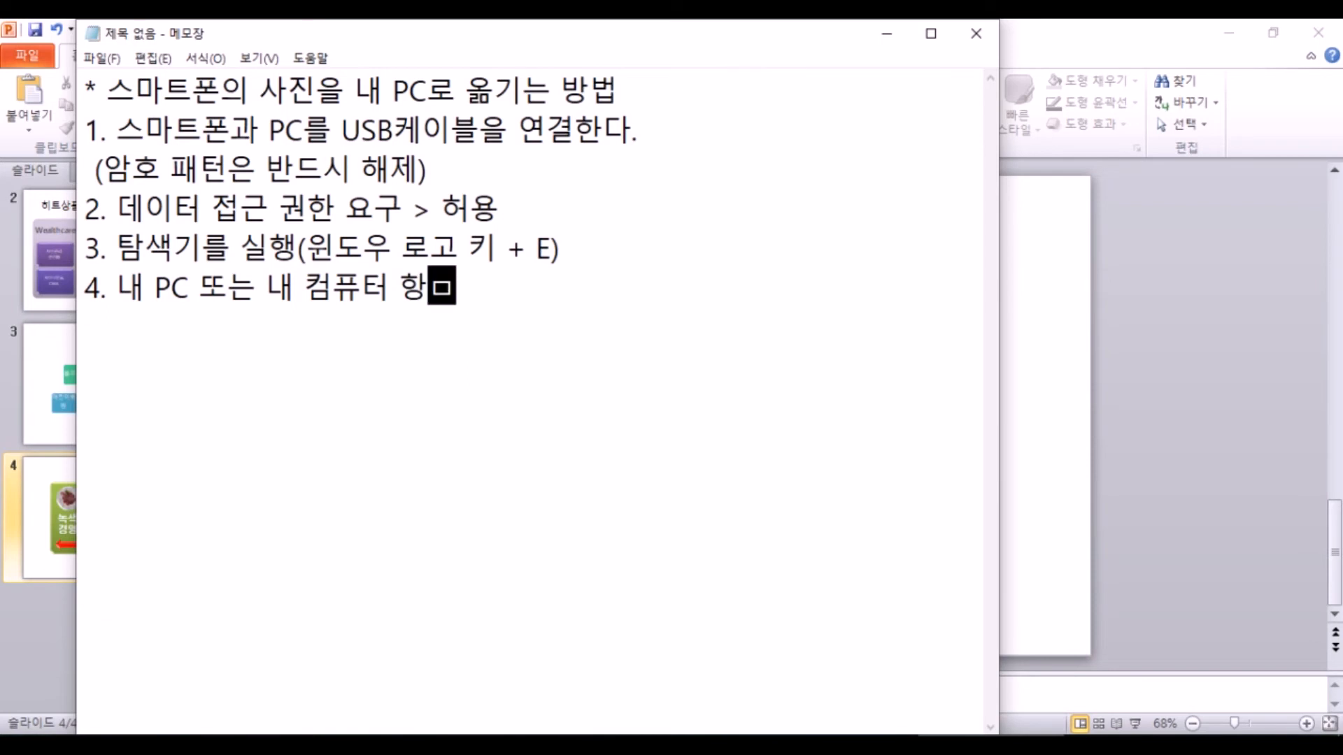
{"action": "type", "text": "ㅣㄱ"}
- Add item 5 '목록에서 본인의 스마트폰을 더블클릭' to the notes and start a new line below it
{"action": "key", "text": "Return"}
{"action": "type", "text": "5. 목록에서 해"}
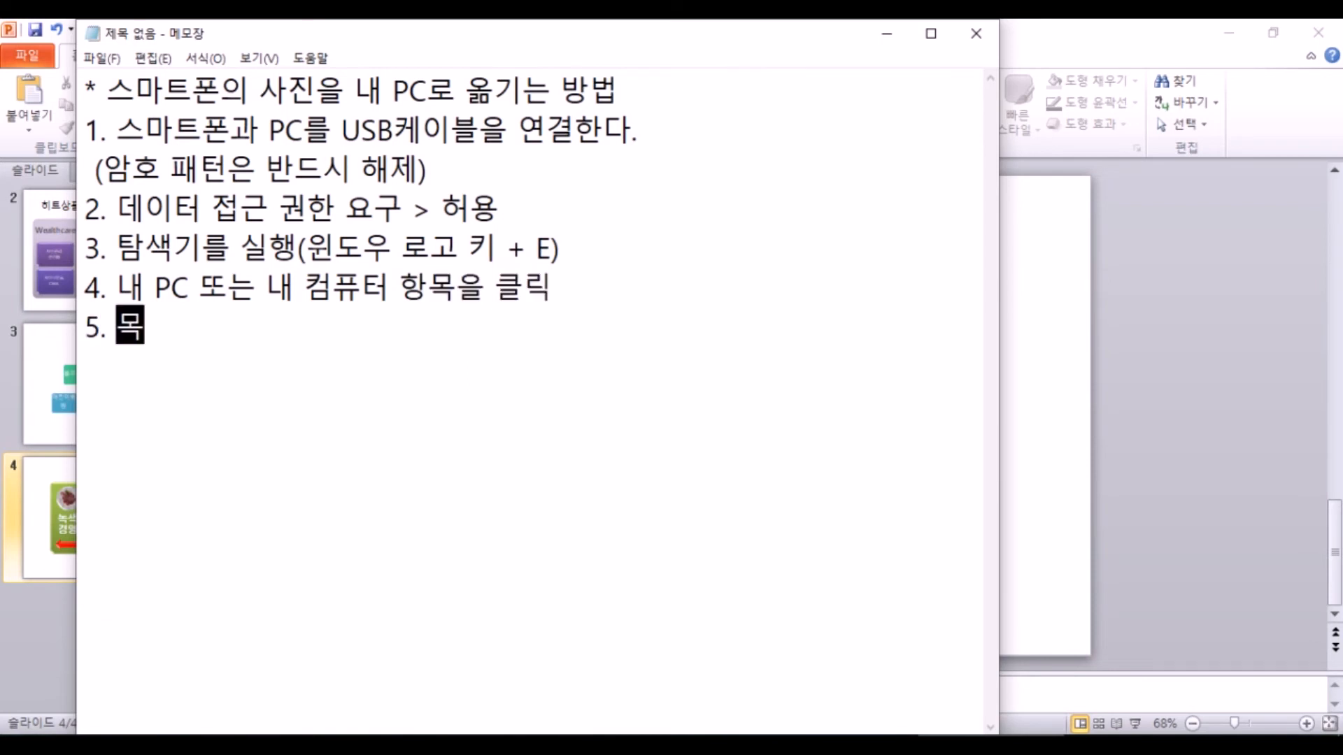
{"action": "key", "text": "BackSpace"}
{"action": "key", "text": "BackSpace"}
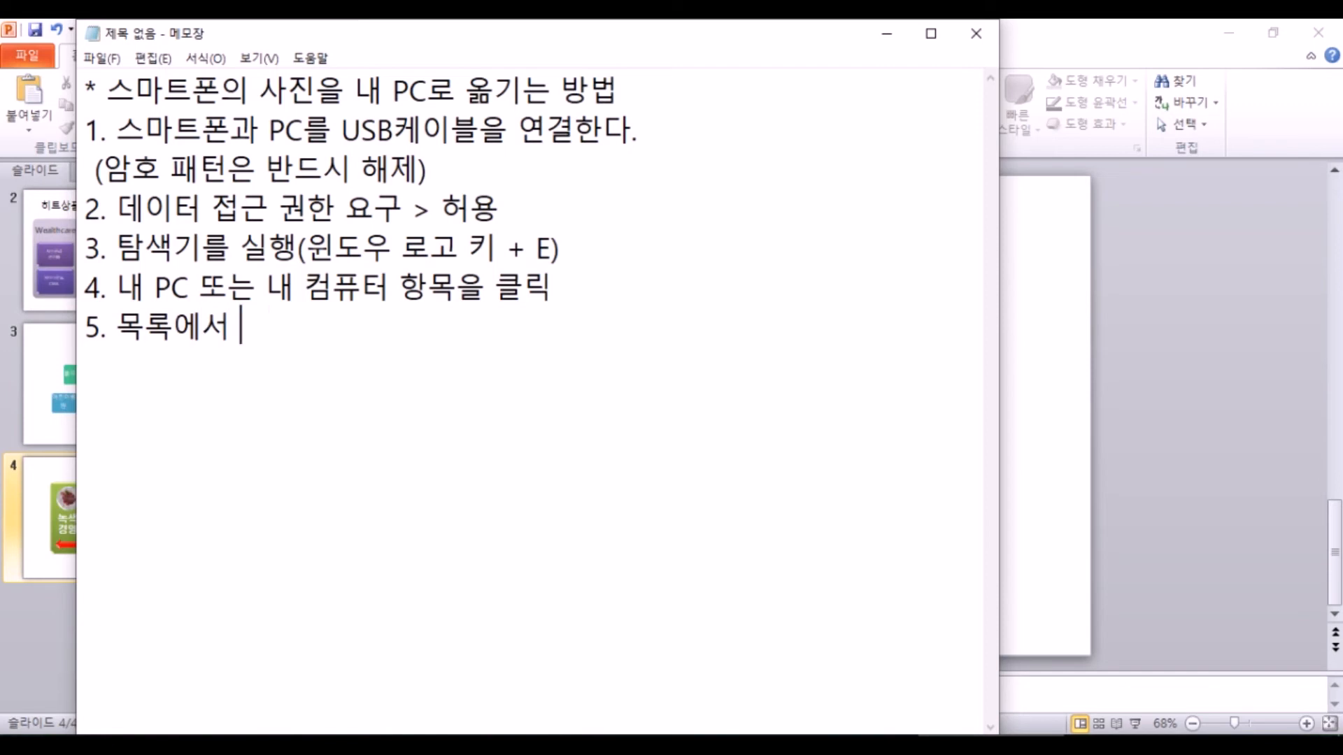
{"action": "type", "text": "본인의 "}
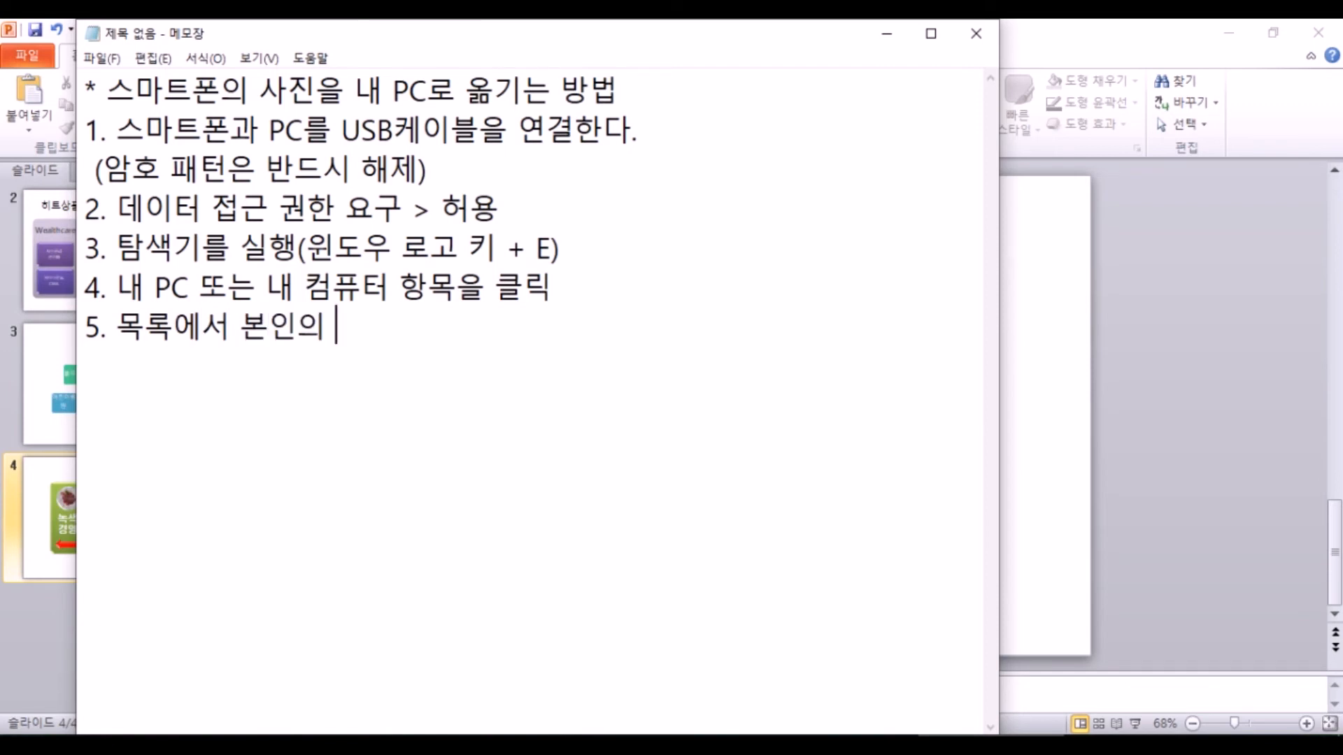
{"action": "type", "text": "스마트폰을 더클"}
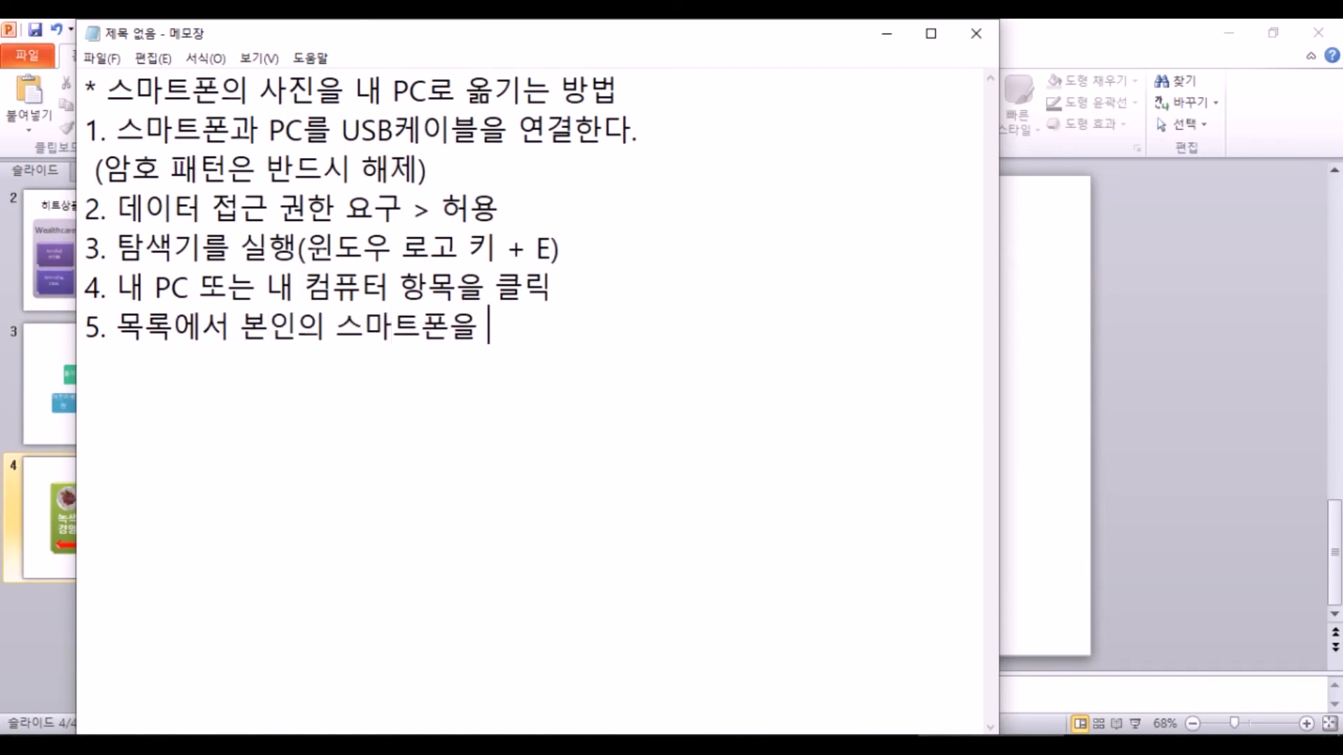
{"action": "key", "text": "BackSpace"}
{"action": "key", "text": "BackSpace"}
{"action": "key", "text": "BackSpace"}
{"action": "type", "text": "블크"}
{"action": "type", "text": "릭"}
{"action": "key", "text": "Return"}
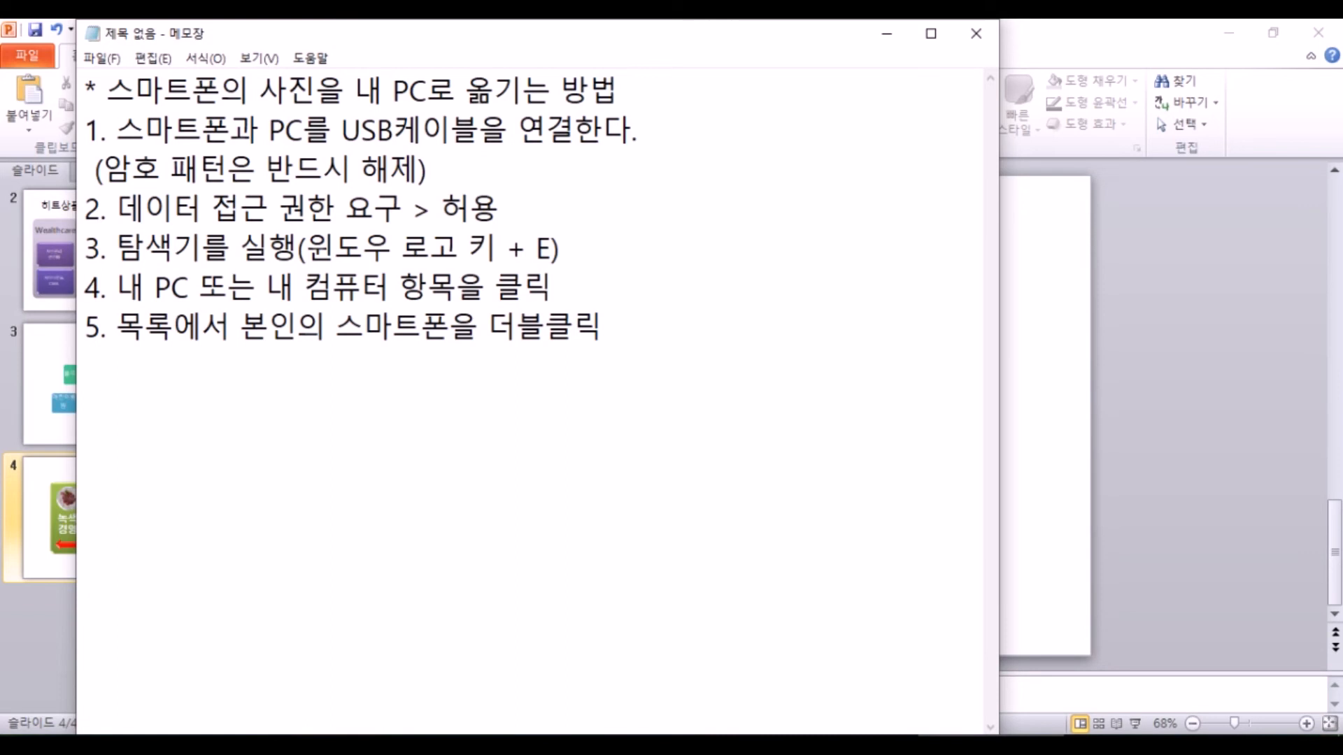
- Leave the notes and show the drives and devices of 내 PC in File Explorer
{"action": "left_click", "coordinate": [1072, 376]}
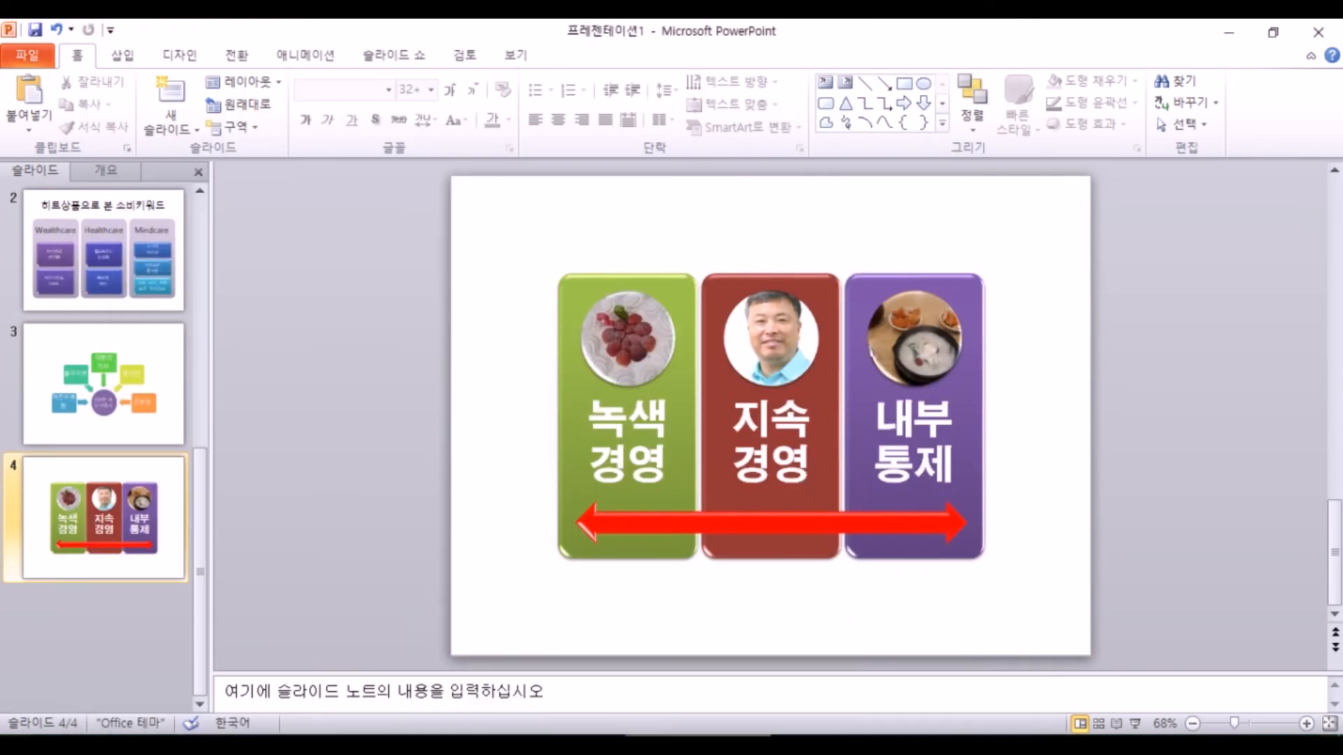
{"action": "left_click", "coordinate": [535, 745]}
{"action": "left_click", "coordinate": [63, 294]}
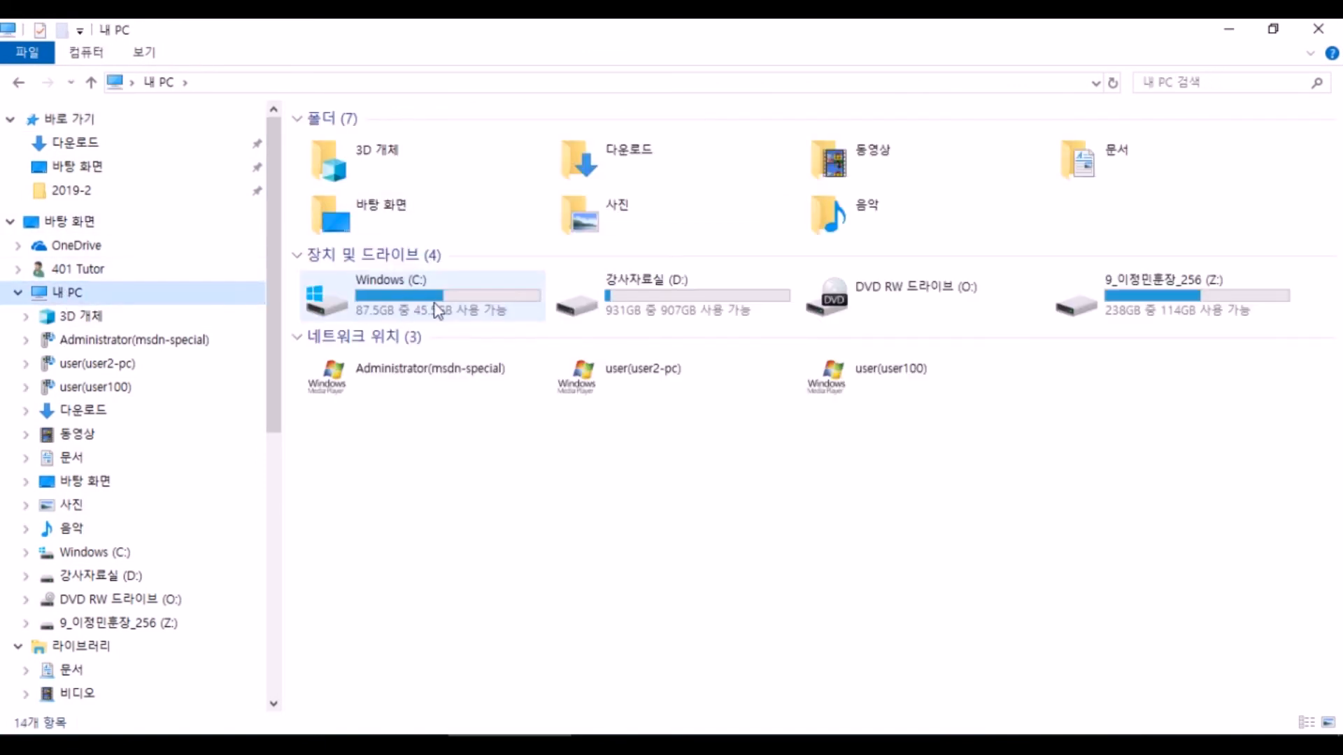
- Switch to the untitled Notepad document that lists how to move smartphone photos to the PC
{"action": "mouse_move", "coordinate": [436, 310]}
{"action": "key", "text": "alt+Tab"}
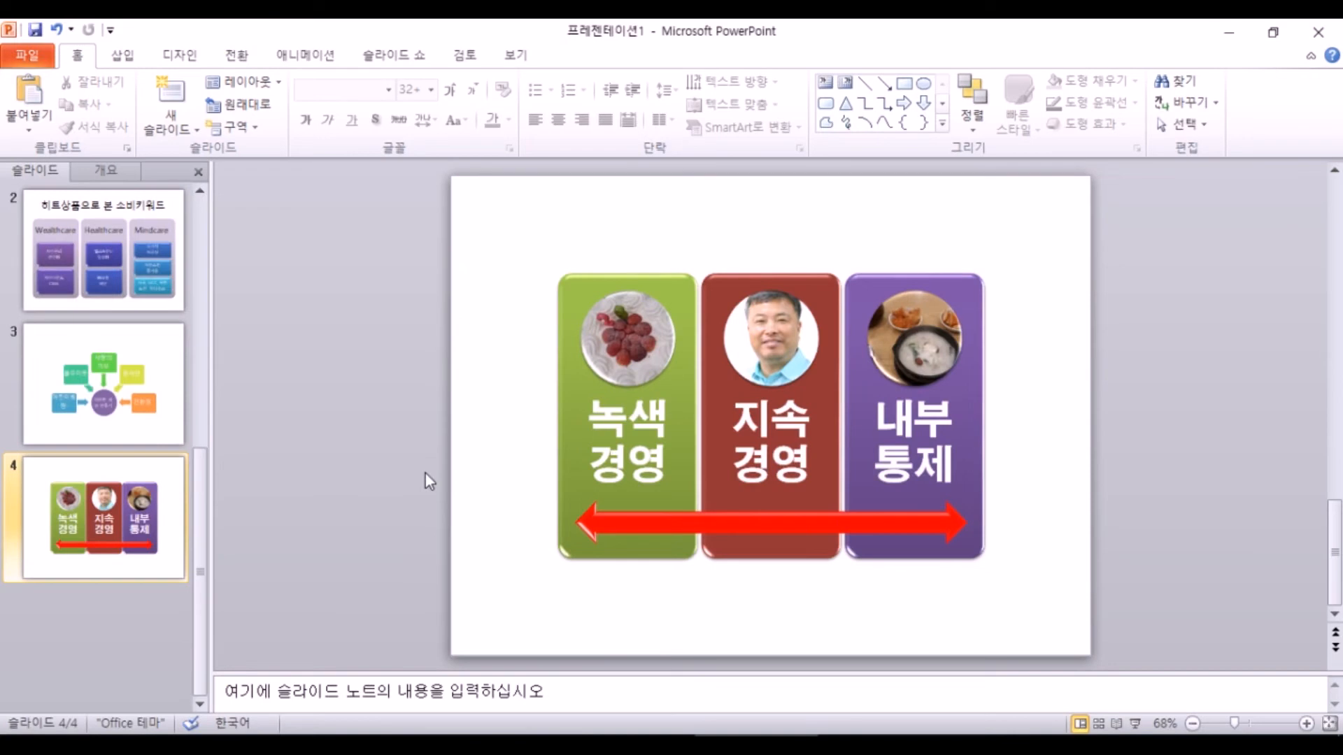
{"action": "left_click", "coordinate": [818, 711]}
{"action": "left_click", "coordinate": [1003, 744]}
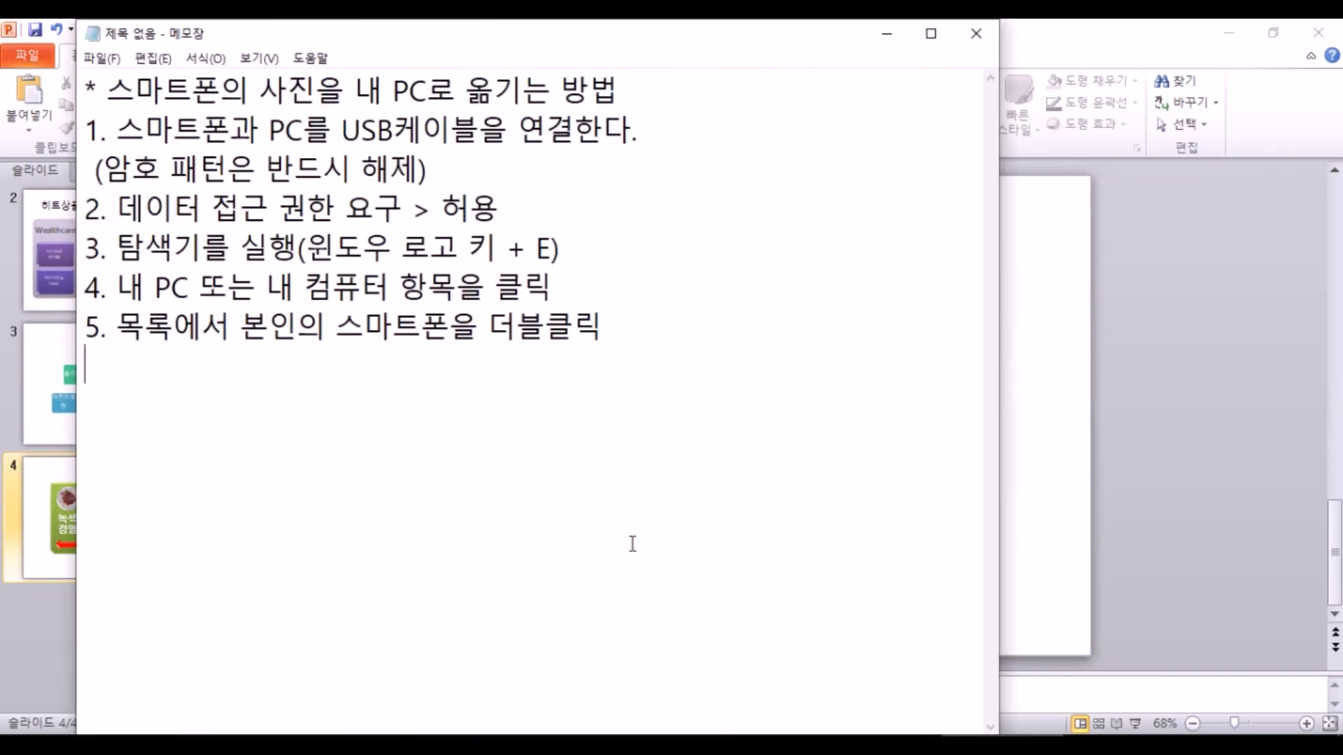
- Below line 5, start a new instruction line reading "6. 스마트폰이 열리면 >"
{"action": "type", "text": "6. "}
{"action": "type", "text": "사므"}
{"action": "key", "text": "BackSpace"}
{"action": "key", "text": "BackSpace"}
{"action": "key", "text": "BackSpace"}
{"action": "type", "text": "스므"}
{"action": "type", "text": "마트"}
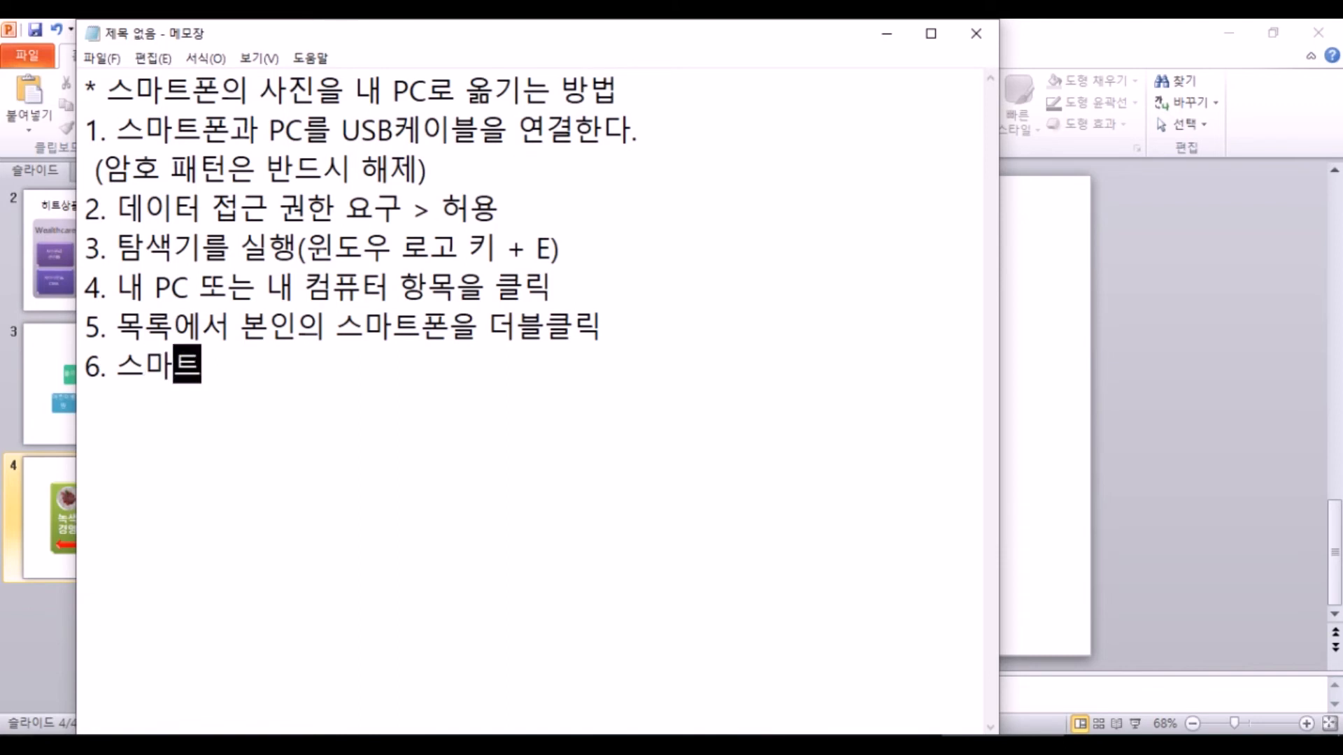
{"action": "type", "text": "폰이 열리면 "}
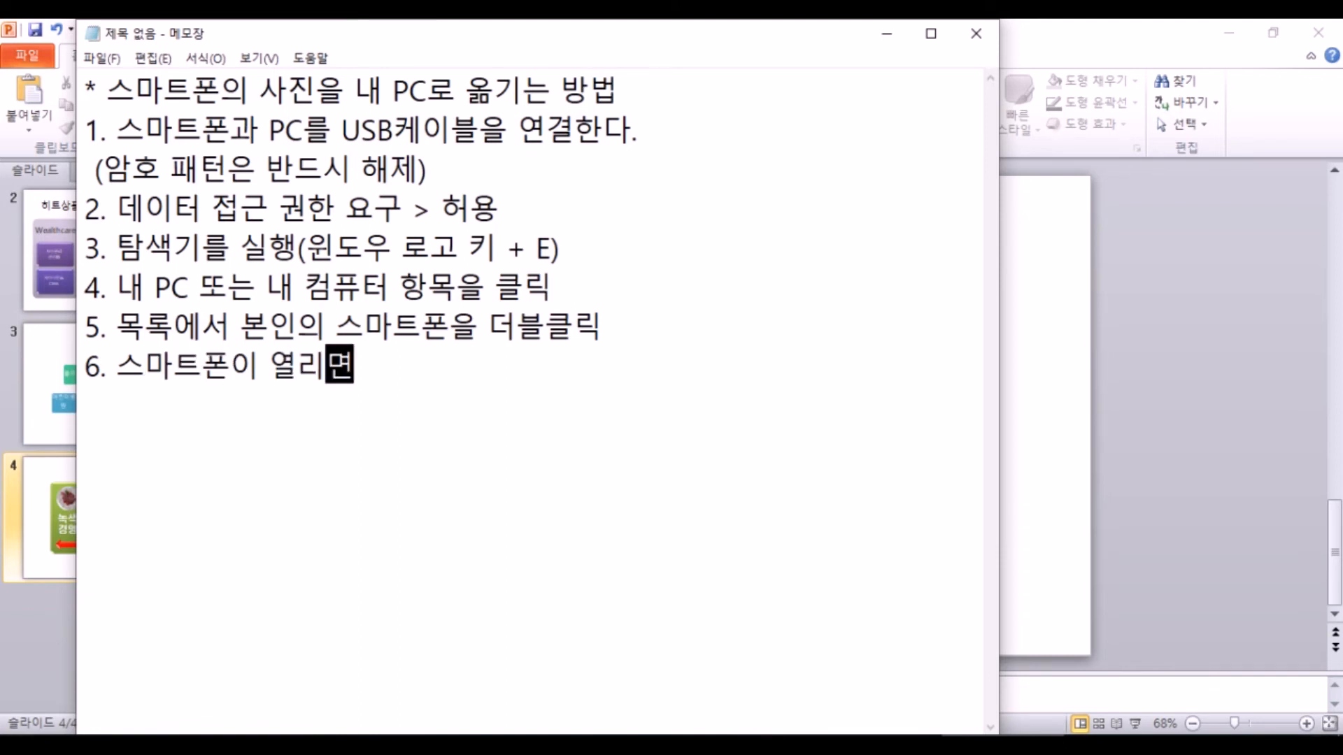
{"action": "type", "text": "> "}
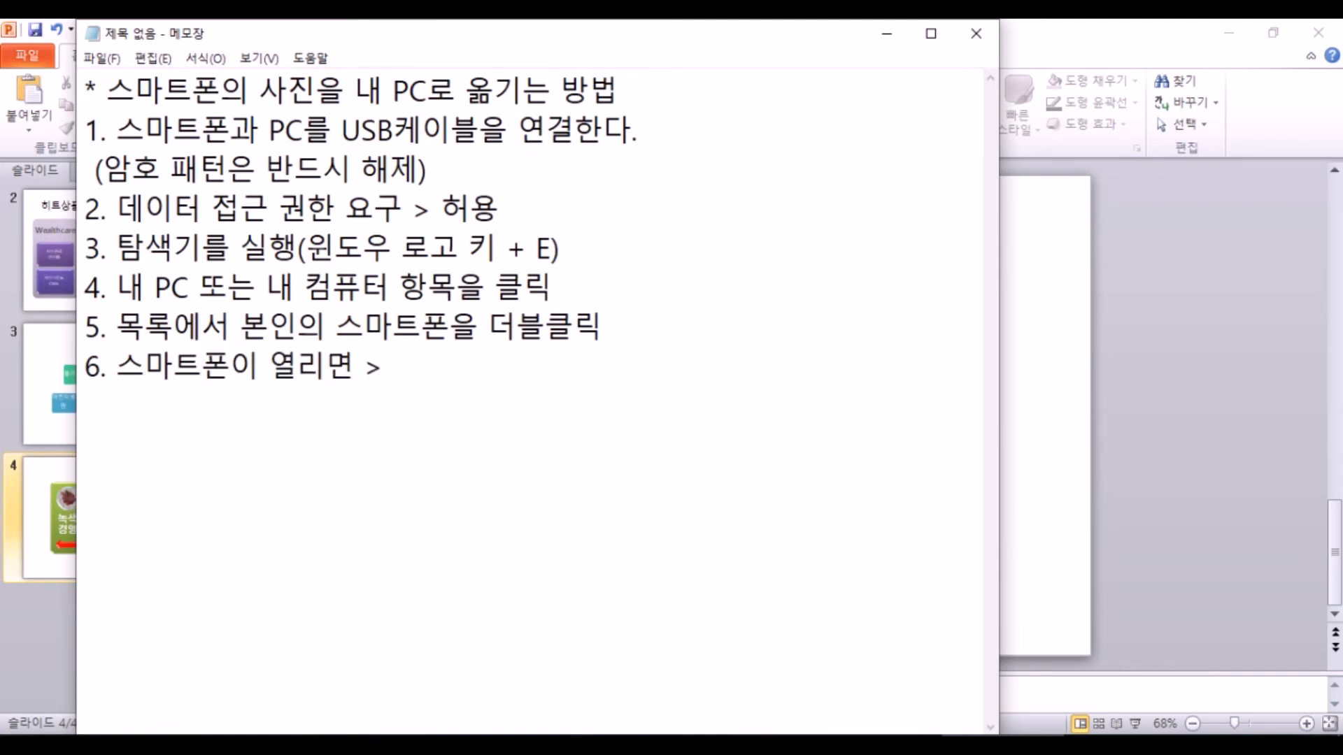
- Complete line 6 with the text "DCIM > Camera 폴더로 이동한다." and begin a new line
{"action": "type", "text": "DCIM"}
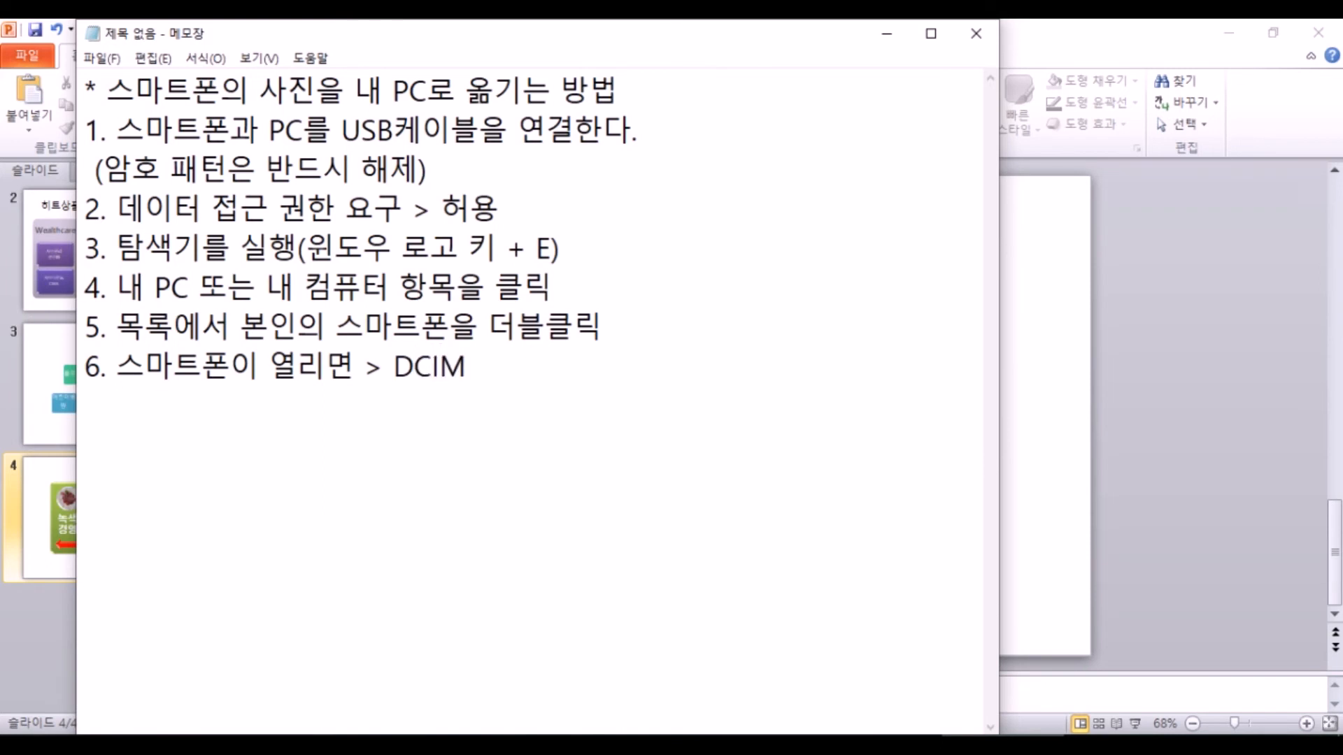
{"action": "type", "text": " > C"}
{"action": "type", "text": "amera "}
{"action": "type", "text": "vh"}
{"action": "key", "text": "BackSpace"}
{"action": "key", "text": "BackSpace"}
{"action": "key", "text": "Hangul"}
{"action": "type", "text": "폴더로 "}
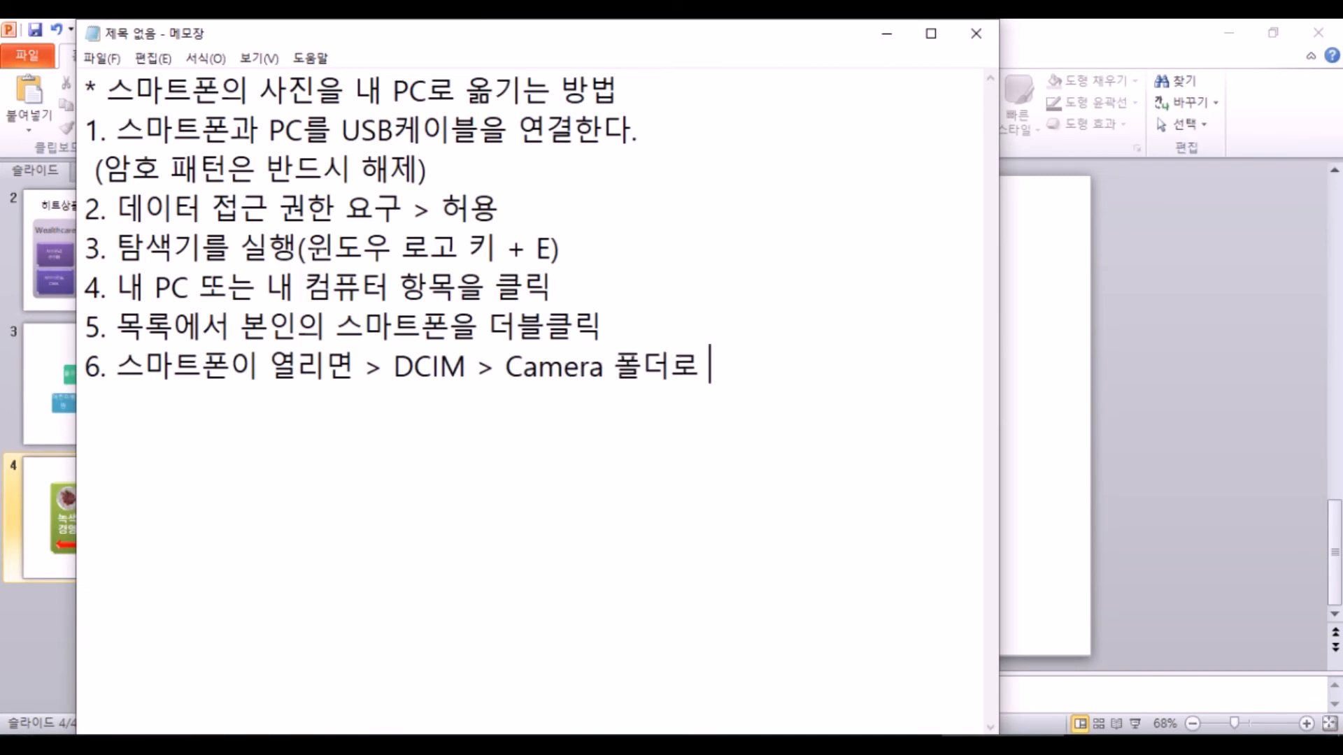
{"action": "type", "text": "이동한다."}
{"action": "key", "text": "Return"}
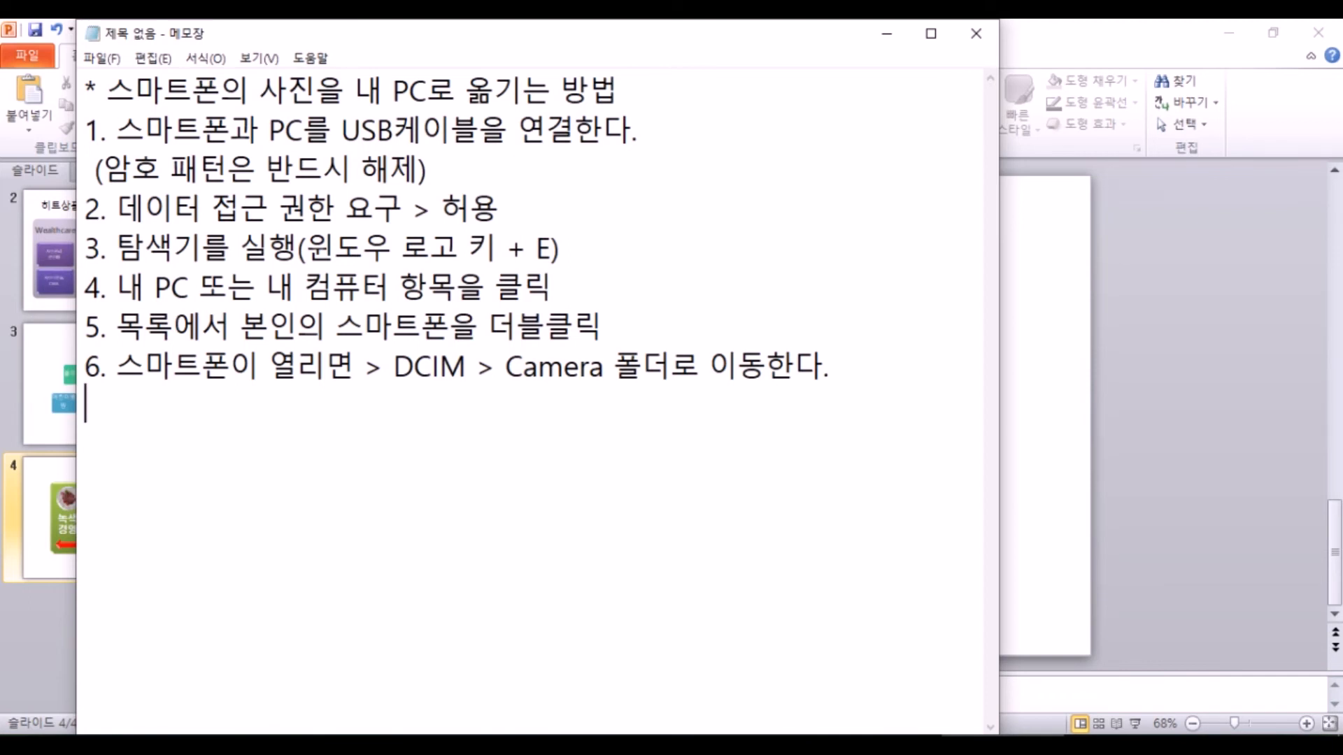
- Add the instruction line "7. Camera 폴더에 있는 모든 사진과 동영상을 선택(Ctrl + A)"
{"action": "type", "text": "7. Camera 폴더"}
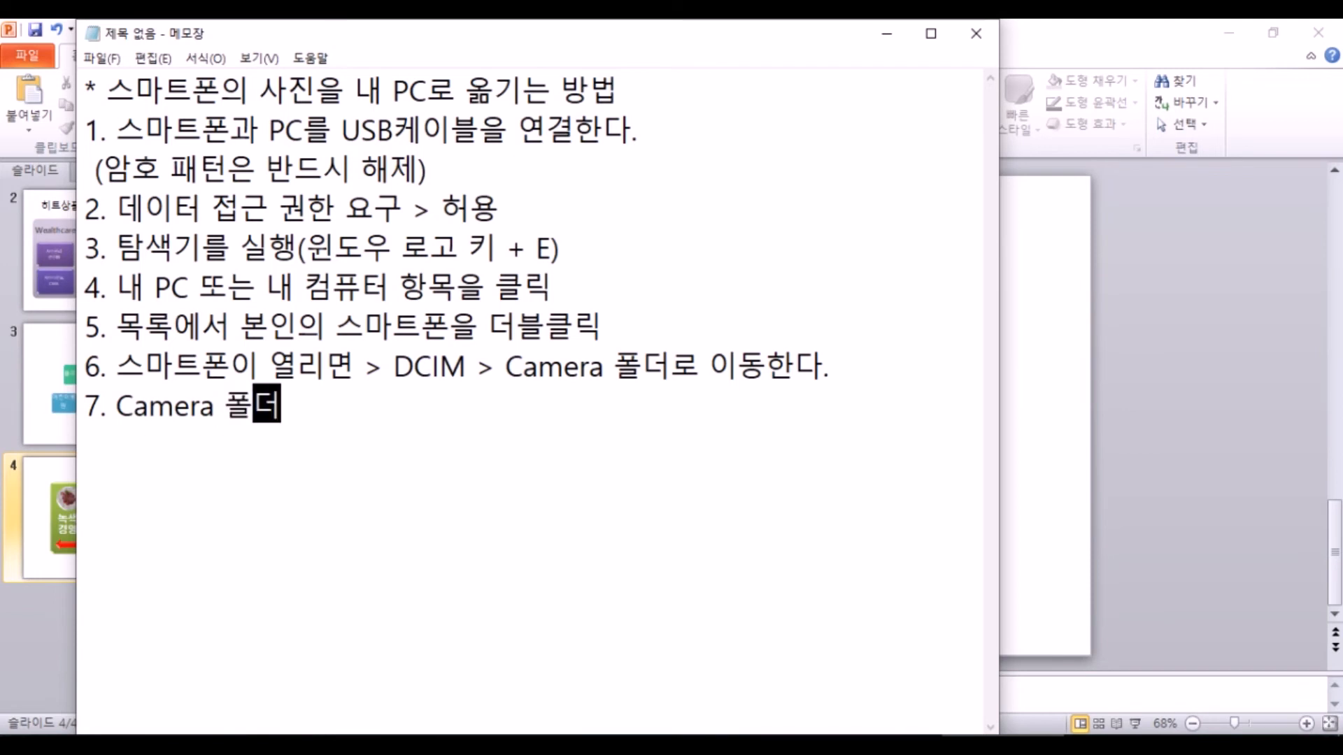
{"action": "type", "text": "ㅇ"}
{"action": "type", "text": "에 있는 모드"}
{"action": "type", "text": "든 사진과 동여"}
{"action": "type", "text": "영상을 선ㅌ"}
{"action": "type", "text": "택(C"}
{"action": "type", "text": "tr"}
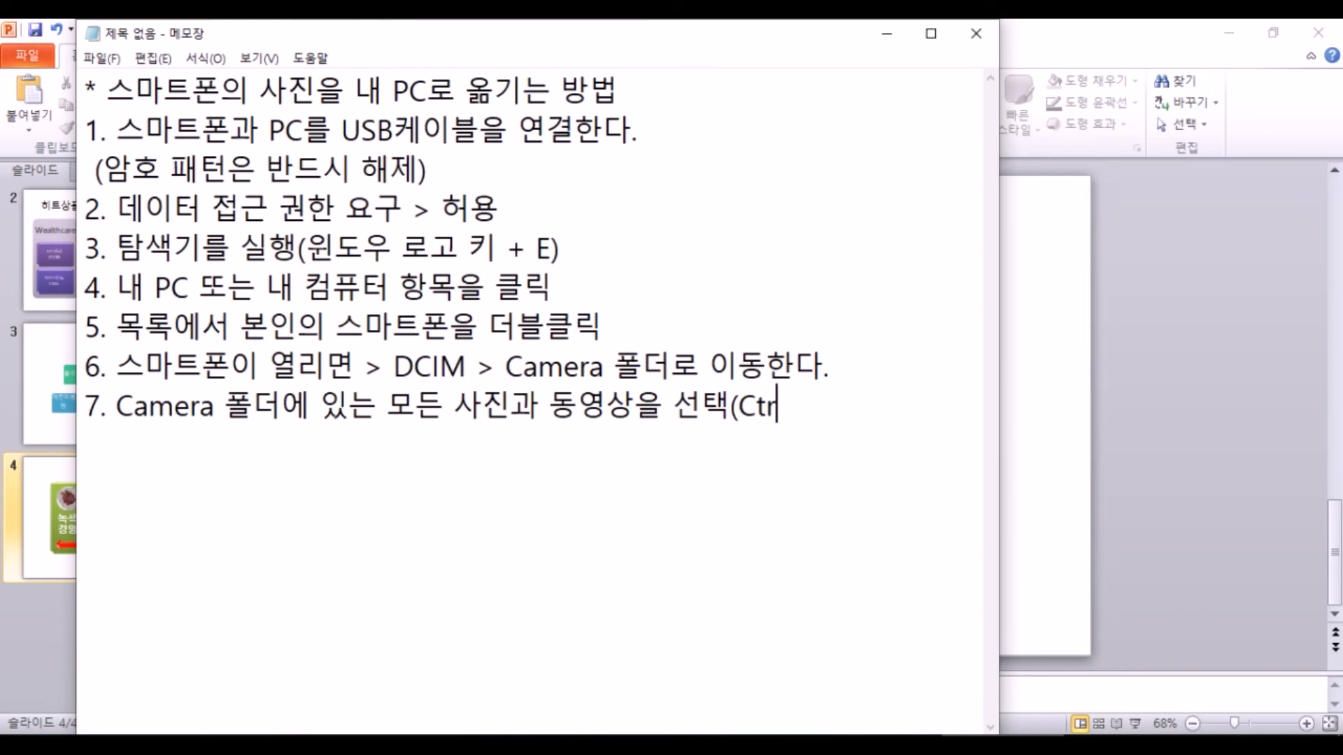
{"action": "type", "text": "l + A)"}
{"action": "key", "text": "Return"}
- Add the copy instruction as line 8, reading "8. 복사(Ctrl + C) 명령"
{"action": "type", "text": "8"}
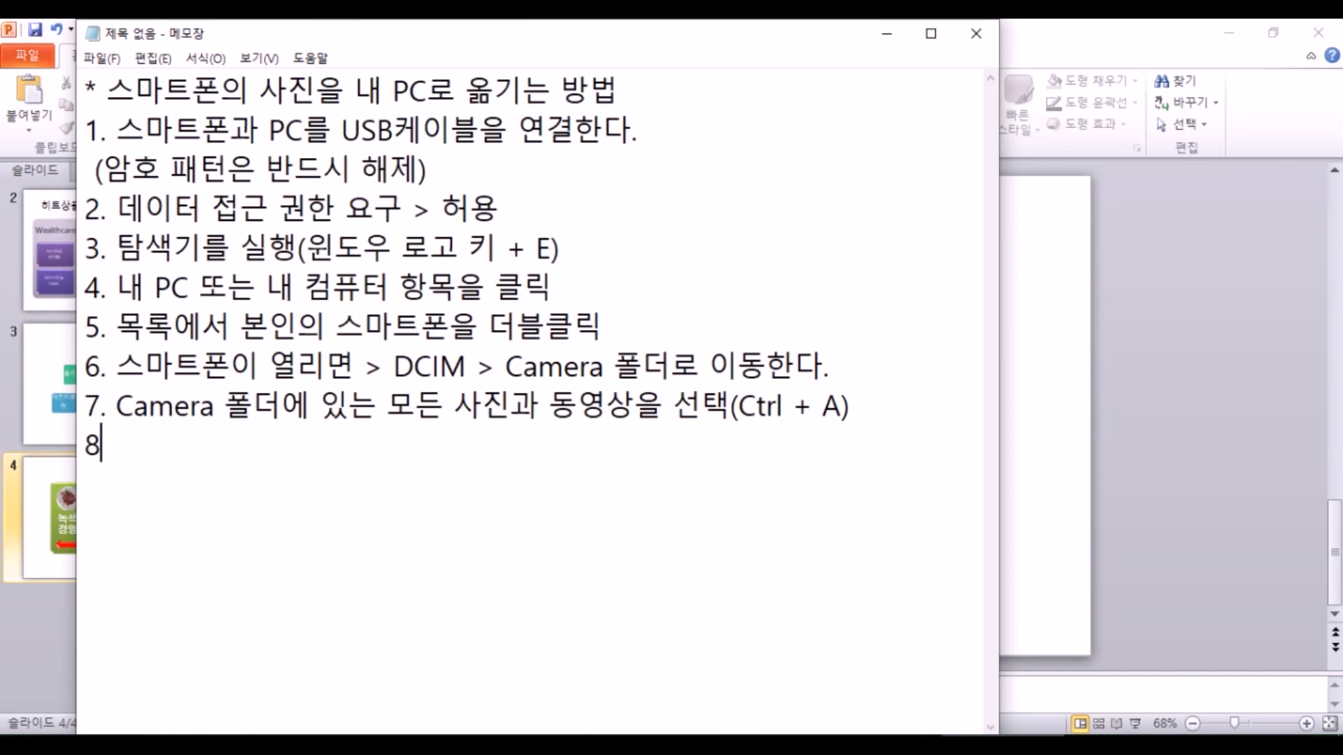
{"action": "type", "text": ". qhr"}
{"action": "key", "text": "BackSpace"}
{"action": "key", "text": "BackSpace"}
{"action": "key", "text": "BackSpace"}
{"action": "key", "text": "Hangul"}
{"action": "type", "text": "복사"}
{"action": "key", "text": "Hangul"}
{"action": "type", "text": "(Ctrl + C)"}
{"action": "key", "text": "Return"}
{"action": "key", "text": "BackSpace"}
{"action": "type", "text": "명령"}
{"action": "key", "text": "Return"}
- Add the destination folder instruction as line 9, reading "9. PC의 사진(그림) 폴더를 클릭"
{"action": "type", "text": "9. "}
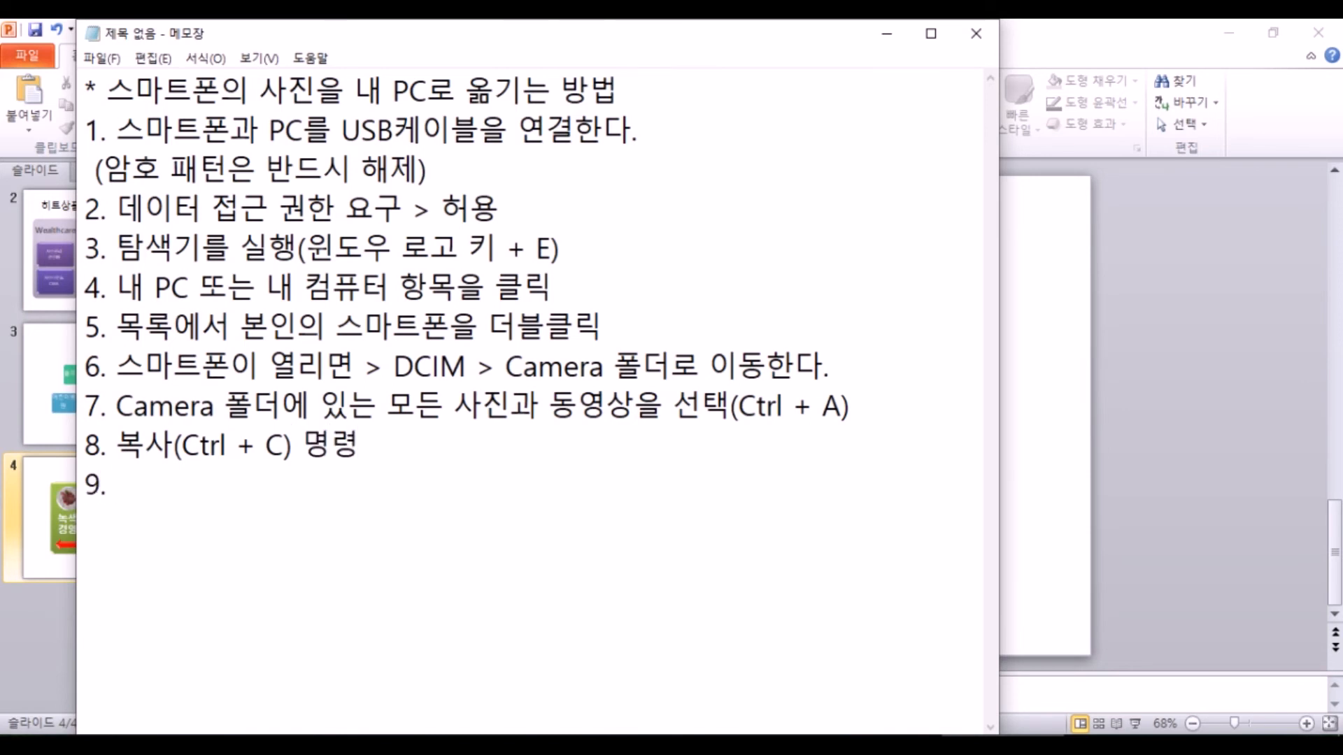
{"action": "type", "text": "PCㅇ의 "}
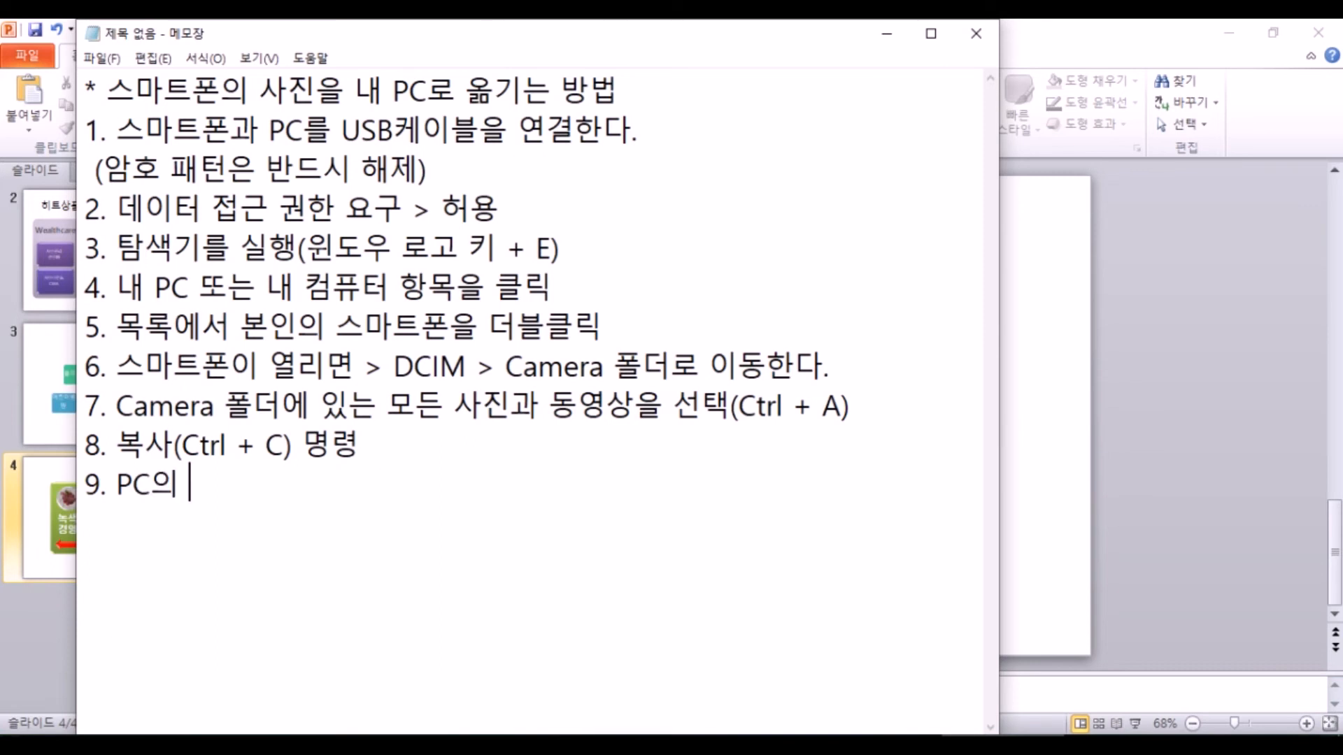
{"action": "type", "text": "사진 폴더"}
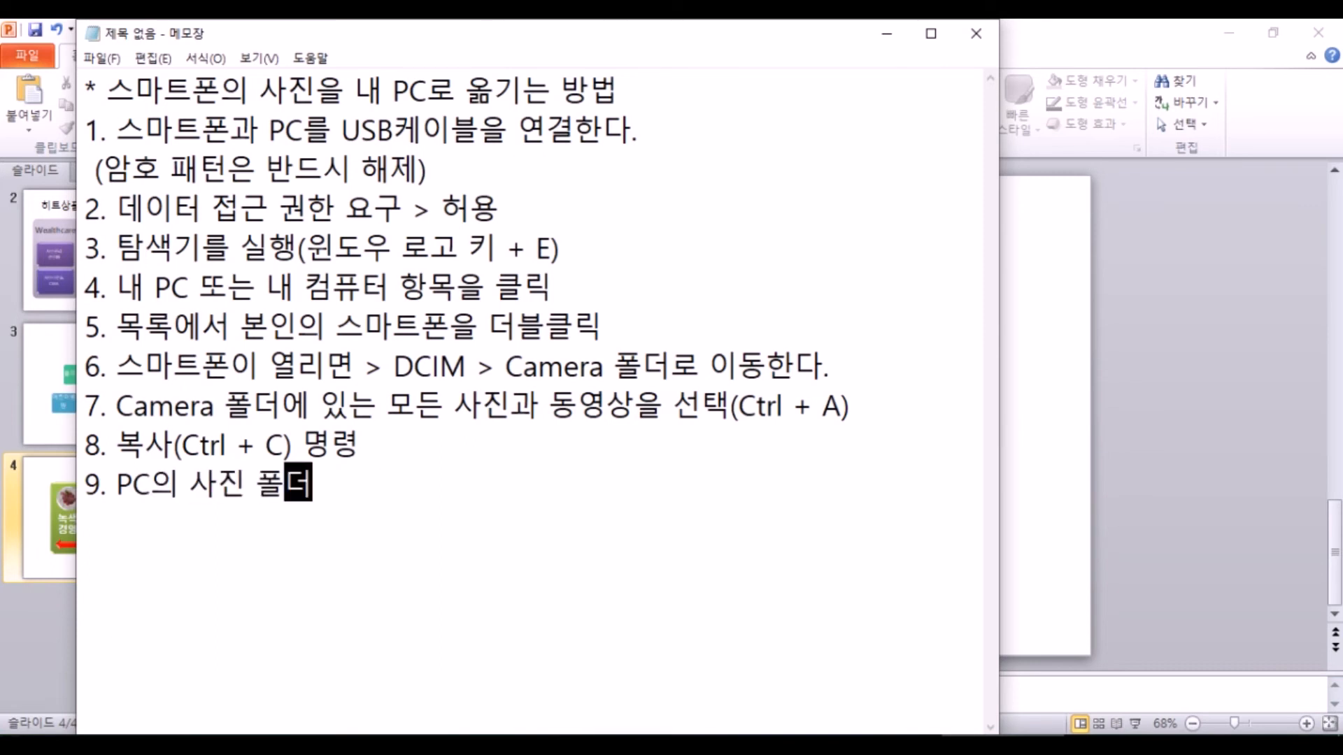
{"action": "key", "text": "Left"}
{"action": "key", "text": "Left"}
{"action": "key", "text": "Left"}
{"action": "type", "text": "(그림)"}
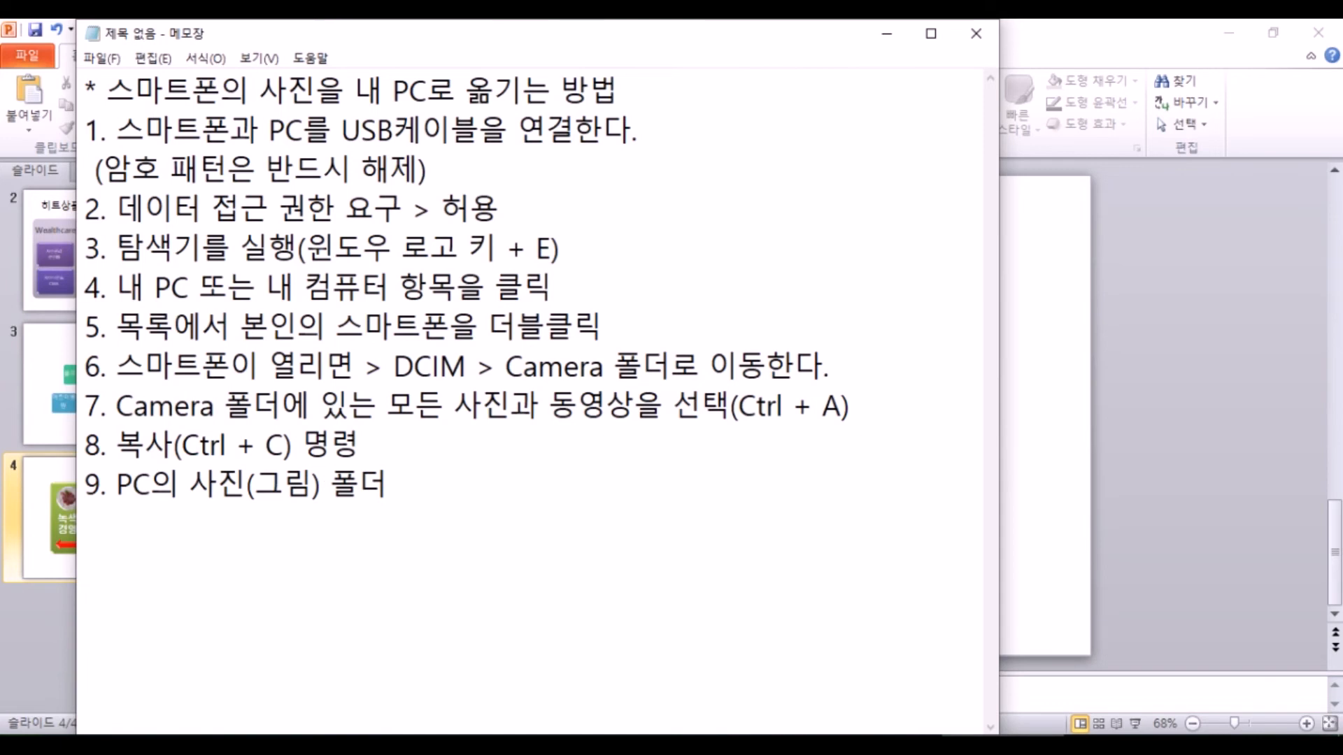
{"action": "key", "text": "End"}
{"action": "type", "text": "를 ㅋ"}
{"action": "type", "text": "클릭"}
{"action": "key", "text": "Return"}
- Add the paste instruction as line 10, reading "10. 붙여넣기(Ctrl + V) 명령"
{"action": "type", "text": "10. qnx"}
{"action": "key", "text": "BackSpace"}
{"action": "key", "text": "BackSpace"}
{"action": "key", "text": "BackSpace"}
{"action": "type", "text": "붙여넣기(cTRL"}
{"action": "key", "text": "BackSpace"}
{"action": "key", "text": "BackSpace"}
{"action": "key", "text": "BackSpace"}
{"action": "key", "text": "BackSpace"}
{"action": "type", "text": "Ctrl 9+"}
{"action": "key", "text": "BackSpace"}
{"action": "key", "text": "BackSpace"}
{"action": "type", "text": "+ V) 명령"}
{"action": "key", "text": "Return"}
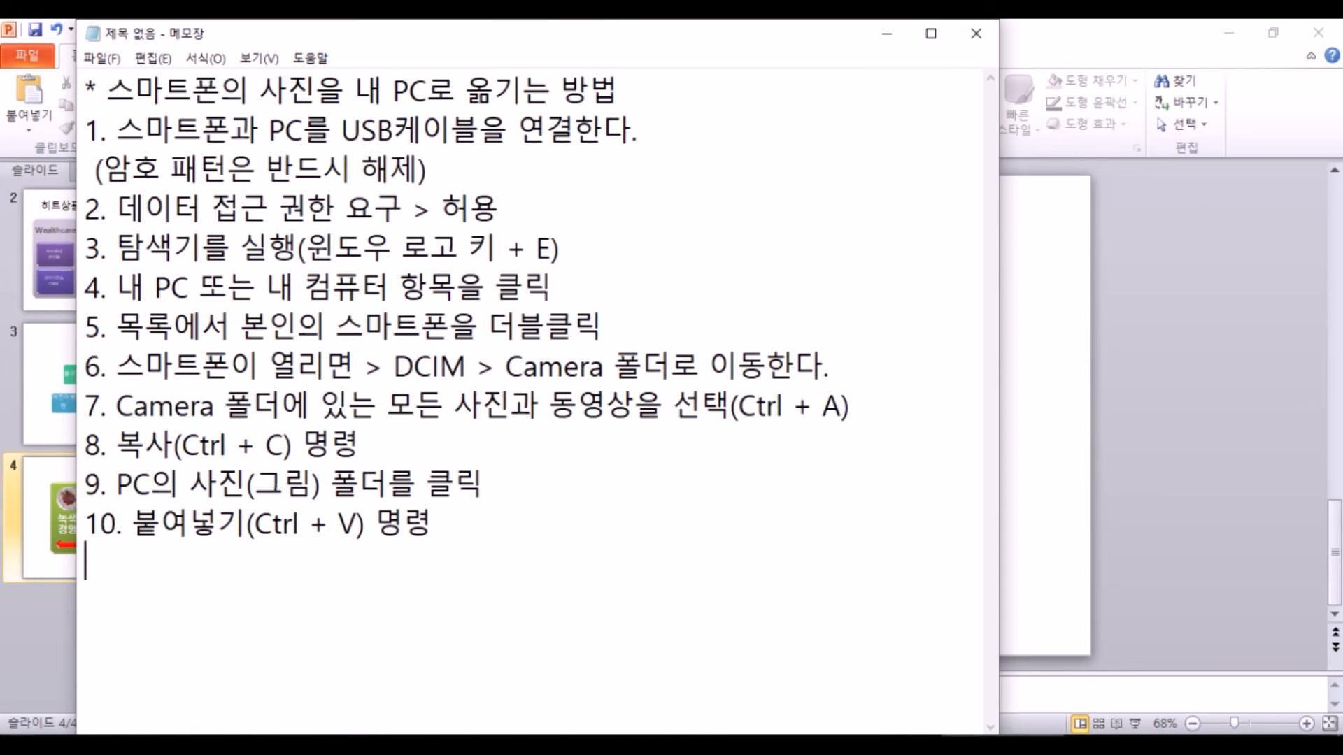
- Start the line "11. 복사작업이 끝나고 나면", add seven line breaks after it and return to the end of its text
{"action": "type", "text": "11. 복사"}
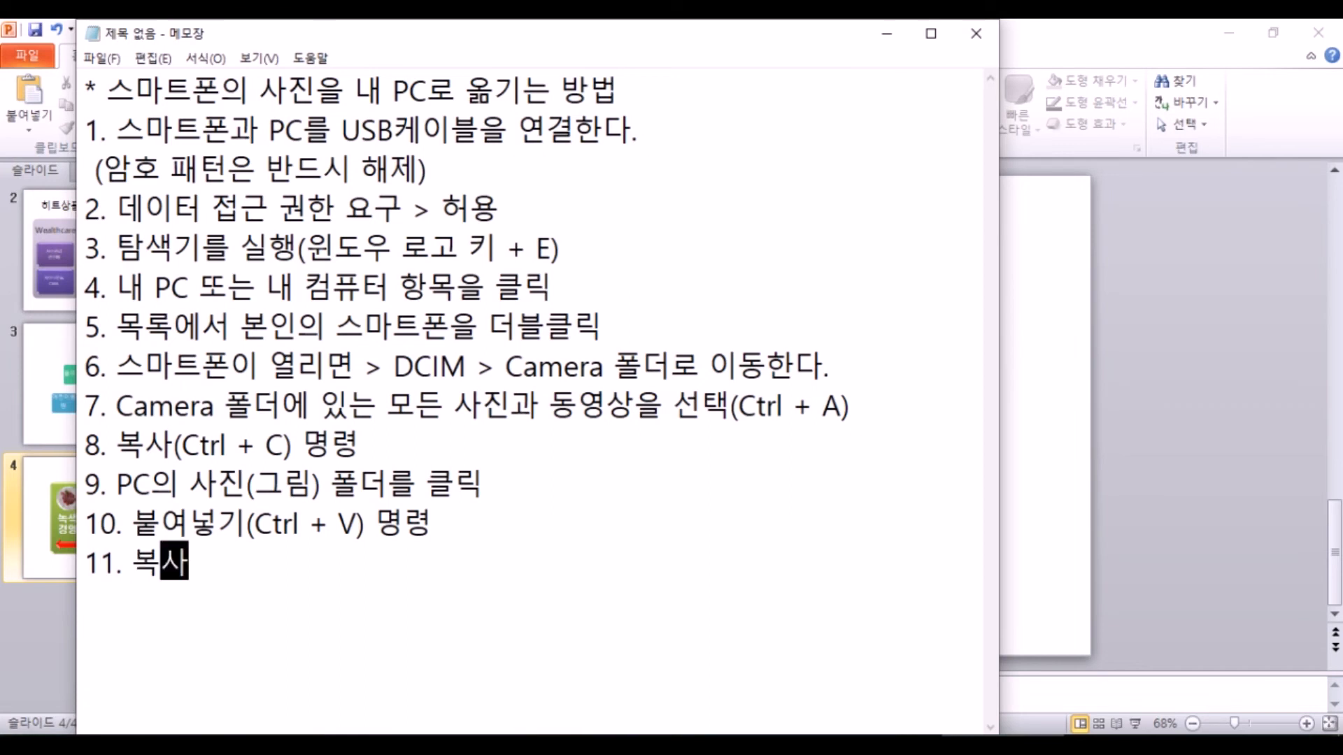
{"action": "type", "text": "작업이 ㄲ끝나고 ㄴ나면"}
{"action": "key", "text": "Return"}
{"action": "key", "text": "Return"}
{"action": "key", "text": "Return"}
{"action": "key", "text": "Return"}
{"action": "key", "text": "Return"}
{"action": "key", "text": "Return"}
{"action": "key", "text": "Return"}
{"action": "key", "text": "Up"}
{"action": "key", "text": "Up"}
{"action": "key", "text": "Up"}
{"action": "key", "text": "Up"}
{"action": "key", "text": "Up"}
{"action": "key", "text": "Up"}
{"action": "key", "text": "Up"}
{"action": "key", "text": "End"}
- Complete line 11 with "스마트폰의 갤러리 앱을 실행, 불필요한 사진을 삭제" and break to a new line
{"action": "type", "text": "스마프"}
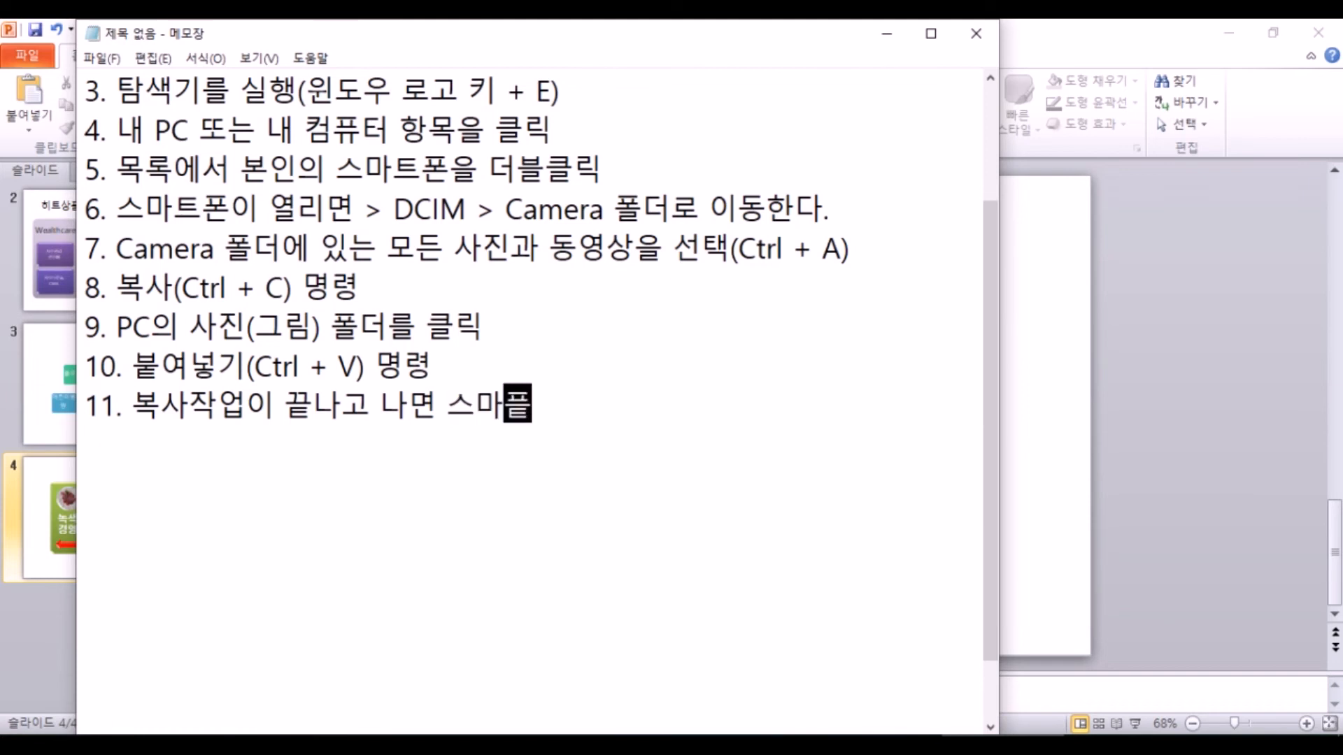
{"action": "key", "text": "BackSpace"}
{"action": "key", "text": "BackSpace"}
{"action": "type", "text": "트폰의 갤ㄹ"}
{"action": "key", "text": "ctrl+z"}
{"action": "type", "text": "러리 앱을 실행"}
{"action": "key", "text": "BackSpace"}
{"action": "key", "text": "BackSpace"}
{"action": "key", "text": "BackSpace"}
{"action": "key", "text": "BackSpace"}
{"action": "type", "text": "시ㄹ행, 붊필요한 샂"}
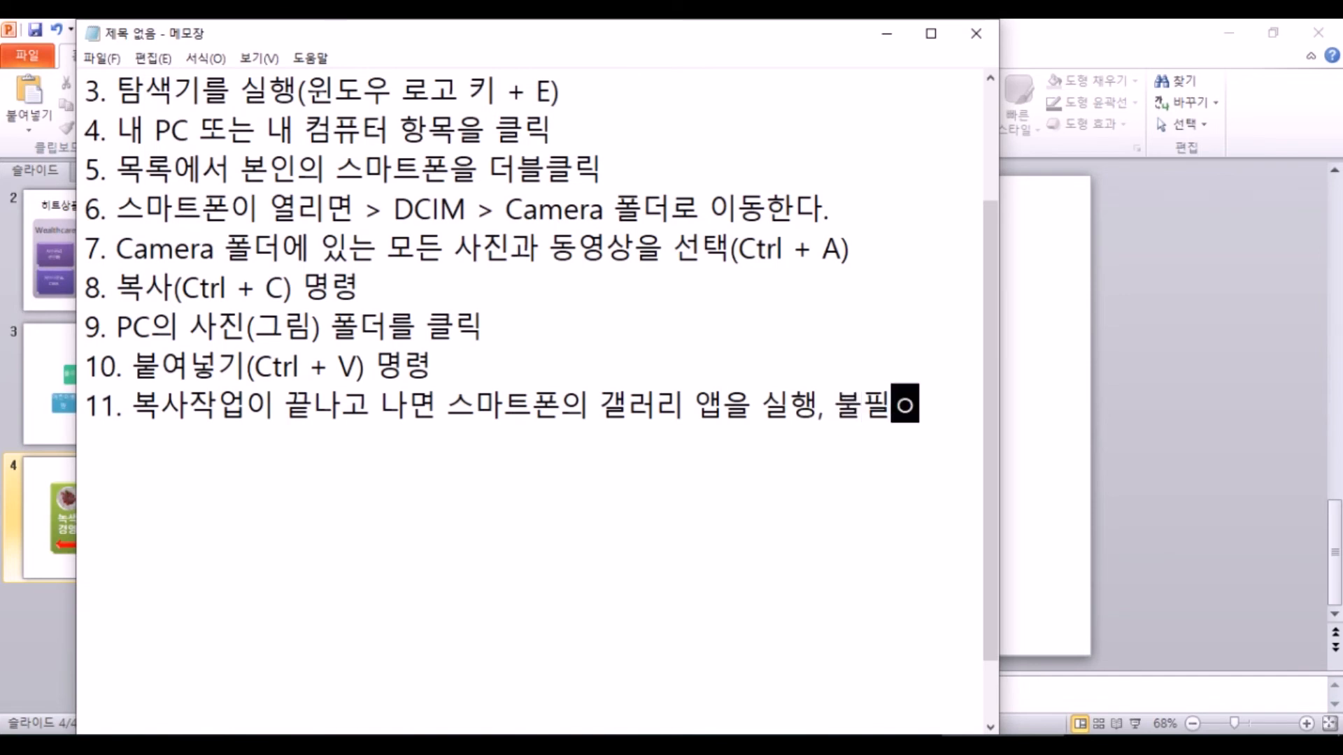
{"action": "type", "text": "진을 삭제"}
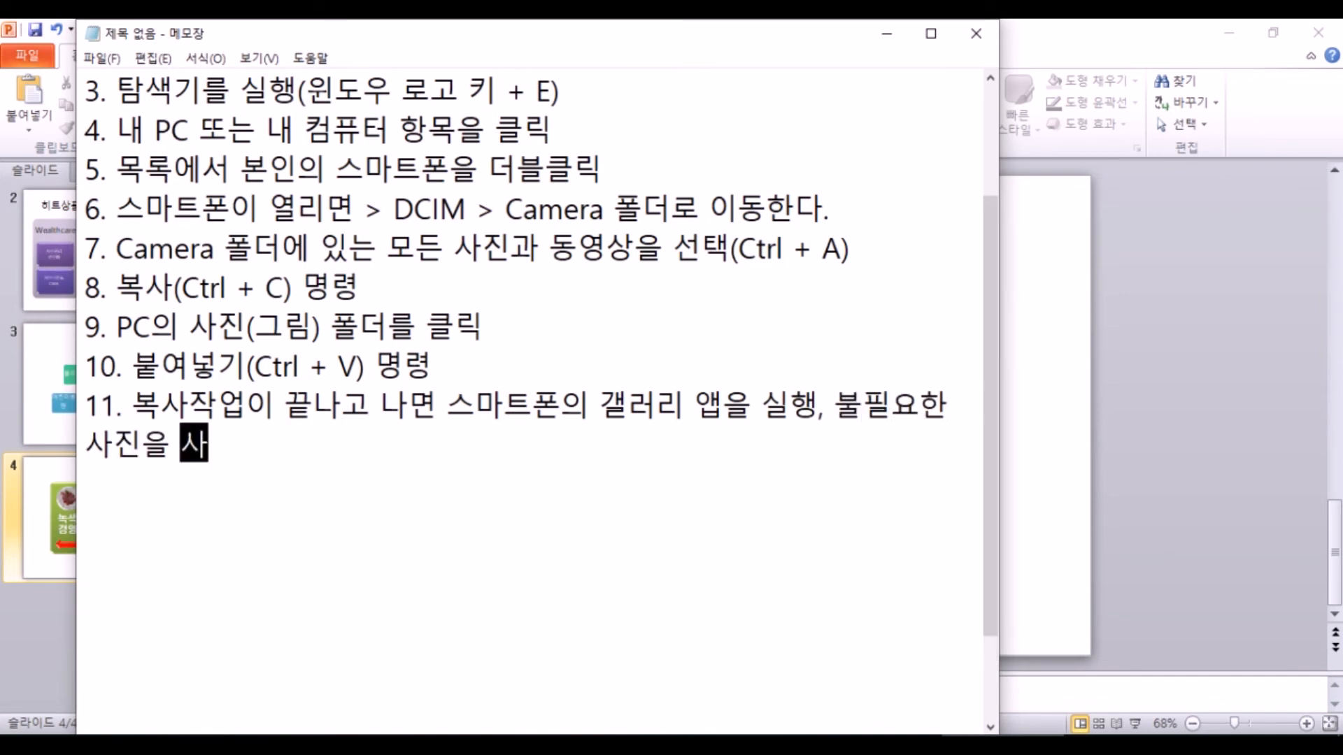
{"action": "key", "text": "Return"}
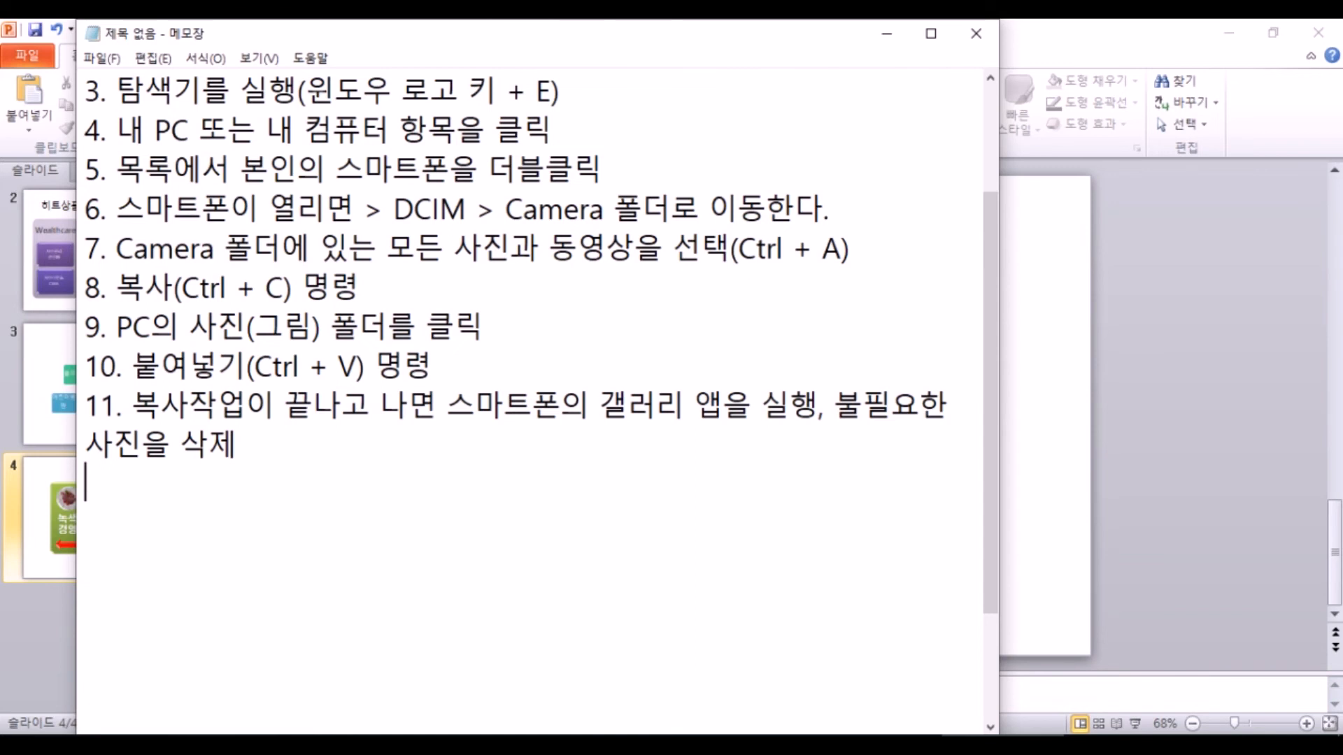
{"action": "key", "text": "Return"}
{"action": "key", "text": "BackSpace"}
- Insert three blank lines at the very beginning of the document, above the existing heading, and return to the first one
{"action": "key", "text": "ctrl+Home"}
{"action": "key", "text": "Return"}
{"action": "key", "text": "Return"}
{"action": "key", "text": "Return"}
{"action": "key", "text": "Up"}
{"action": "key", "text": "Up"}
{"action": "key", "text": "Up"}
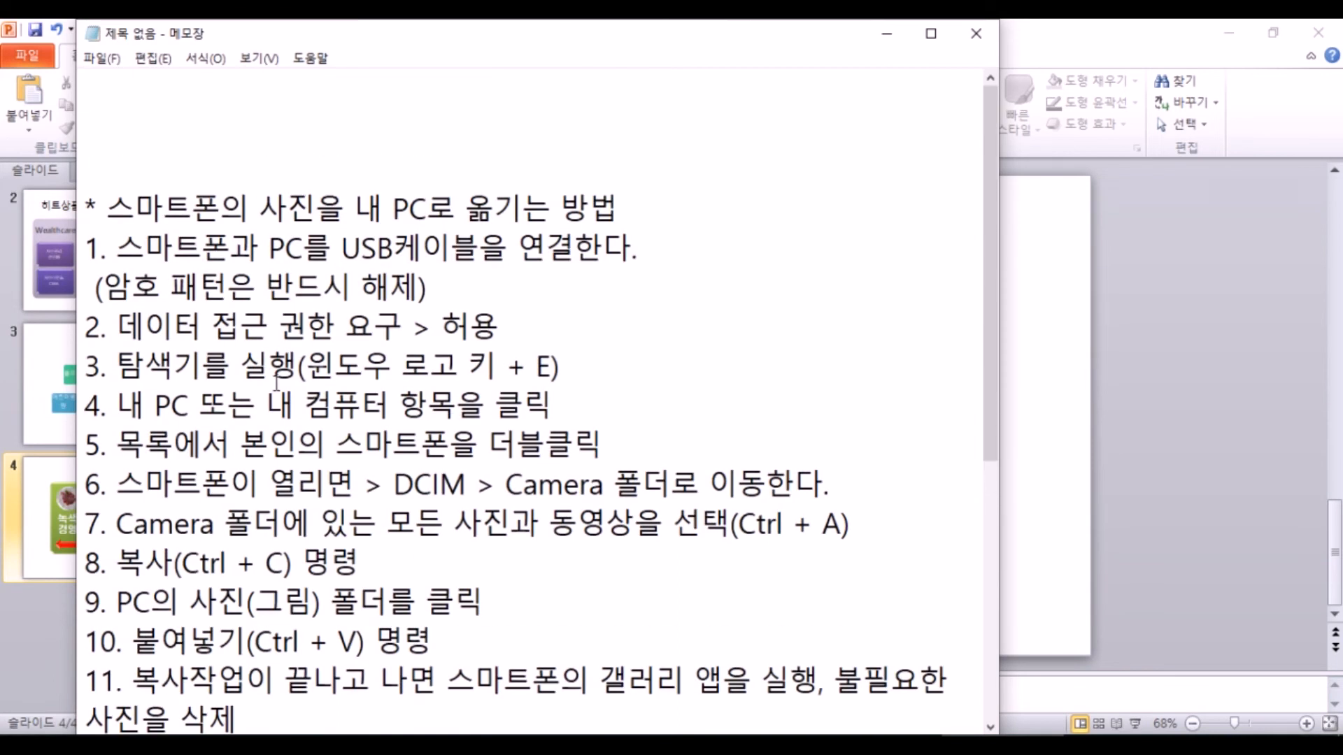
- Write the heading "* 사진 파일들을 모두 카메라 폴더로 이동" on the document's first line
{"action": "type", "text": "* 산진 파일으"}
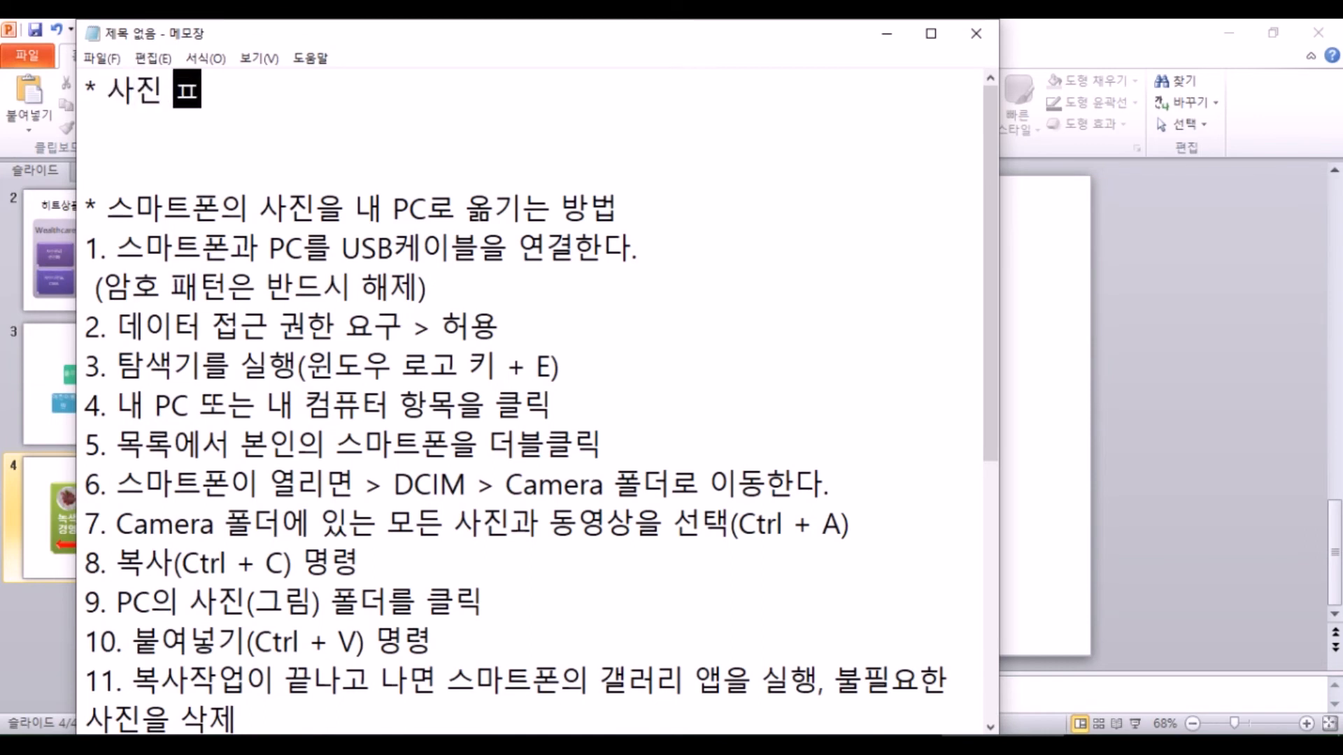
{"action": "key", "text": "BackSpace"}
{"action": "key", "text": "BackSpace"}
{"action": "type", "text": "들"}
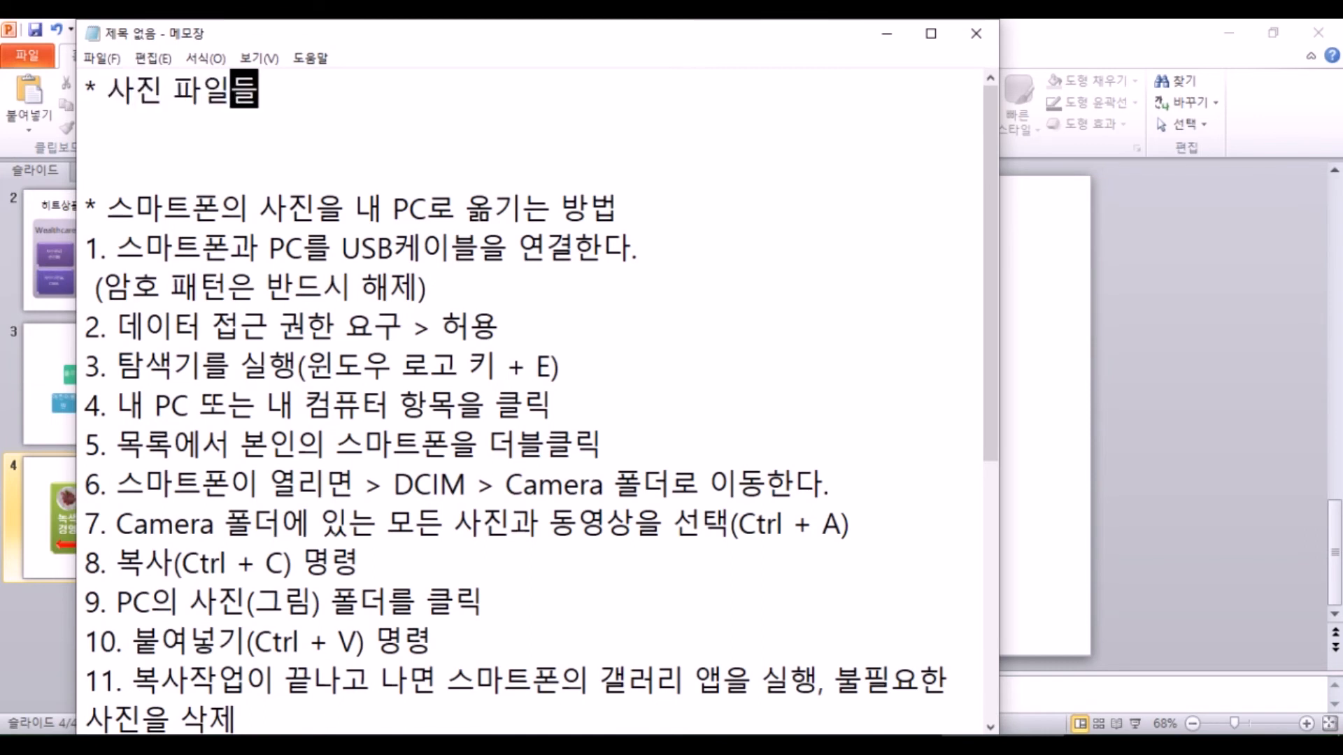
{"action": "type", "text": "을 모"}
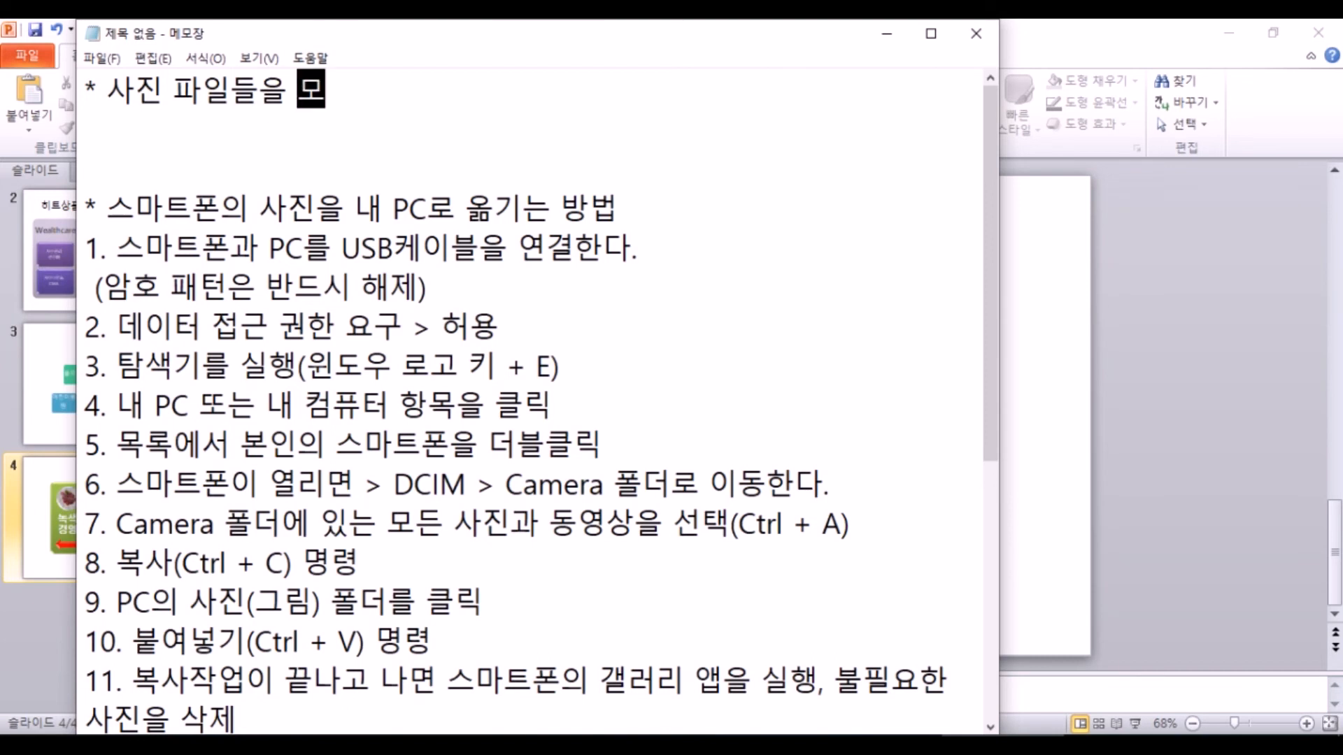
{"action": "type", "text": "두 카메라 폴"}
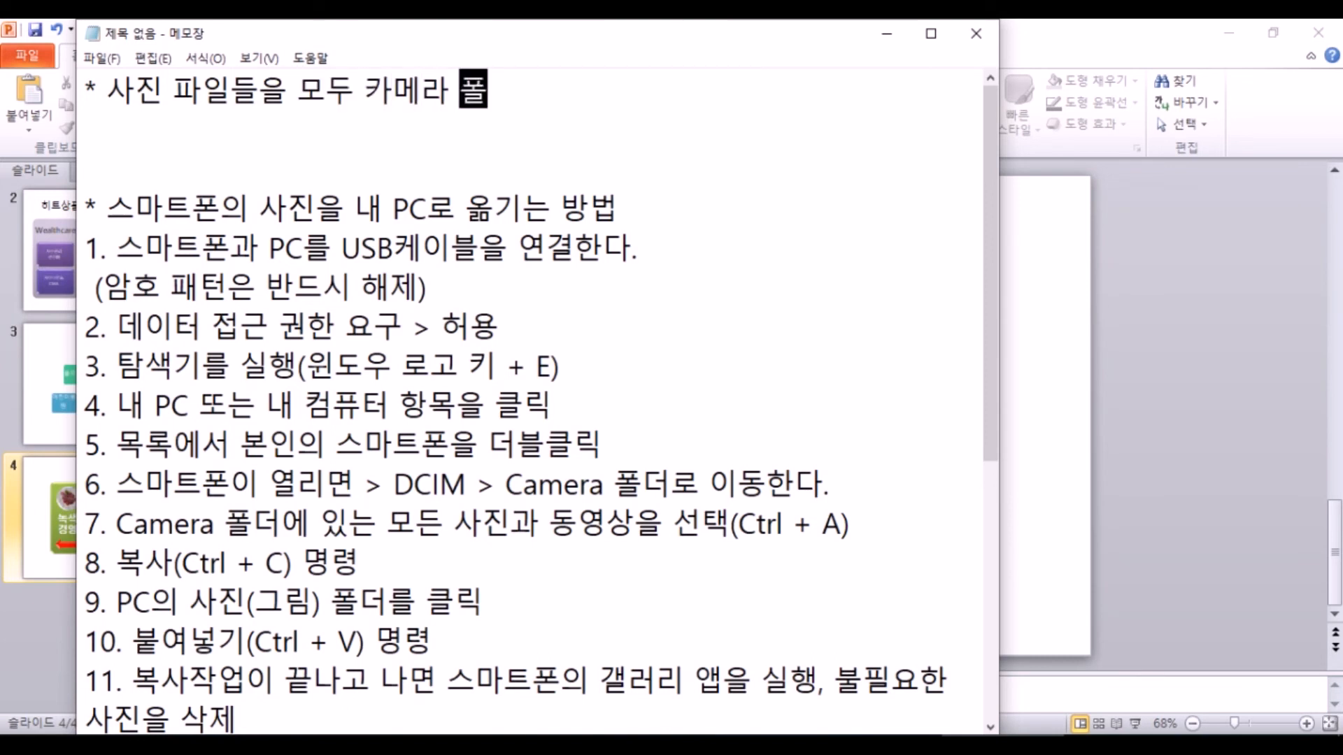
{"action": "type", "text": "더로 이동"}
{"action": "key", "text": "Return"}
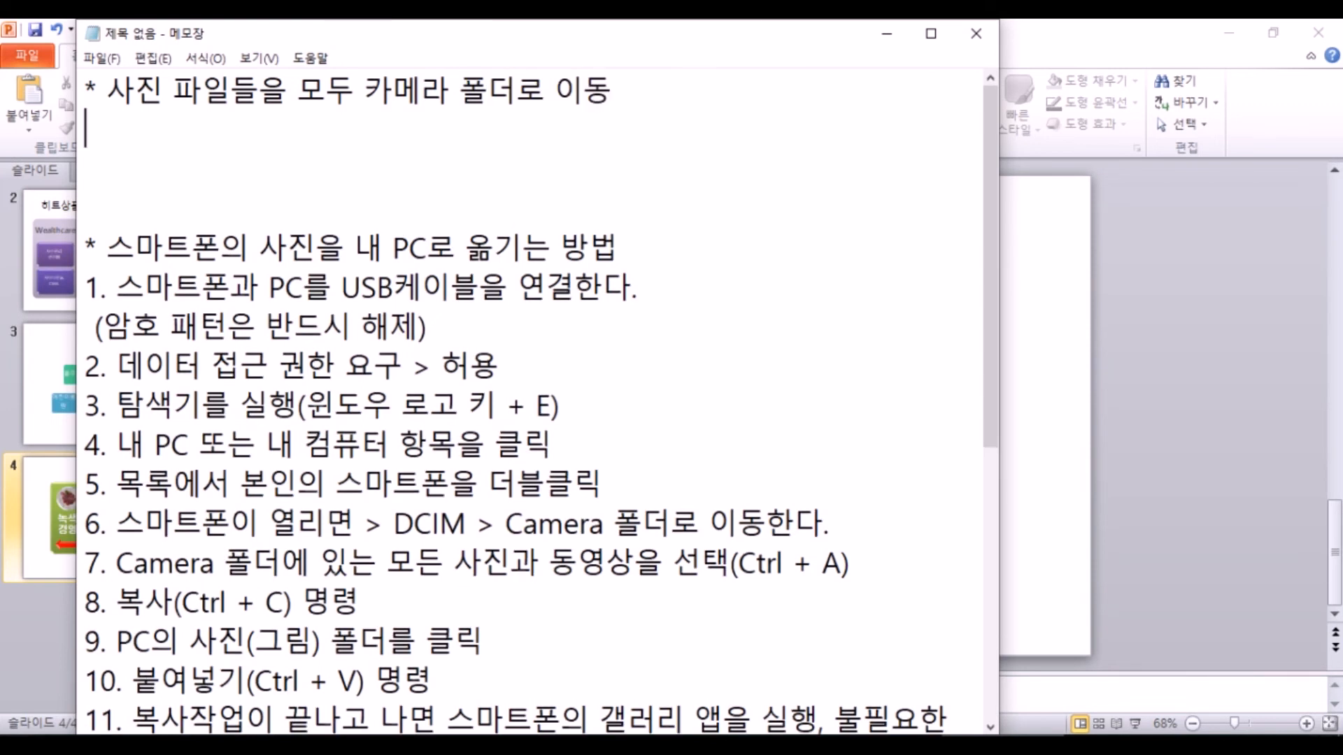
- Below the new heading, list the items "- 카톡으로 받은 사진", "- 클라우드에서 받은 사진" and "- 다운로드해서 저장한 사진"
{"action": "type", "text": "- 카톡"}
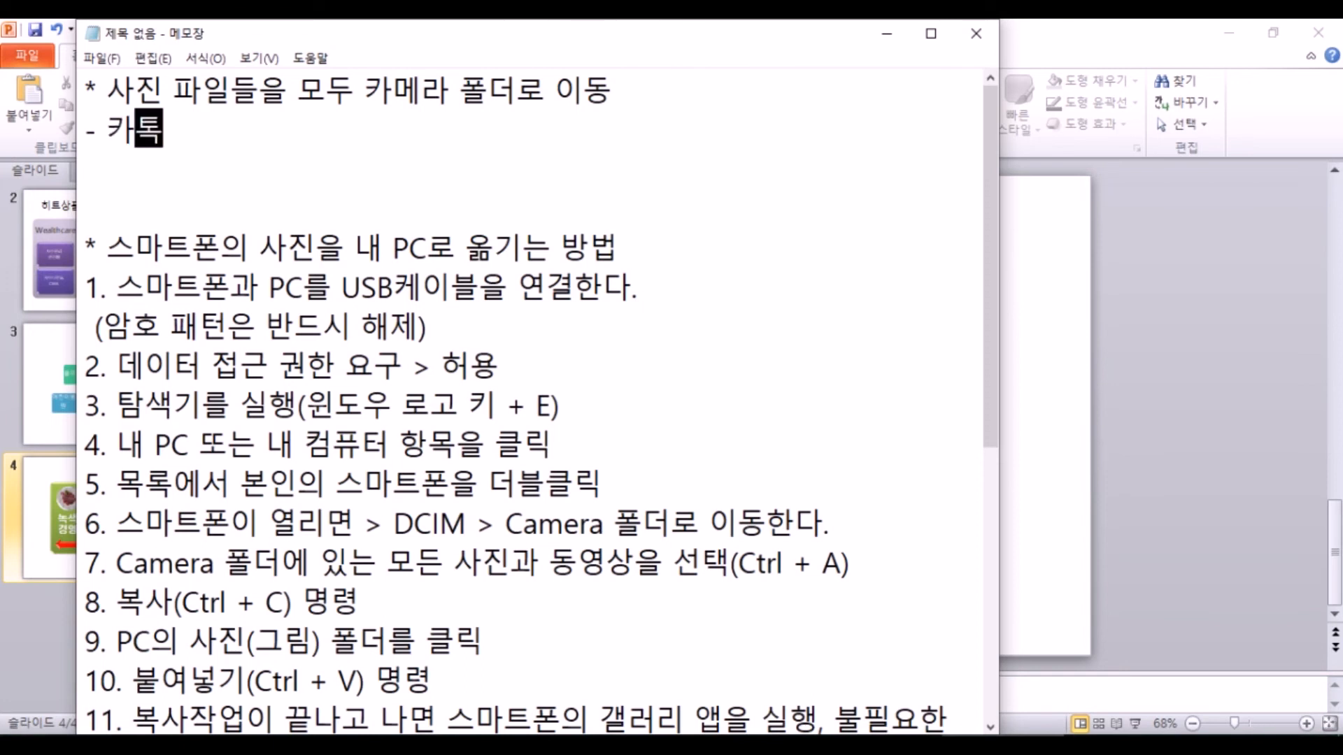
{"action": "type", "text": "으로 바ㄷ은 사진"}
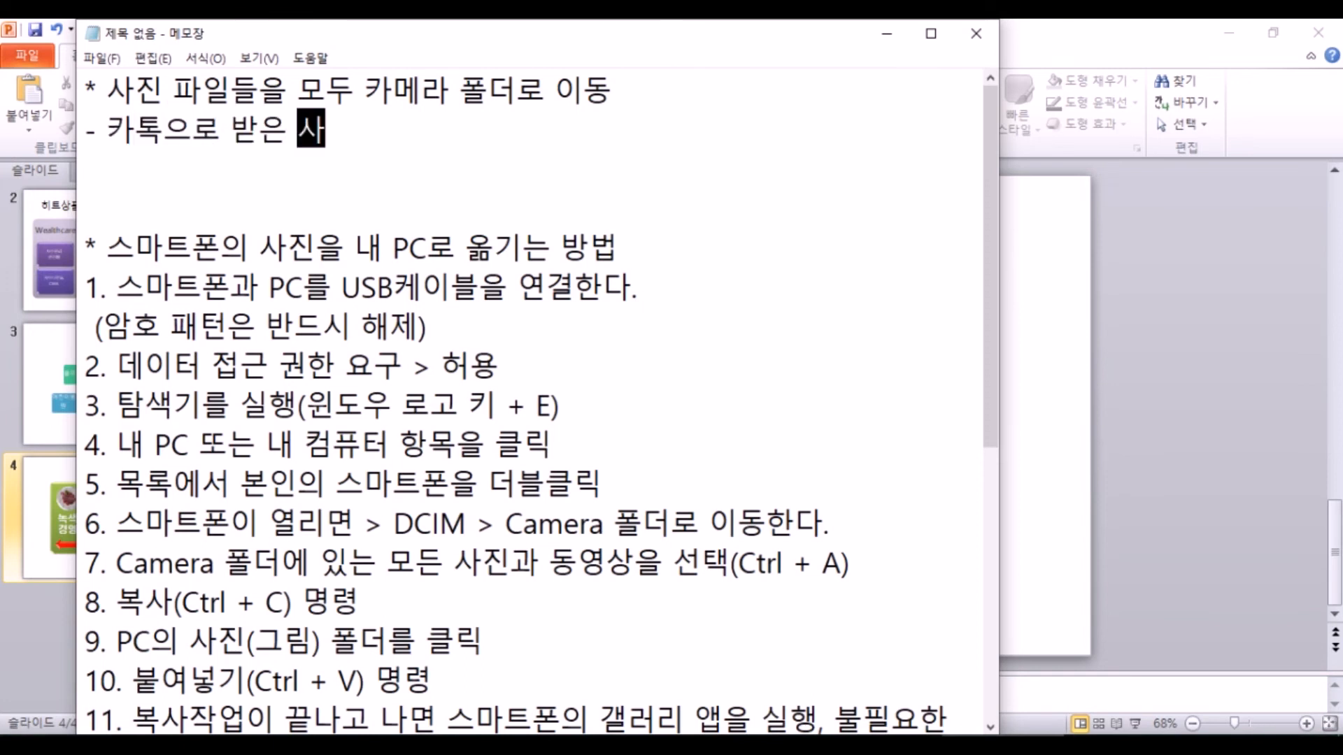
{"action": "key", "text": "Return"}
{"action": "type", "text": "- "}
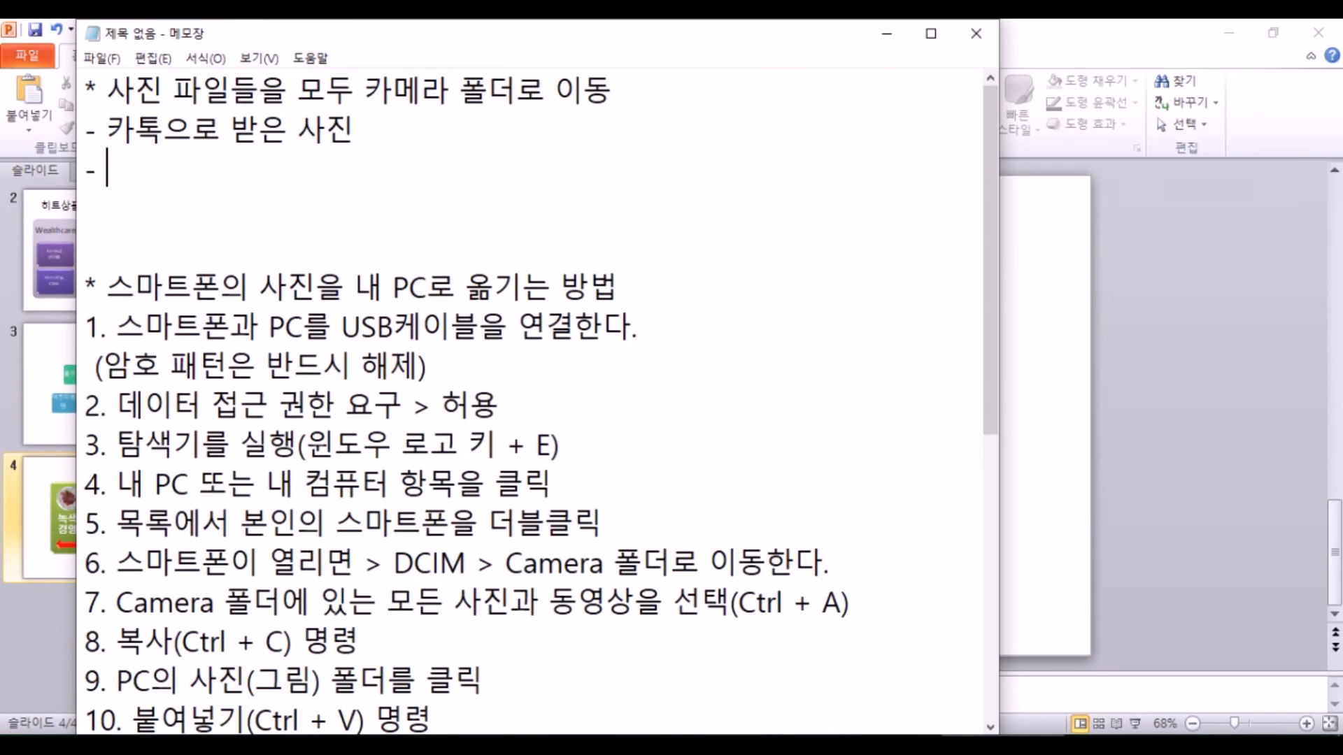
{"action": "type", "text": "클라우드"}
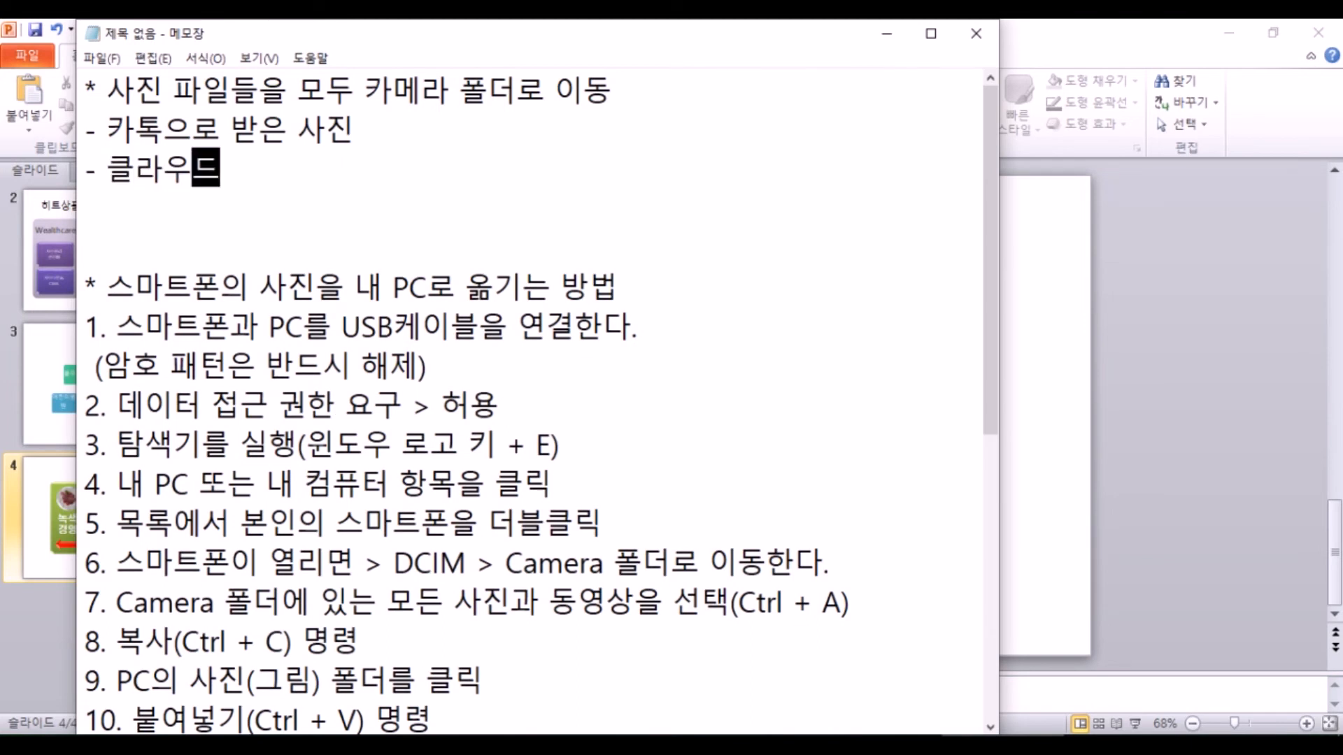
{"action": "type", "text": "에서 받은 ㅅ"}
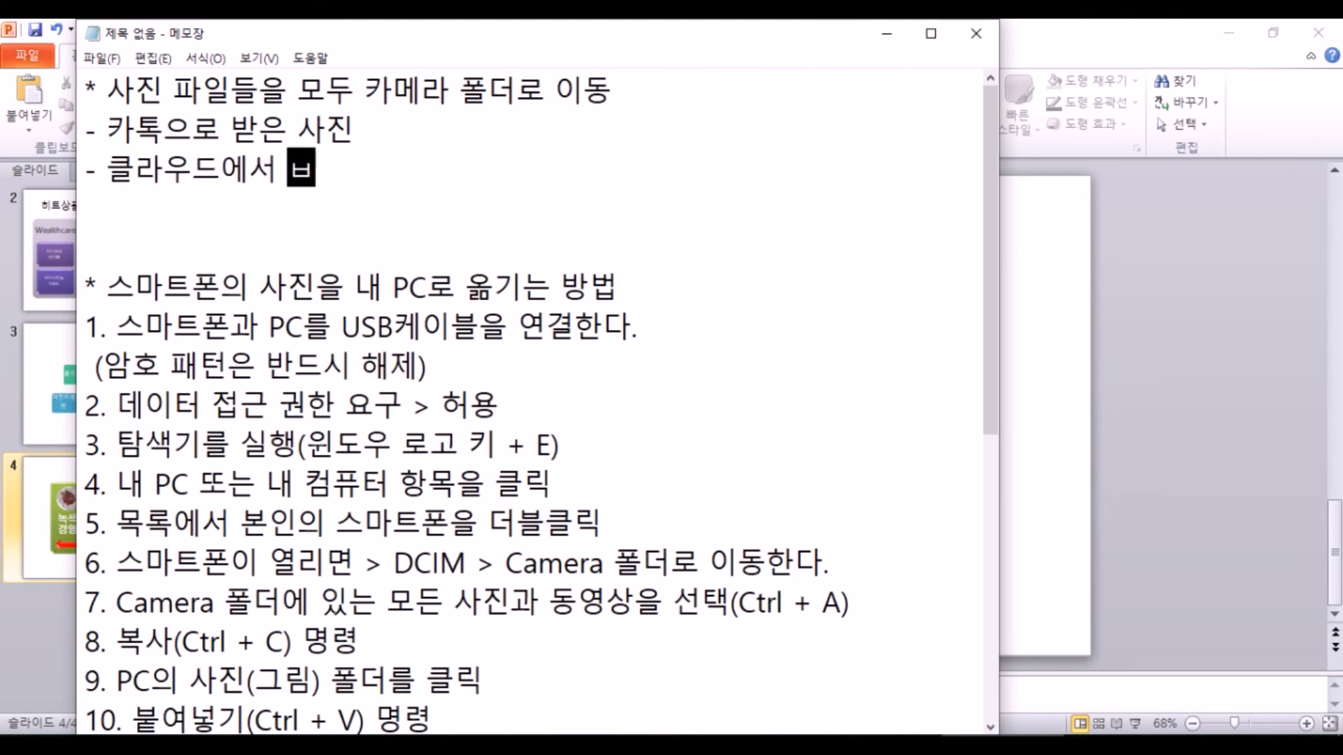
{"action": "type", "text": "ㅏ진"}
{"action": "key", "text": "Return"}
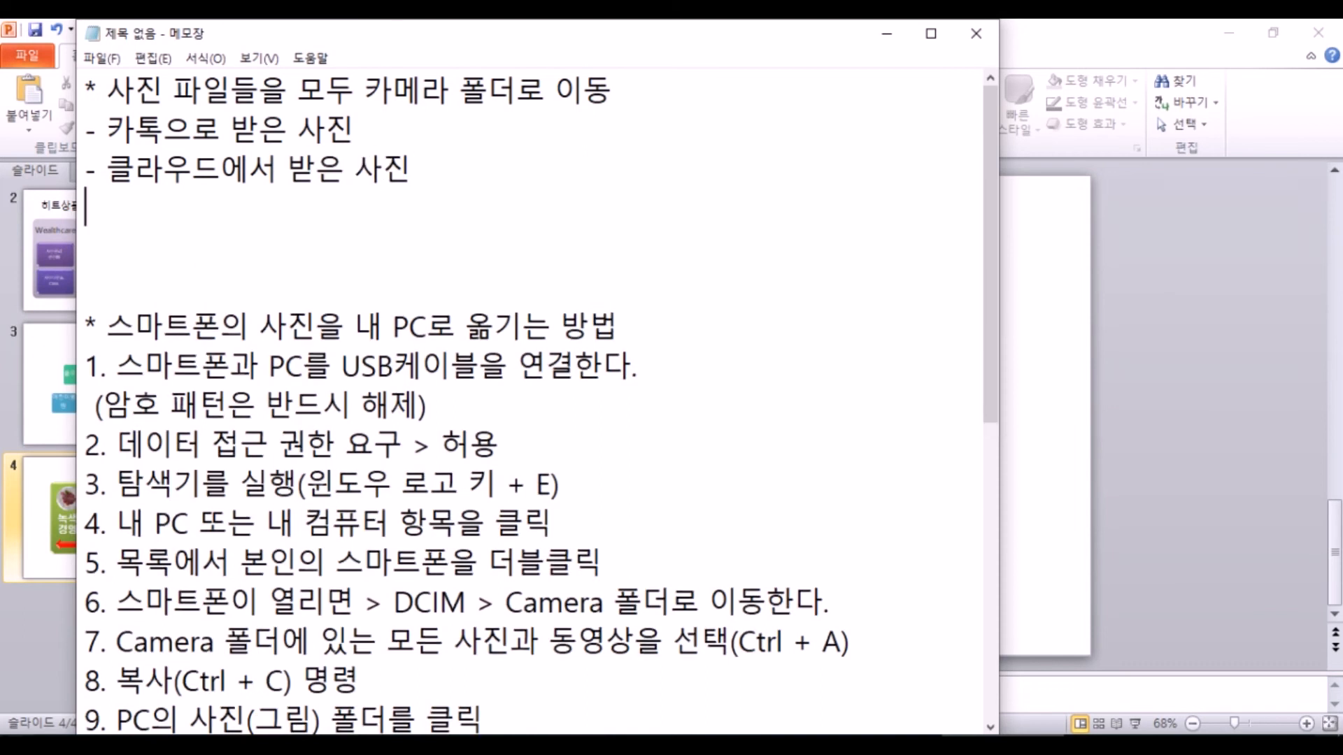
{"action": "type", "text": "- 다운로드해서"}
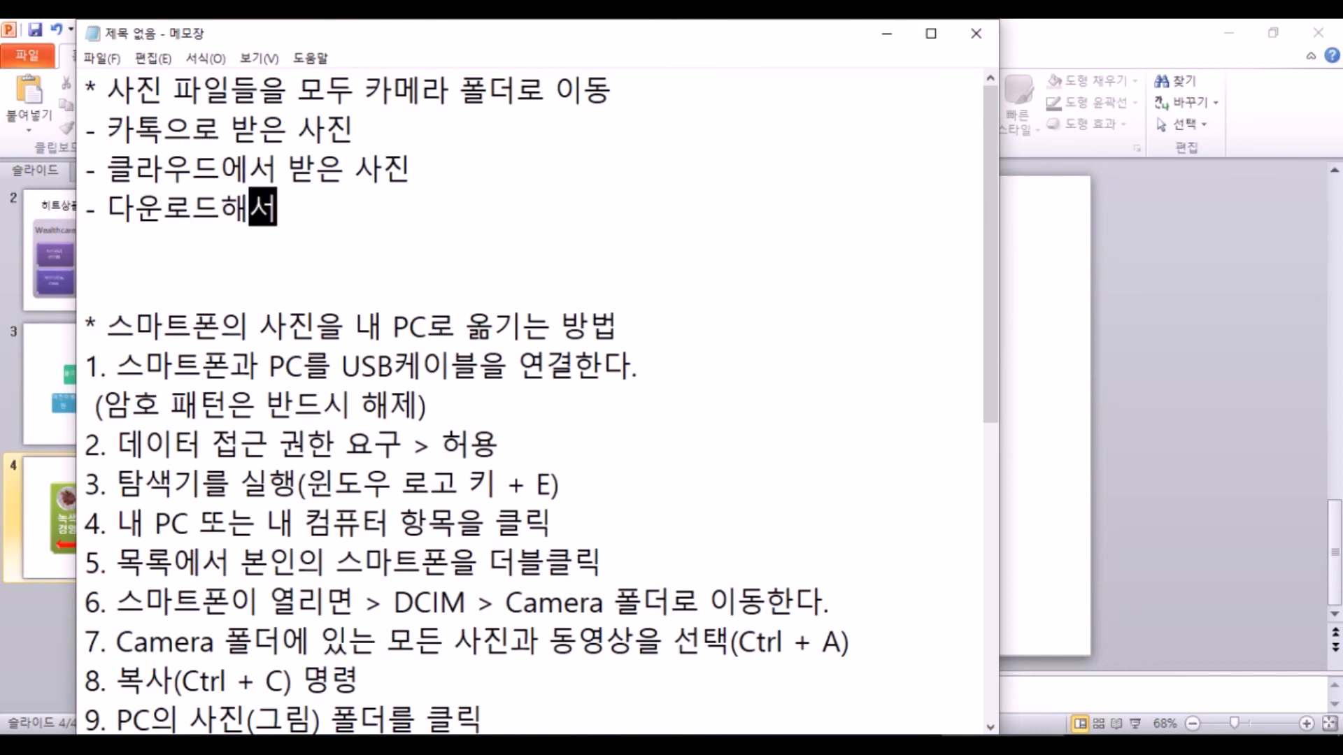
{"action": "type", "text": " 저장한 사진"}
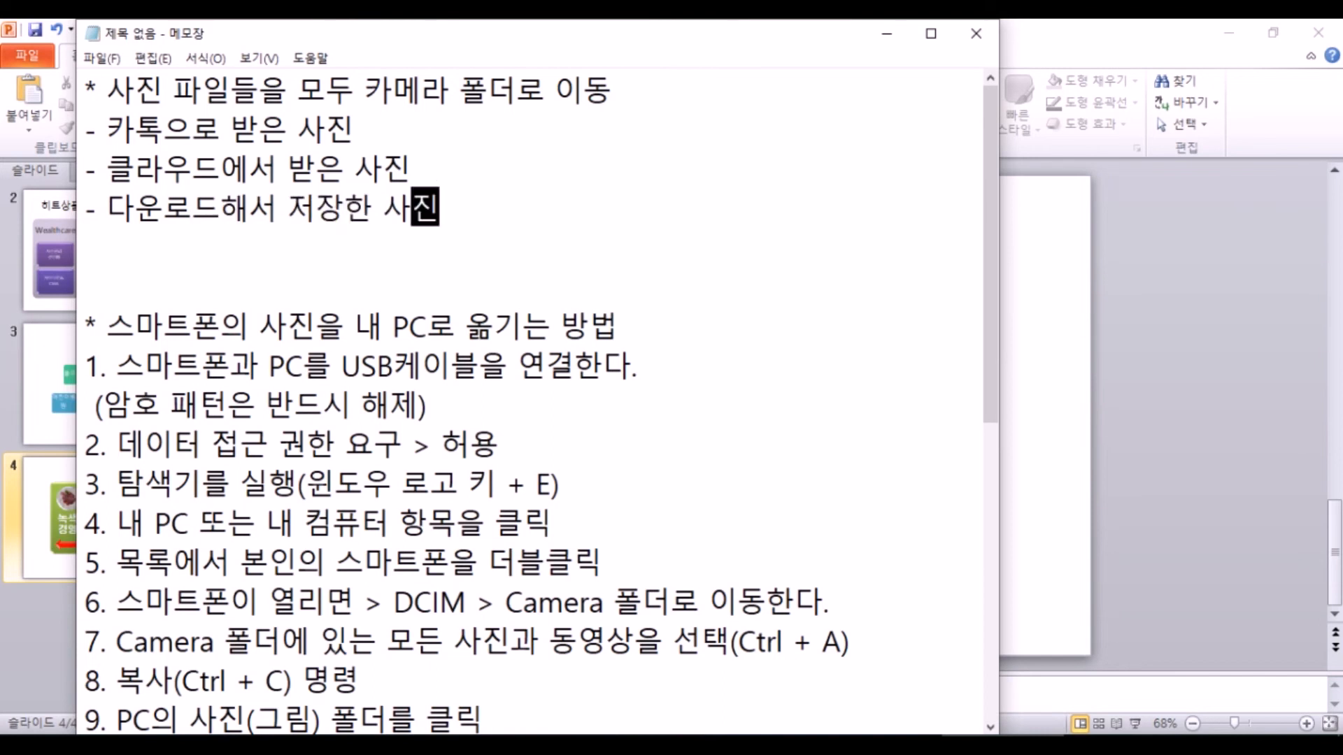
- On a new line below the dashed items, write "1. 갤러기 앱을 실행"
{"action": "key", "text": "Return"}
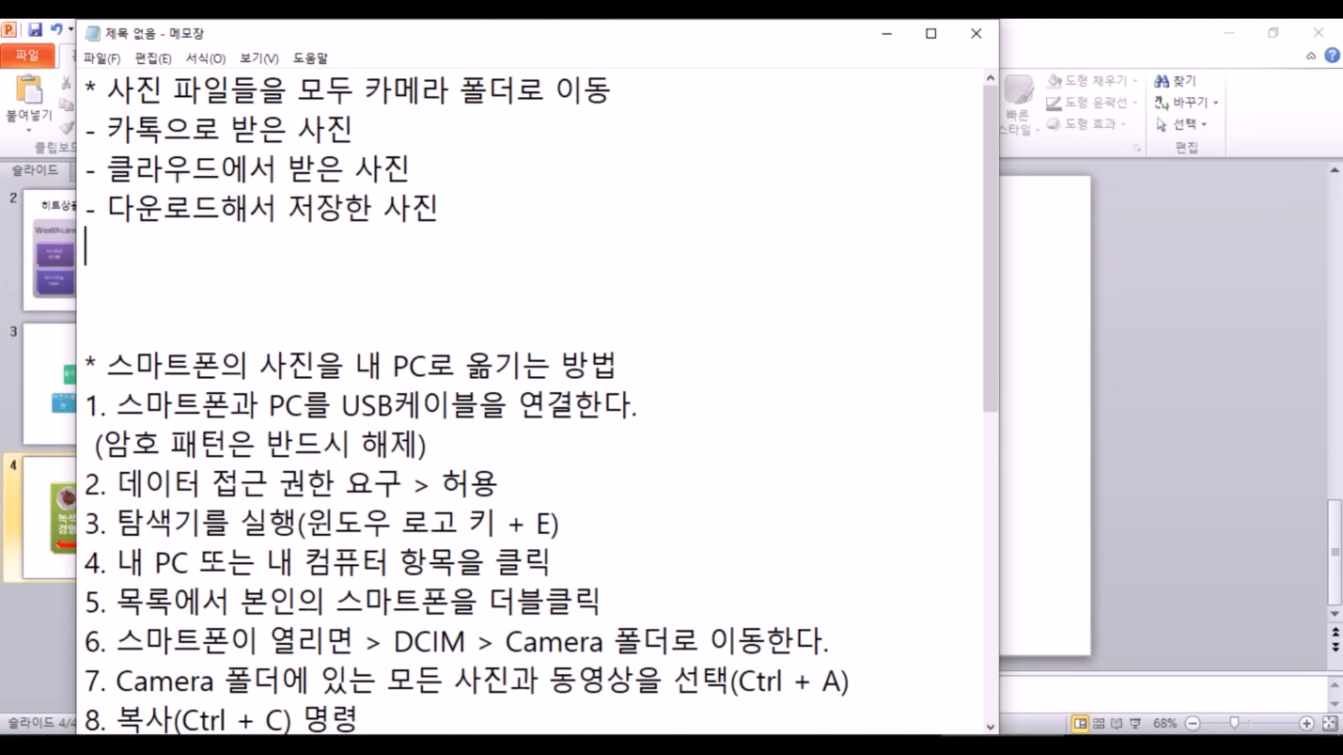
{"action": "type", "text": "1. "}
{"action": "type", "text": "갤러기 앱을 "}
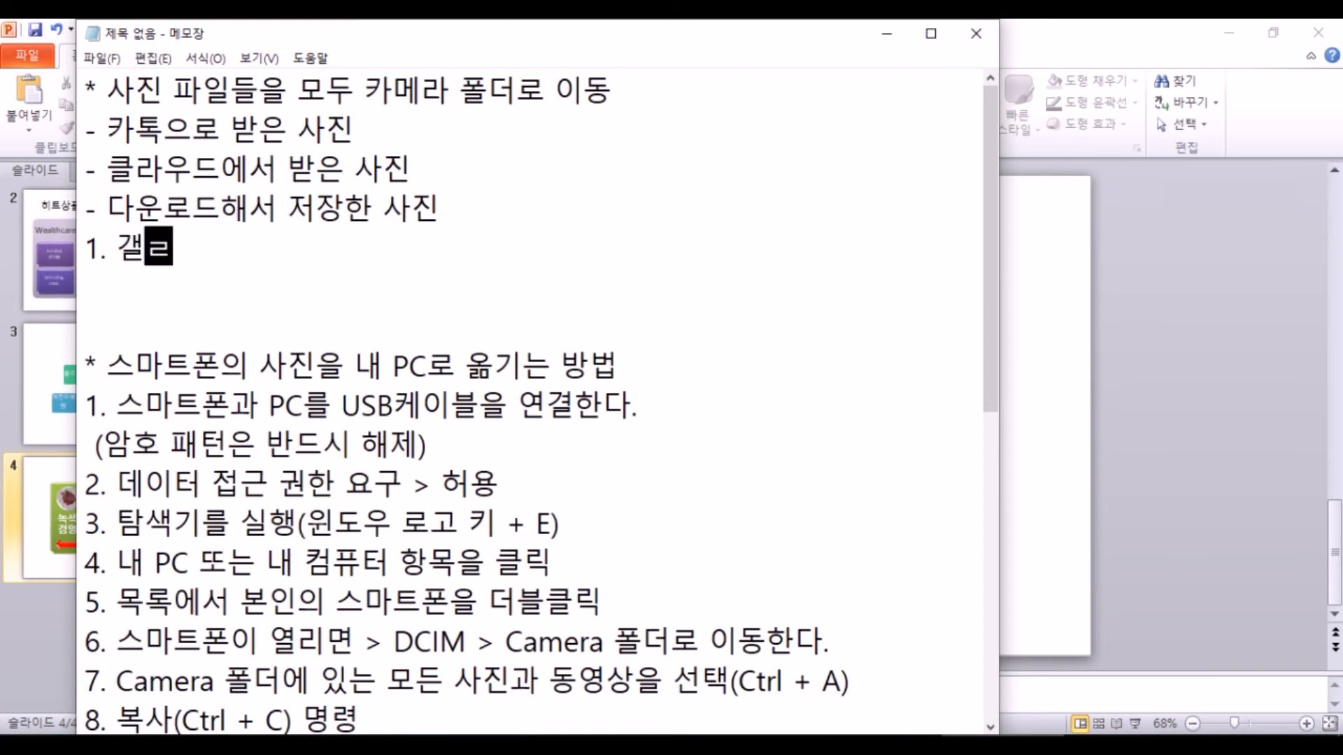
{"action": "type", "text": "싫애"}
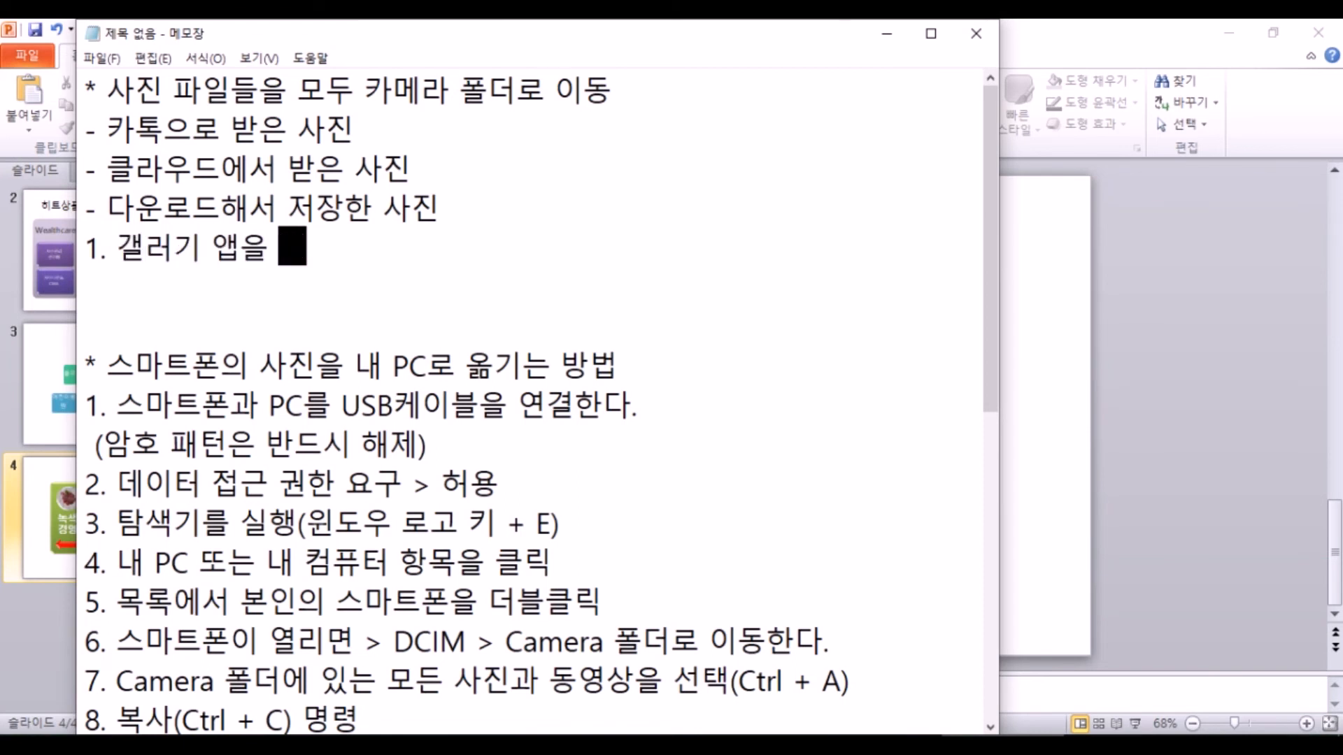
{"action": "key", "text": "BackSpace"}
{"action": "key", "text": "BackSpace"}
{"action": "key", "text": "BackSpace"}
{"action": "type", "text": "시ㄹ행"}
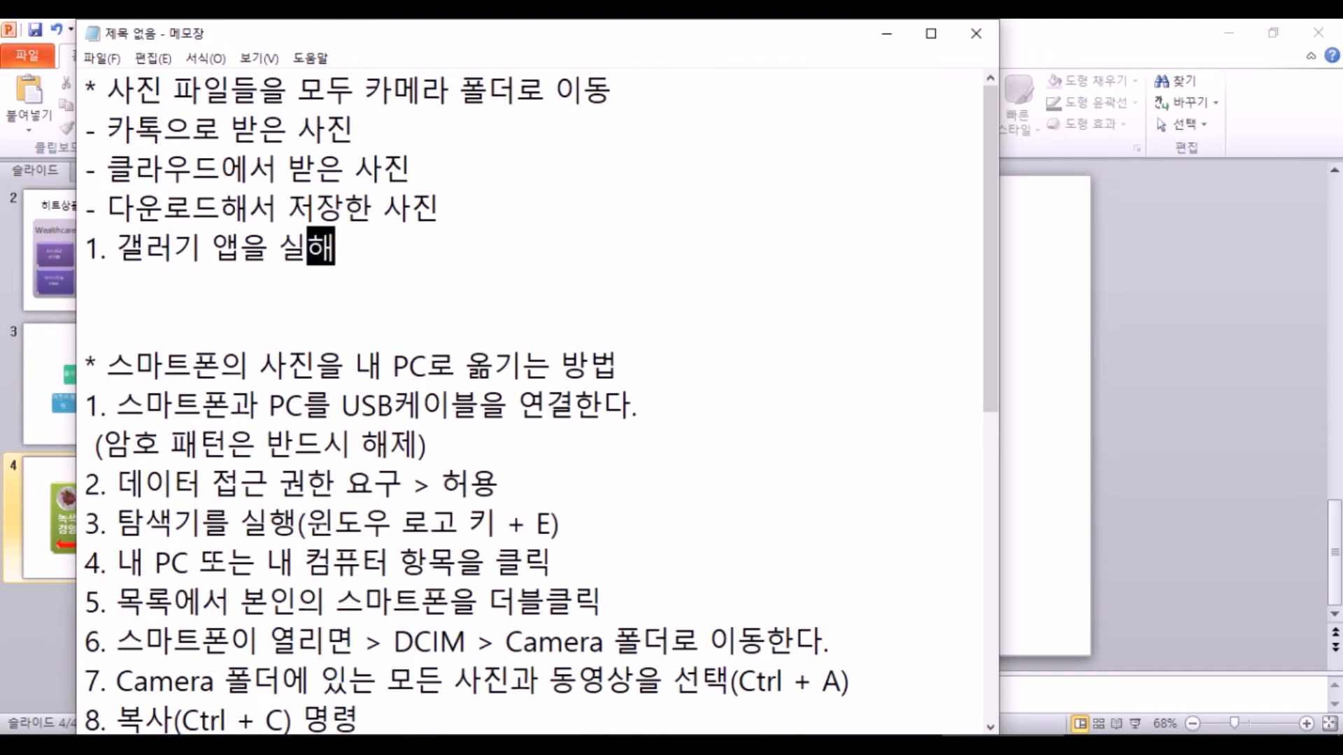
- Add the second numbered line, "2. 폴더별로 보이는 사진들을 확인", below the gallery app line
{"action": "key", "text": "Return"}
{"action": "type", "text": "2. 폴"}
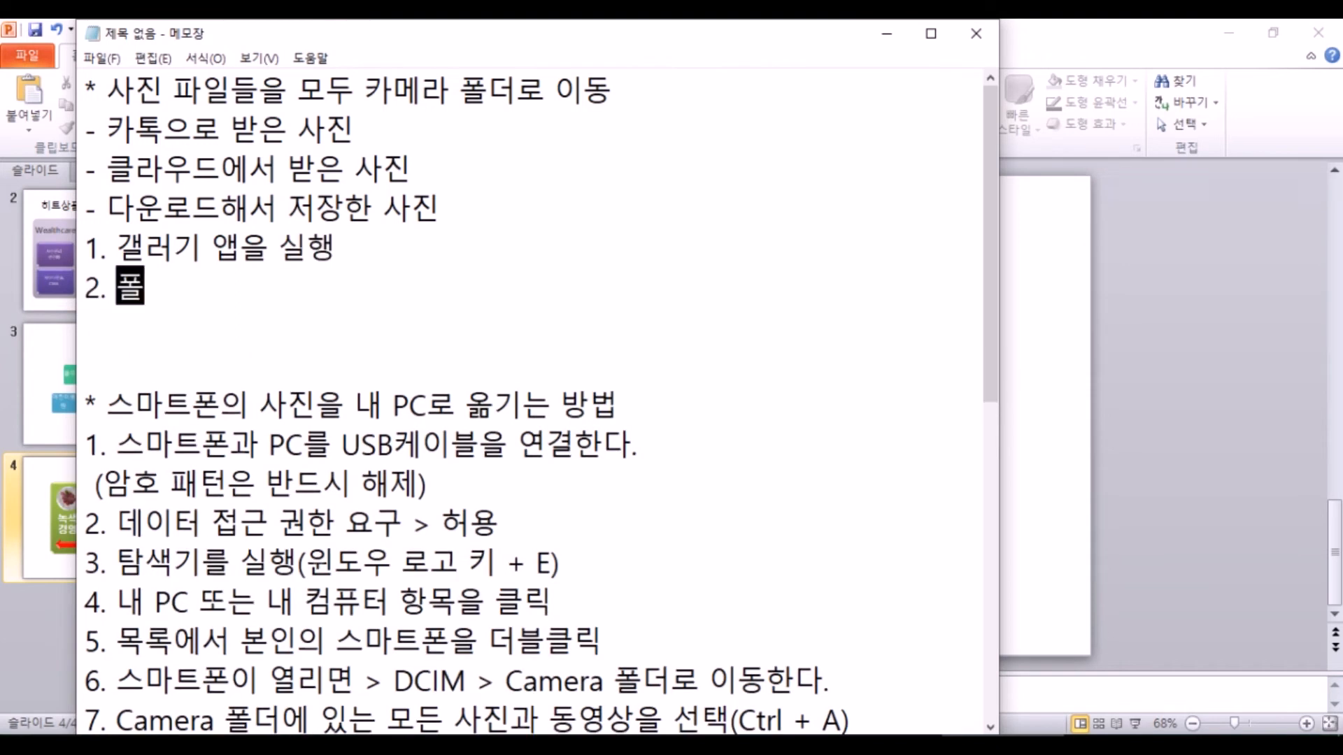
{"action": "type", "text": "더별로 보이"}
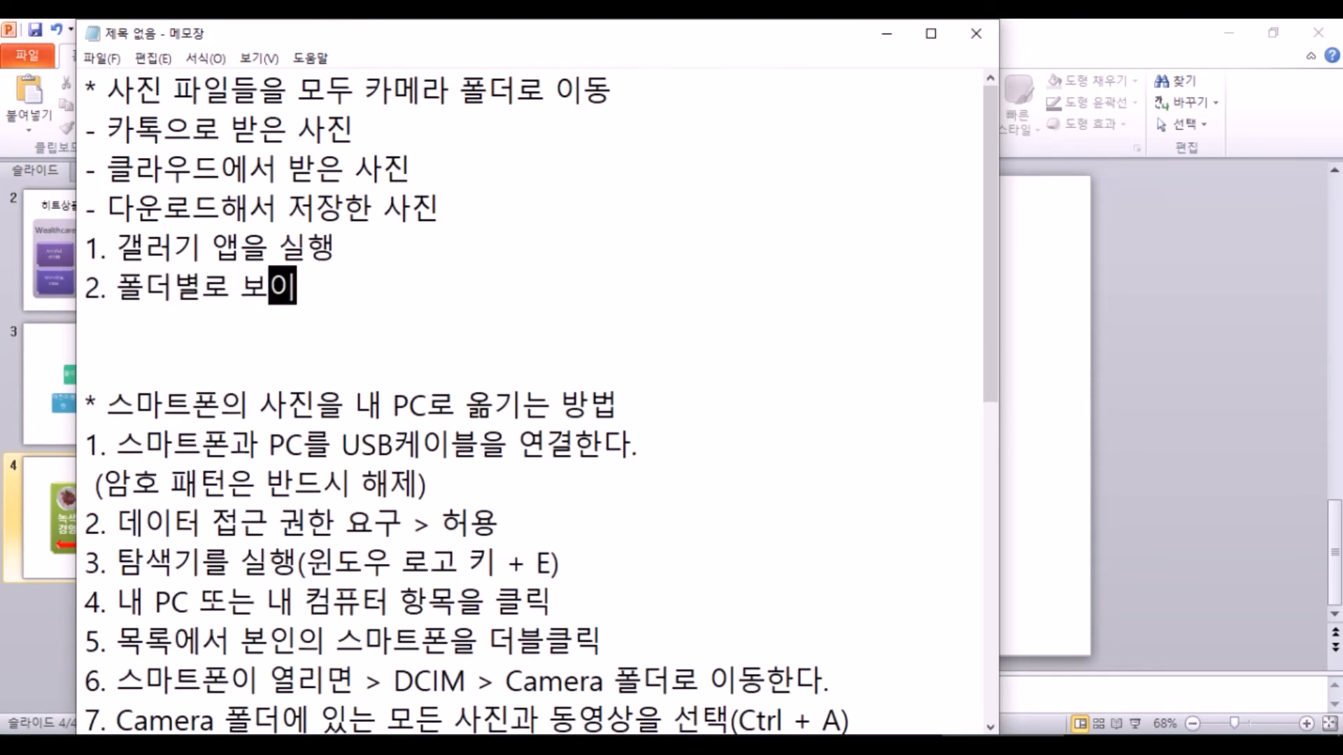
{"action": "type", "text": "는 사진드ㄹ을 호"}
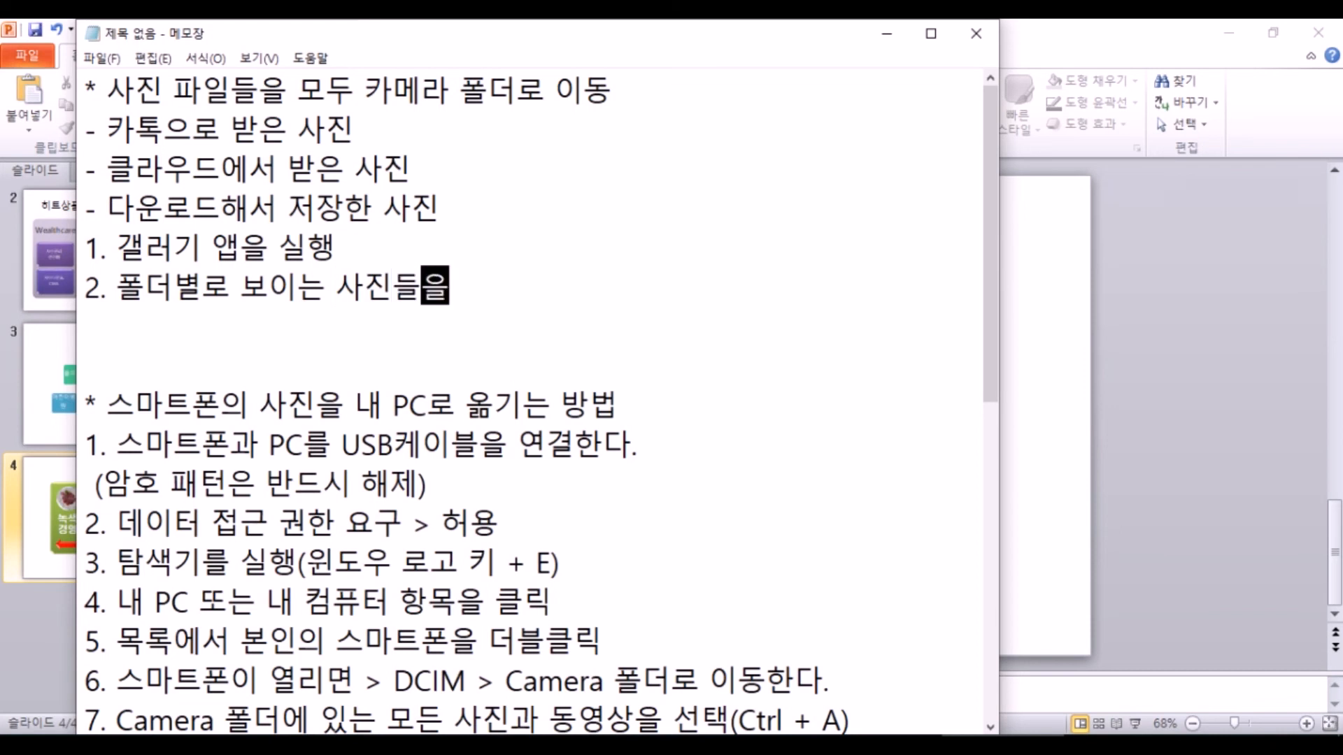
{"action": "type", "text": "ㅏㄱ인"}
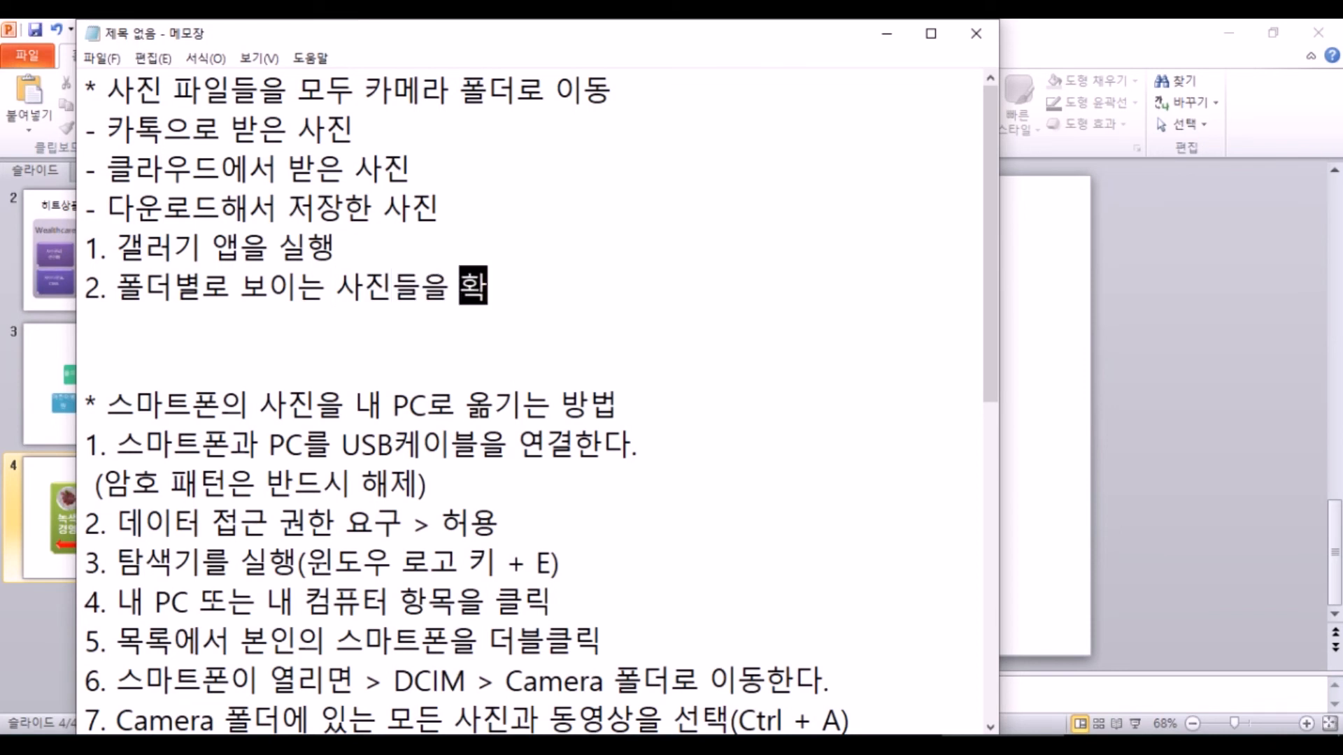
- Add the third numbered line, "3. 해당 폴더를 터치 > 폴더안에 사진을 모두 선택 > 이동 > 카메라 폴더"
{"action": "key", "text": "Return"}
{"action": "type", "text": "3."}
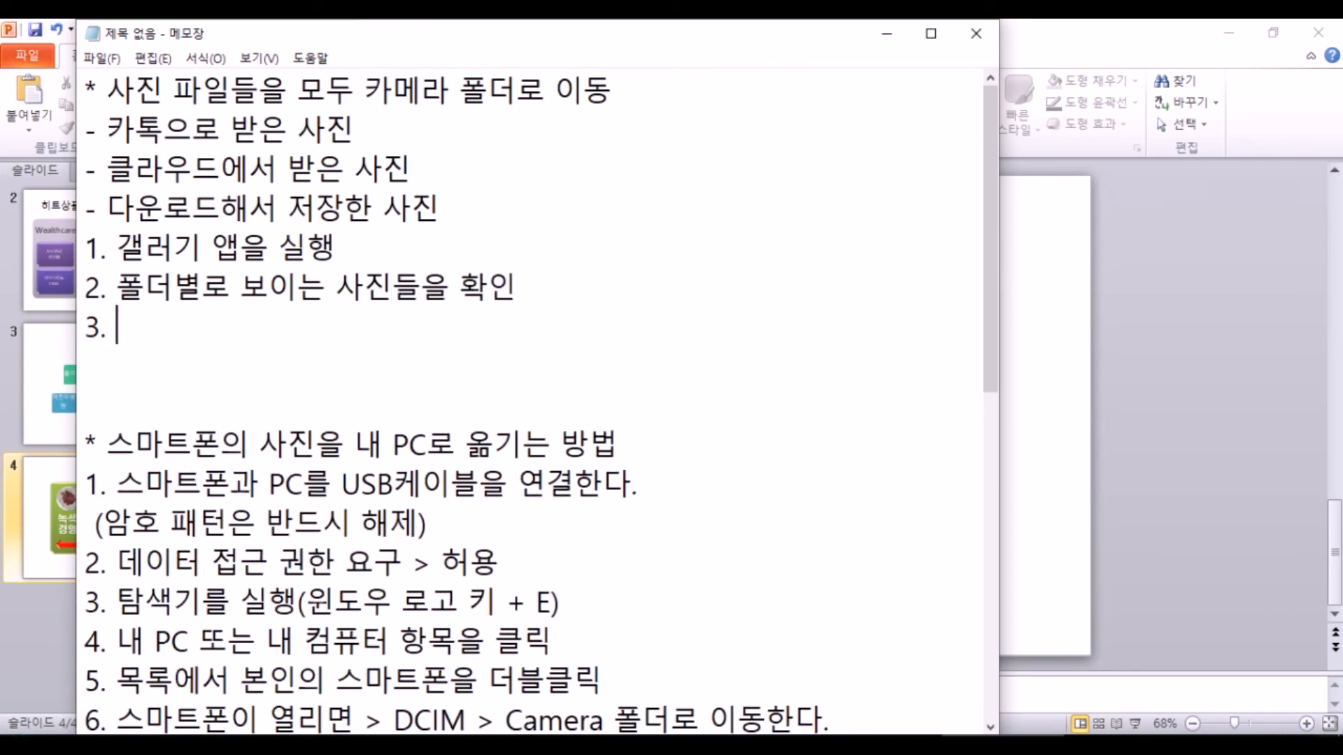
{"action": "type", "text": " 해당 폴더를 "}
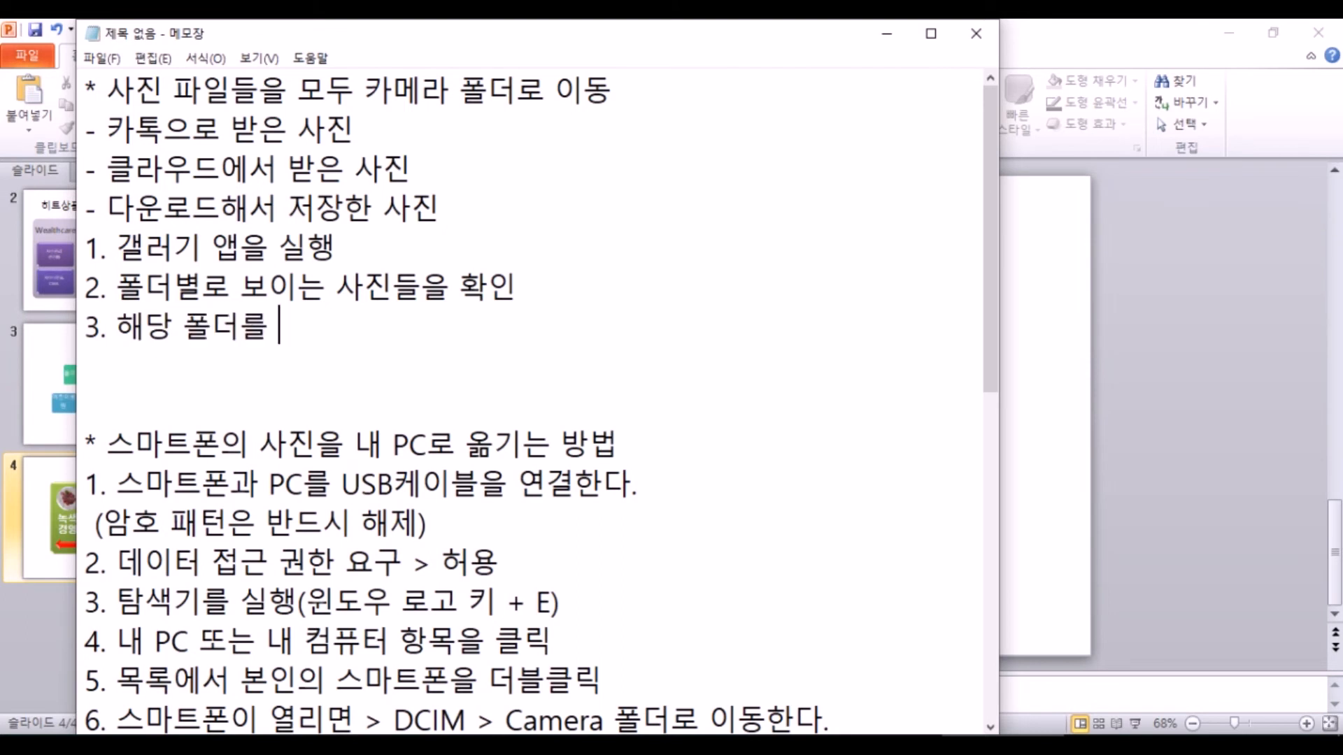
{"action": "type", "text": "터치"}
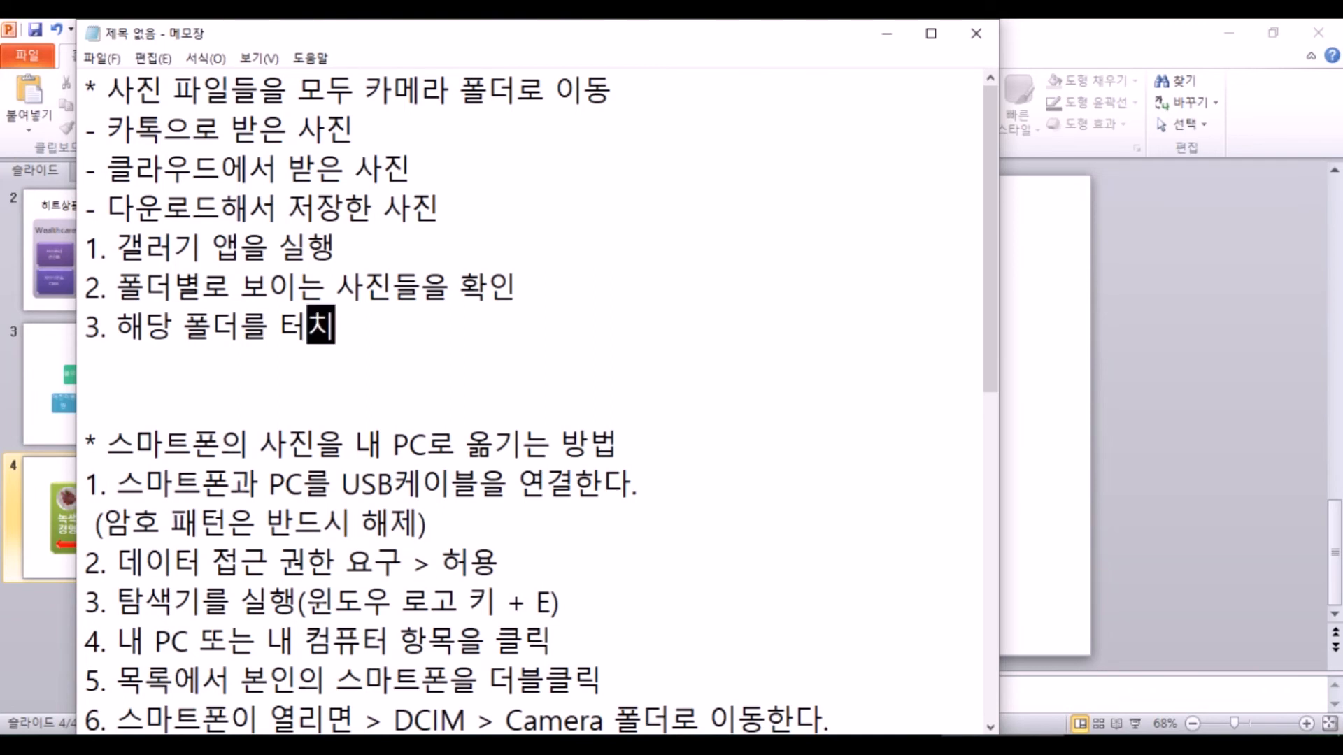
{"action": "type", "text": " > "}
{"action": "type", "text": "폴더안에 "}
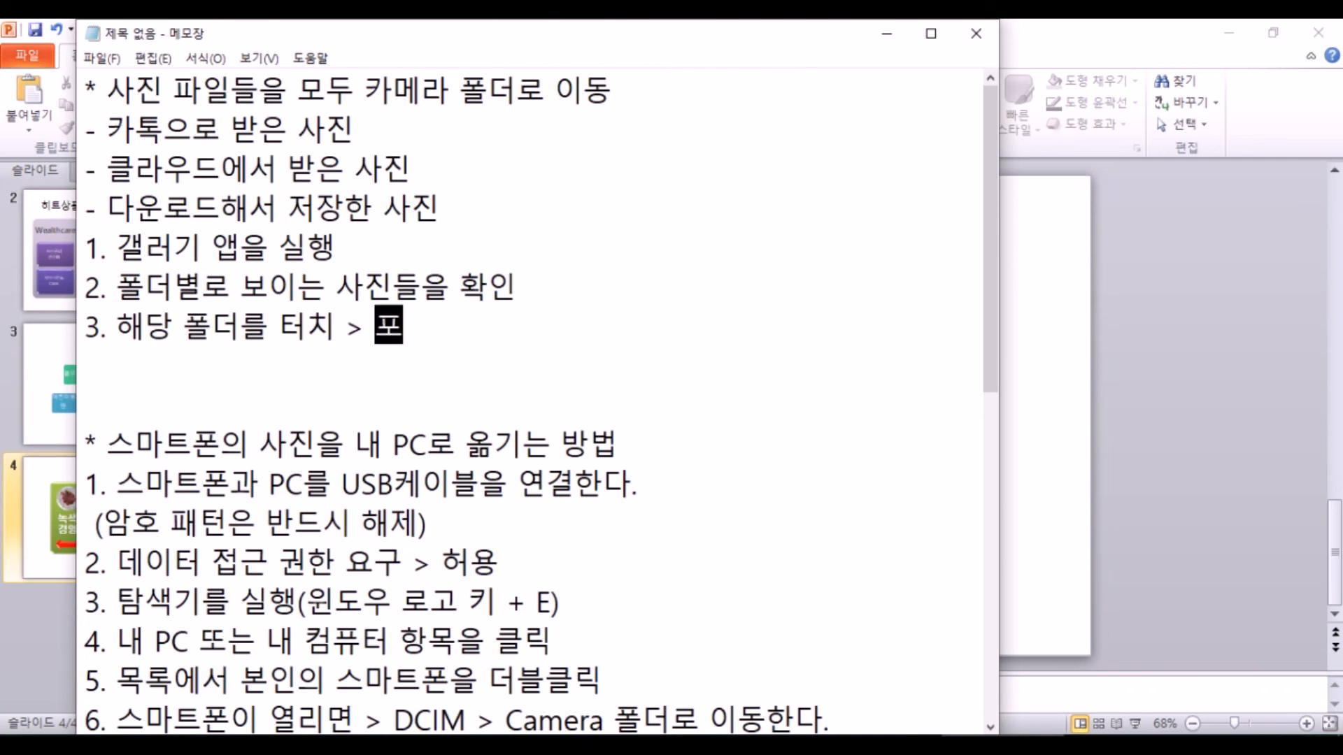
{"action": "type", "text": "사진을 모"}
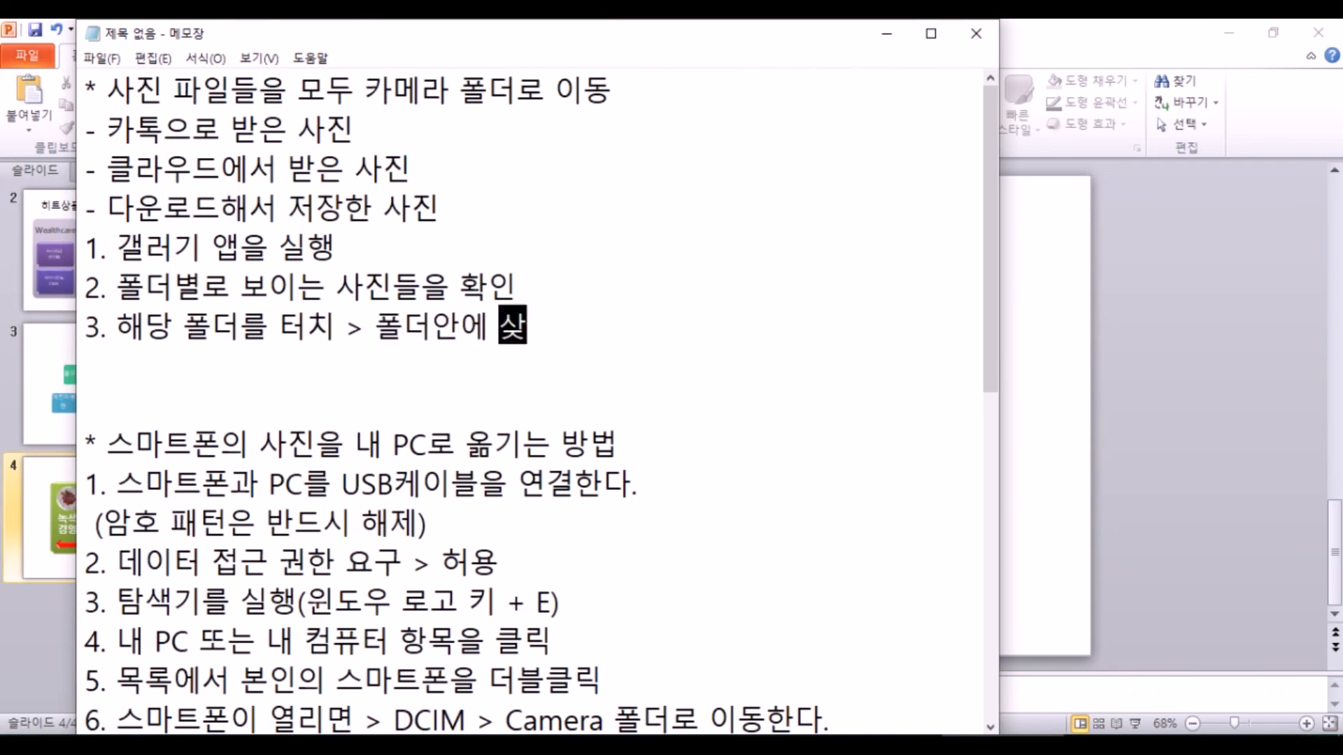
{"action": "type", "text": "두 "}
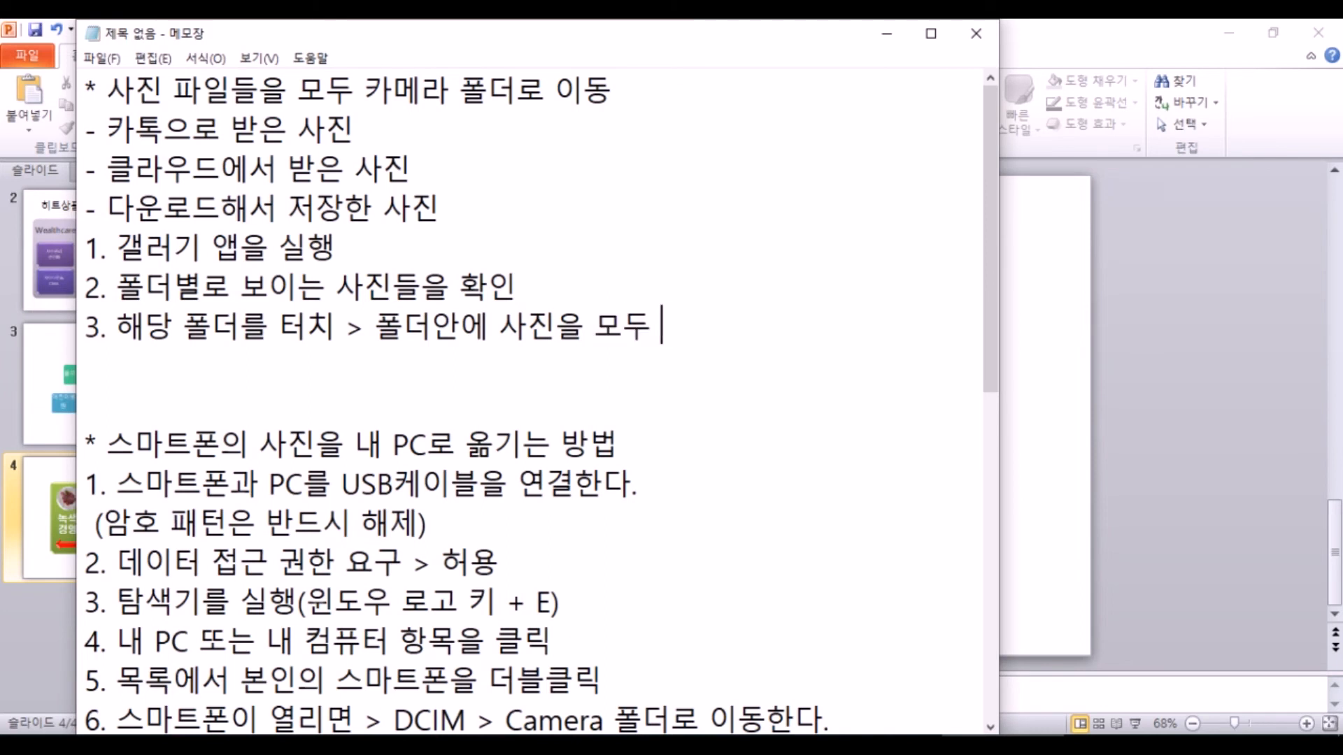
{"action": "type", "text": "선택 > 이동 >"}
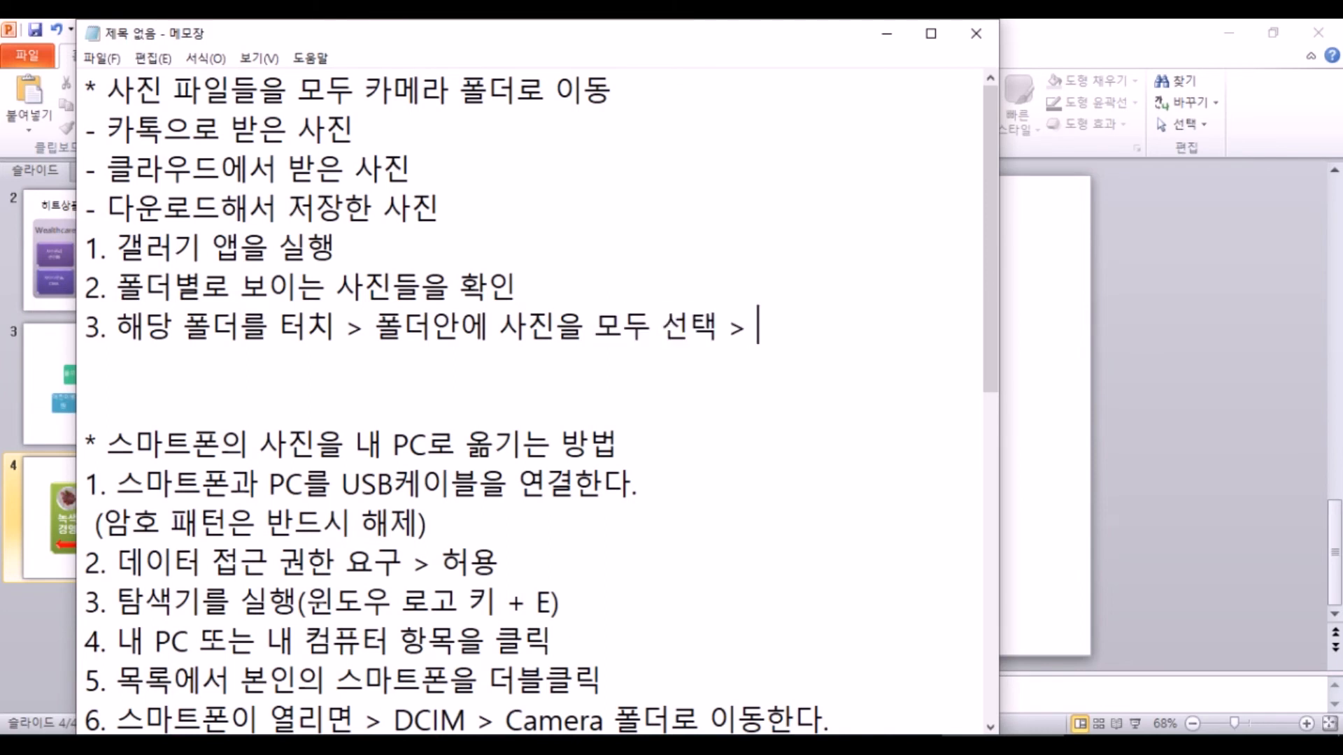
{"action": "type", "text": " 카메라"}
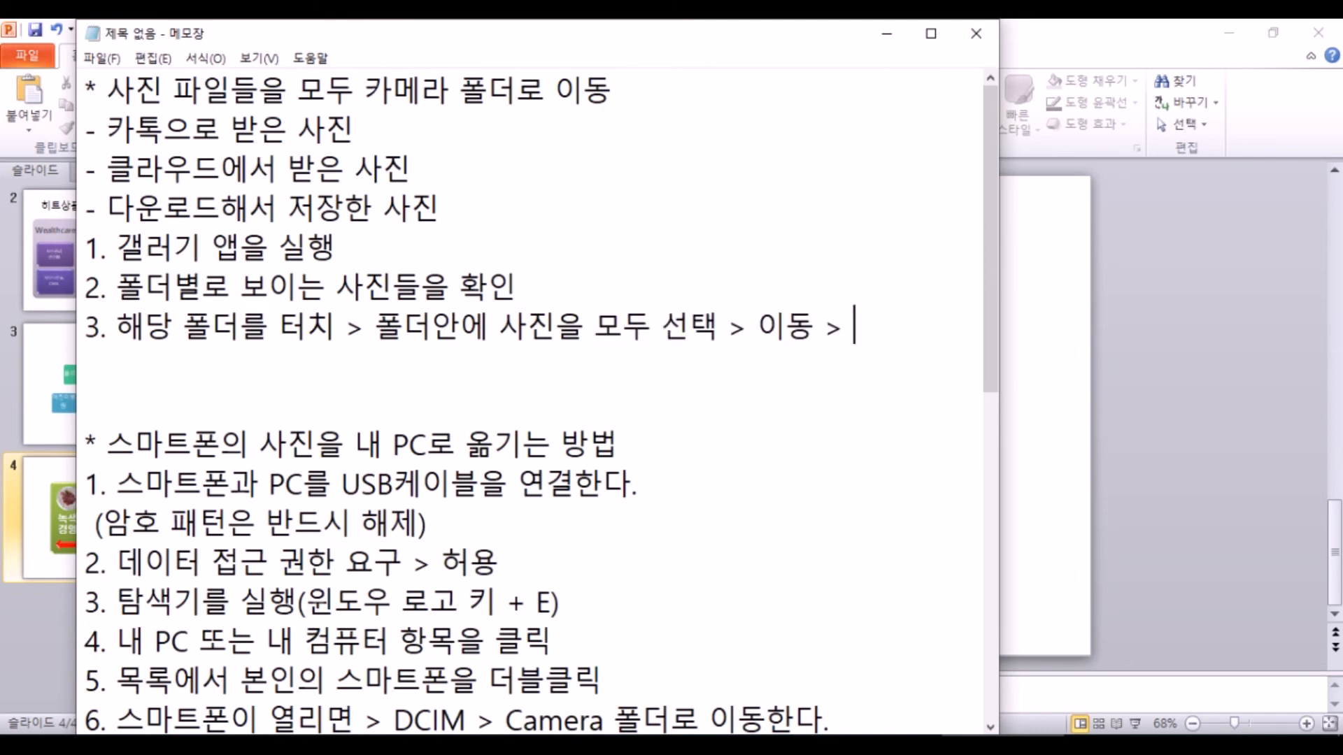
{"action": "type", "text": " 폴더"}
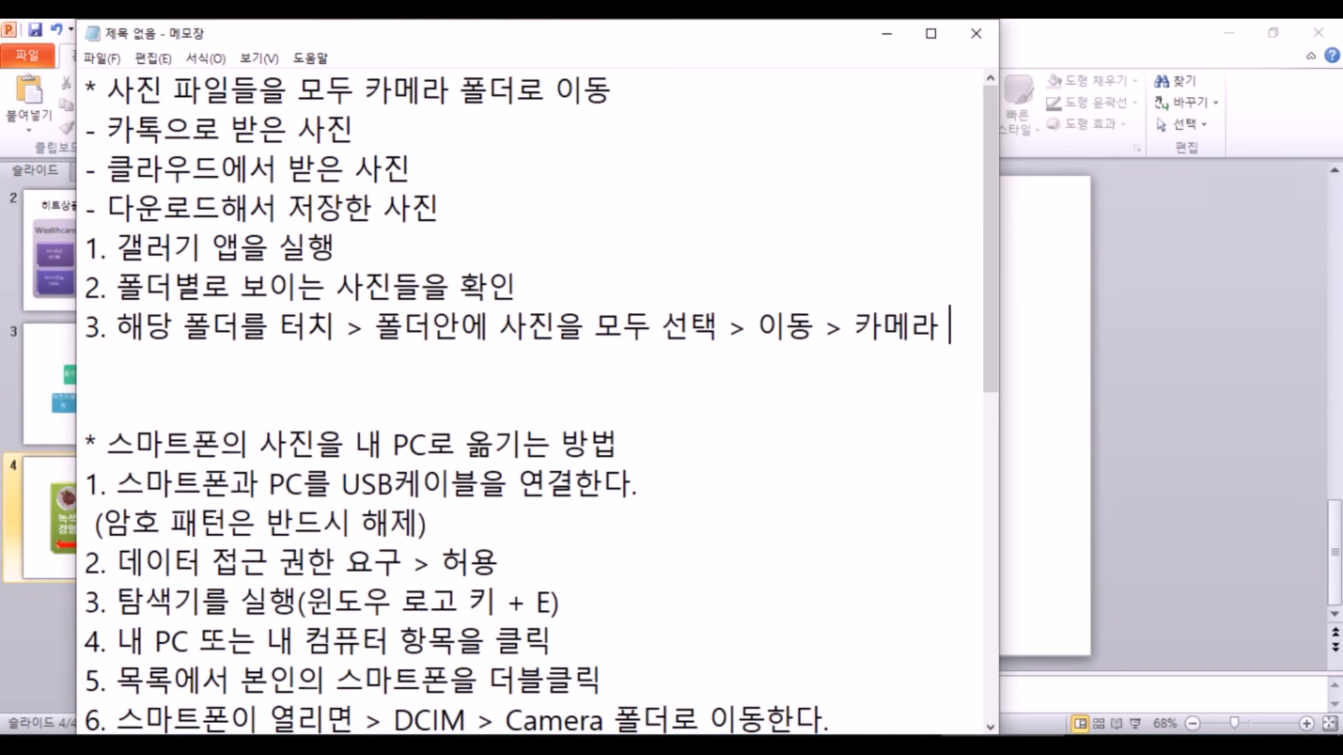
- Insert "(Carera)" directly after "카메라" in line 3 and return to the end of the line
{"action": "key", "text": "Left"}
{"action": "key", "text": "Left"}
{"action": "key", "text": "Left"}
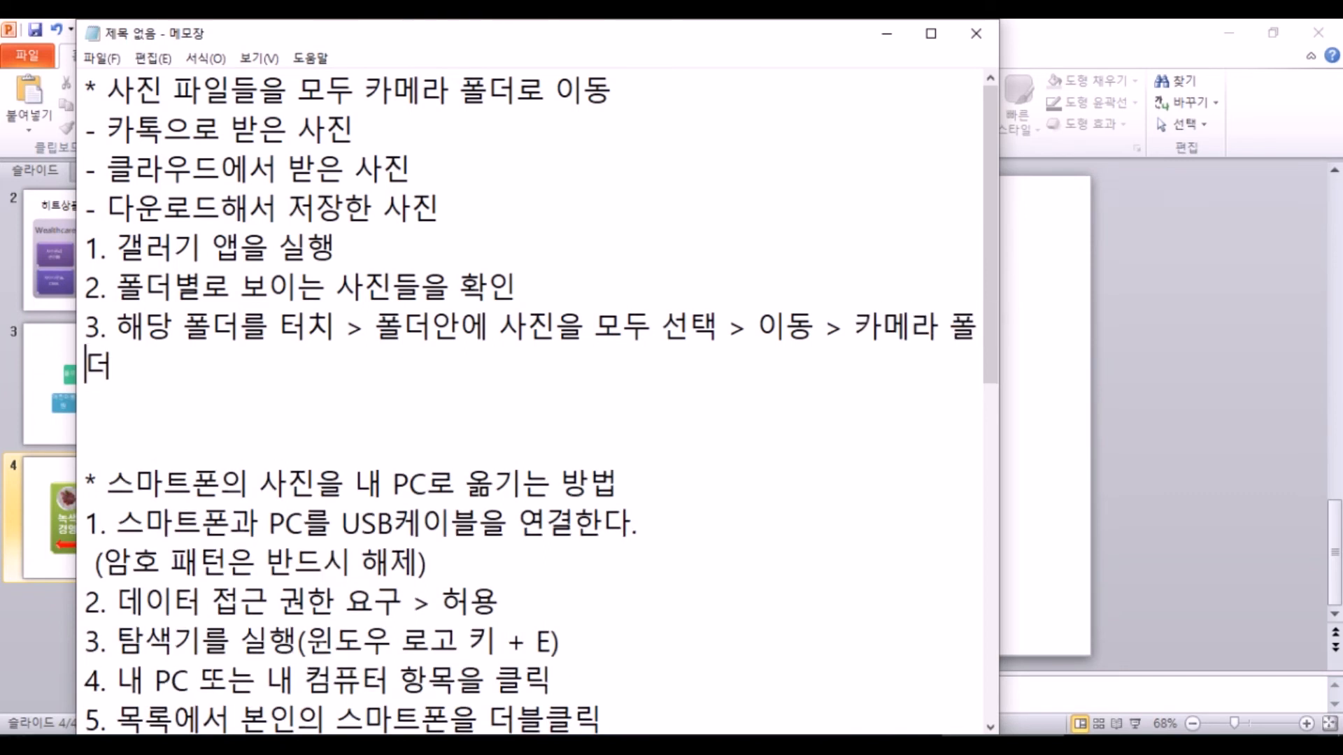
{"action": "type", "text": "(Carera"}
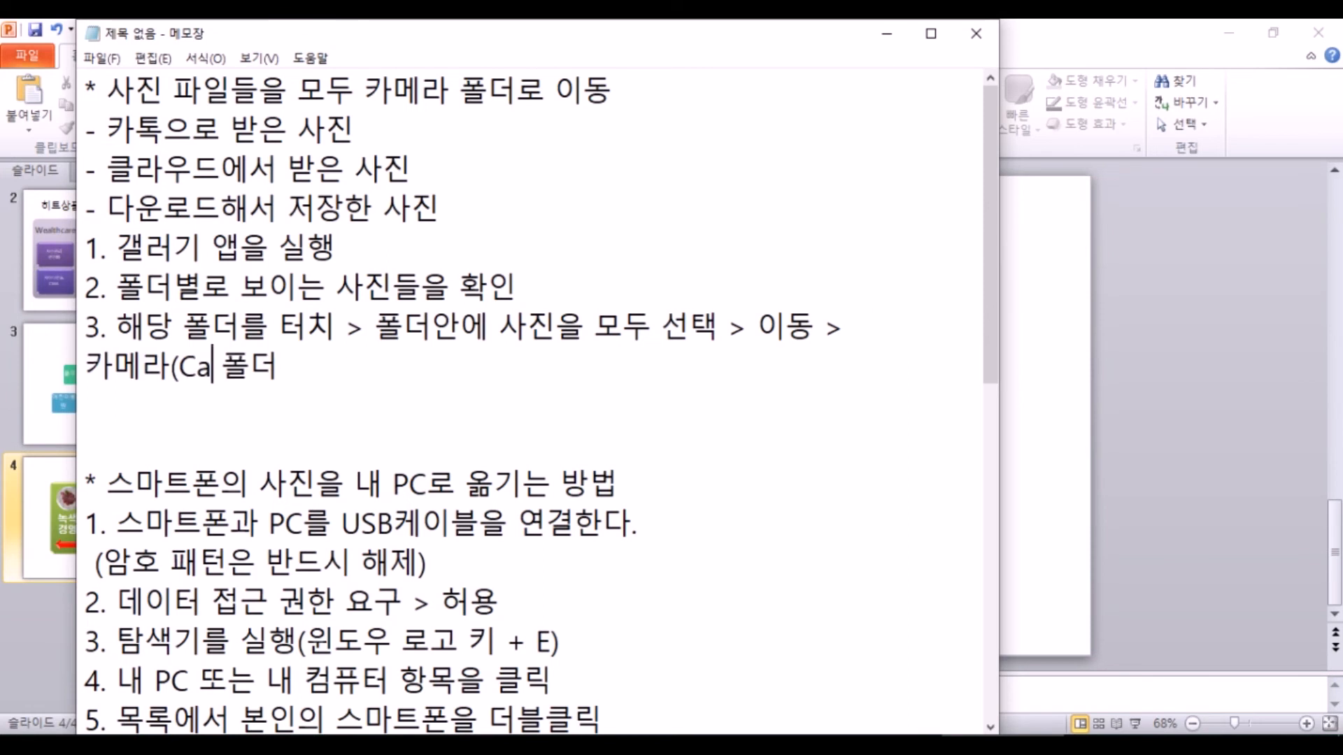
{"action": "type", "text": ")"}
{"action": "key", "text": "End"}
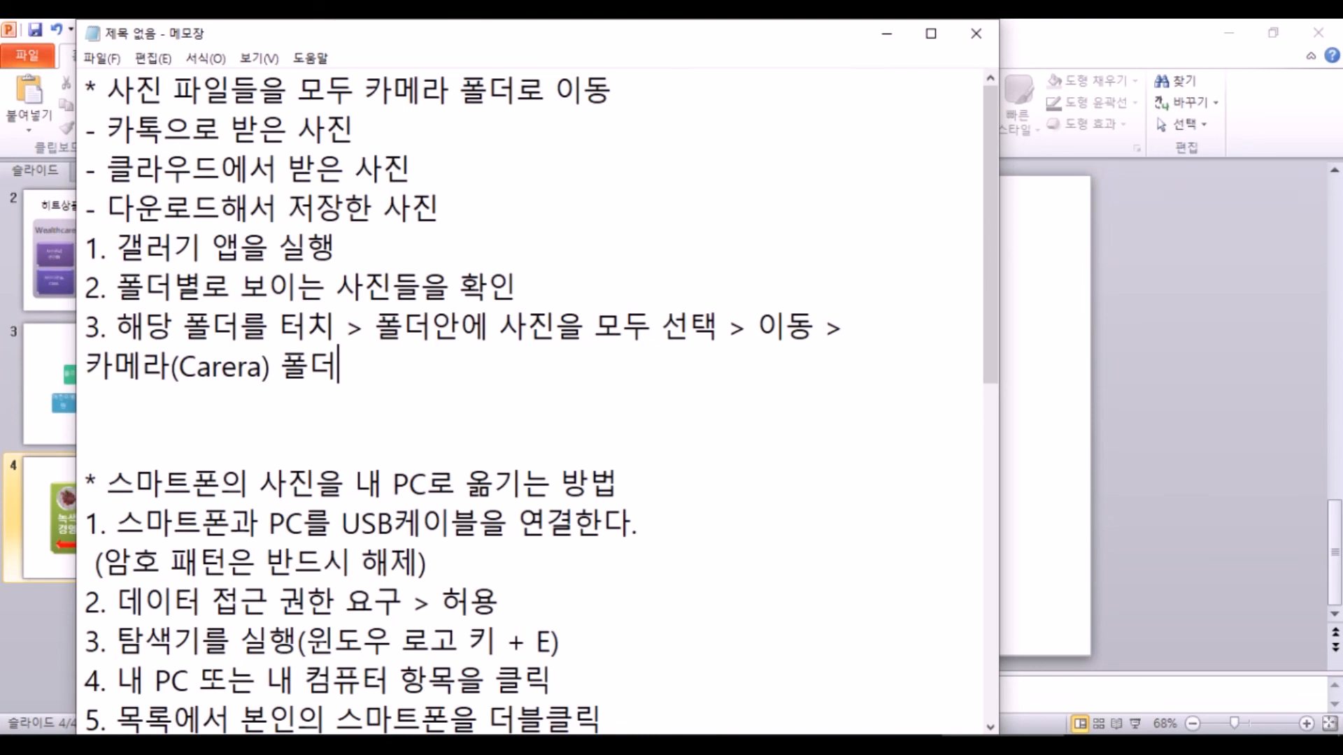
{"action": "scroll", "coordinate": [174, 369], "scroll_direction": "down", "scroll_amount": 3}
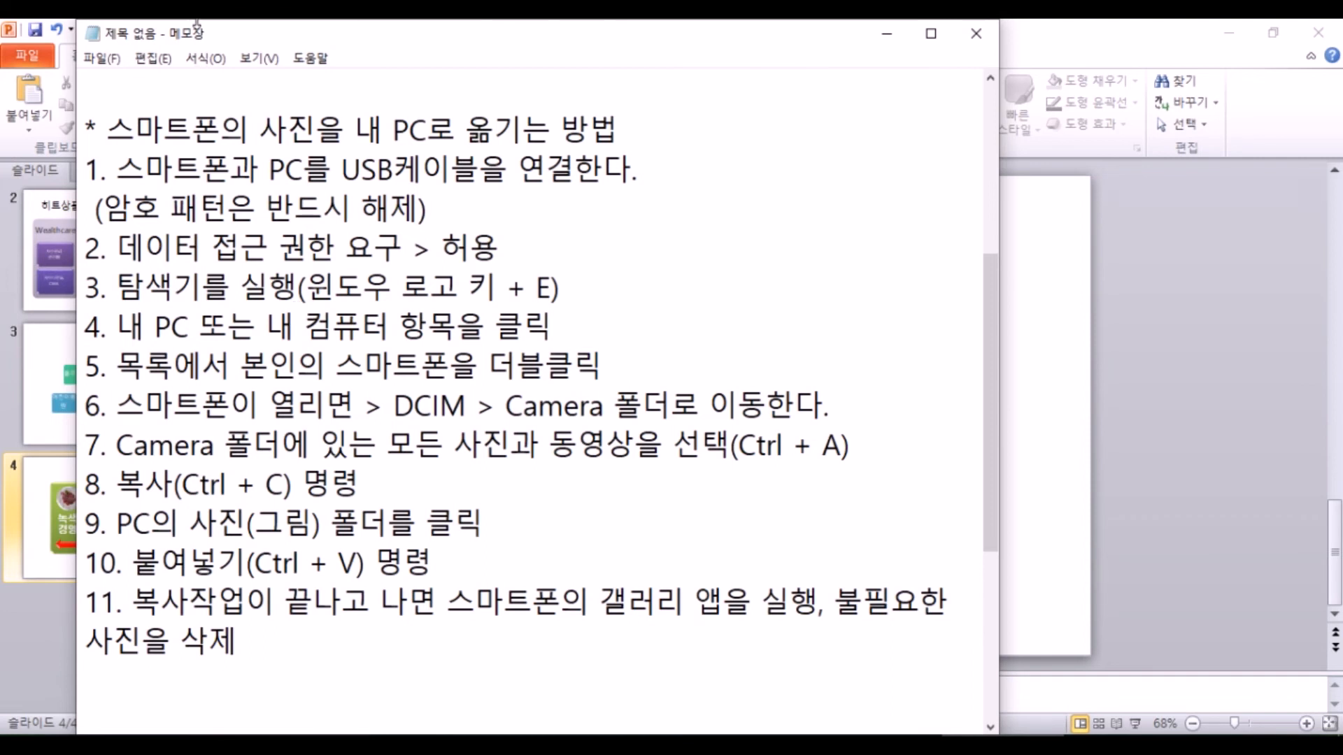
{"action": "scroll", "coordinate": [301, 143], "scroll_direction": "up", "scroll_amount": 3}
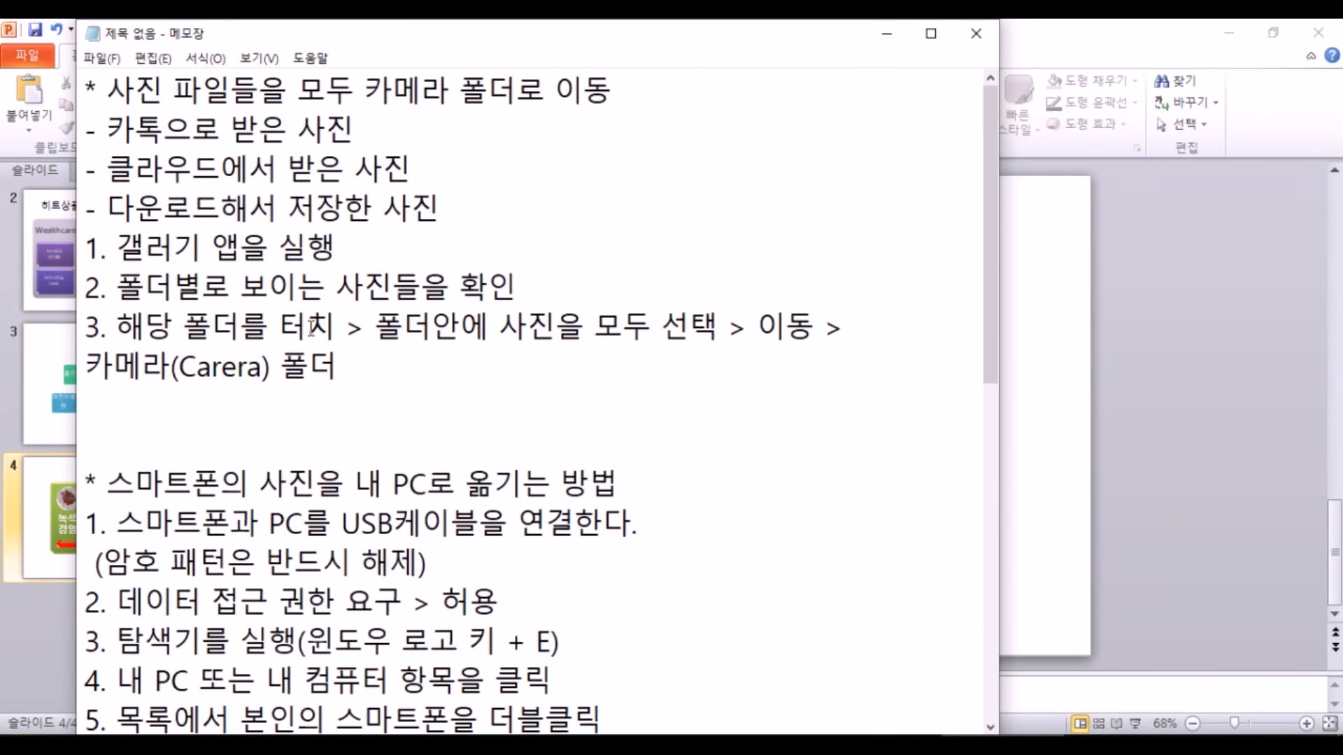
{"action": "scroll", "coordinate": [311, 328], "scroll_direction": "down", "scroll_amount": 3}
{"action": "left_click_drag", "start_coordinate": [145, 168], "coordinate": [268, 365]}
{"action": "scroll", "coordinate": [214, 298], "scroll_direction": "up", "scroll_amount": 2}
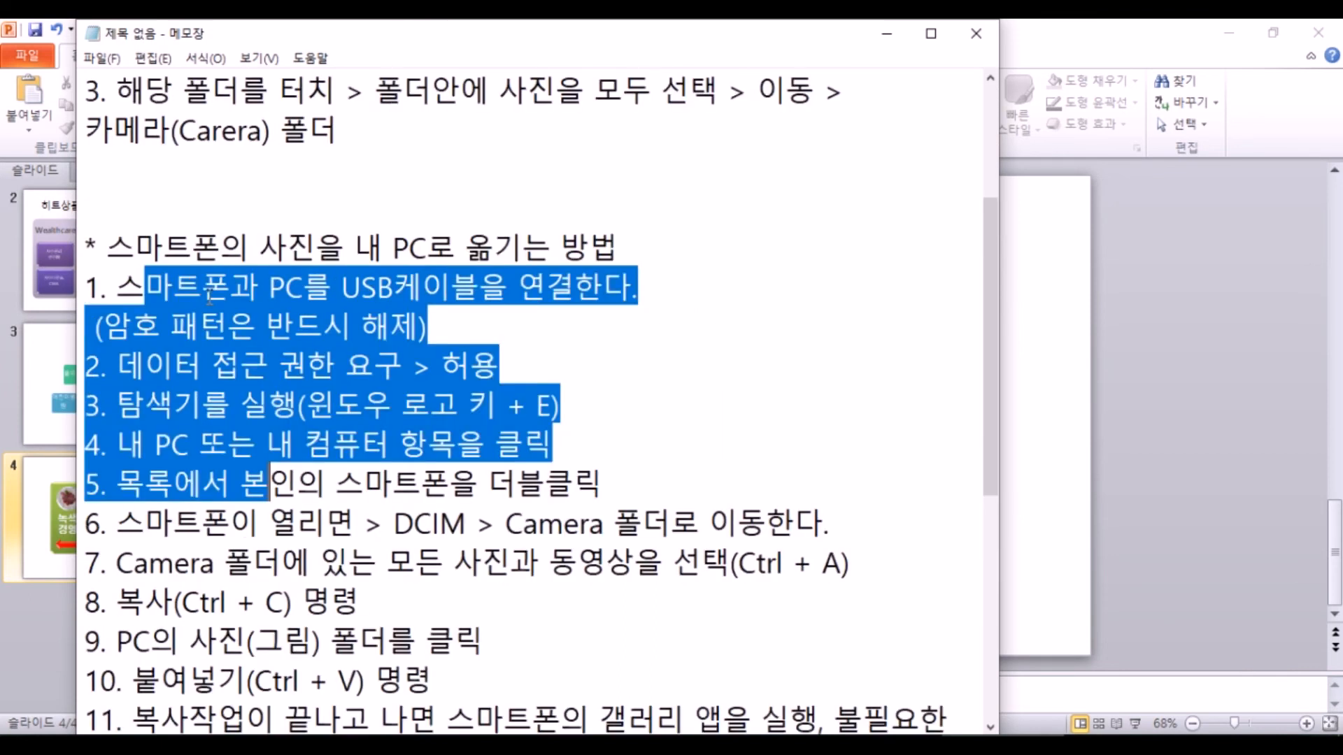
{"action": "left_click", "coordinate": [186, 288]}
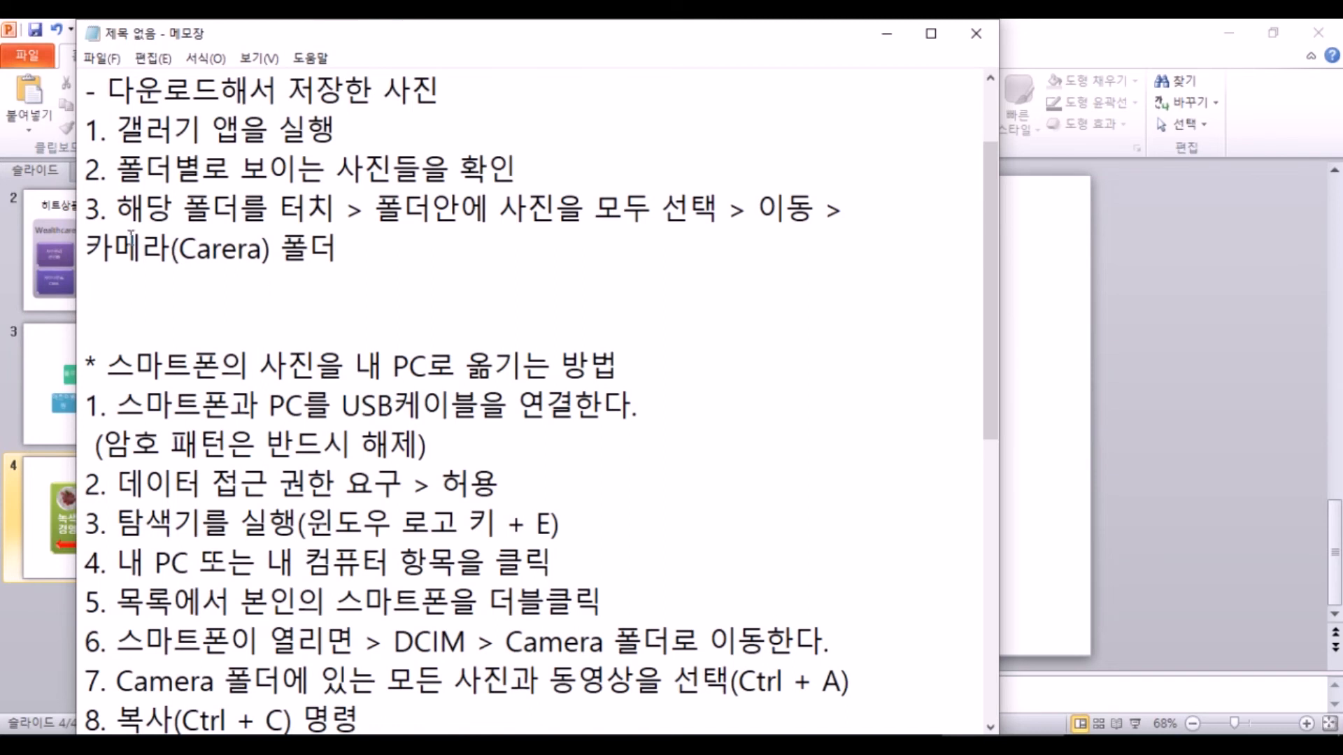
- Correct the misspelled app name in line 1 of the Camera folder notes to "갤러리"
{"action": "left_click", "coordinate": [190, 128]}
{"action": "key", "text": "BackSpace"}
{"action": "type", "text": "fl"}
{"action": "key", "text": "BackSpace"}
{"action": "key", "text": "BackSpace"}
{"action": "type", "text": "리"}
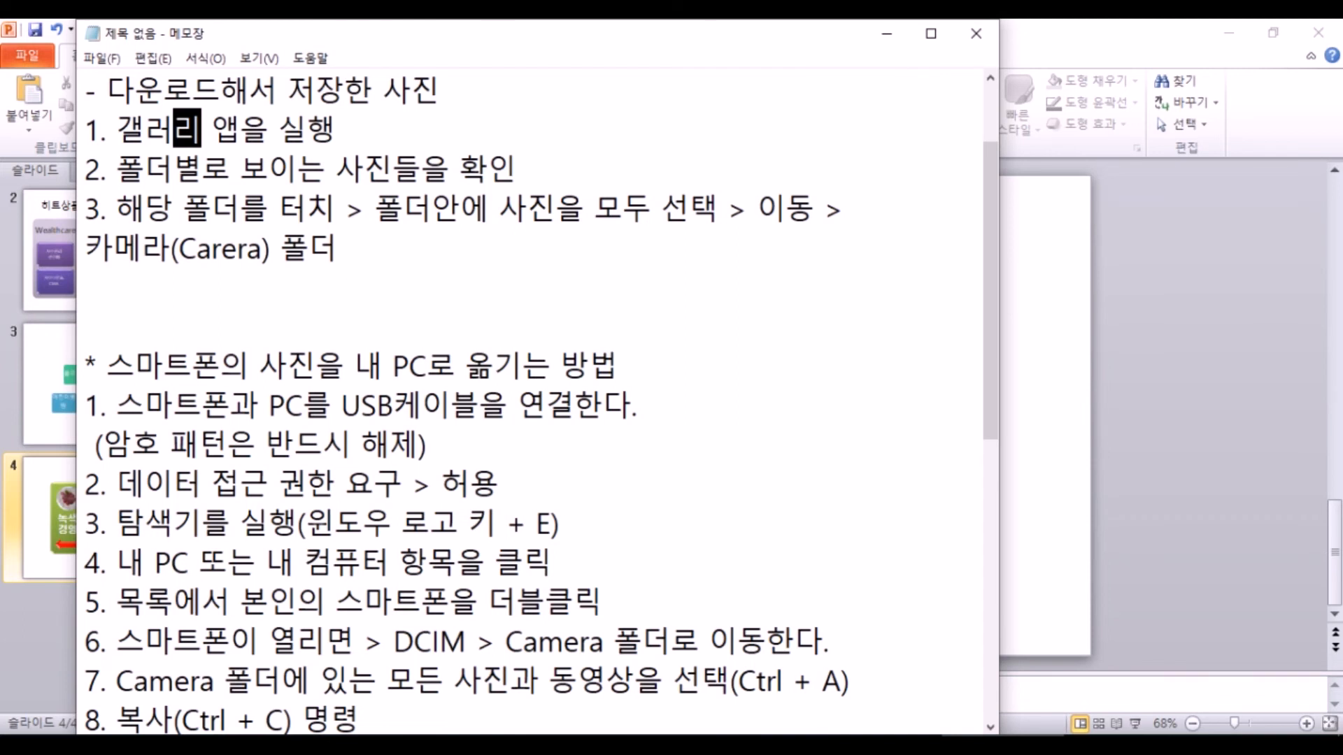
- Switch to PowerPoint and add a new slide after slide 4 with the "제목 및 내용" layout
{"action": "left_click", "coordinate": [394, 273]}
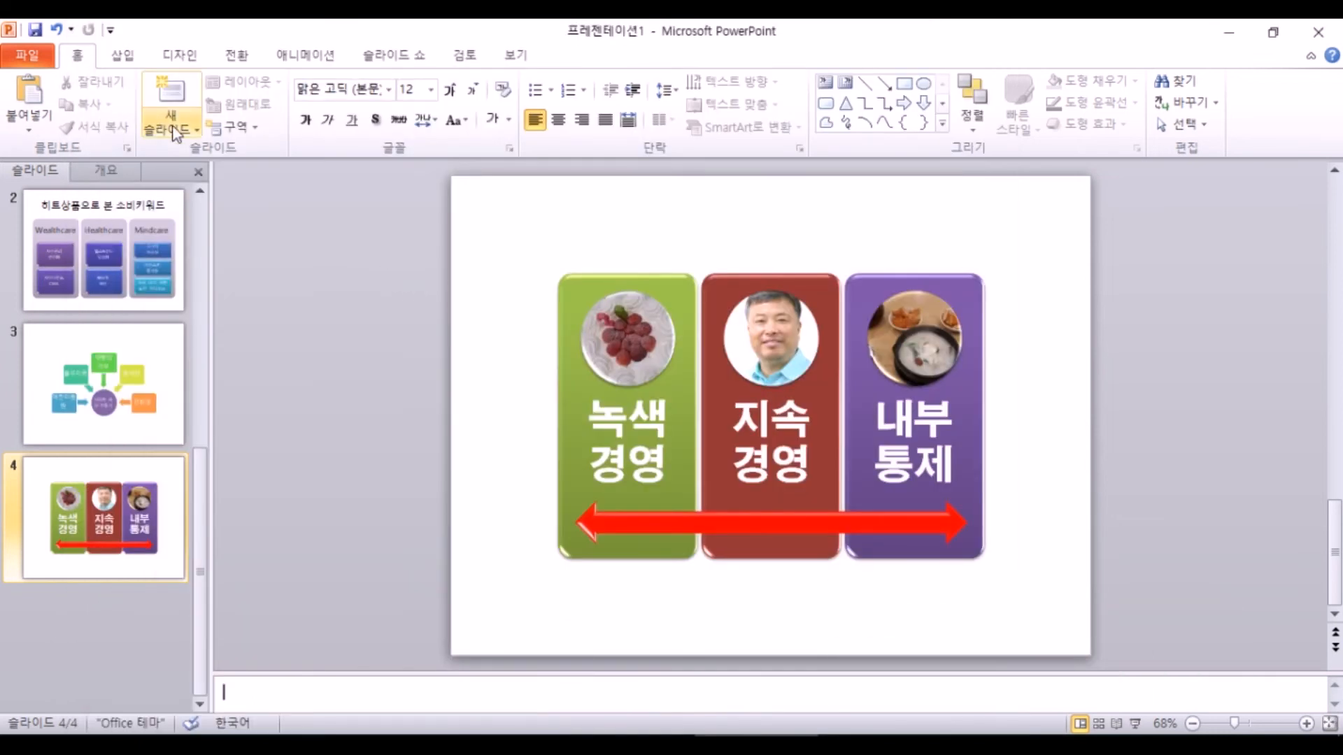
{"action": "left_click", "coordinate": [181, 131]}
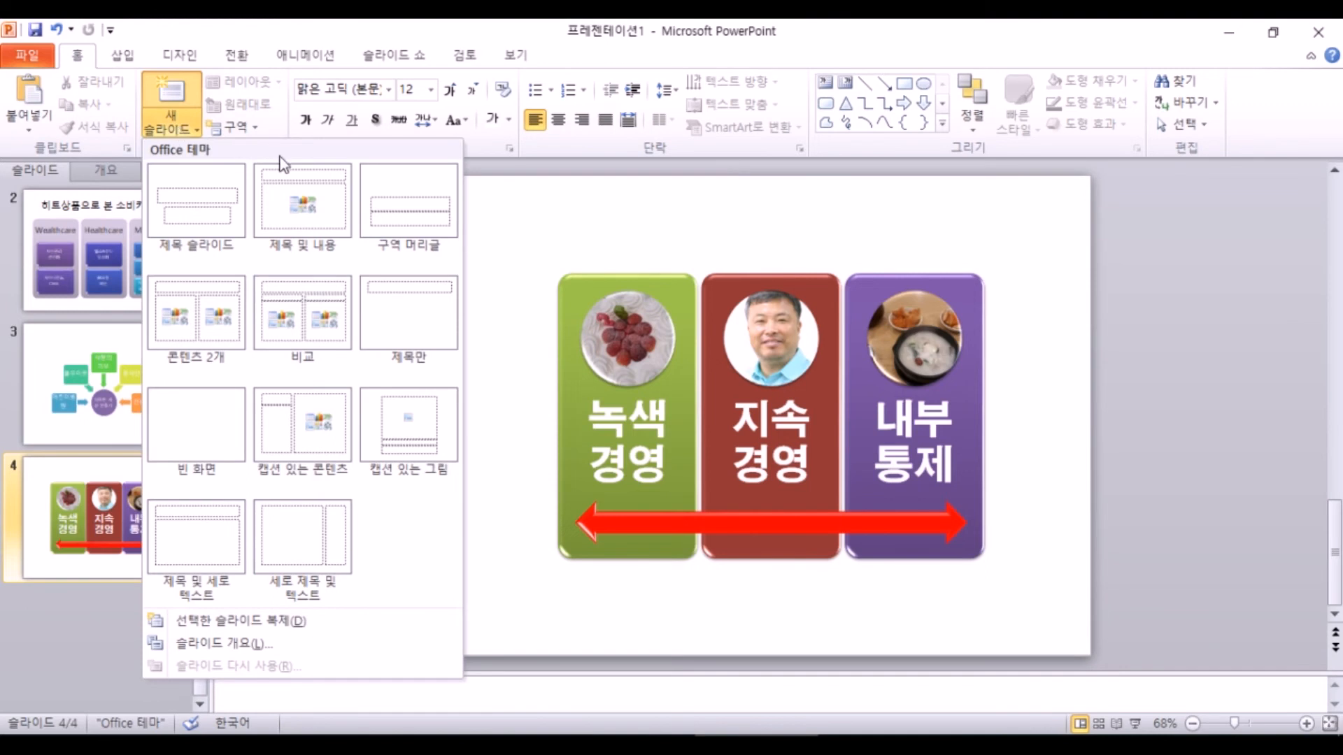
{"action": "left_click", "coordinate": [289, 199]}
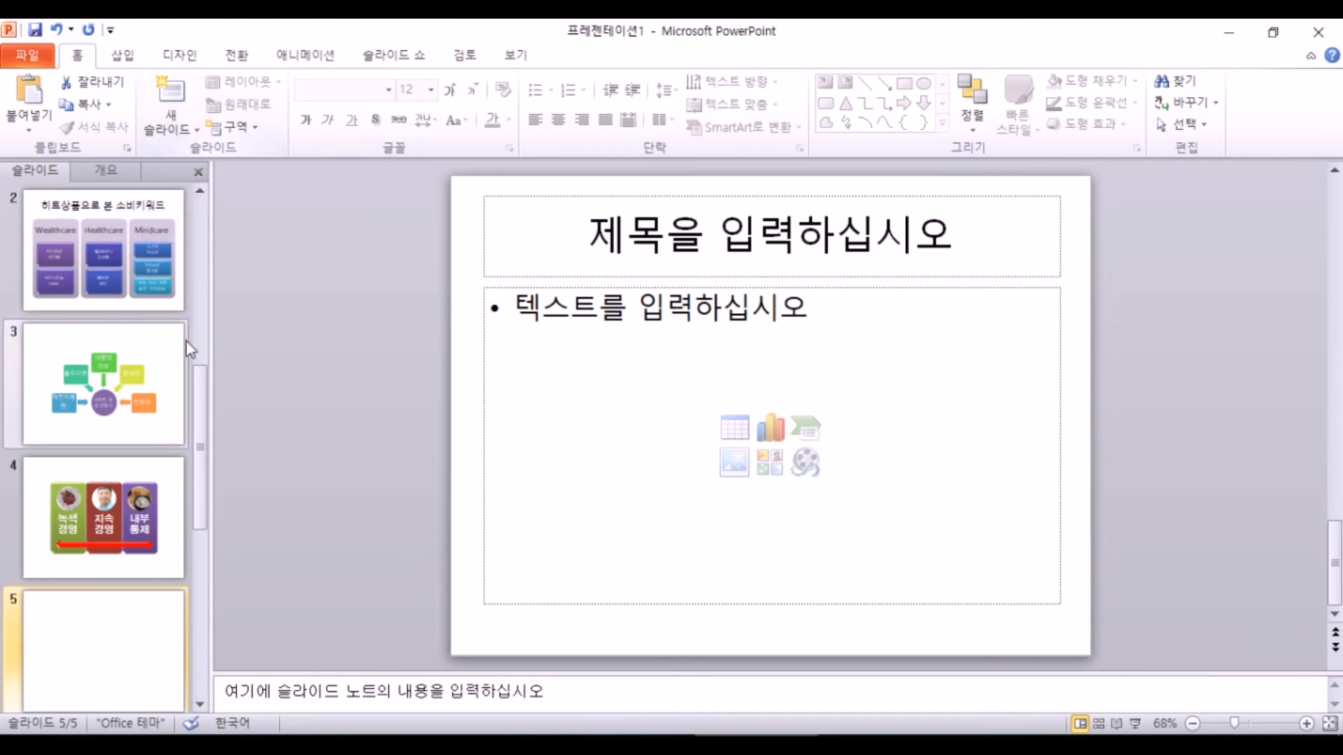
- Apply the "제목 및 내용" layout to slide 3, the slide with the "따뜻한 세상 만들기" diagram
{"action": "left_click", "coordinate": [104, 383]}
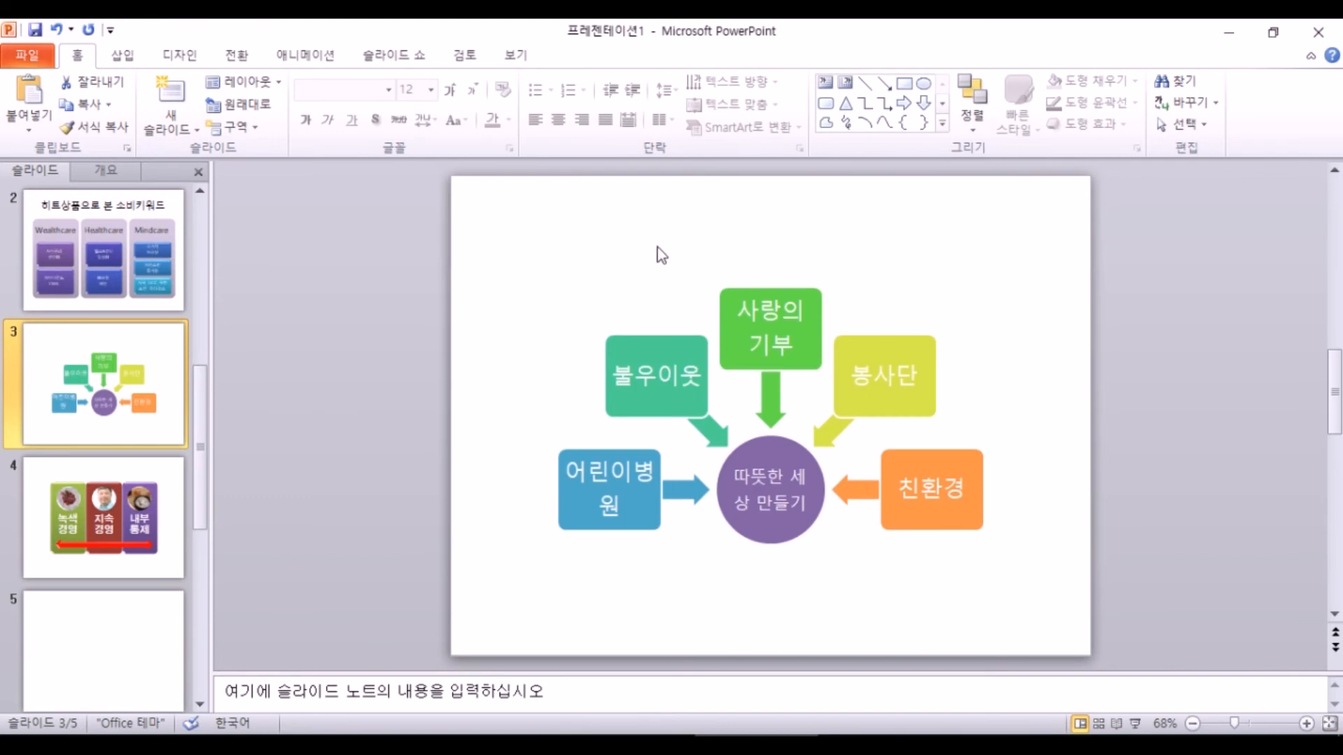
{"action": "left_click", "coordinate": [278, 84]}
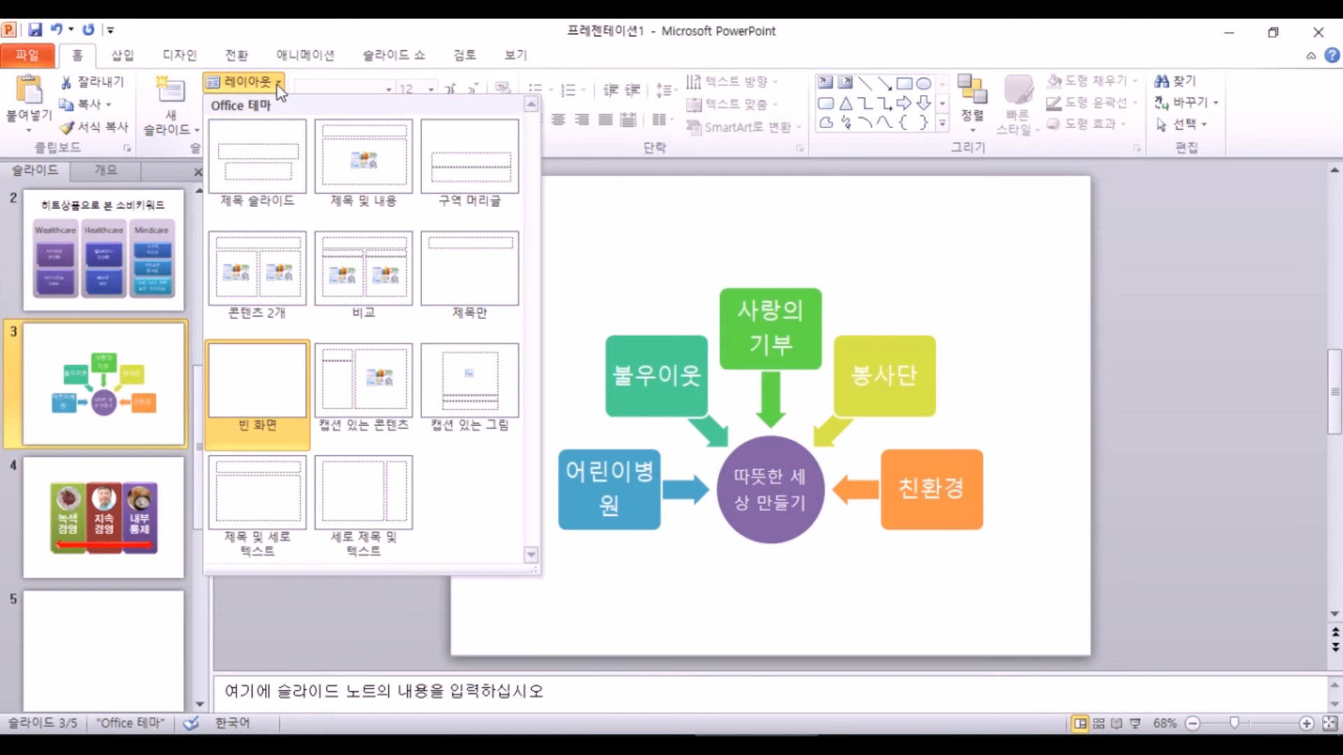
{"action": "left_click", "coordinate": [355, 155]}
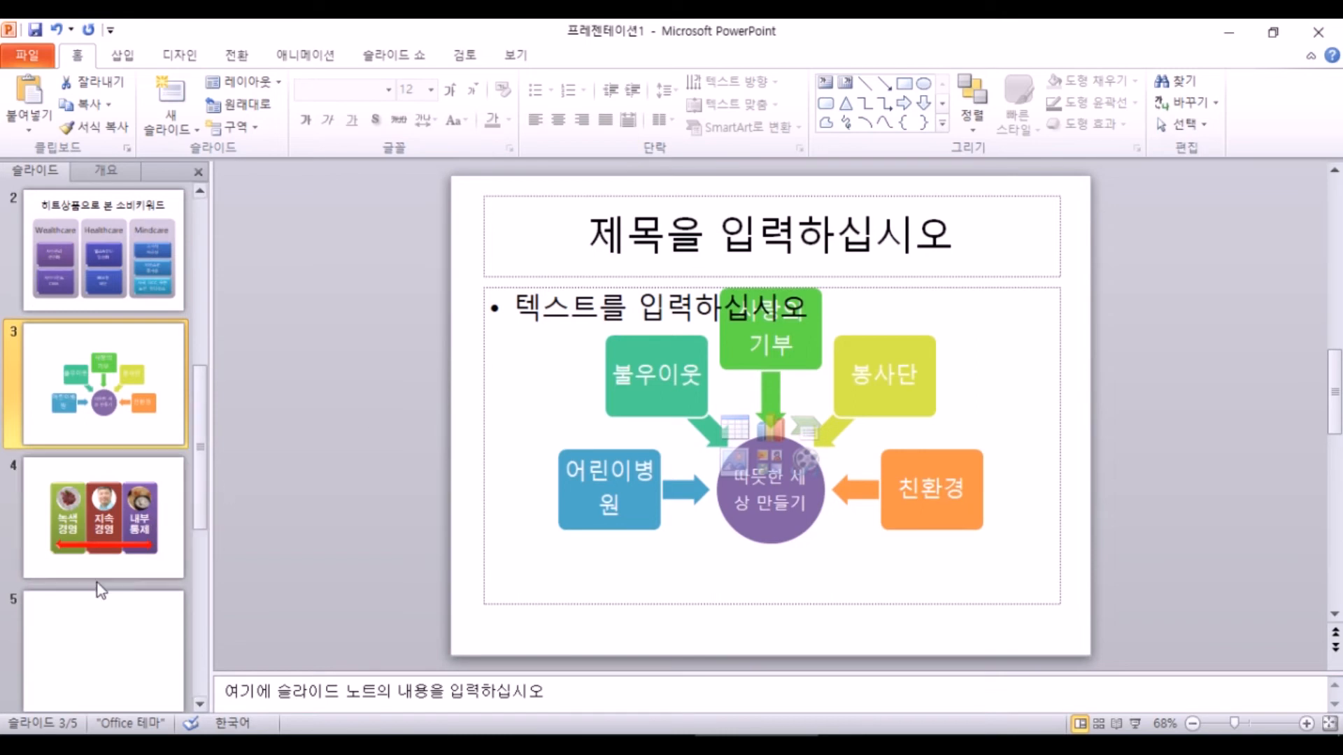
- Delete the title and content placeholders from slide 5 and change its layout to "빈 화면"
{"action": "left_click", "coordinate": [123, 602]}
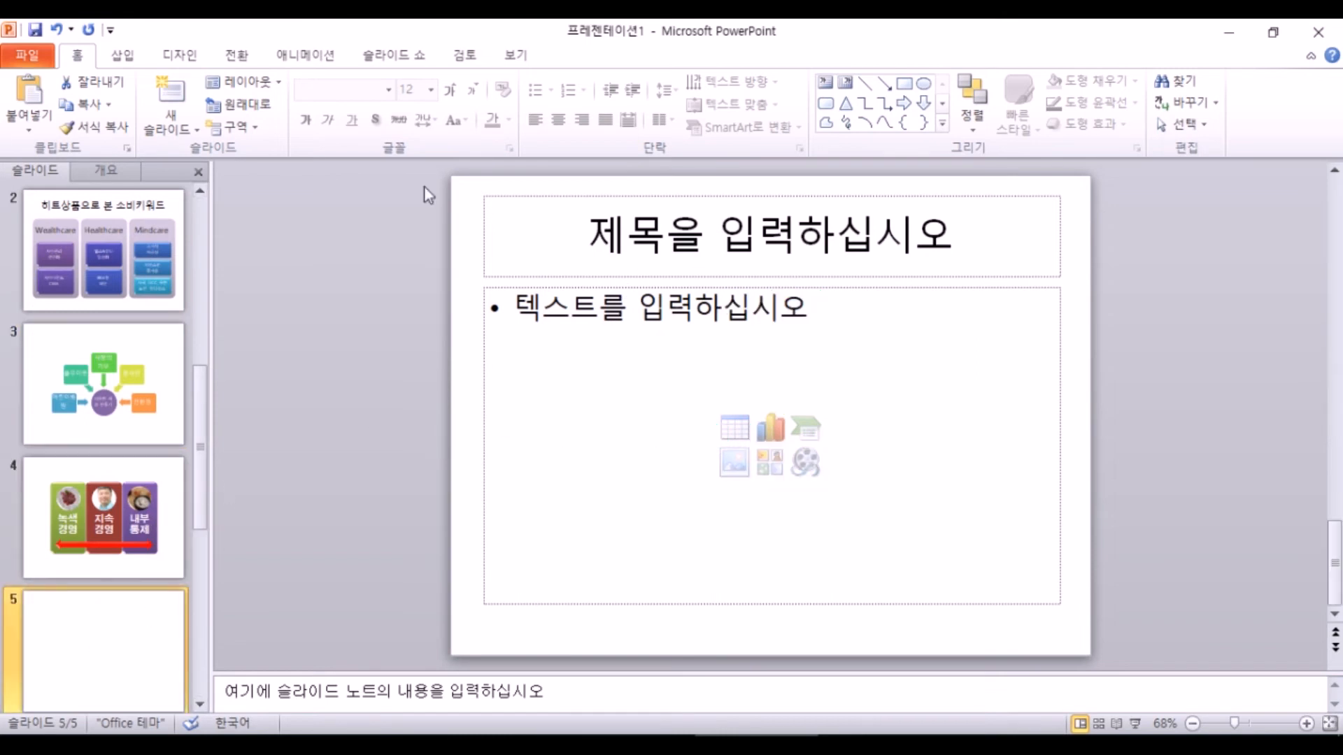
{"action": "left_click_drag", "start_coordinate": [441, 184], "coordinate": [1127, 693]}
{"action": "key", "text": "Delete"}
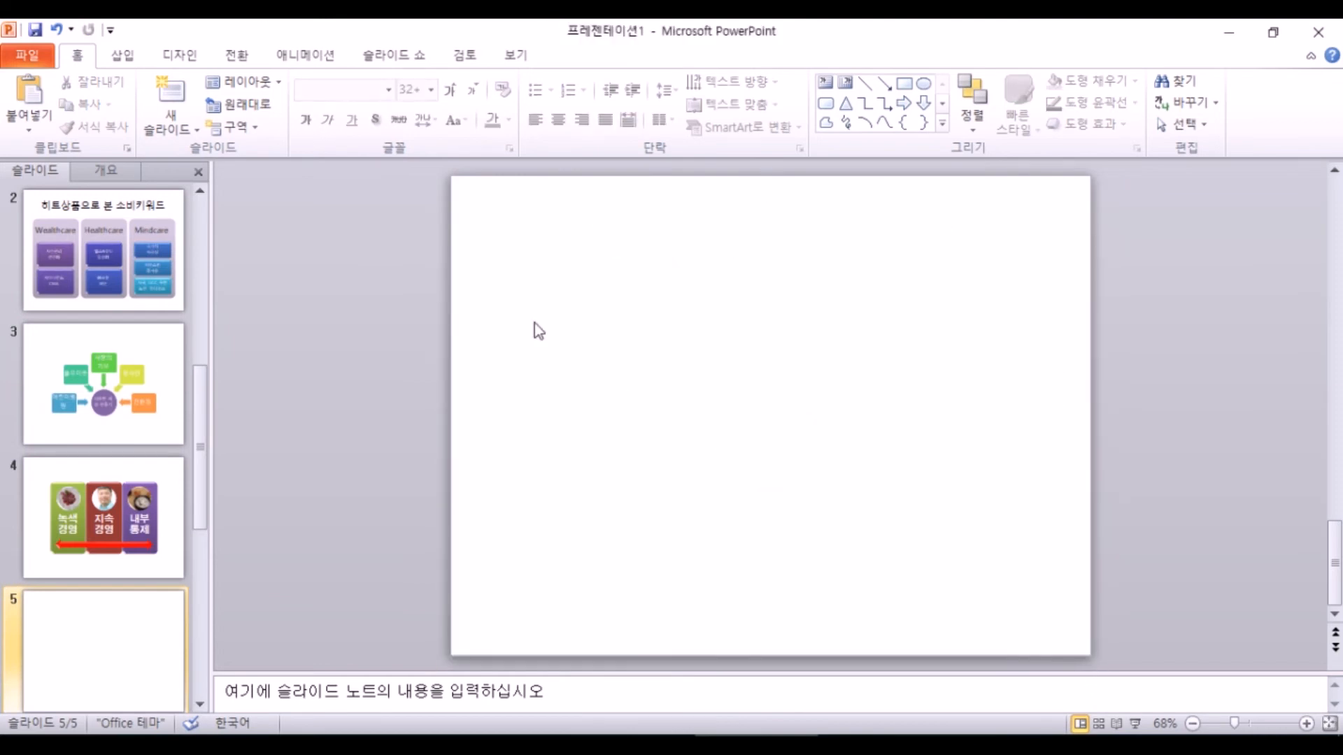
{"action": "left_click", "coordinate": [274, 86]}
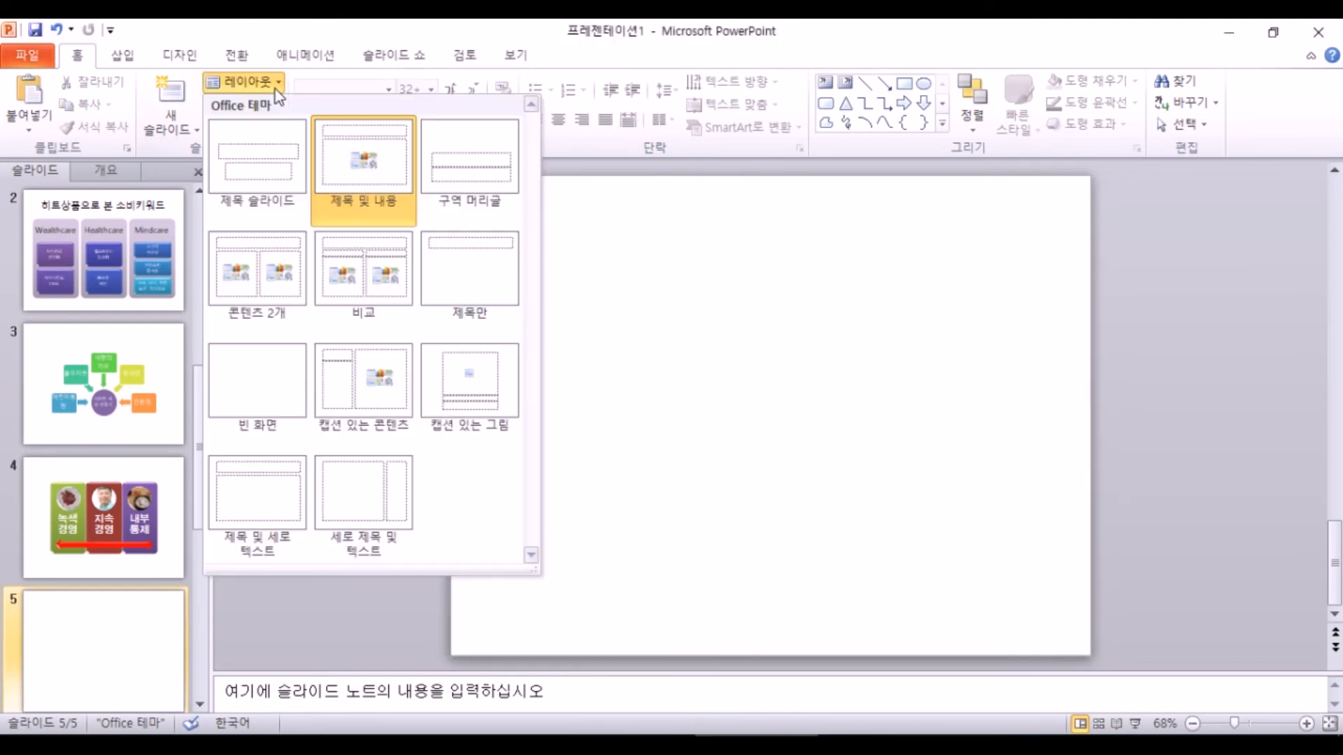
{"action": "left_click", "coordinate": [268, 375]}
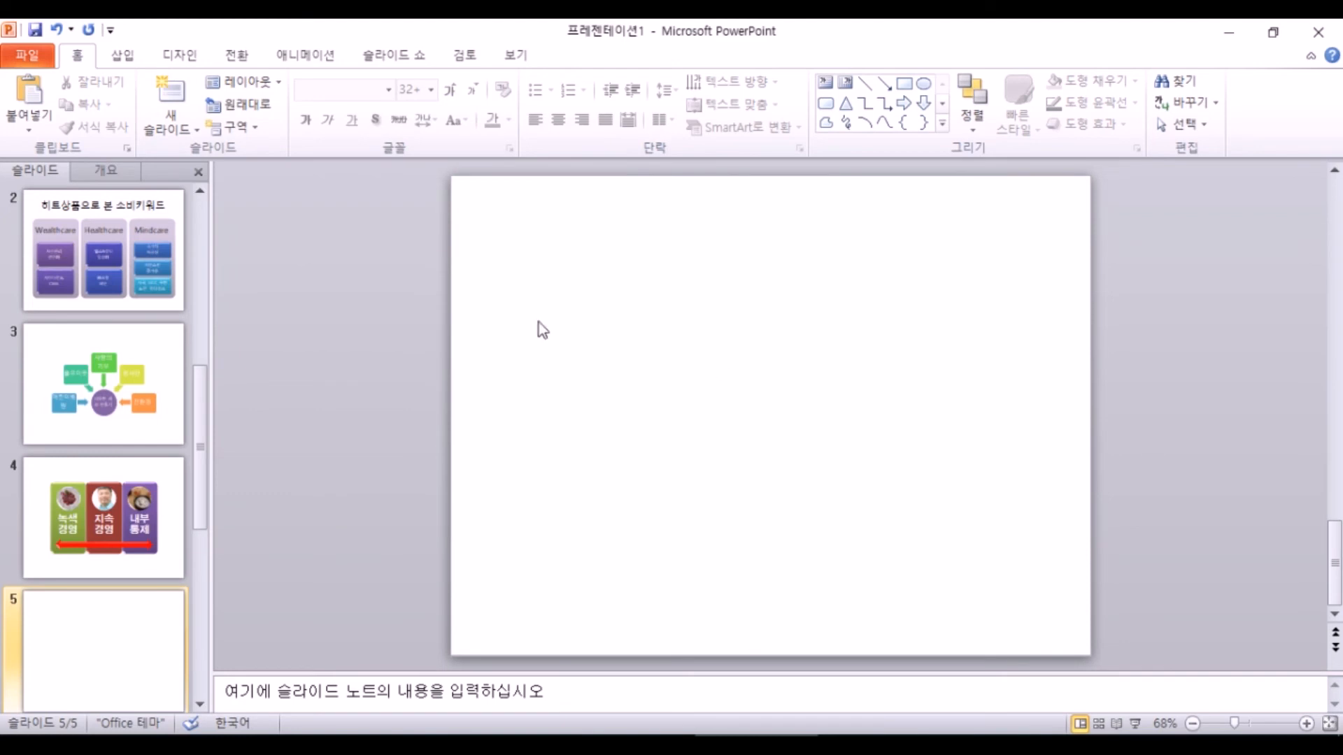
- Apply the "제목 및 내용" layout to the blank slide 5
{"action": "left_click_drag", "start_coordinate": [536, 195], "coordinate": [1132, 358]}
{"action": "left_click", "coordinate": [251, 83]}
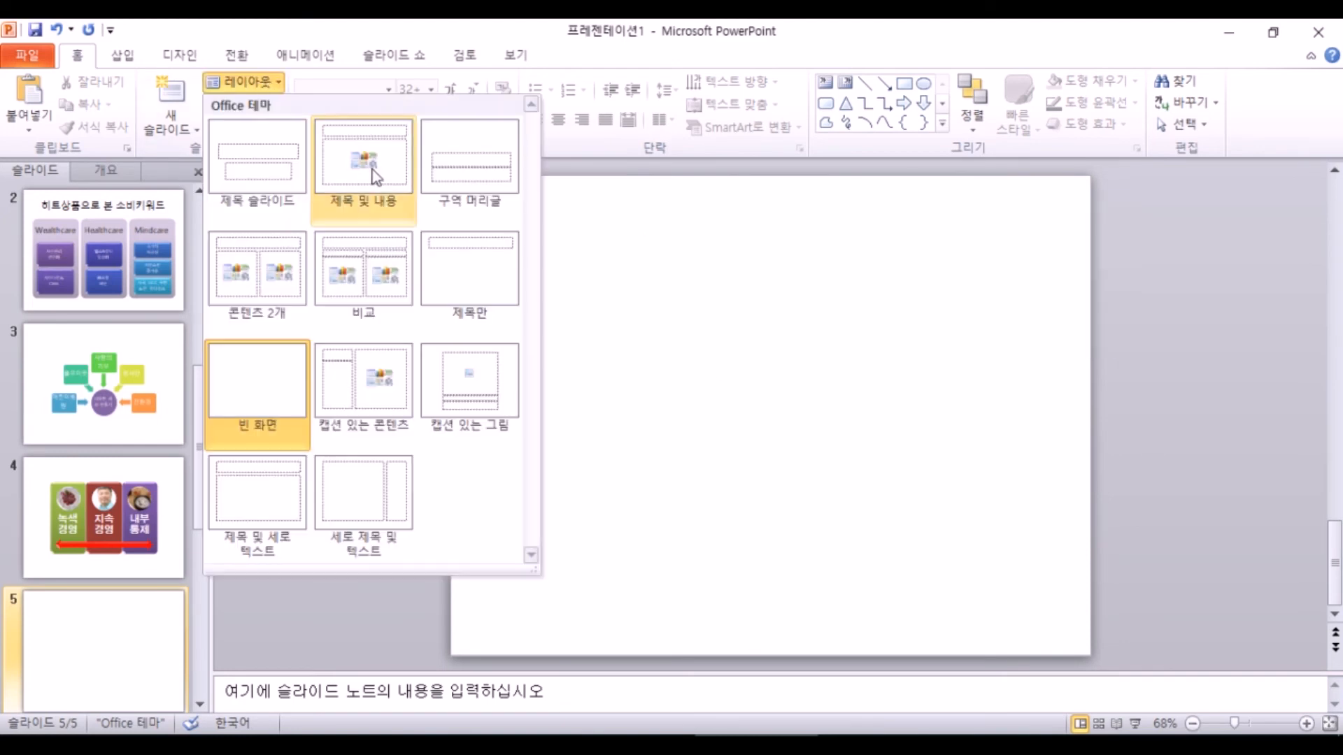
{"action": "left_click", "coordinate": [370, 175]}
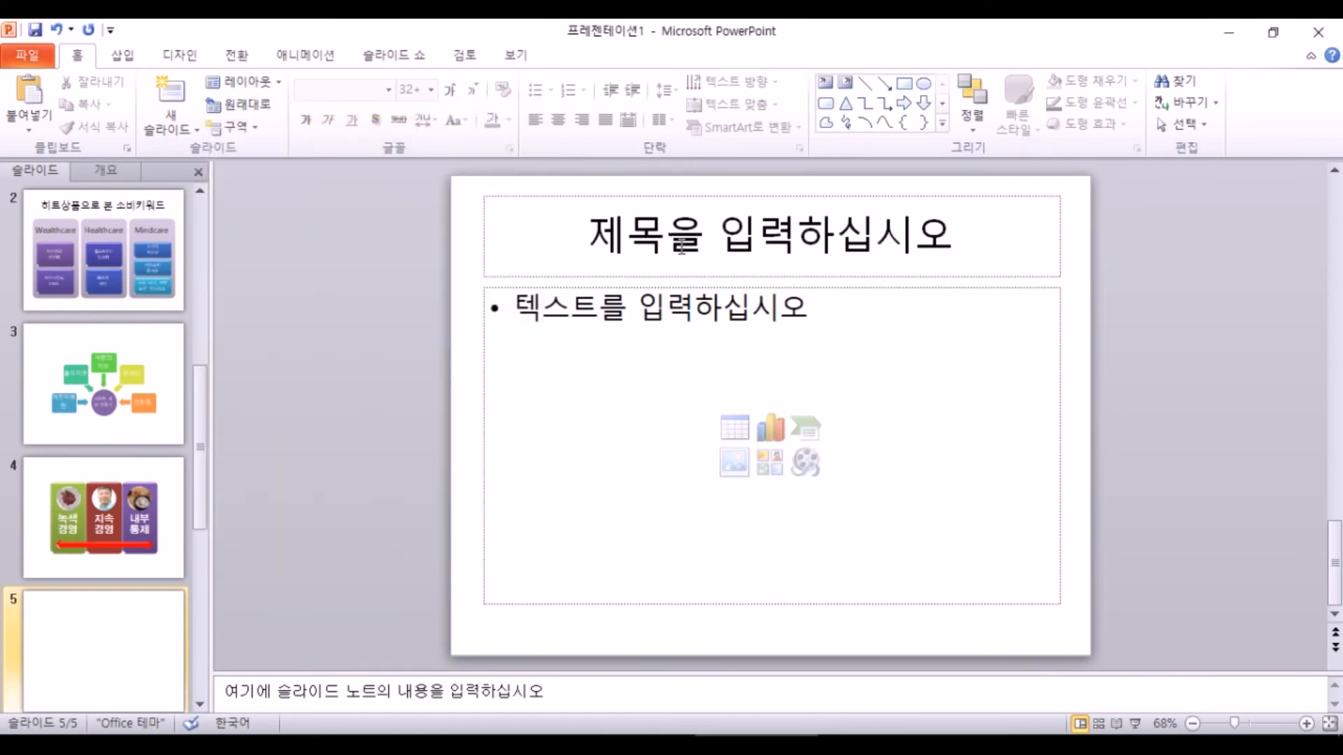
{"action": "left_click", "coordinate": [280, 84]}
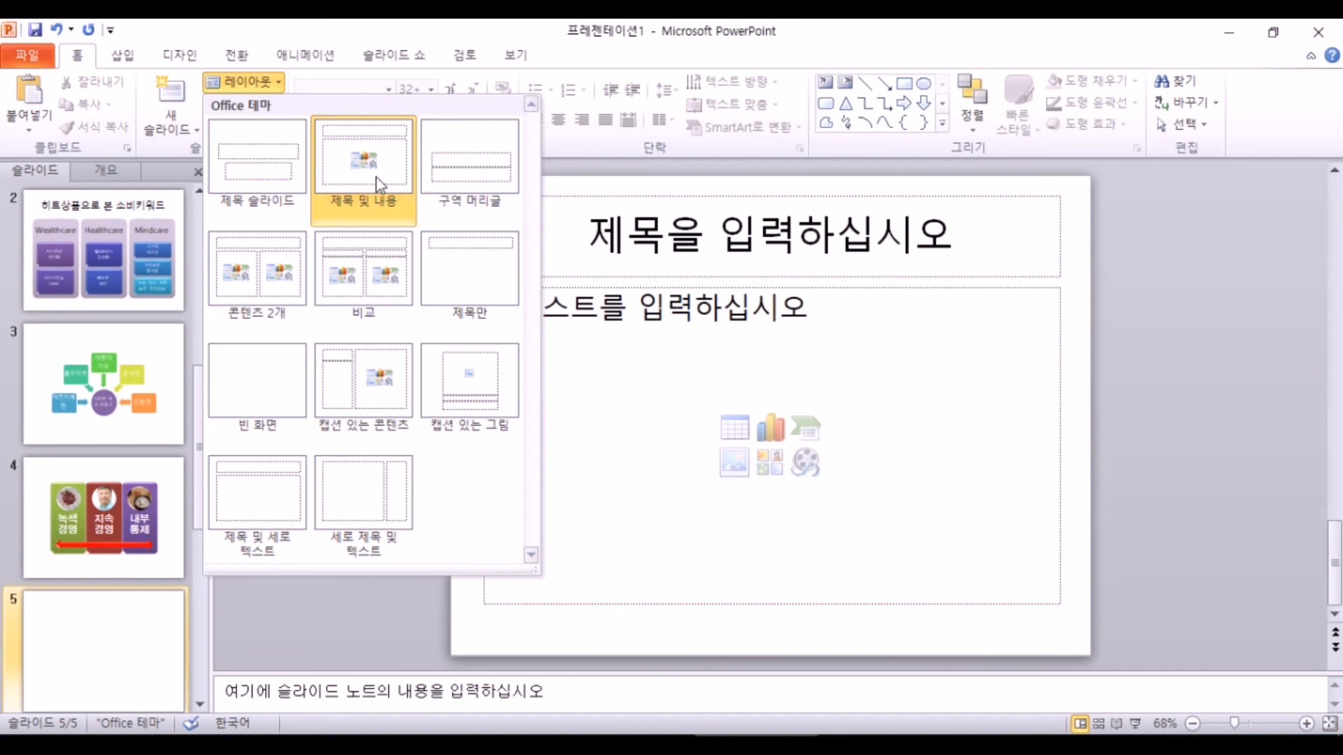
- Enter "친환경기업 K월드 조직도" as the title of slide 5
{"action": "left_click", "coordinate": [640, 235]}
{"action": "left_click", "coordinate": [702, 231]}
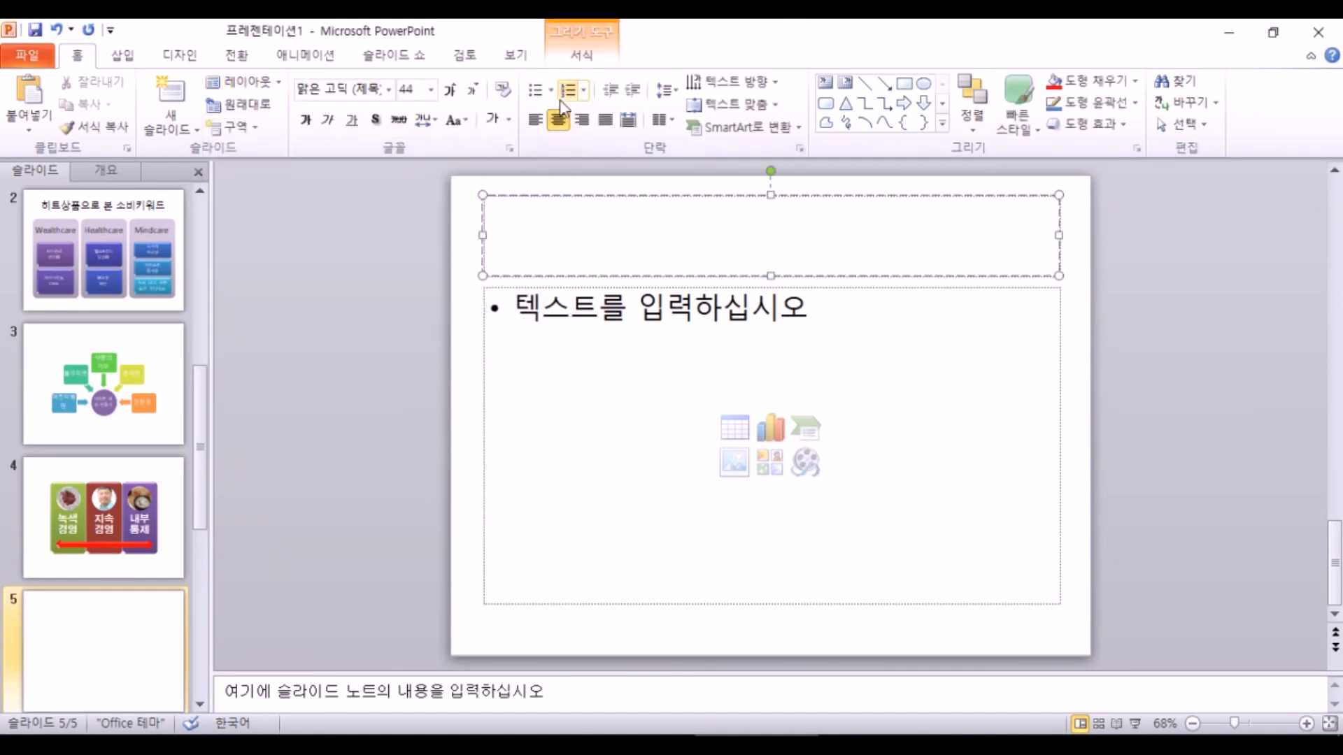
{"action": "type", "text": "친환경"}
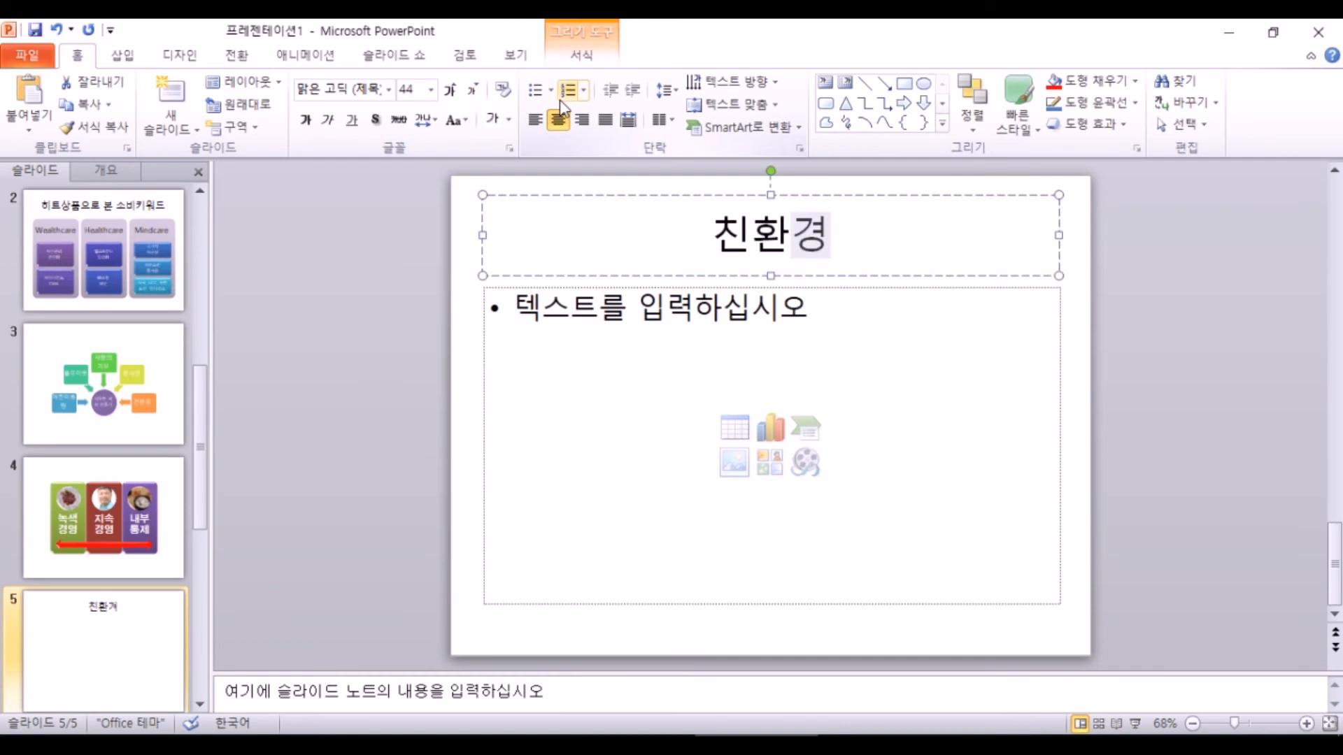
{"action": "type", "text": "깅업 K"}
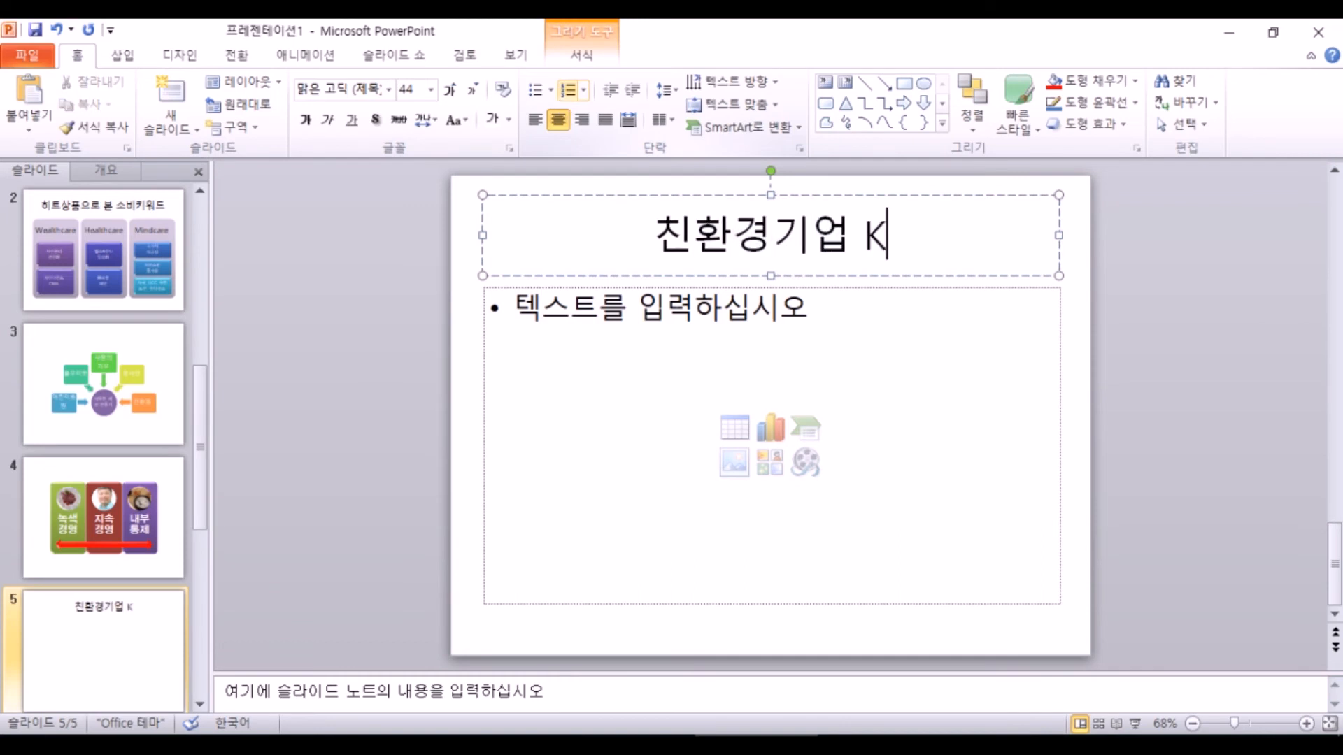
{"action": "type", "text": "dnjfem wh"}
{"action": "key", "text": "BackSpace"}
{"action": "key", "text": "BackSpace"}
{"action": "key", "text": "BackSpace"}
{"action": "key", "text": "BackSpace"}
{"action": "key", "text": "BackSpace"}
{"action": "key", "text": "BackSpace"}
{"action": "key", "text": "BackSpace"}
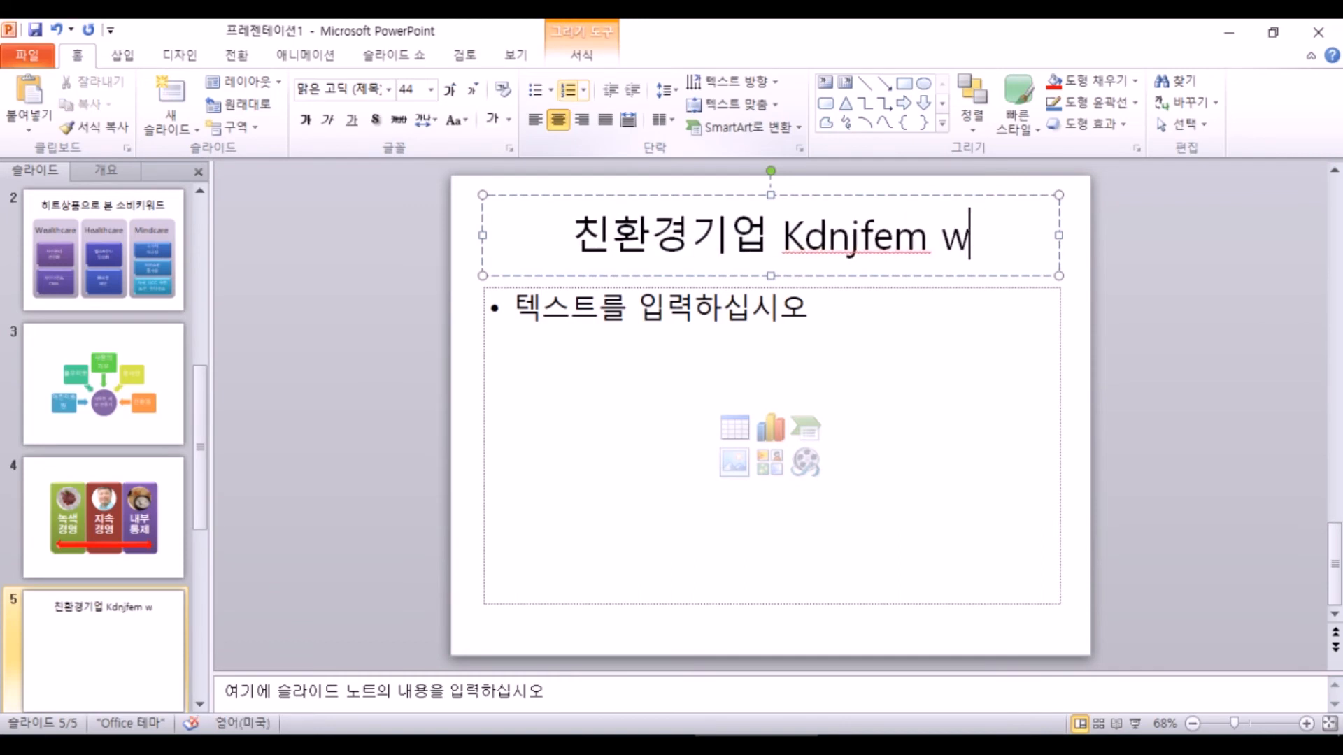
{"action": "key", "text": "BackSpace"}
{"action": "key", "text": "BackSpace"}
{"action": "type", "text": "월"}
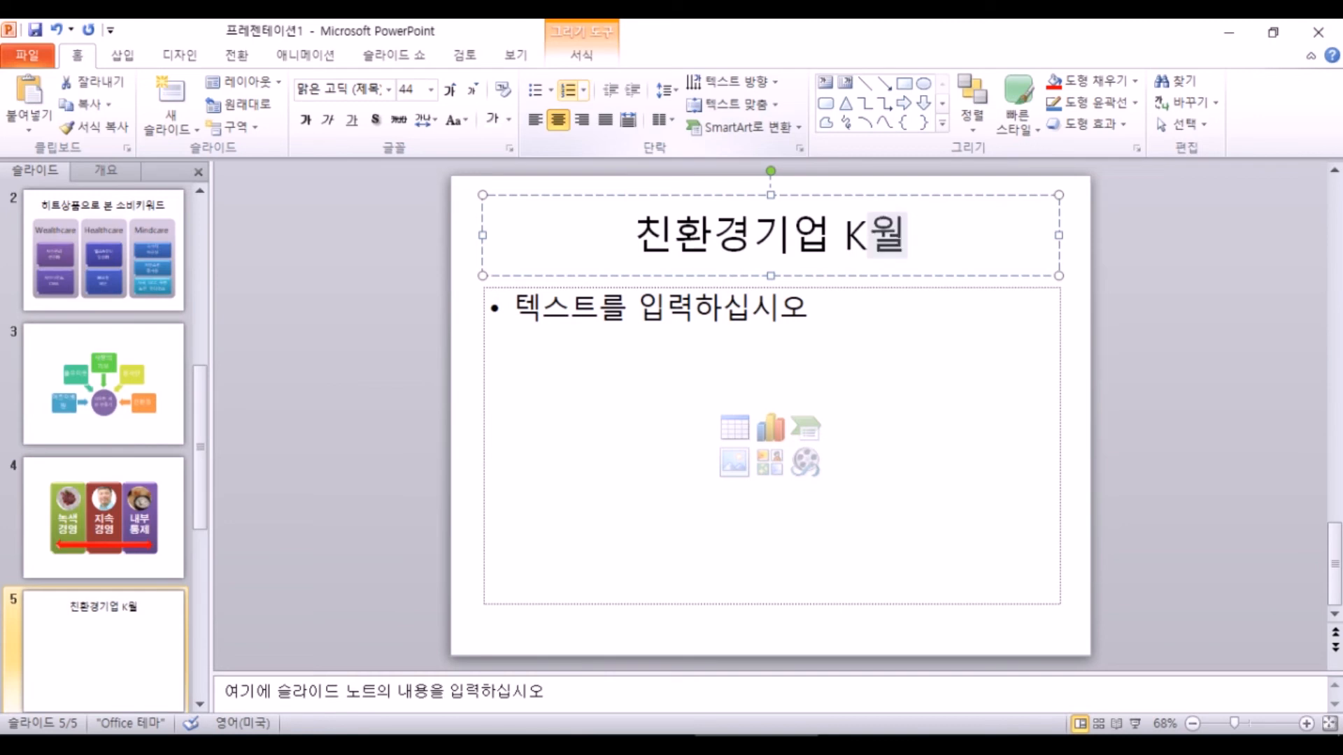
{"action": "type", "text": "드 조직도"}
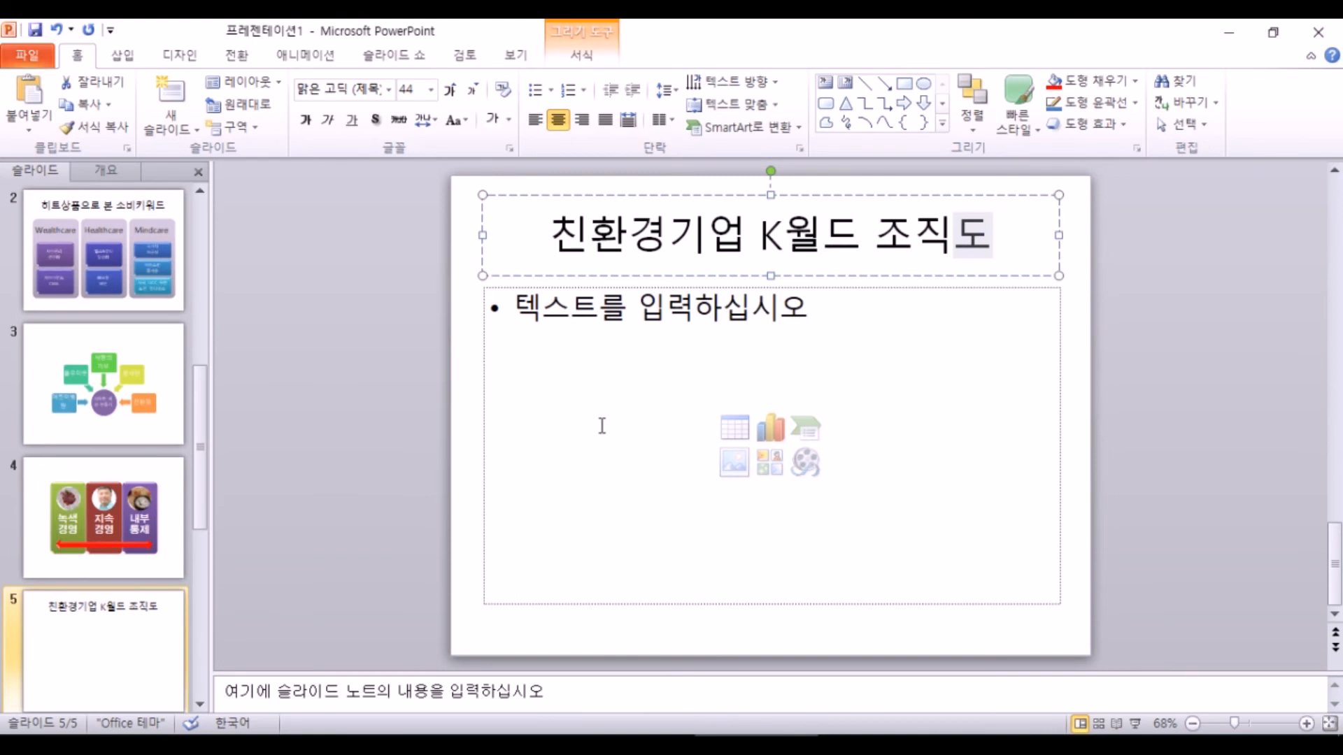
- Open the SmartArt chooser for slide 5's content area and preview the hierarchy layouts "조직도형" and "가로 레이블 계층 구조형"
{"action": "left_click", "coordinate": [802, 432]}
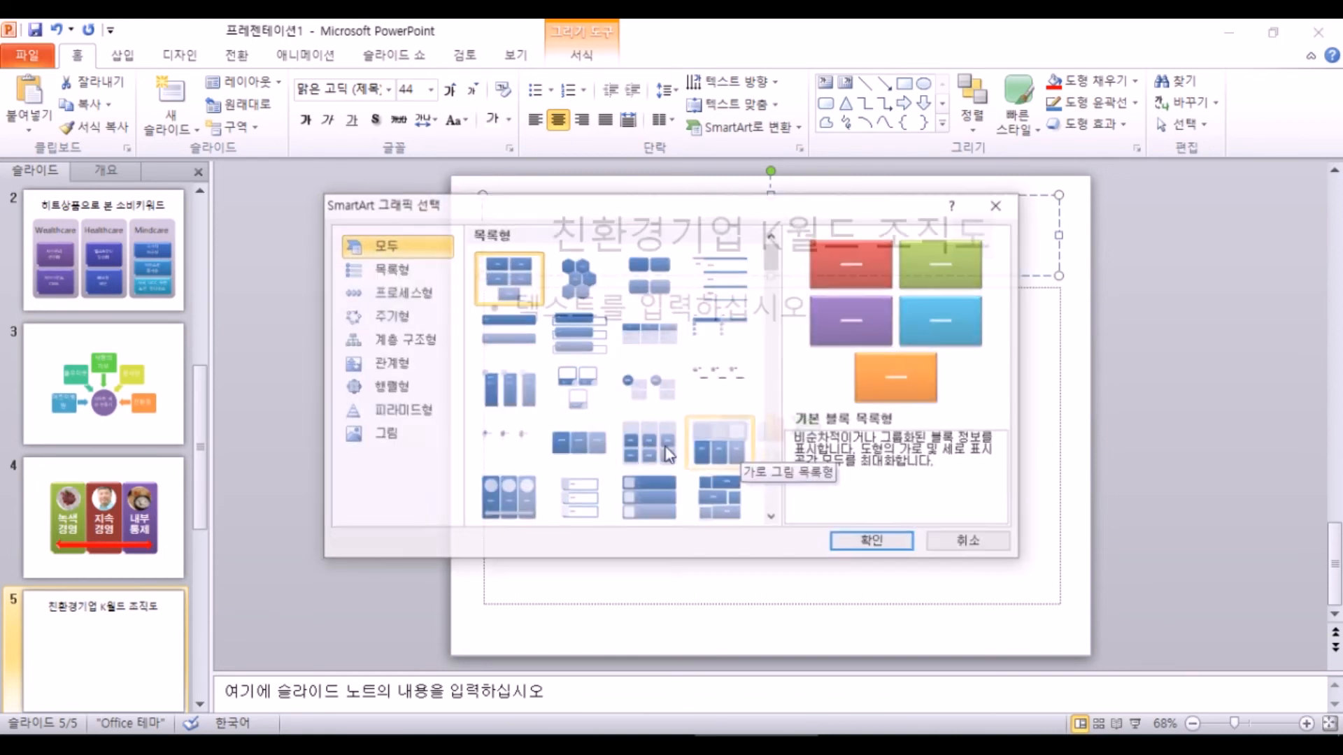
{"action": "left_click_drag", "start_coordinate": [462, 207], "coordinate": [252, 81]}
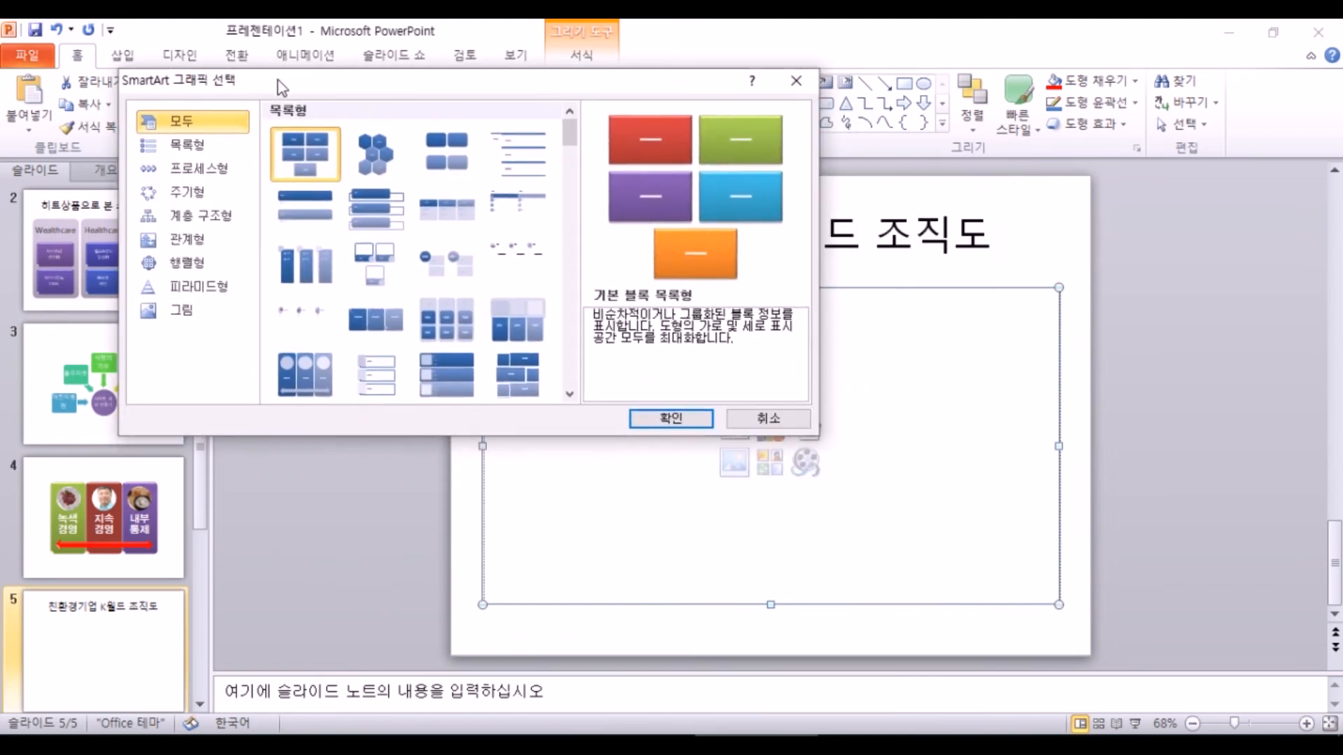
{"action": "left_click", "coordinate": [204, 221]}
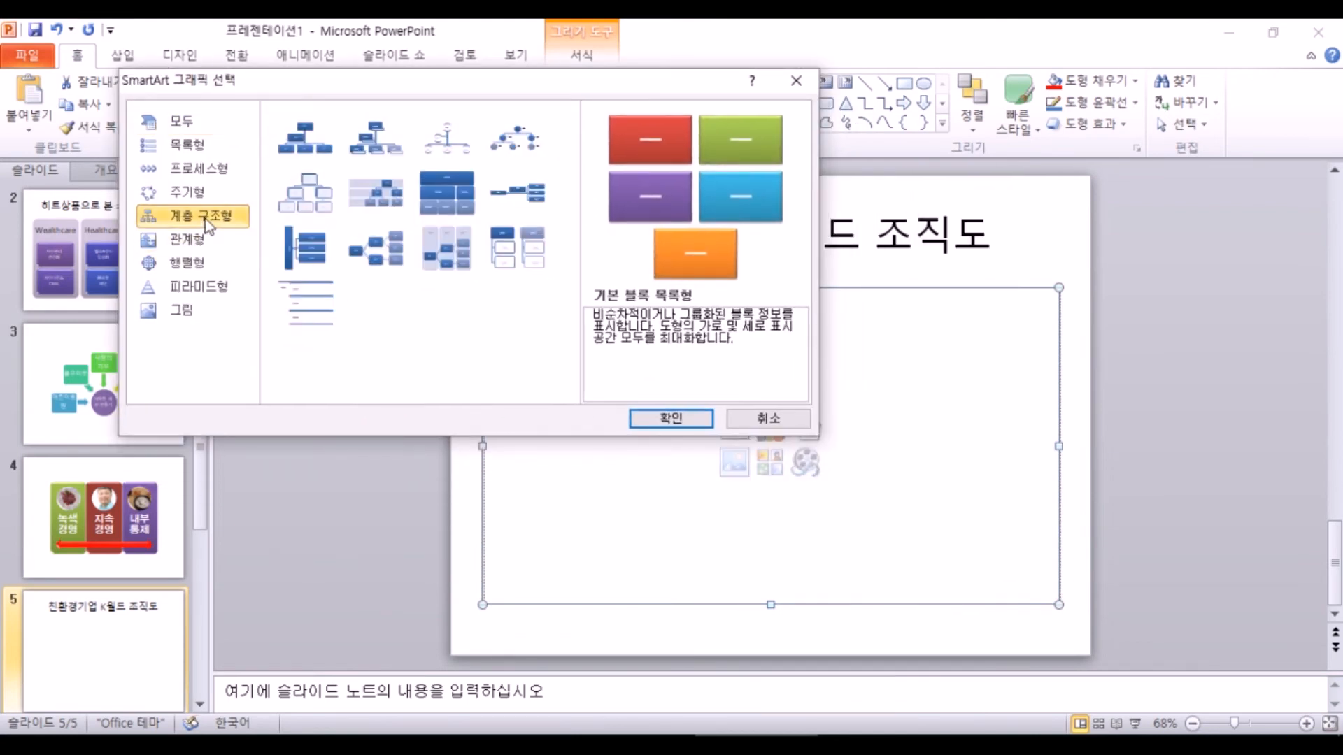
{"action": "left_click", "coordinate": [329, 165]}
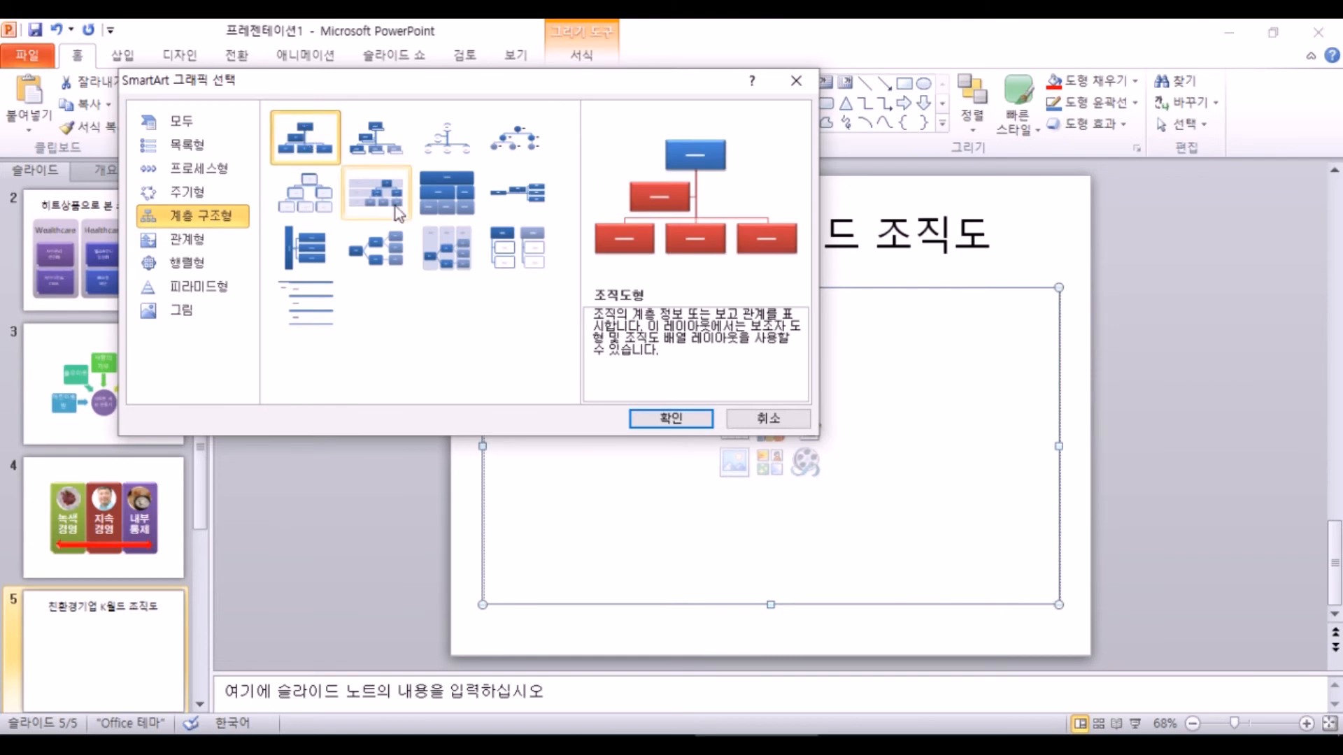
{"action": "left_click", "coordinate": [519, 254]}
{"action": "left_click", "coordinate": [448, 257]}
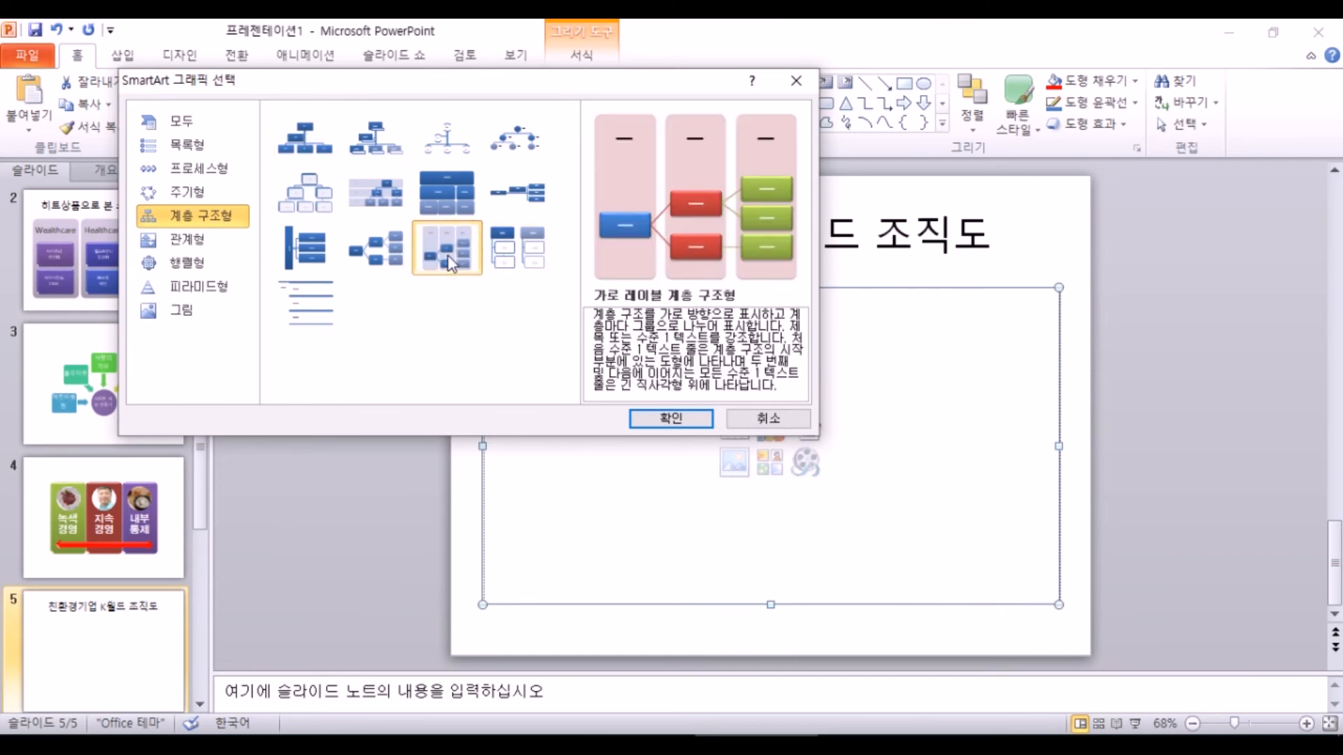
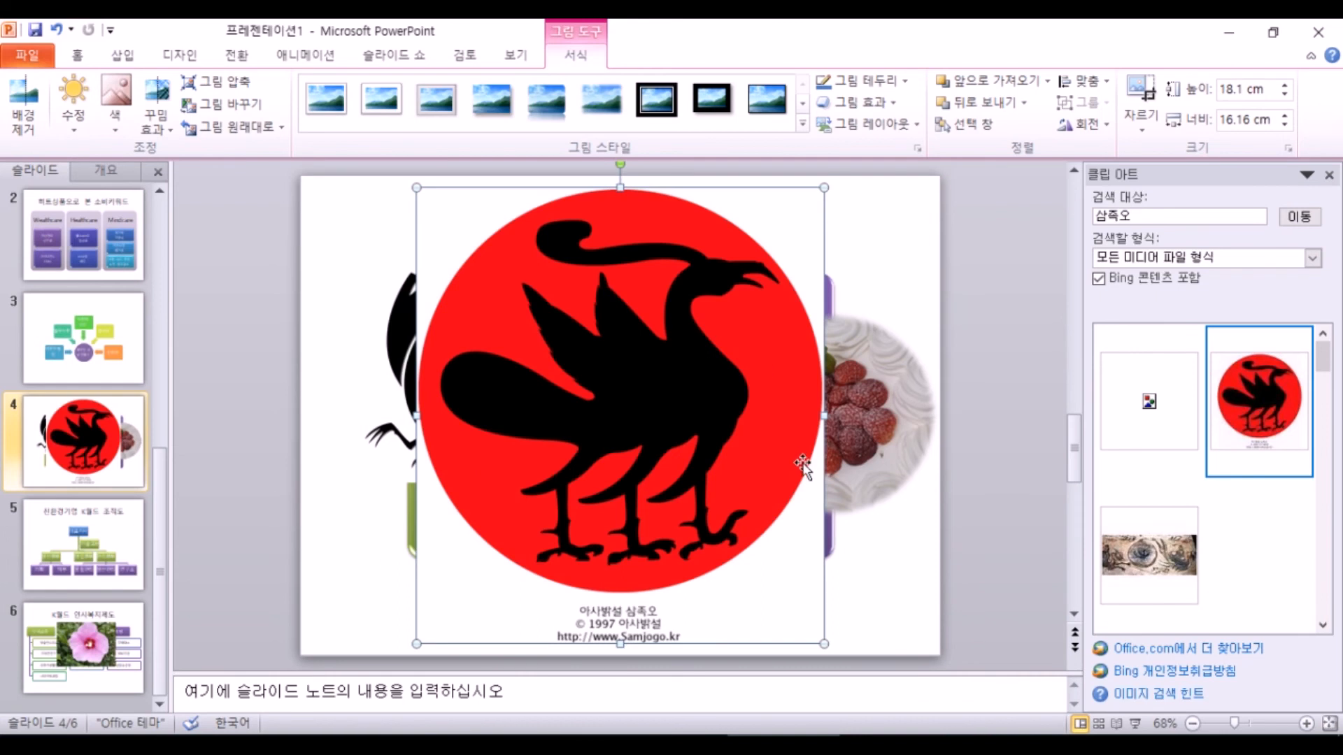
- Delete the red-disc three-legged crow picture from slide 4 and select the black crow picture beneath it
{"action": "left_click_drag", "start_coordinate": [774, 452], "coordinate": [789, 531]}
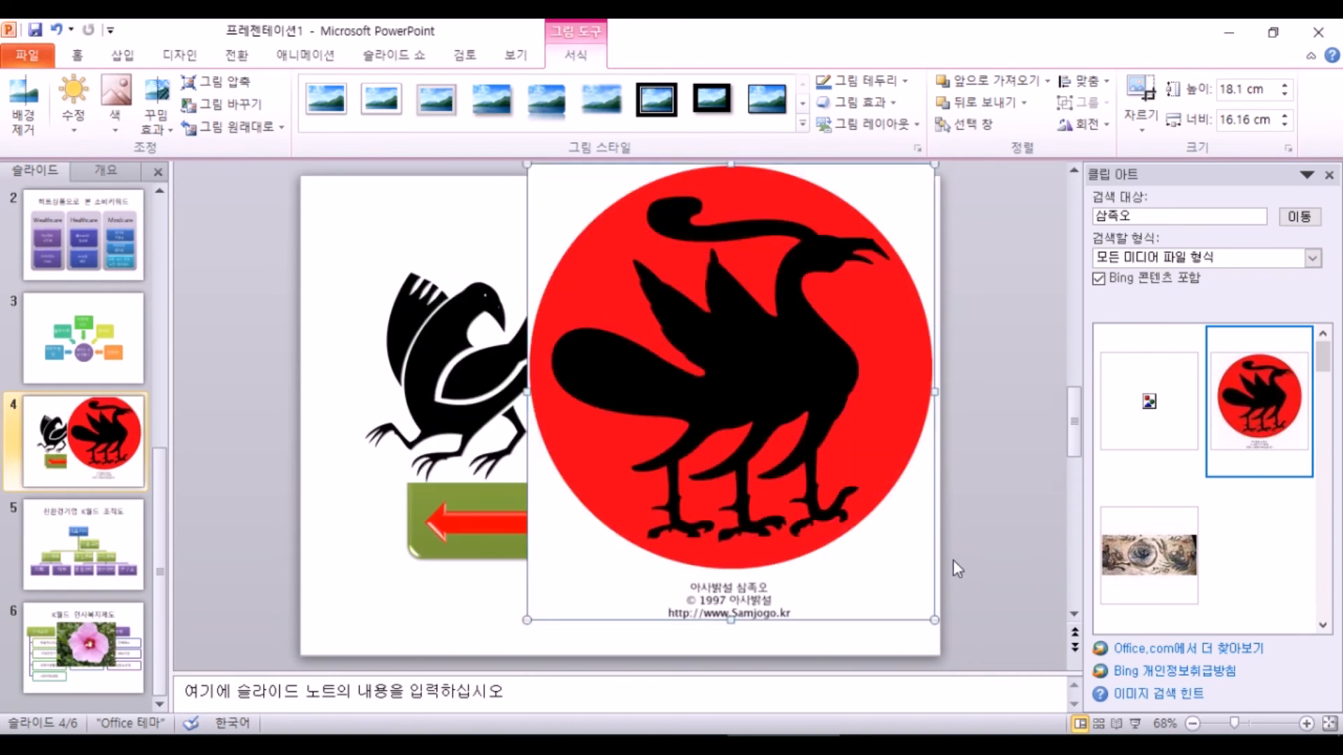
{"action": "key", "text": "Delete"}
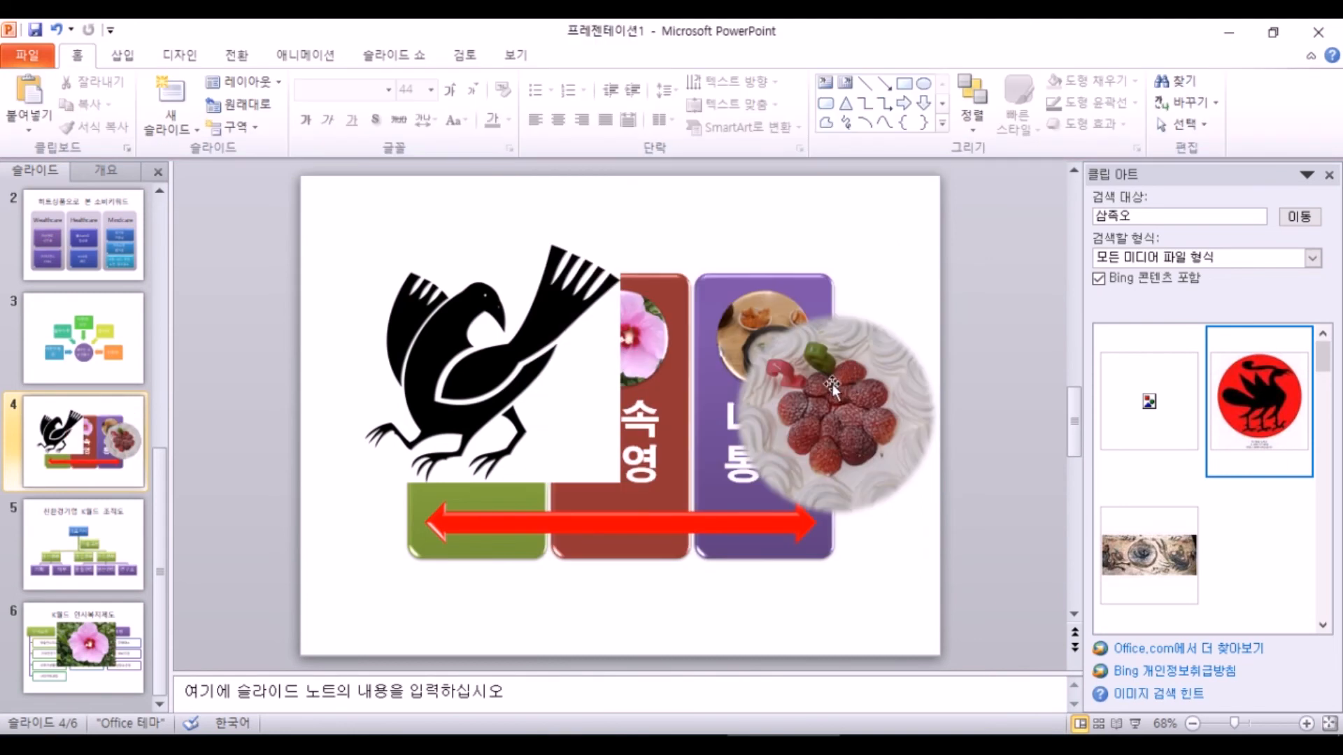
{"action": "left_click", "coordinate": [557, 336]}
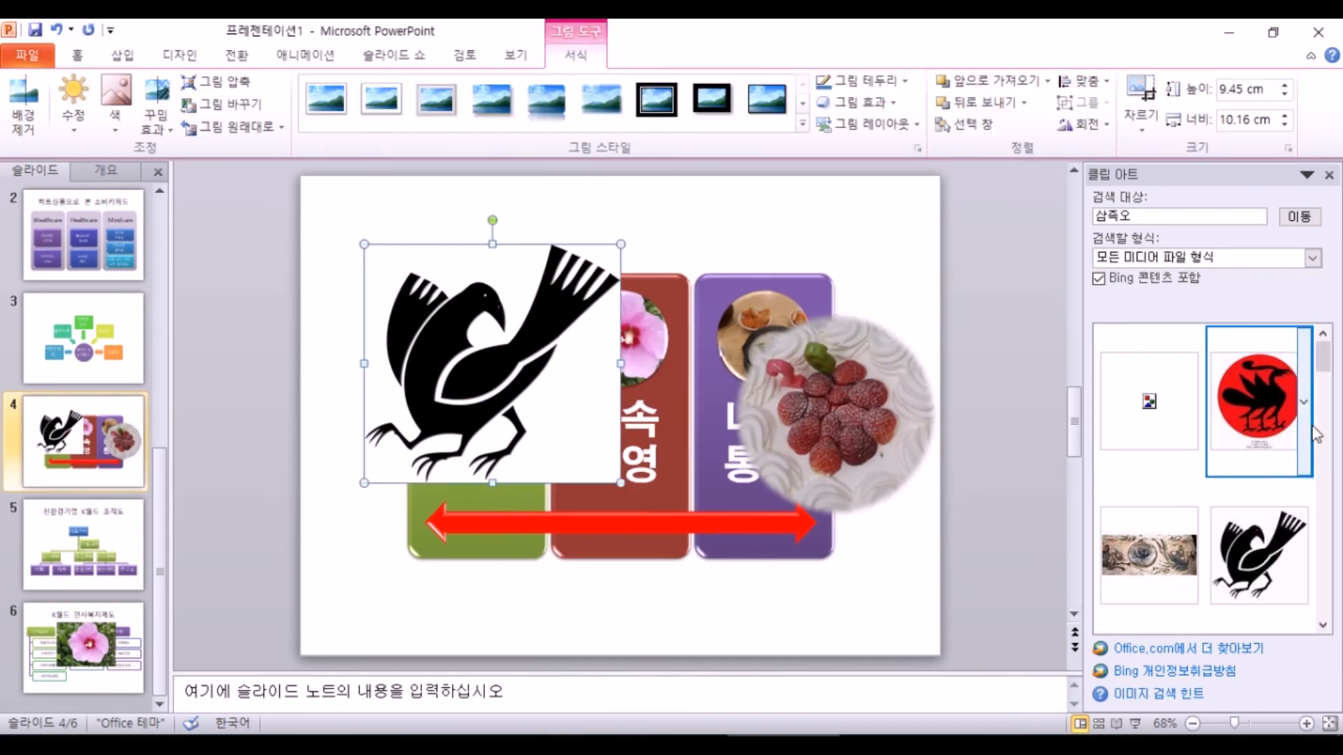
- Try the clip art of a crow in a ring with three arrows on slide 4, and delete it
{"action": "left_click_drag", "start_coordinate": [1322, 357], "coordinate": [1329, 391]}
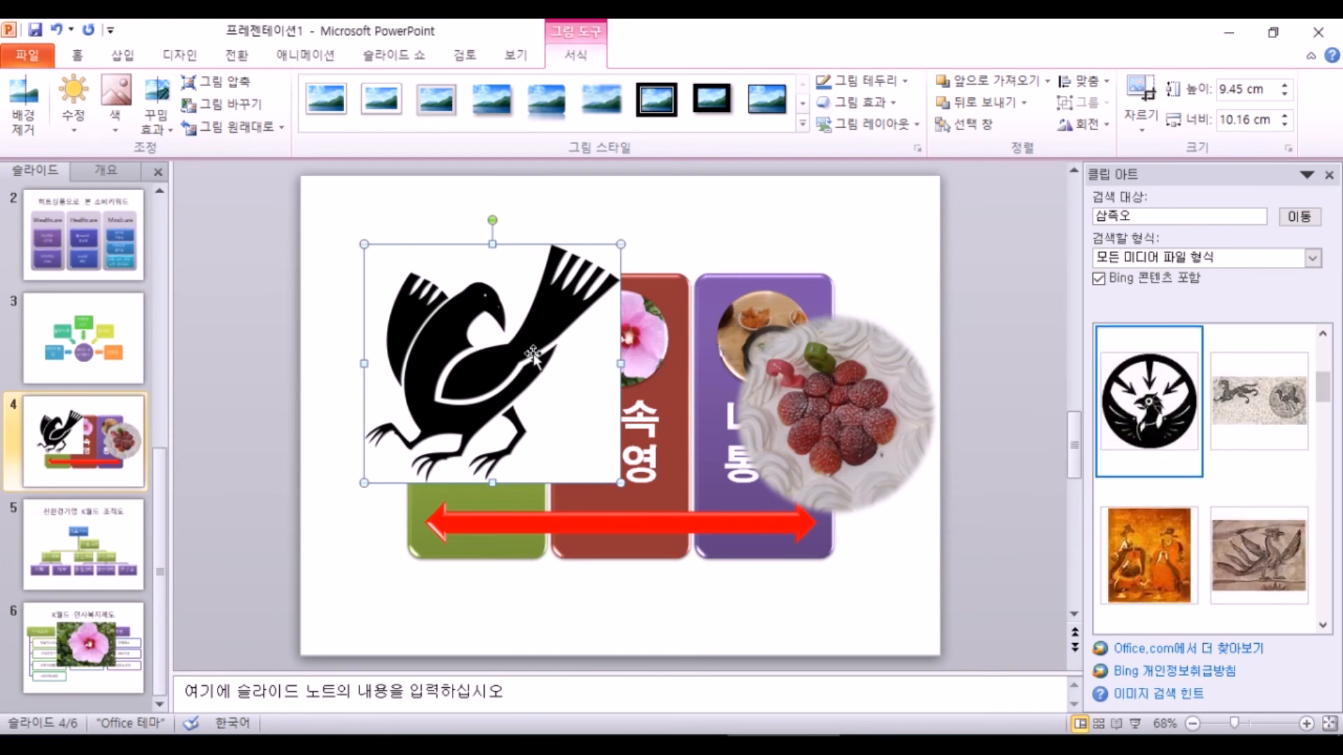
{"action": "left_click_drag", "start_coordinate": [638, 425], "coordinate": [801, 415]}
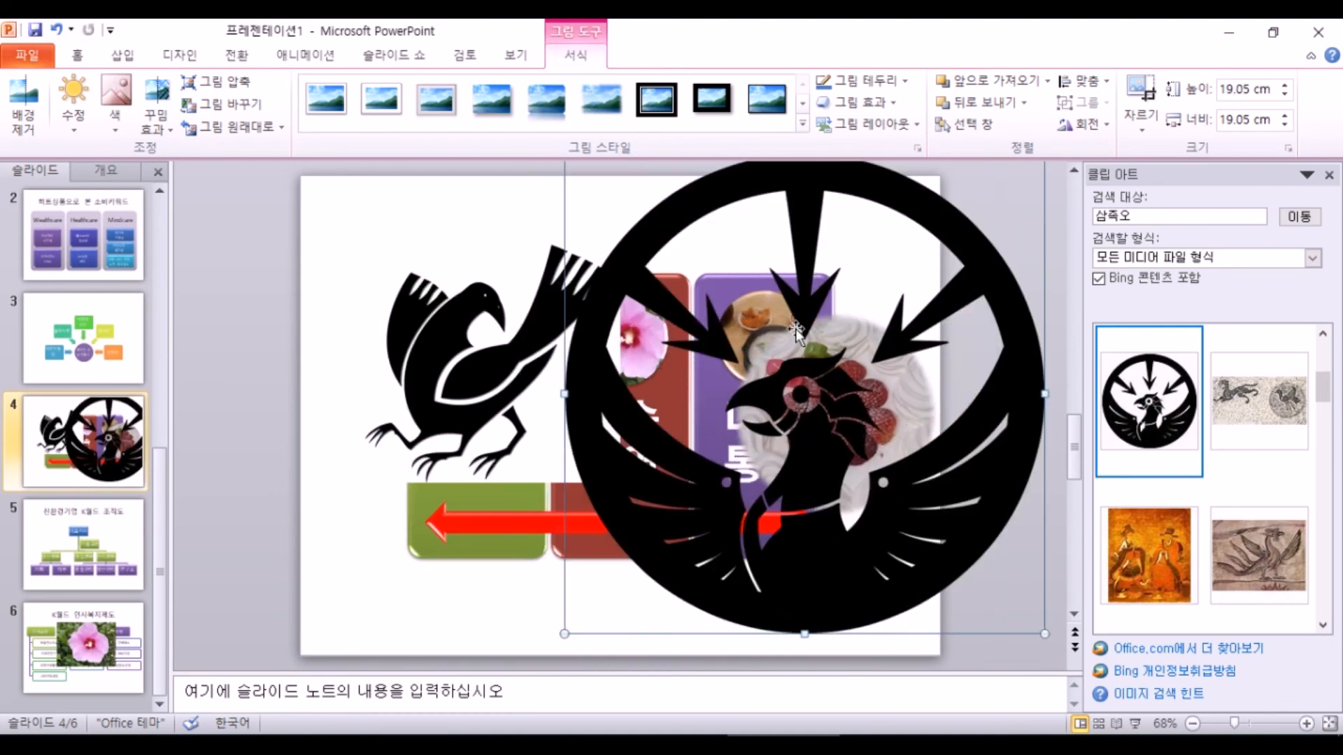
{"action": "key", "text": "Delete"}
- Move the black crow picture on slide 4 so its left edge lines up with the green panel
{"action": "left_click_drag", "start_coordinate": [454, 355], "coordinate": [490, 382]}
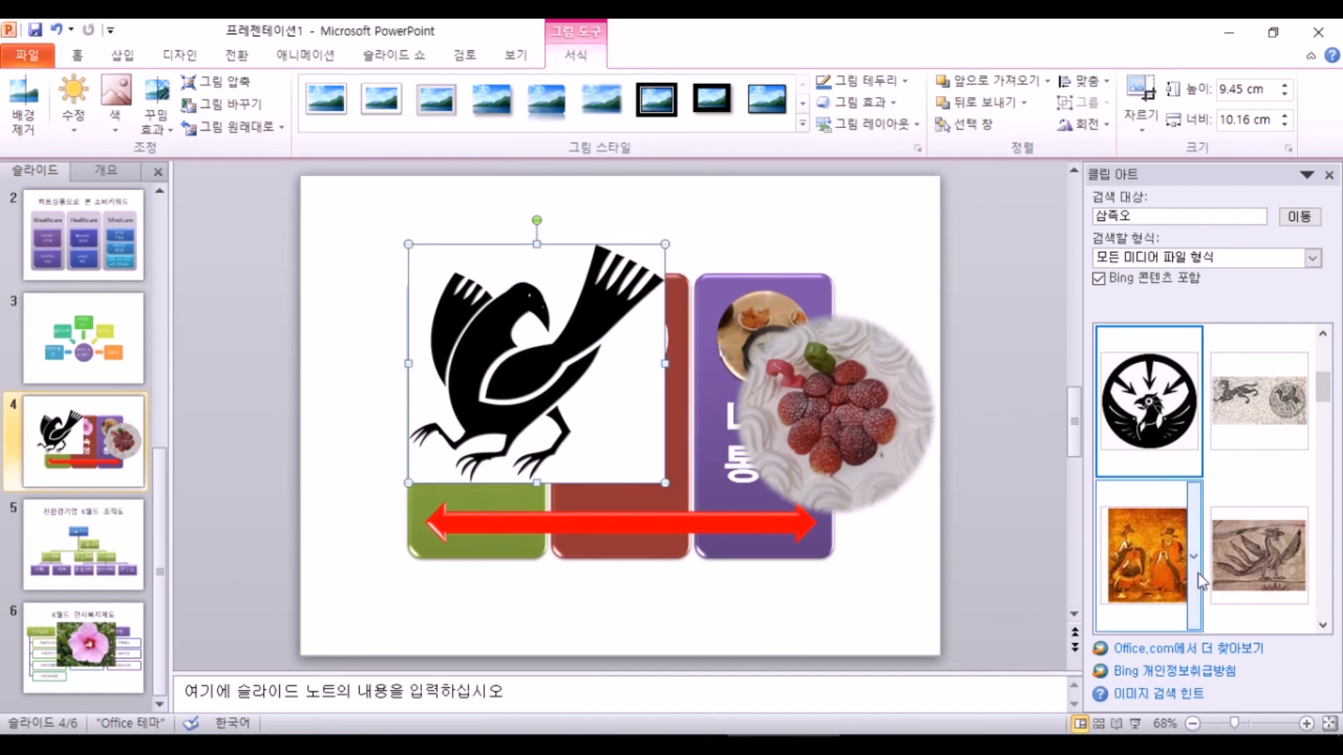
- Try the orange painting of two seated figures and the circular black crow clip art on slide 4, deleting each
{"action": "mouse_move", "coordinate": [753, 423]}
{"action": "left_mouse_down"}
{"action": "mouse_move", "coordinate": [633, 417]}
{"action": "mouse_move", "coordinate": [654, 390]}
{"action": "mouse_move", "coordinate": [757, 402]}
{"action": "mouse_move", "coordinate": [749, 443]}
{"action": "left_mouse_up"}
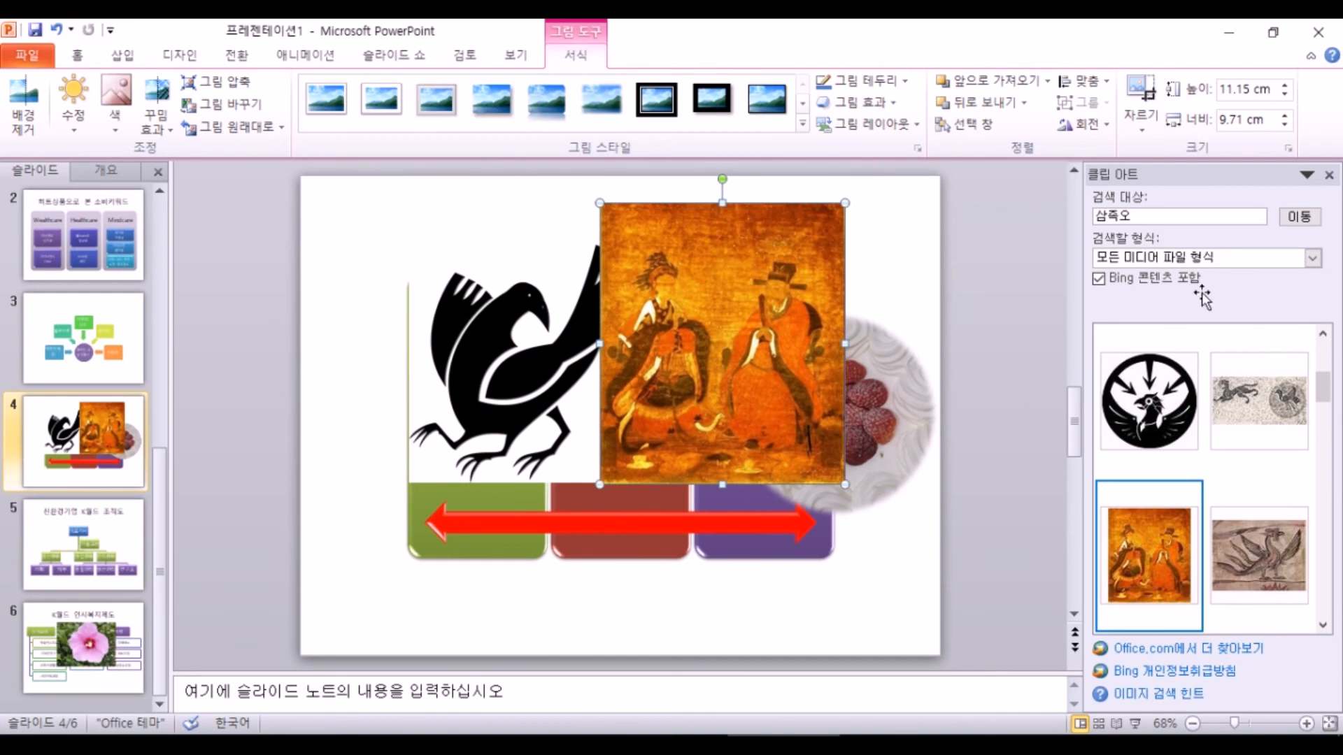
{"action": "key", "text": "Delete"}
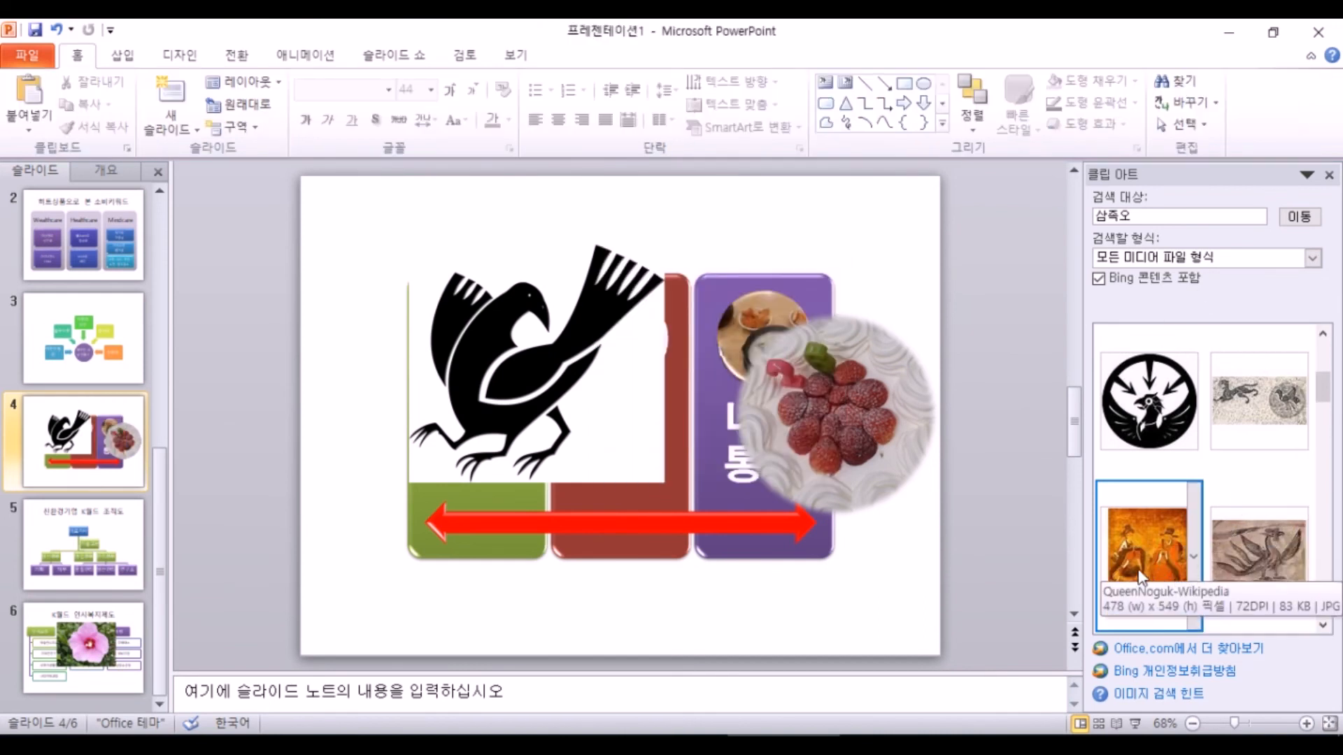
{"action": "scroll", "coordinate": [1181, 444], "scroll_direction": "down", "scroll_amount": 3}
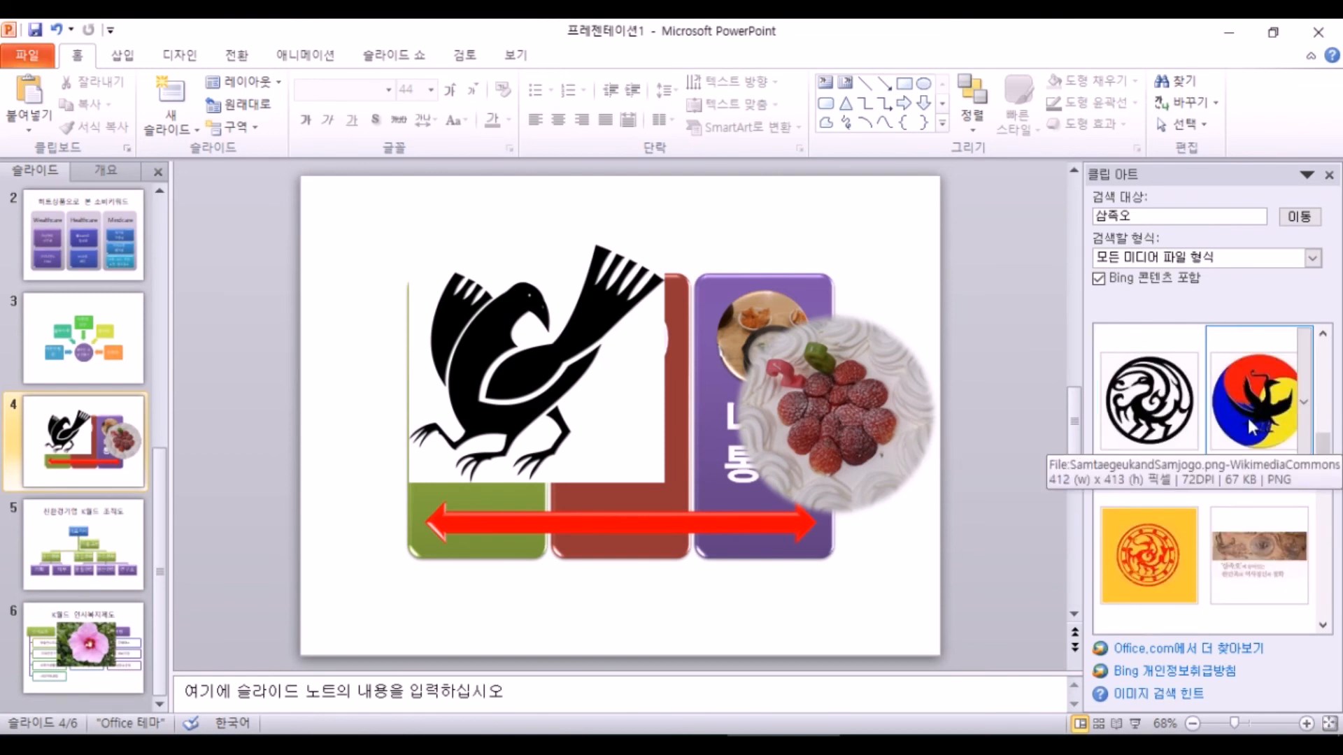
{"action": "left_click", "coordinate": [1158, 413]}
{"action": "left_click_drag", "start_coordinate": [679, 485], "coordinate": [894, 419]}
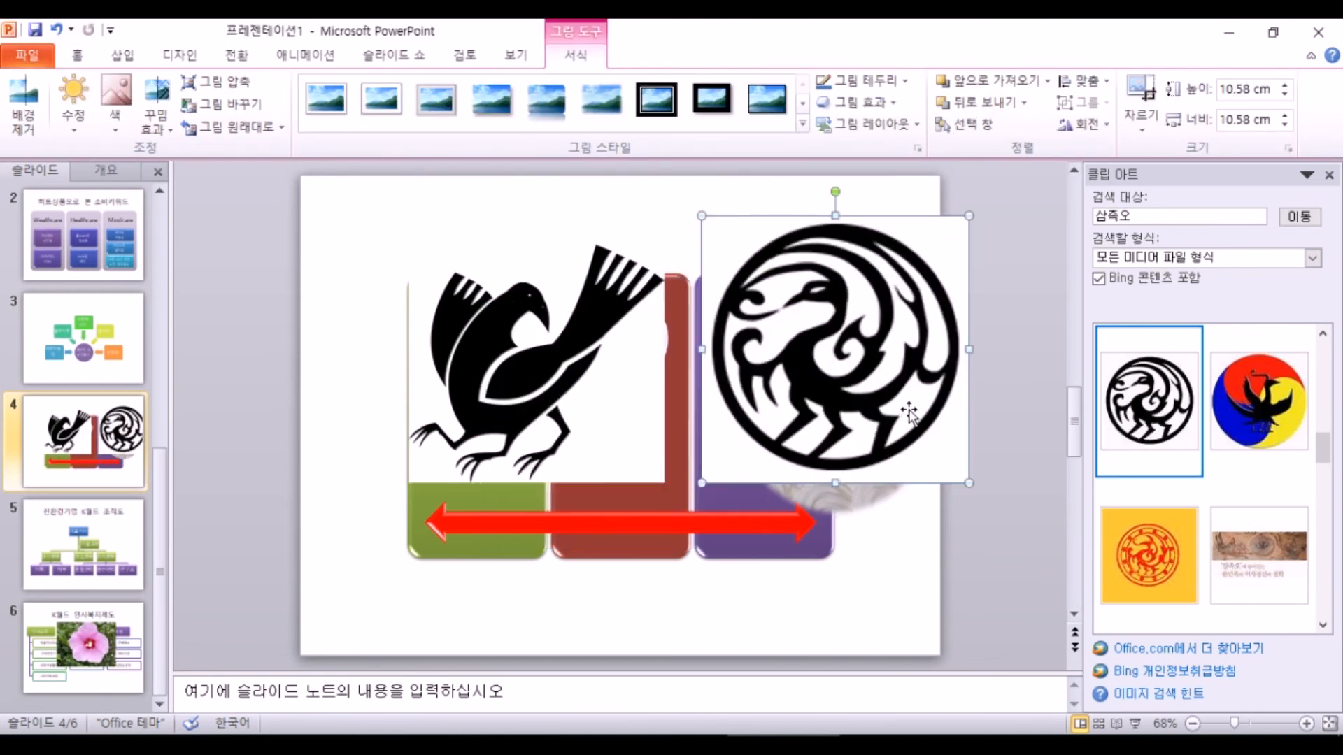
{"action": "key", "text": "Delete"}
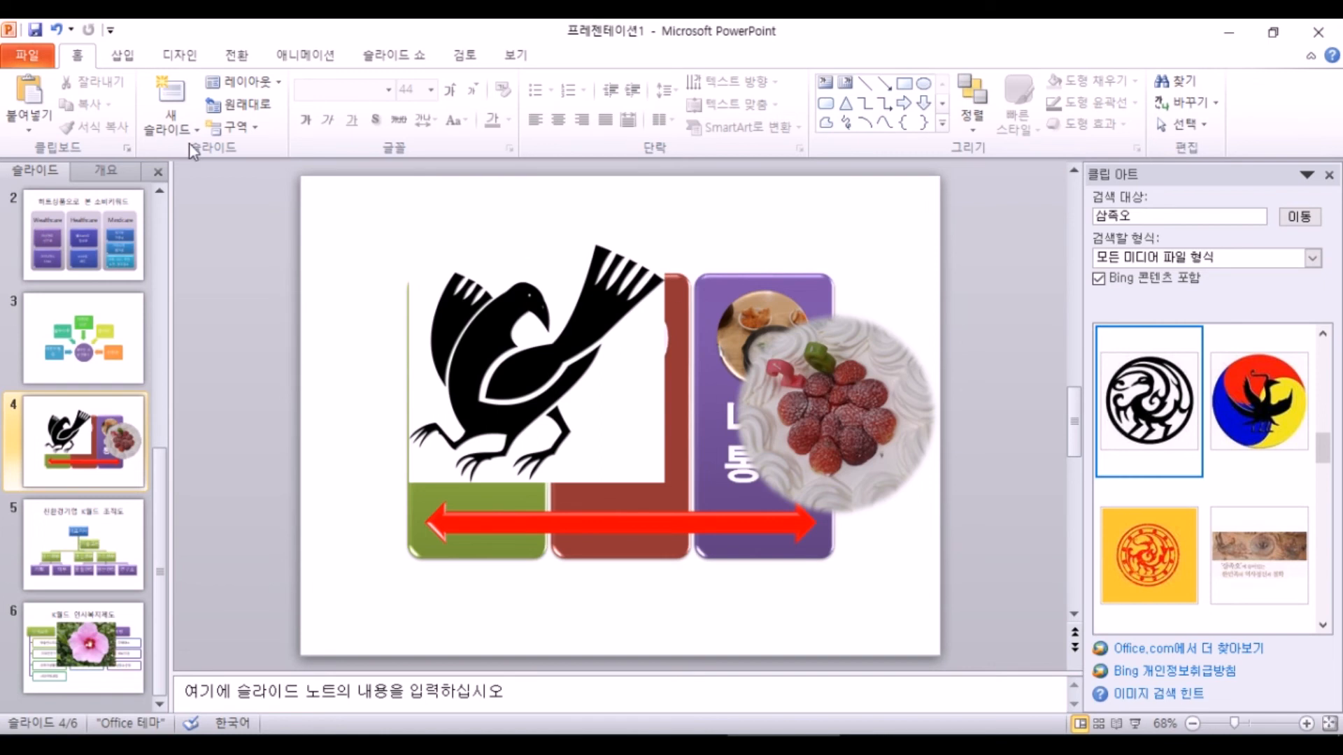
- Search clip art for "삼족오" with Bing content excluded, and repeat the search with Bing content included
{"action": "left_click", "coordinate": [122, 56]}
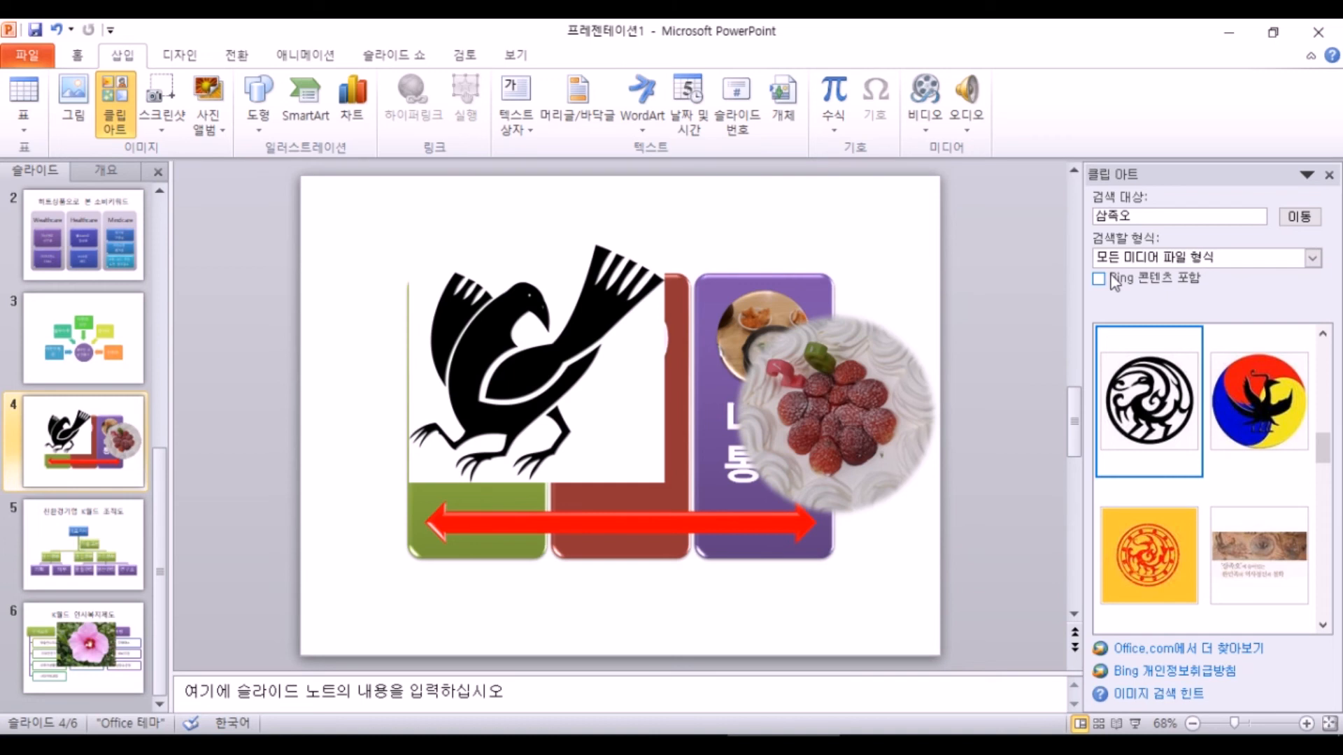
{"action": "left_click", "coordinate": [1116, 284]}
{"action": "left_click", "coordinate": [1300, 217]}
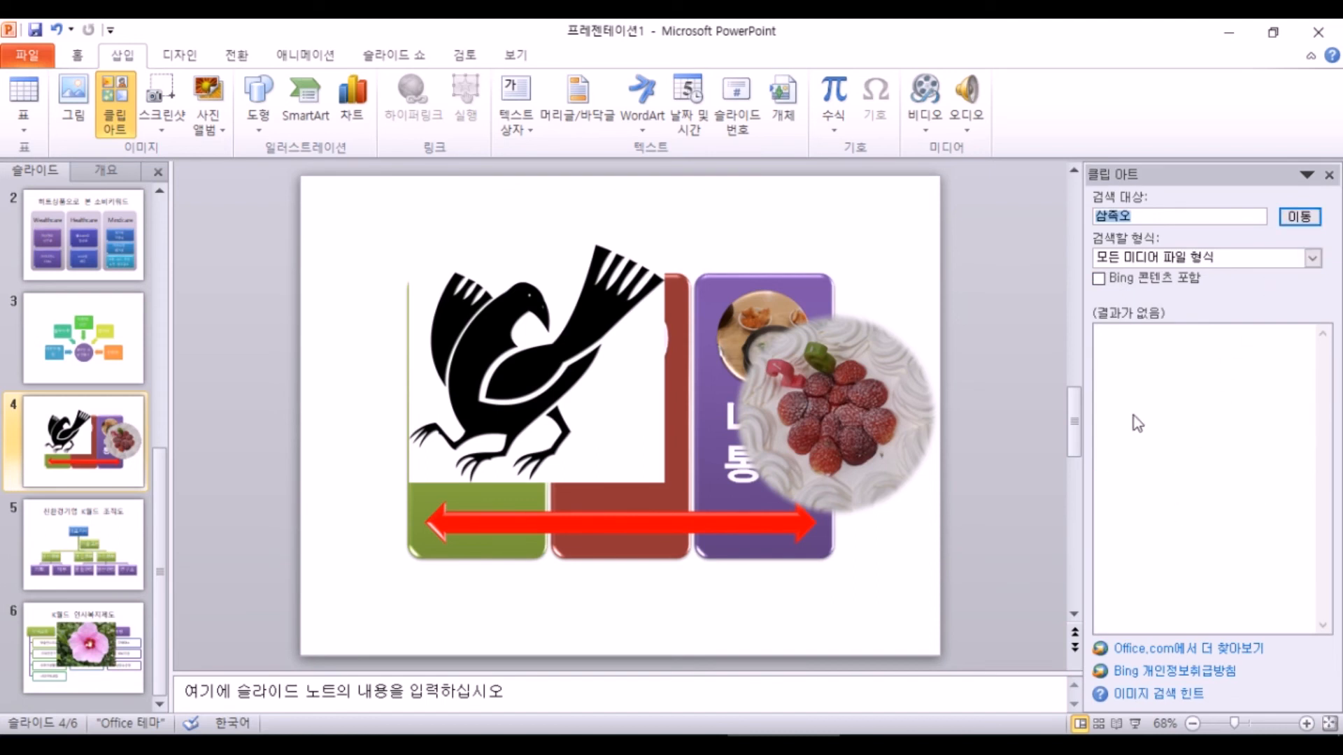
{"action": "left_click", "coordinate": [1105, 280]}
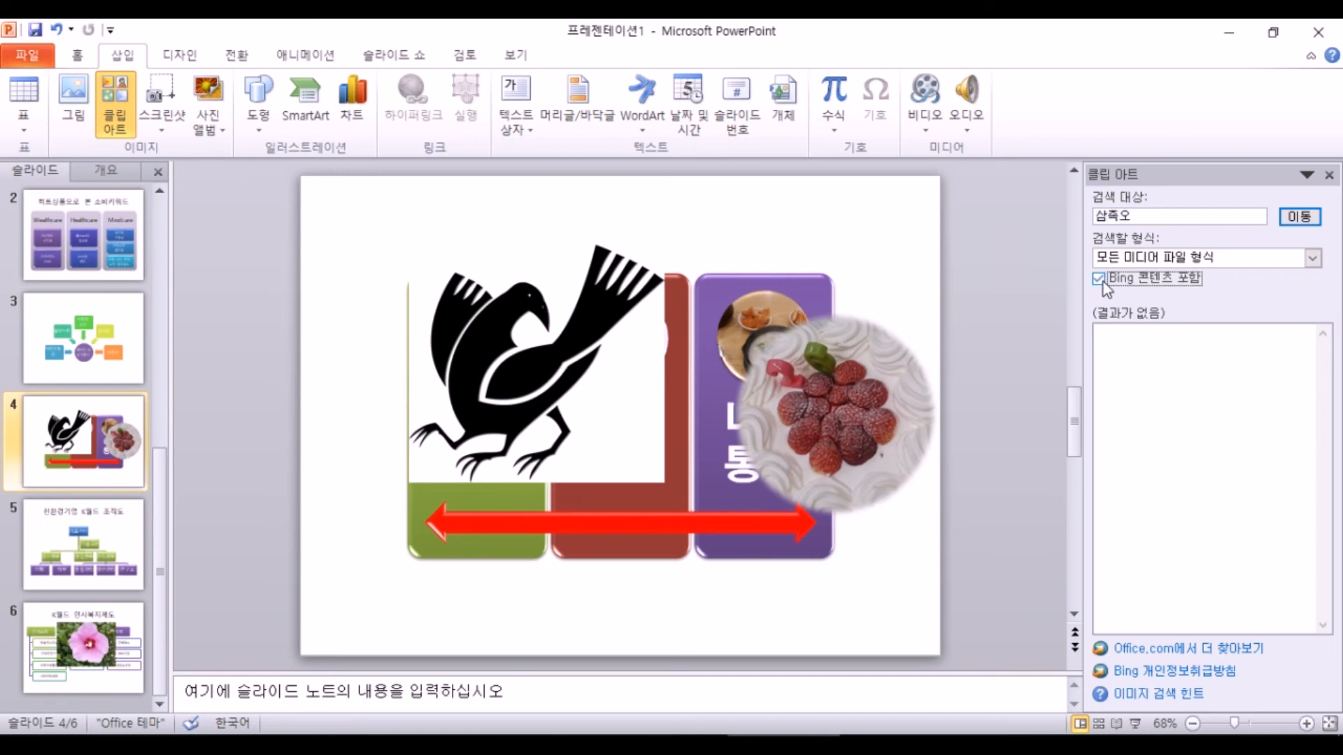
{"action": "left_click", "coordinate": [1310, 218]}
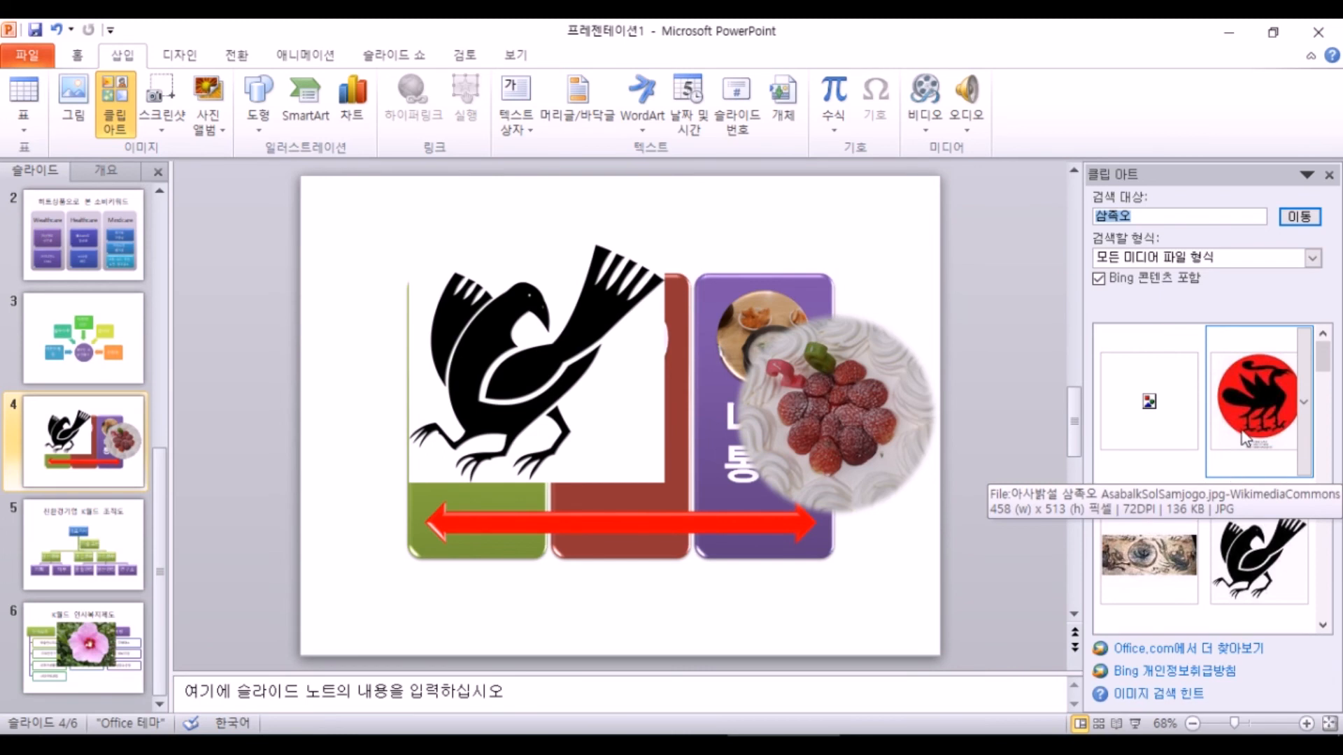
- Change the clip art search term to "삼족외" and close the Clip Art pane
{"action": "left_click", "coordinate": [1157, 219]}
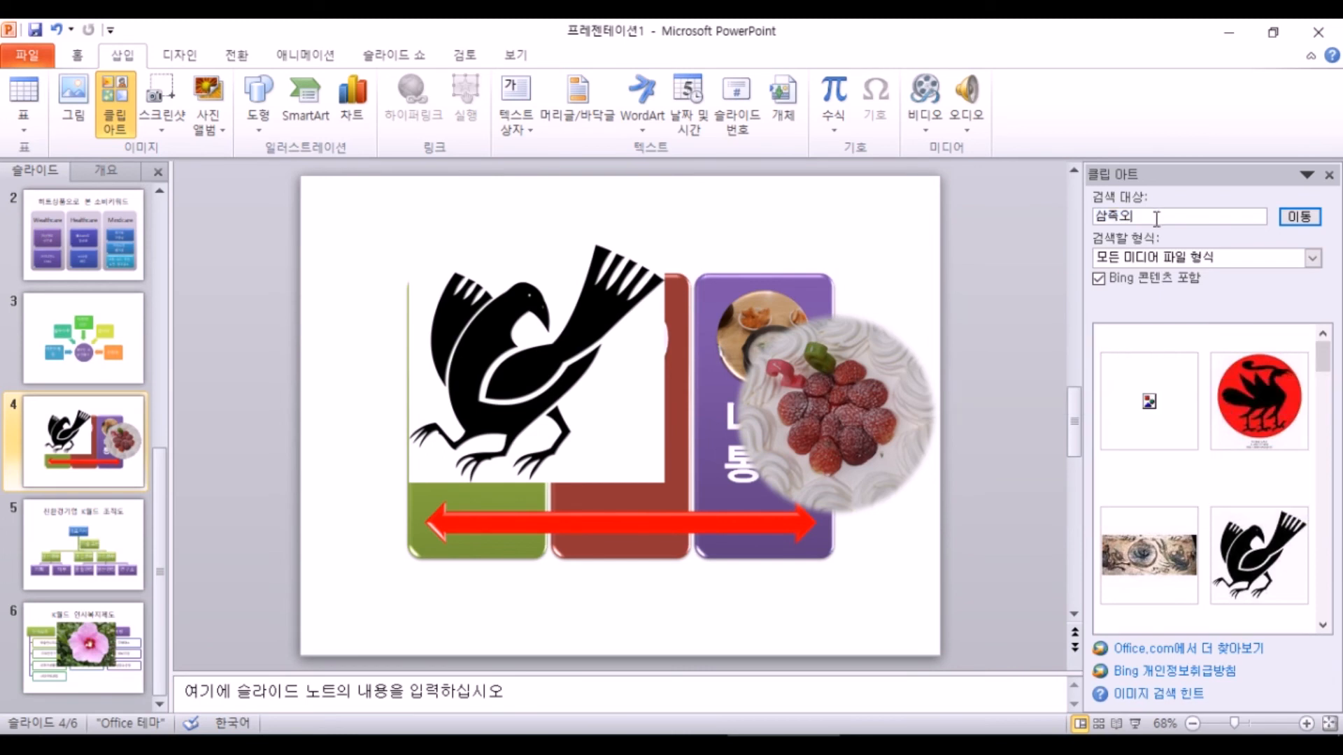
{"action": "key", "text": "BackSpace"}
{"action": "type", "text": "외"}
{"action": "left_click", "coordinate": [1329, 175]}
- Switch to Internet Explorer's Google image results for "무궁화", and open and close the preview of the pink Pixabay flower on dark leaves
{"action": "left_click", "coordinate": [444, 746]}
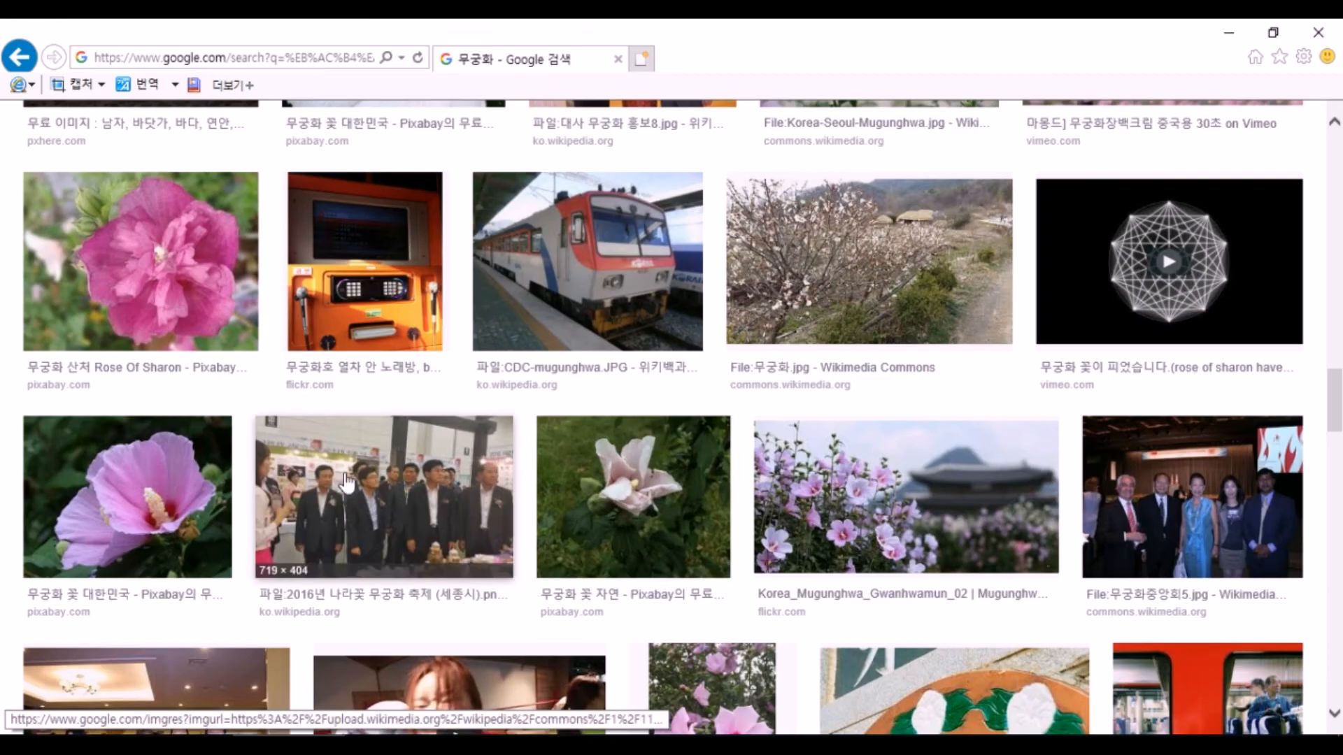
{"action": "left_click", "coordinate": [656, 467]}
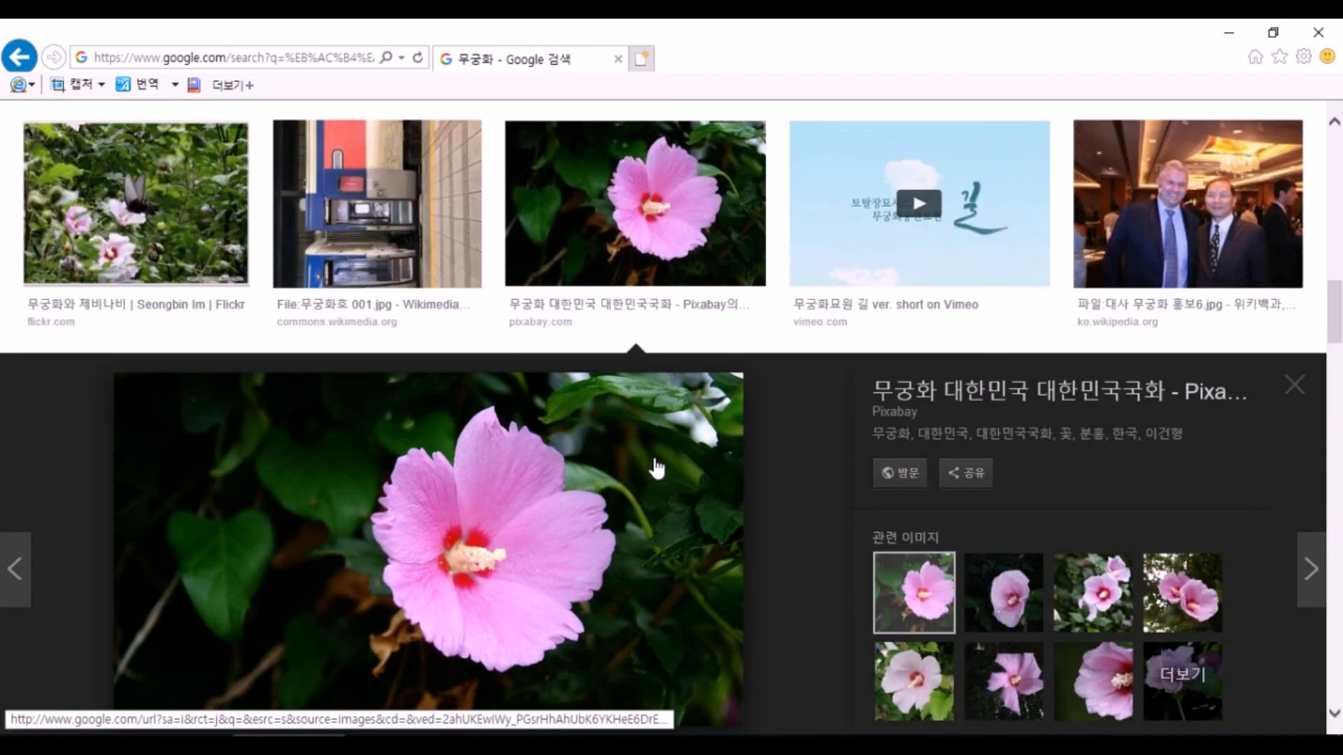
{"action": "scroll", "coordinate": [623, 444], "scroll_direction": "up", "scroll_amount": 1}
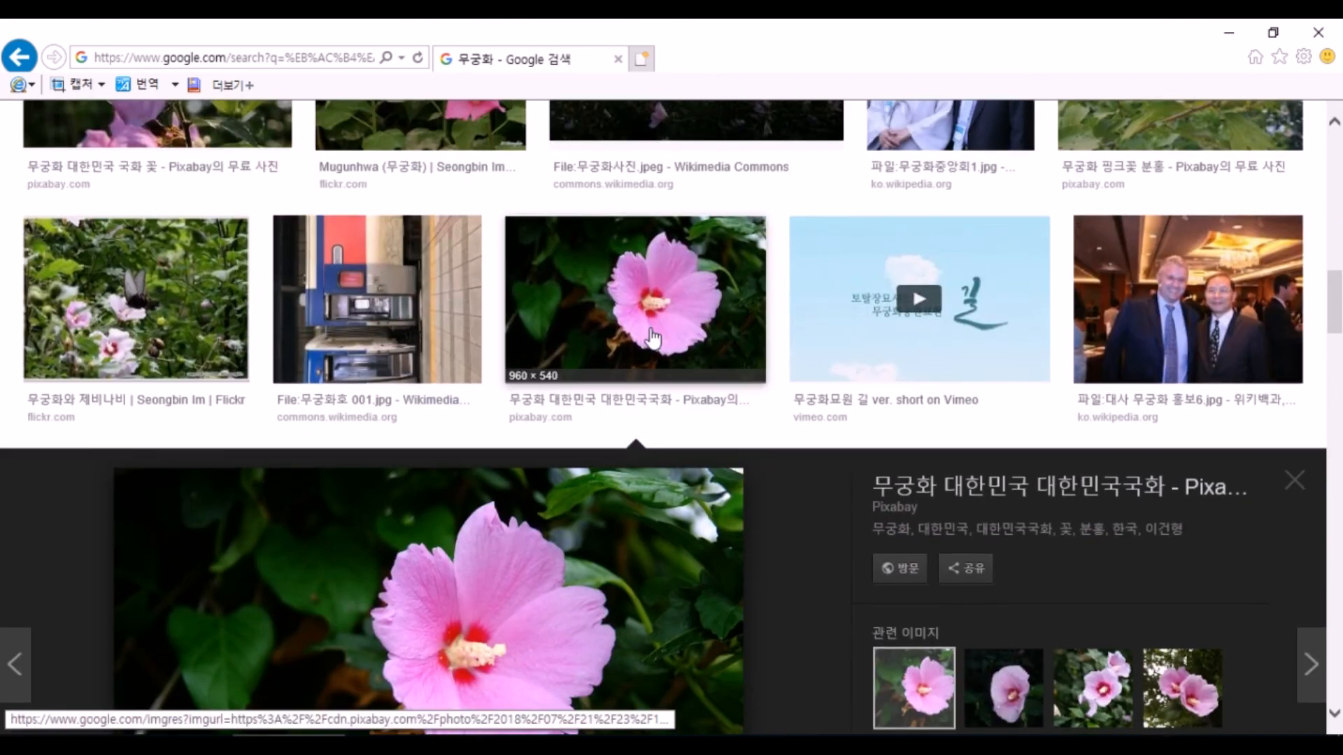
{"action": "scroll", "coordinate": [653, 339], "scroll_direction": "up", "scroll_amount": 6}
{"action": "scroll", "coordinate": [657, 339], "scroll_direction": "down", "scroll_amount": 5}
{"action": "left_click", "coordinate": [665, 410]}
{"action": "scroll", "coordinate": [642, 416], "scroll_direction": "down", "scroll_amount": 2}
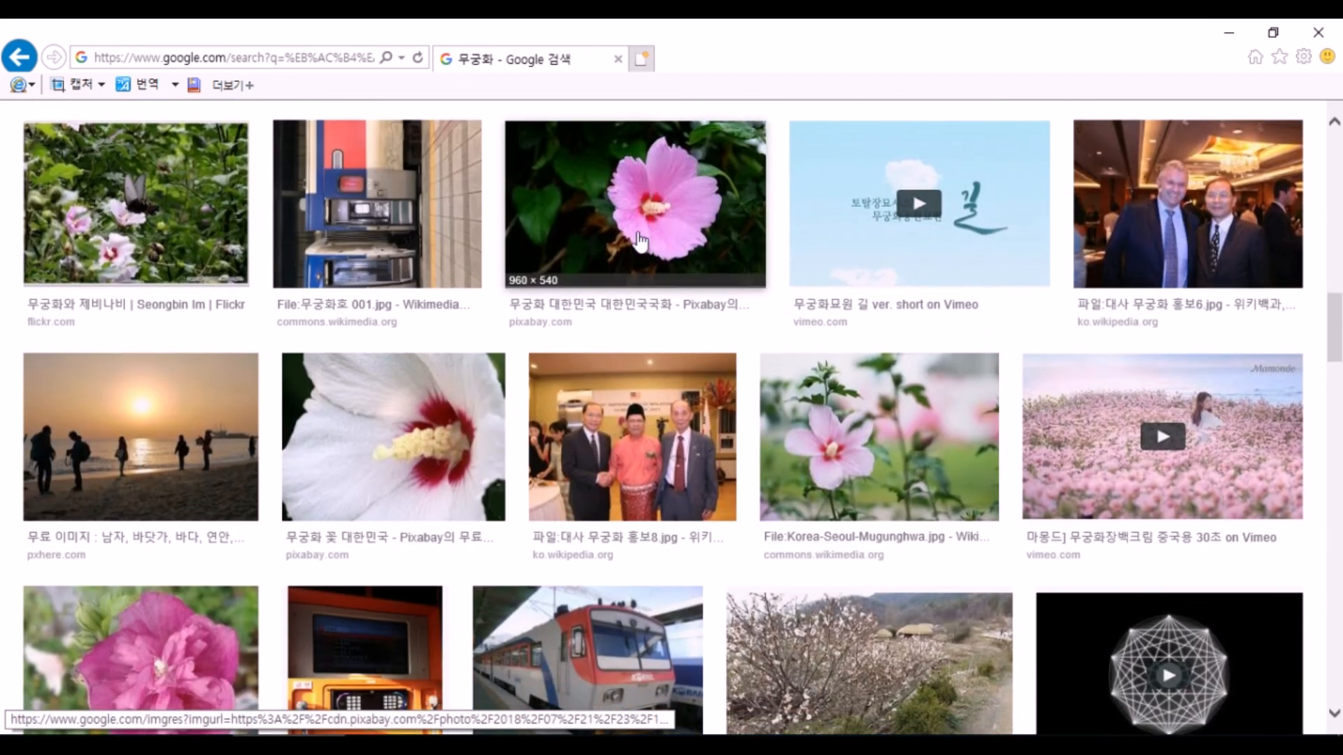
- Preview the pink Pixabay flower again, browse the other "무궁화" image results, and switch back to PowerPoint
{"action": "left_click", "coordinate": [638, 255]}
{"action": "right_click", "coordinate": [468, 451]}
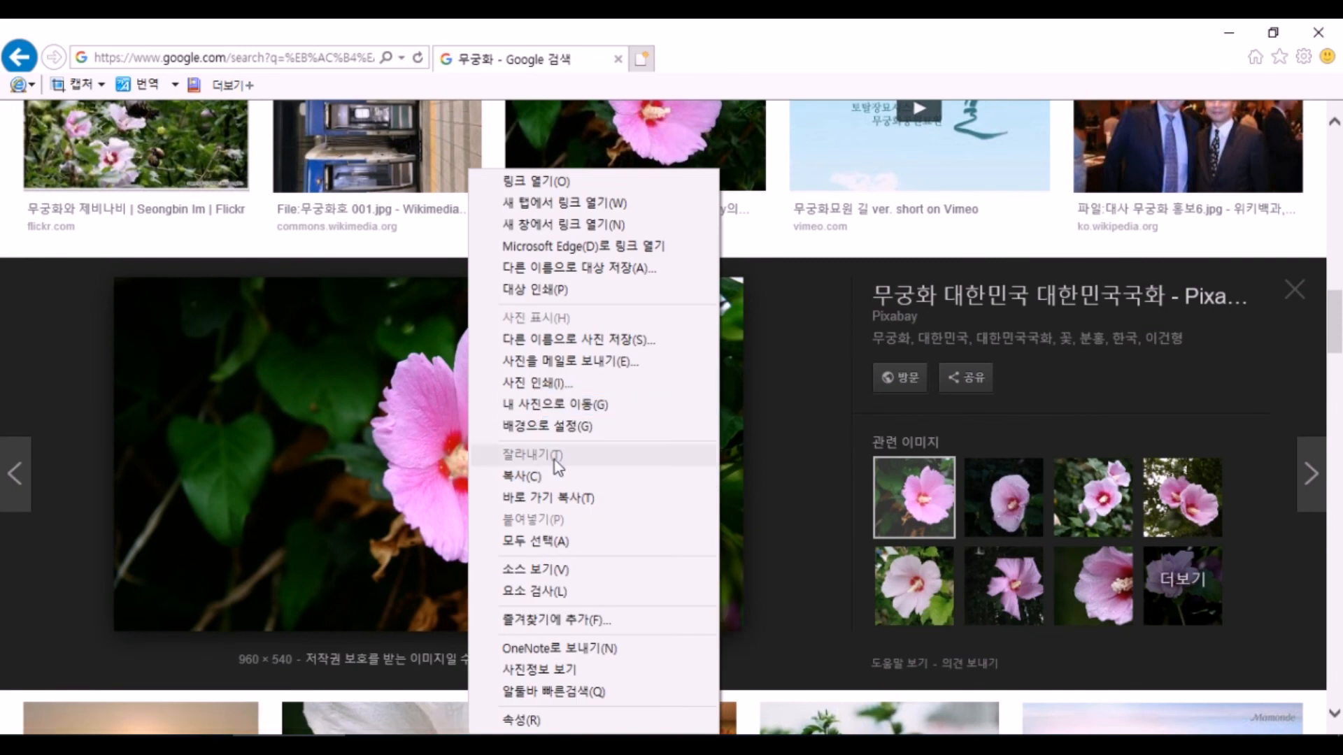
{"action": "left_click", "coordinate": [556, 460]}
{"action": "key", "text": "alt+Tab"}
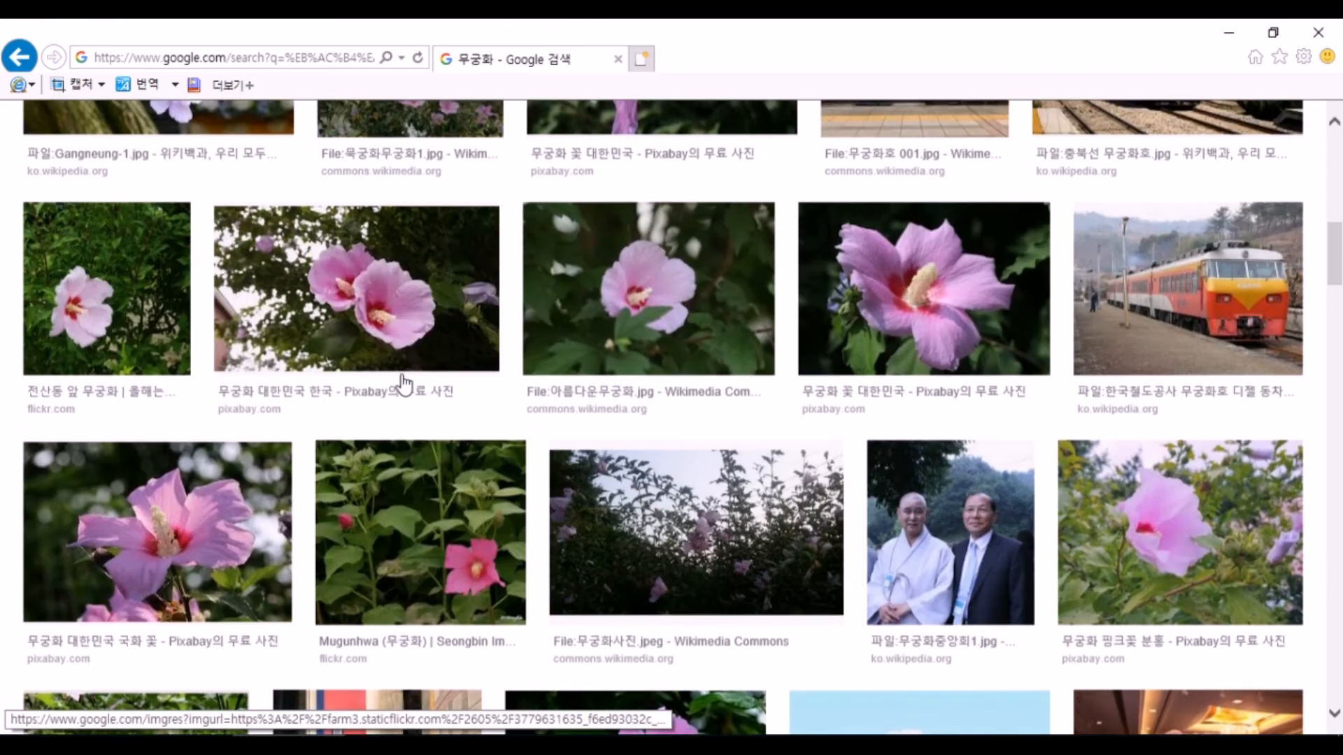
{"action": "scroll", "coordinate": [405, 385], "scroll_direction": "up", "scroll_amount": 10}
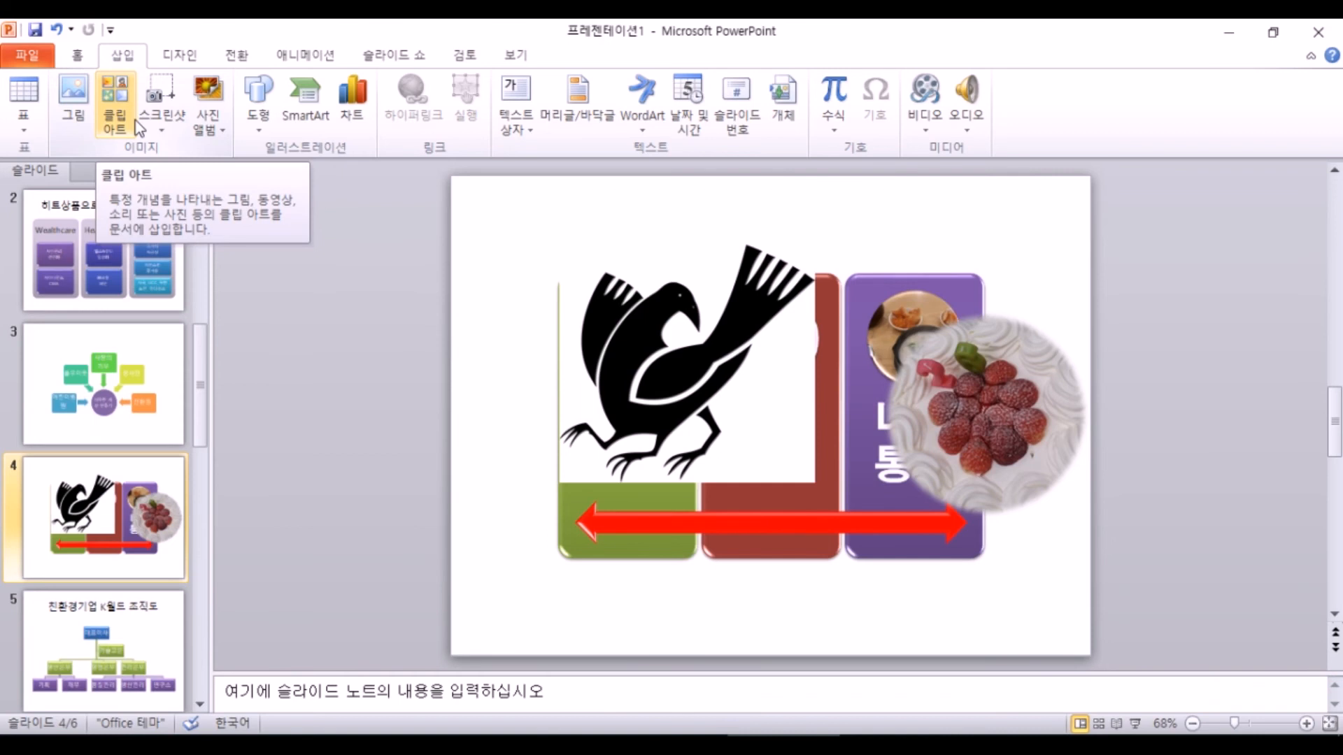
- Move the black crow picture around on slide 4 so its white background covers different parts of the SmartArt panels
{"action": "left_click_drag", "start_coordinate": [761, 432], "coordinate": [677, 412]}
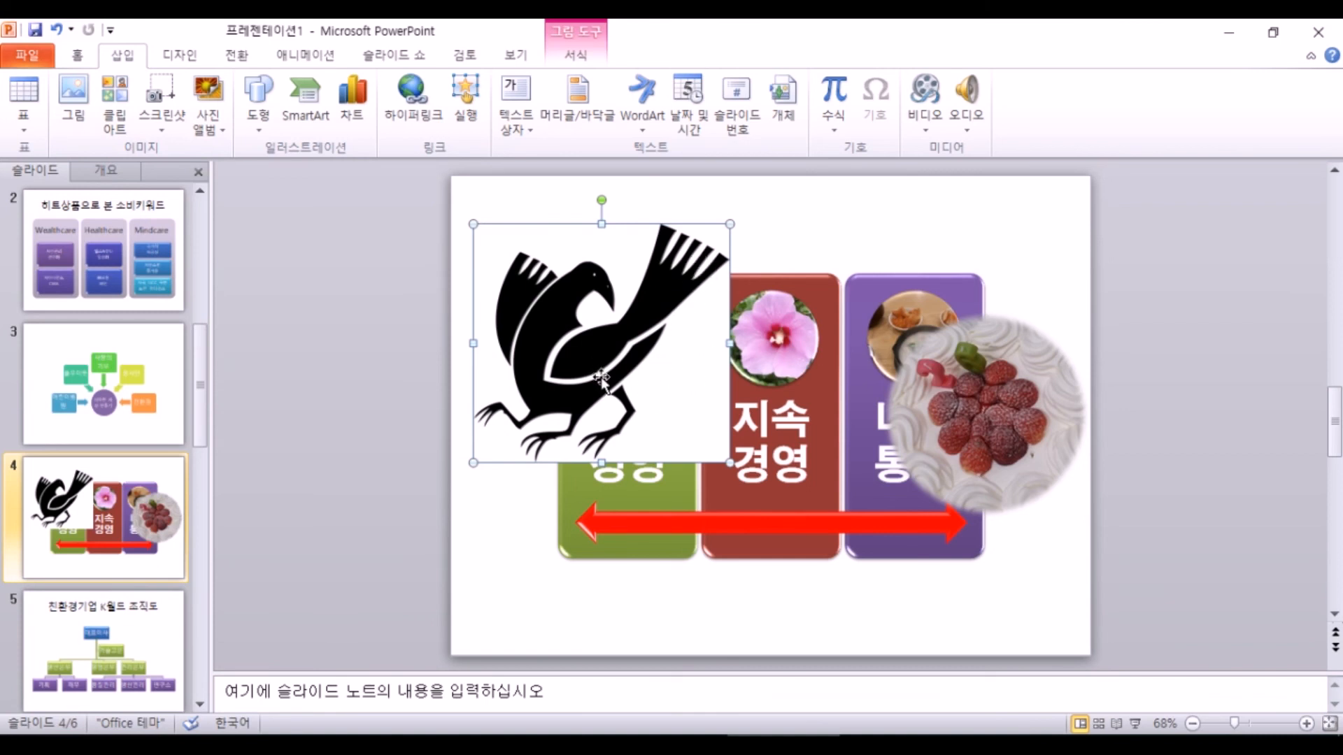
{"action": "left_click_drag", "start_coordinate": [594, 360], "coordinate": [743, 449]}
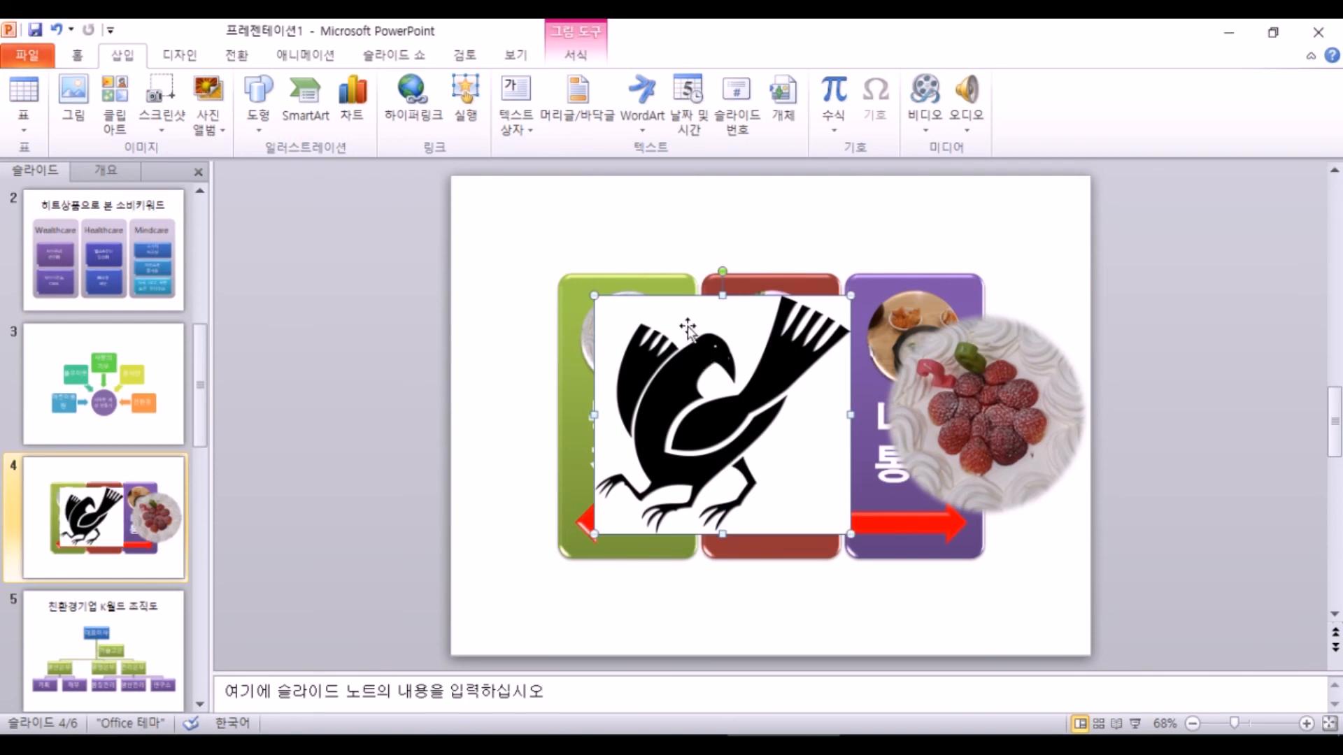
{"action": "left_click_drag", "start_coordinate": [686, 406], "coordinate": [620, 355]}
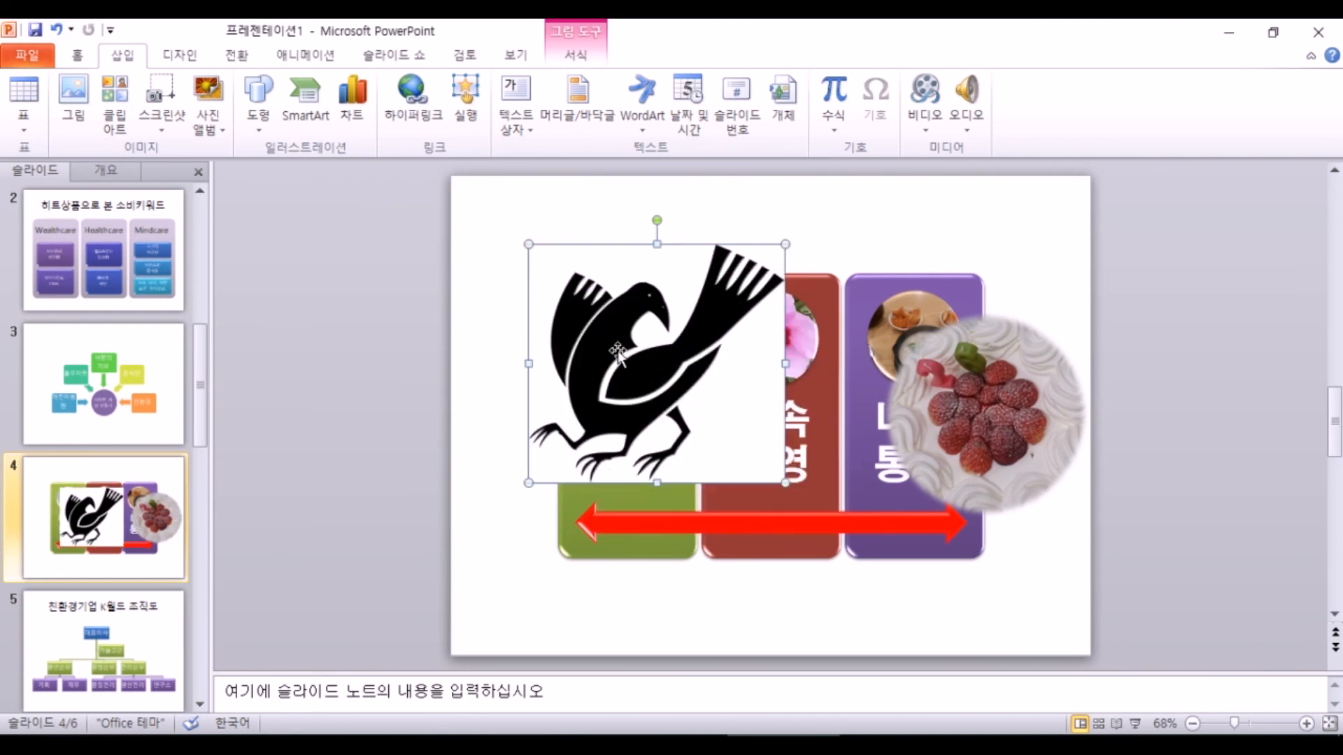
- Make the crow picture's white background transparent and move the crow over the upper part of the green panel
{"action": "left_click", "coordinate": [585, 54]}
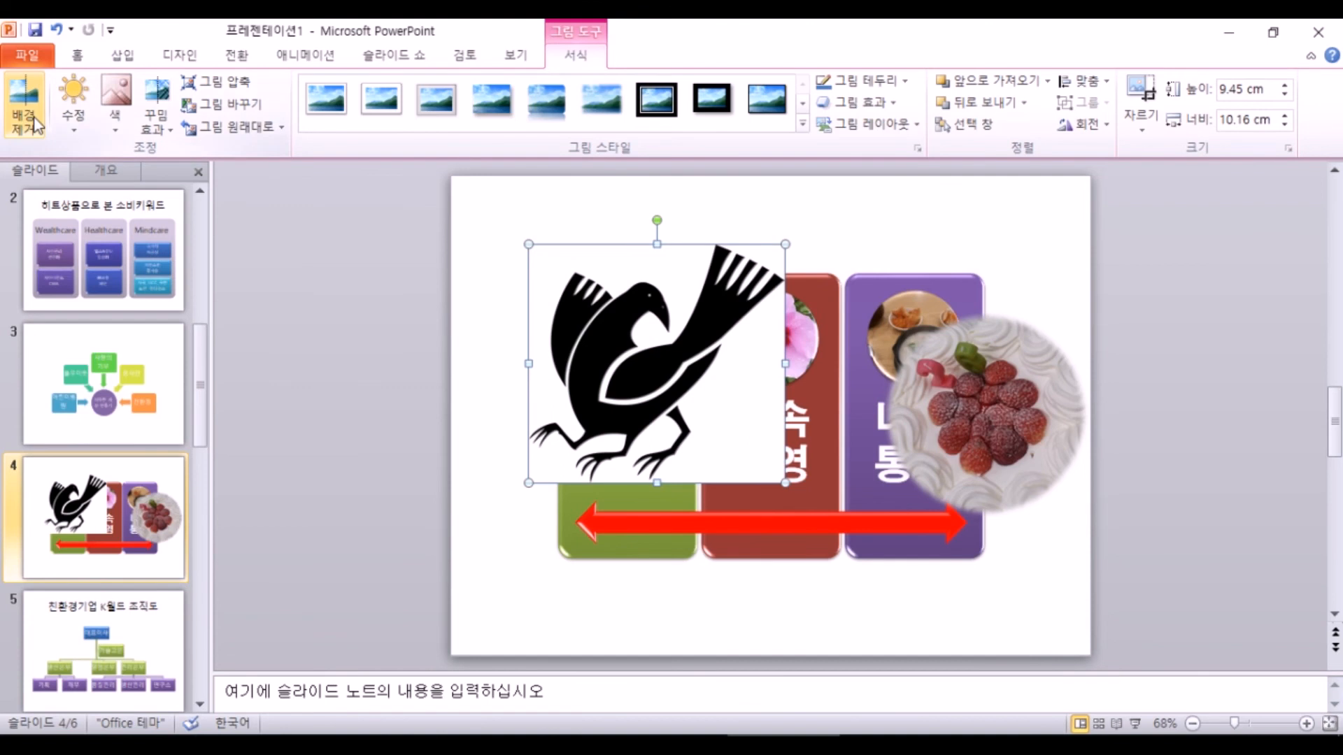
{"action": "left_click", "coordinate": [110, 129]}
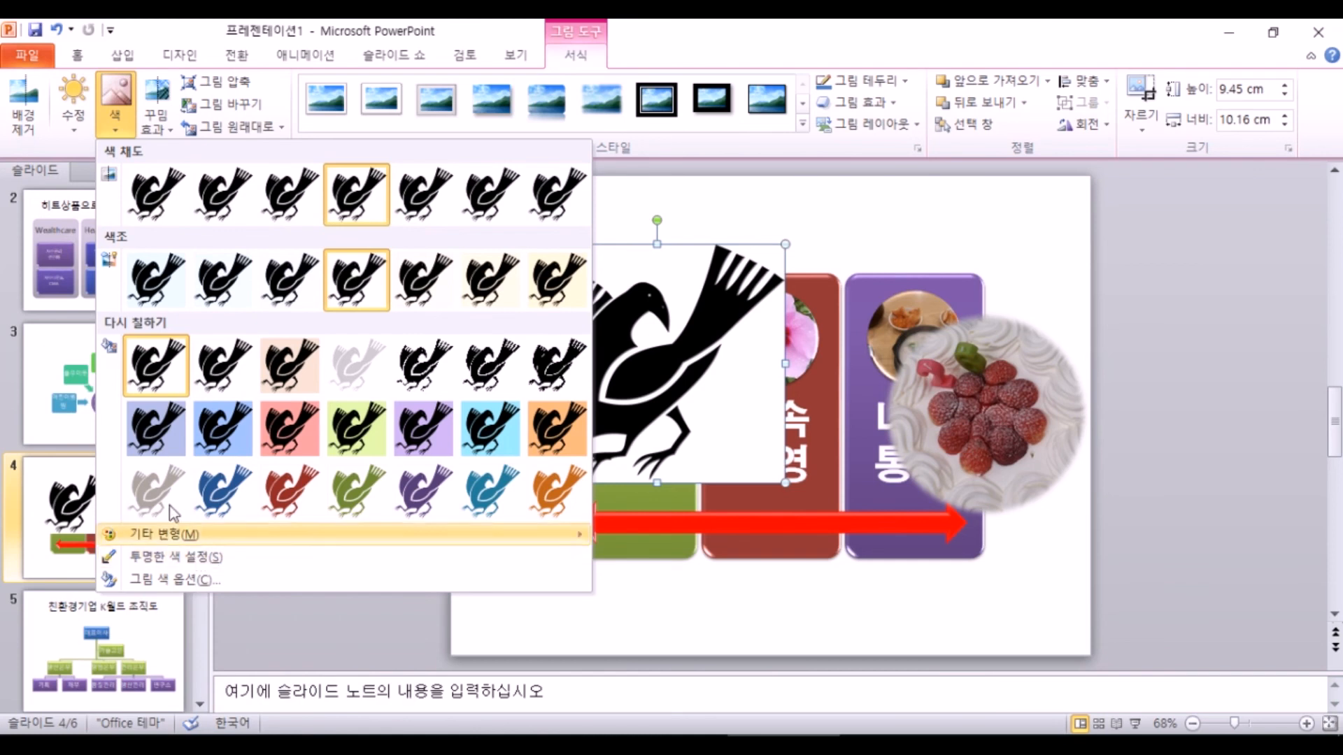
{"action": "left_click", "coordinate": [119, 115]}
{"action": "left_click", "coordinate": [119, 115]}
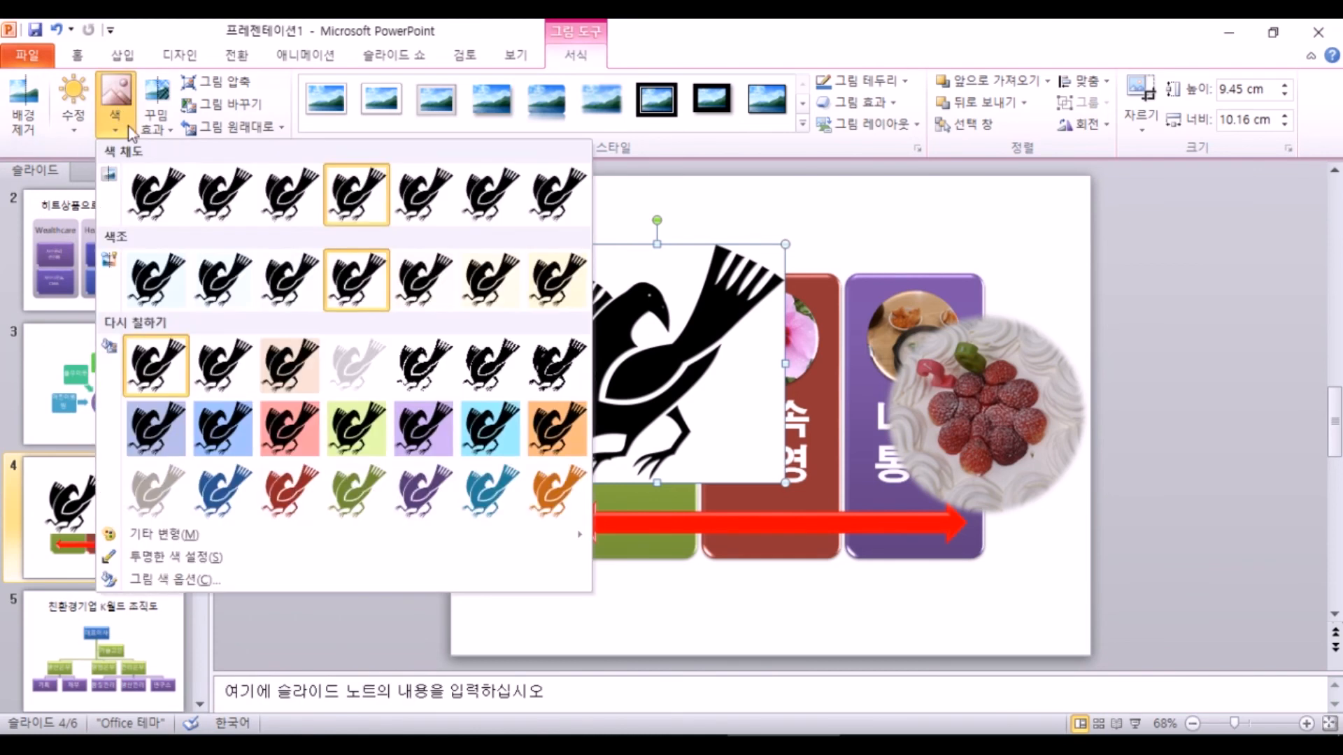
{"action": "left_click", "coordinate": [143, 557]}
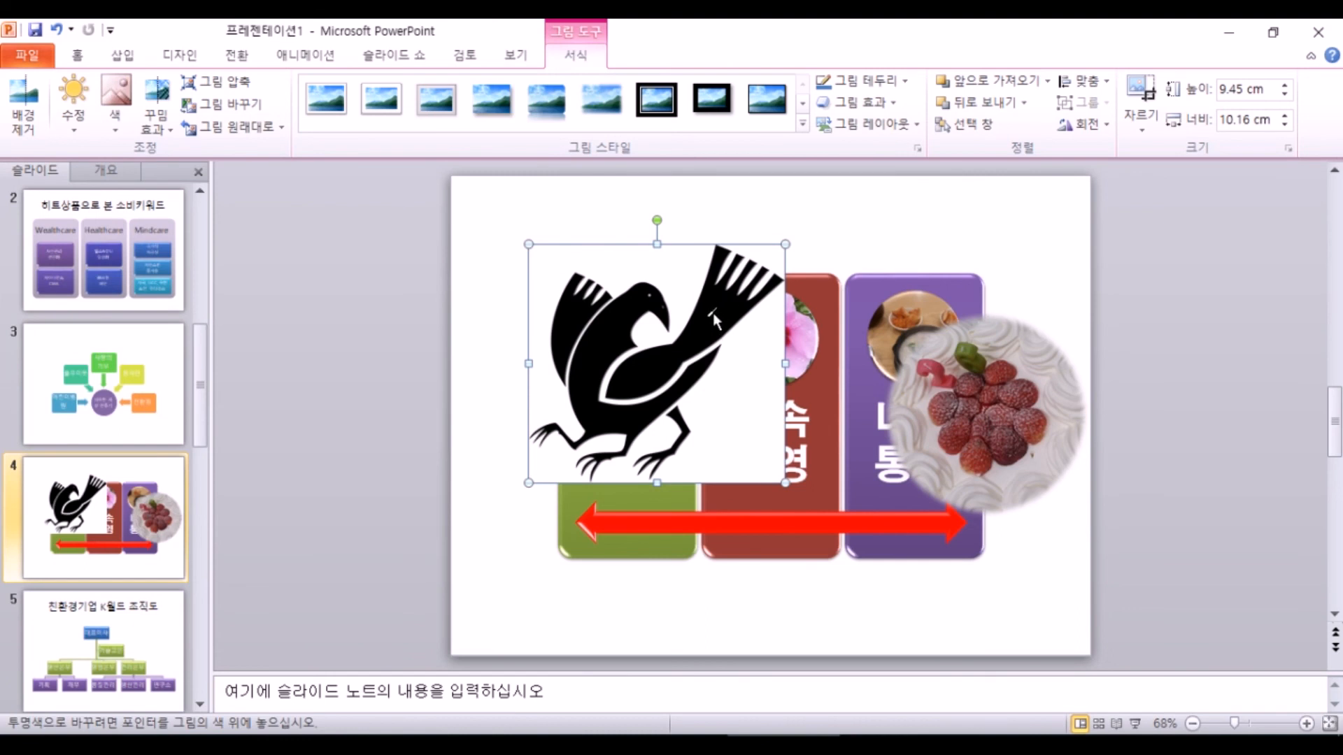
{"action": "left_click", "coordinate": [756, 381]}
{"action": "left_click_drag", "start_coordinate": [629, 328], "coordinate": [828, 392]}
{"action": "left_click_drag", "start_coordinate": [890, 318], "coordinate": [561, 335]}
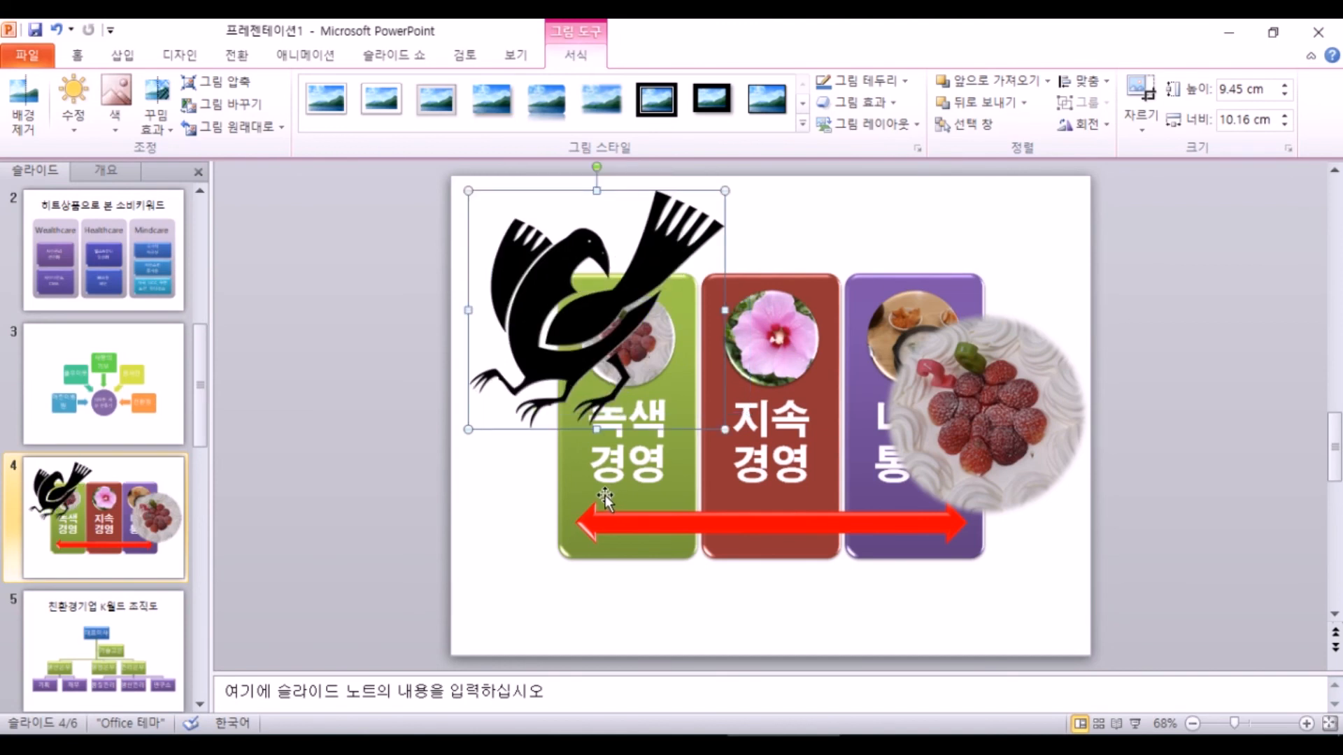
- Move the round raspberry cake picture above the purple panel, try making its cream color transparent, and undo that change
{"action": "left_click_drag", "start_coordinate": [1003, 513], "coordinate": [968, 401]}
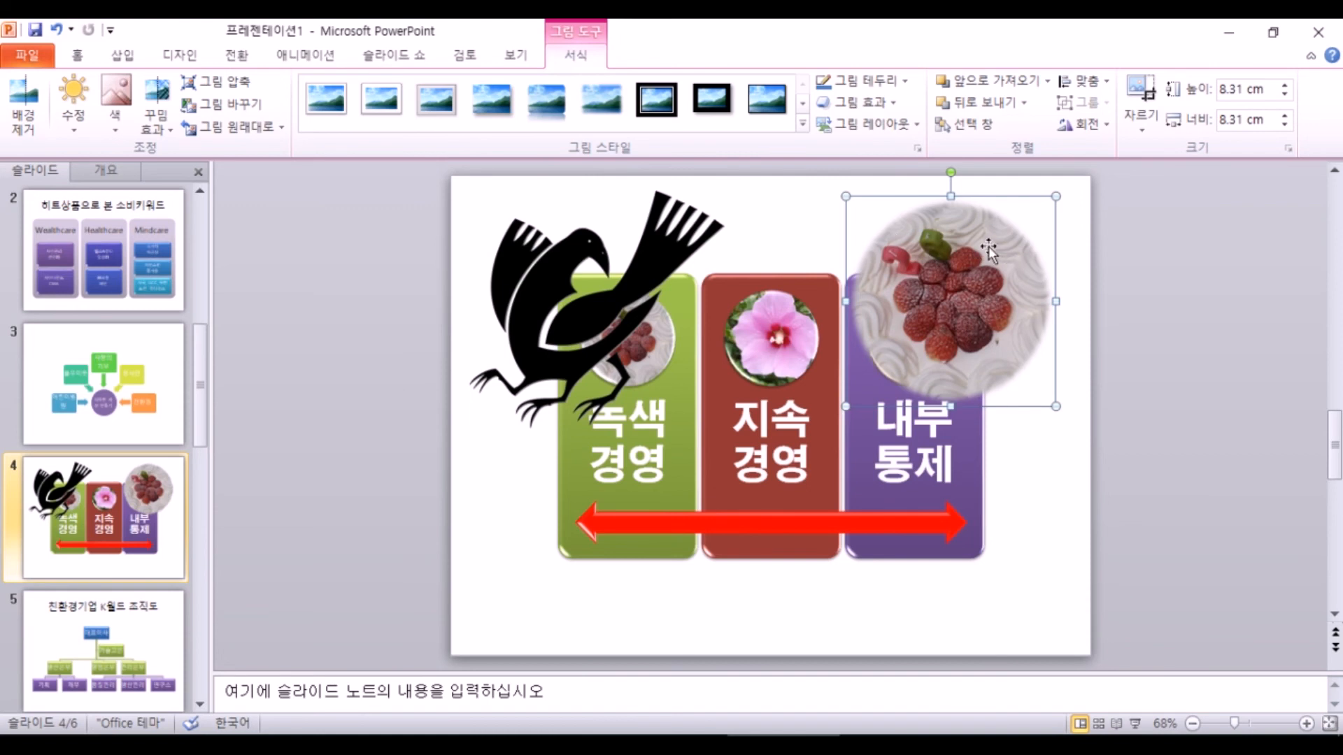
{"action": "left_click", "coordinate": [116, 112]}
{"action": "left_click", "coordinate": [168, 576]}
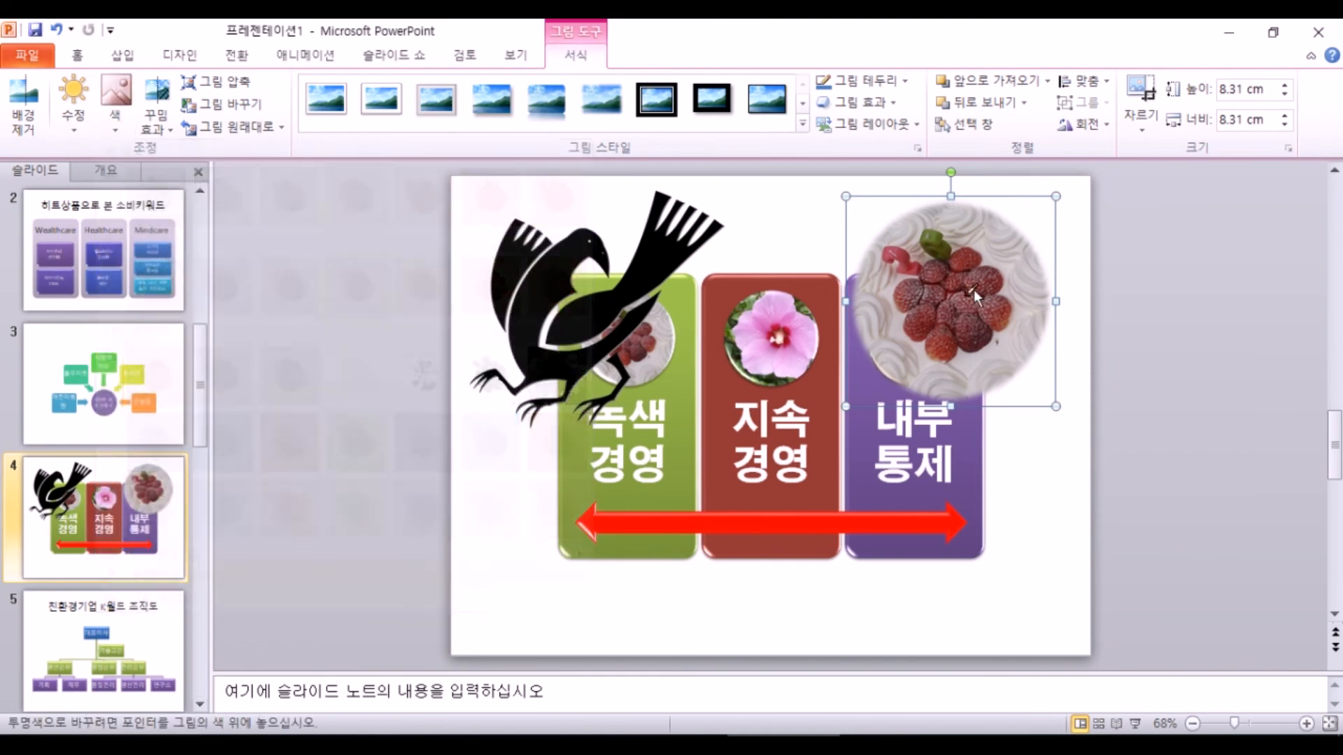
{"action": "left_click", "coordinate": [987, 241]}
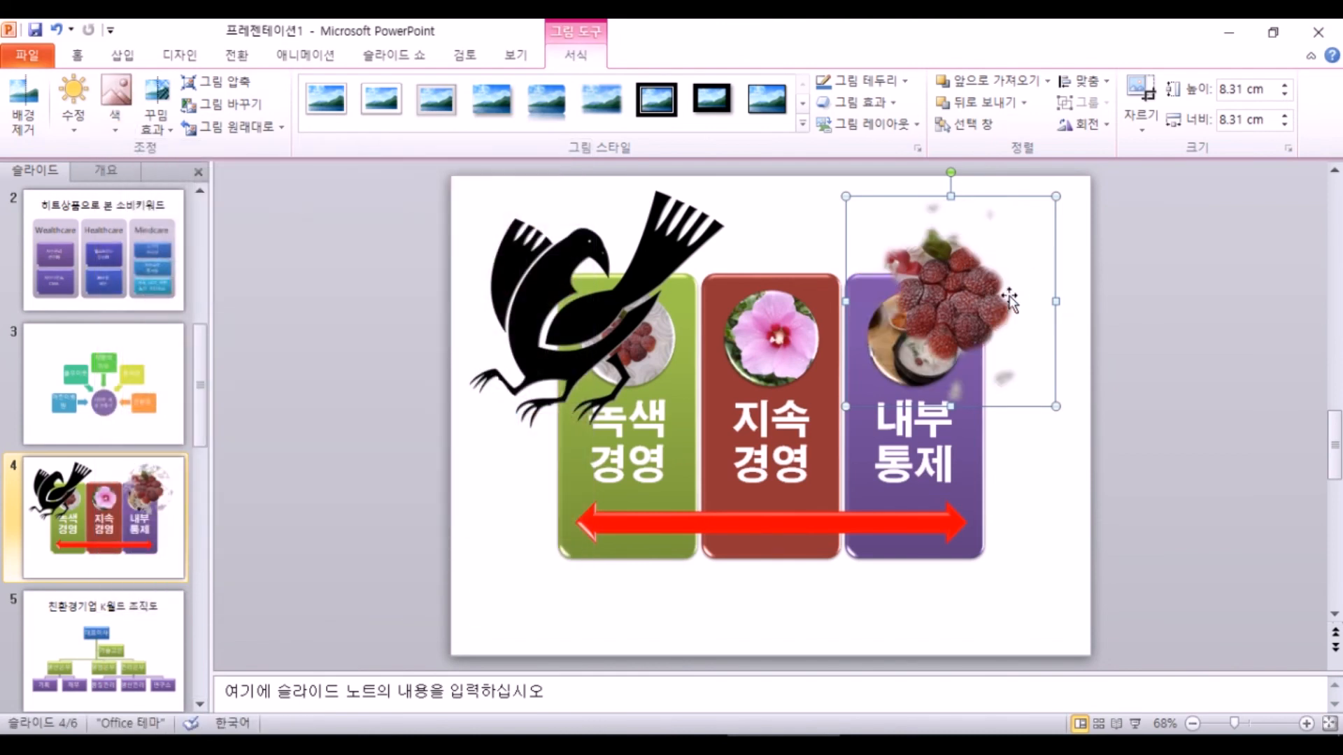
{"action": "key", "text": "ctrl+z"}
{"action": "left_click_drag", "start_coordinate": [1023, 308], "coordinate": [1024, 301]}
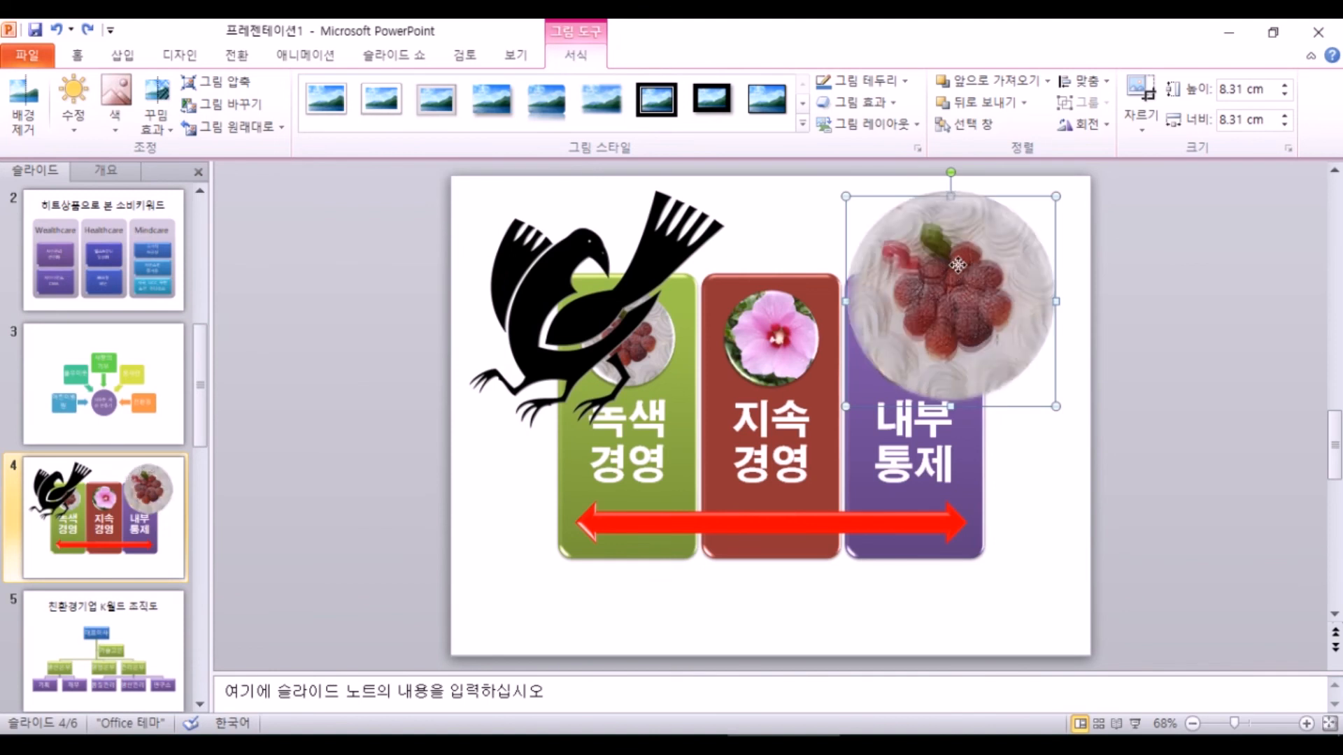
- Apply Remove Background to the raspberry cake picture, keeping only the berries, and delete the picture from slide 4
{"action": "left_click", "coordinate": [28, 112]}
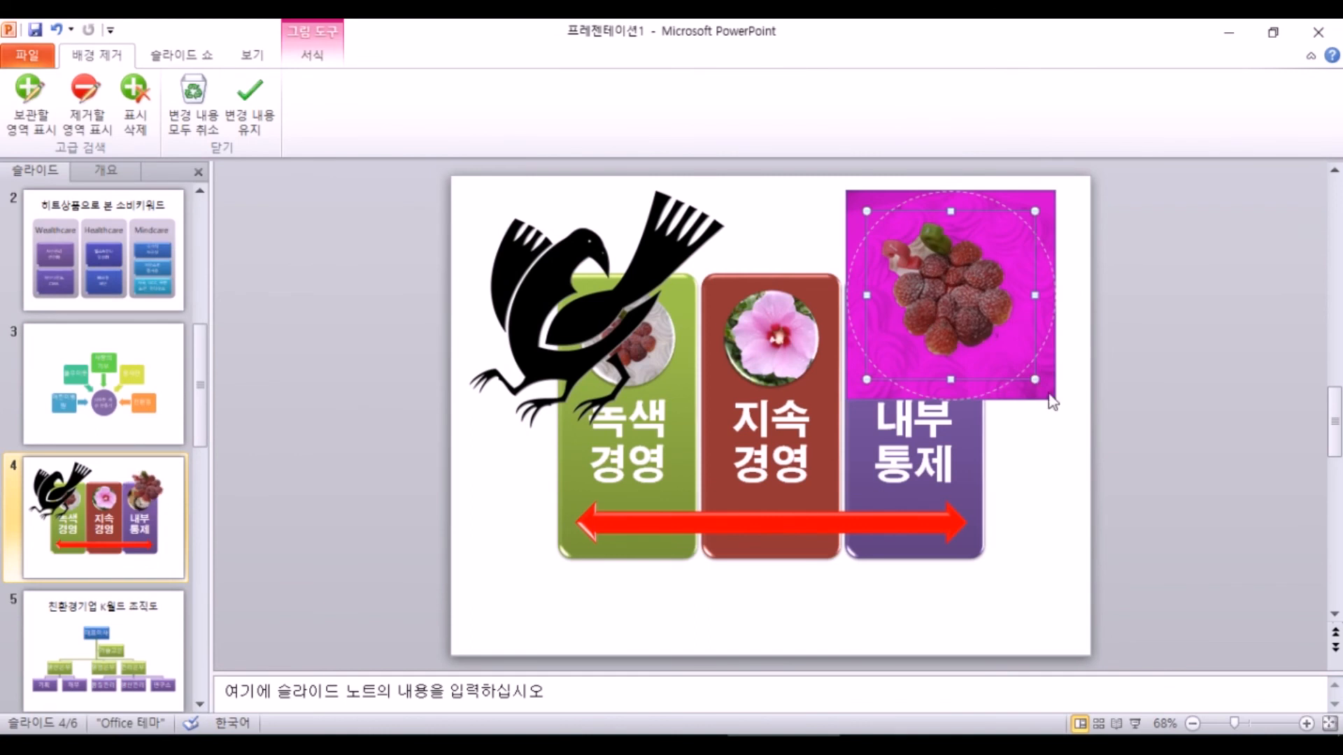
{"action": "left_click", "coordinate": [250, 98]}
{"action": "left_click_drag", "start_coordinate": [1001, 297], "coordinate": [1029, 285]}
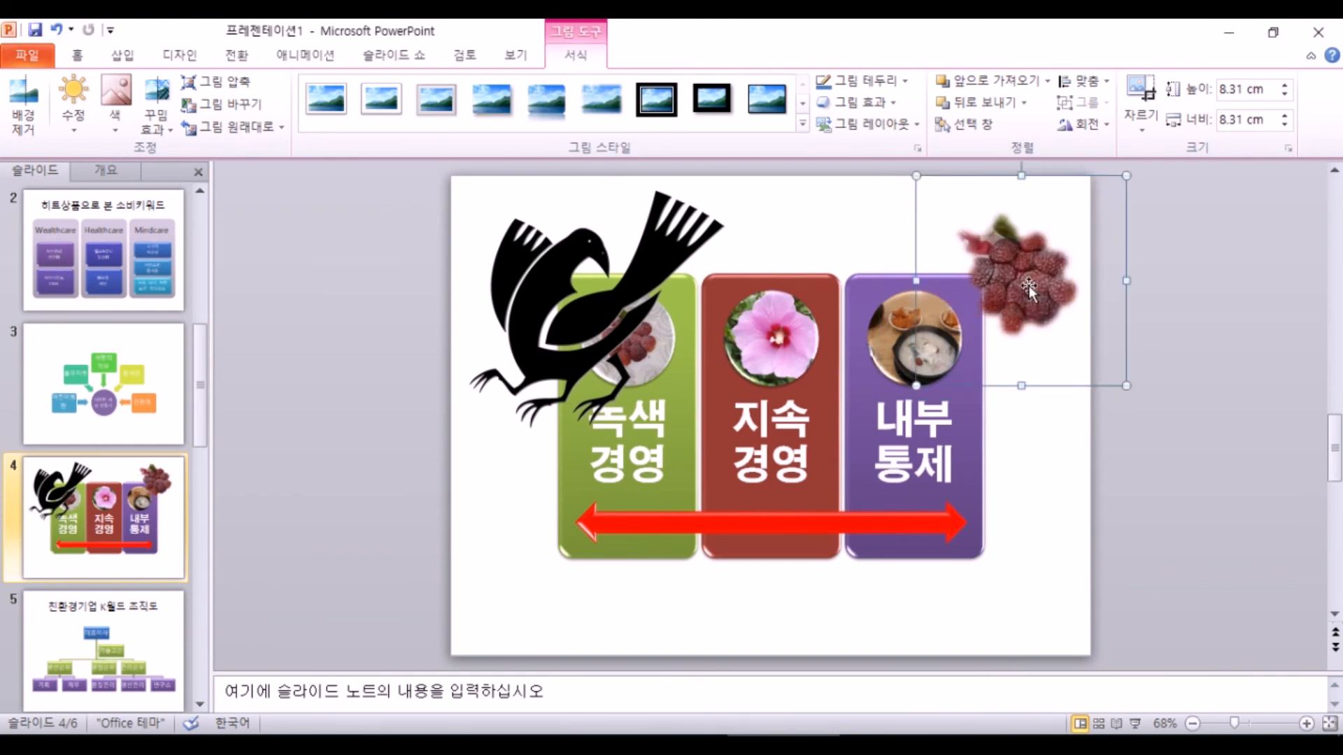
{"action": "key", "text": "Delete"}
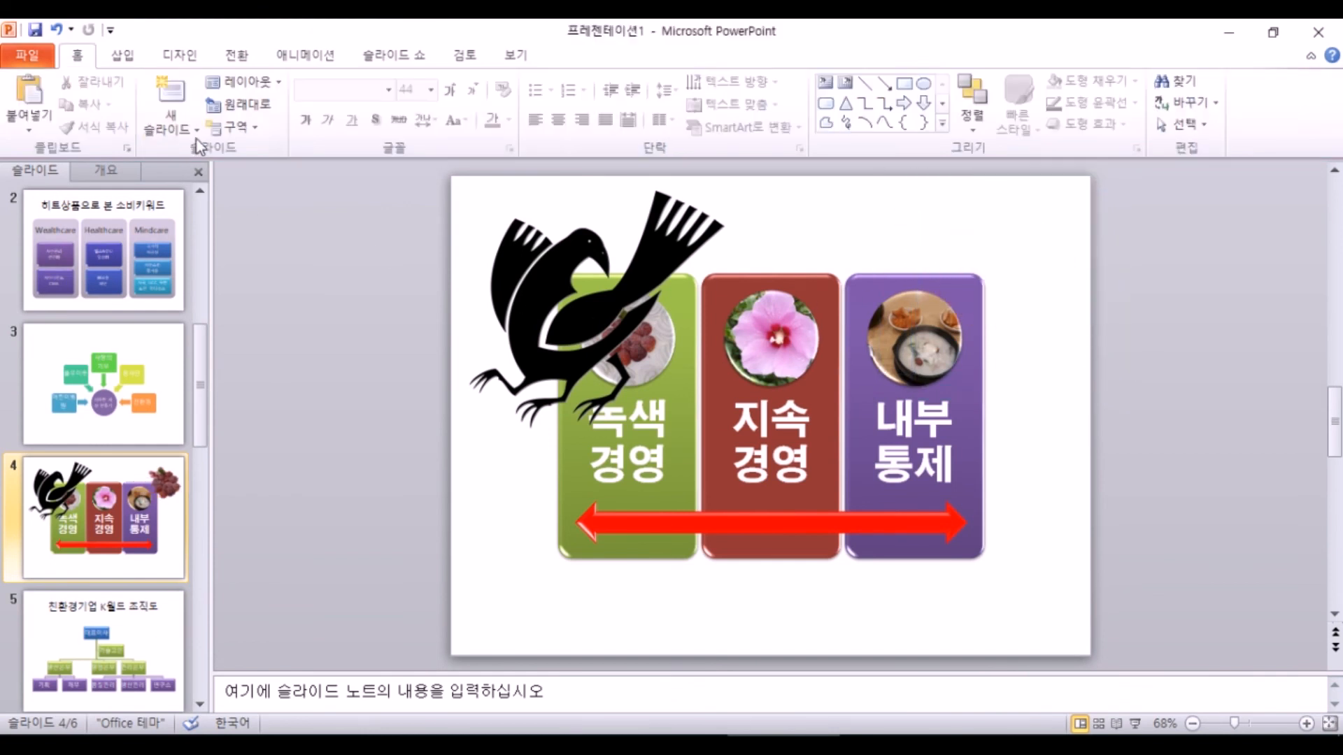
- Insert the ancient mural image from the "삼족오" clip art results, try setting a transparent color on it, and delete it
{"action": "left_click", "coordinate": [122, 55]}
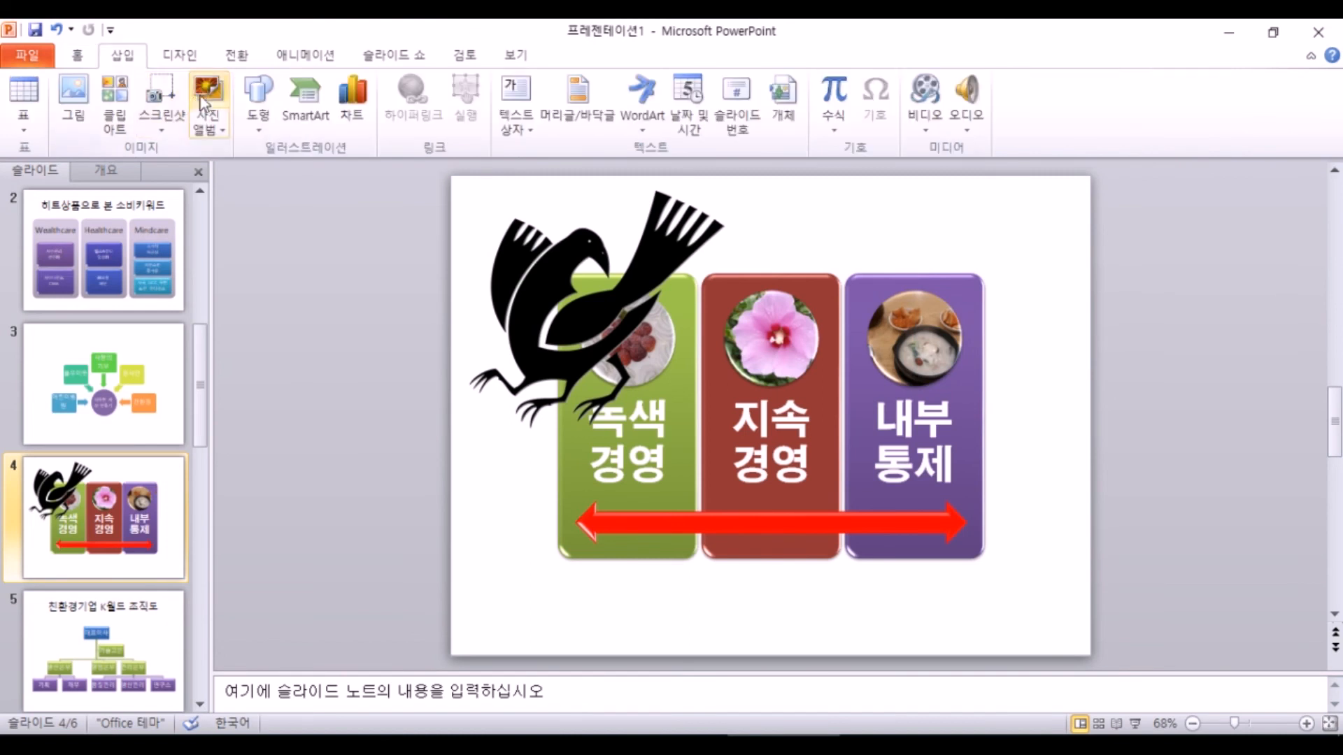
{"action": "left_click", "coordinate": [123, 95]}
{"action": "left_click", "coordinate": [1148, 558]}
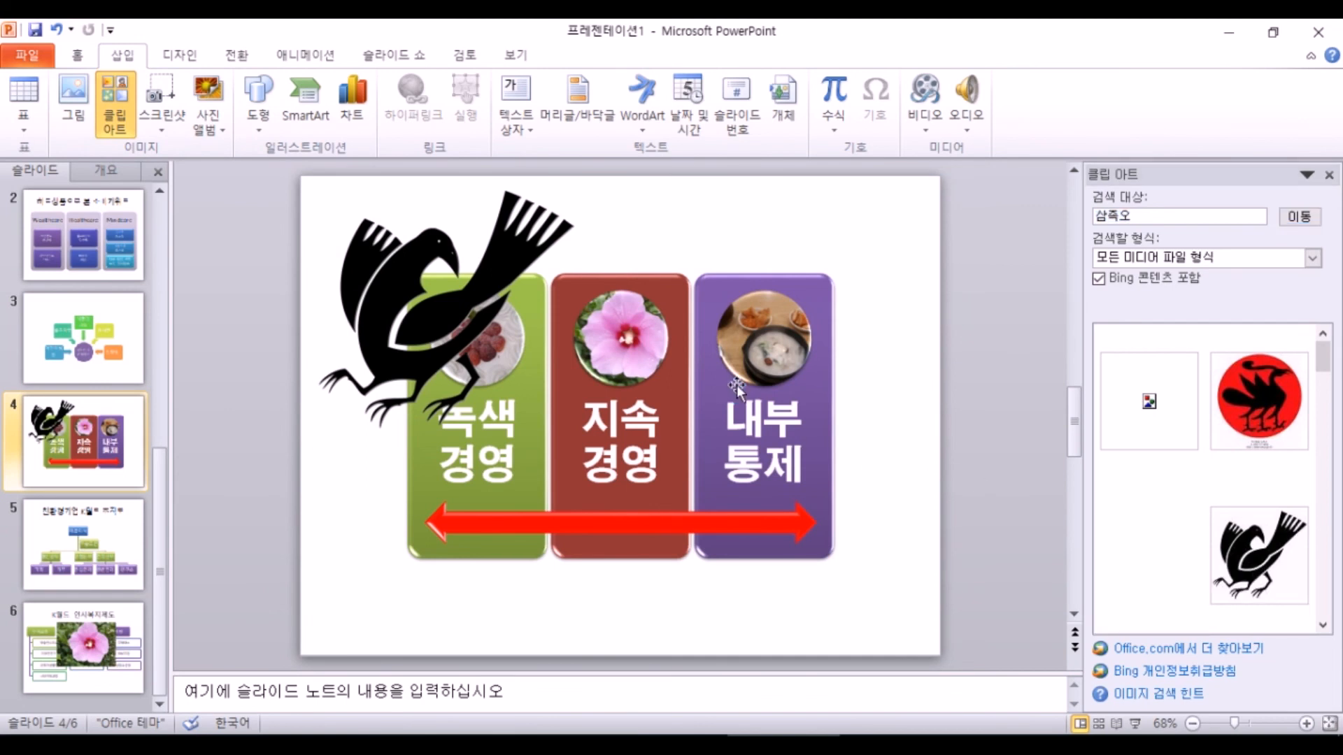
{"action": "left_click_drag", "start_coordinate": [717, 456], "coordinate": [945, 552]}
{"action": "left_click_drag", "start_coordinate": [839, 489], "coordinate": [799, 336]}
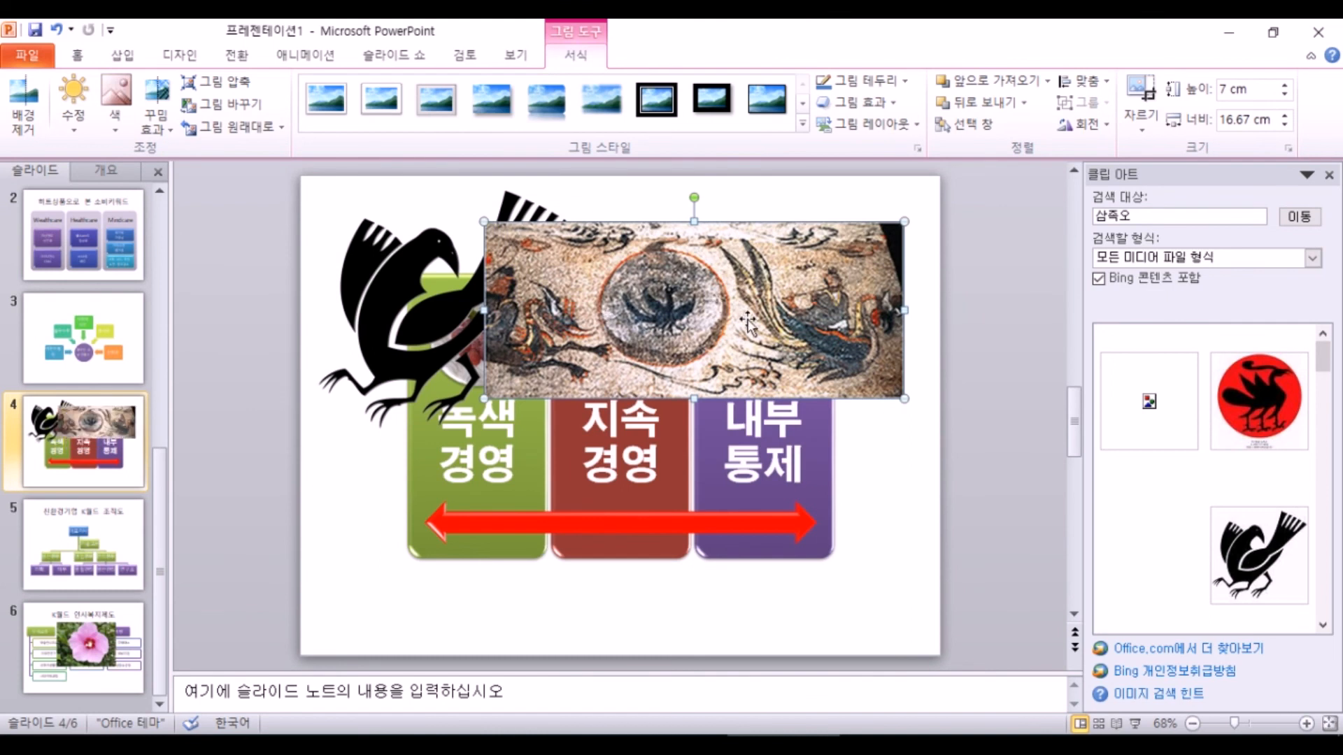
{"action": "left_click", "coordinate": [115, 112]}
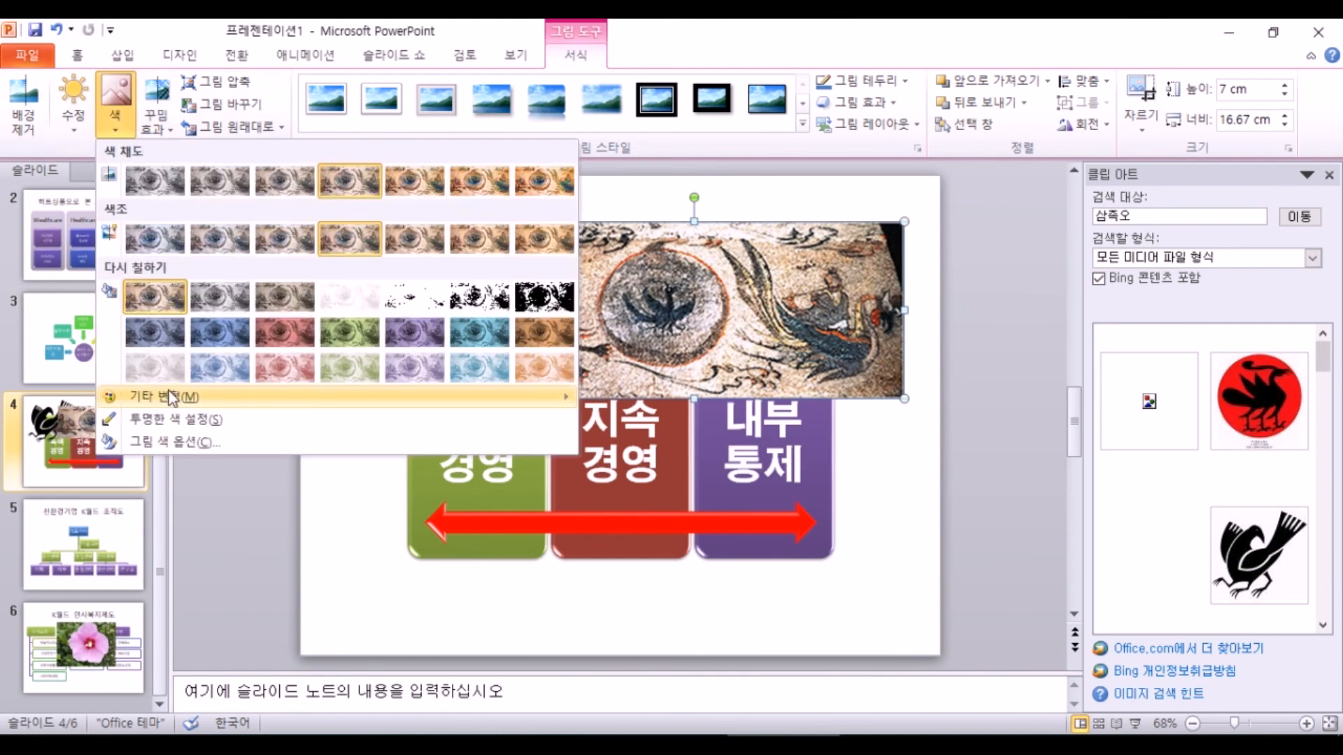
{"action": "left_click", "coordinate": [179, 420]}
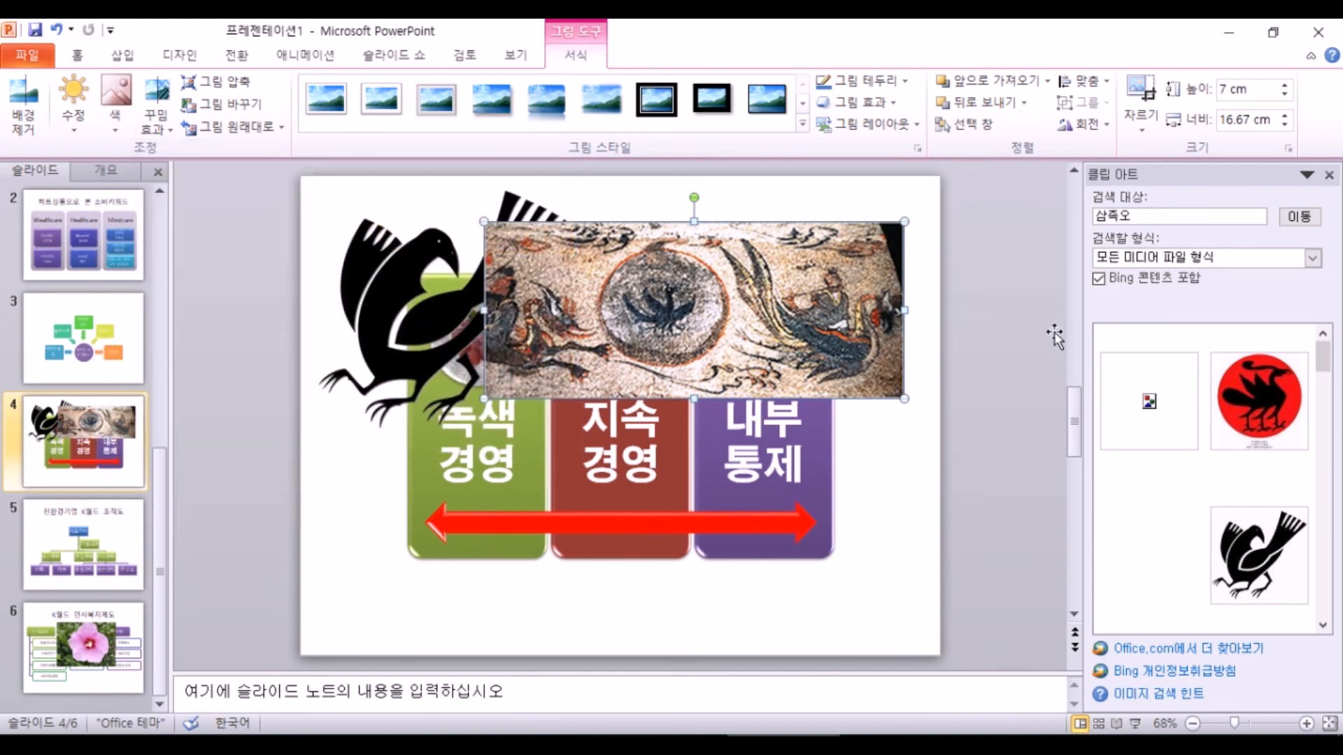
{"action": "key", "text": "Delete"}
- Insert the black-and-white circular dragon emblem from the clip art results and move it over the purple panel
{"action": "scroll", "coordinate": [1301, 424], "scroll_direction": "down", "scroll_amount": 4}
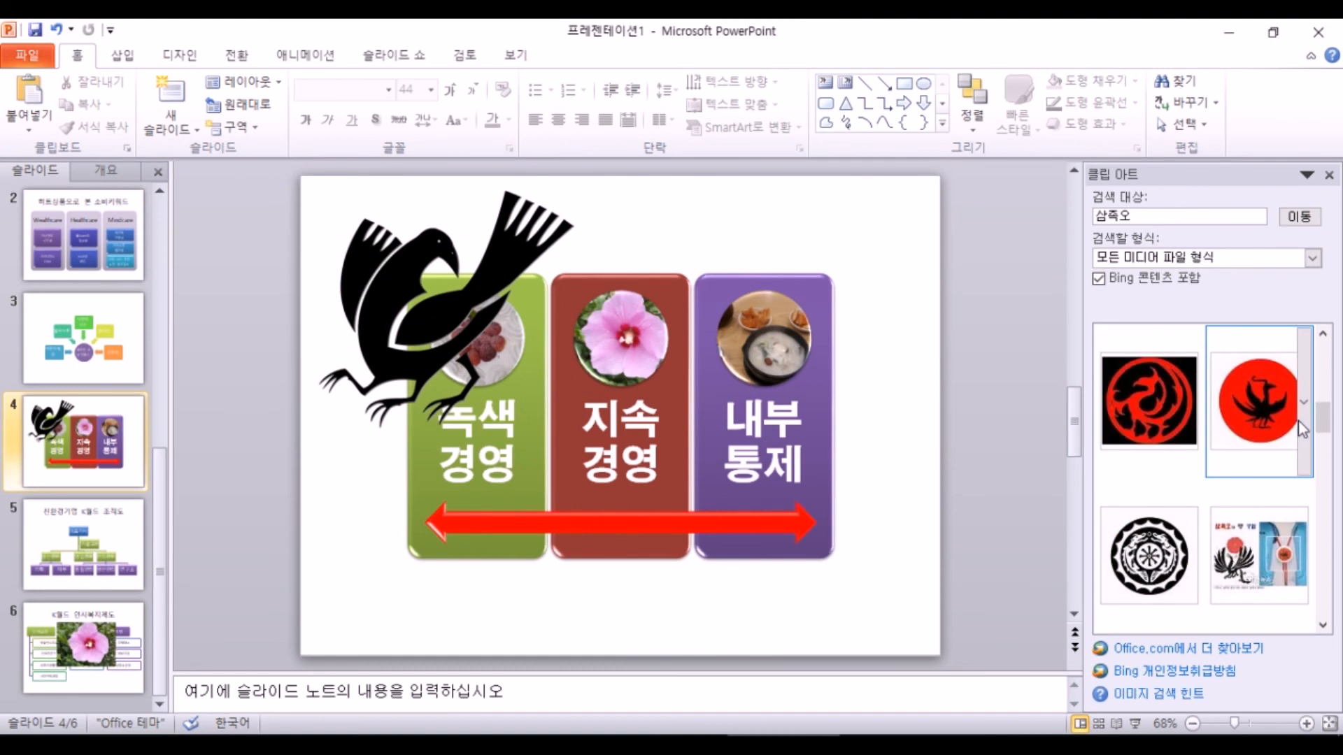
{"action": "left_click", "coordinate": [1154, 547]}
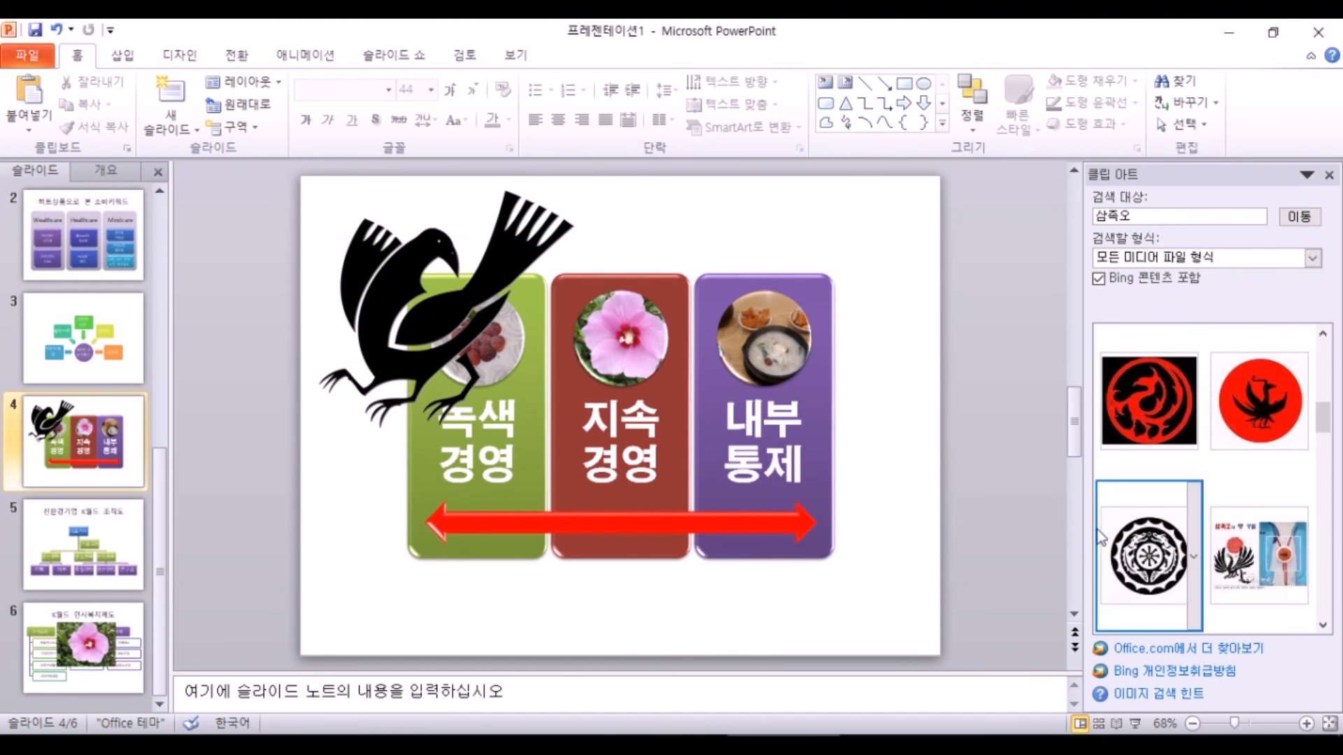
{"action": "left_click_drag", "start_coordinate": [694, 283], "coordinate": [817, 270]}
{"action": "left_click_drag", "start_coordinate": [985, 162], "coordinate": [838, 310]}
{"action": "left_click_drag", "start_coordinate": [682, 476], "coordinate": [832, 343]}
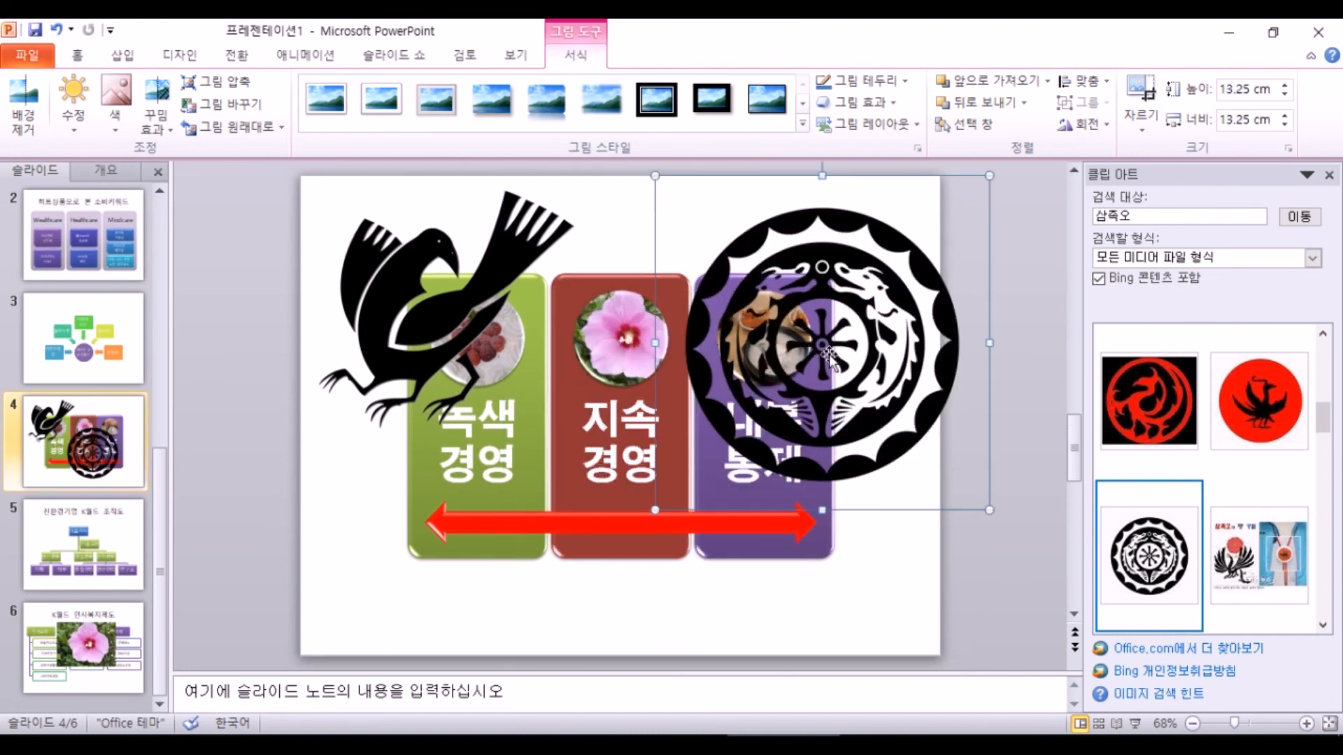
- Replace the dragon emblem and the crow with the round gold scales clip art, resized to 15.02 cm over the purple panel
{"action": "scroll", "coordinate": [1291, 539], "scroll_direction": "down", "scroll_amount": 2}
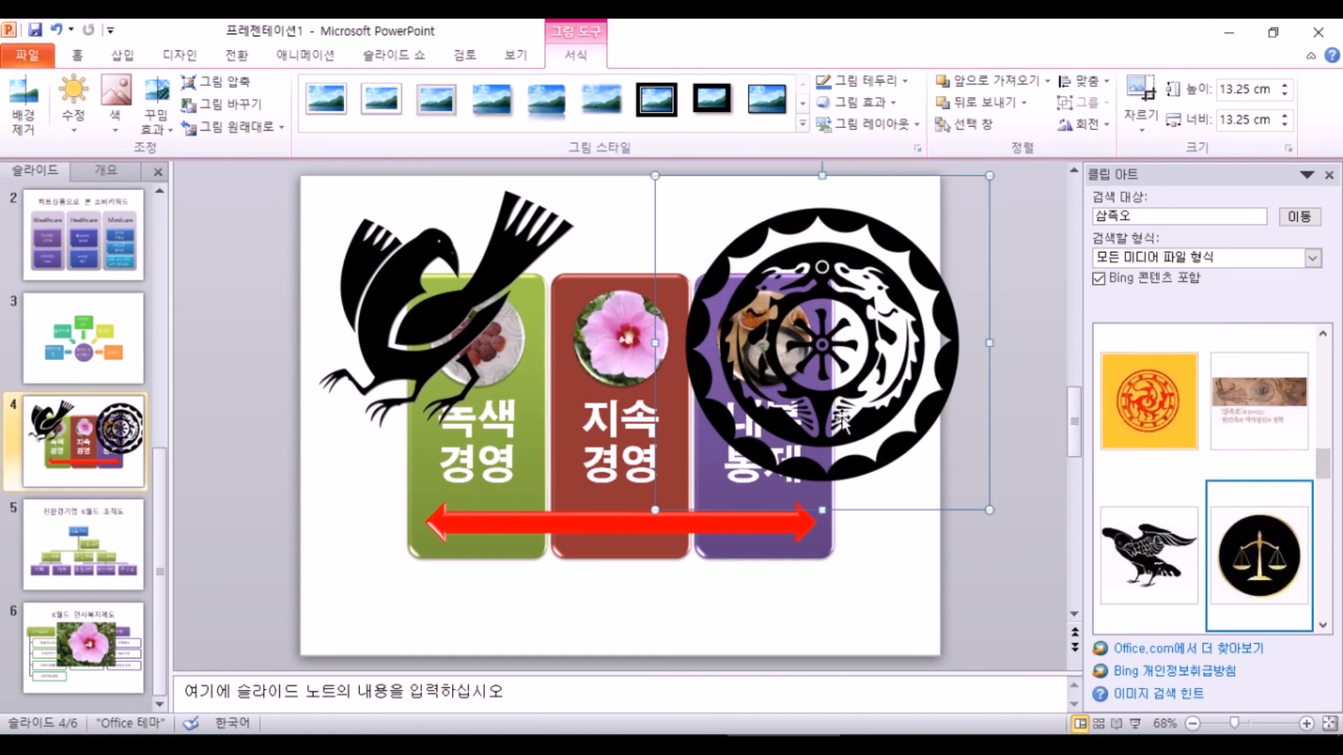
{"action": "left_click", "coordinate": [942, 374]}
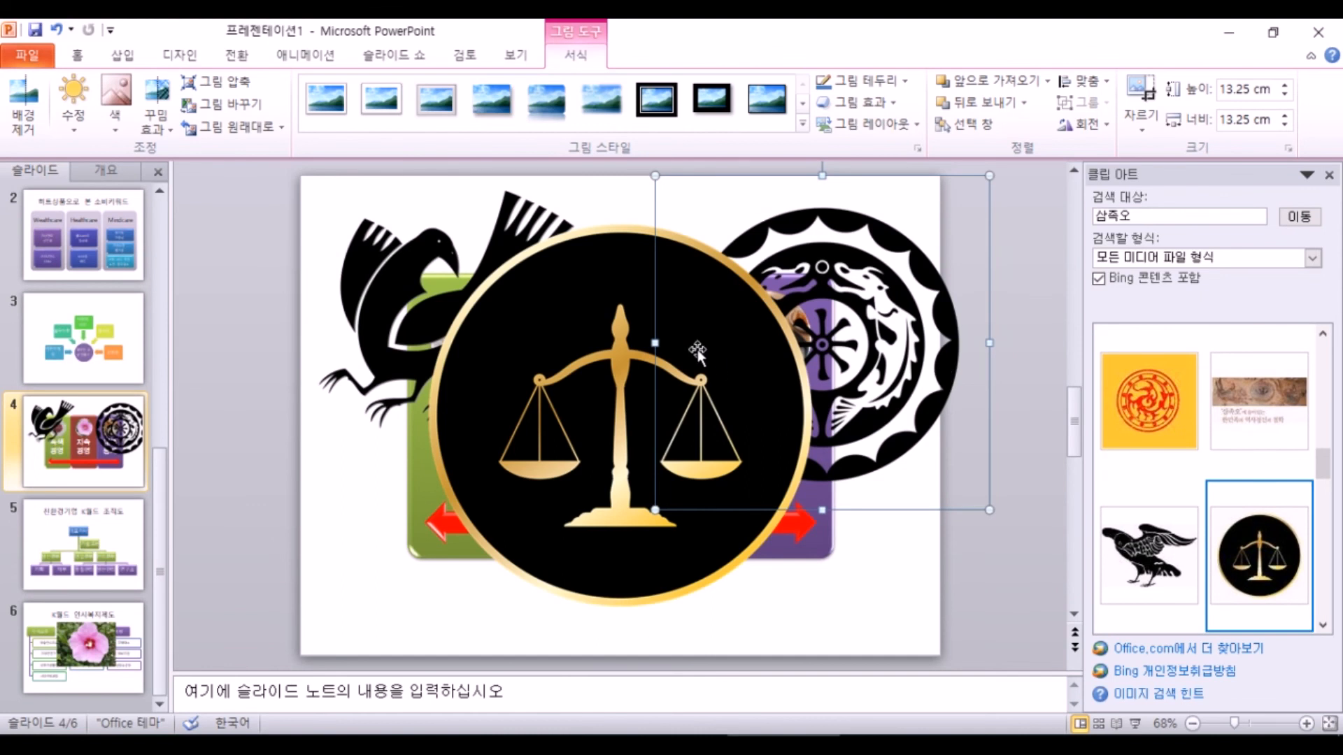
{"action": "key", "text": "Delete"}
{"action": "left_click_drag", "start_coordinate": [648, 284], "coordinate": [815, 256]}
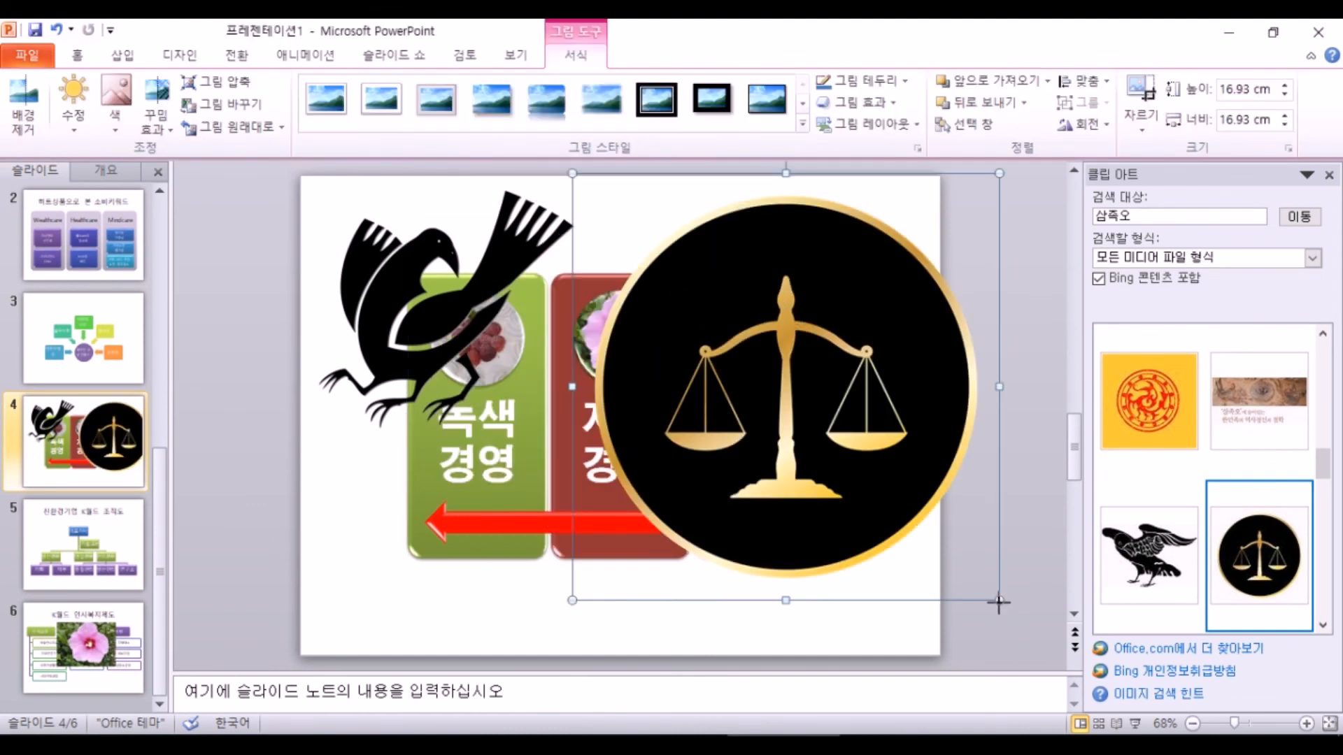
{"action": "left_click_drag", "start_coordinate": [999, 600], "coordinate": [950, 551]}
{"action": "left_click", "coordinate": [454, 322]}
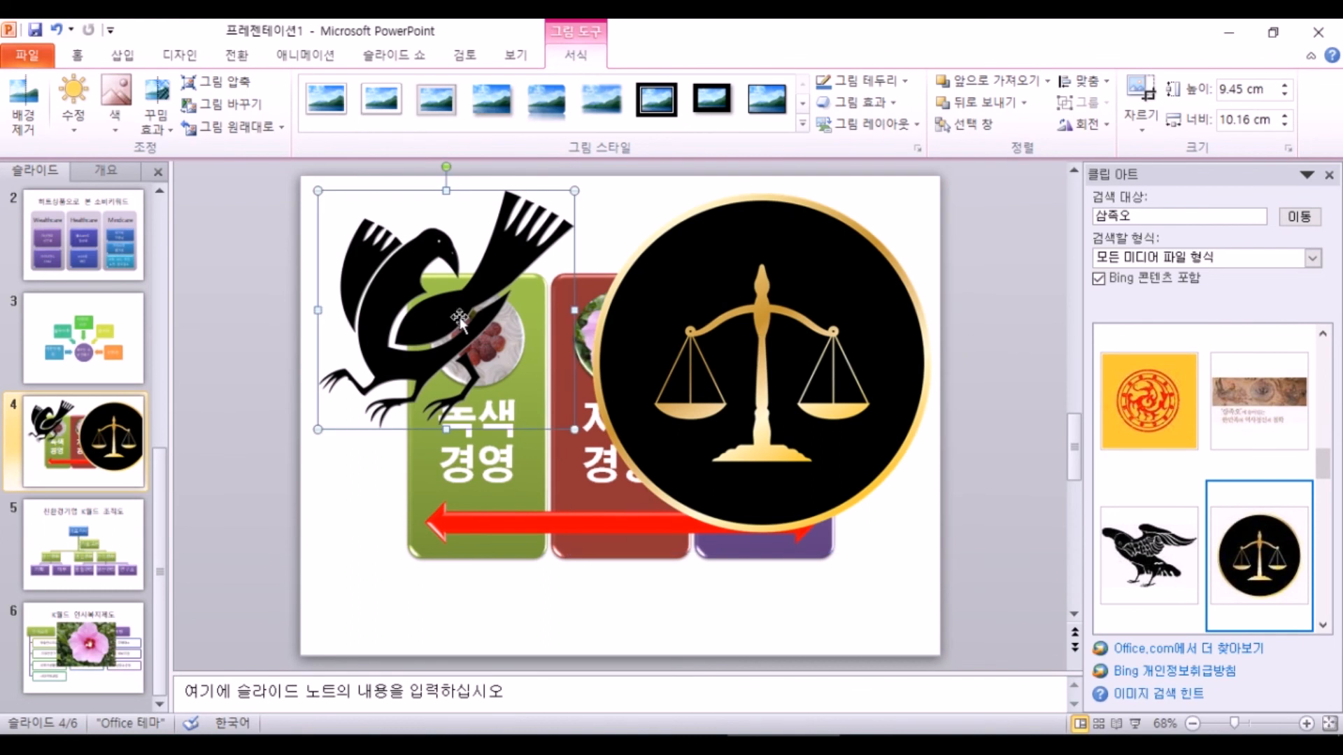
{"action": "key", "text": "Delete"}
- Make the gold scales picture's black background transparent, then shrink it to 10.29 cm and move it over the green panel
{"action": "left_click", "coordinate": [702, 286]}
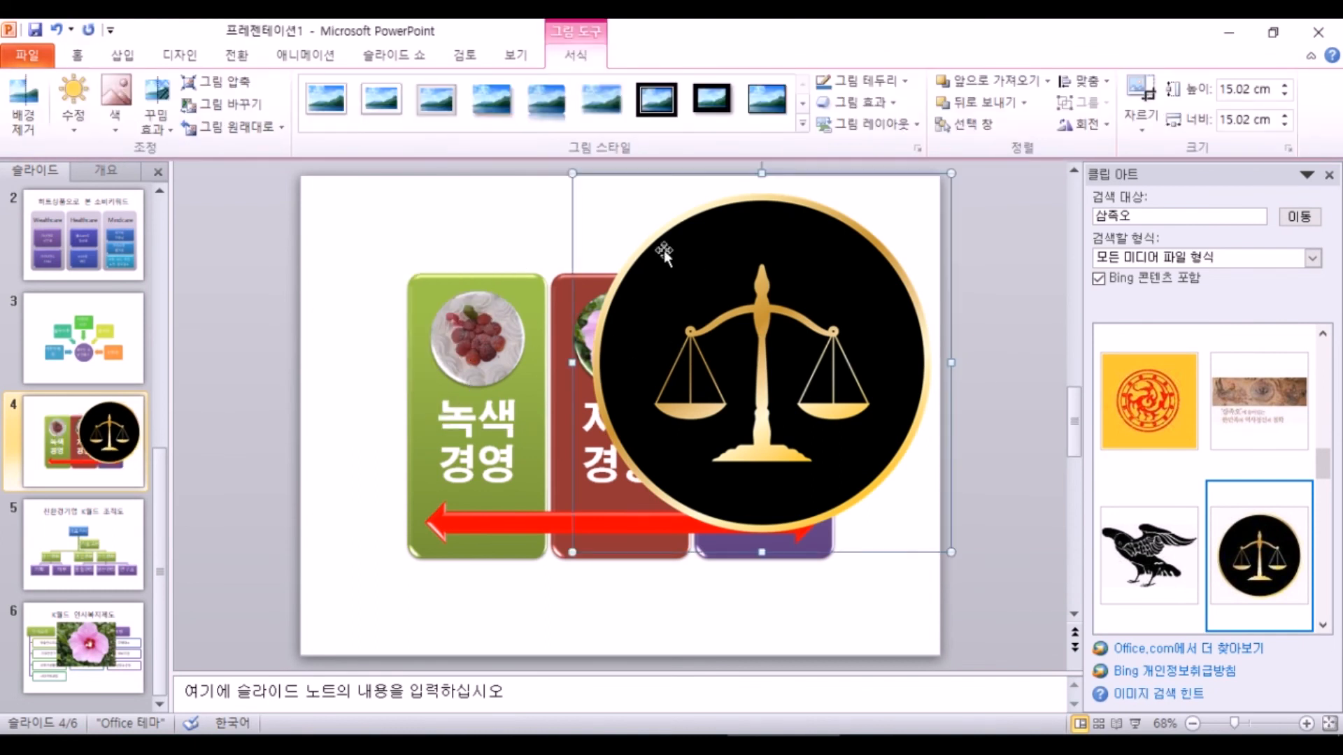
{"action": "left_click", "coordinate": [119, 122]}
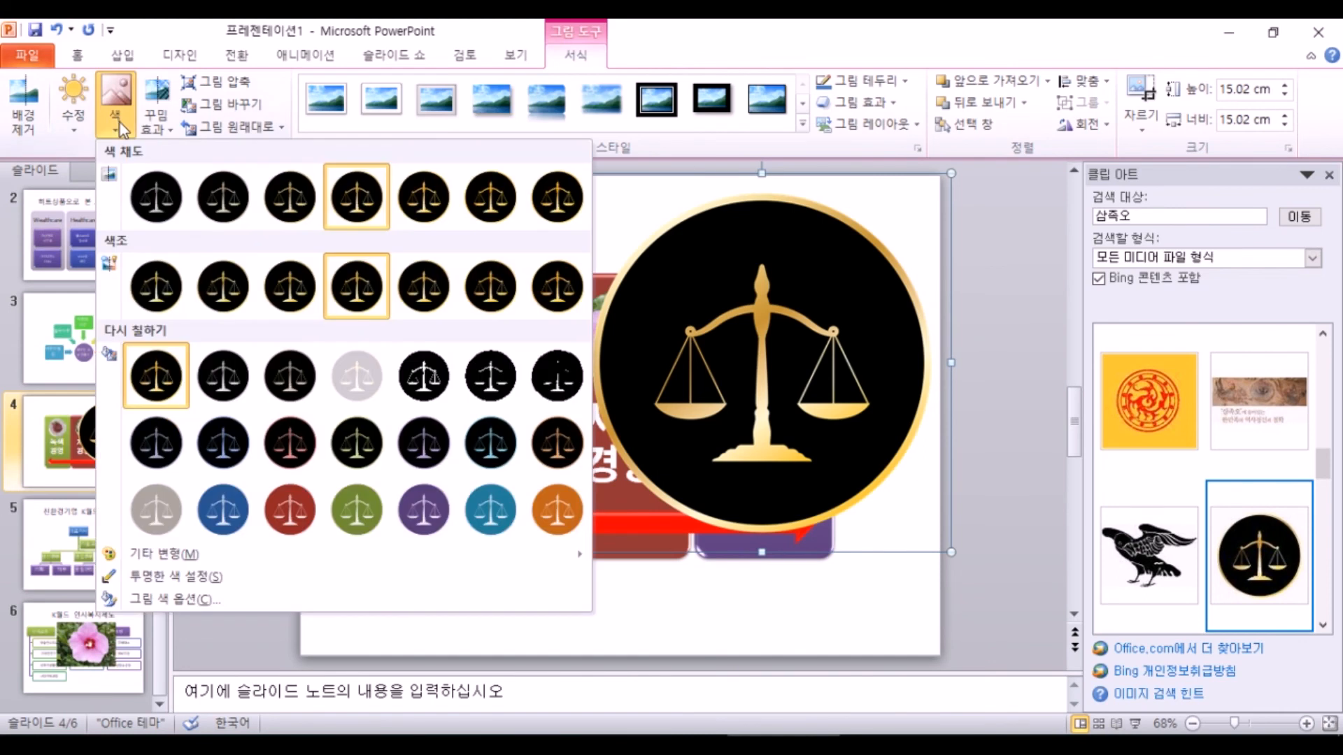
{"action": "left_click", "coordinate": [187, 578]}
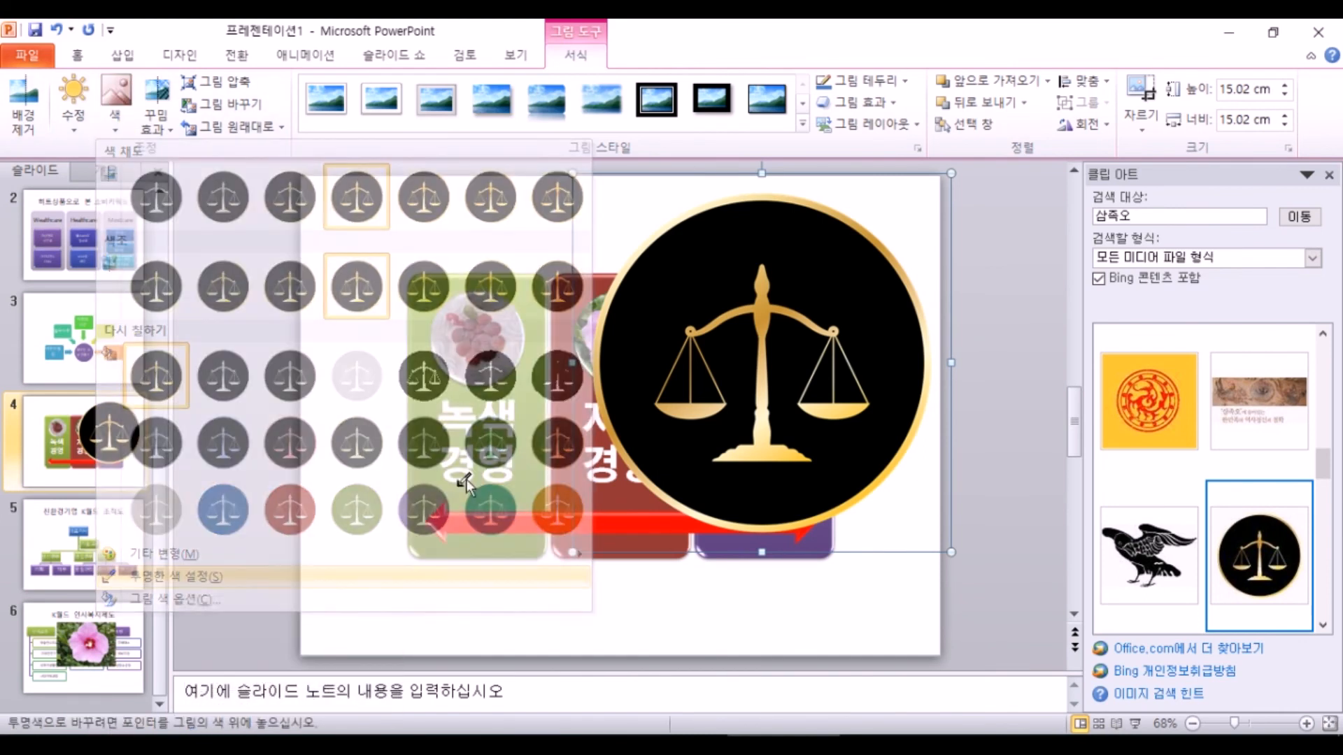
{"action": "left_click", "coordinate": [847, 266]}
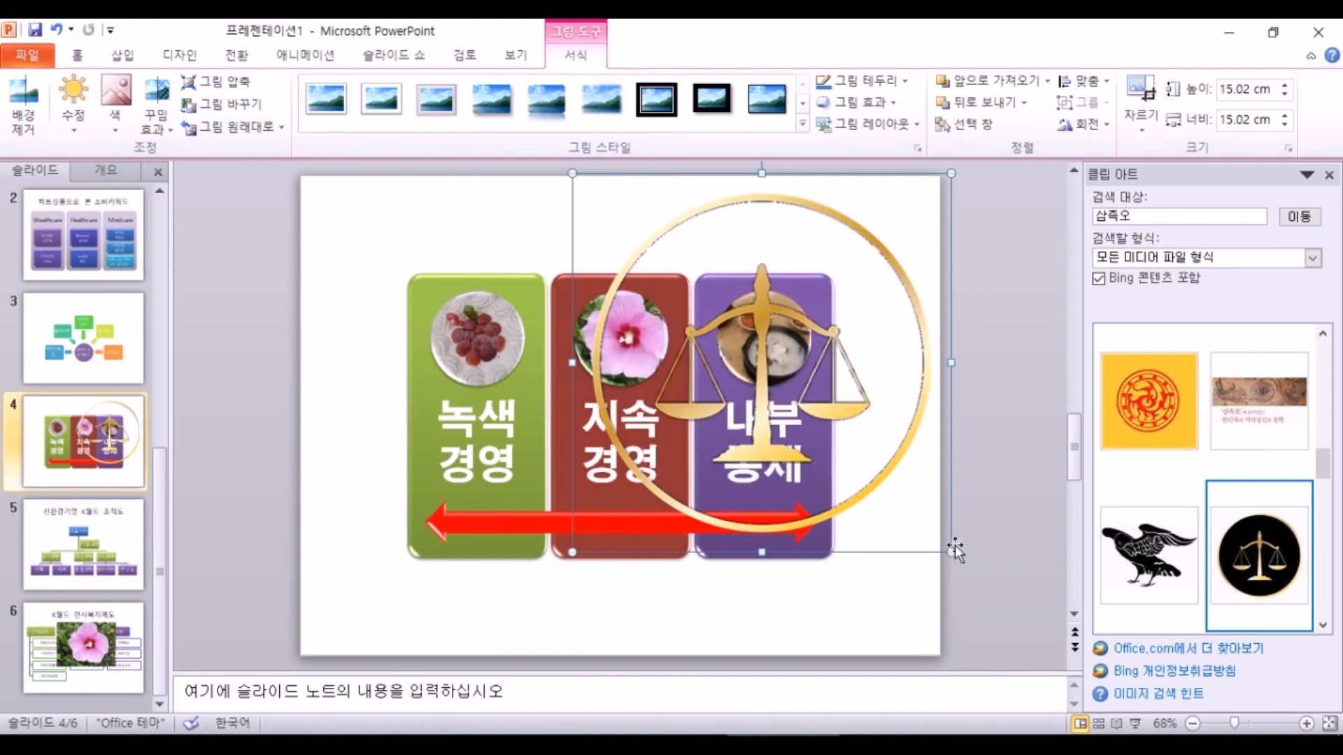
{"action": "left_click_drag", "start_coordinate": [950, 547], "coordinate": [832, 433]}
{"action": "left_click_drag", "start_coordinate": [732, 284], "coordinate": [440, 275]}
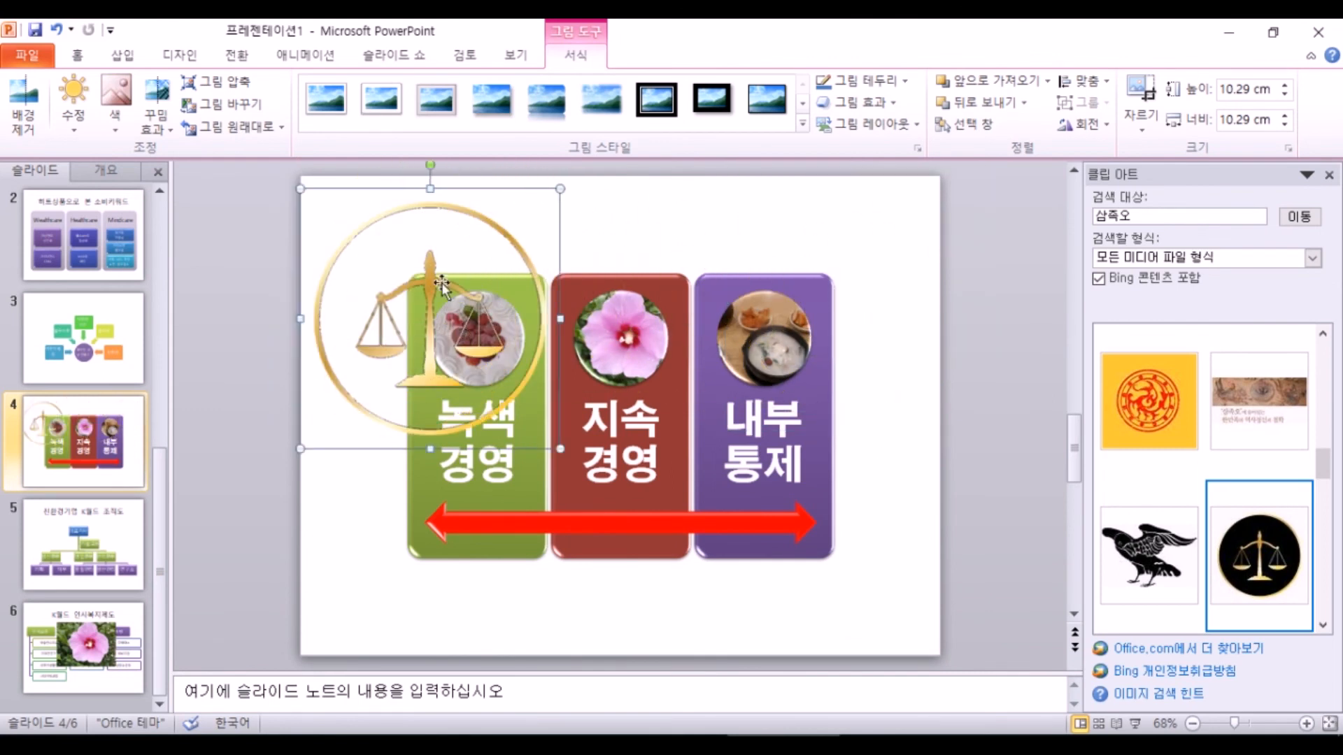
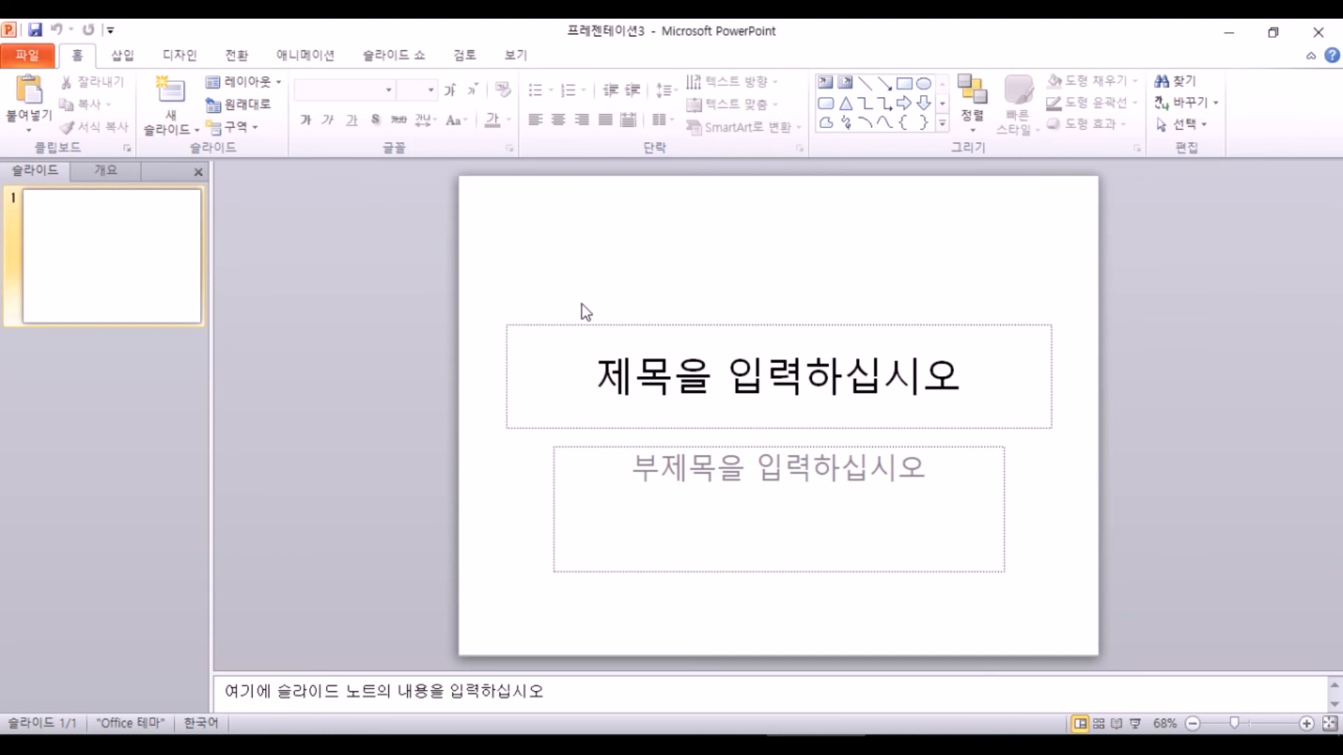
- Add a new slide with the blank layout (빈 화면) after the title slide
{"action": "left_click", "coordinate": [184, 129]}
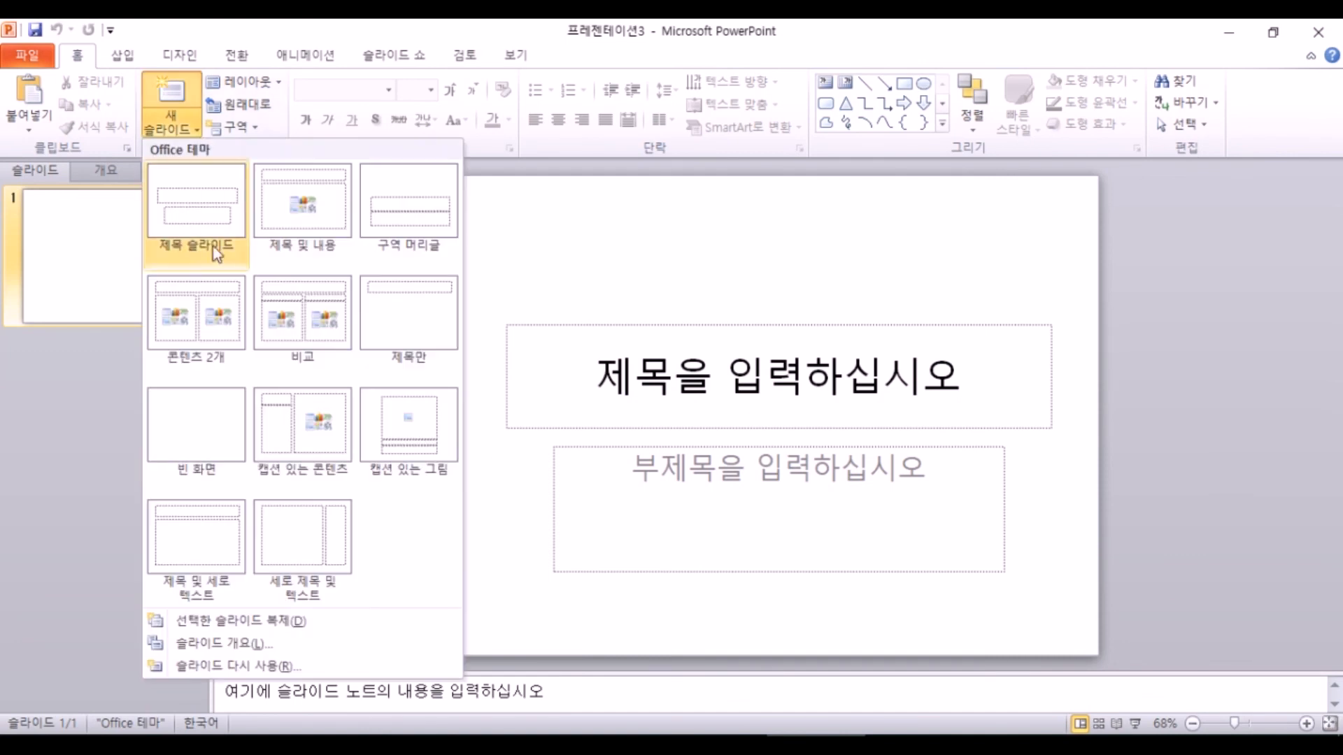
{"action": "left_click", "coordinate": [198, 400]}
{"action": "left_click_drag", "start_coordinate": [497, 247], "coordinate": [929, 585]}
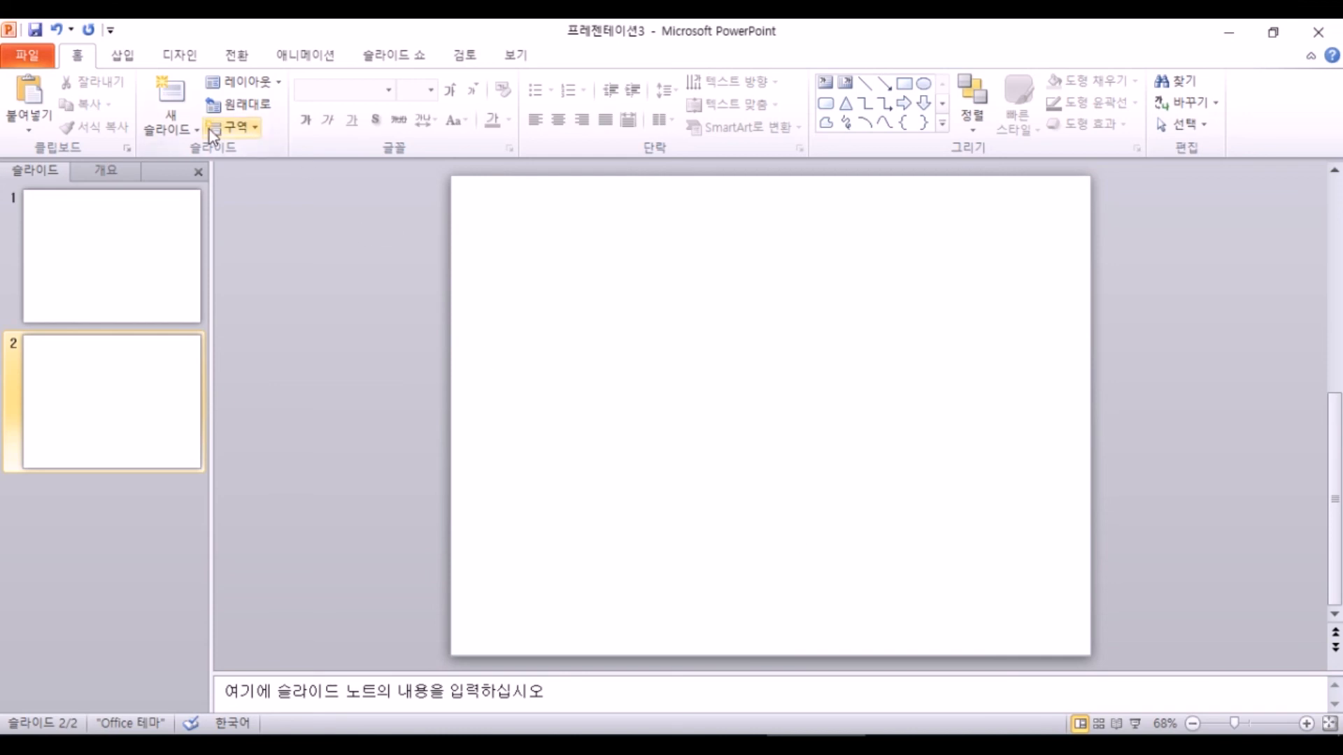
- Add a title-only slide (제목만) and title it "사례: 착한 농부의 유기농 배추"
{"action": "left_click", "coordinate": [186, 132]}
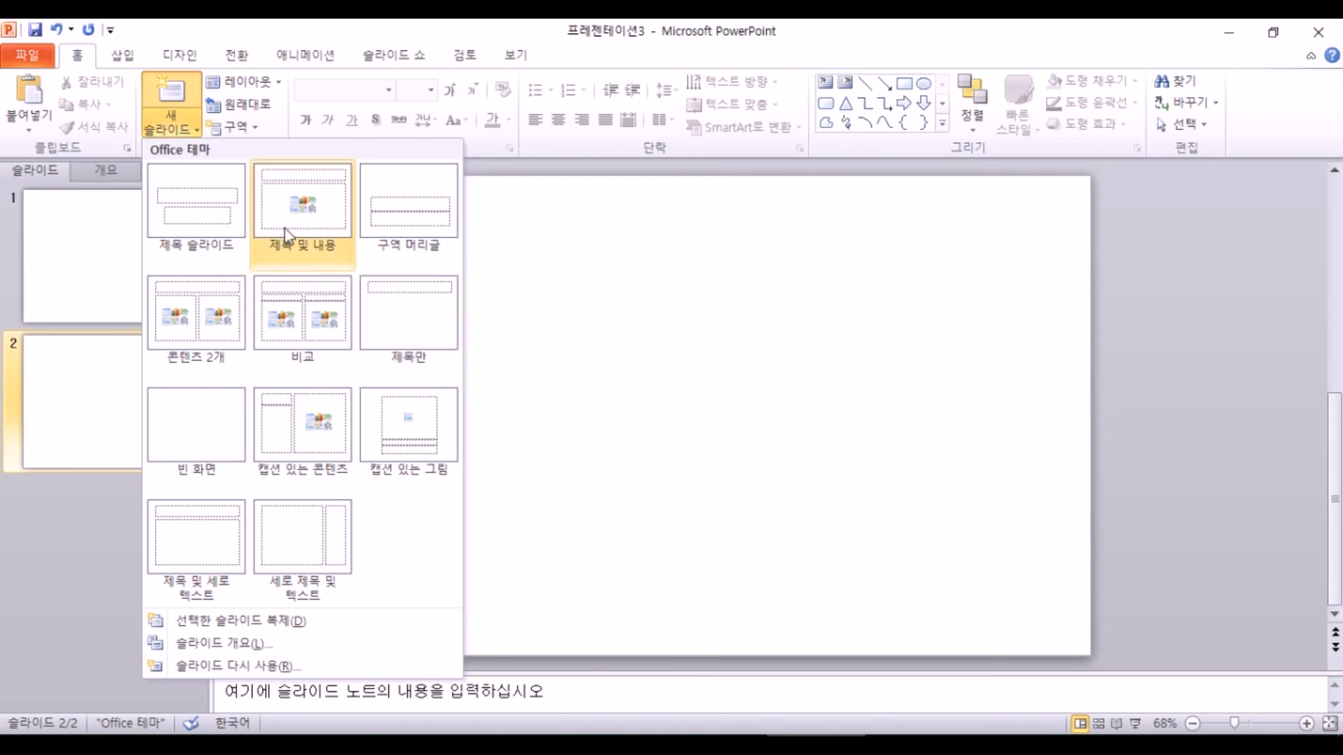
{"action": "left_click", "coordinate": [392, 304]}
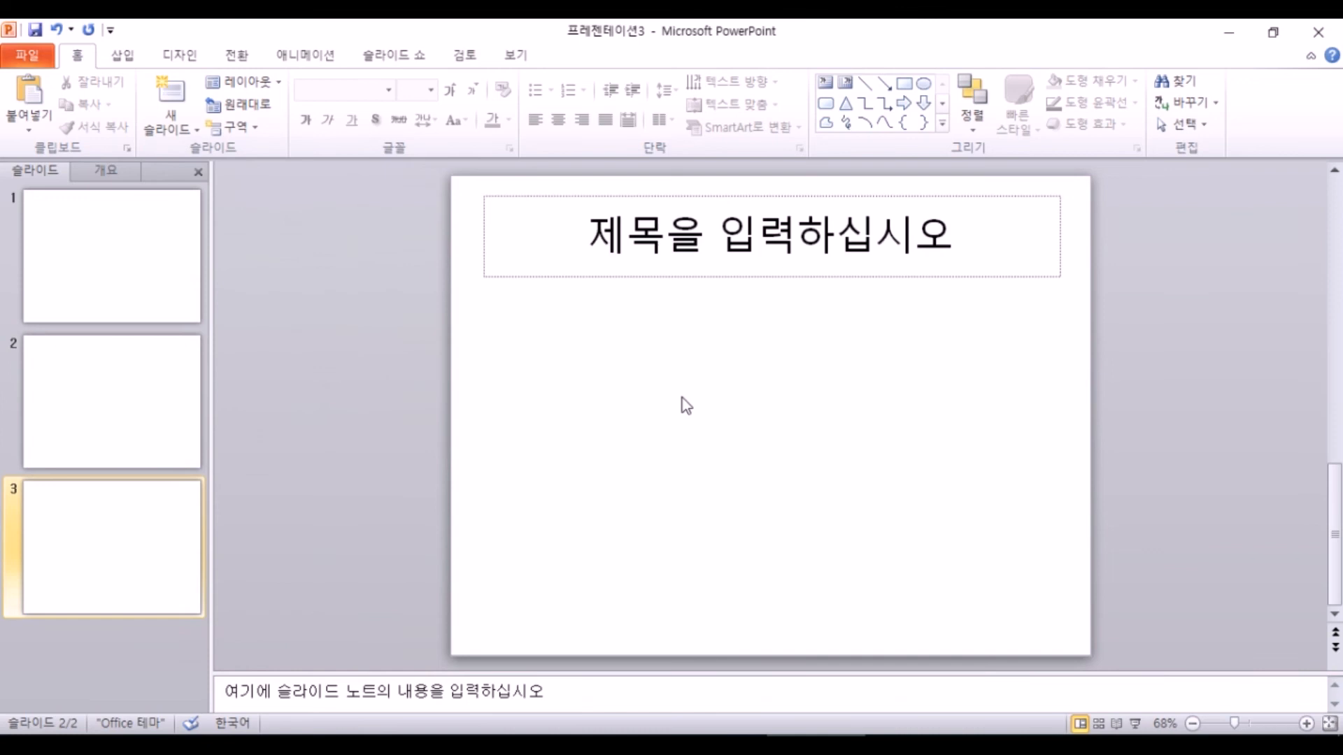
{"action": "left_click", "coordinate": [637, 218]}
{"action": "type", "text": "사례"}
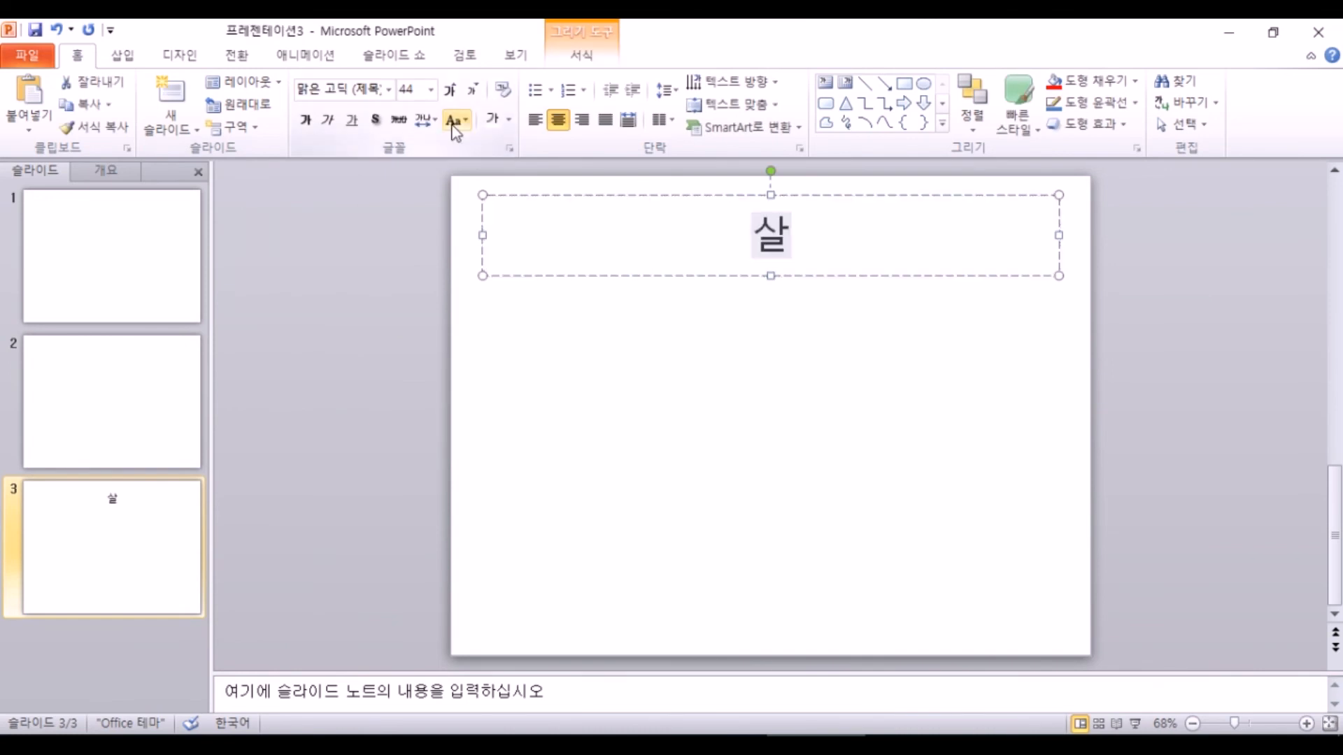
{"action": "type", "text": ": 착"}
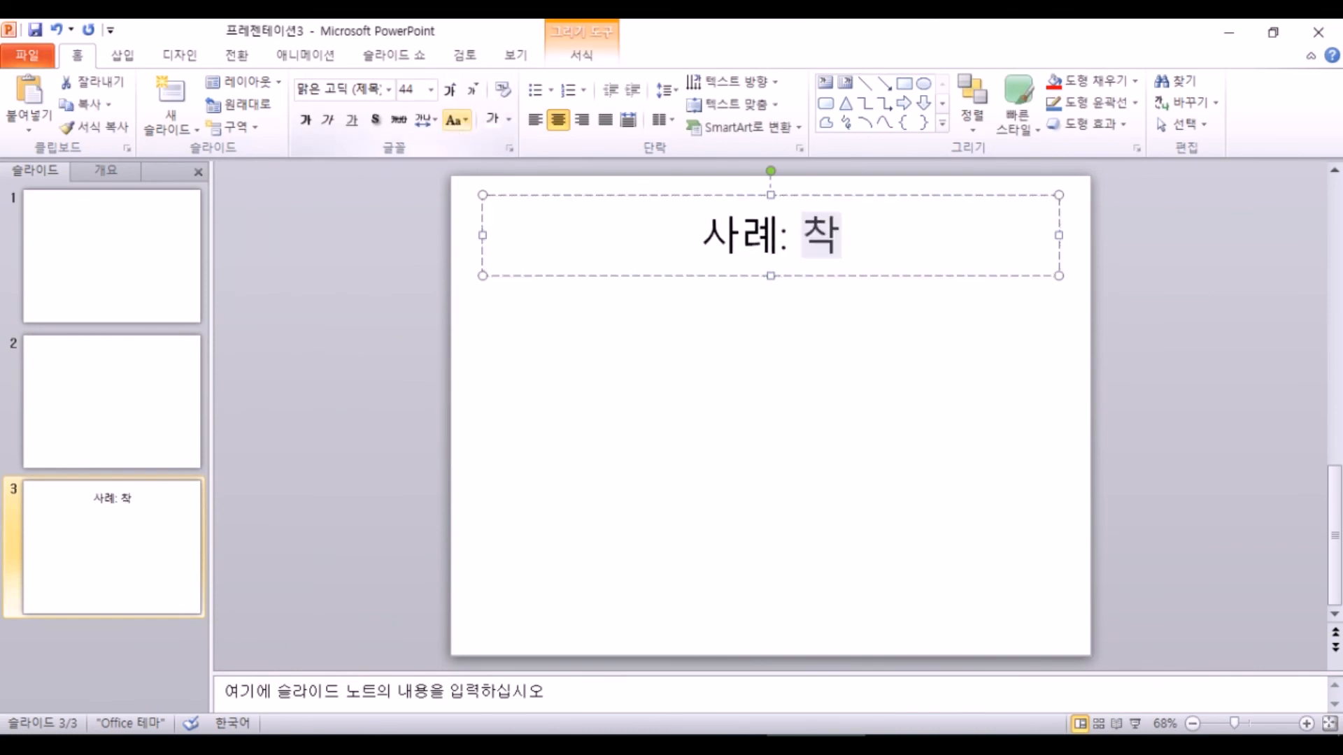
{"action": "type", "text": "한 농부의 유"}
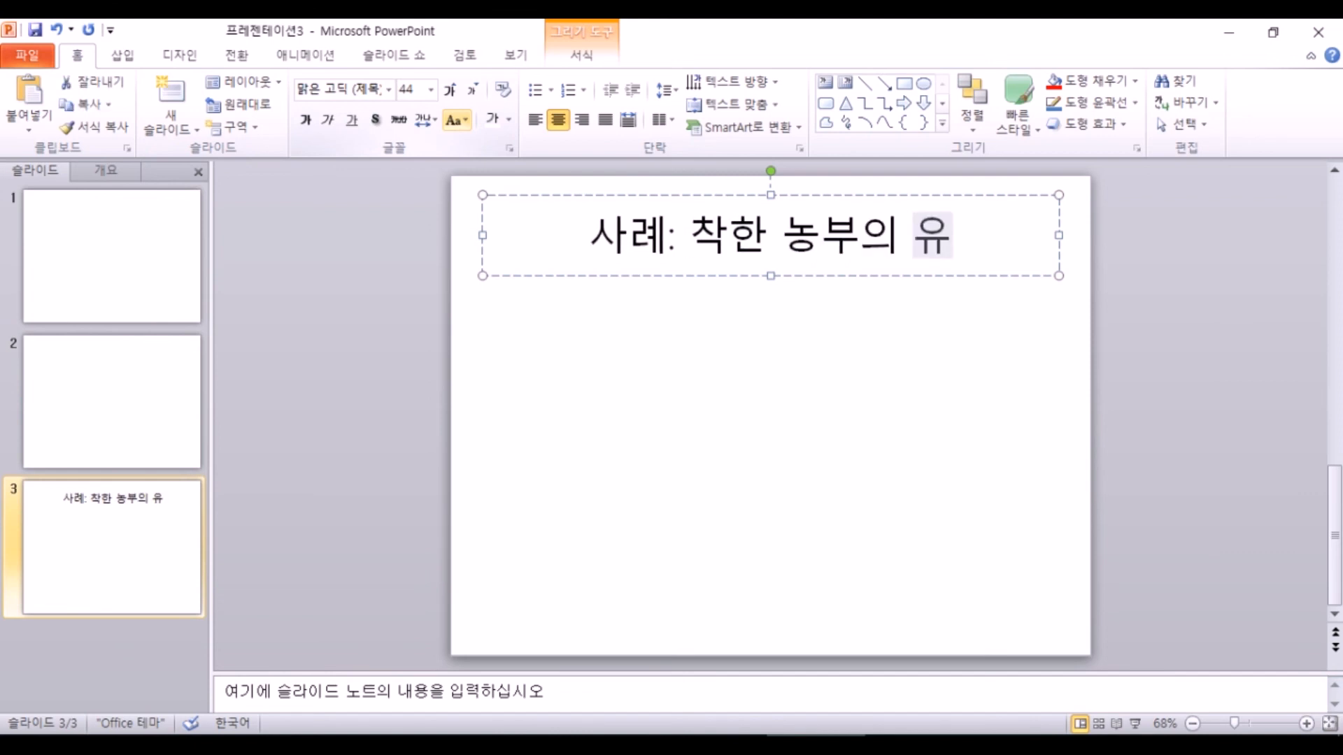
{"action": "type", "text": "기농 배추"}
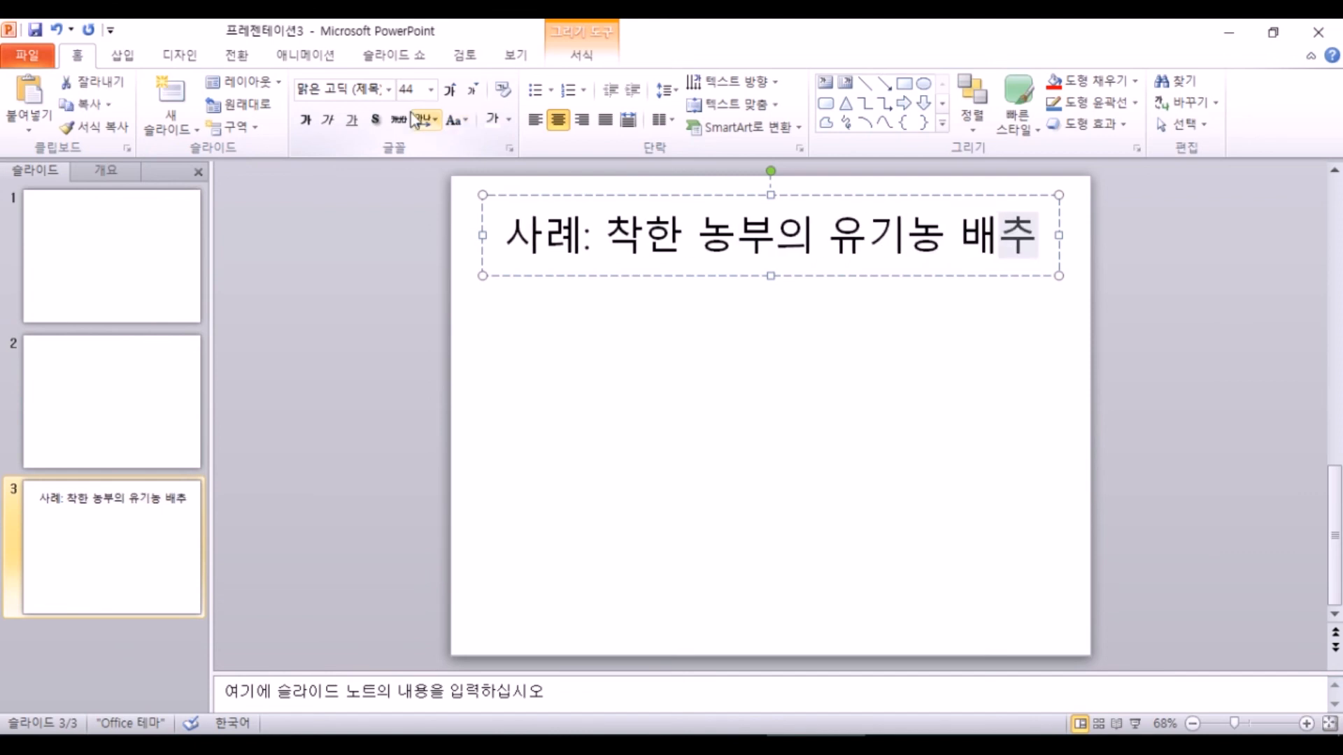
{"action": "left_click_drag", "start_coordinate": [472, 335], "coordinate": [999, 638]}
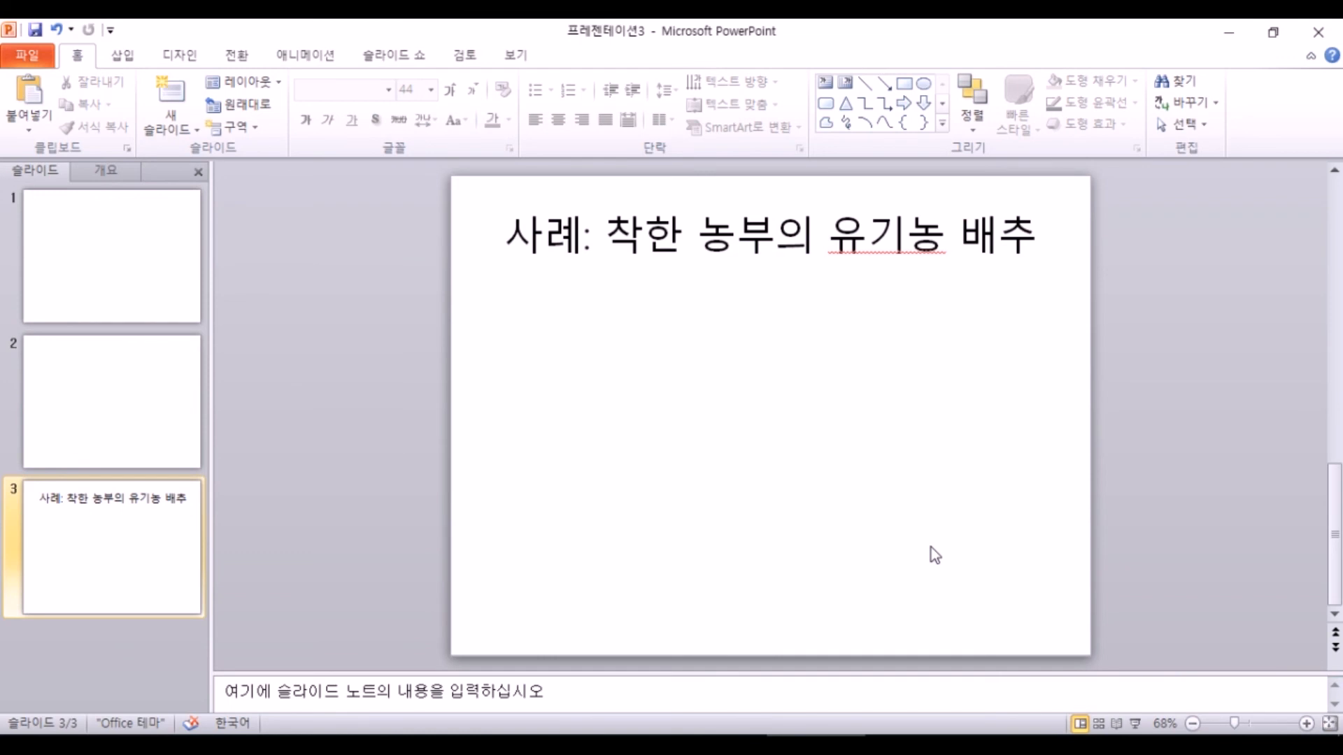
{"action": "left_click_drag", "start_coordinate": [515, 337], "coordinate": [623, 348]}
- Draw a rounded rectangle about 11.6 cm wide and 2.2 cm high below the title, with fully rounded ends
{"action": "left_click", "coordinate": [128, 59]}
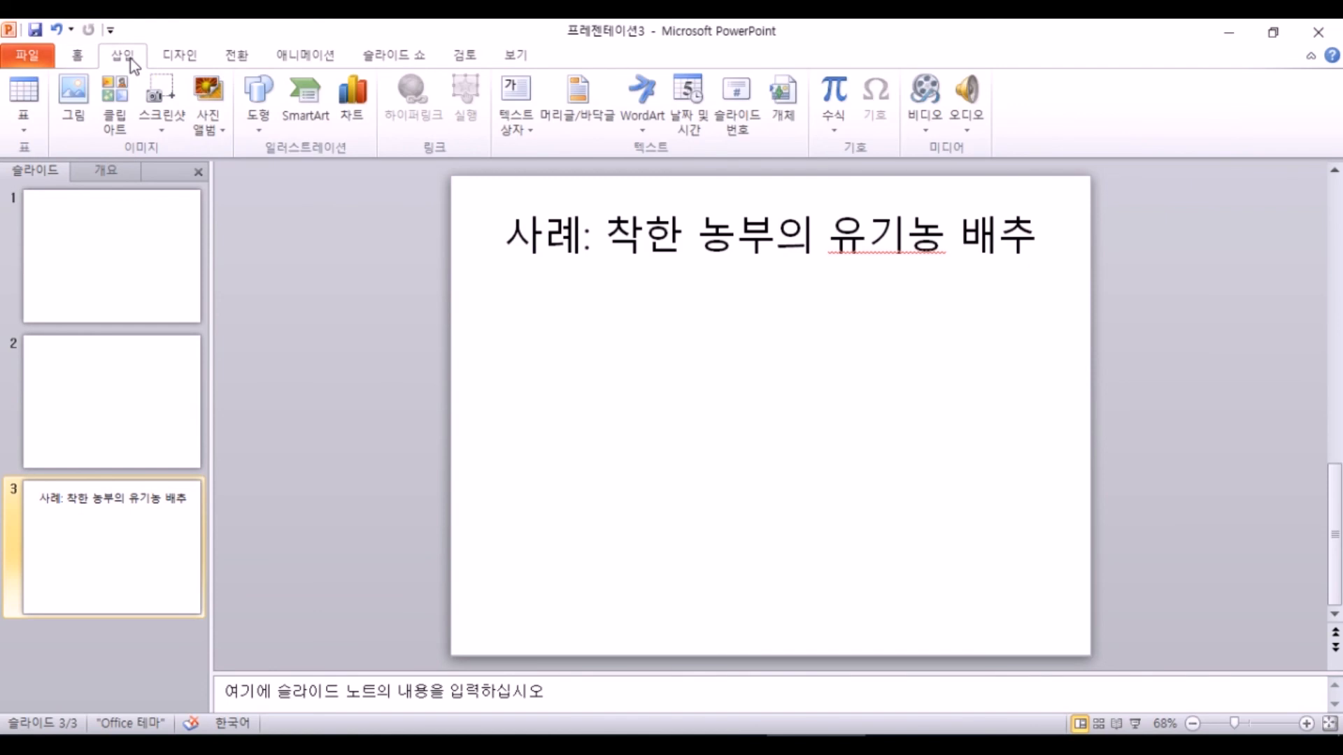
{"action": "left_click", "coordinate": [266, 106]}
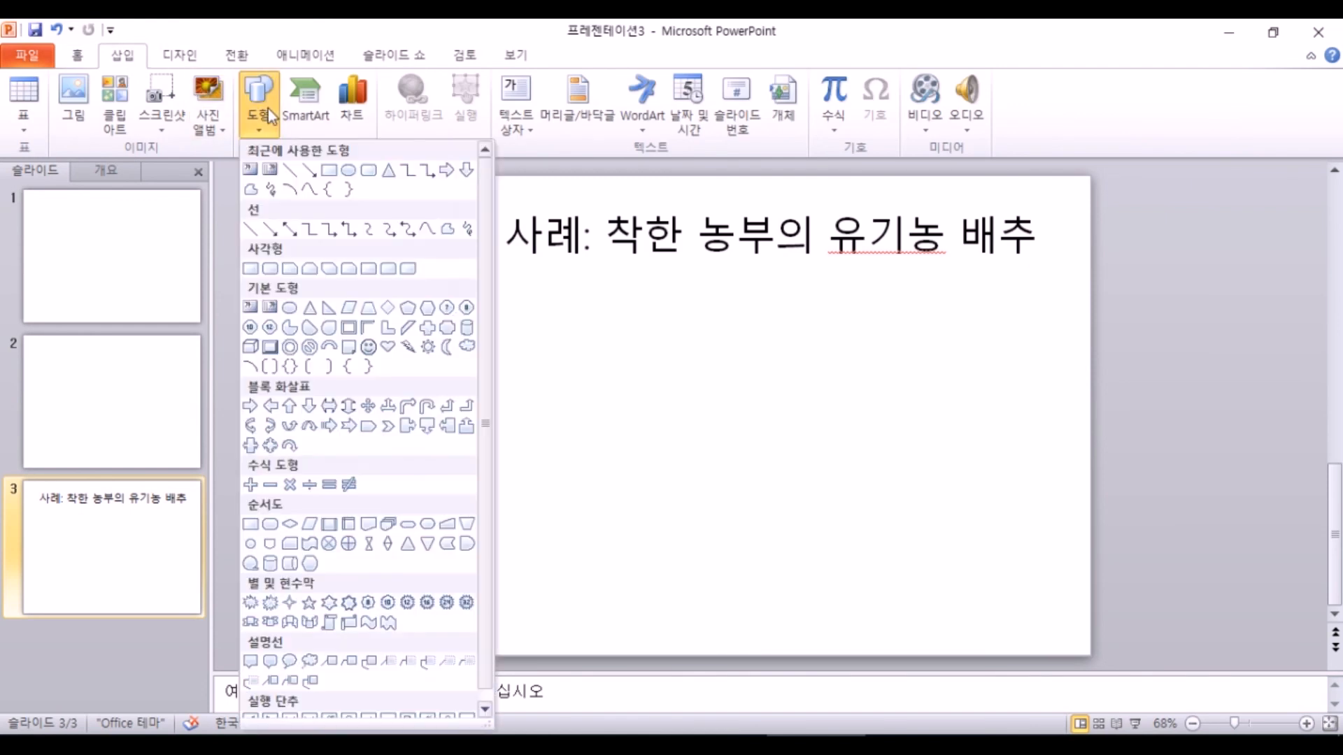
{"action": "left_click", "coordinate": [267, 270]}
{"action": "left_click_drag", "start_coordinate": [504, 305], "coordinate": [795, 371]}
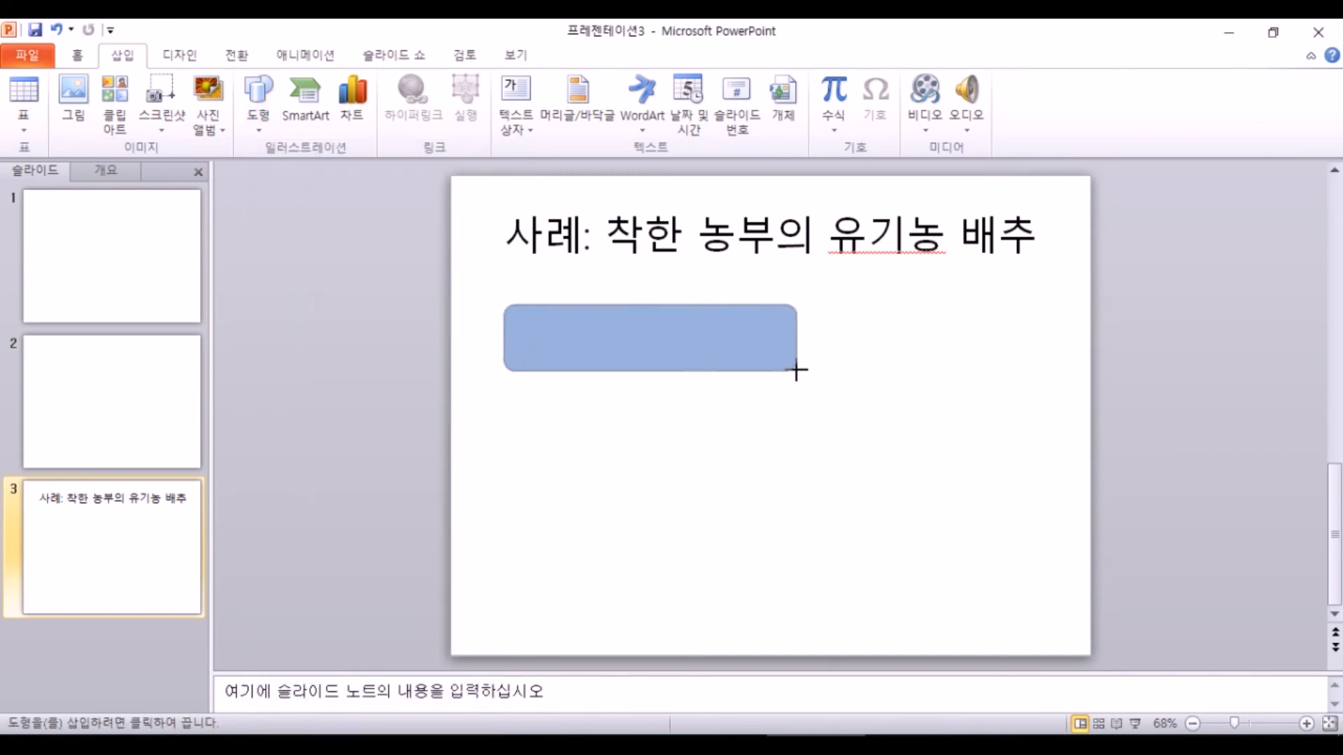
{"action": "left_click_drag", "start_coordinate": [695, 341], "coordinate": [715, 344]}
{"action": "left_click_drag", "start_coordinate": [535, 307], "coordinate": [578, 317]}
{"action": "left_click_drag", "start_coordinate": [670, 371], "coordinate": [670, 361]}
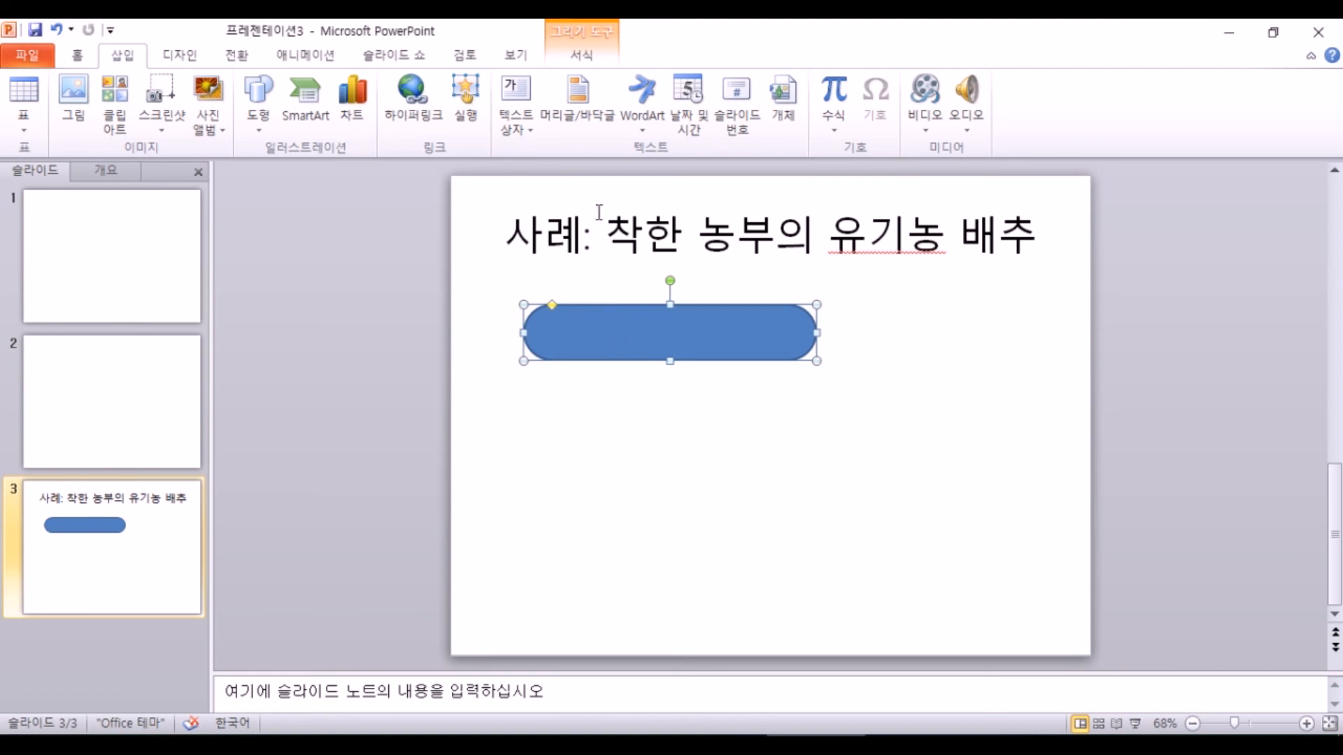
- Fill the rounded rectangle with white and set its font color to black
{"action": "left_click", "coordinate": [581, 55]}
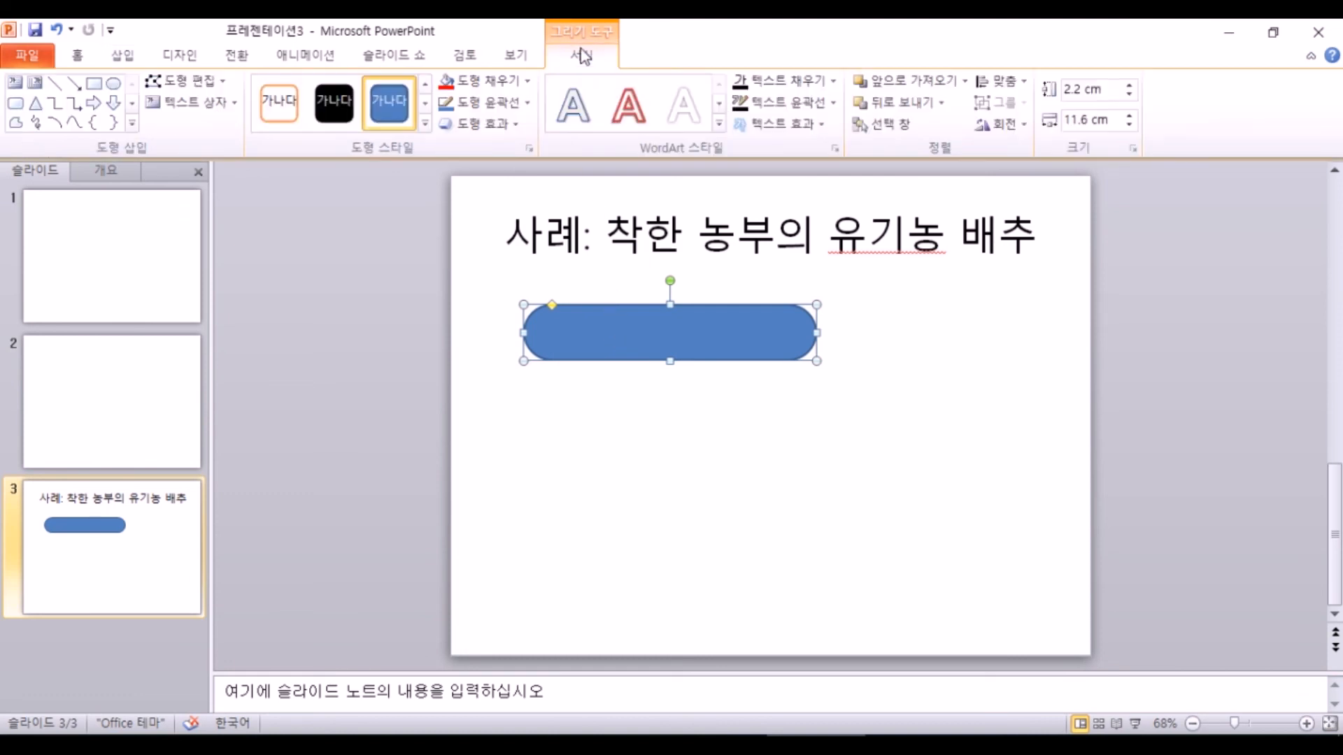
{"action": "left_click", "coordinate": [524, 84]}
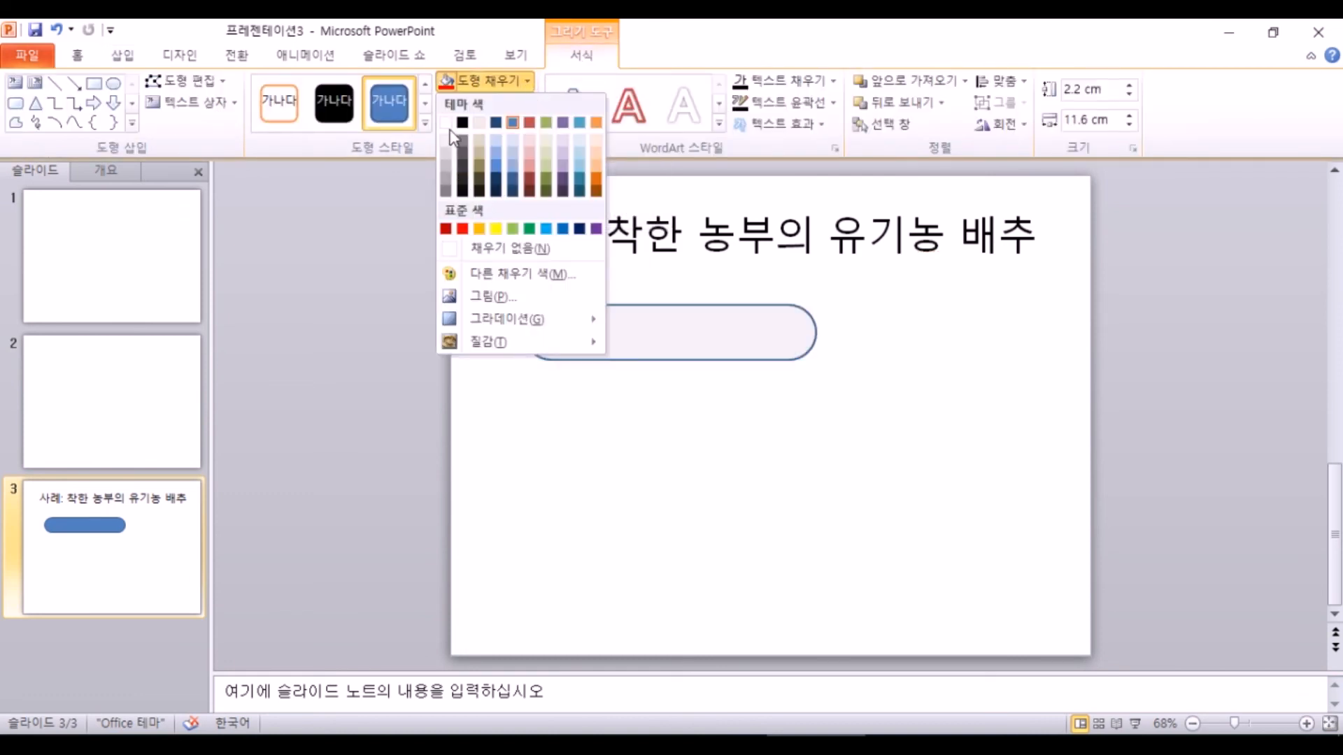
{"action": "left_click", "coordinate": [504, 248]}
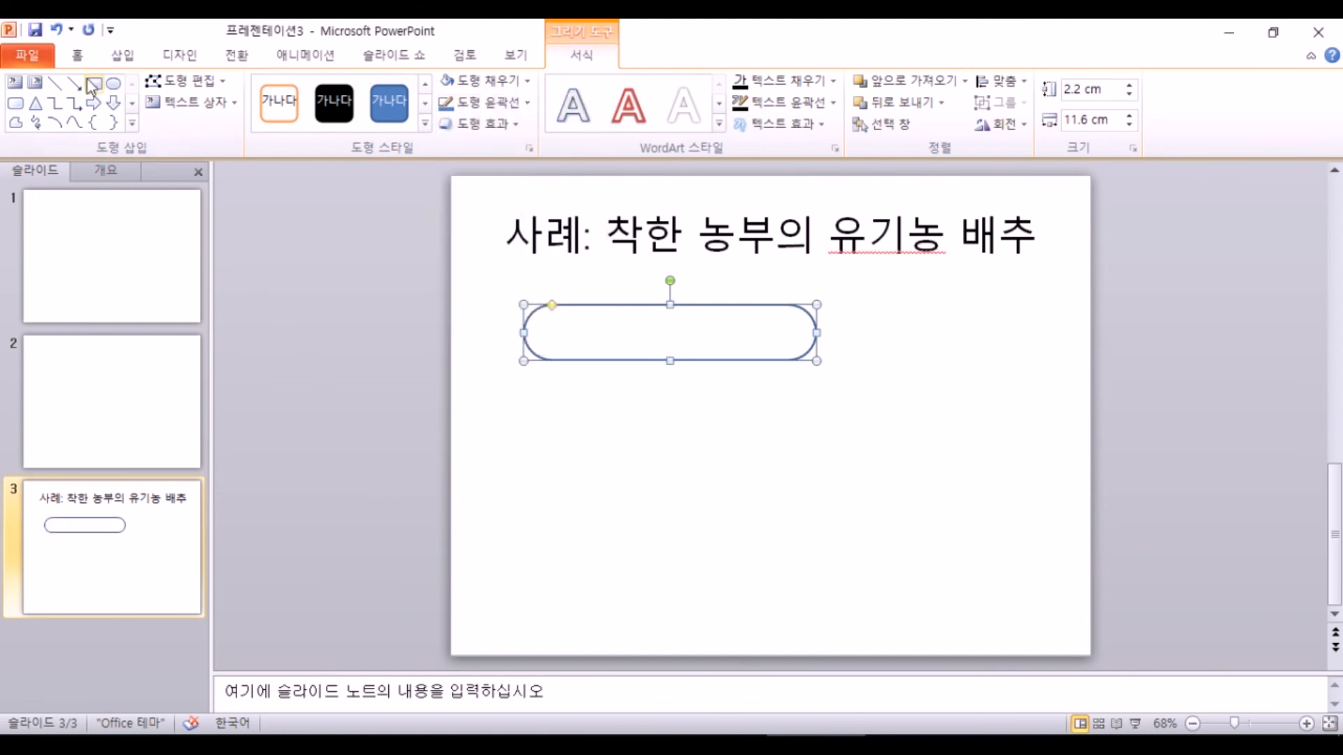
{"action": "left_click", "coordinate": [77, 55]}
{"action": "left_click", "coordinate": [509, 120]}
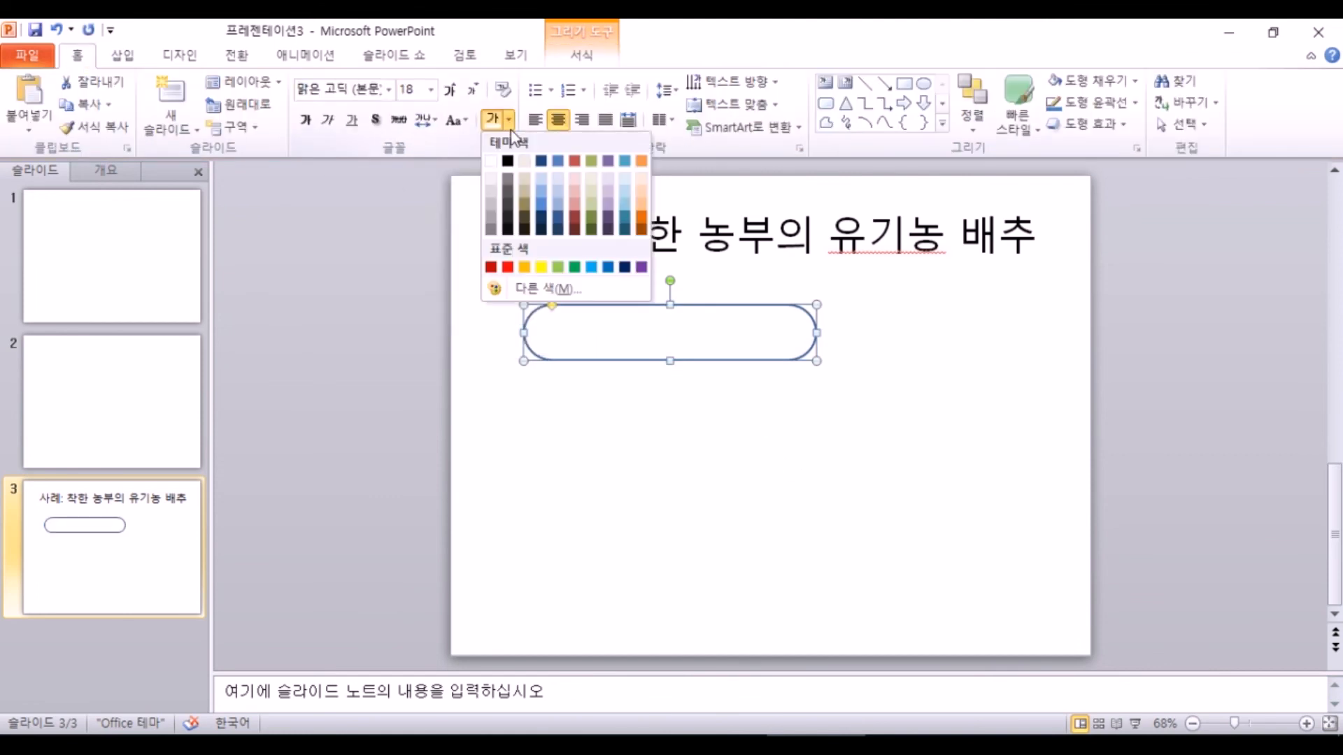
{"action": "left_click", "coordinate": [509, 162]}
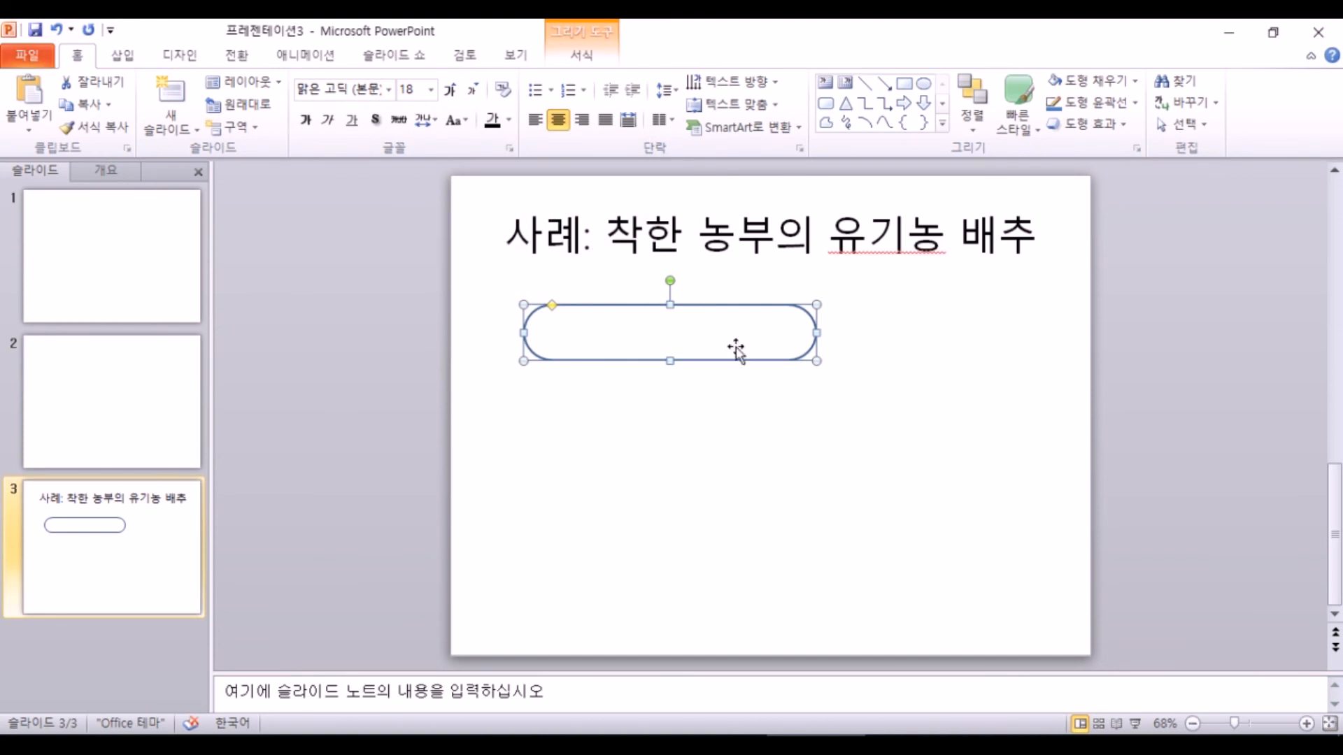
- Enter the text "1. 유기농 산무로 바꾼 사연" in the rounded rectangle
{"action": "type", "text": "1. 유기농"}
{"action": "key", "text": "BackSpace"}
{"action": "key", "text": "BackSpace"}
{"action": "key", "text": "BackSpace"}
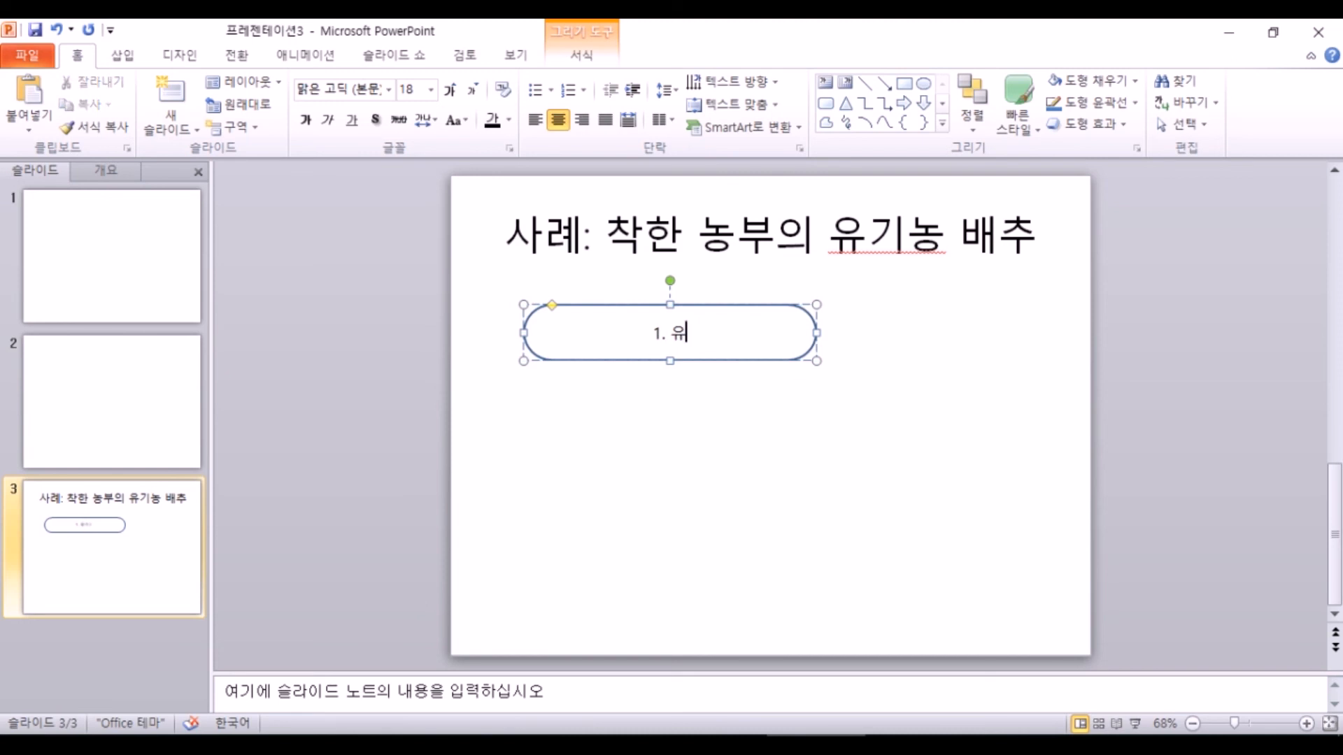
{"action": "type", "text": "농 산"}
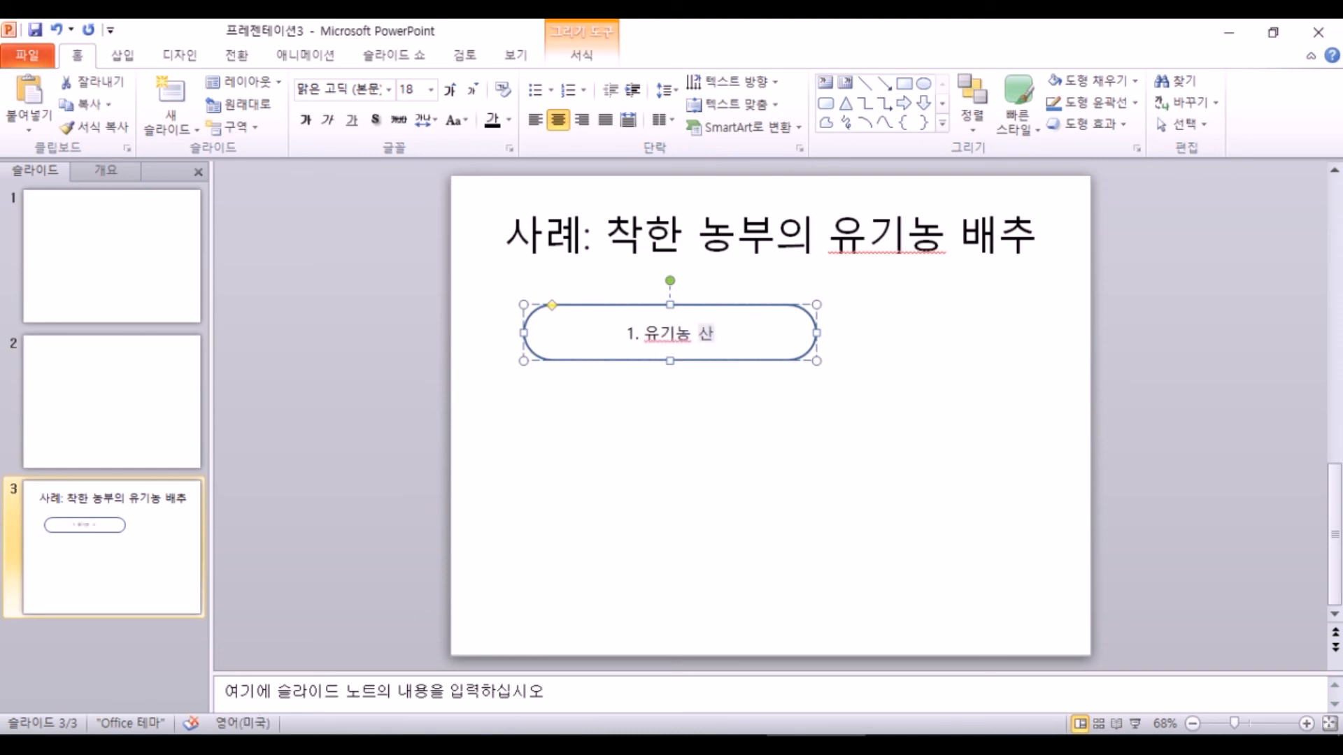
{"action": "type", "text": "무로 바꾼 사연"}
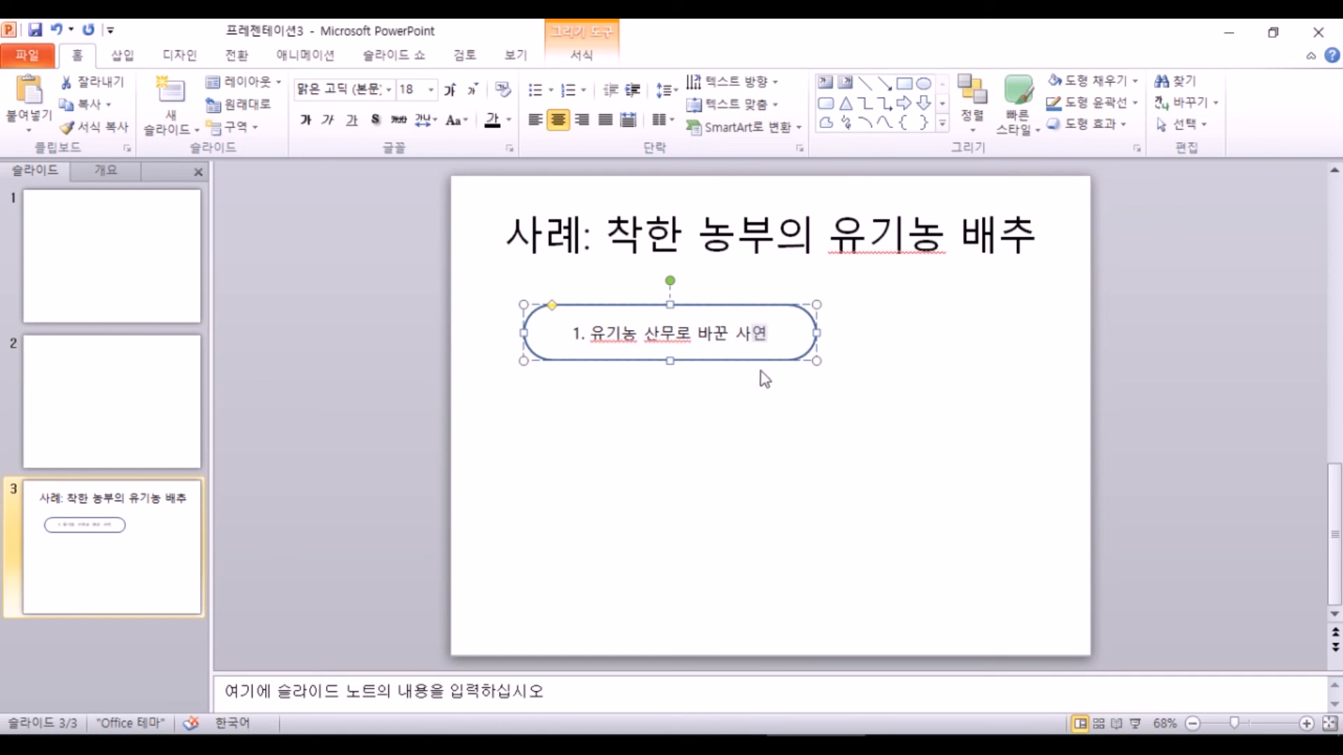
- Reapply the white shape fill and black font color to the labelled rounded rectangle
{"action": "left_click", "coordinate": [621, 314]}
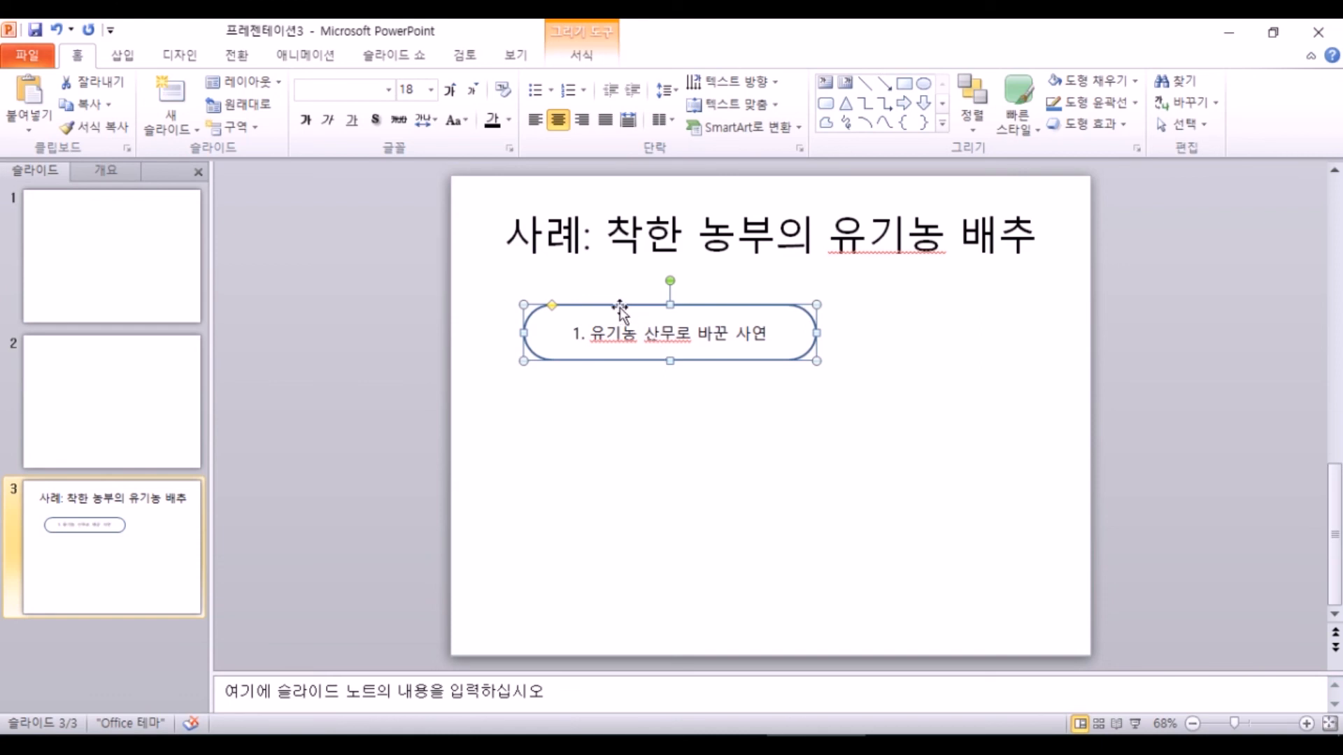
{"action": "left_click", "coordinate": [590, 60]}
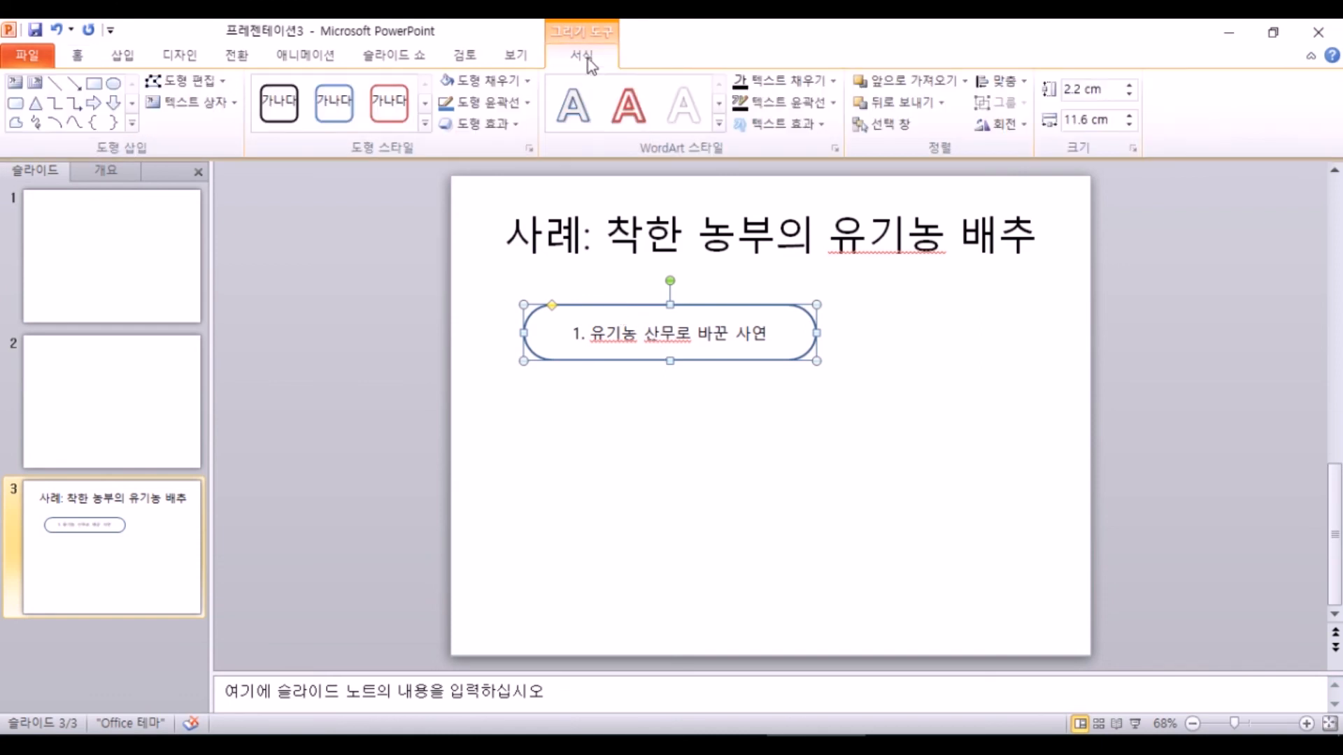
{"action": "left_click", "coordinate": [528, 81]}
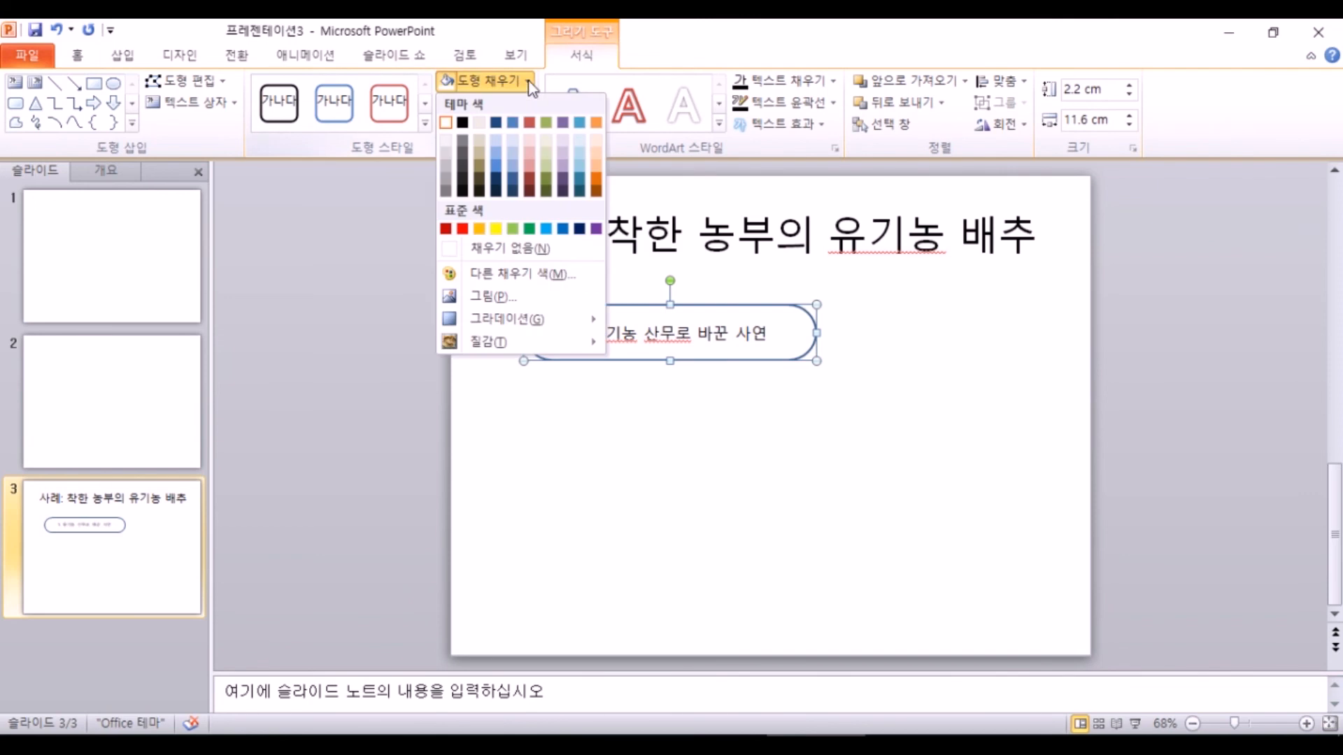
{"action": "left_click", "coordinate": [451, 122]}
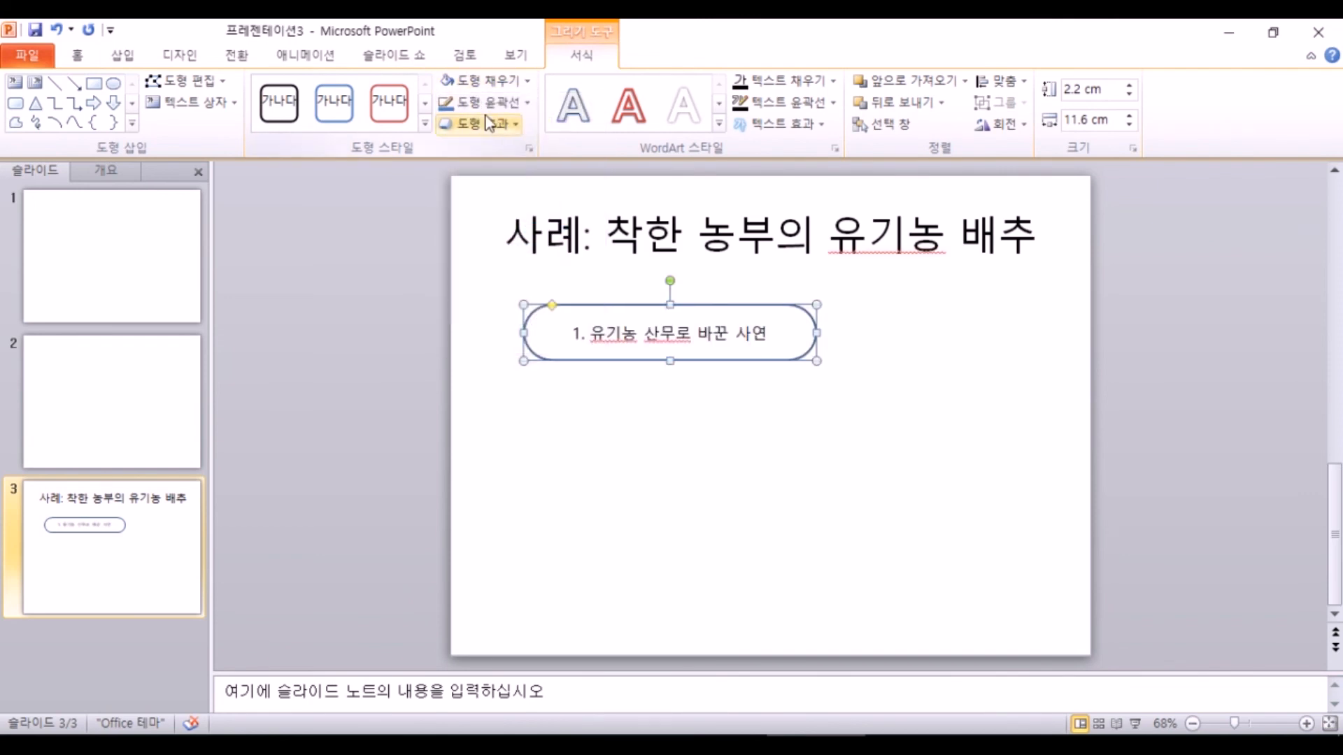
{"action": "left_click", "coordinate": [80, 60]}
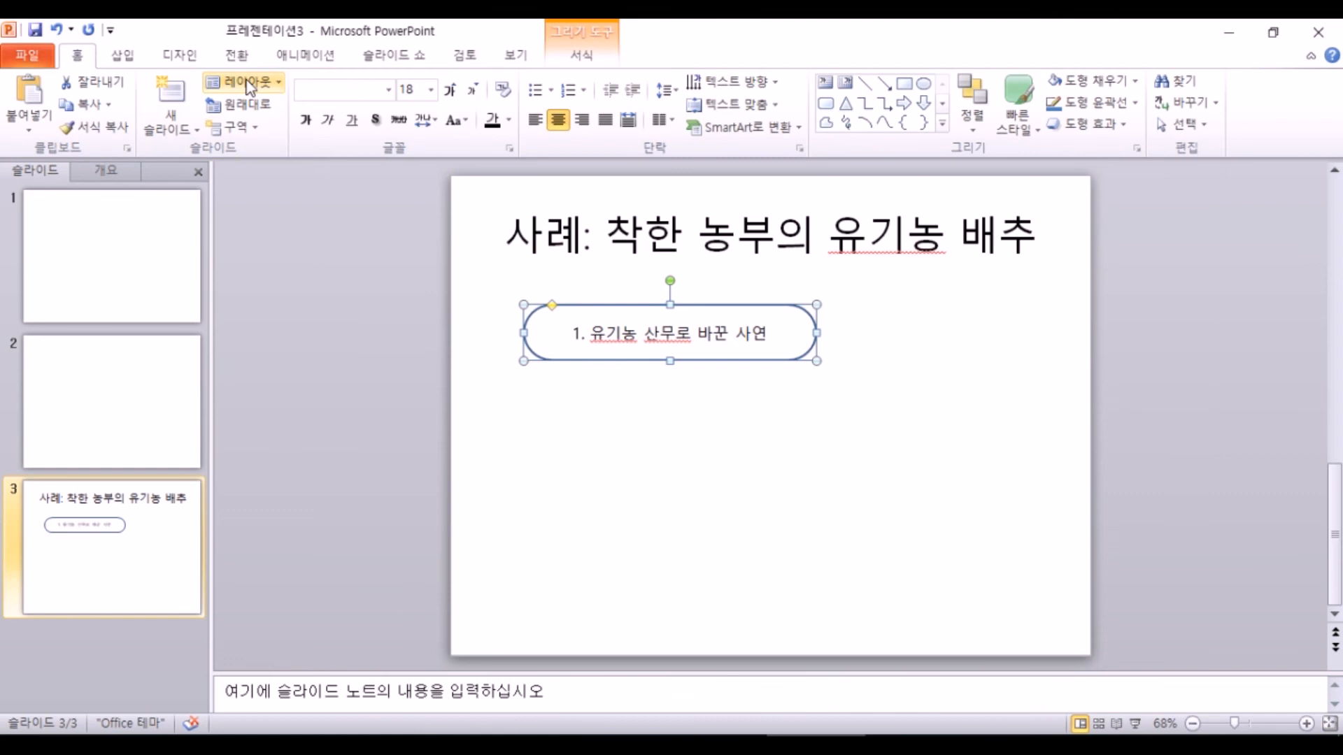
{"action": "left_click", "coordinate": [511, 122]}
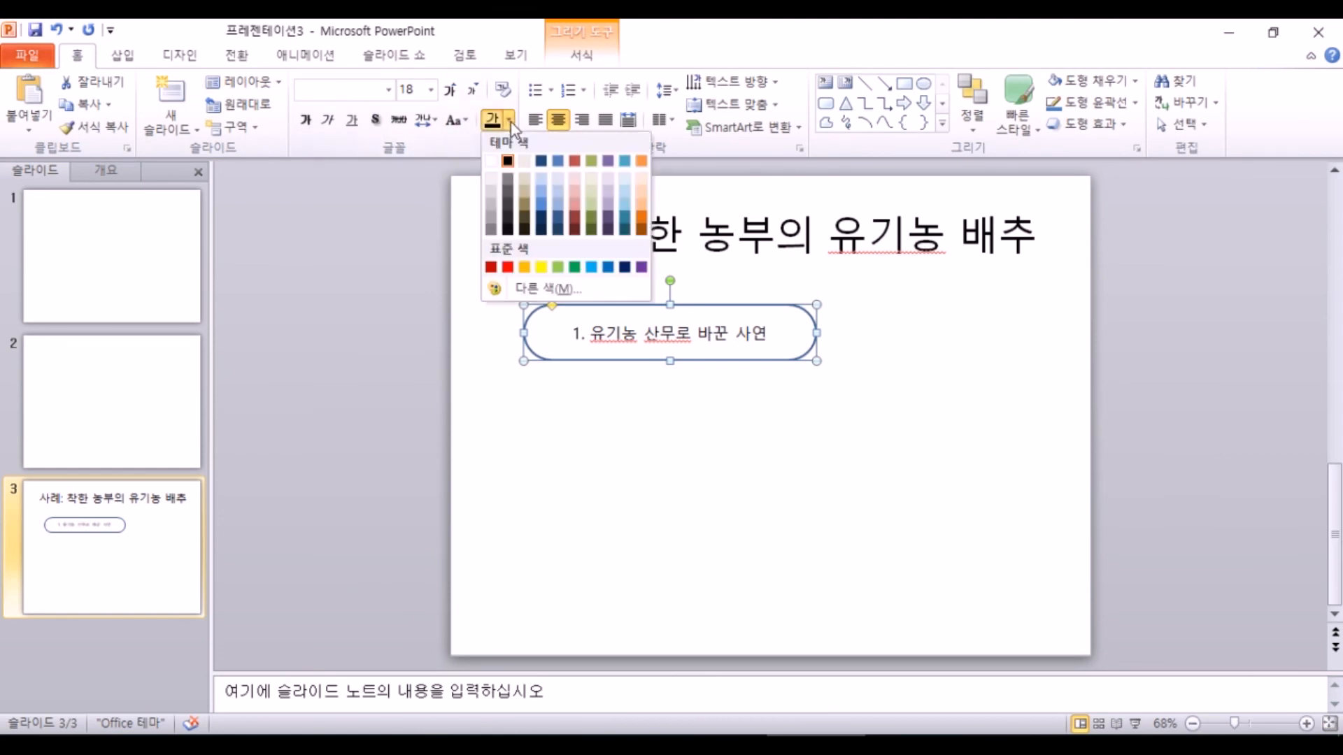
{"action": "left_click", "coordinate": [508, 162]}
- Correct the rounded rectangle's text to "1. 유기농 농사로 바꾼 사연"
{"action": "left_click", "coordinate": [649, 340]}
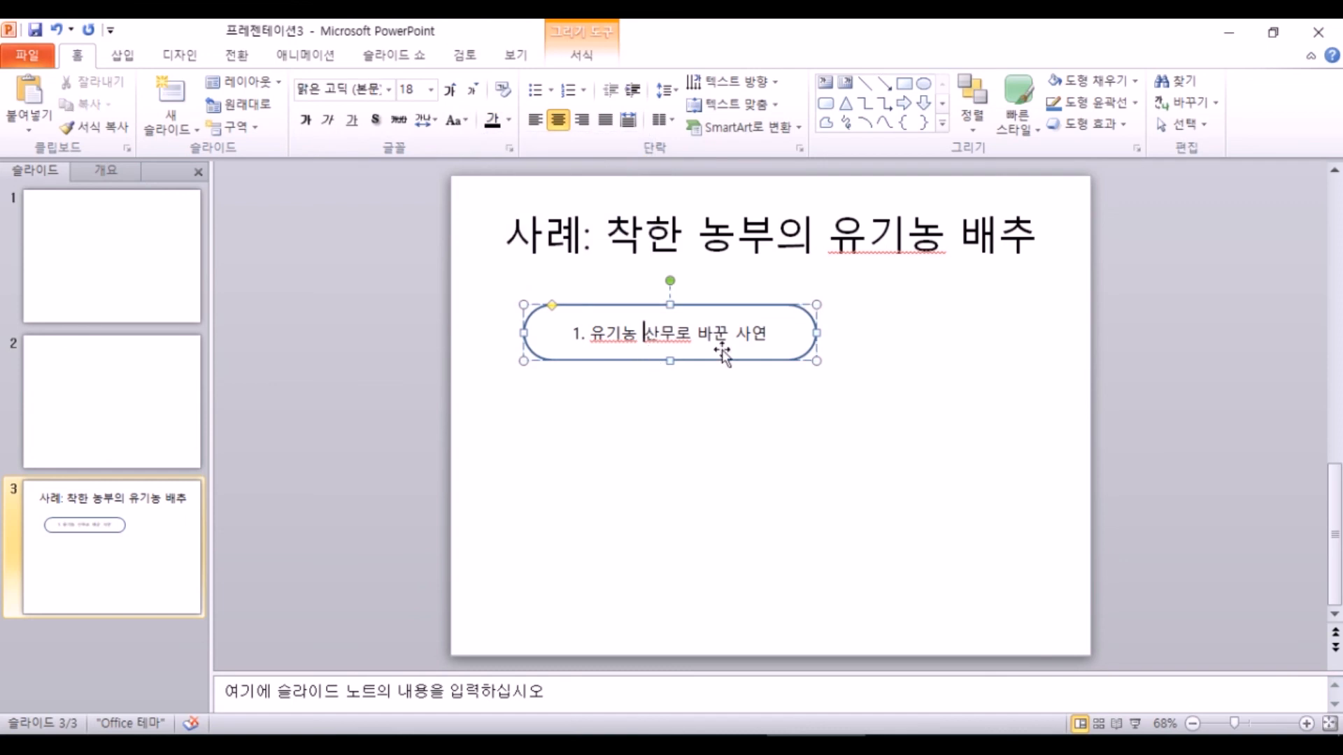
{"action": "type", "text": "ㅅ"}
{"action": "key", "text": "BackSpace"}
{"action": "type", "text": "농살ㅗ"}
{"action": "key", "text": "Delete"}
{"action": "key", "text": "Delete"}
{"action": "key", "text": "Delete"}
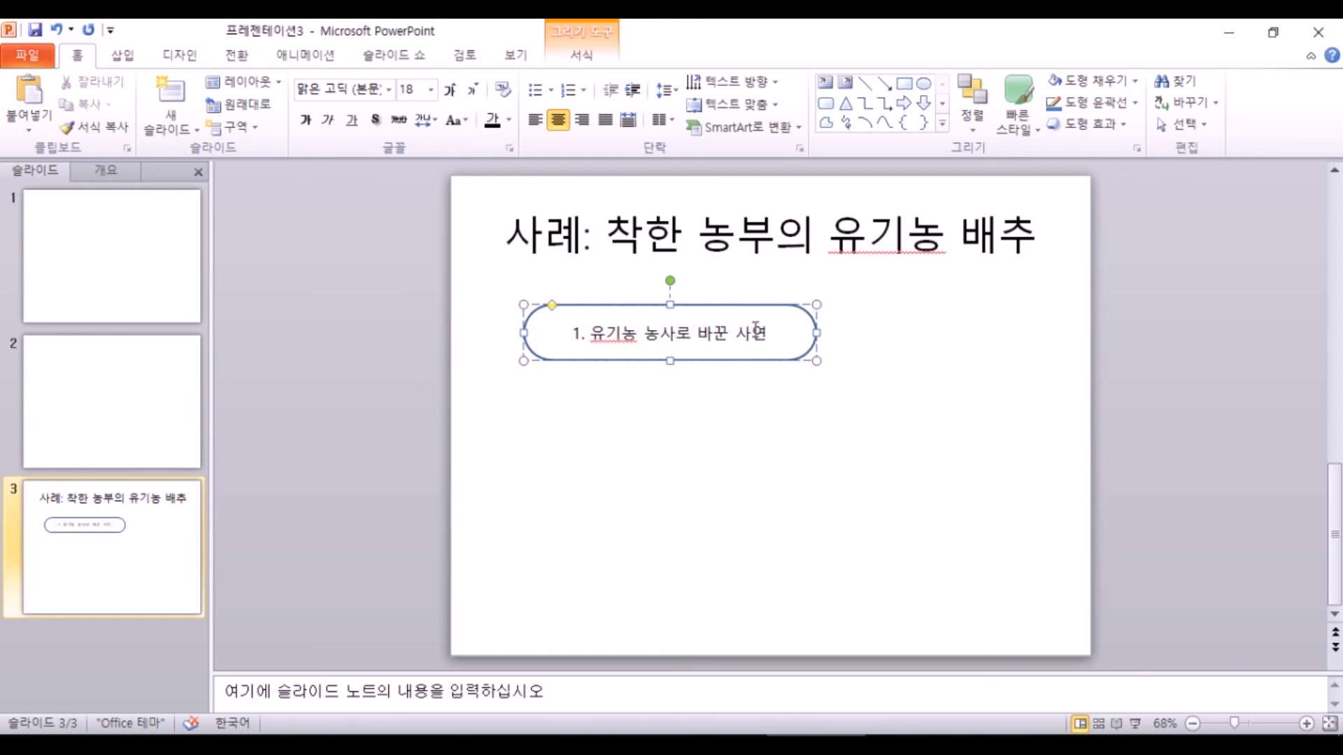
- Make the rounded rectangle's text bold, without italics, and increase its font size to 20
{"action": "left_click", "coordinate": [734, 306]}
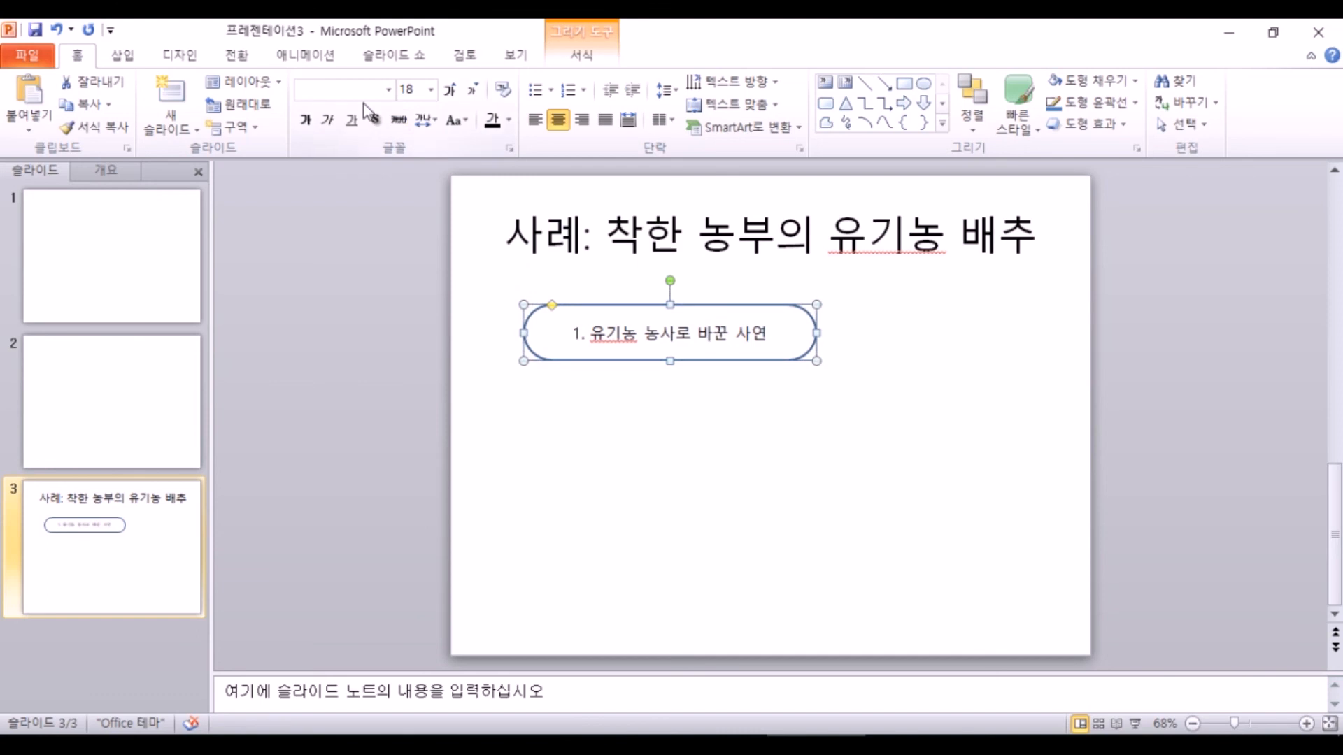
{"action": "left_click", "coordinate": [327, 121]}
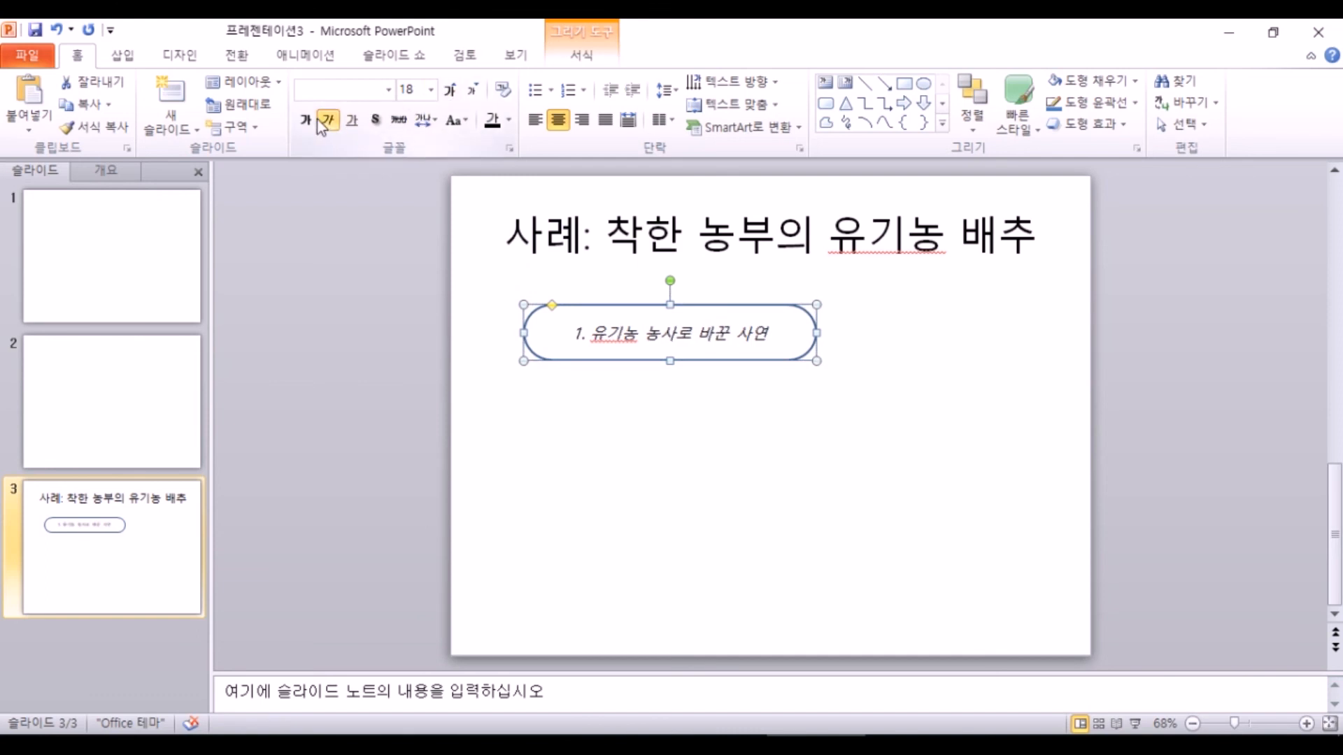
{"action": "left_click", "coordinate": [327, 122]}
{"action": "left_click", "coordinate": [305, 119]}
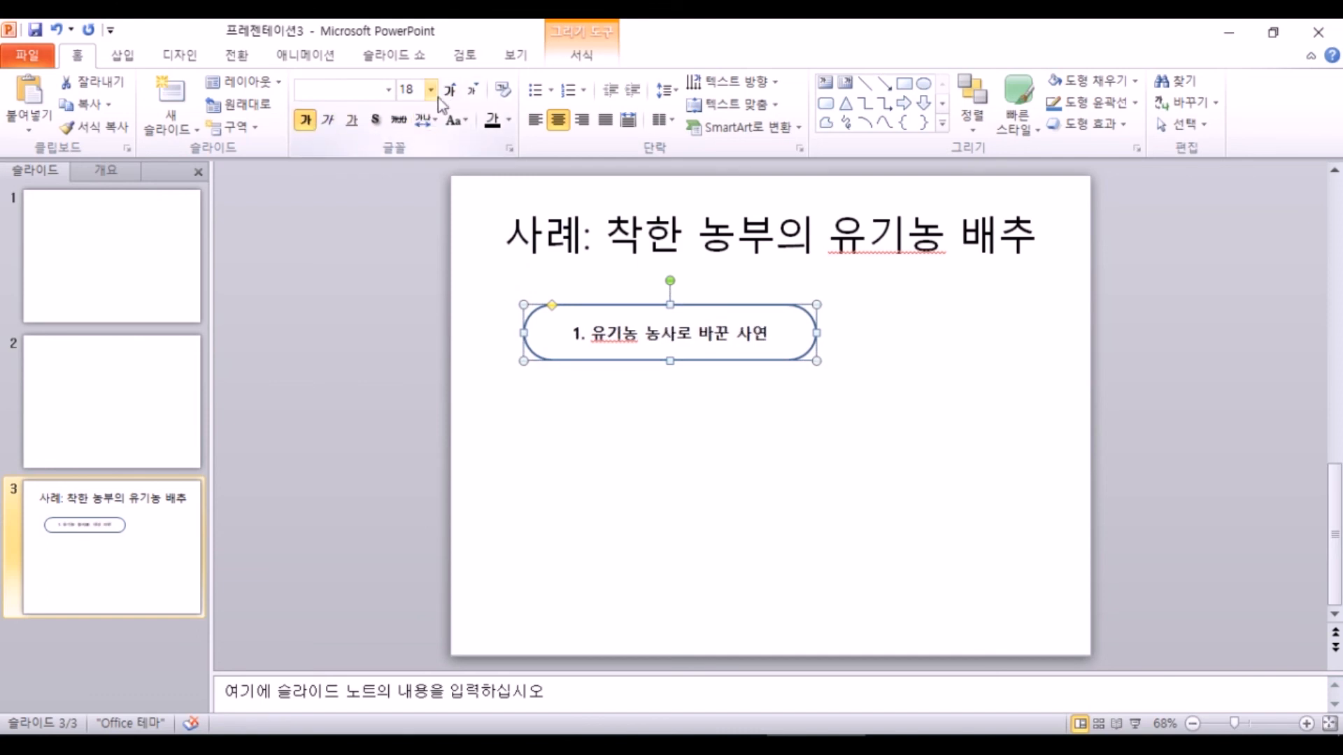
{"action": "left_click", "coordinate": [450, 89]}
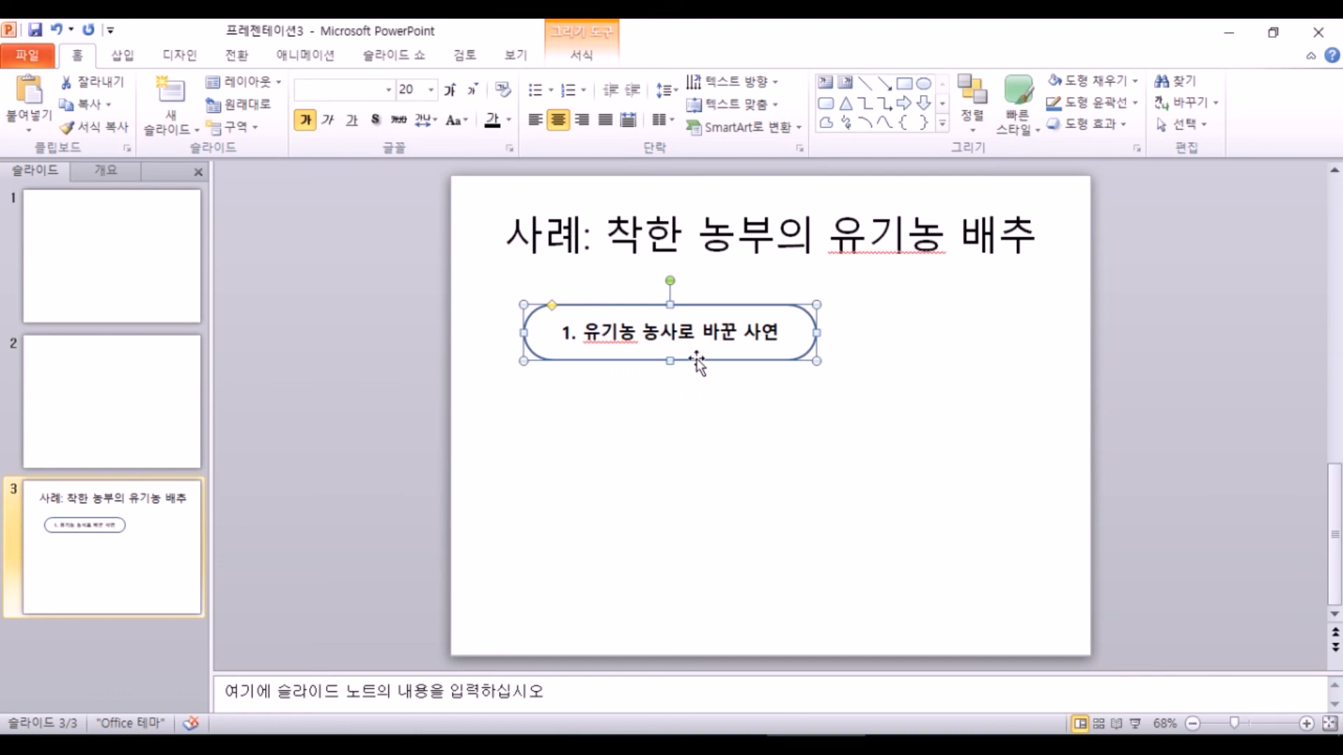
- Copy the rounded rectangle twice straight down to form a column of three boxes
{"action": "left_click_drag", "start_coordinate": [697, 360], "coordinate": [695, 546]}
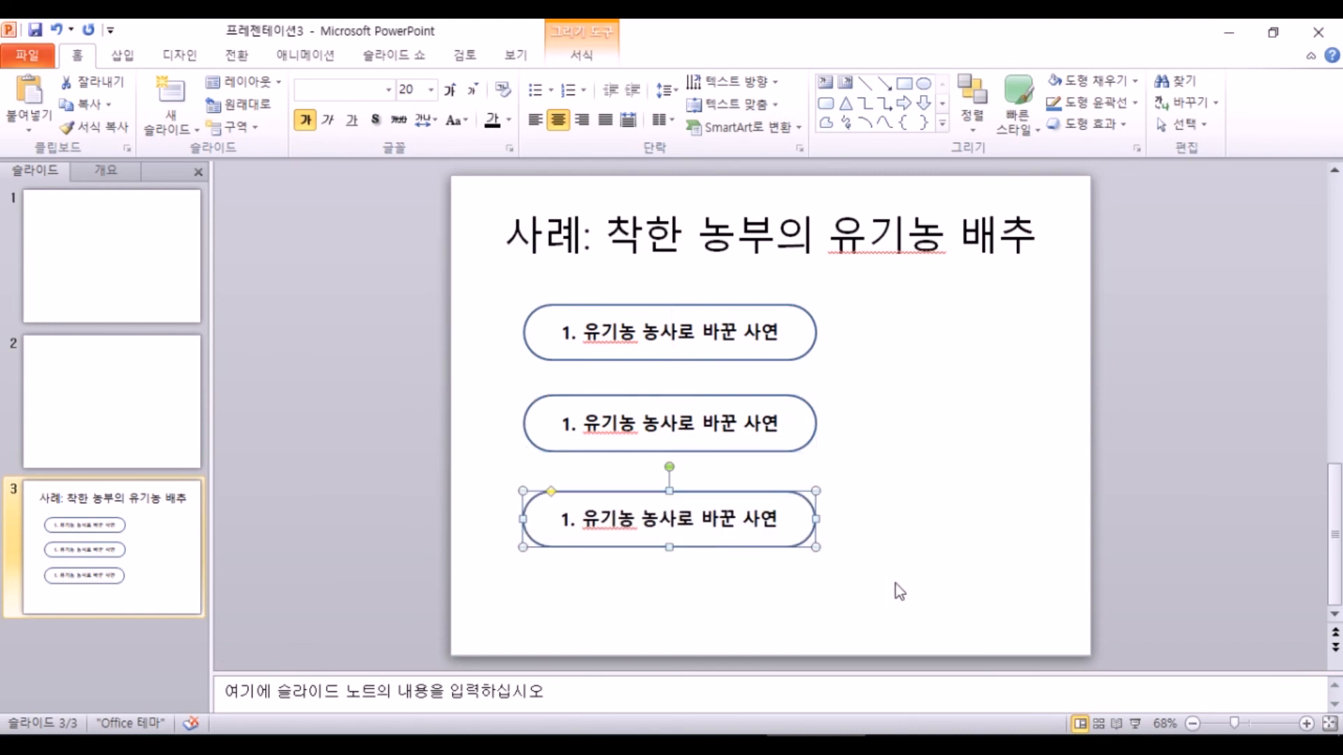
- Nudge the lowest rounded box up slightly and replace the middle box's text with "2. 땅심 살리기에만 2년"
{"action": "key", "text": "Up"}
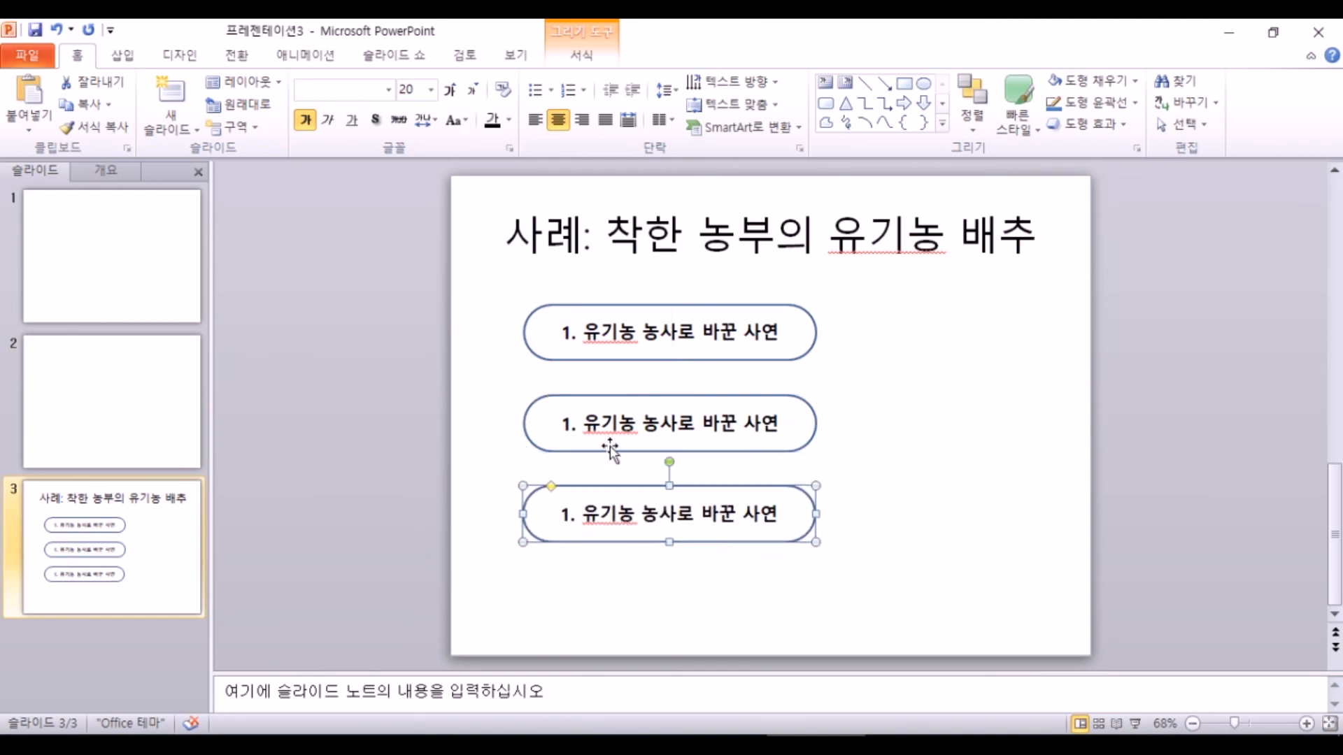
{"action": "left_click", "coordinate": [563, 420]}
{"action": "key", "text": "ctrl+a"}
{"action": "type", "text": "2"}
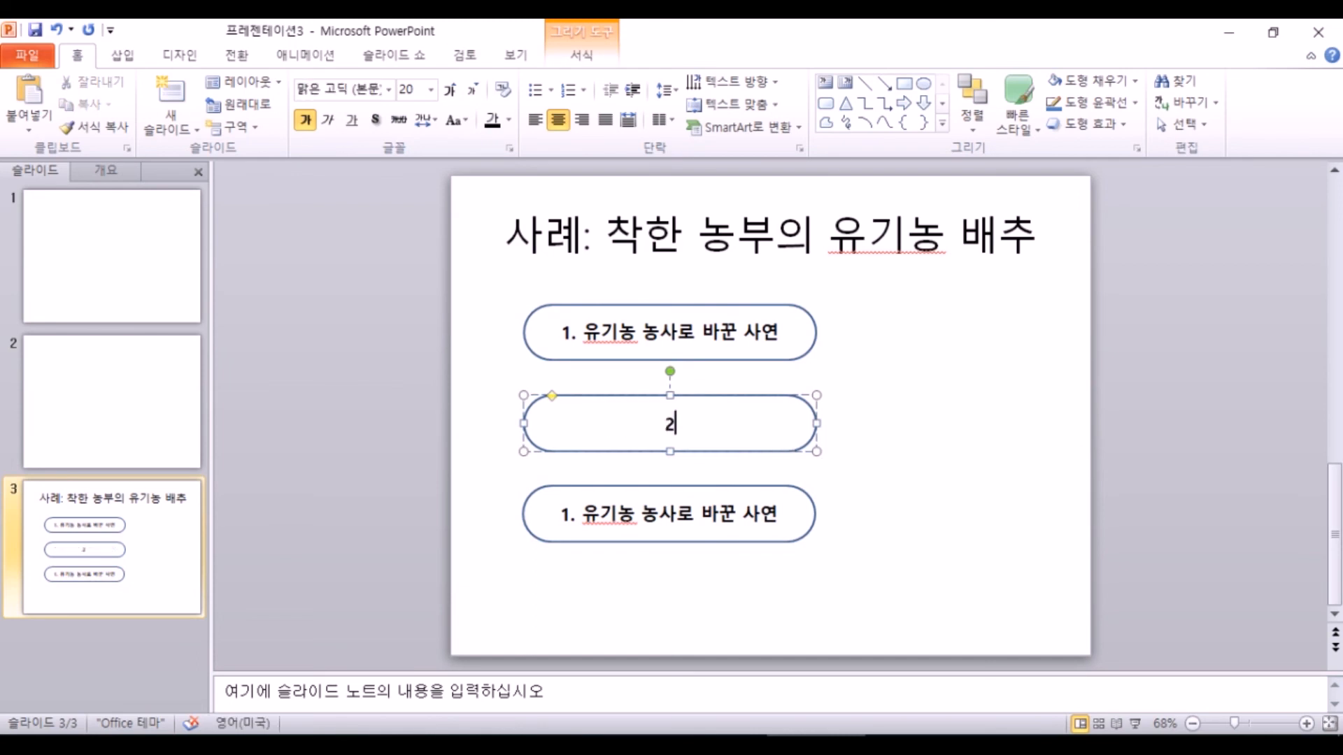
{"action": "type", "text": ". 땅"}
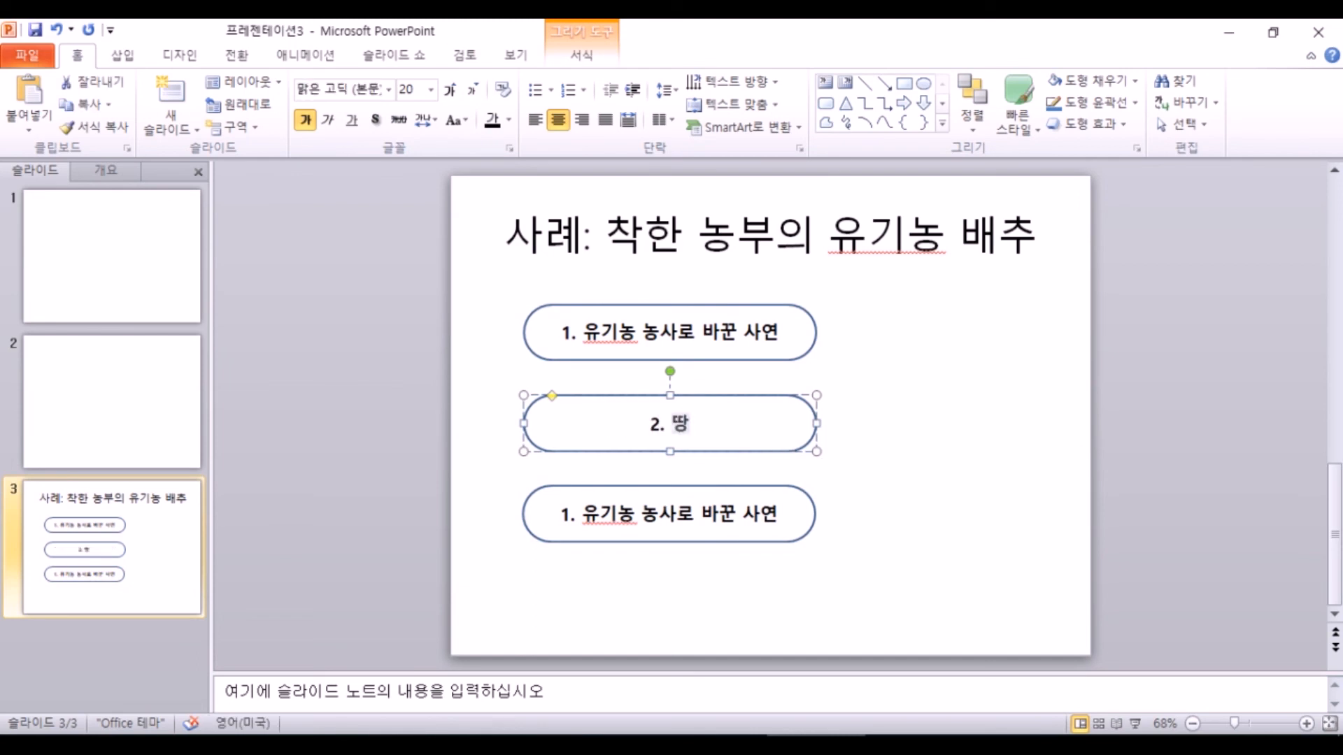
{"action": "type", "text": "심 살리기"}
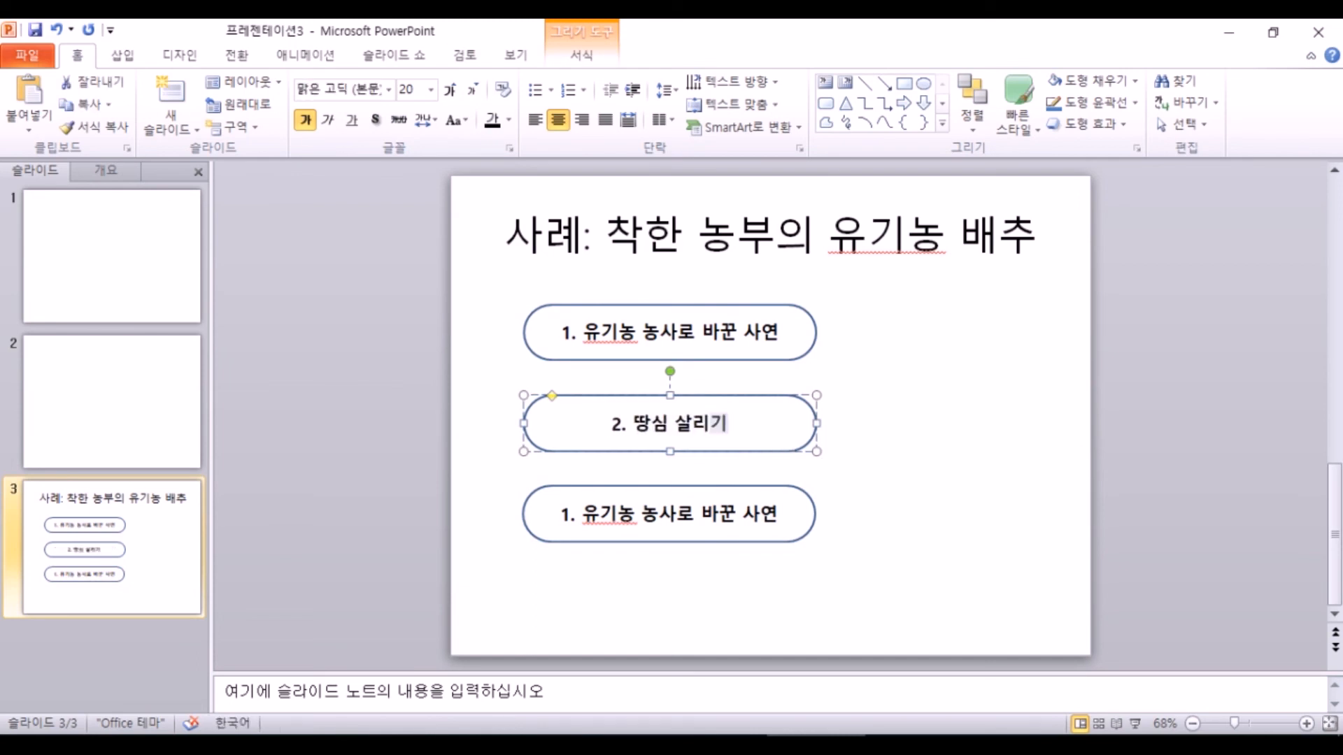
{"action": "type", "text": "에만 2년"}
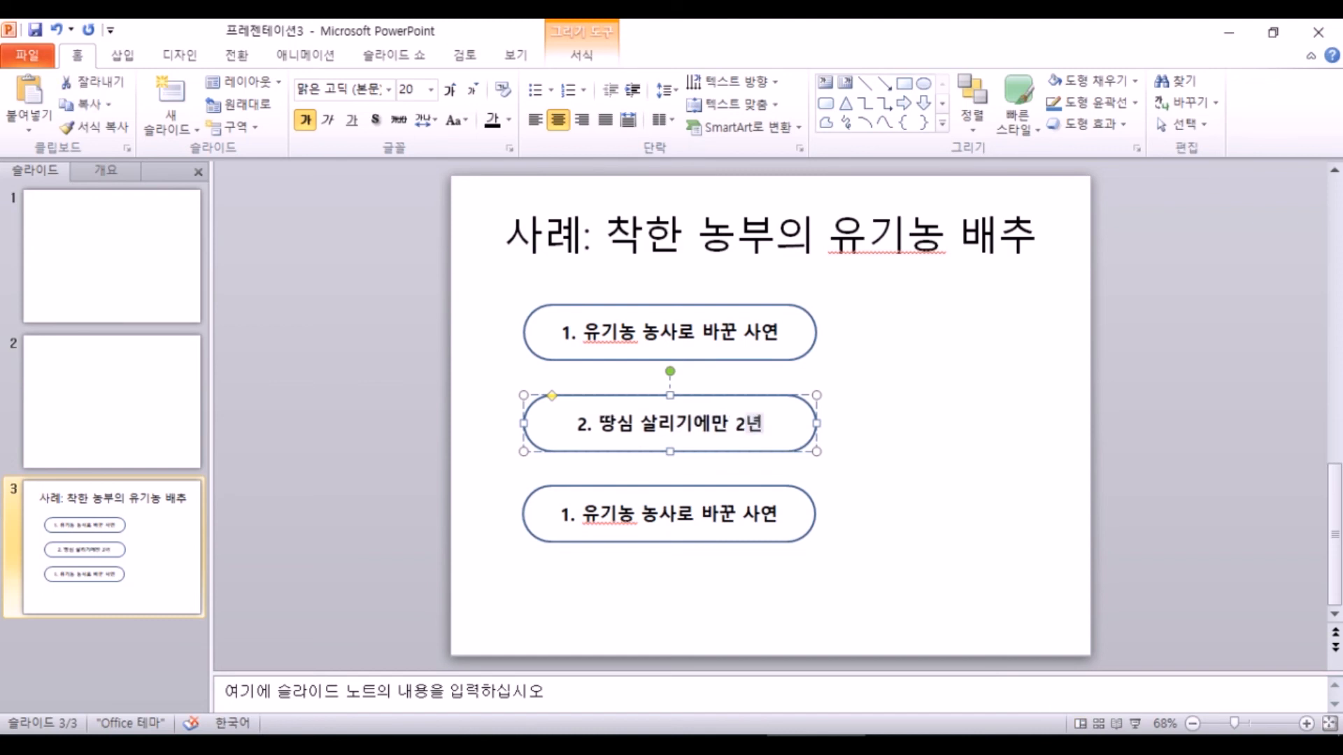
- Replace the lowest rounded box's text with "3. 아삭아삭 달달한 그의 배추"
{"action": "left_click", "coordinate": [644, 514]}
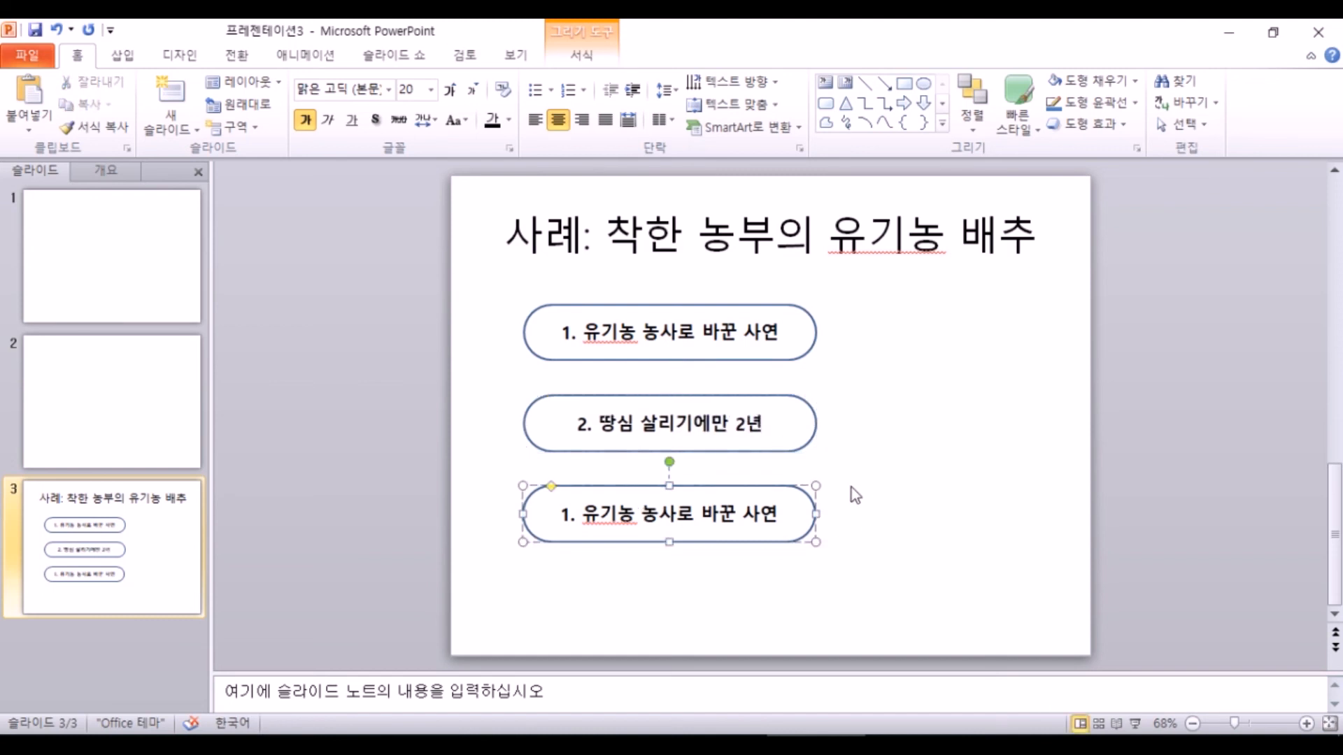
{"action": "key", "text": "ctrl+a"}
{"action": "type", "text": "3. "}
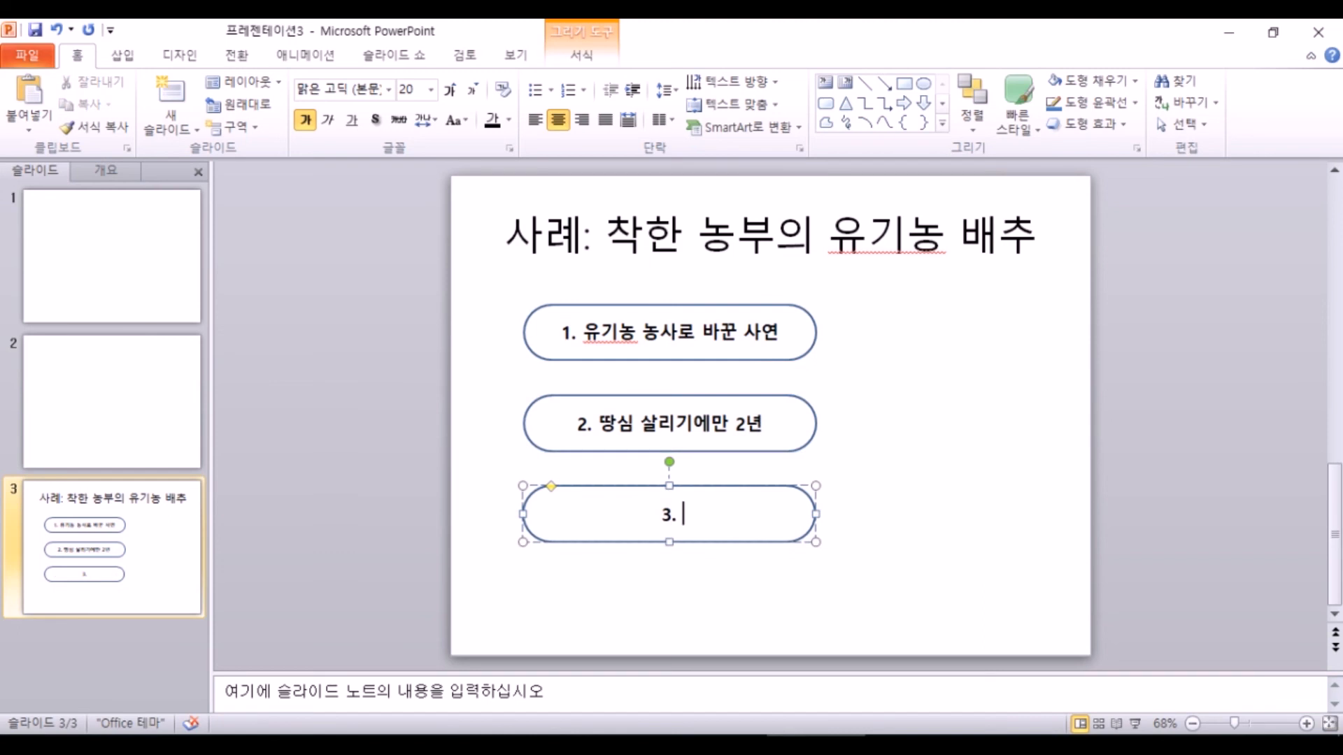
{"action": "type", "text": "아ㅅ학"}
{"action": "key", "text": "BackSpace"}
{"action": "key", "text": "BackSpace"}
{"action": "key", "text": "BackSpace"}
{"action": "key", "text": "BackSpace"}
{"action": "type", "text": "아"}
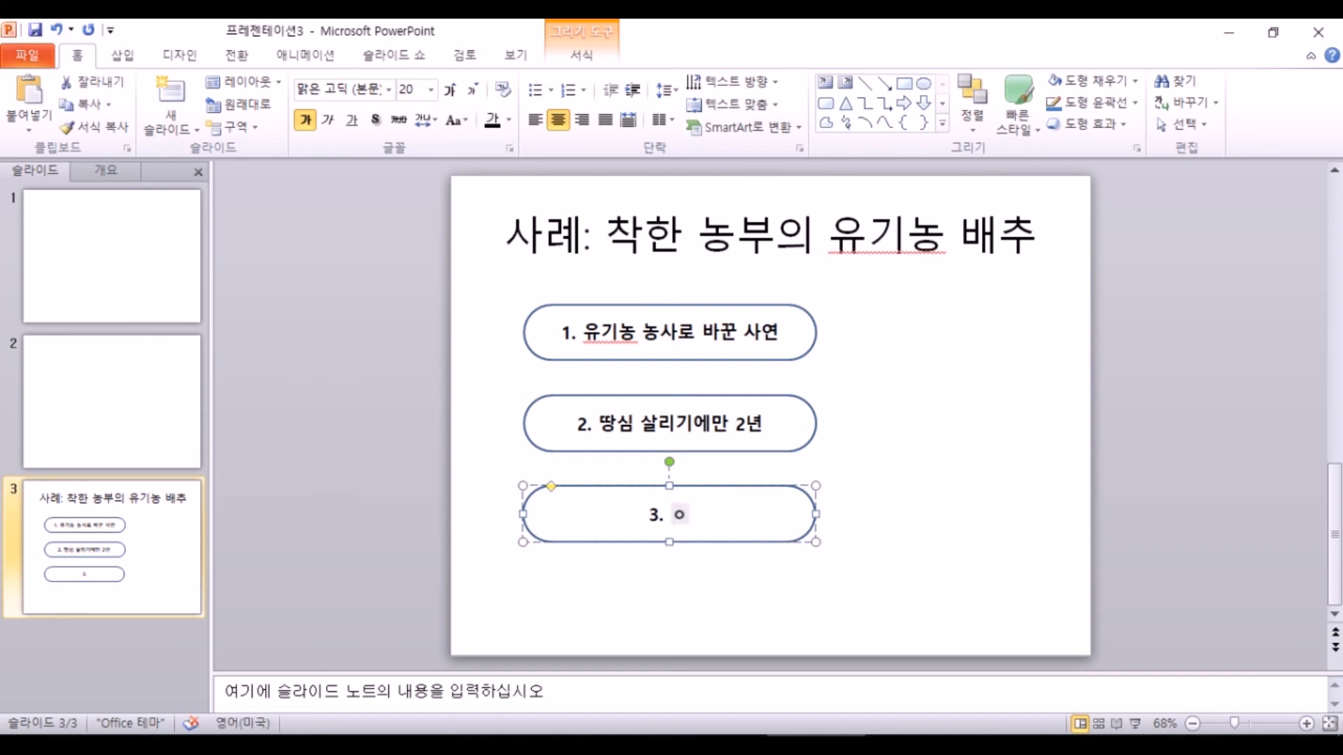
{"action": "type", "text": "삭아삭 "}
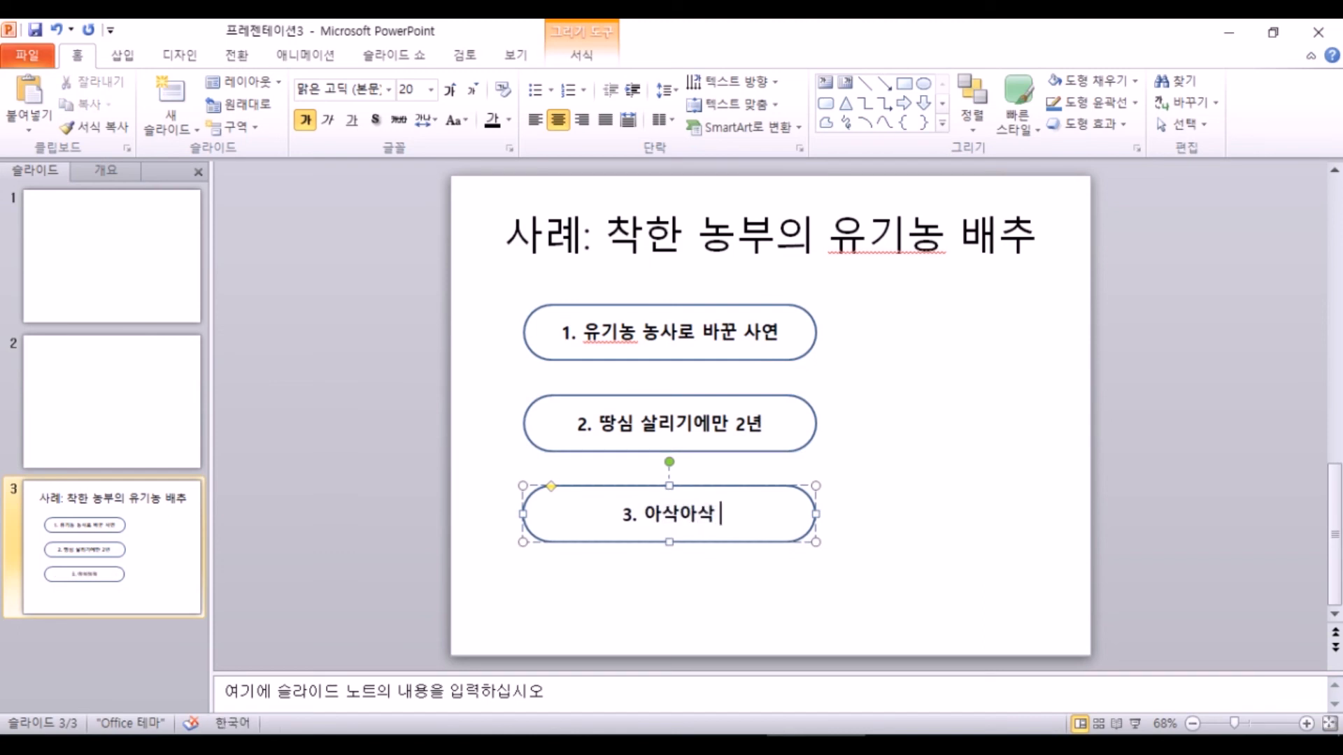
{"action": "type", "text": "달달한 그의"}
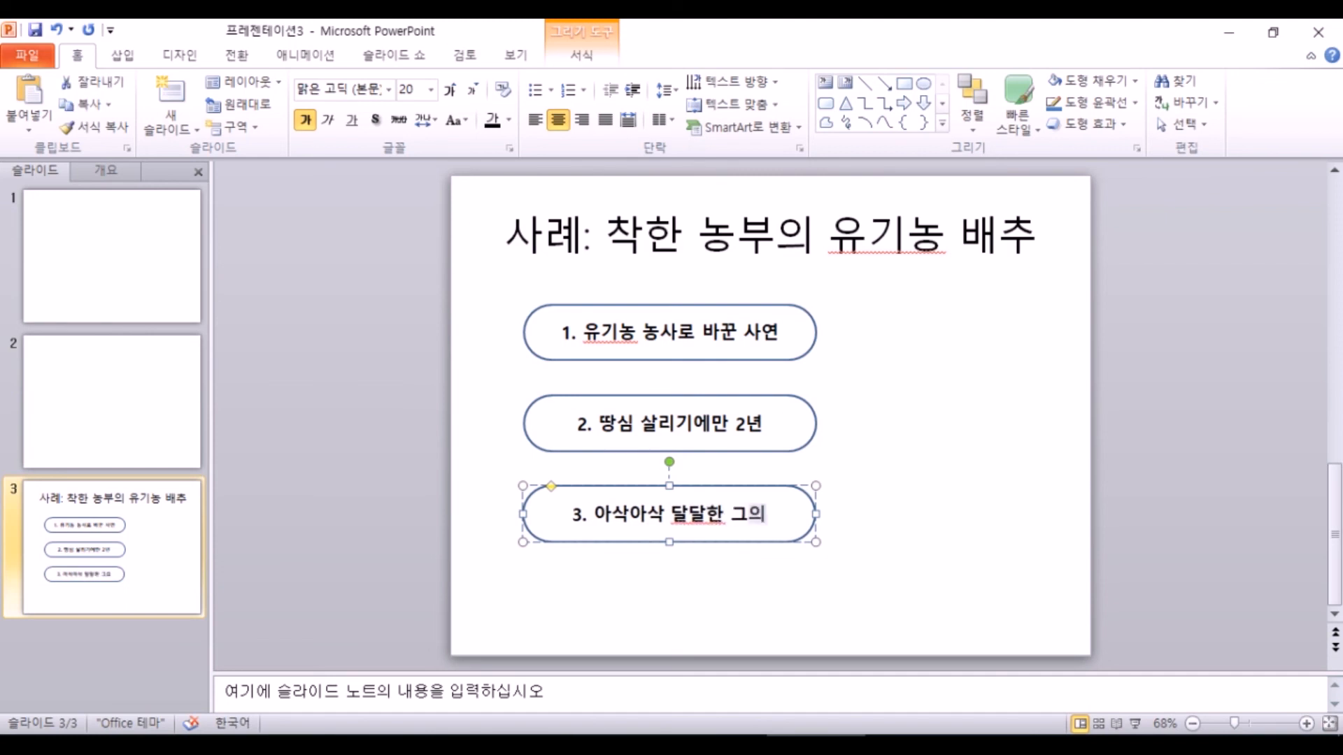
{"action": "type", "text": " 배추"}
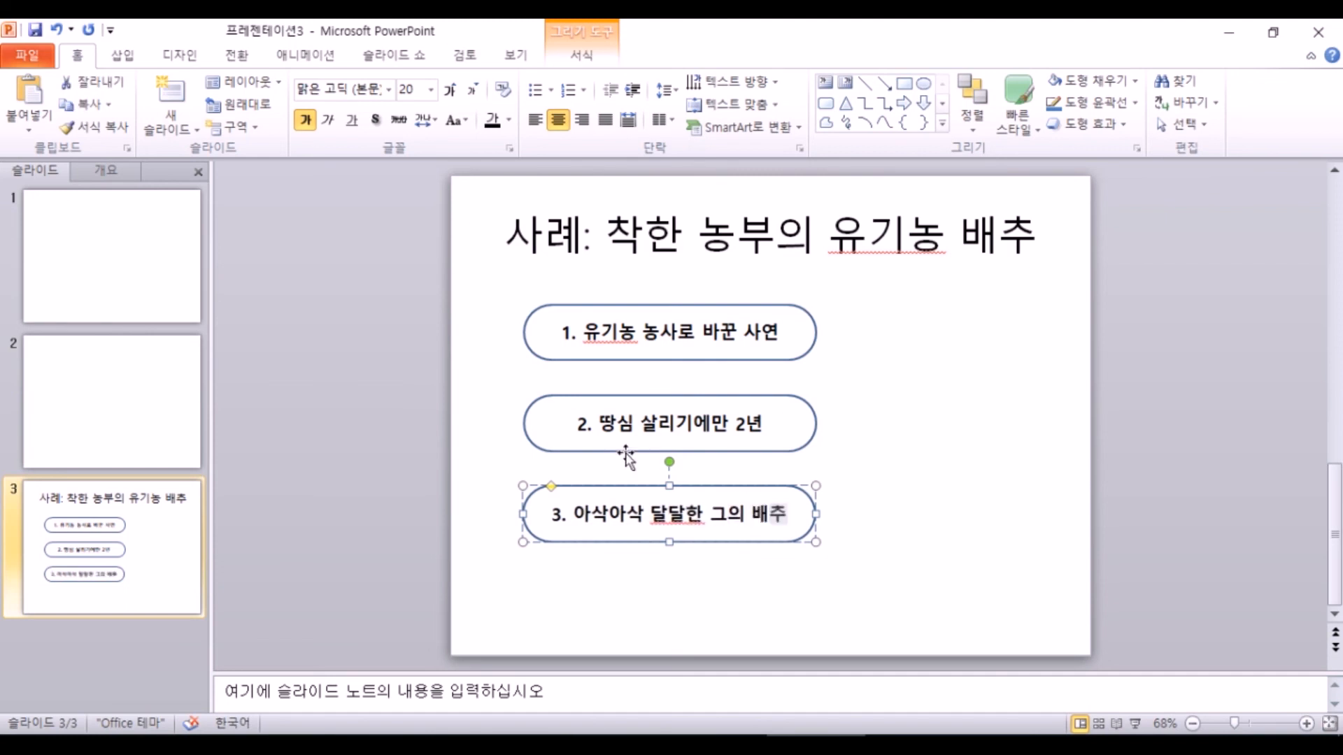
{"action": "left_click", "coordinate": [401, 383]}
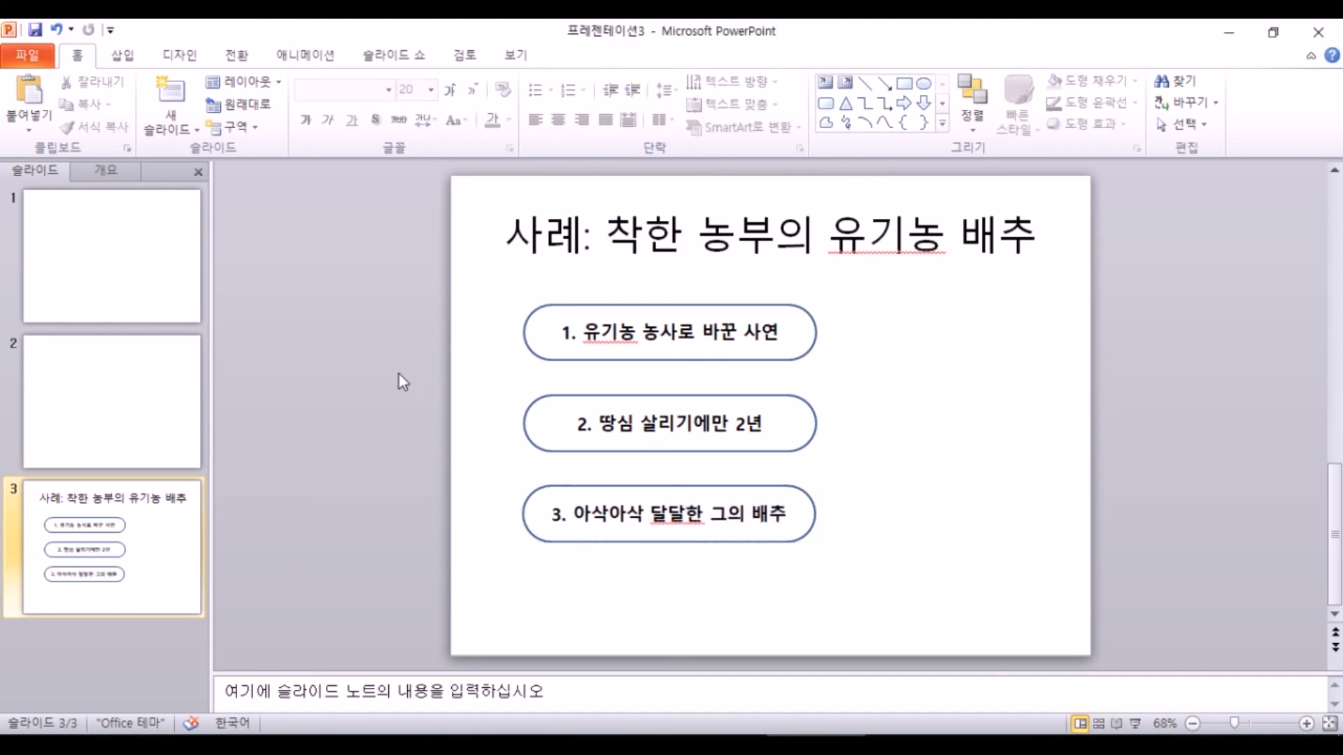
- Apply the first reflection variation as a shape effect to all three rounded boxes together
{"action": "left_click", "coordinate": [668, 308]}
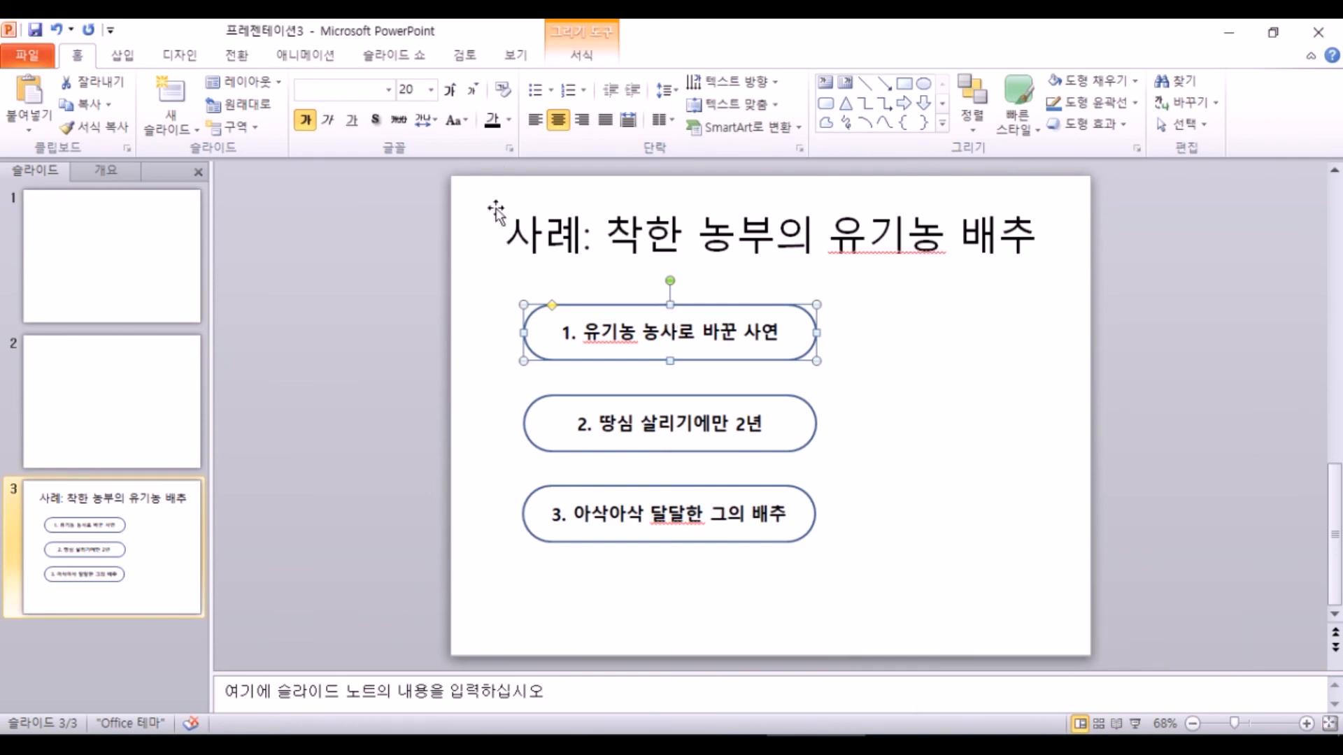
{"action": "left_click_drag", "start_coordinate": [494, 280], "coordinate": [833, 585]}
{"action": "key", "text": "ctrl+z"}
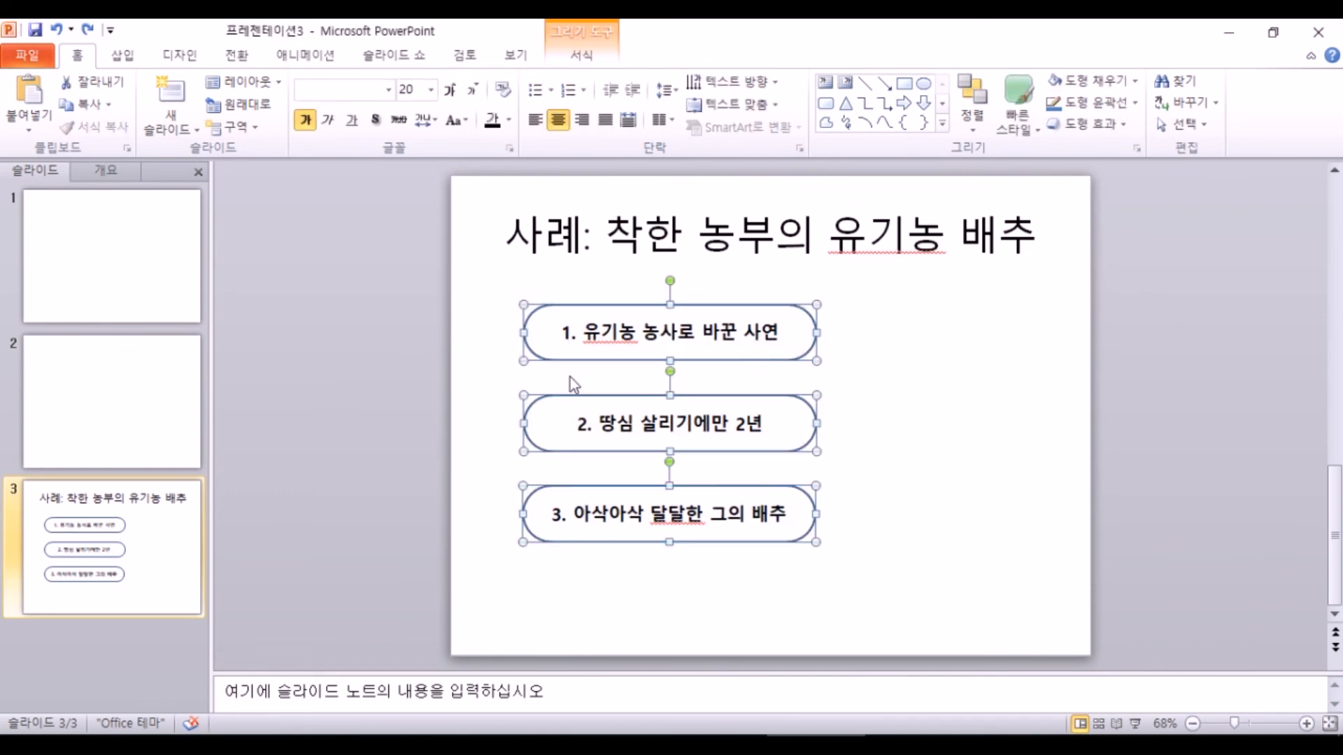
{"action": "left_click", "coordinate": [578, 62]}
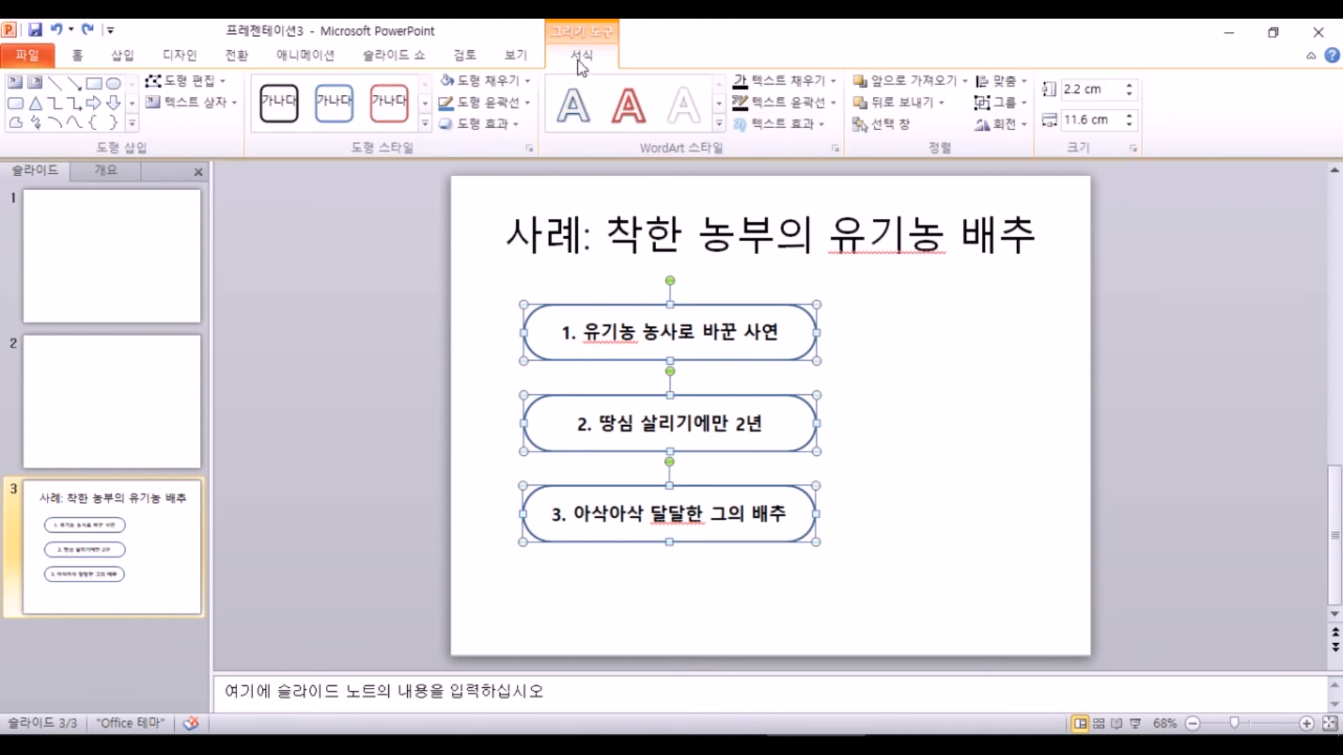
{"action": "left_click", "coordinate": [516, 126]}
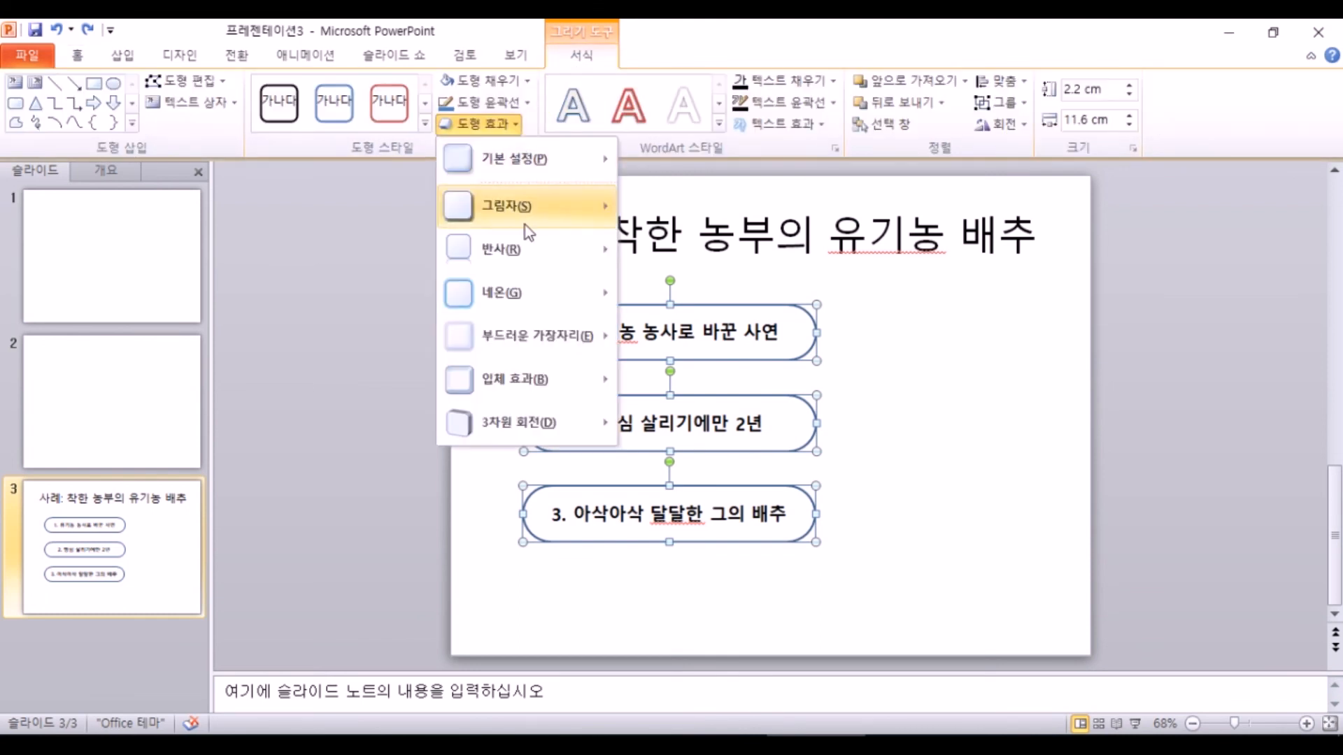
{"action": "mouse_move", "coordinate": [526, 262]}
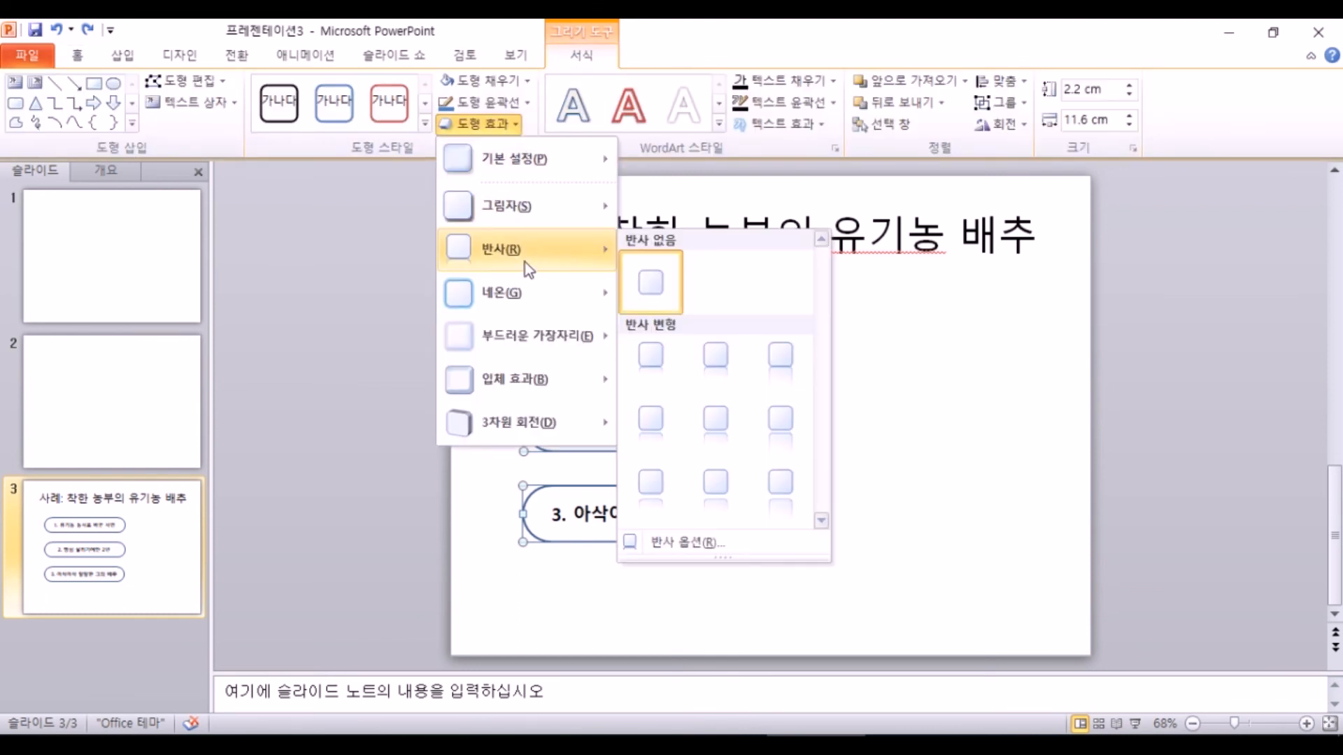
{"action": "left_click", "coordinate": [658, 355]}
{"action": "left_click", "coordinate": [626, 615]}
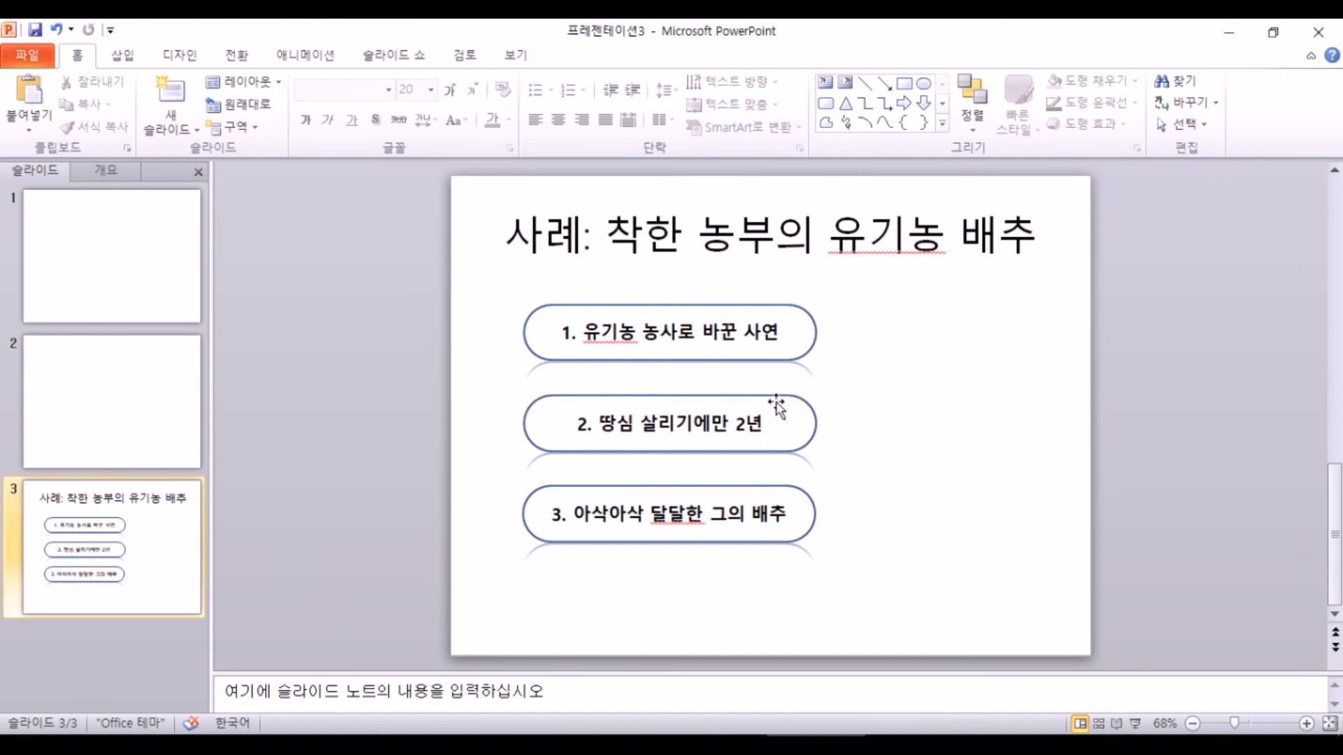
- Insert the flower picture rose-of-sharon-1550219_960_720.jpg from the 사진 folder onto the slide
{"action": "left_click_drag", "start_coordinate": [874, 318], "coordinate": [1050, 555]}
{"action": "key", "text": "Escape"}
{"action": "left_click", "coordinate": [132, 60]}
{"action": "left_click", "coordinate": [82, 101]}
{"action": "left_click_drag", "start_coordinate": [652, 237], "coordinate": [649, 325]}
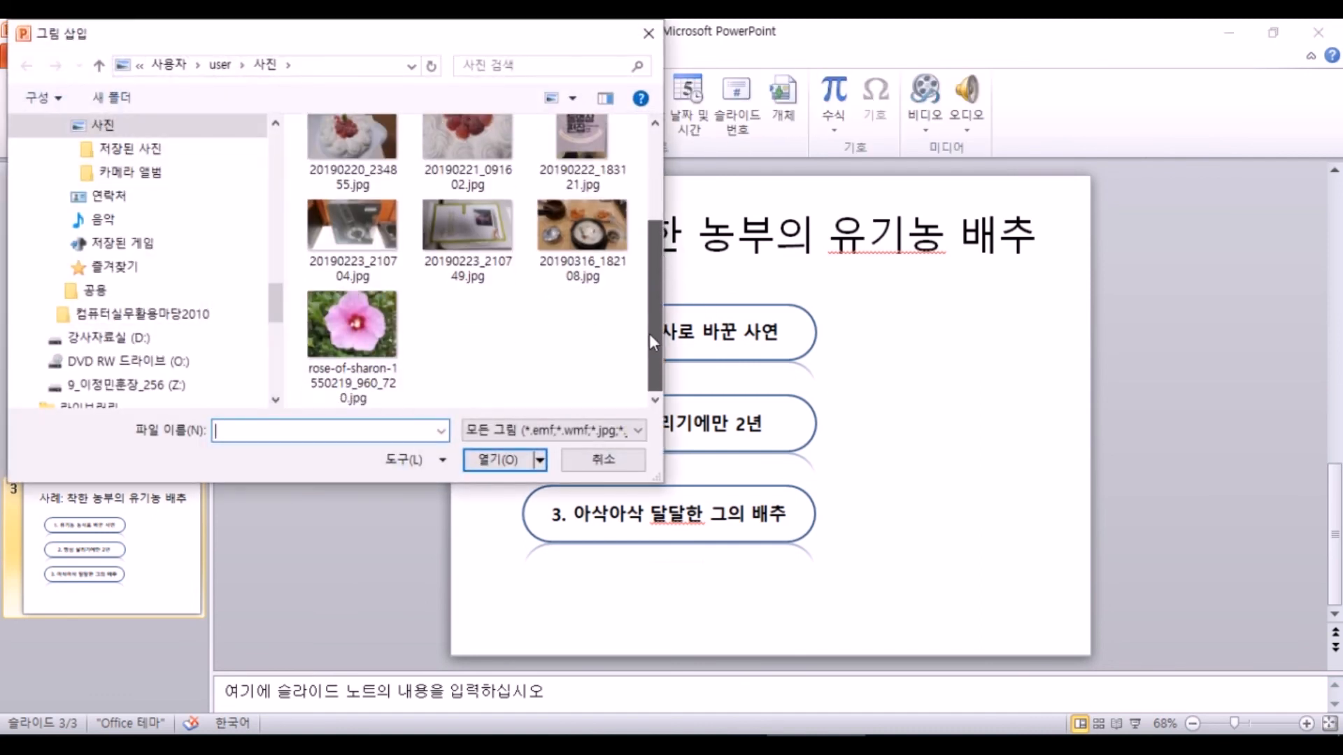
{"action": "left_click", "coordinate": [384, 328]}
{"action": "left_click", "coordinate": [495, 459]}
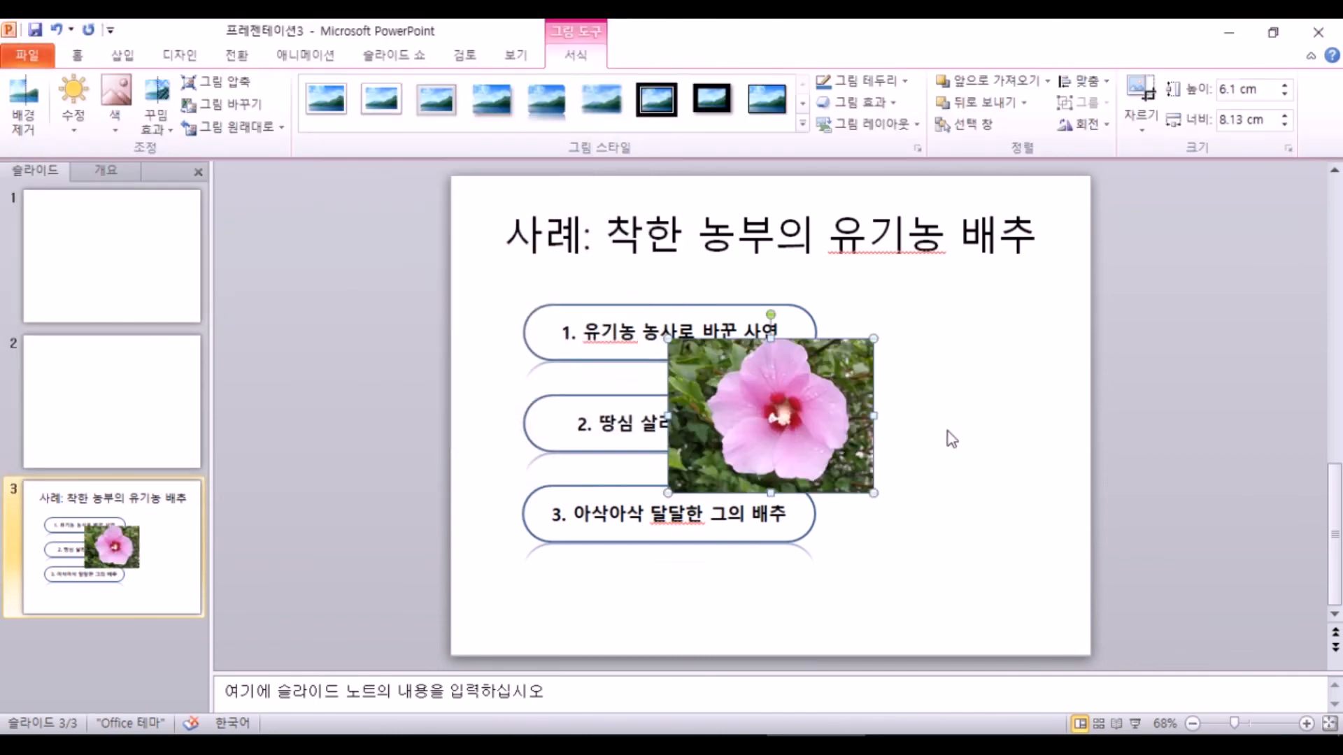
- Try the soft-edged oval picture style on the flower picture, enlarged to about 8.6 by 11.47 cm beside the boxes, and delete the picture
{"action": "left_click_drag", "start_coordinate": [770, 410], "coordinate": [952, 376]}
{"action": "left_click_drag", "start_coordinate": [849, 458], "coordinate": [767, 522]}
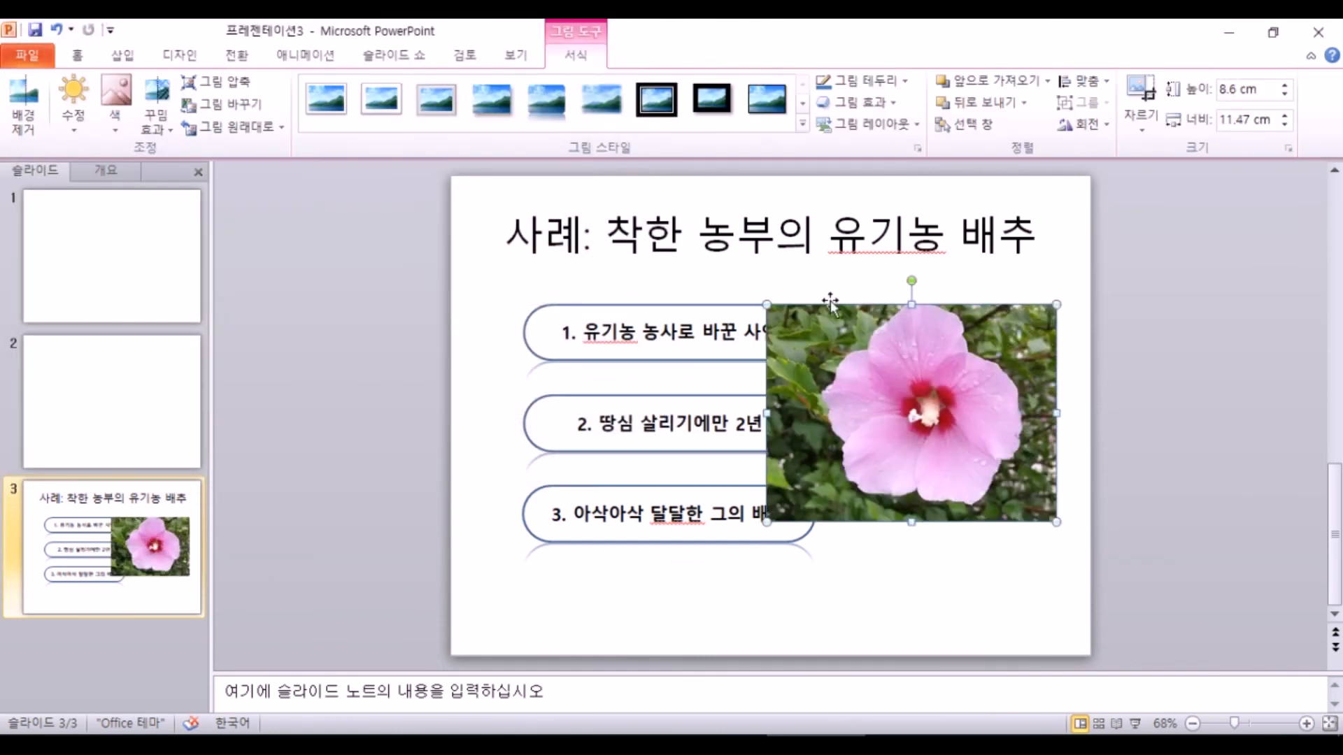
{"action": "left_click", "coordinate": [801, 124]}
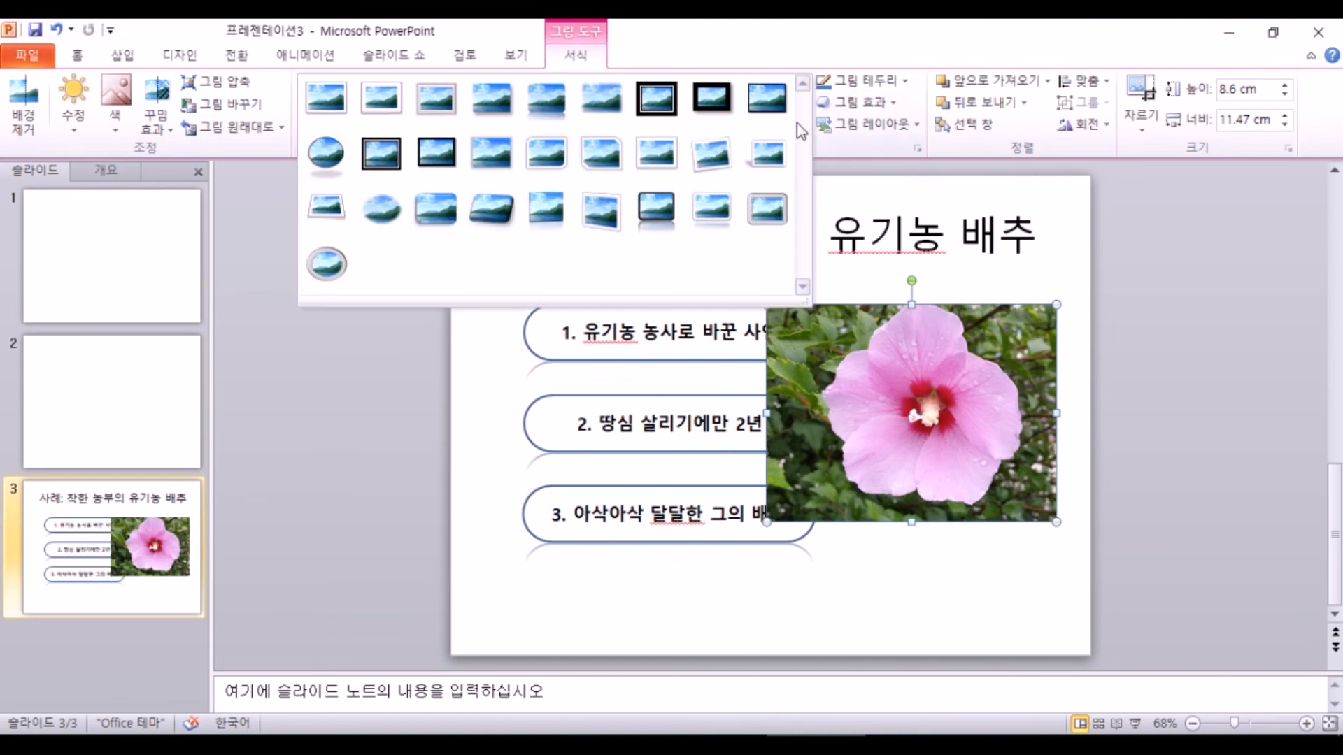
{"action": "left_click", "coordinate": [381, 209]}
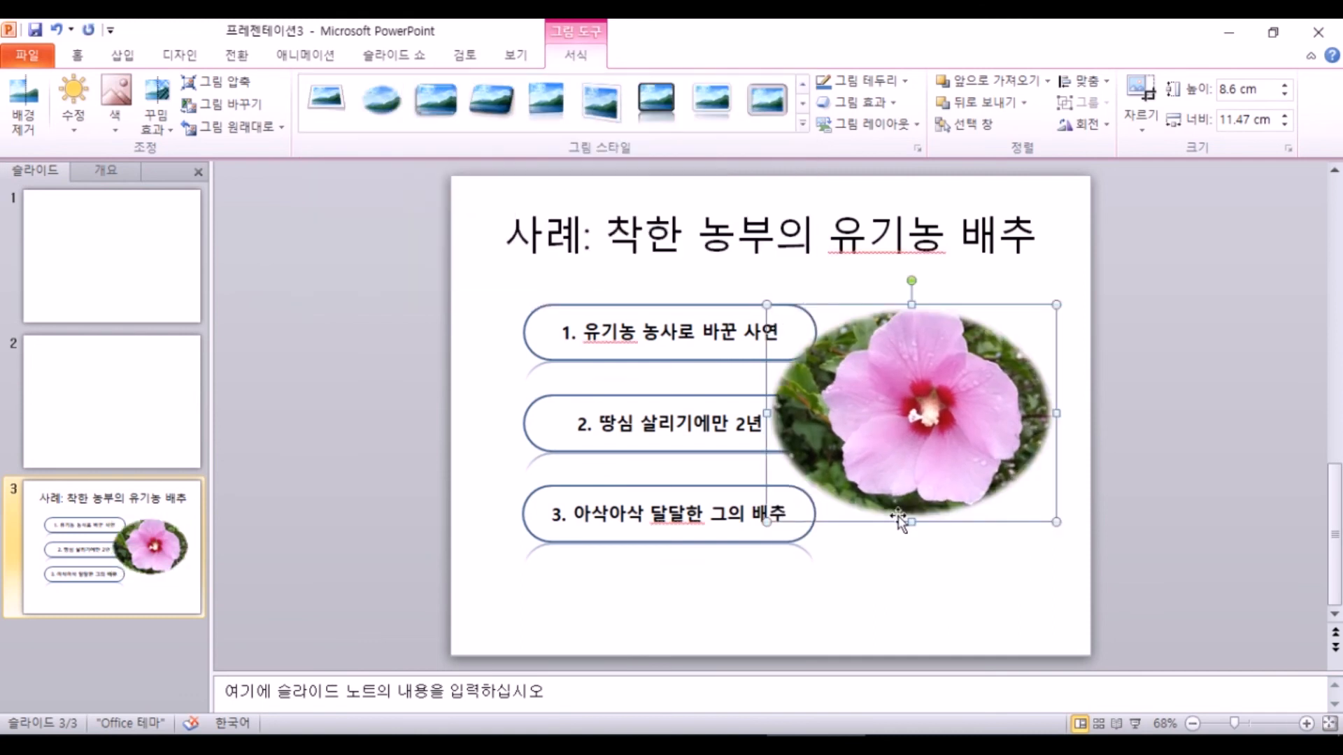
{"action": "mouse_move", "coordinate": [899, 476]}
{"action": "left_mouse_down"}
{"action": "mouse_move", "coordinate": [934, 482]}
{"action": "mouse_move", "coordinate": [902, 478]}
{"action": "left_mouse_up"}
{"action": "key", "text": "Delete"}
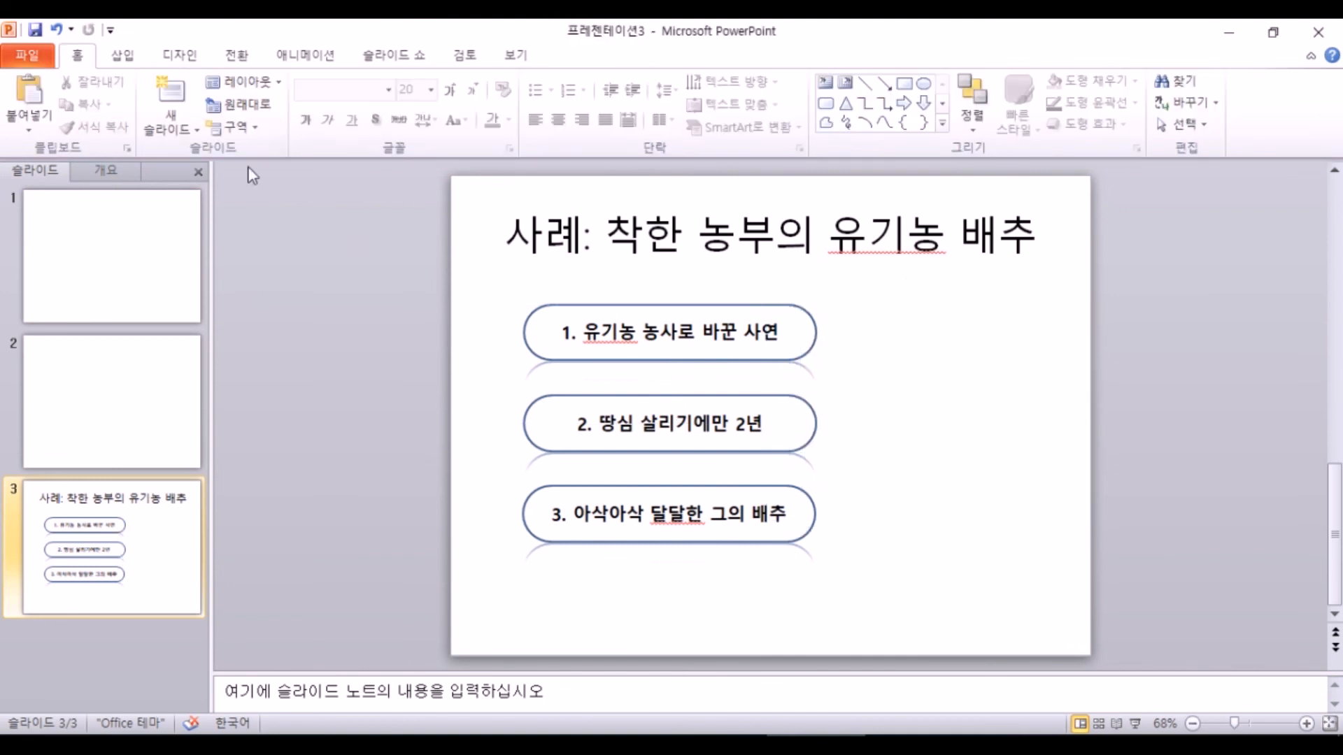
- Try a large oval shape beside the column of rounded boxes, shift it up against them, and delete it
{"action": "left_click", "coordinate": [122, 54]}
{"action": "left_click", "coordinate": [268, 100]}
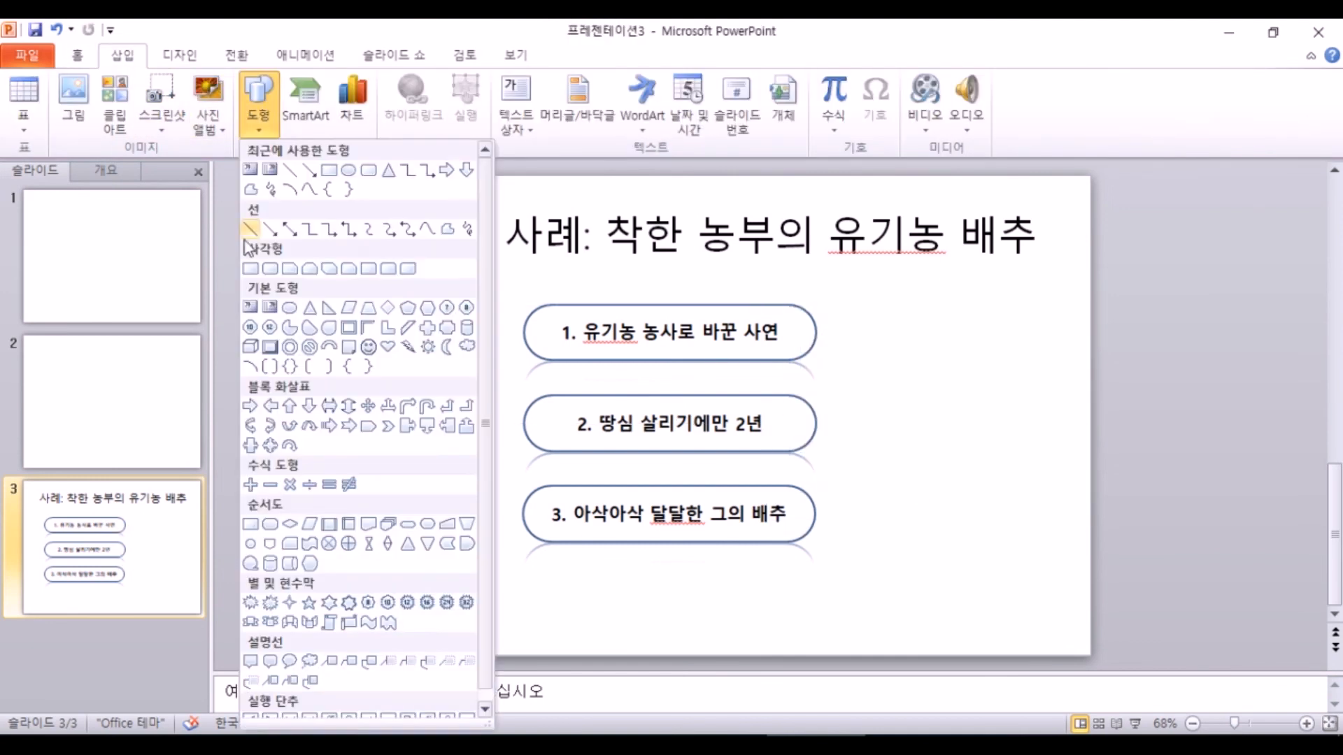
{"action": "left_click", "coordinate": [289, 307]}
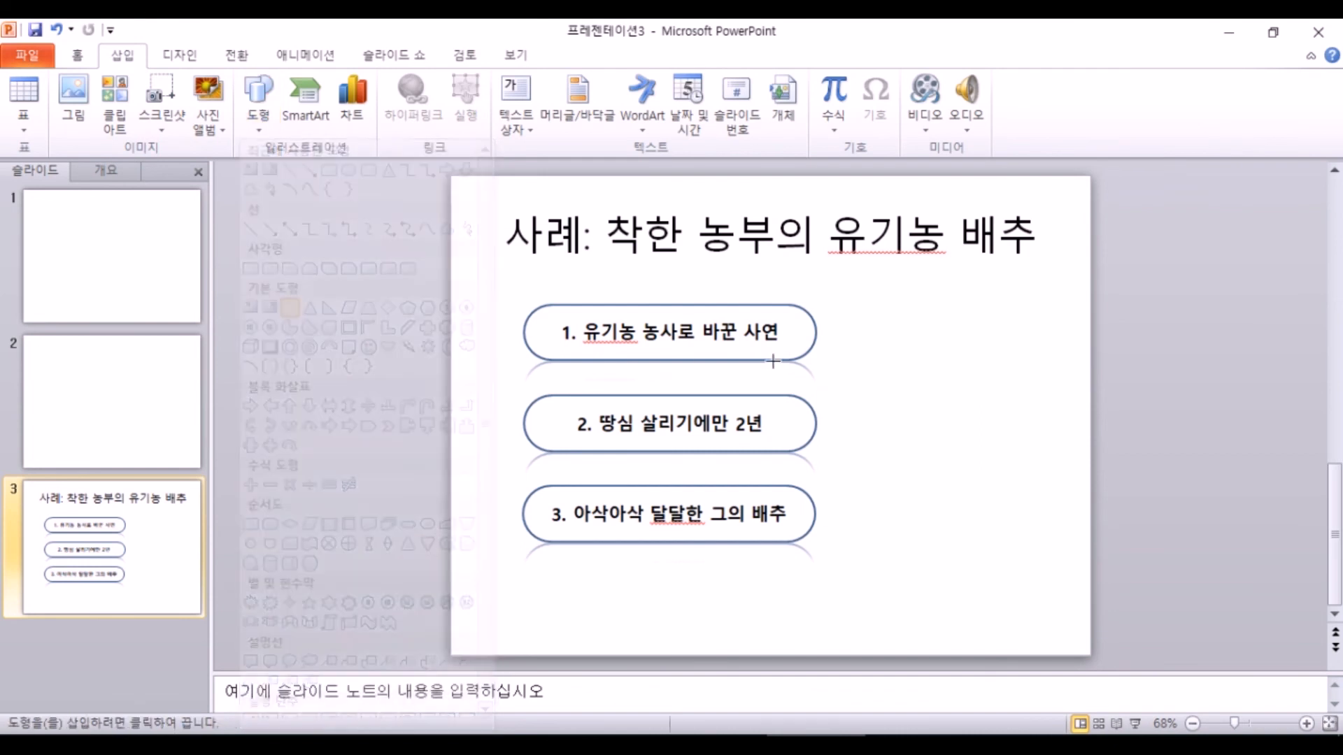
{"action": "left_click_drag", "start_coordinate": [835, 331], "coordinate": [1073, 585]}
{"action": "left_click_drag", "start_coordinate": [942, 485], "coordinate": [929, 472]}
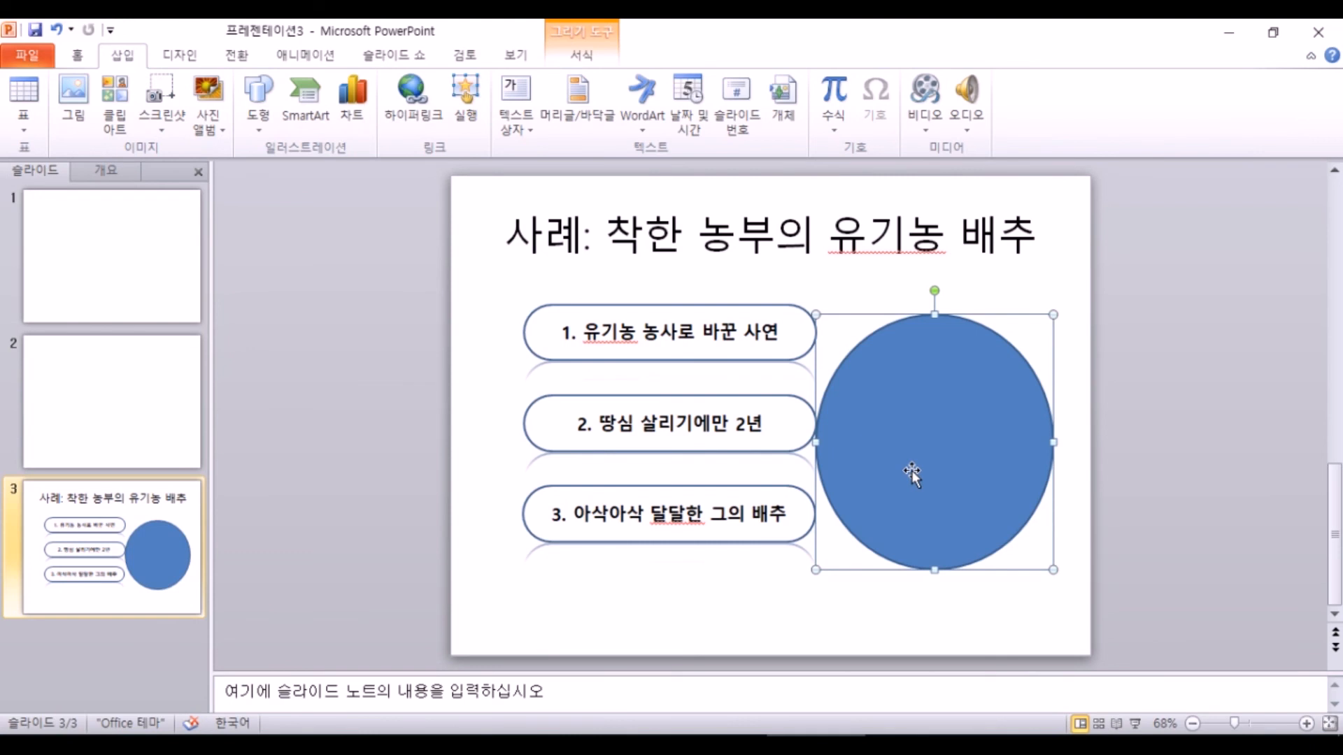
{"action": "left_click_drag", "start_coordinate": [912, 472], "coordinate": [901, 446]}
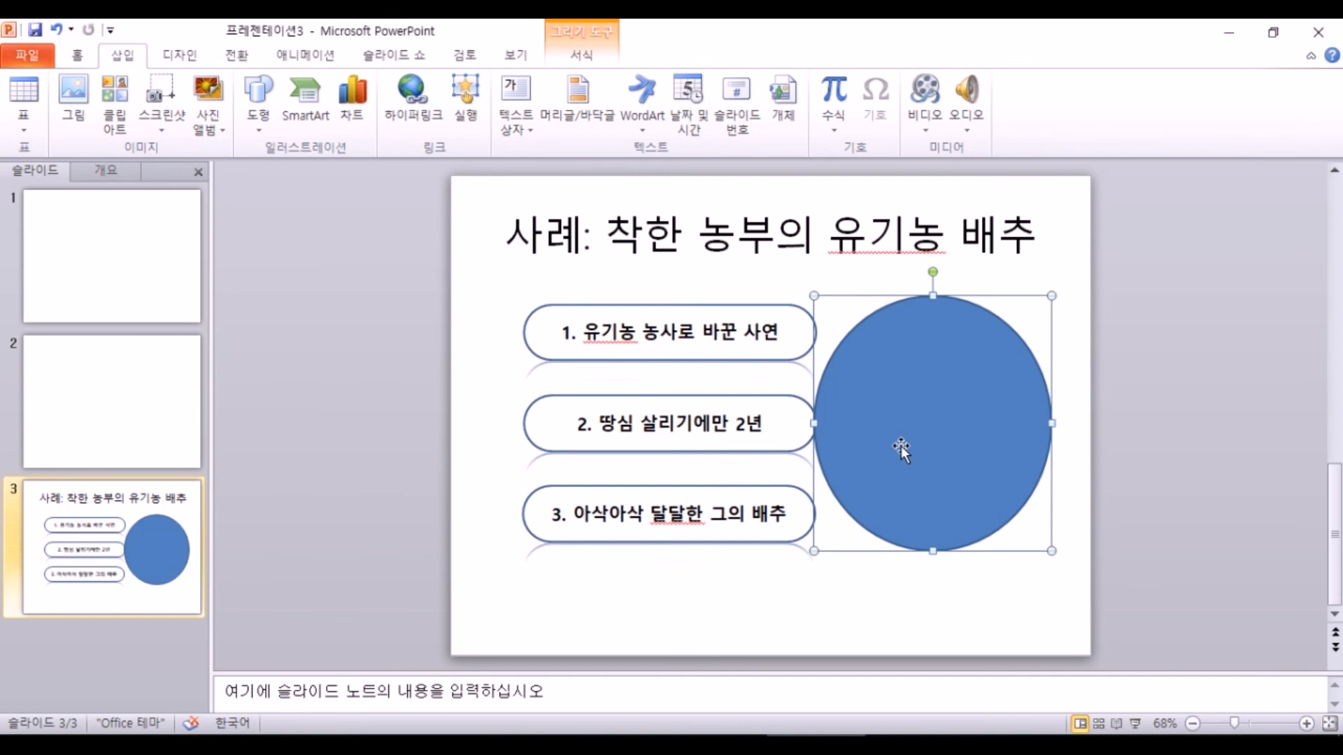
{"action": "key", "text": "Delete"}
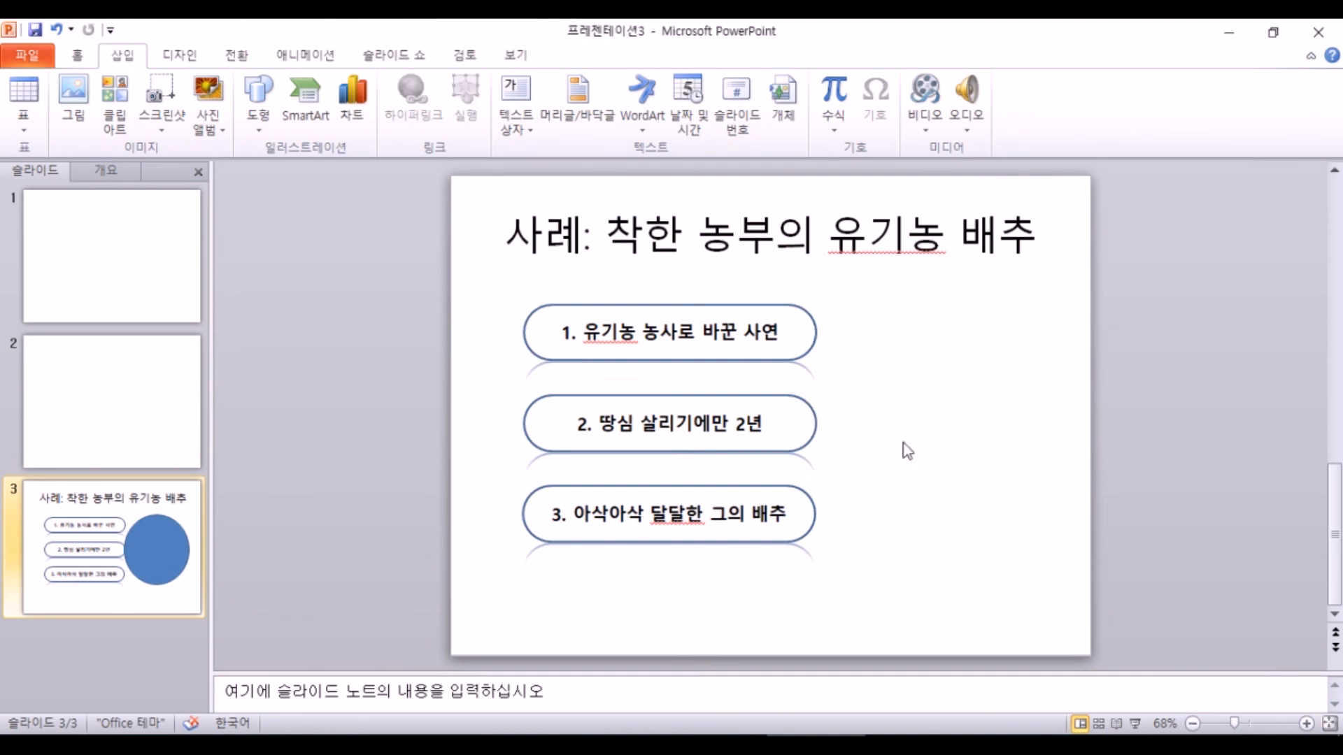
- Draw an oval about 10.2 cm high and 9 cm wide to the right of the rounded boxes and move it against them
{"action": "left_click", "coordinate": [259, 115]}
{"action": "left_click", "coordinate": [290, 309]}
{"action": "mouse_move", "coordinate": [831, 315]}
{"action": "left_mouse_down"}
{"action": "mouse_move", "coordinate": [921, 381]}
{"action": "mouse_move", "coordinate": [1035, 560]}
{"action": "mouse_move", "coordinate": [1058, 572]}
{"action": "left_mouse_up"}
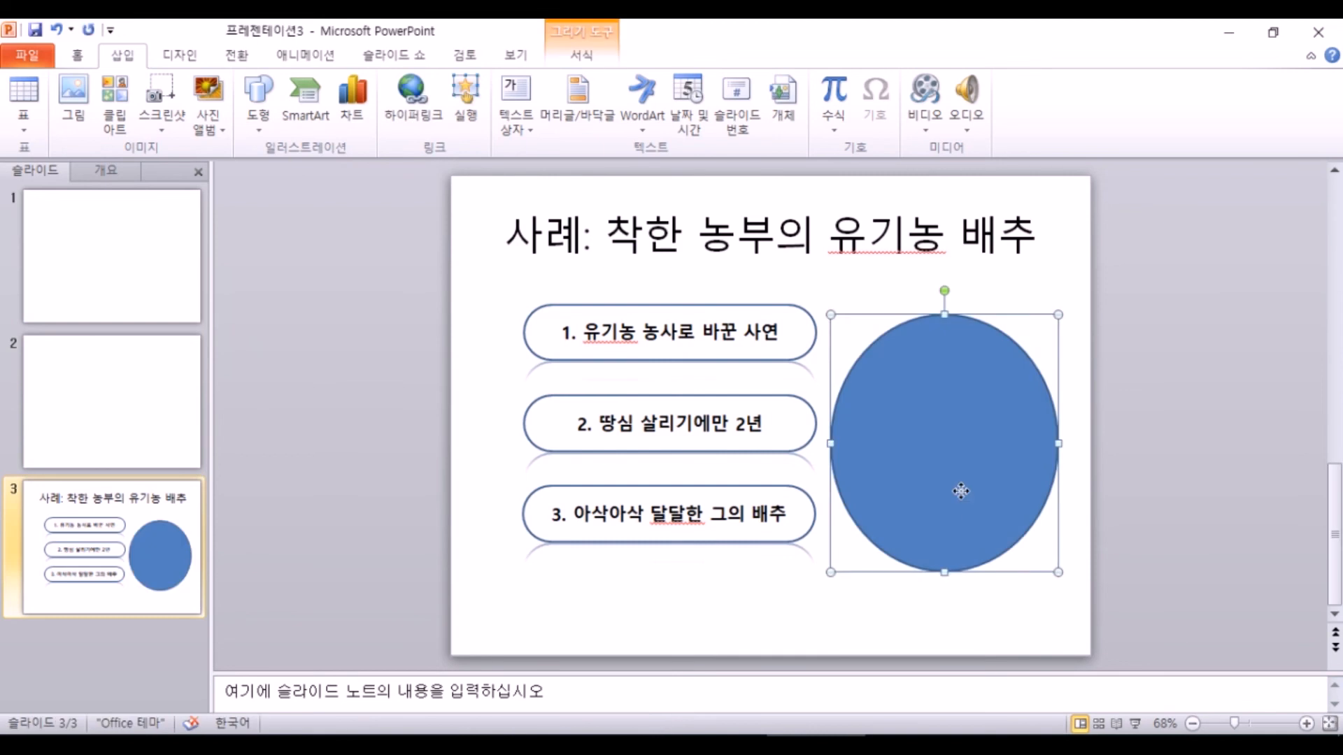
{"action": "left_click_drag", "start_coordinate": [961, 491], "coordinate": [946, 485]}
{"action": "double_click", "coordinate": [923, 442]}
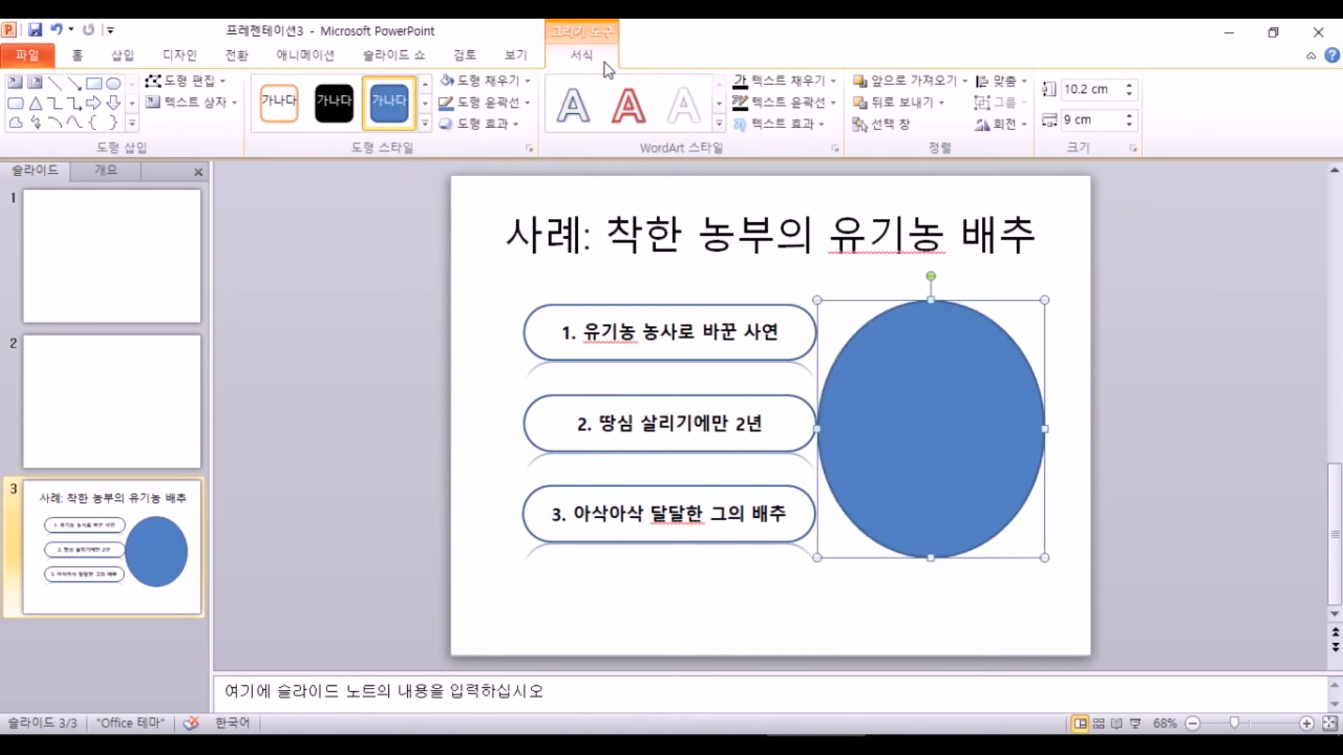
{"action": "left_click", "coordinate": [509, 357]}
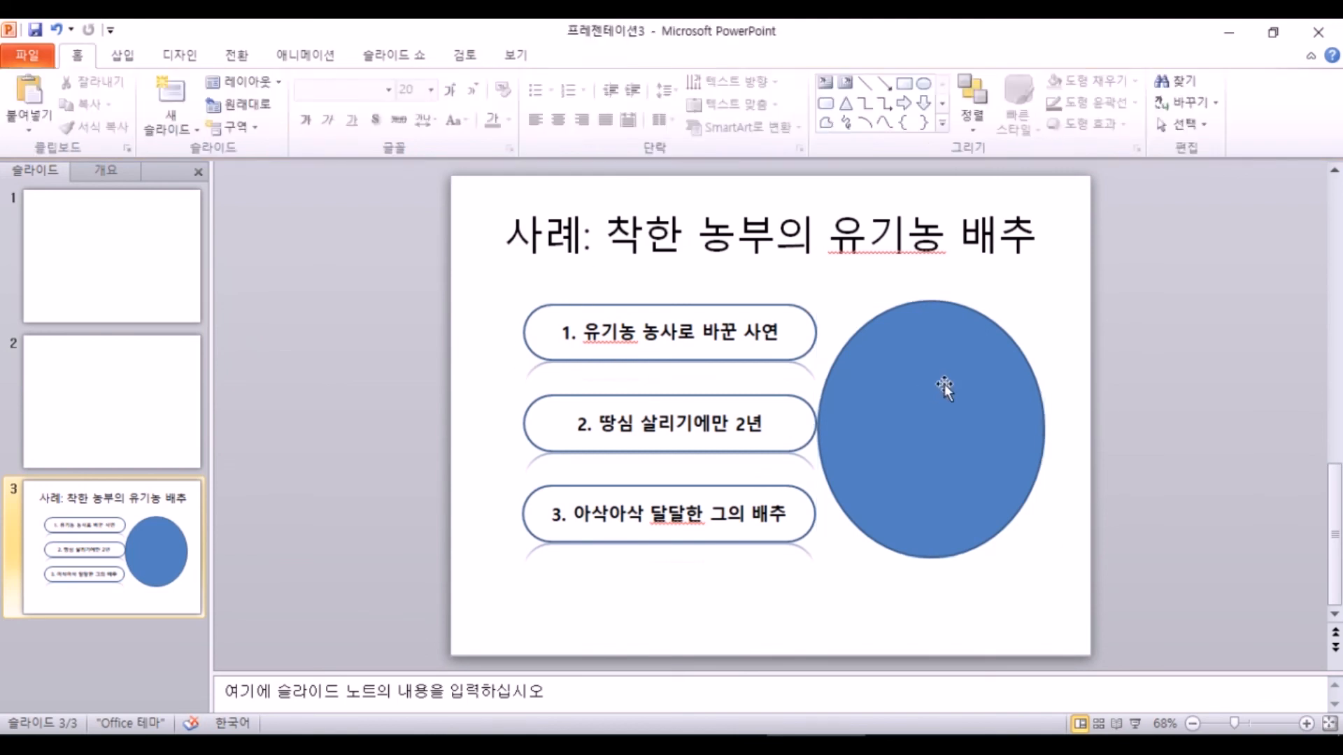